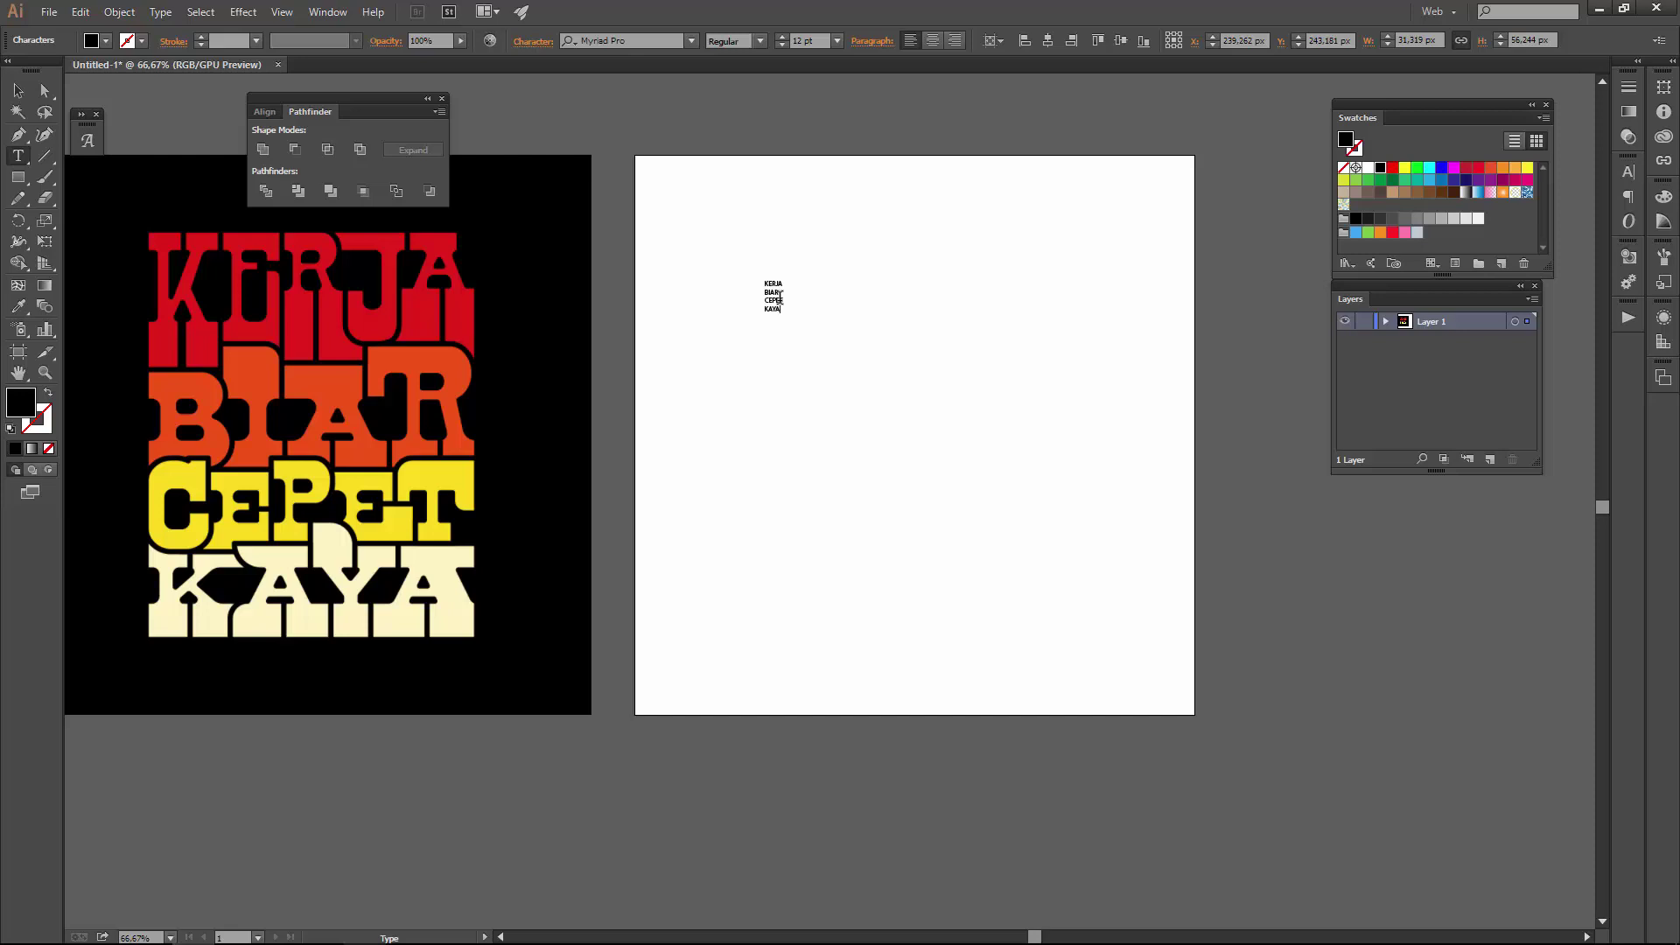
- Scale the four-line text block up and move it up and right on the artboard
key(Escape)
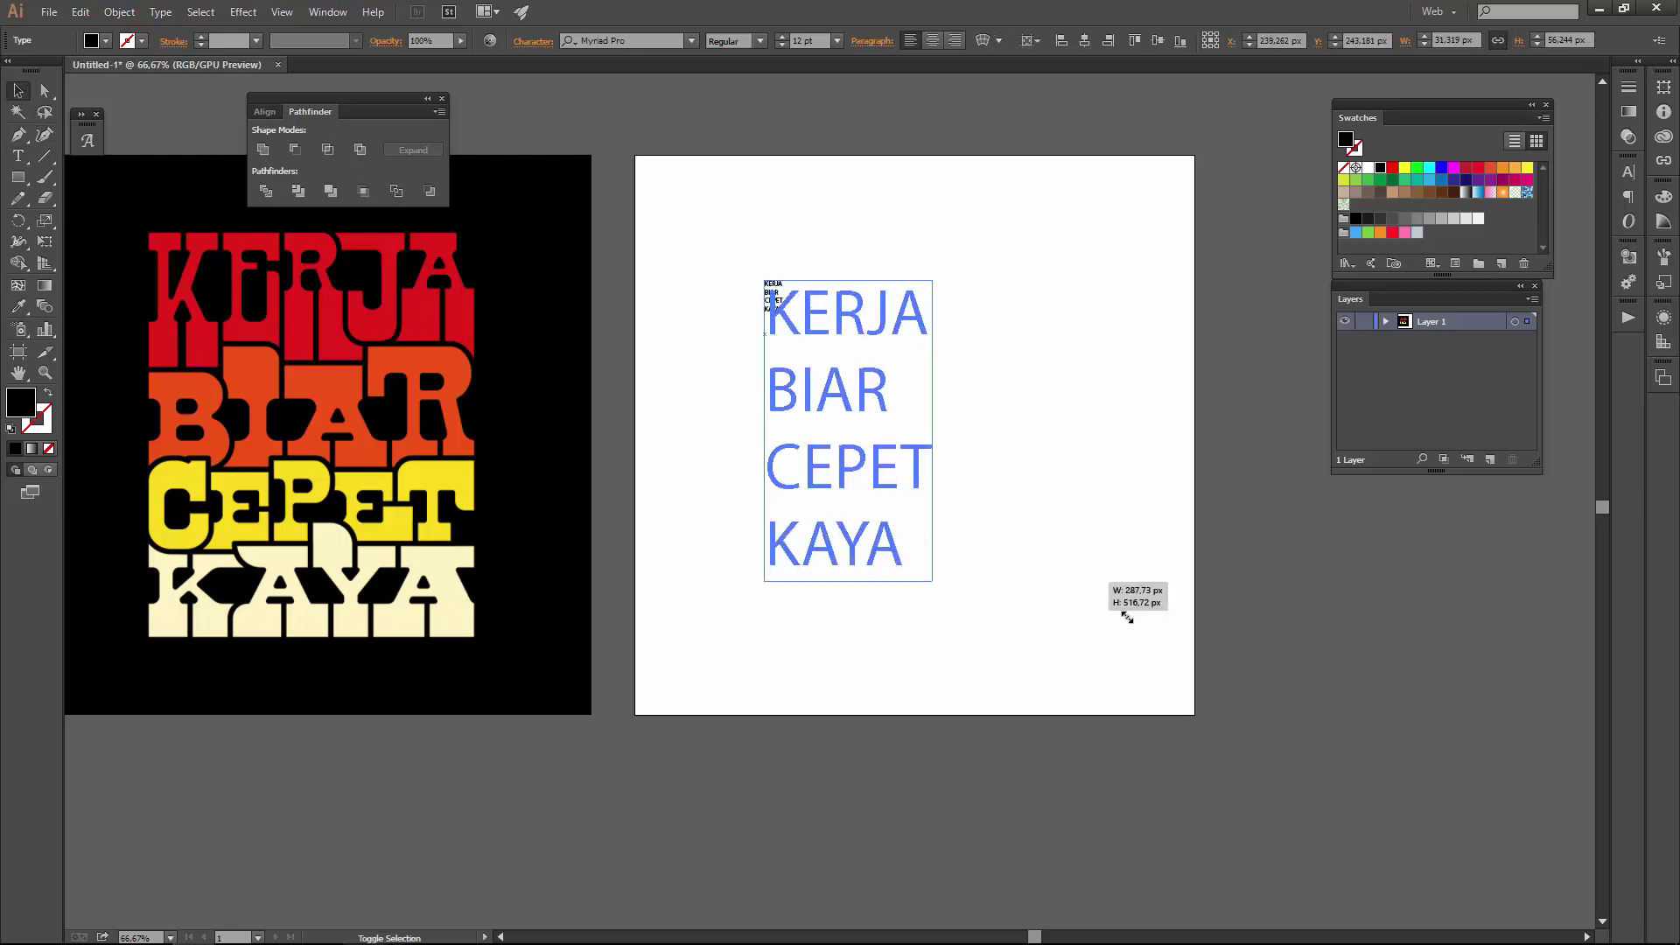
drag(784, 315, 956, 637)
drag(758, 342, 817, 308)
- Set the text in the Cowboys 2.0 slab-serif font
click(665, 36)
text(c)
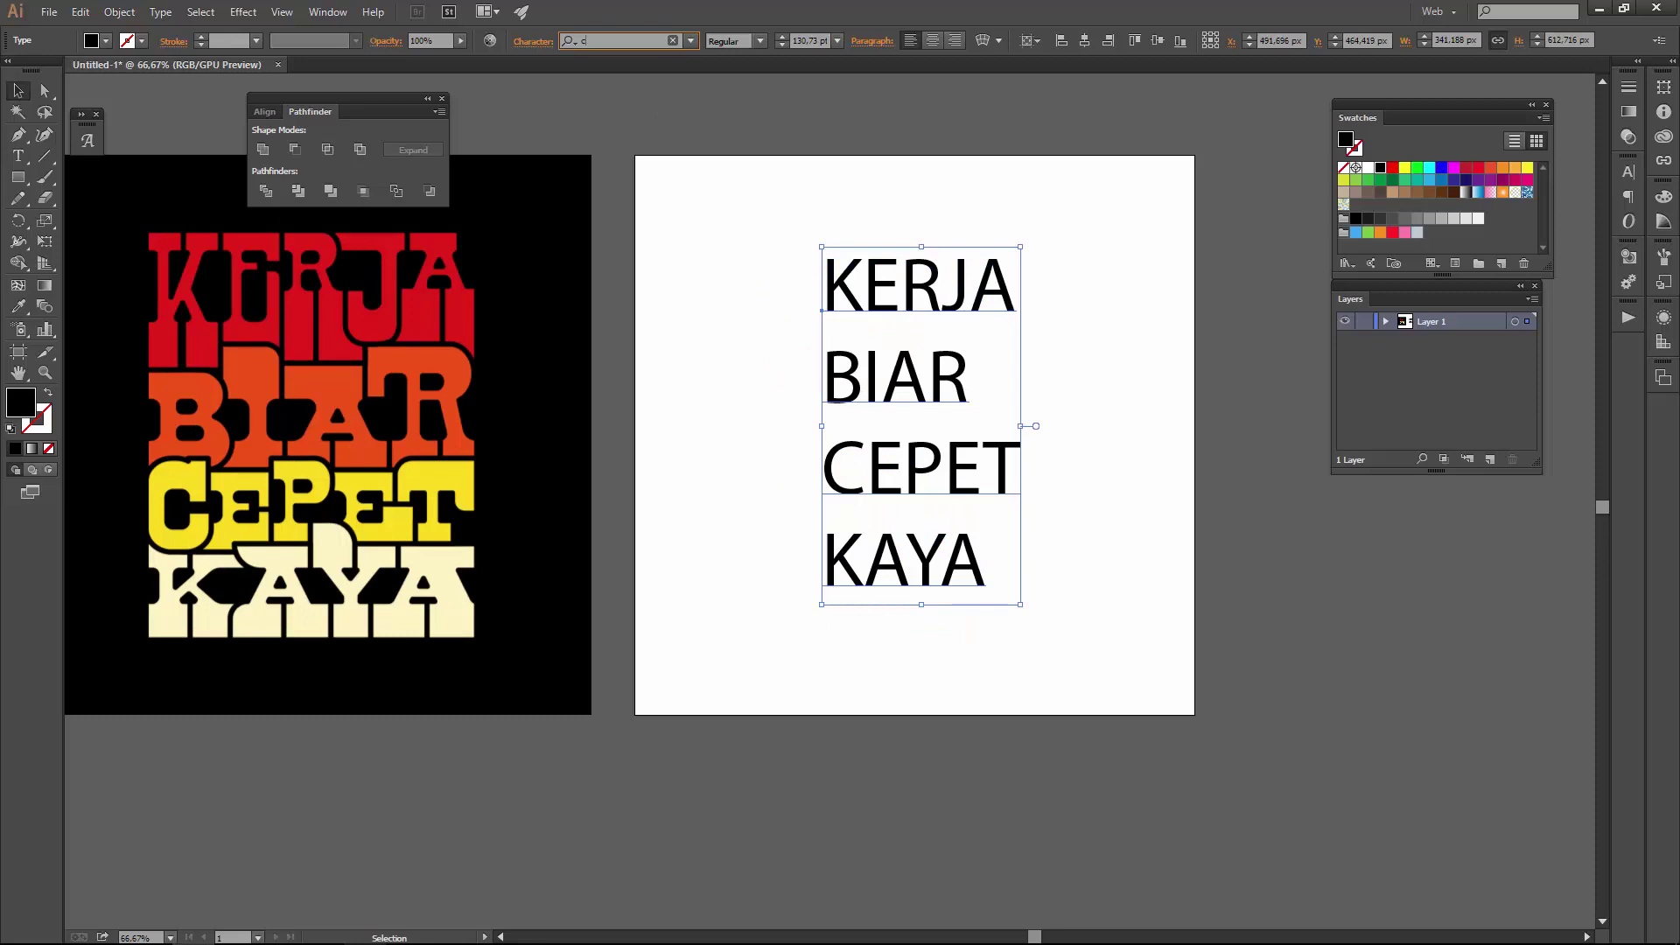
text(owb)
click(635, 98)
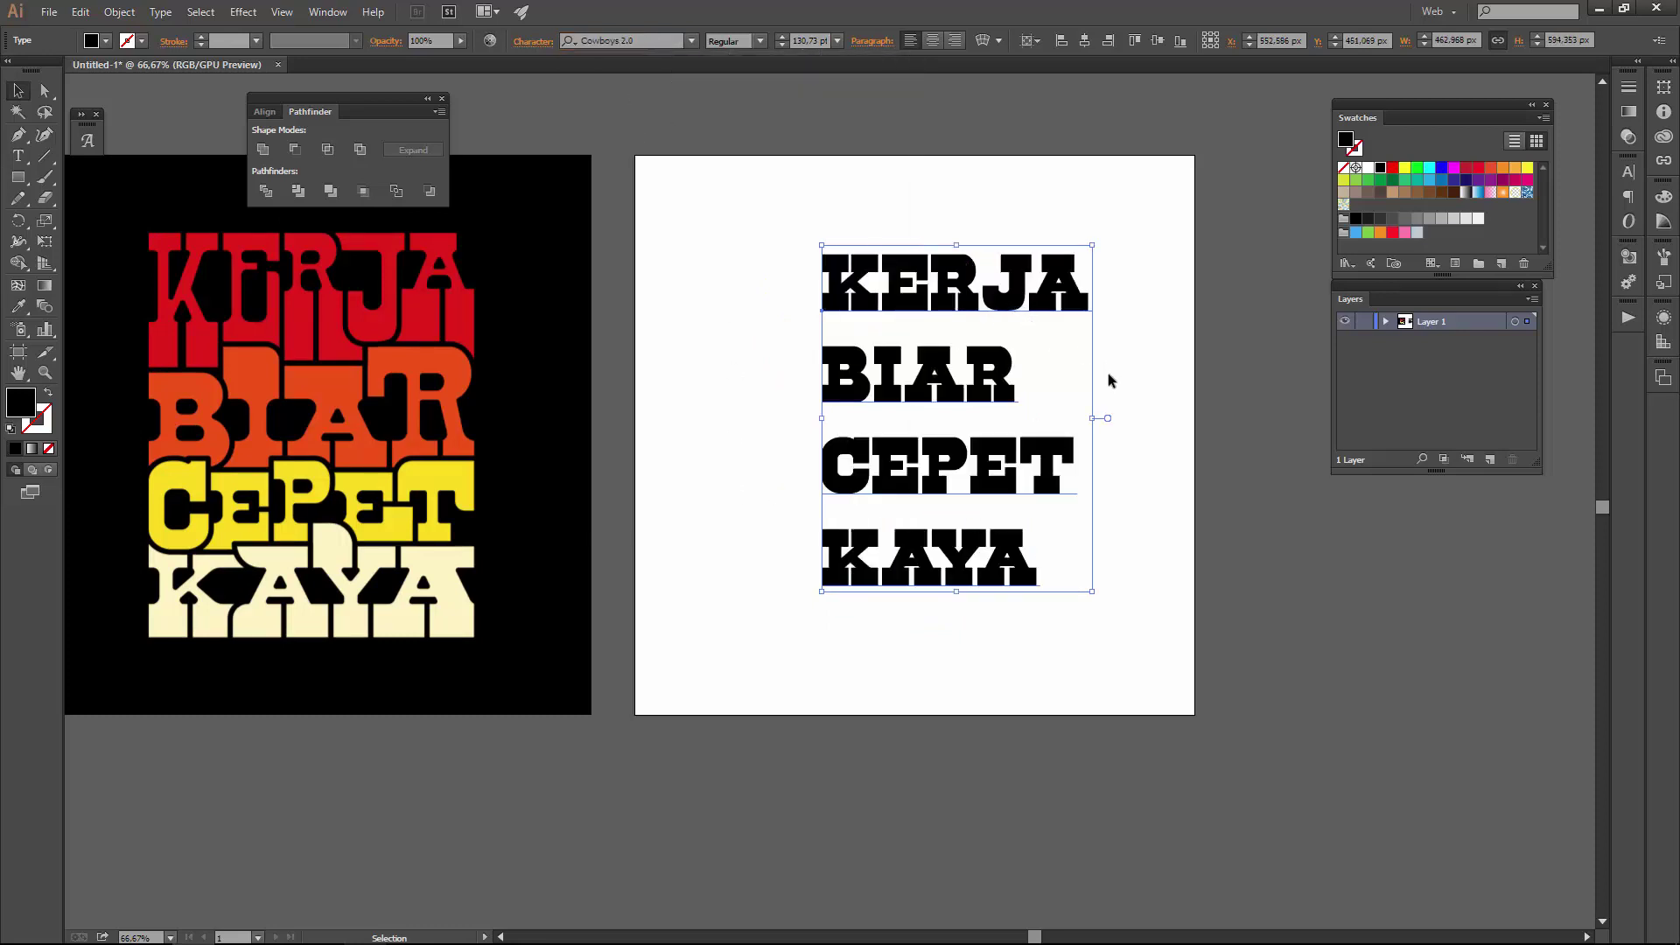
scroll(1109, 380, up, 1)
scroll(962, 289, down, 1)
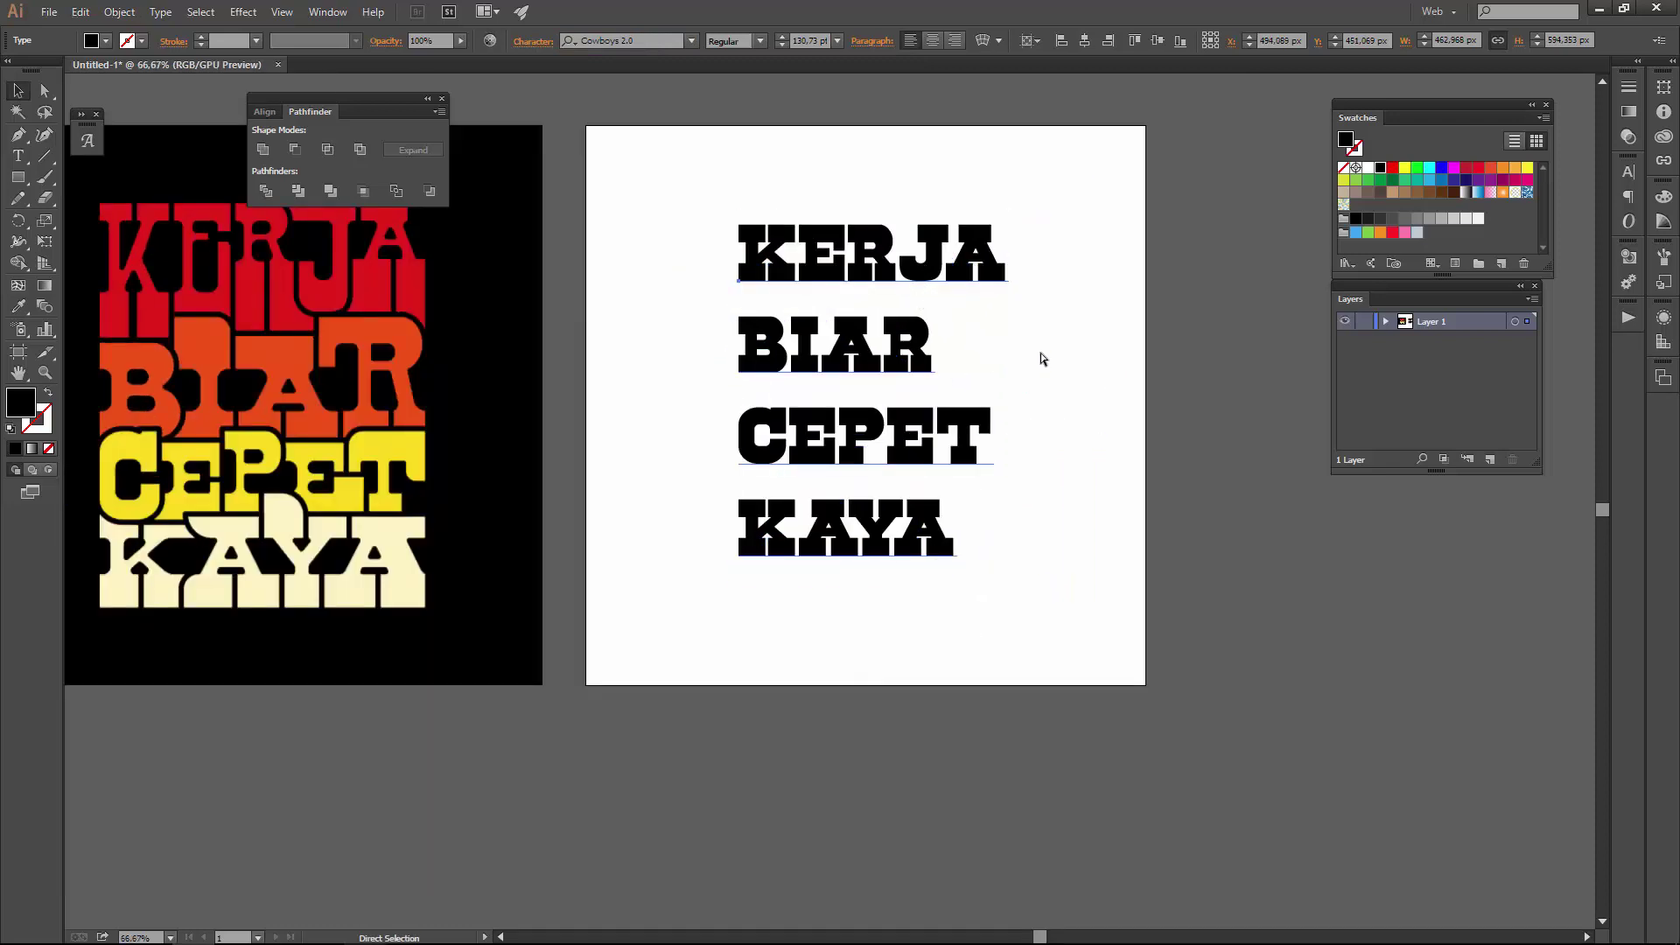
click(875, 341)
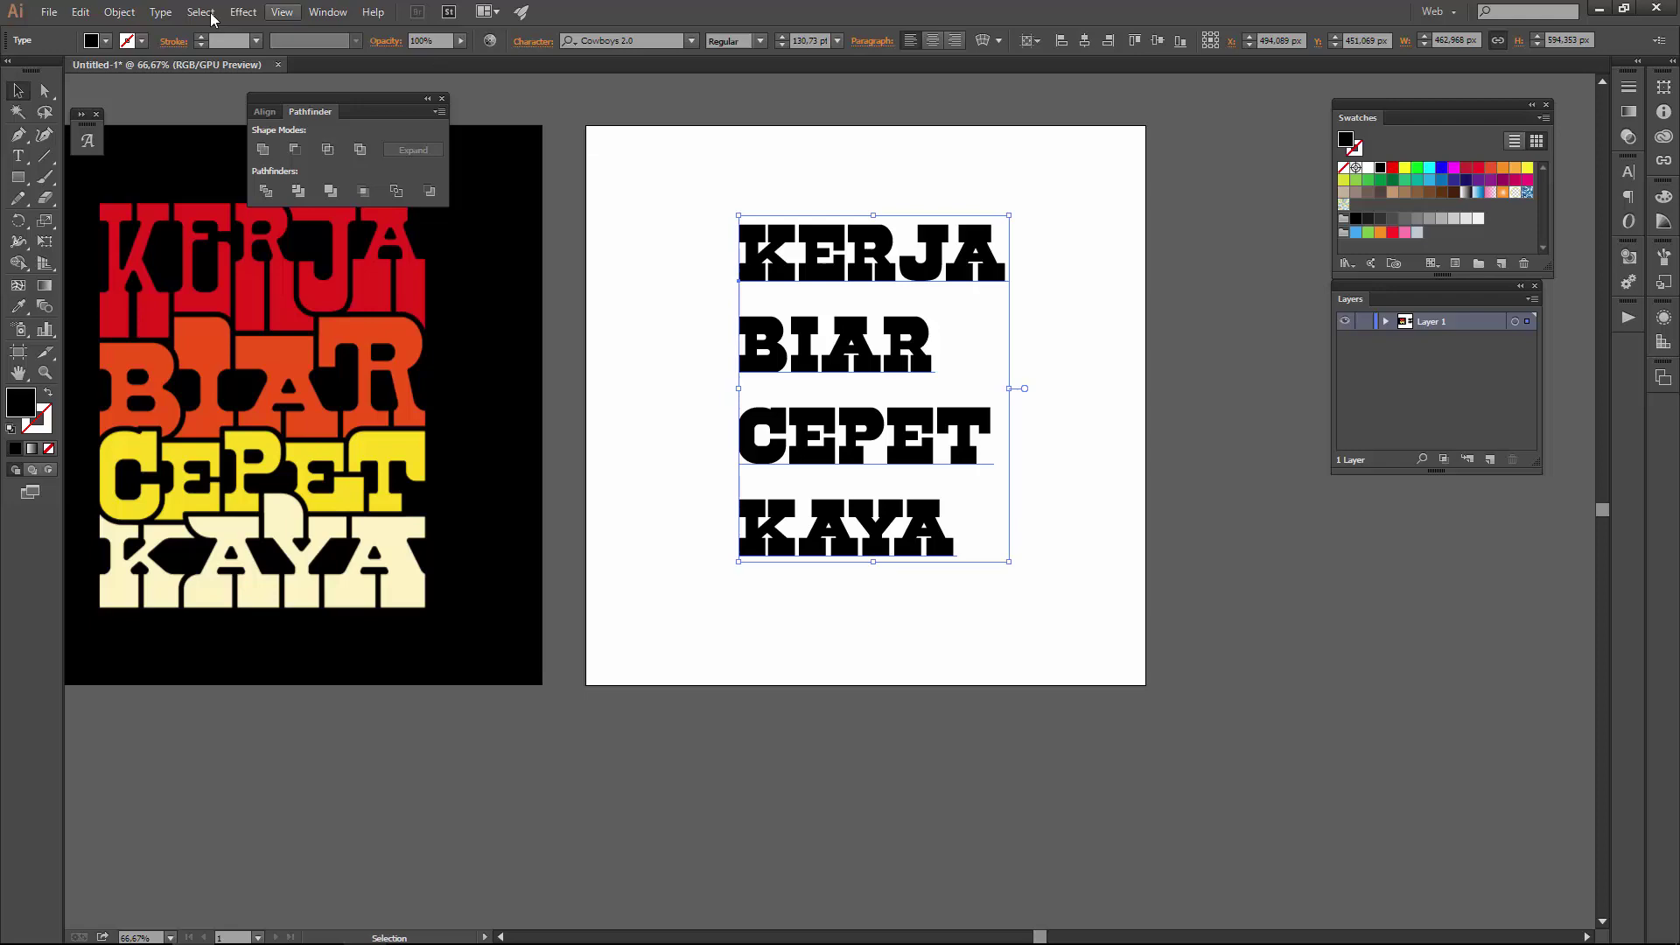
click(119, 12)
click(214, 200)
key(Return)
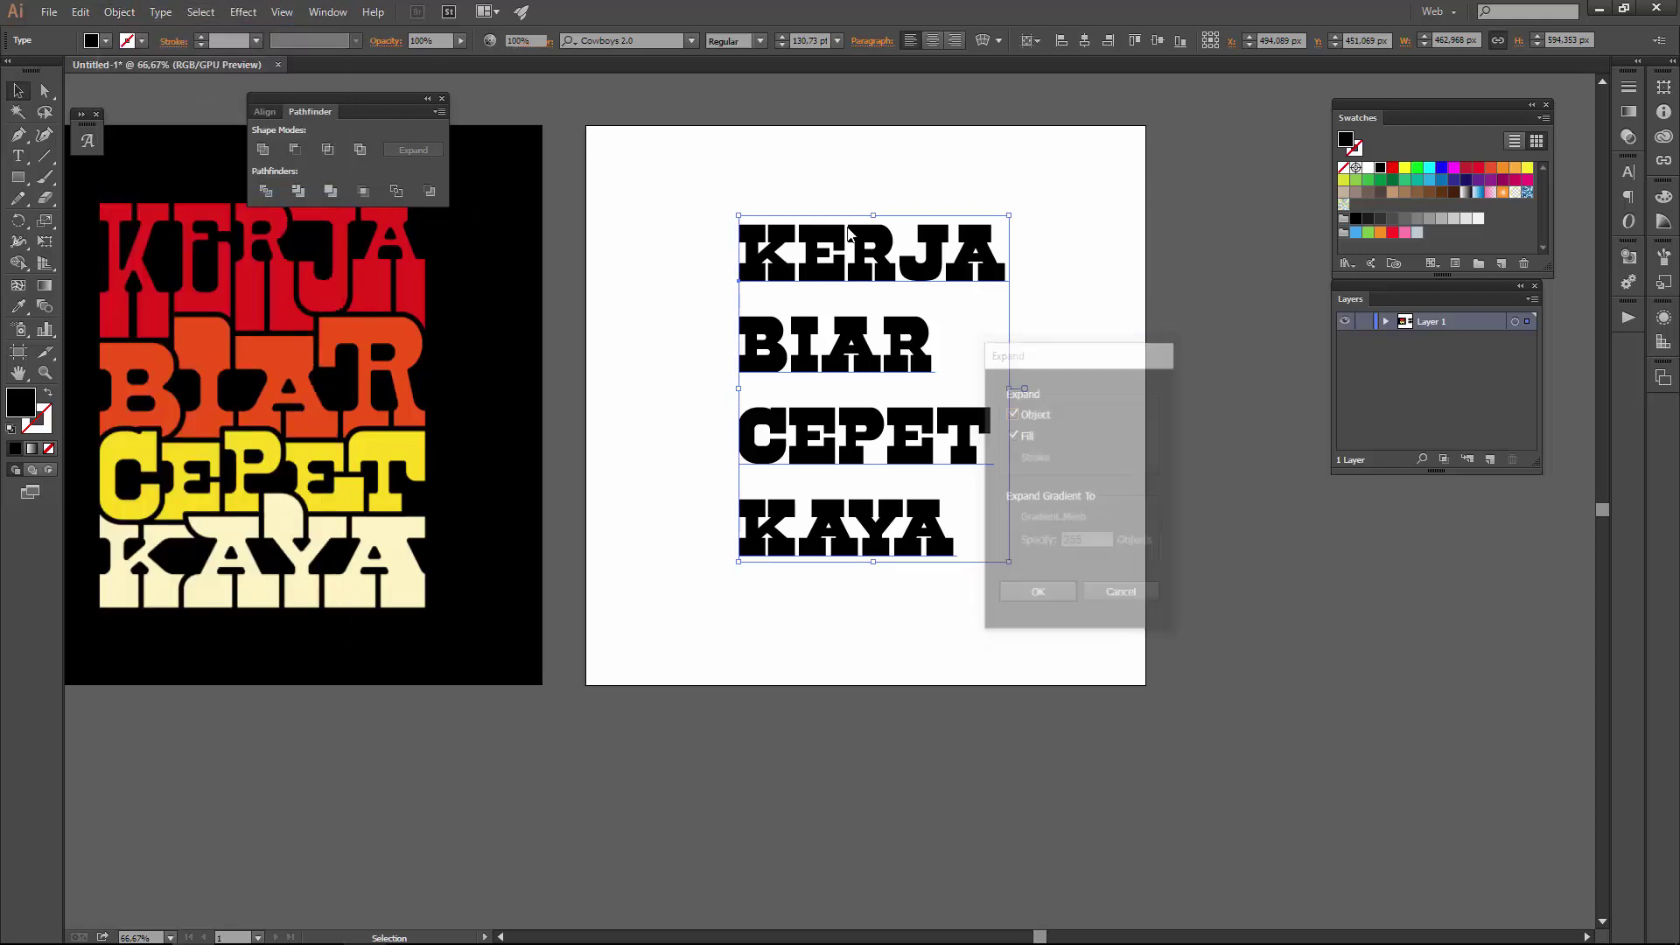
click(1015, 357)
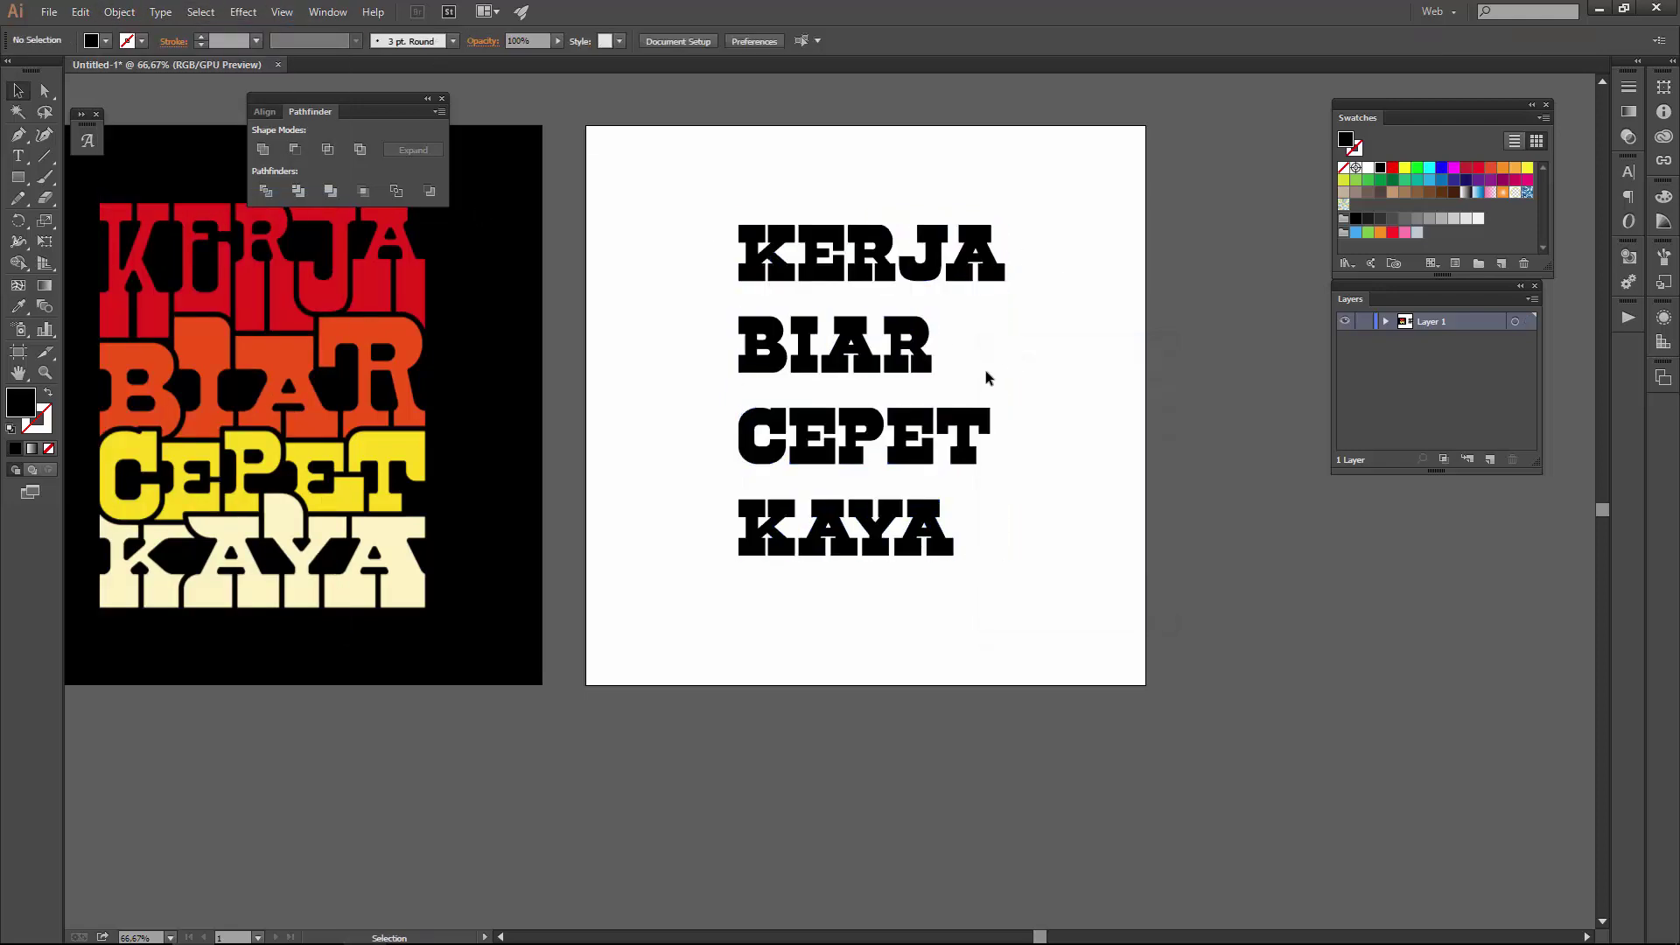
click(790, 353)
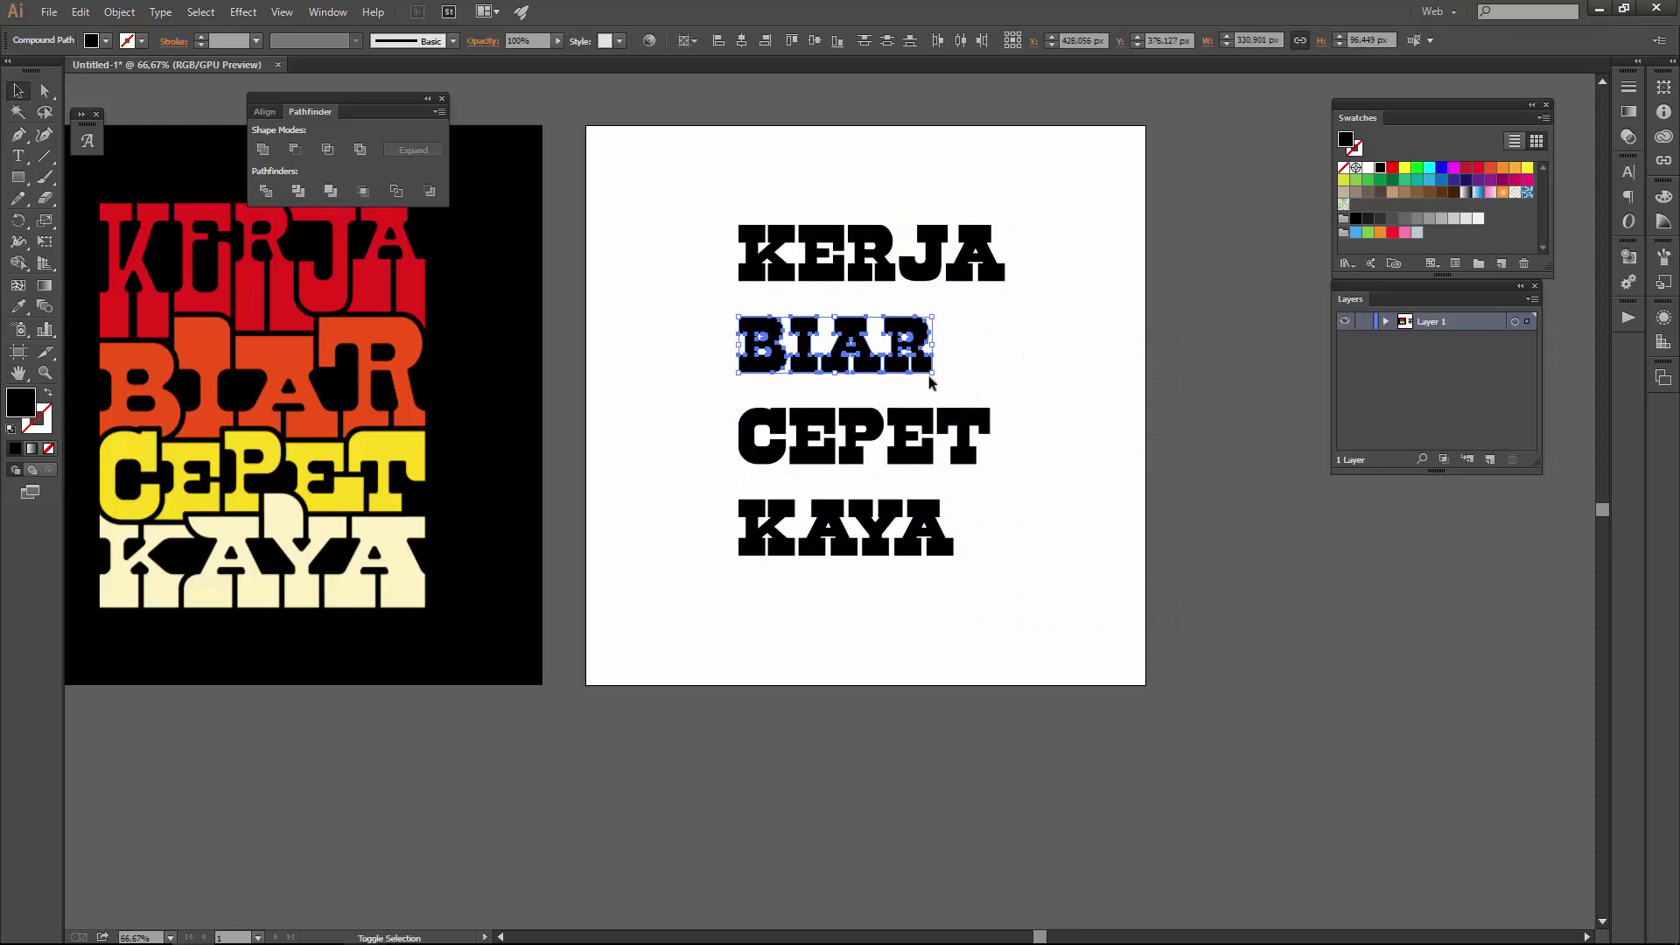
mouse_move(933, 373)
mouse_down()
mouse_move(1005, 395)
mouse_move(782, 344)
mouse_move(822, 282)
mouse_up()
key(ctrl+plus)
key(ctrl+plus)
drag(769, 553, 1075, 474)
drag(1162, 565, 1195, 573)
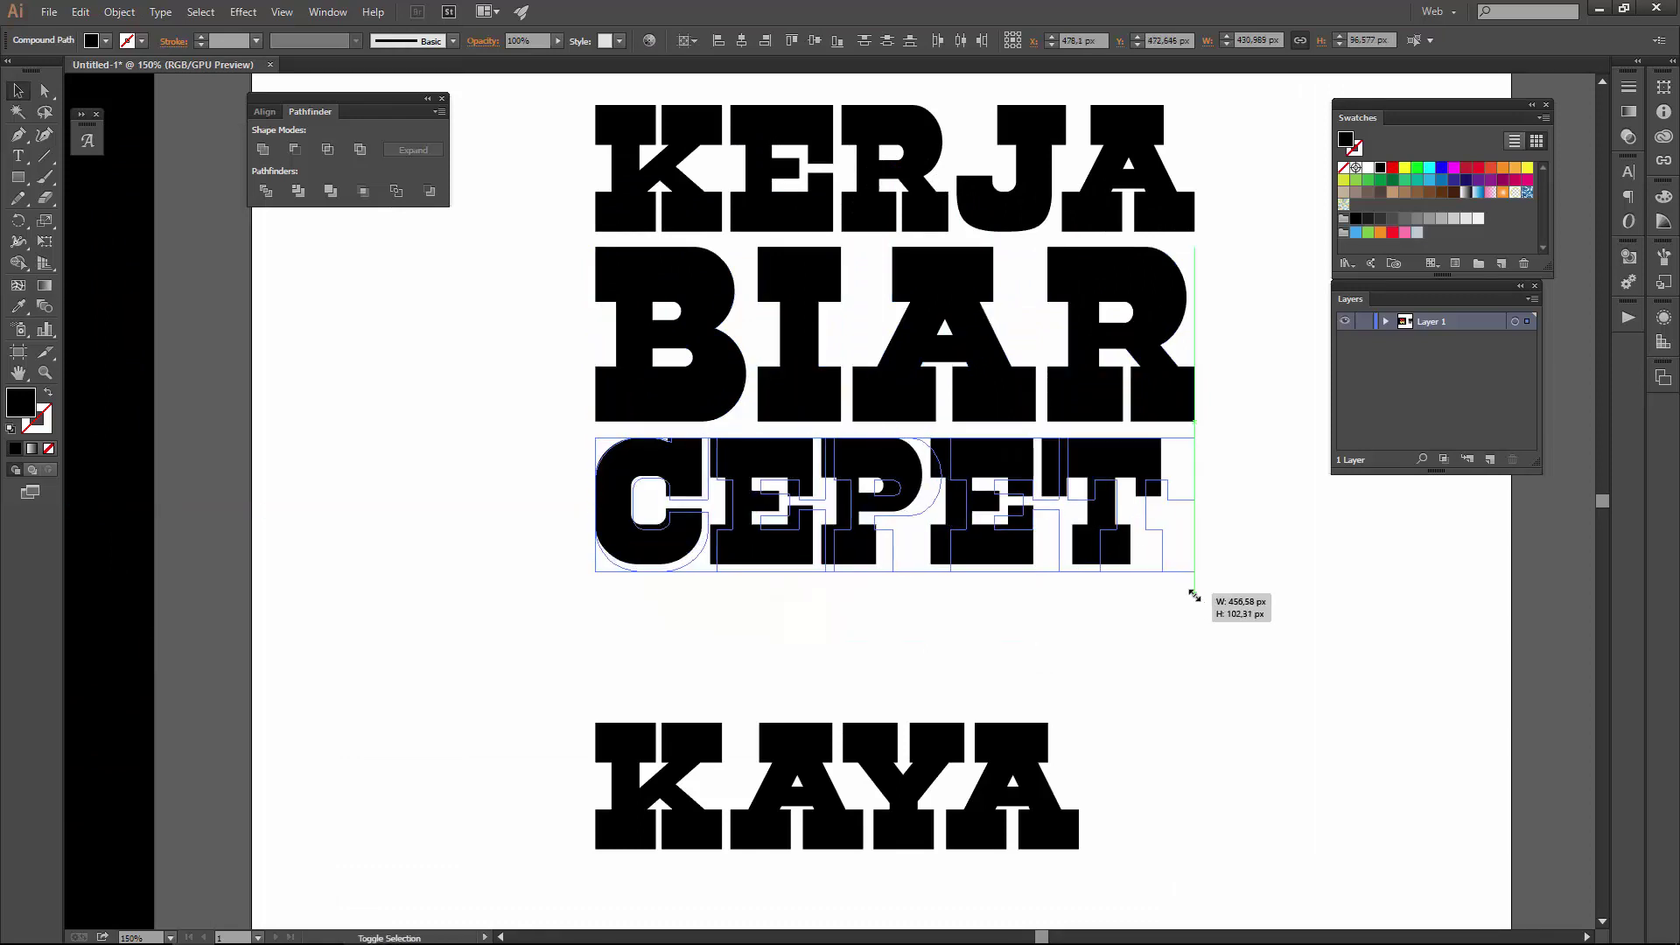
drag(796, 770, 795, 628)
scroll(1177, 652, down, 1)
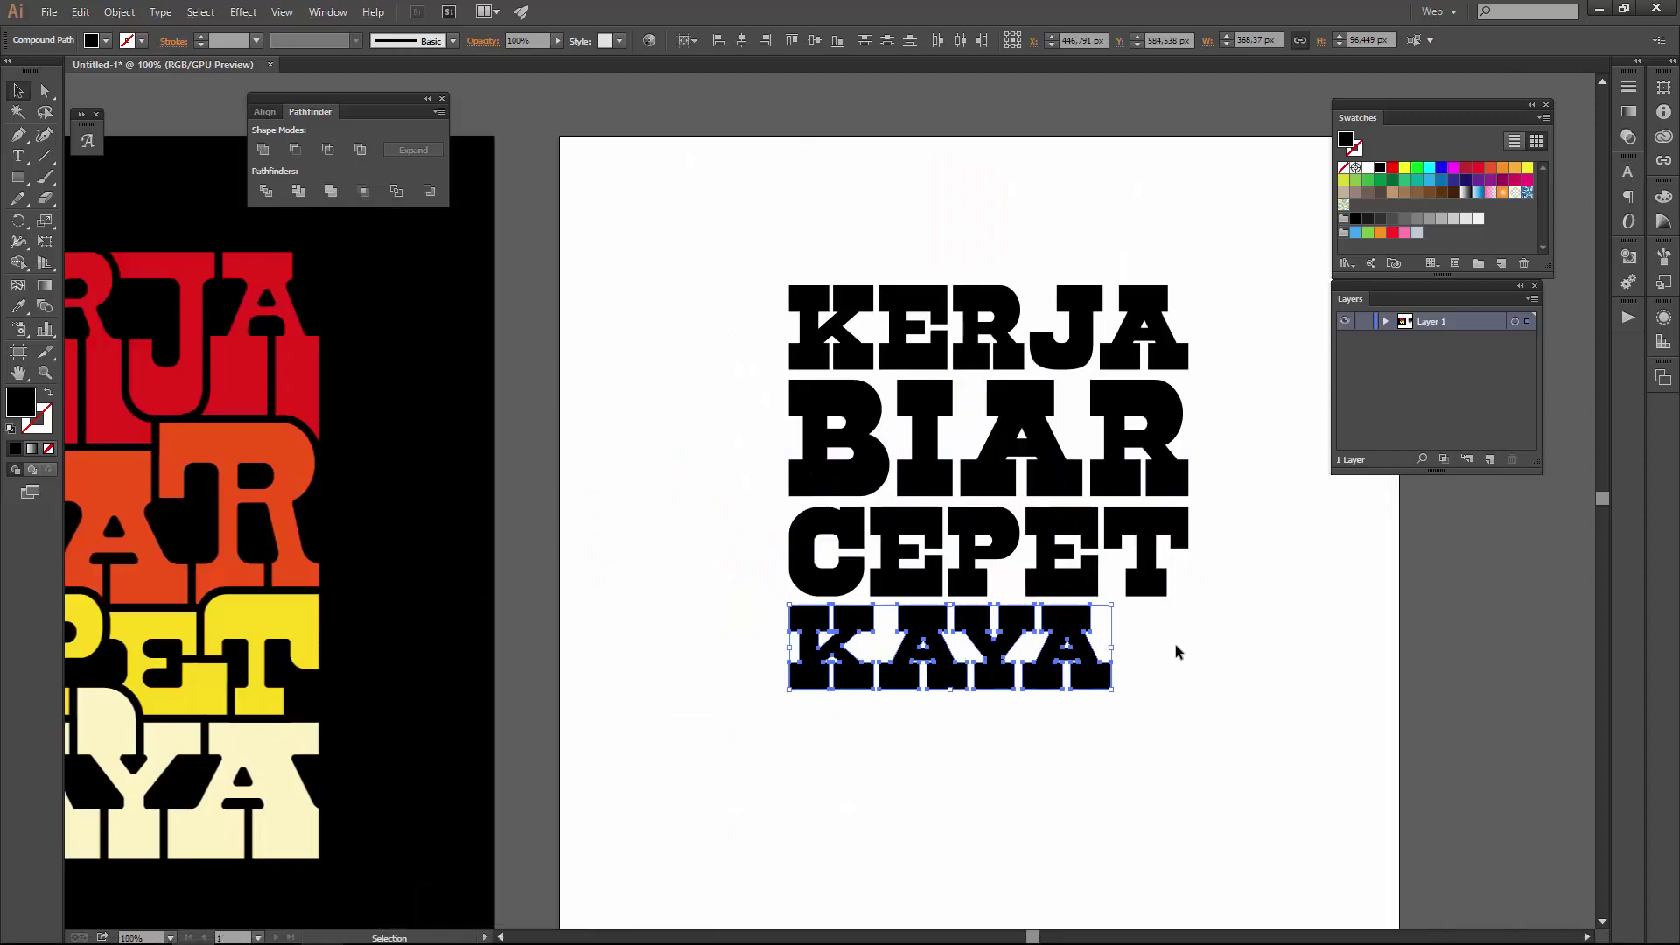
key(ctrl+z)
key(ctrl+z)
key(ctrl+z)
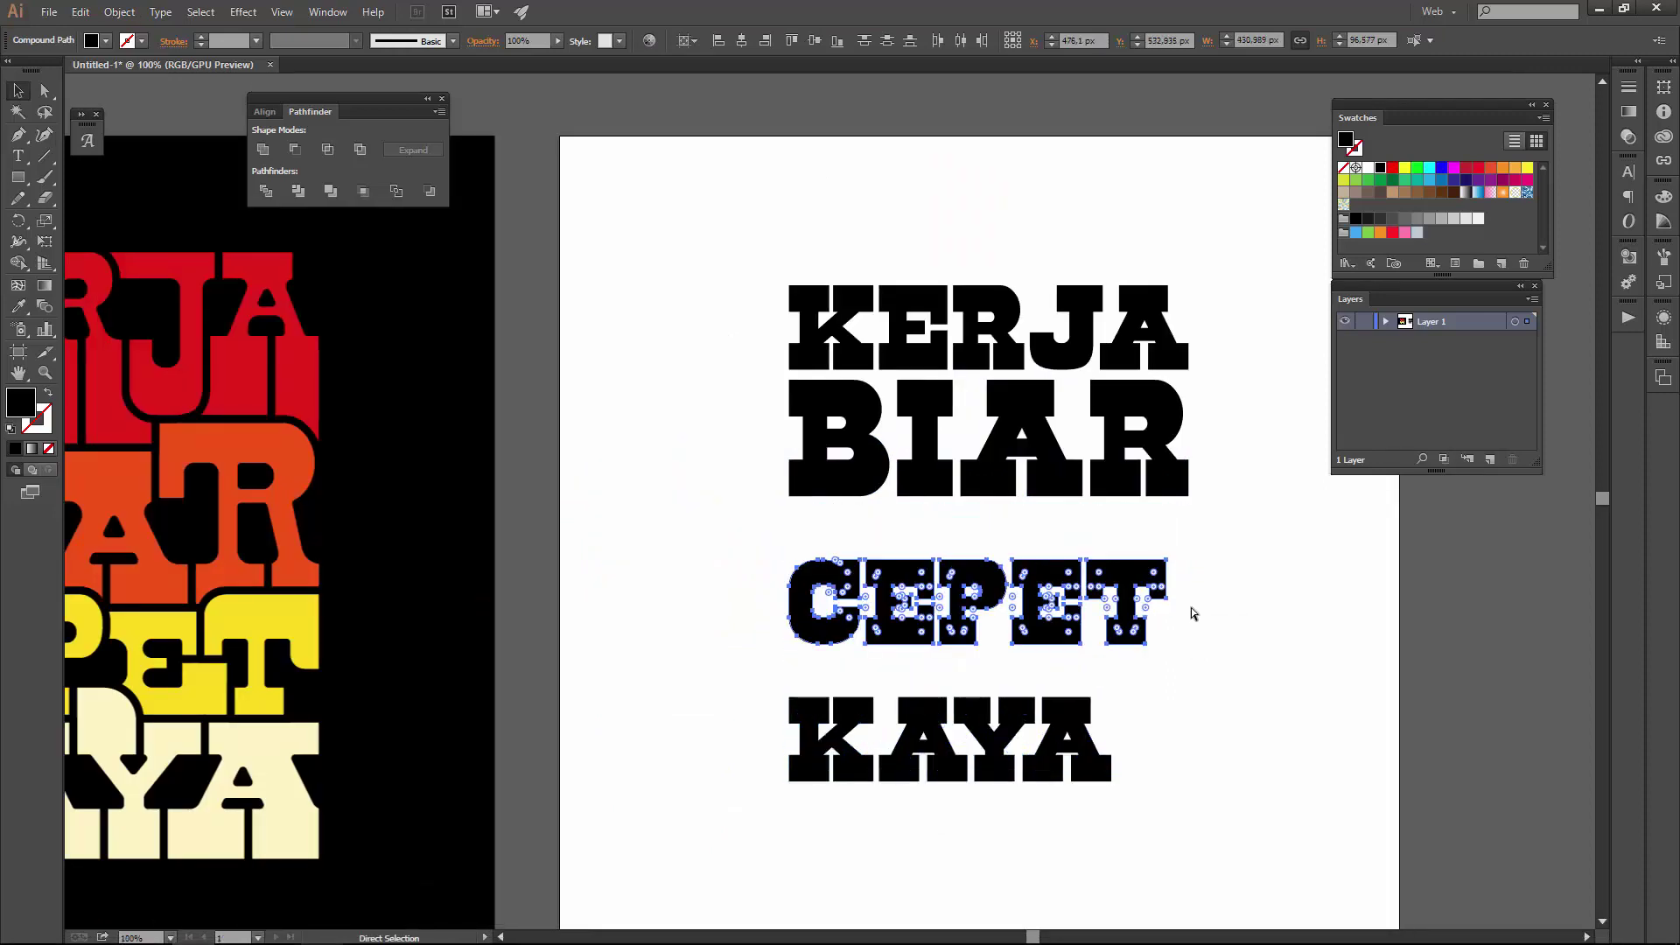
key(ctrl+z)
key(ctrl+z)
key(ctrl+z)
key(ctrl+z)
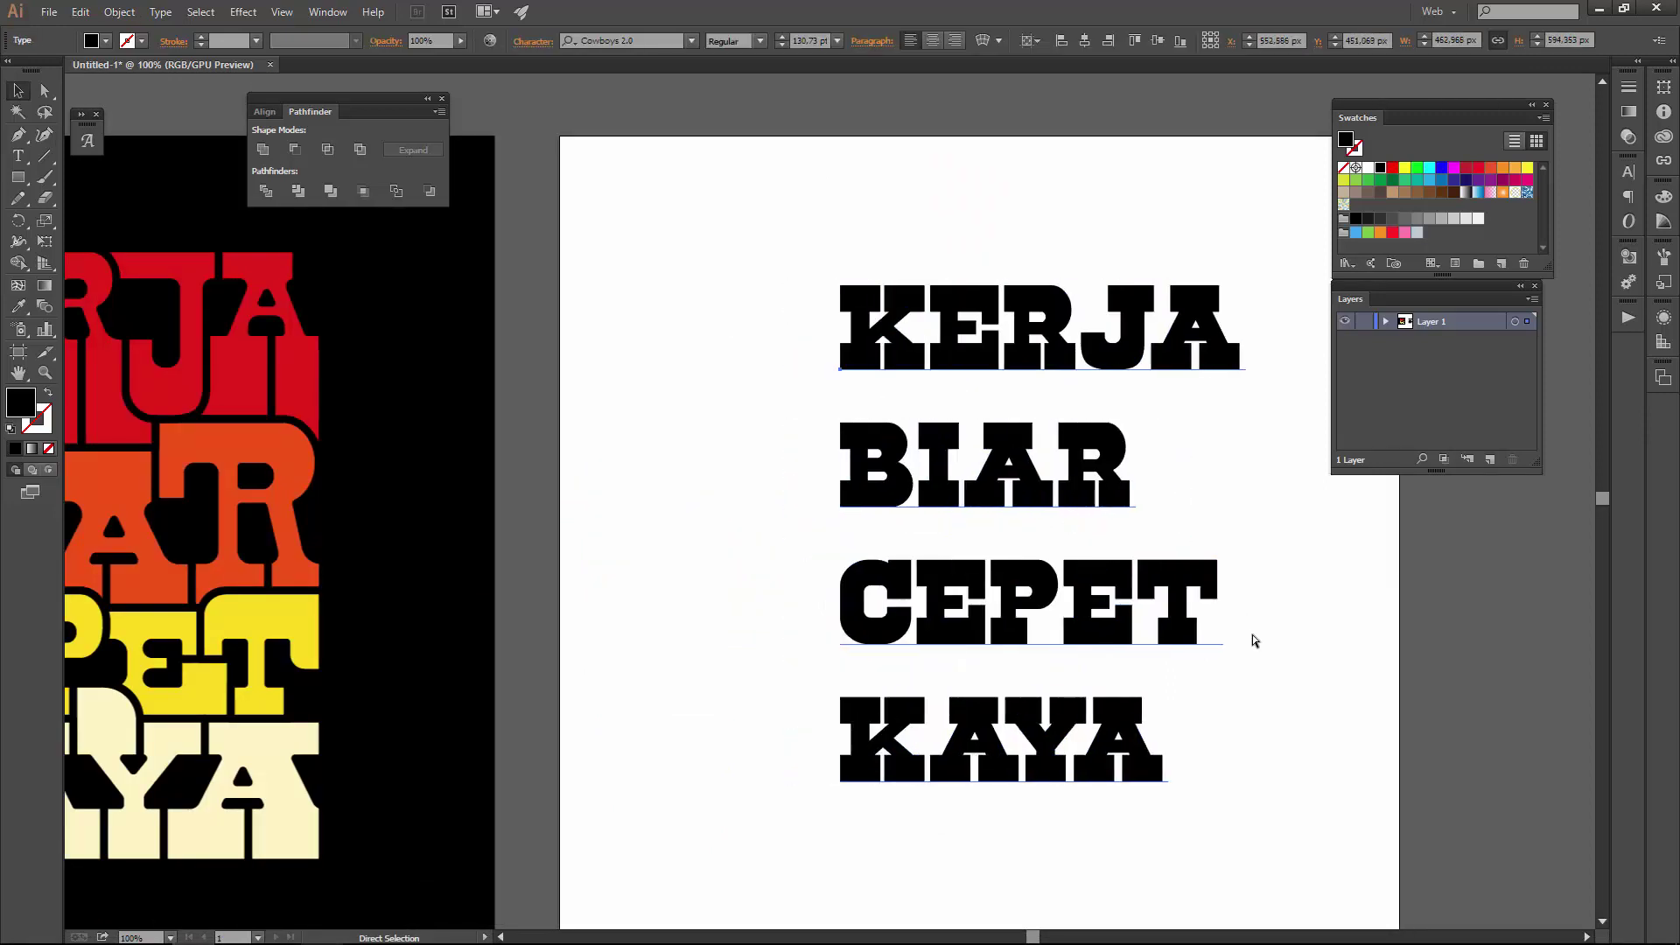
- Return to the editable text block and shift it slightly left
key(ctrl+minus)
scroll(1135, 562, up, 1)
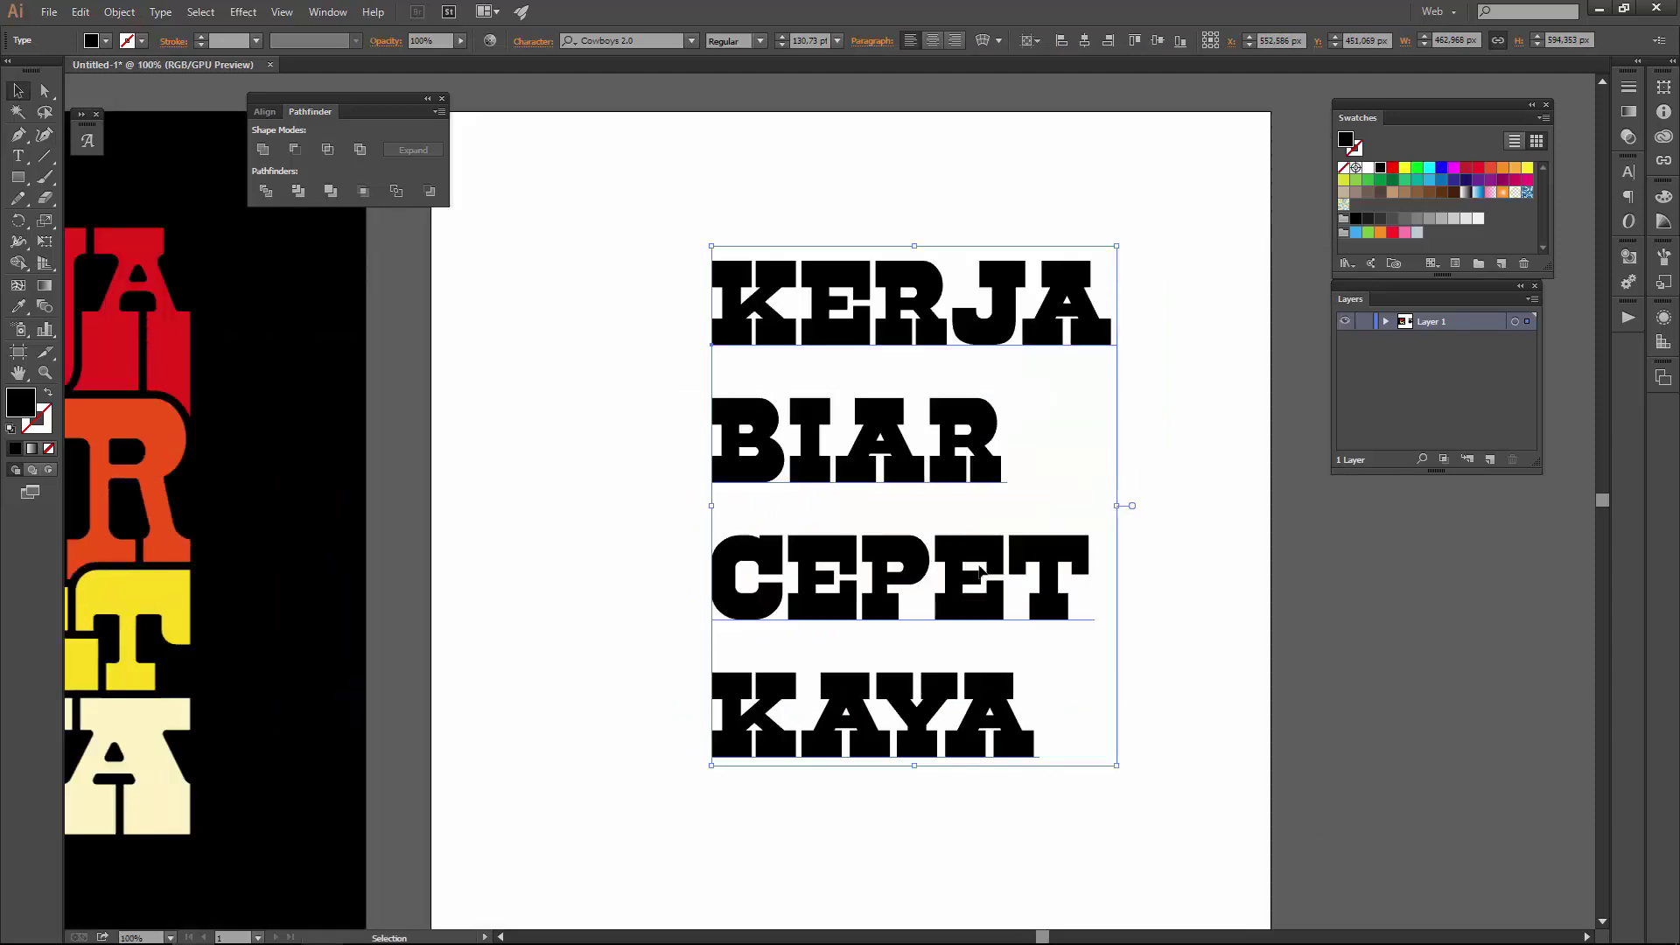
scroll(983, 564, down, 1)
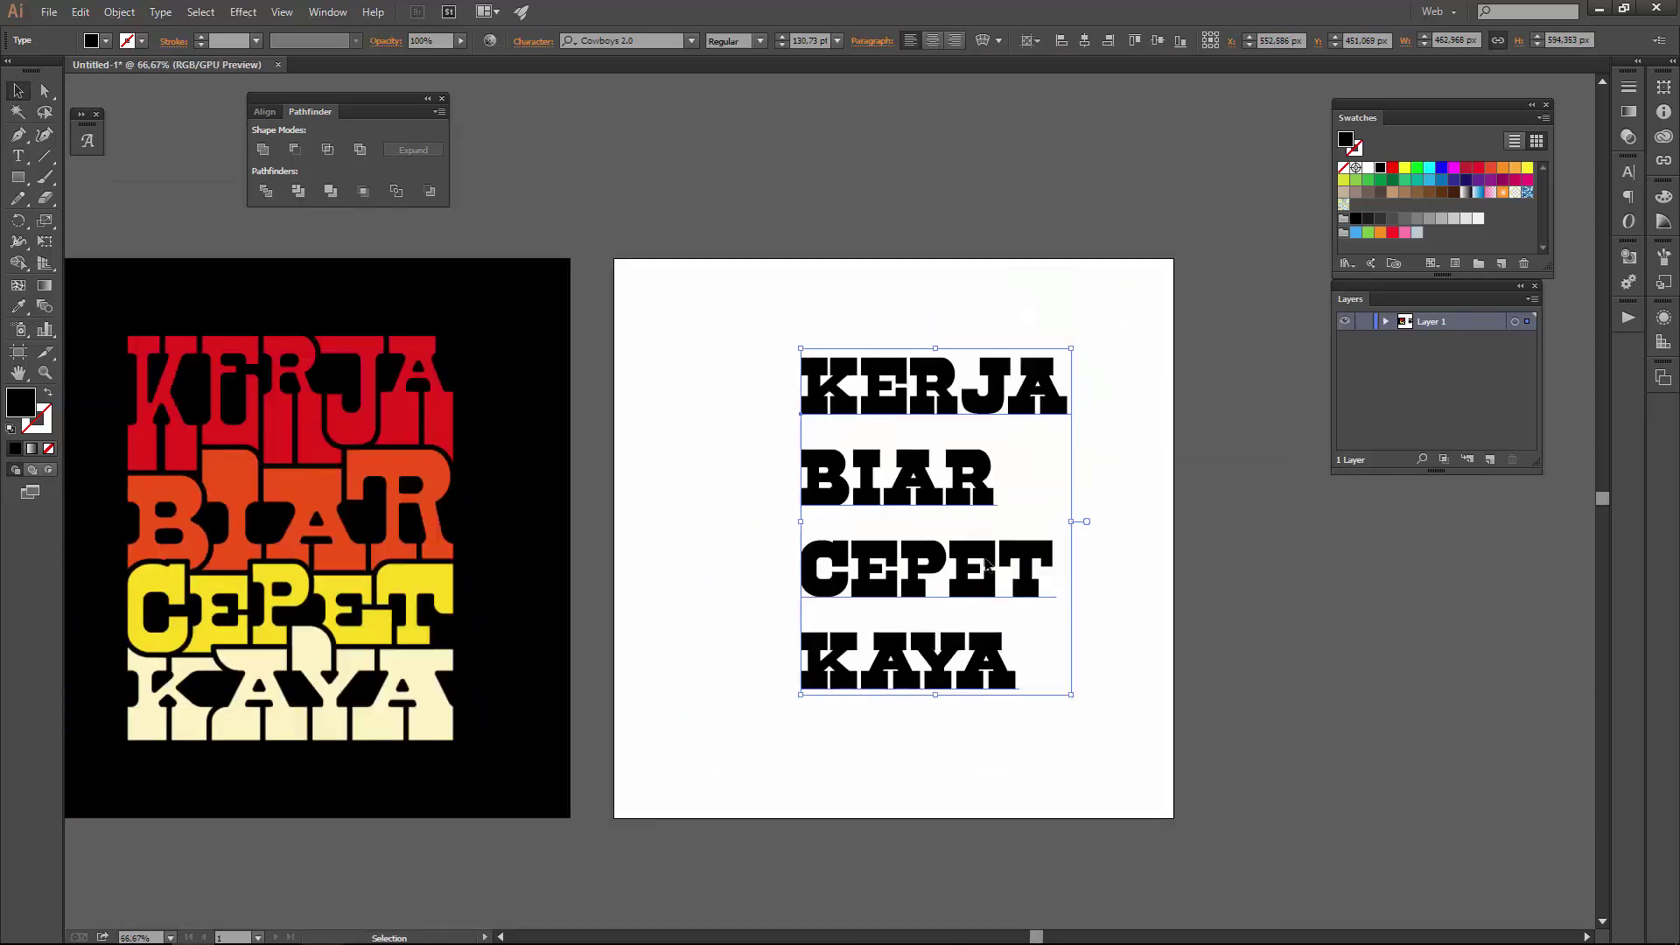
drag(987, 564, 960, 564)
key(a)
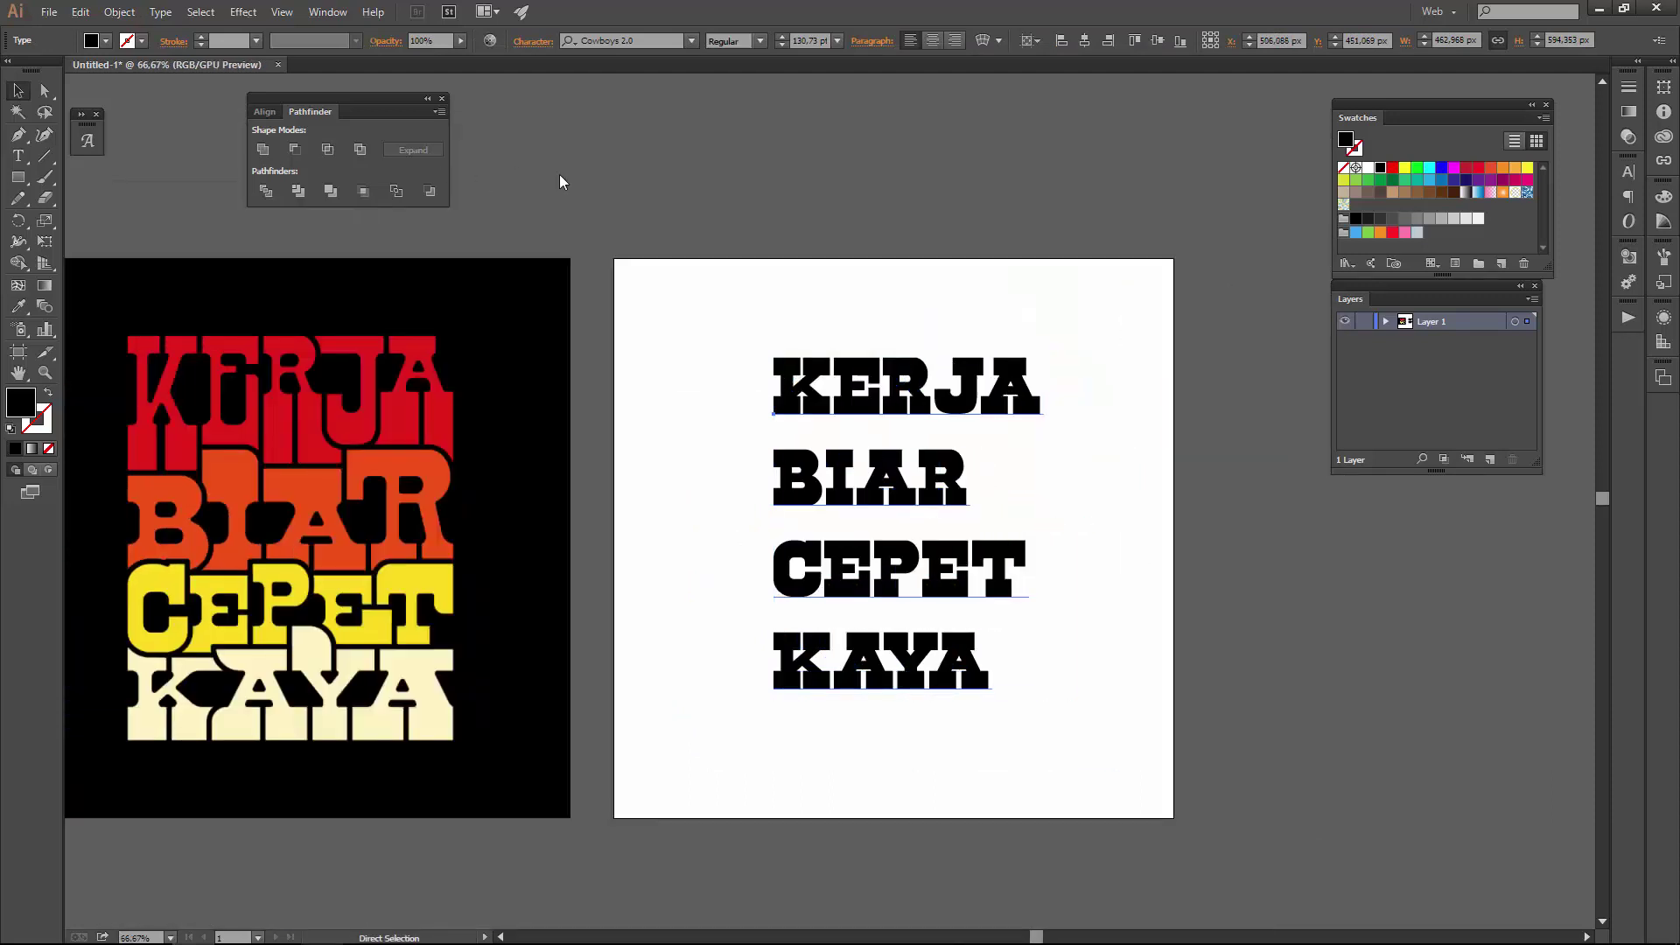
key(v)
- Tighten the text's tracking by several steps, easing back by one
key(ctrl+t)
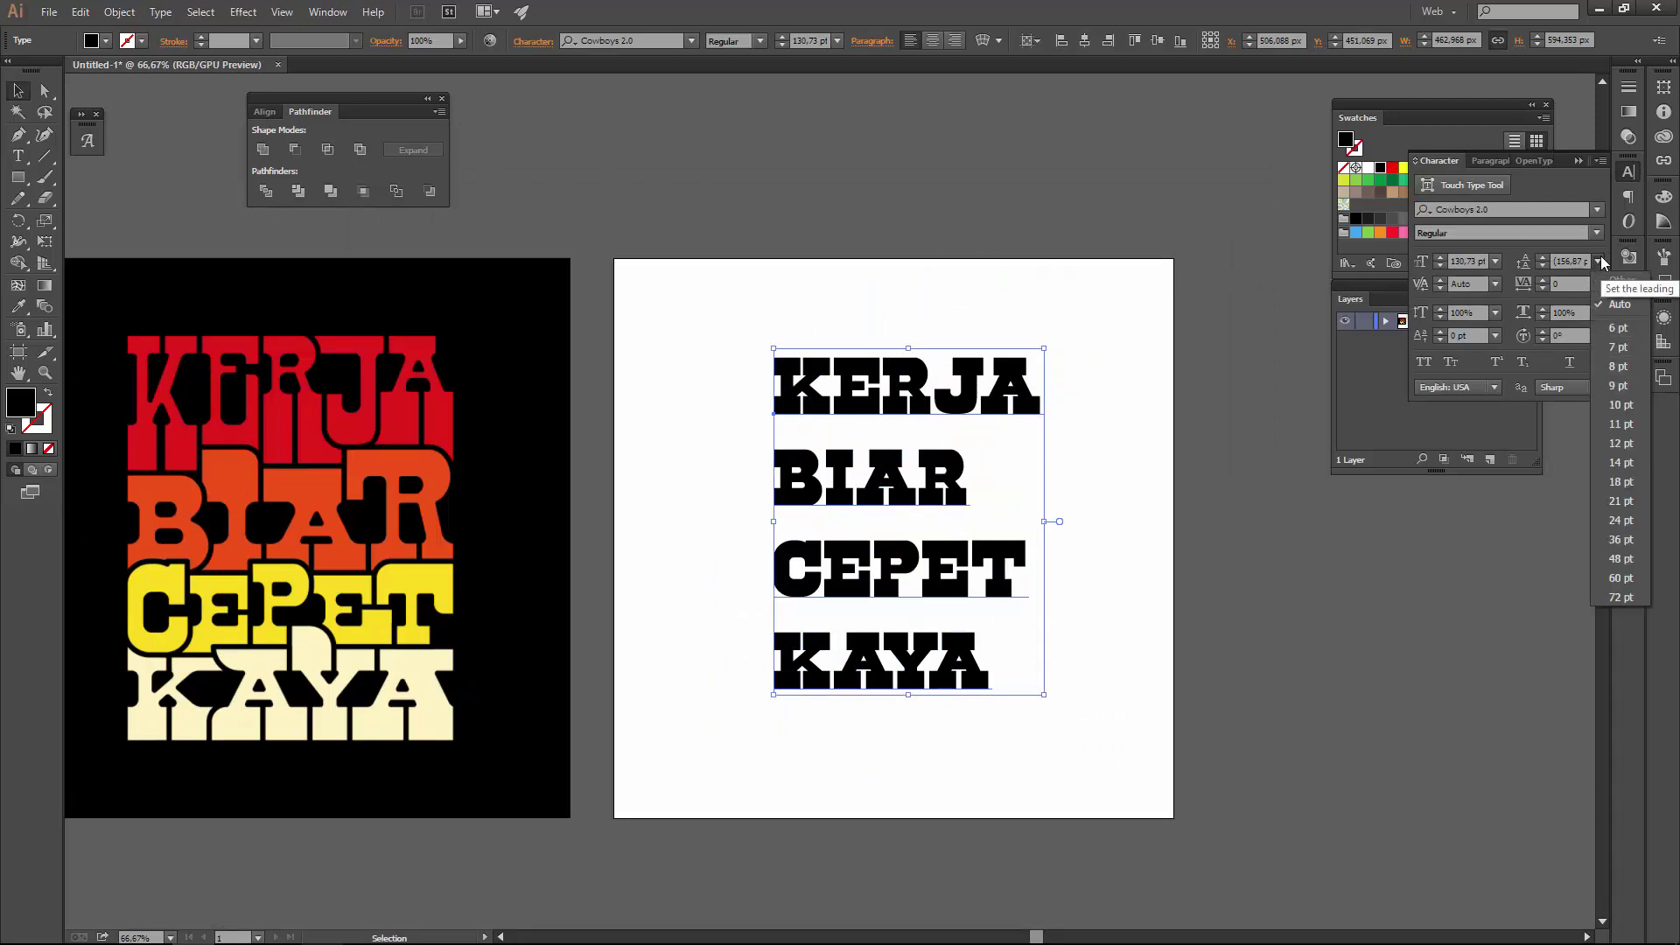
click(1542, 288)
click(1542, 288)
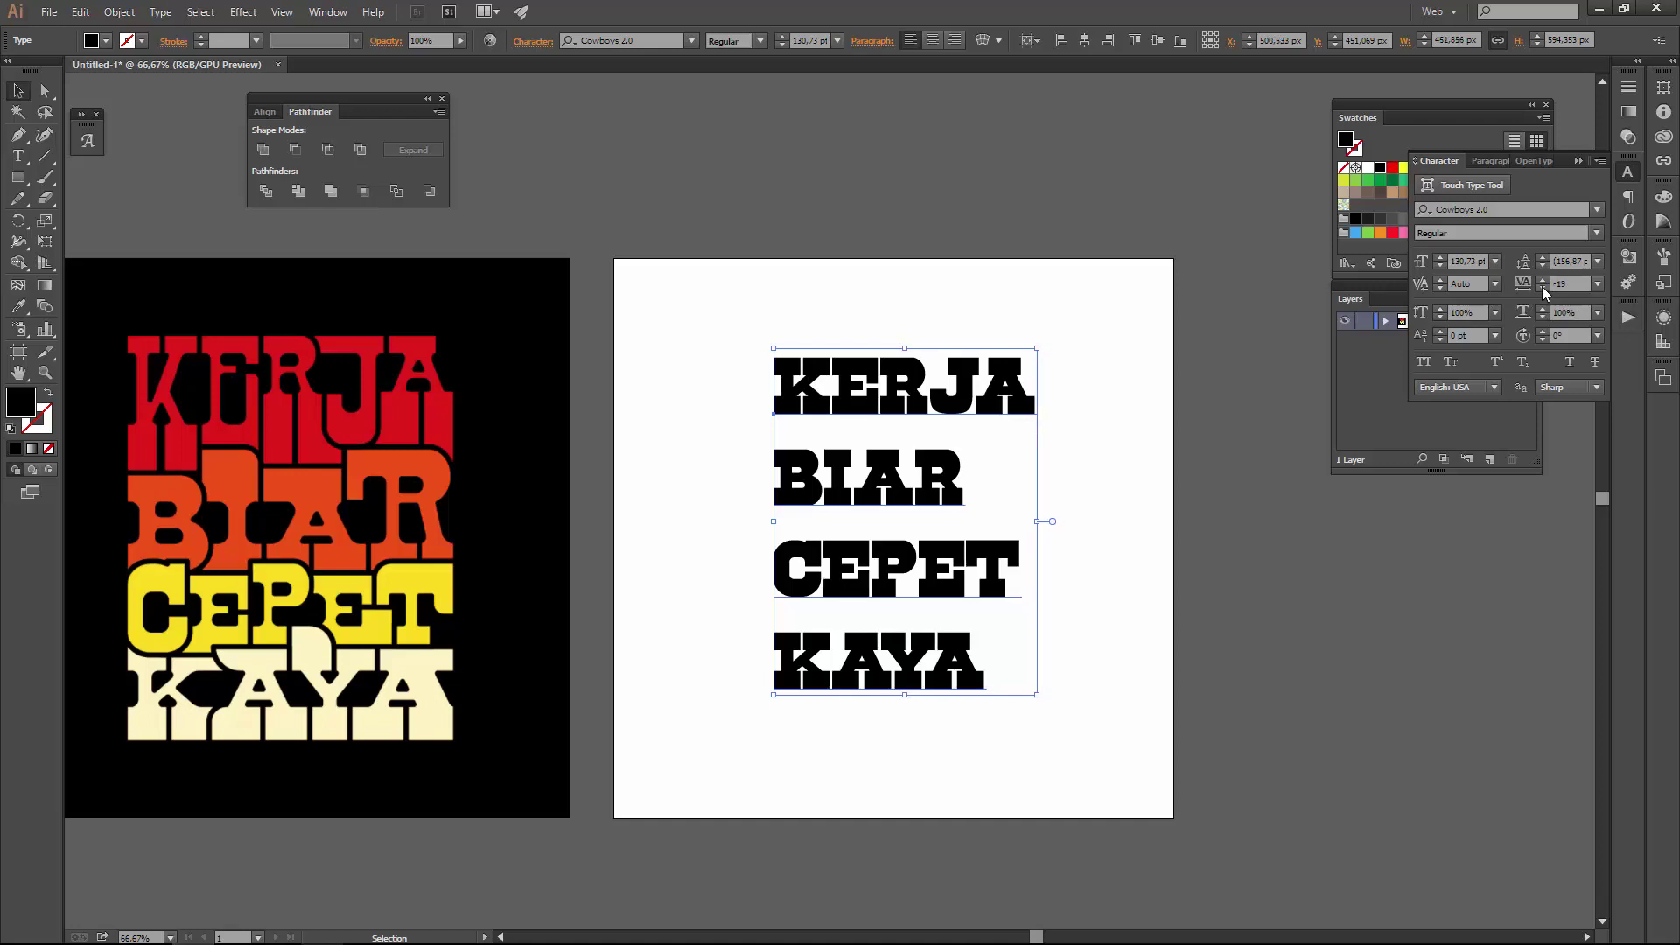
click(1542, 288)
click(1543, 288)
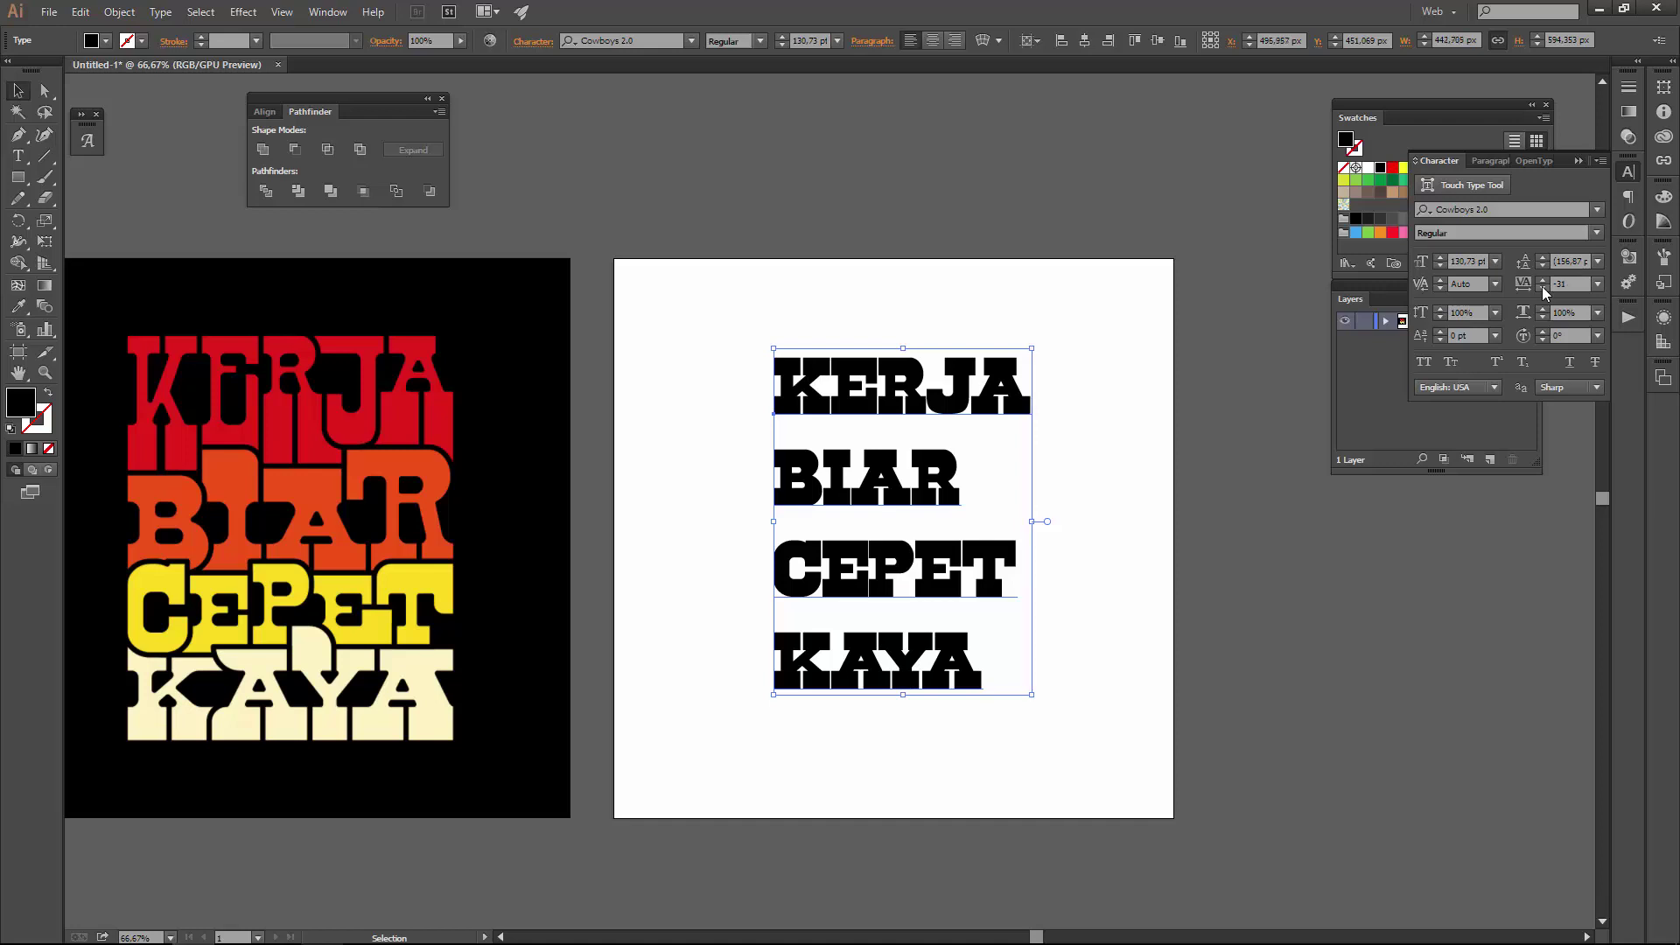
click(1543, 287)
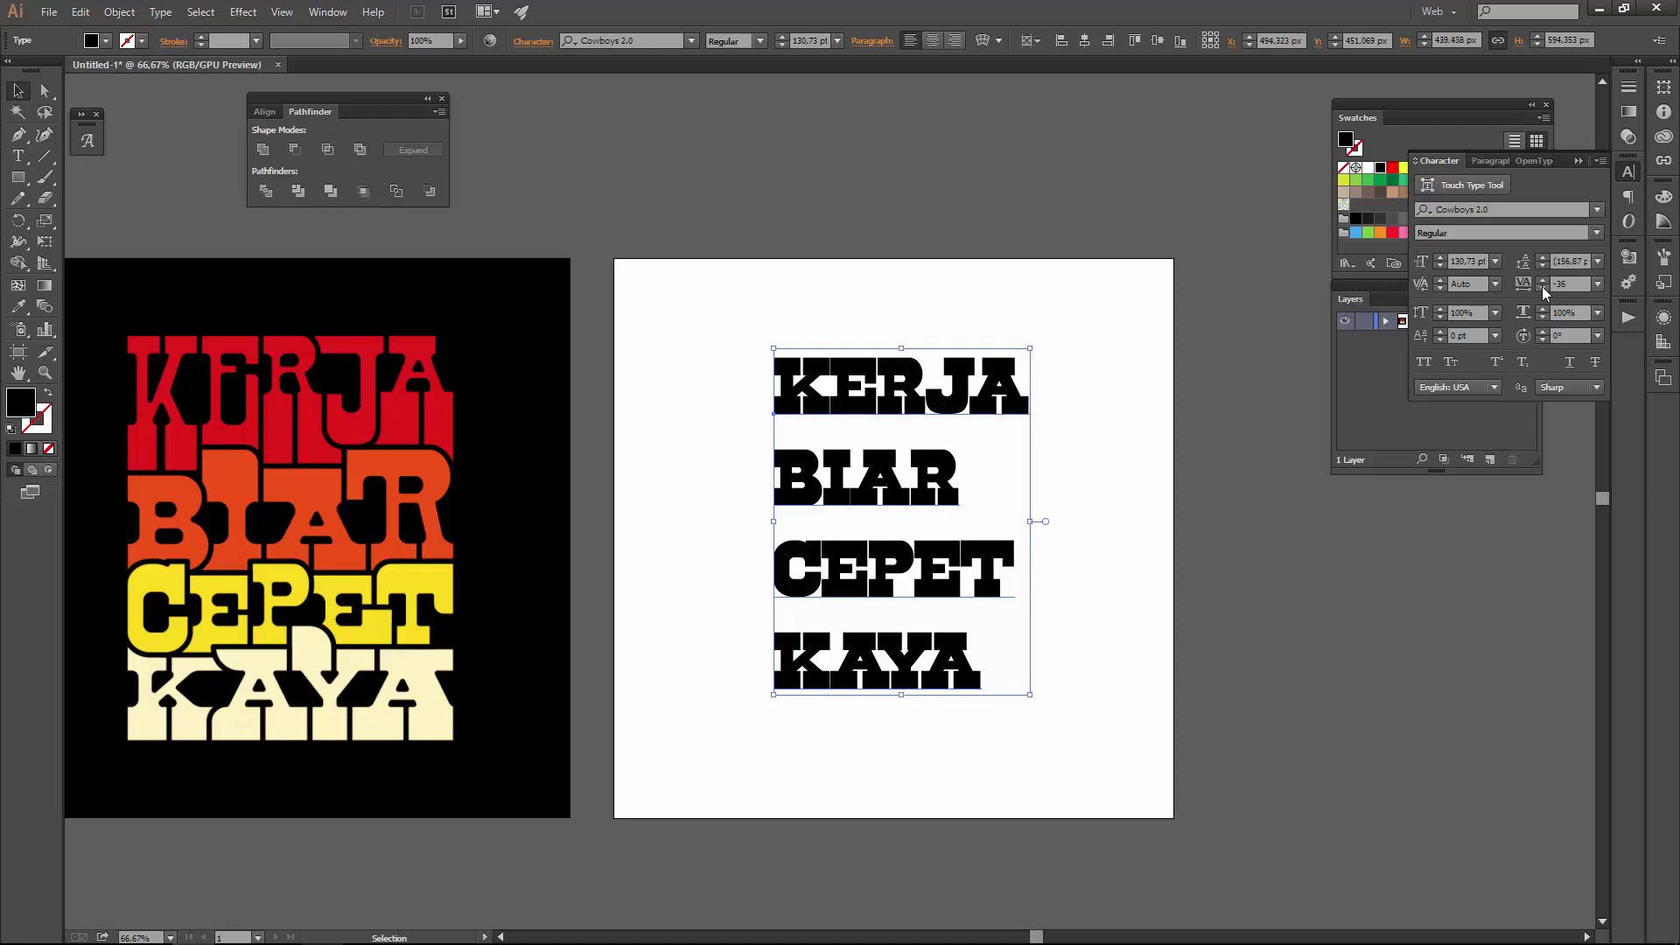
click(1542, 280)
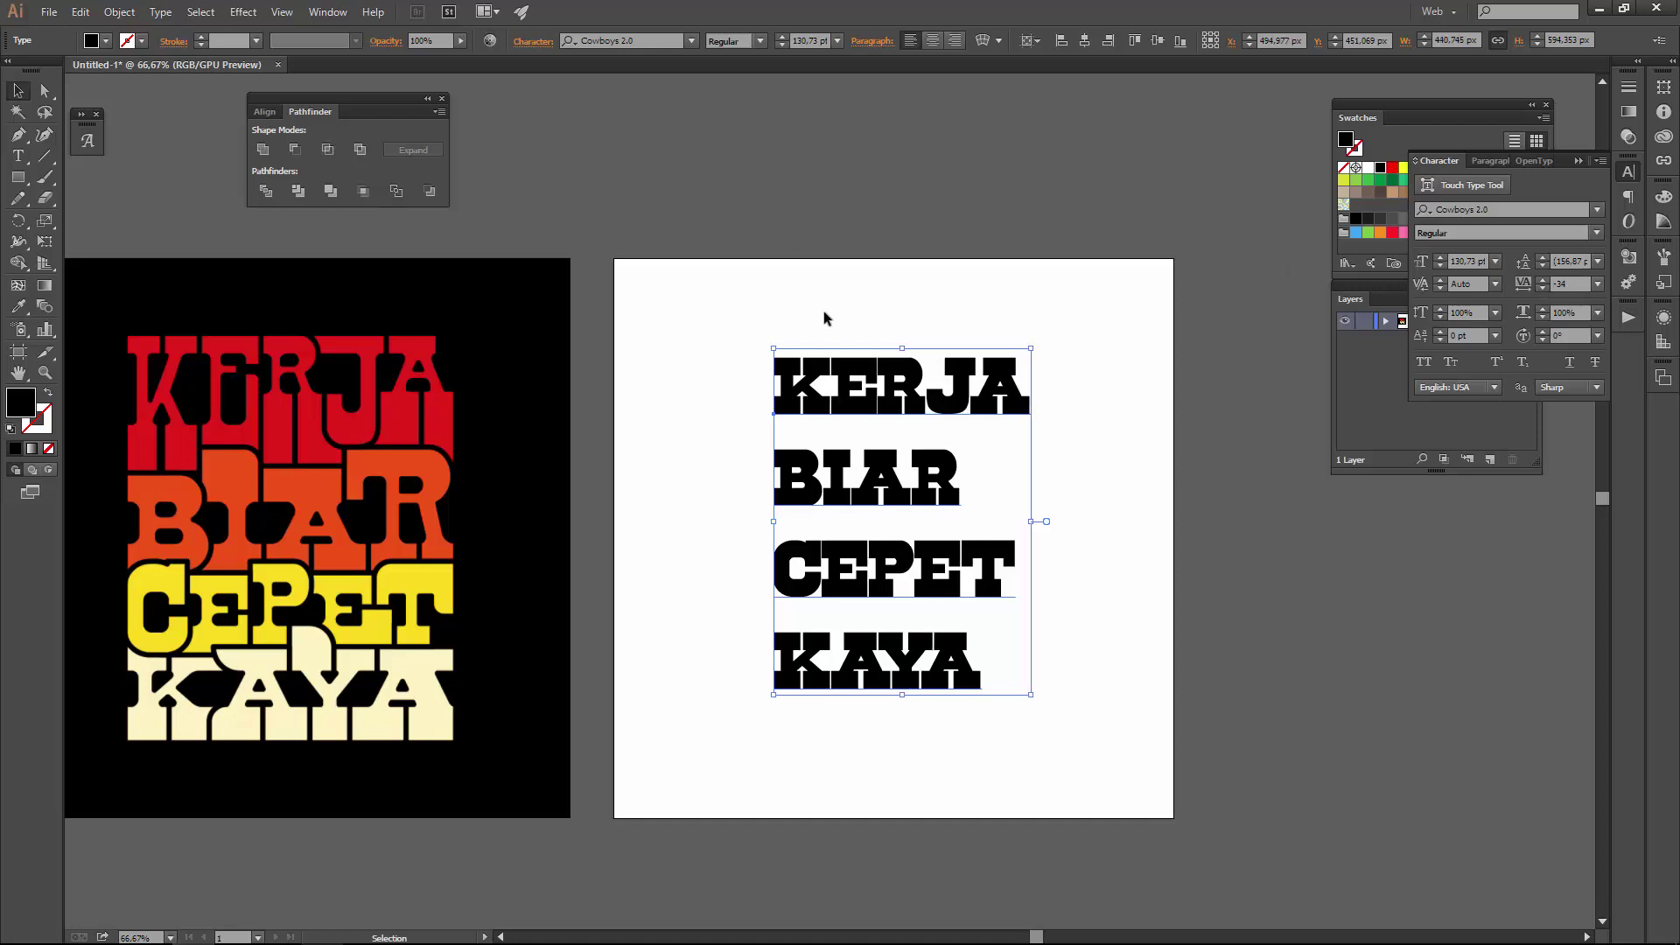
- Tighten the tracking further until KERJA's and BIAR's letters touch
scroll(840, 457, up, 2)
scroll(840, 457, up, 1)
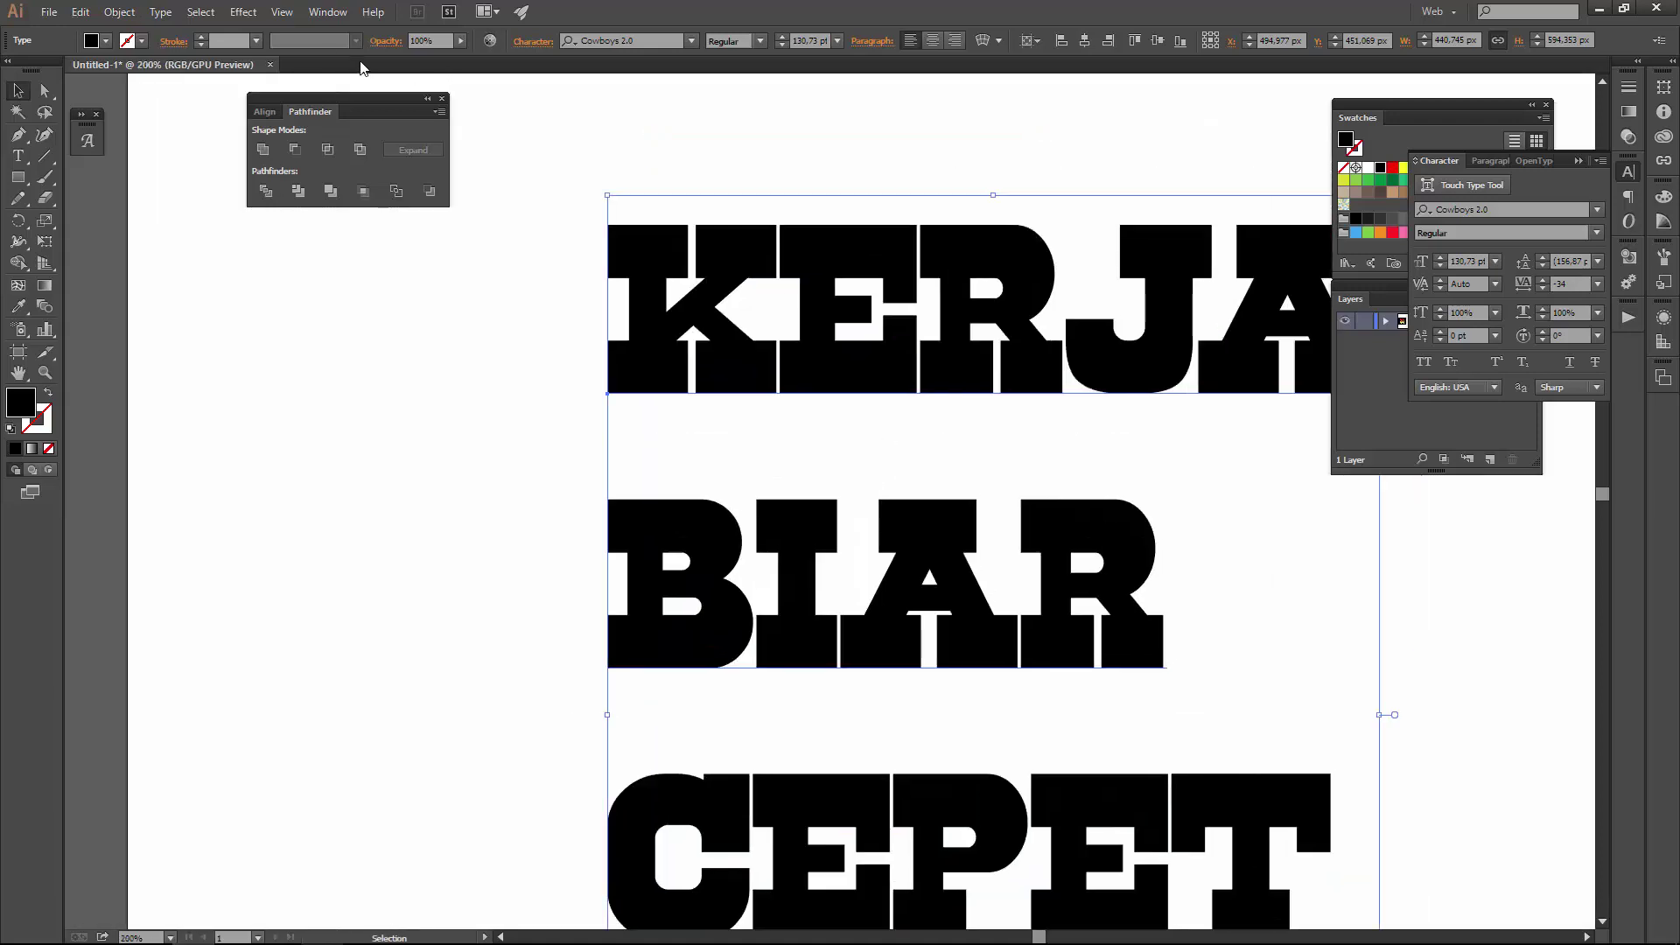
click(1541, 288)
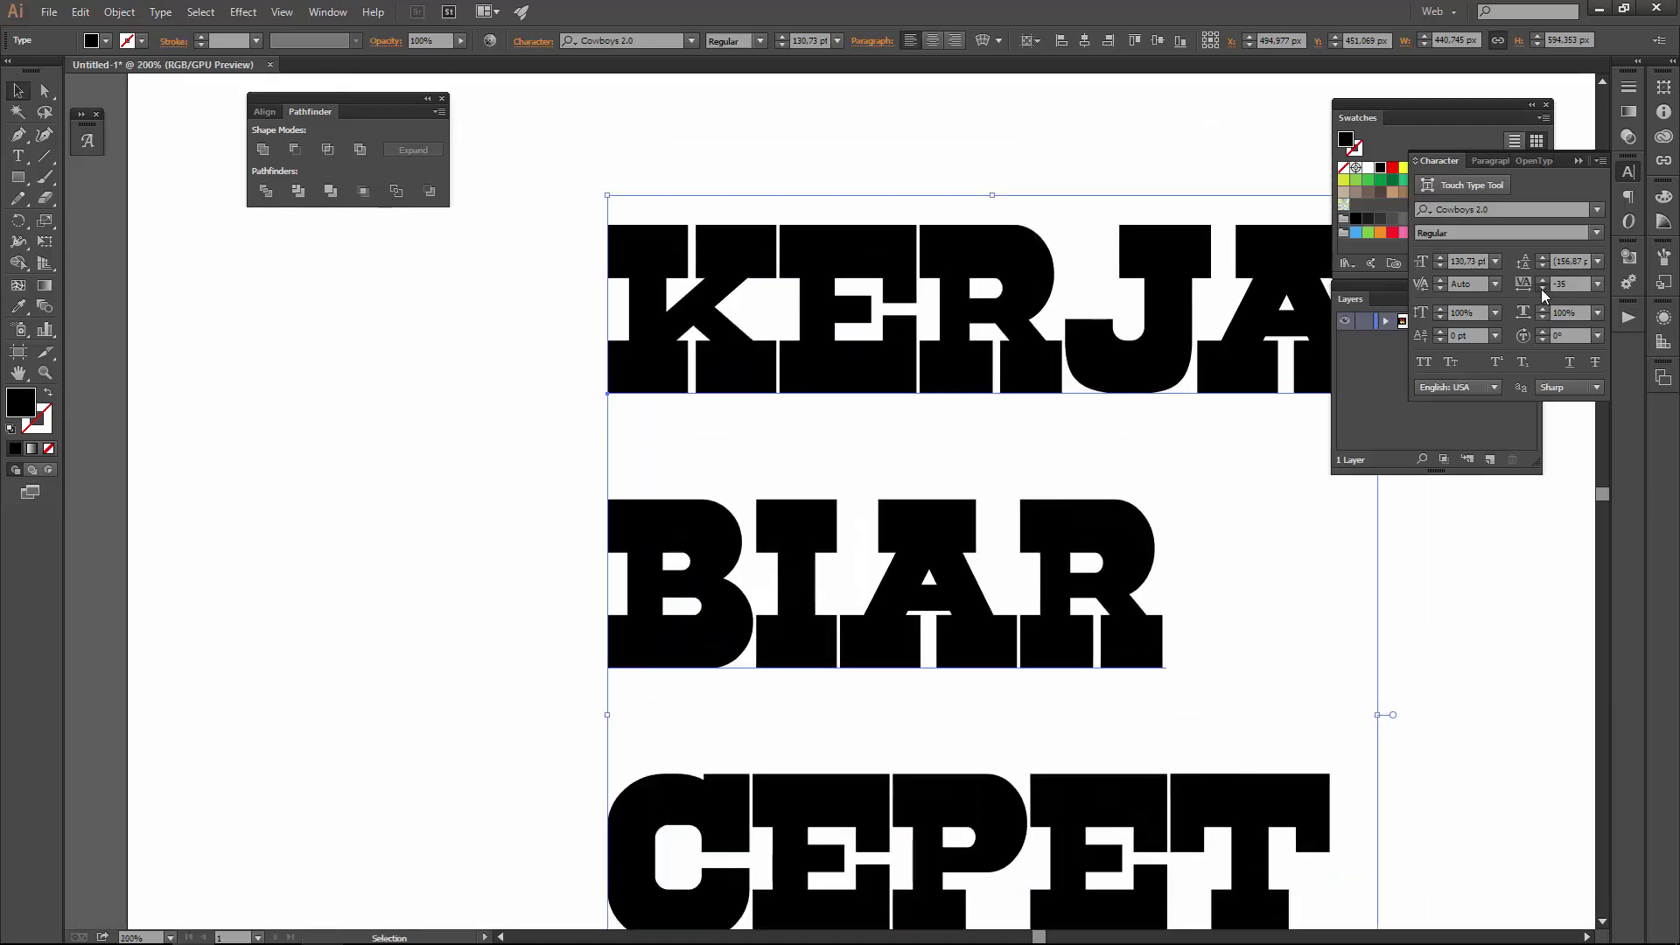
click(1541, 289)
click(1541, 289)
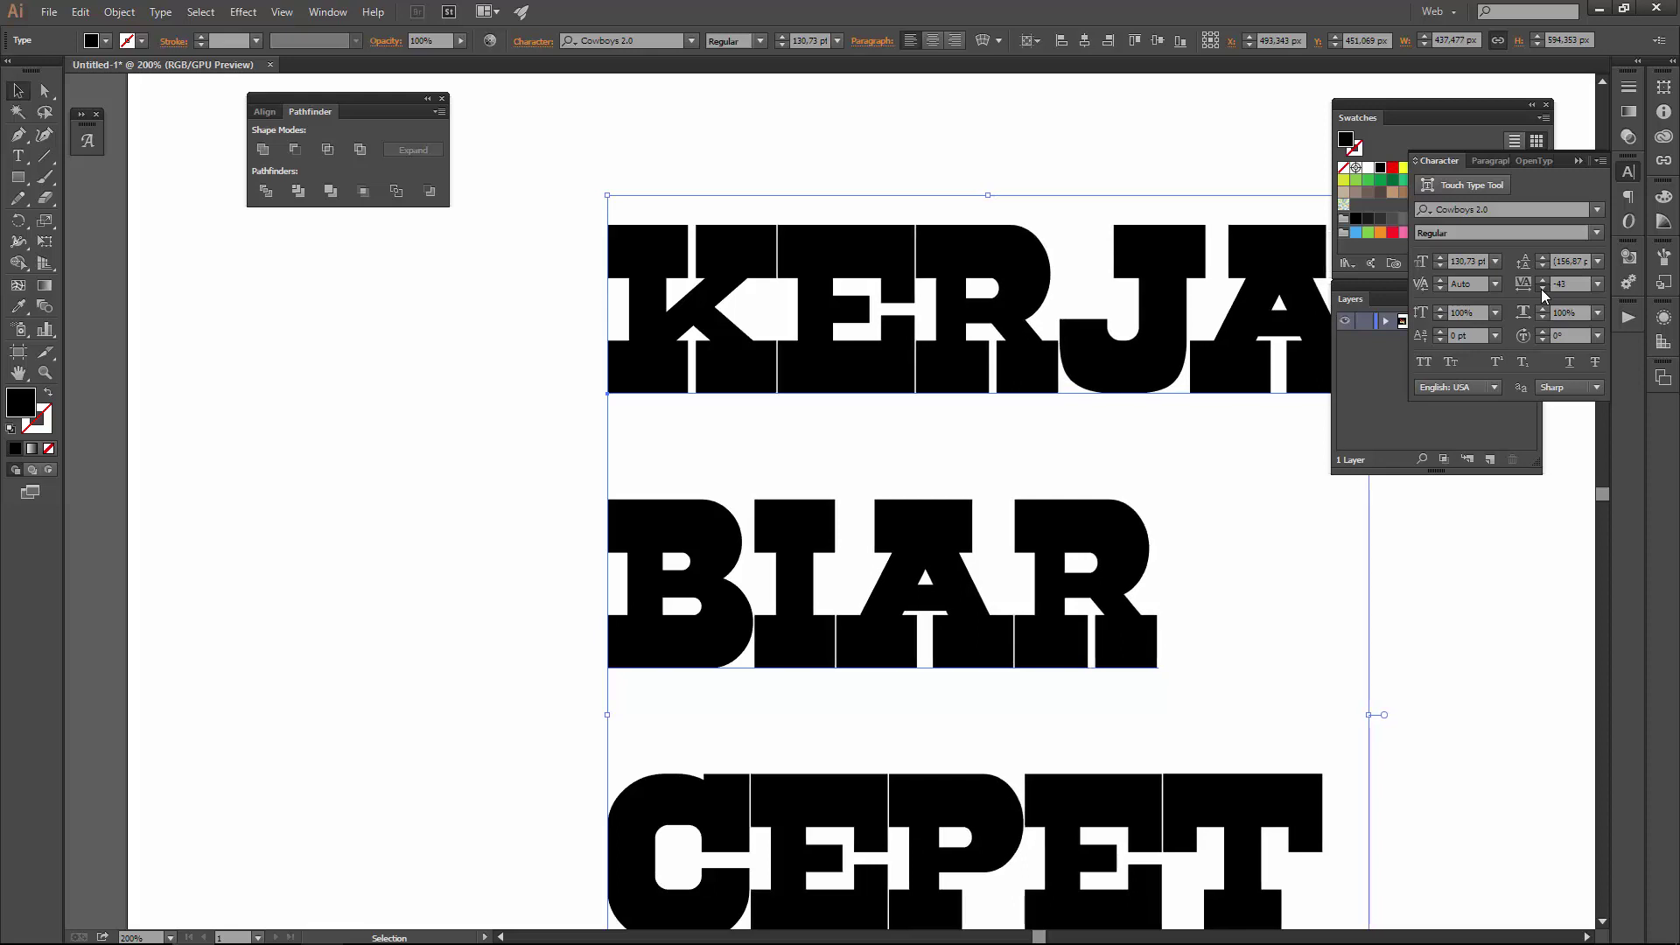
click(1540, 289)
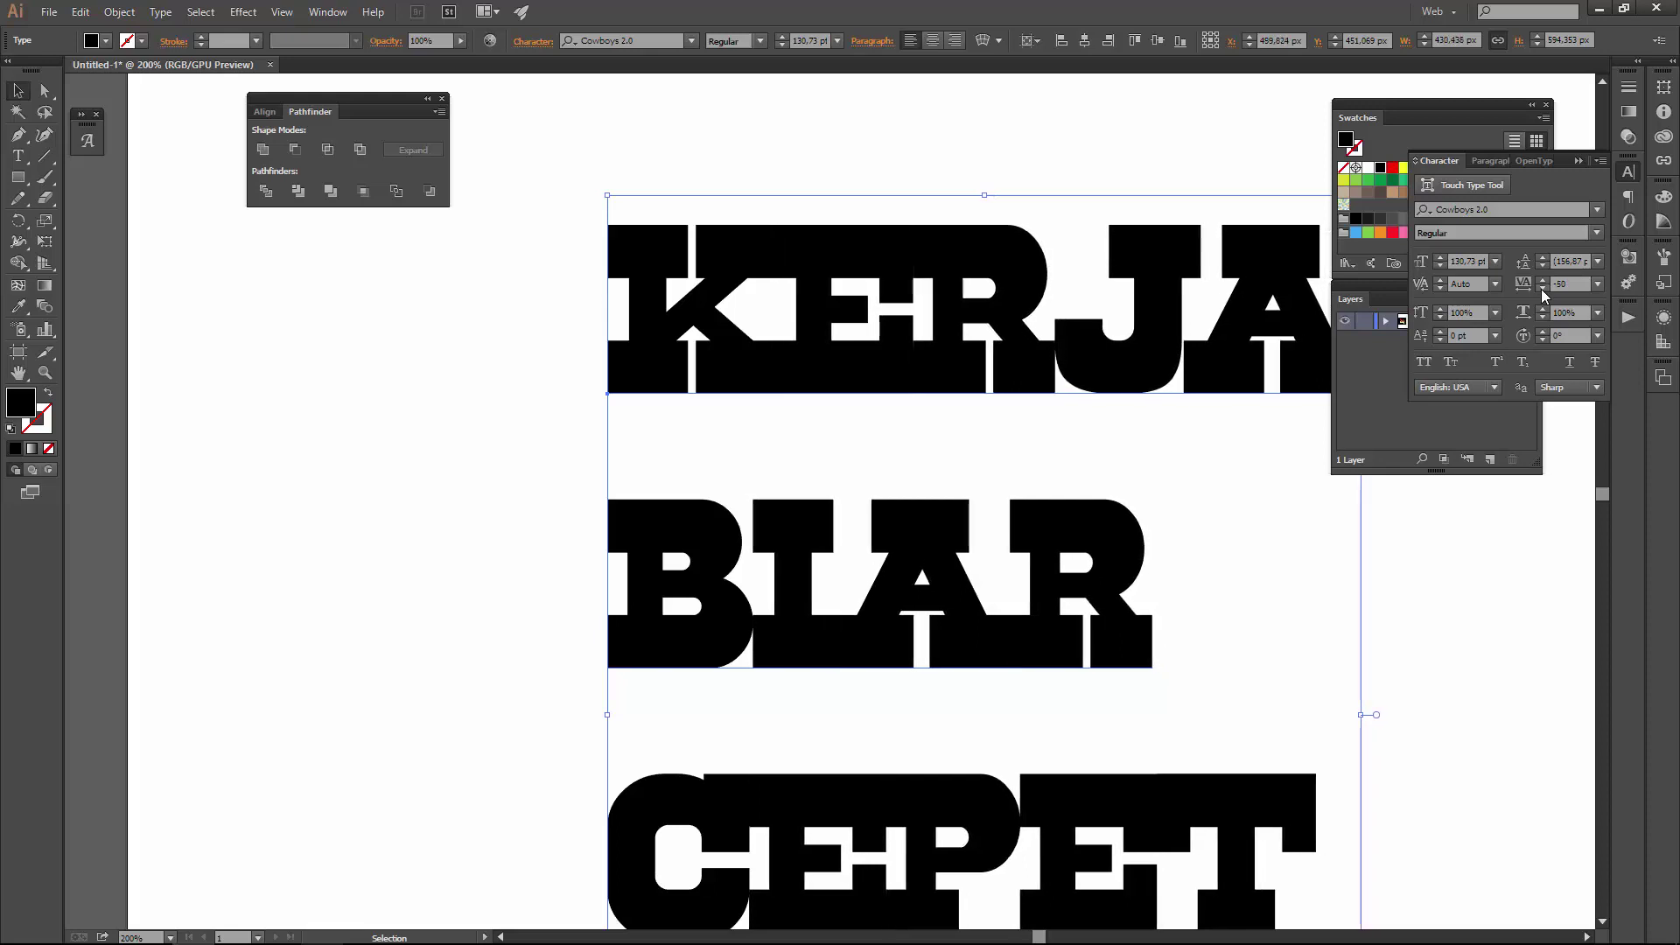
- Expand the lettering into outlined shapes
click(119, 12)
click(236, 205)
key(Return)
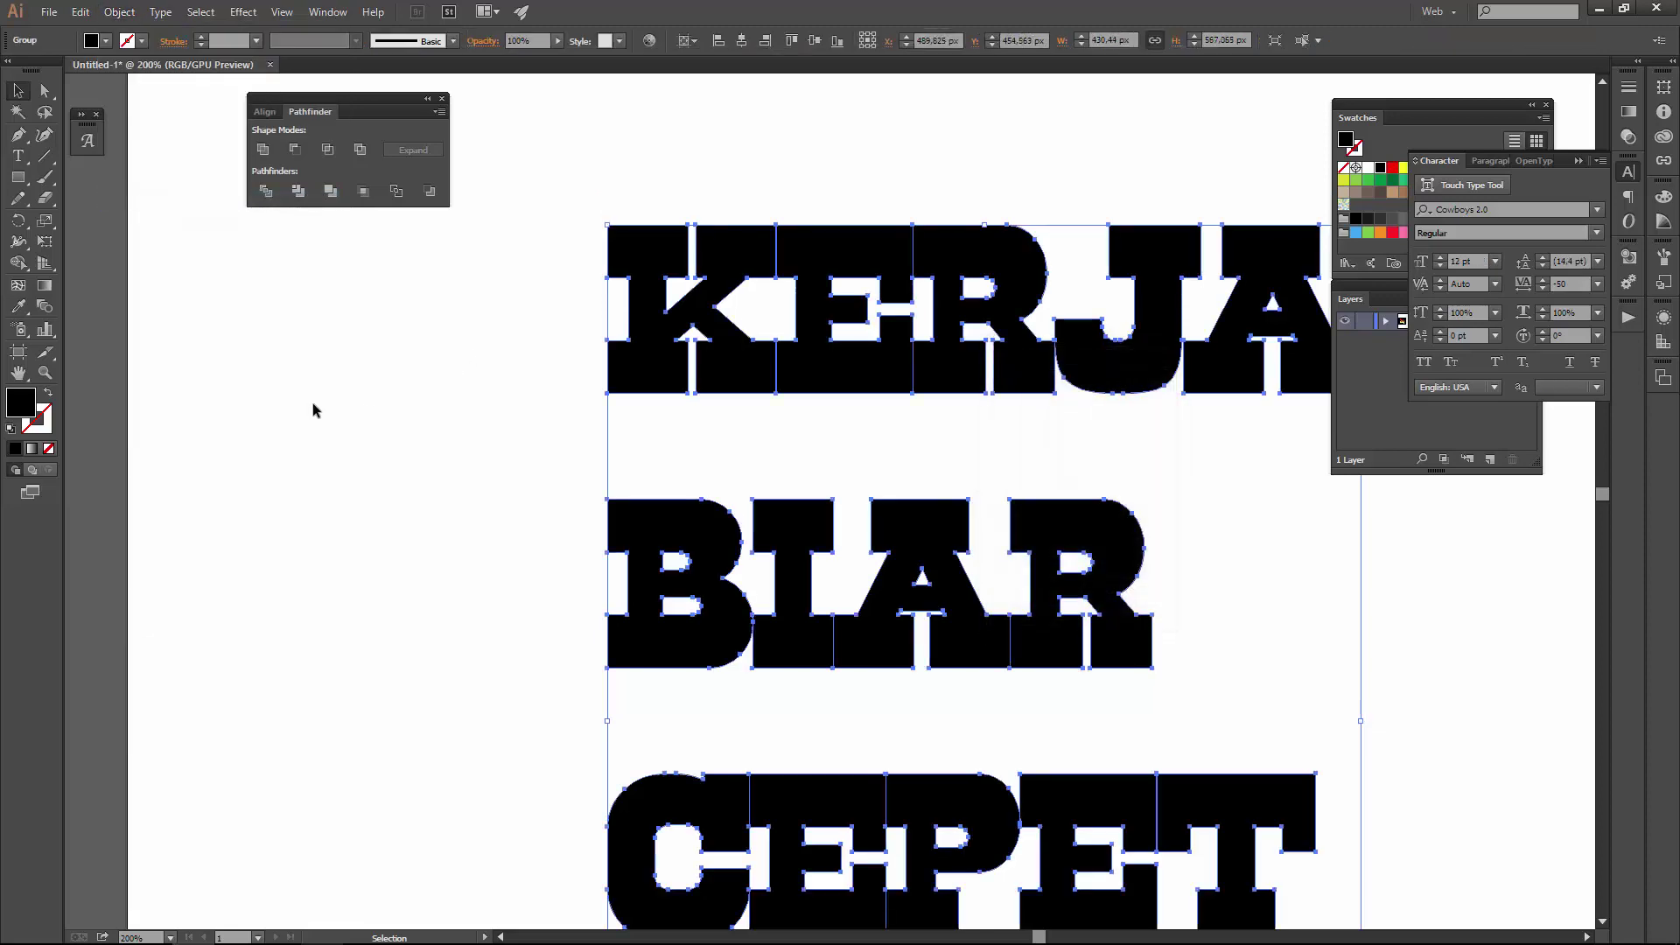
scroll(797, 229, up, 3)
scroll(797, 229, down, 2)
scroll(797, 227, down, 2)
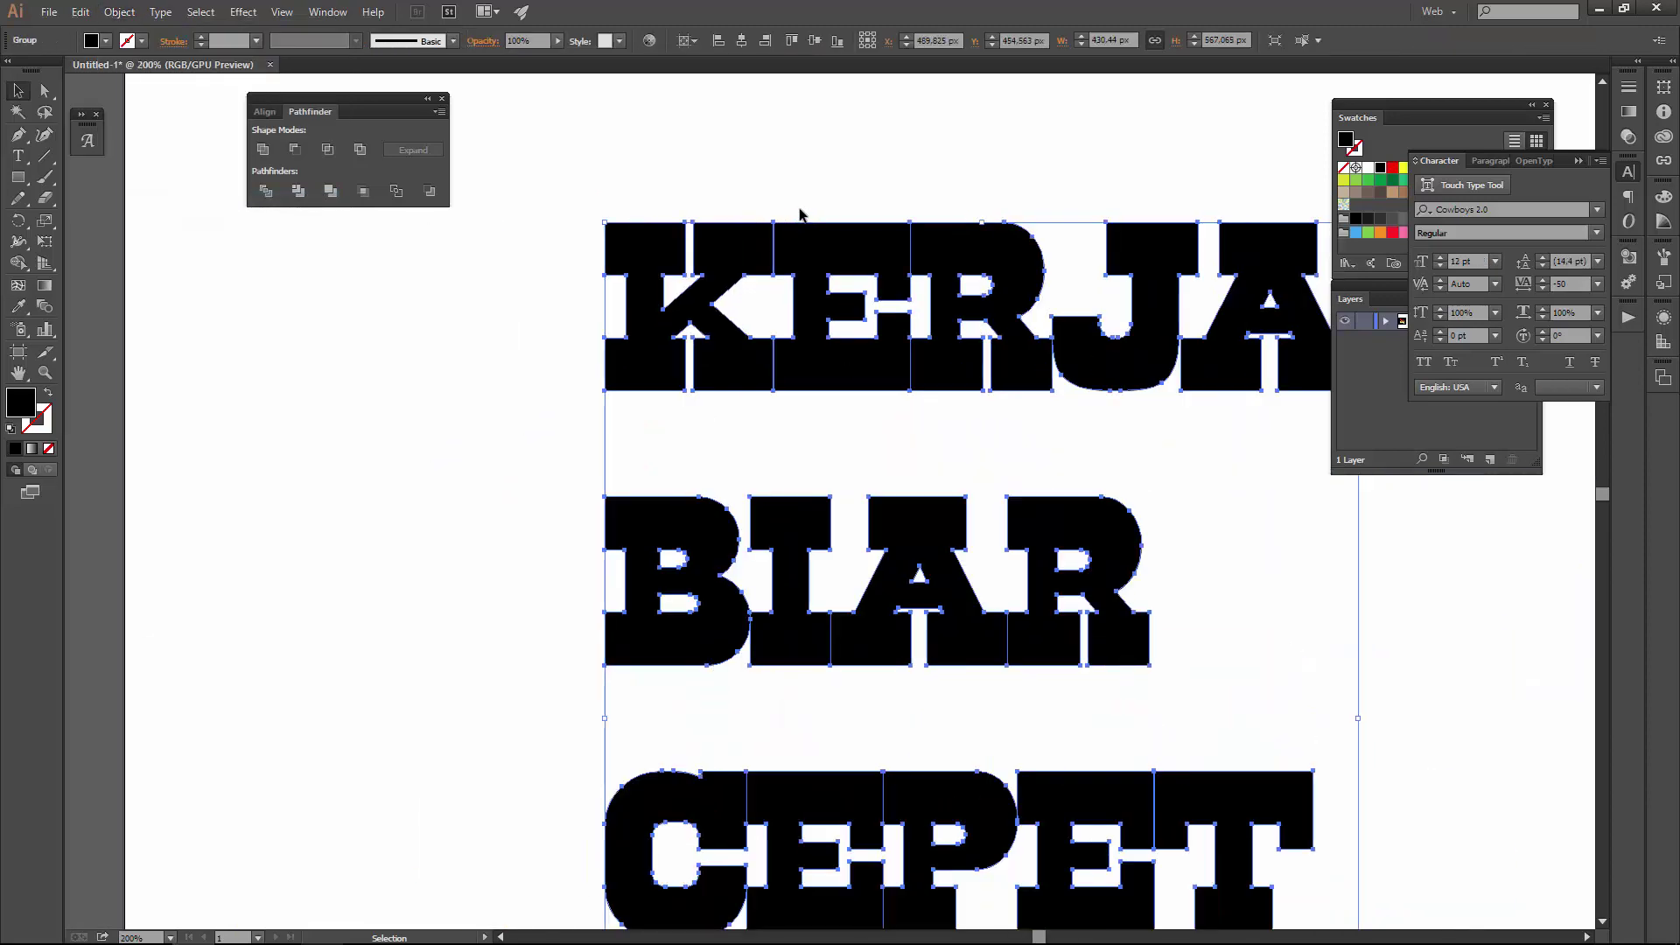
scroll(649, 311, down, 1)
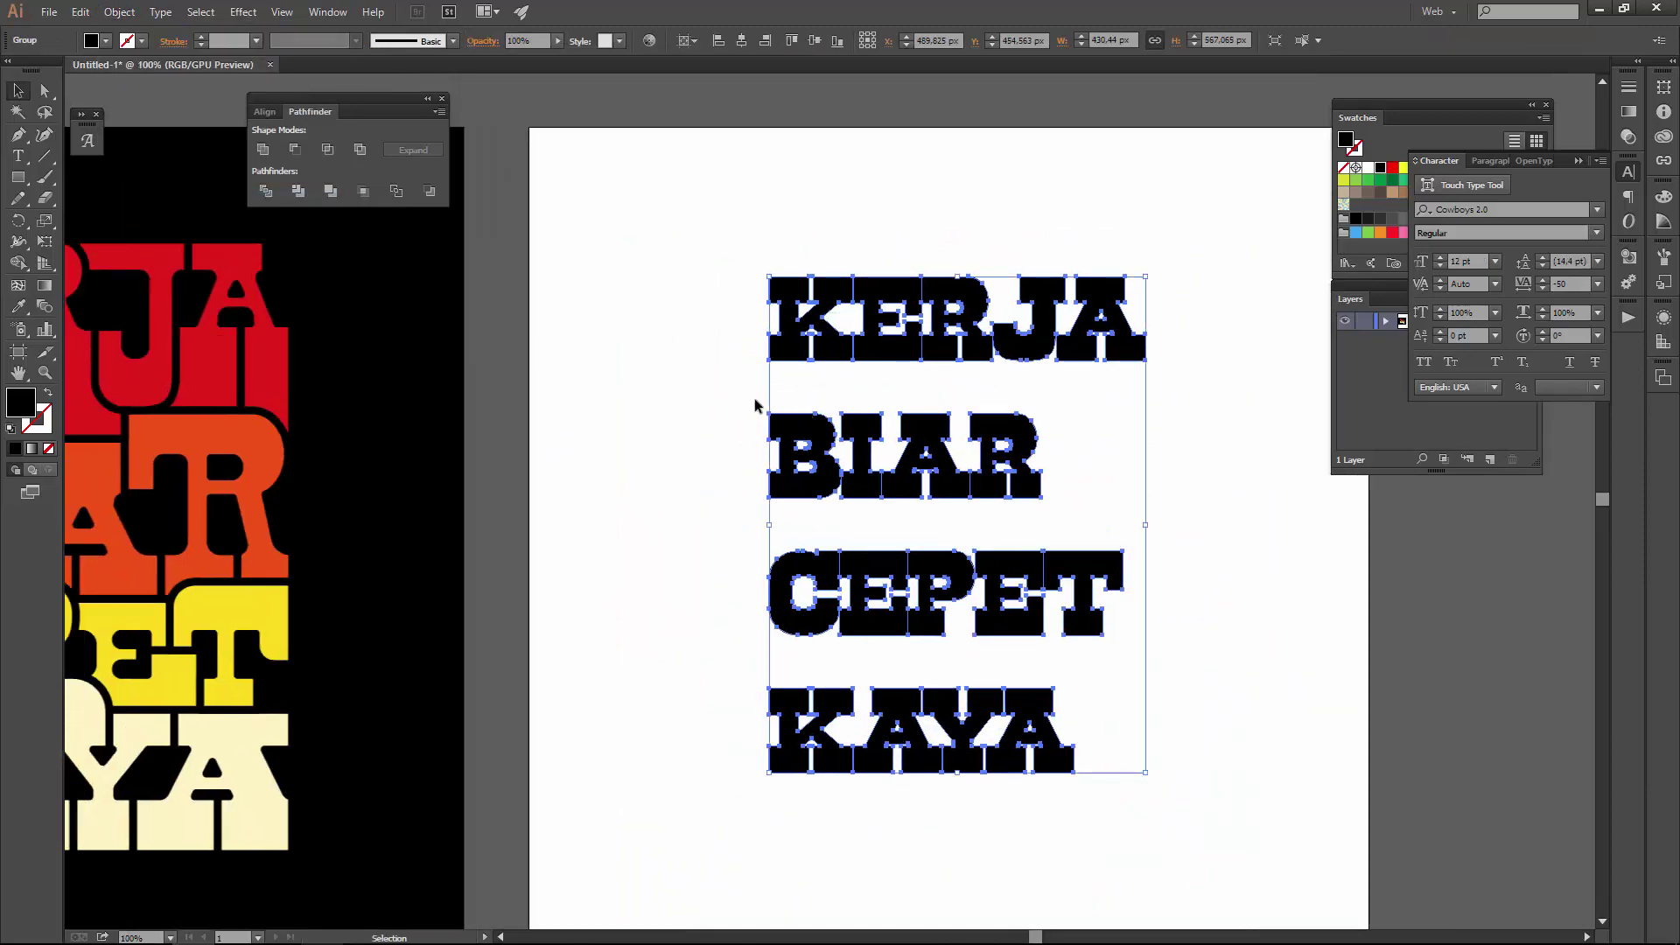
- Stack BIAR, CEPET and KAYA snugly under KERJA, stretching BIAR and widening KAYA
click(715, 382)
drag(1015, 434, 1015, 399)
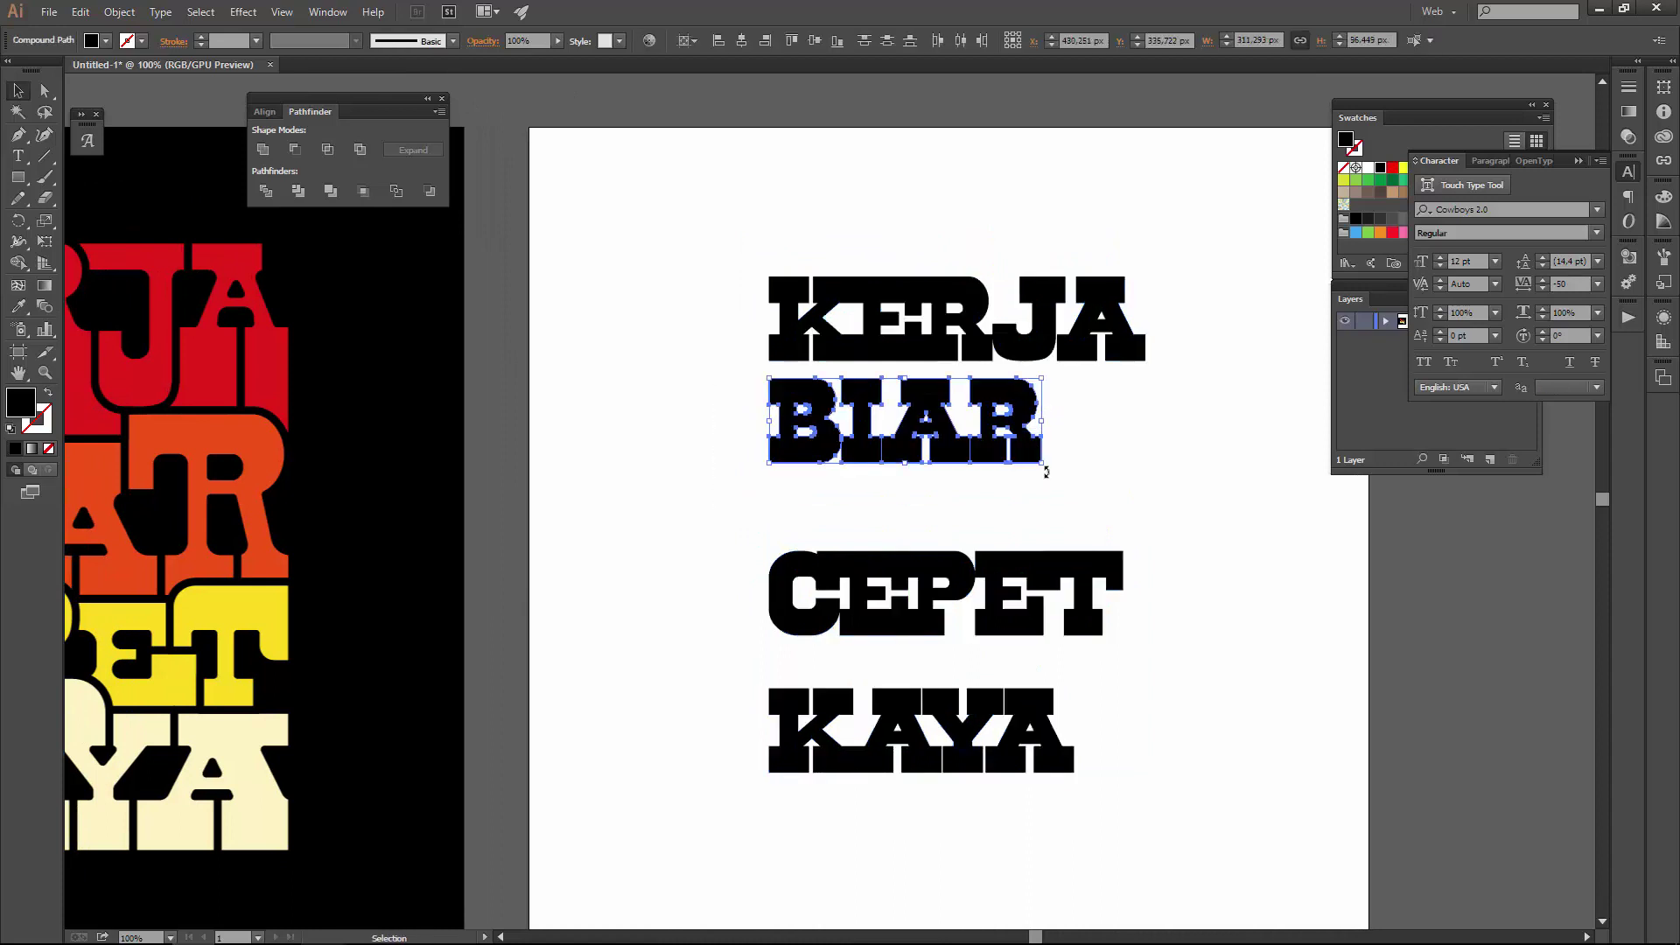
mouse_move(1042, 462)
mouse_down()
mouse_move(1146, 536)
mouse_move(1085, 534)
mouse_up()
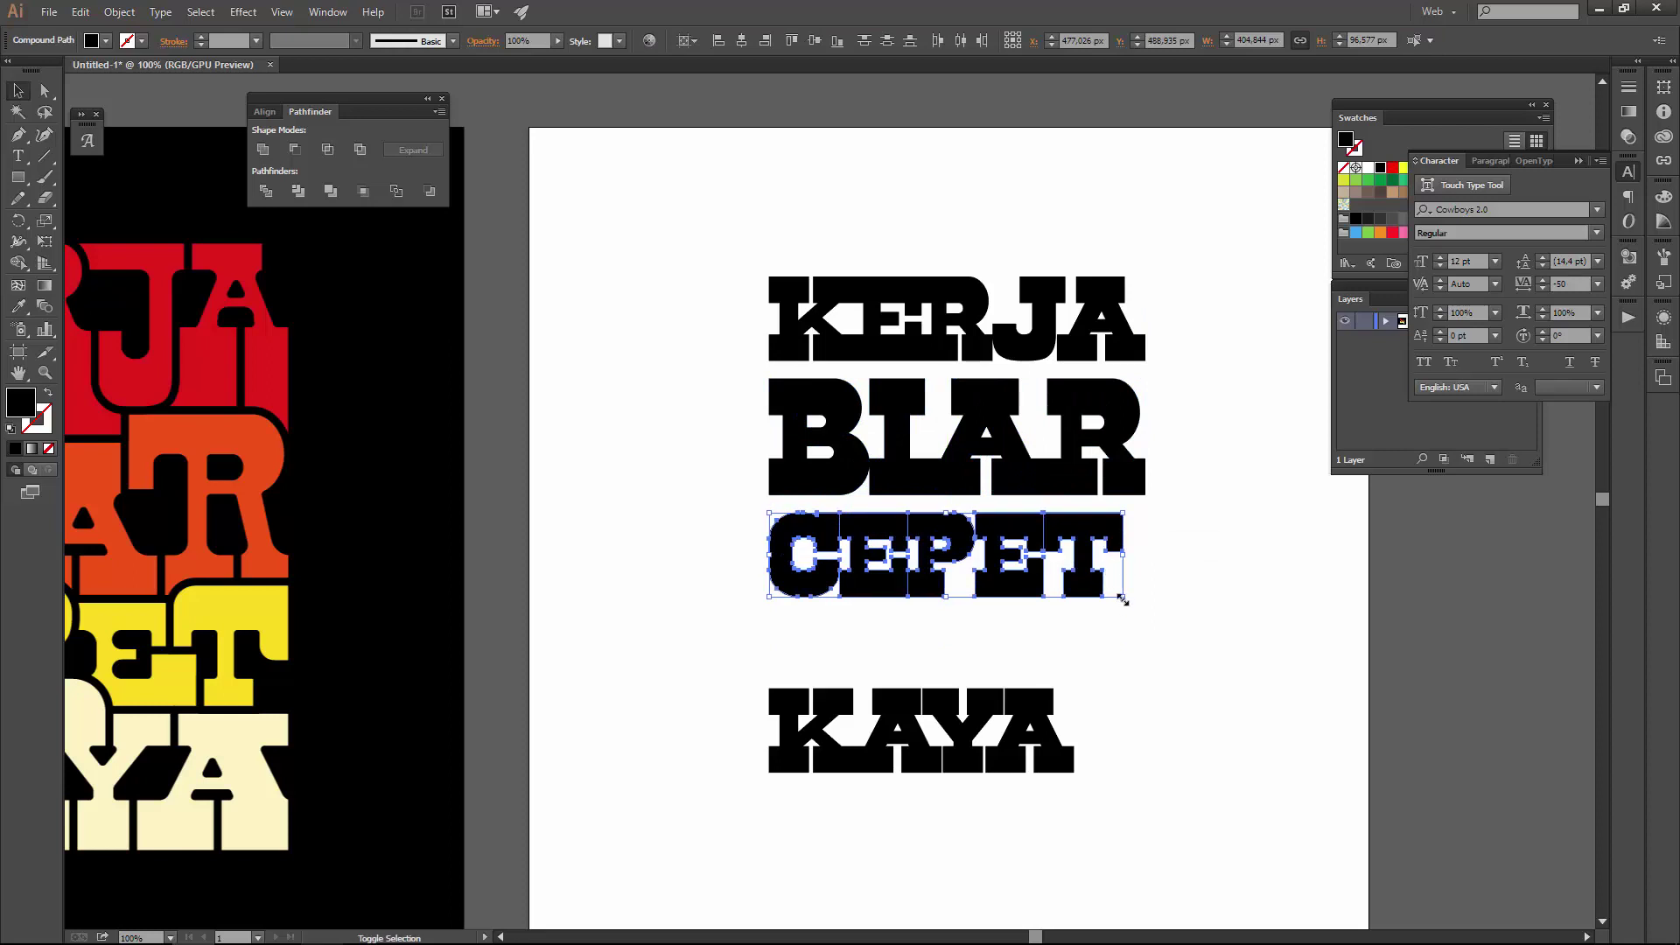
drag(1124, 597, 1146, 603)
click(902, 713)
drag(901, 713, 901, 641)
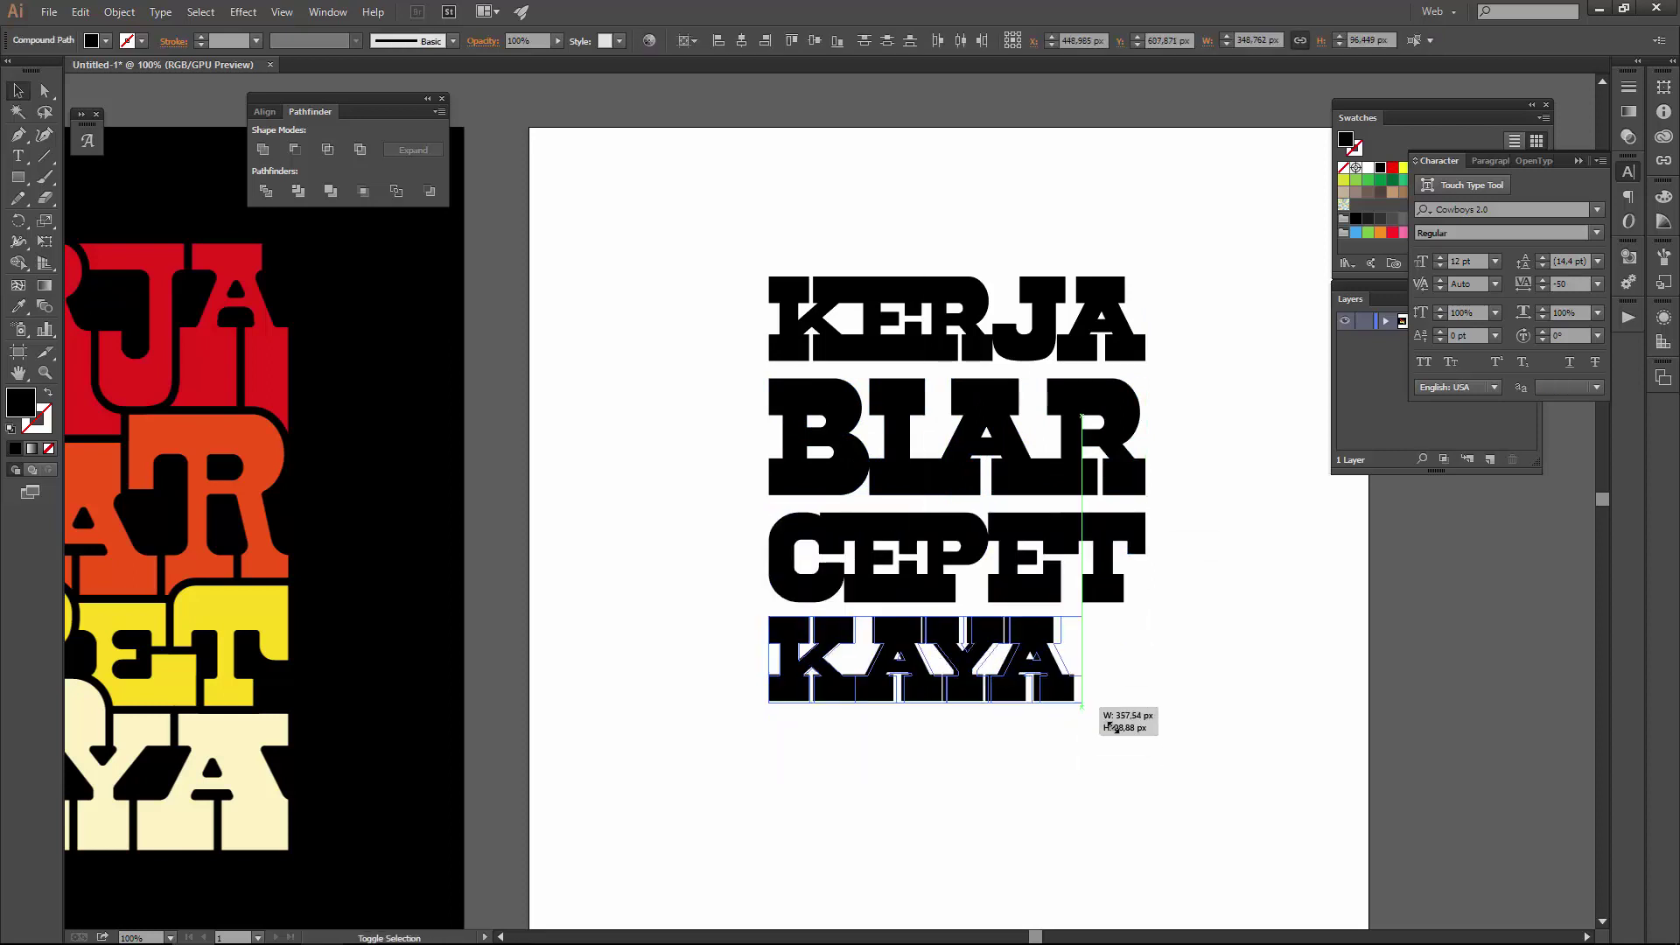
drag(1069, 704, 1147, 721)
- Fill all four words with the reference red using the Eyedropper
drag(762, 776, 1220, 204)
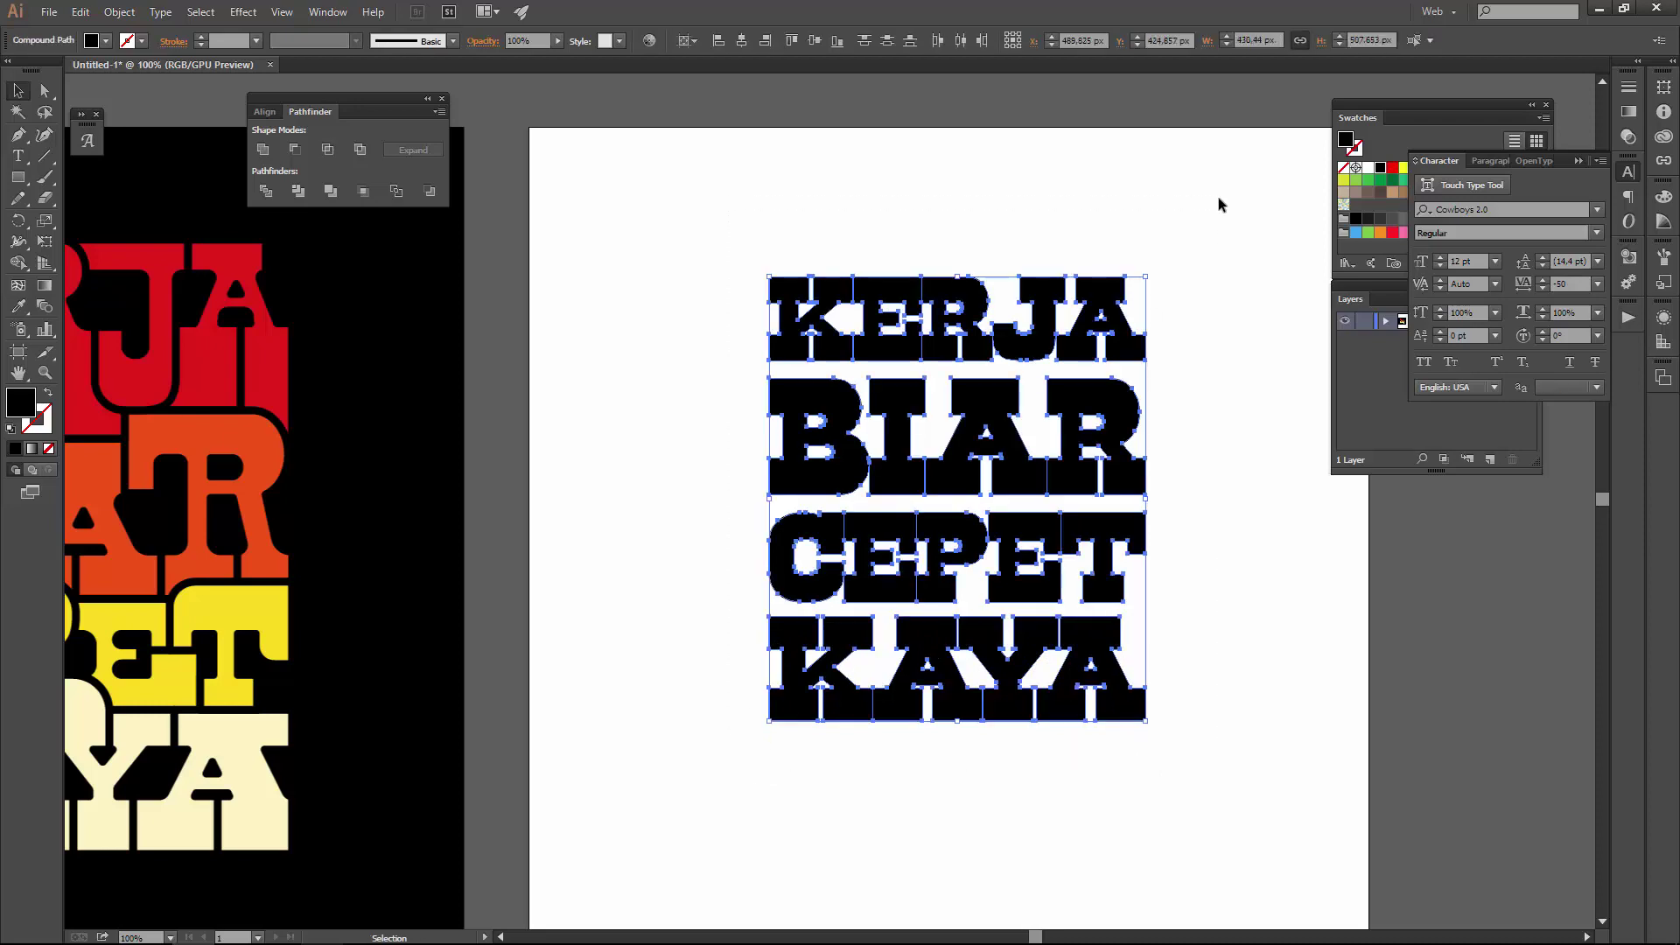
key(i)
click(218, 349)
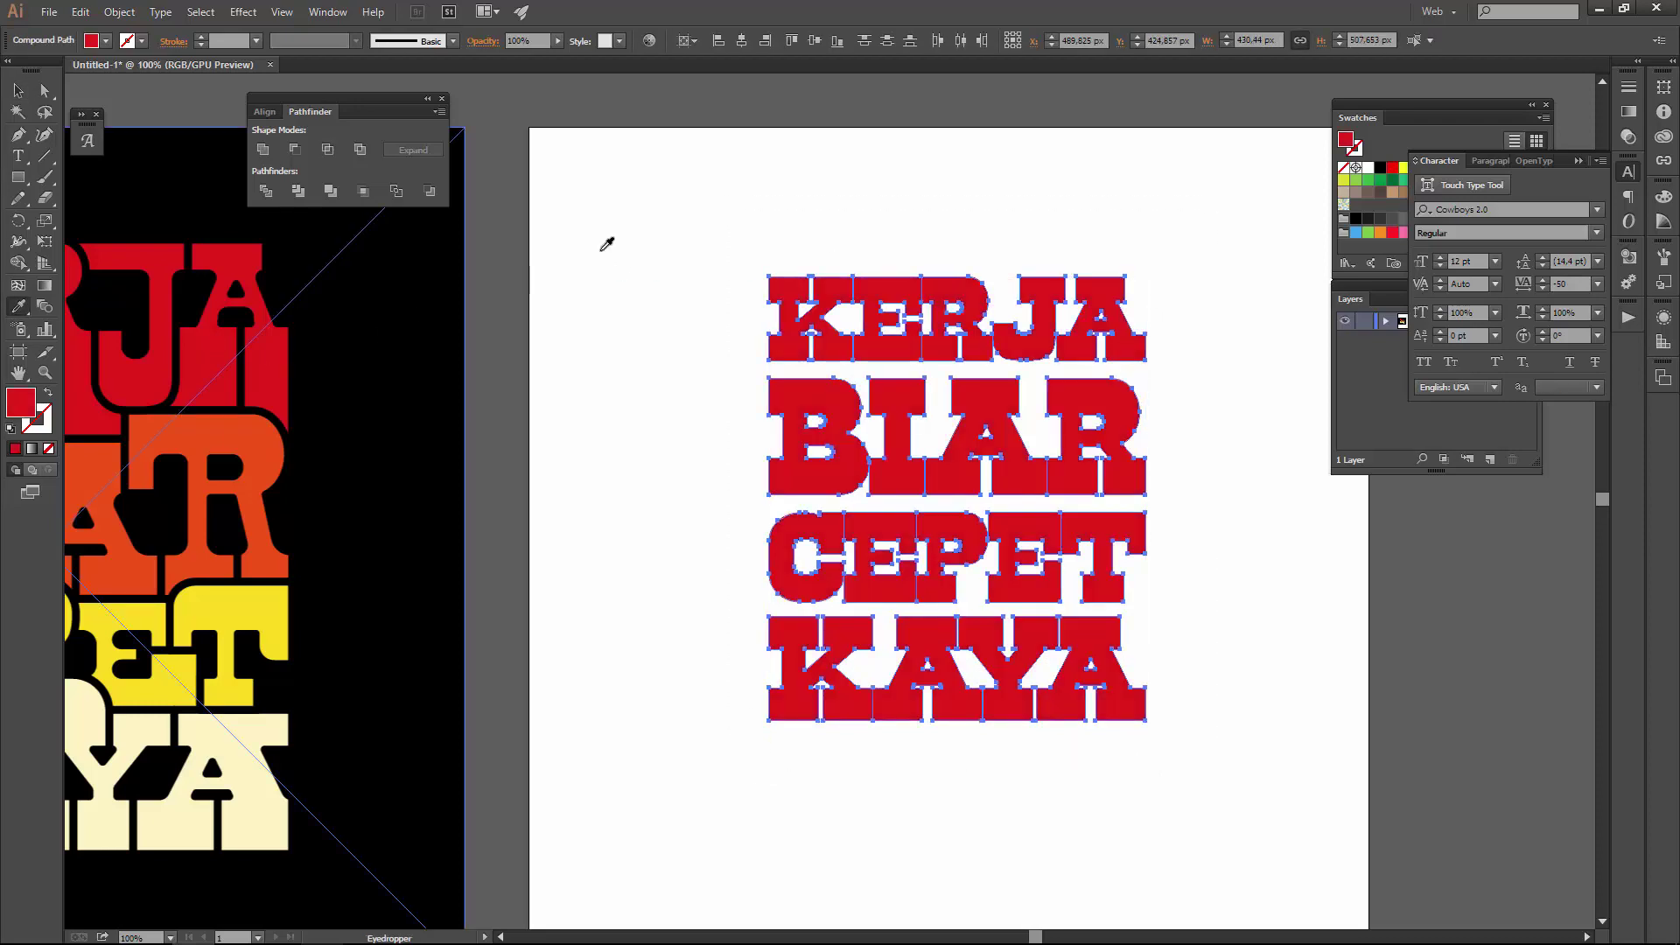
key(v)
click(847, 168)
scroll(973, 267, up, 2)
scroll(595, 255, down, 2)
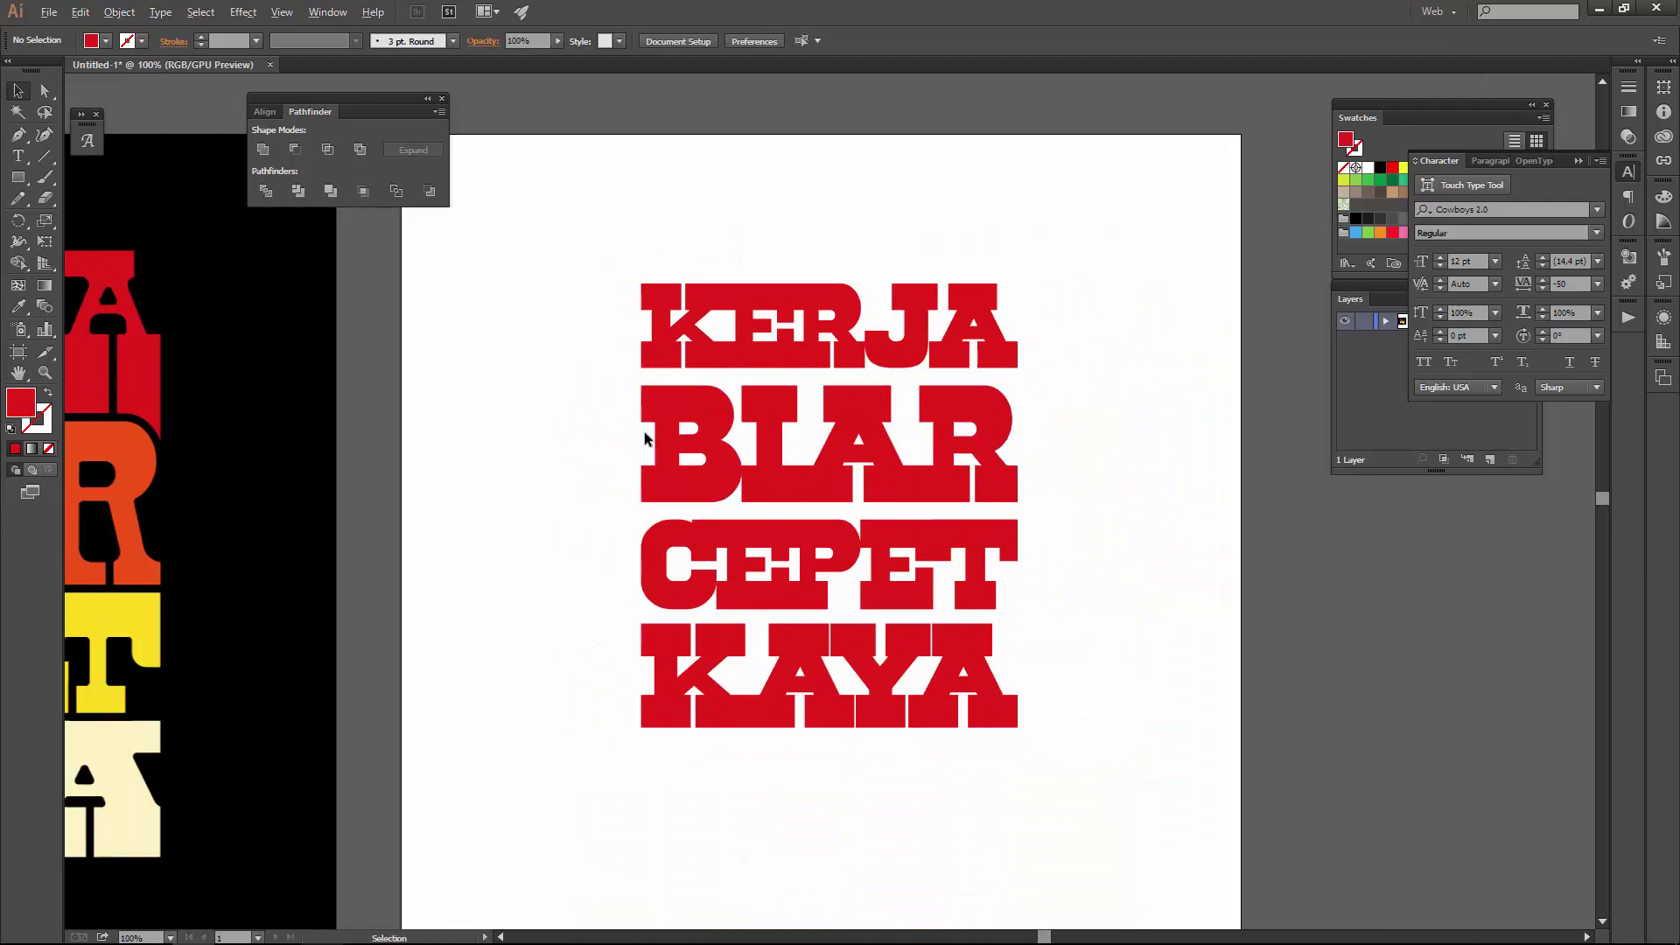
scroll(643, 433, up, 1)
- Compare the lettering with the reference and reselect all four words
click(852, 423)
drag(560, 292, 972, 397)
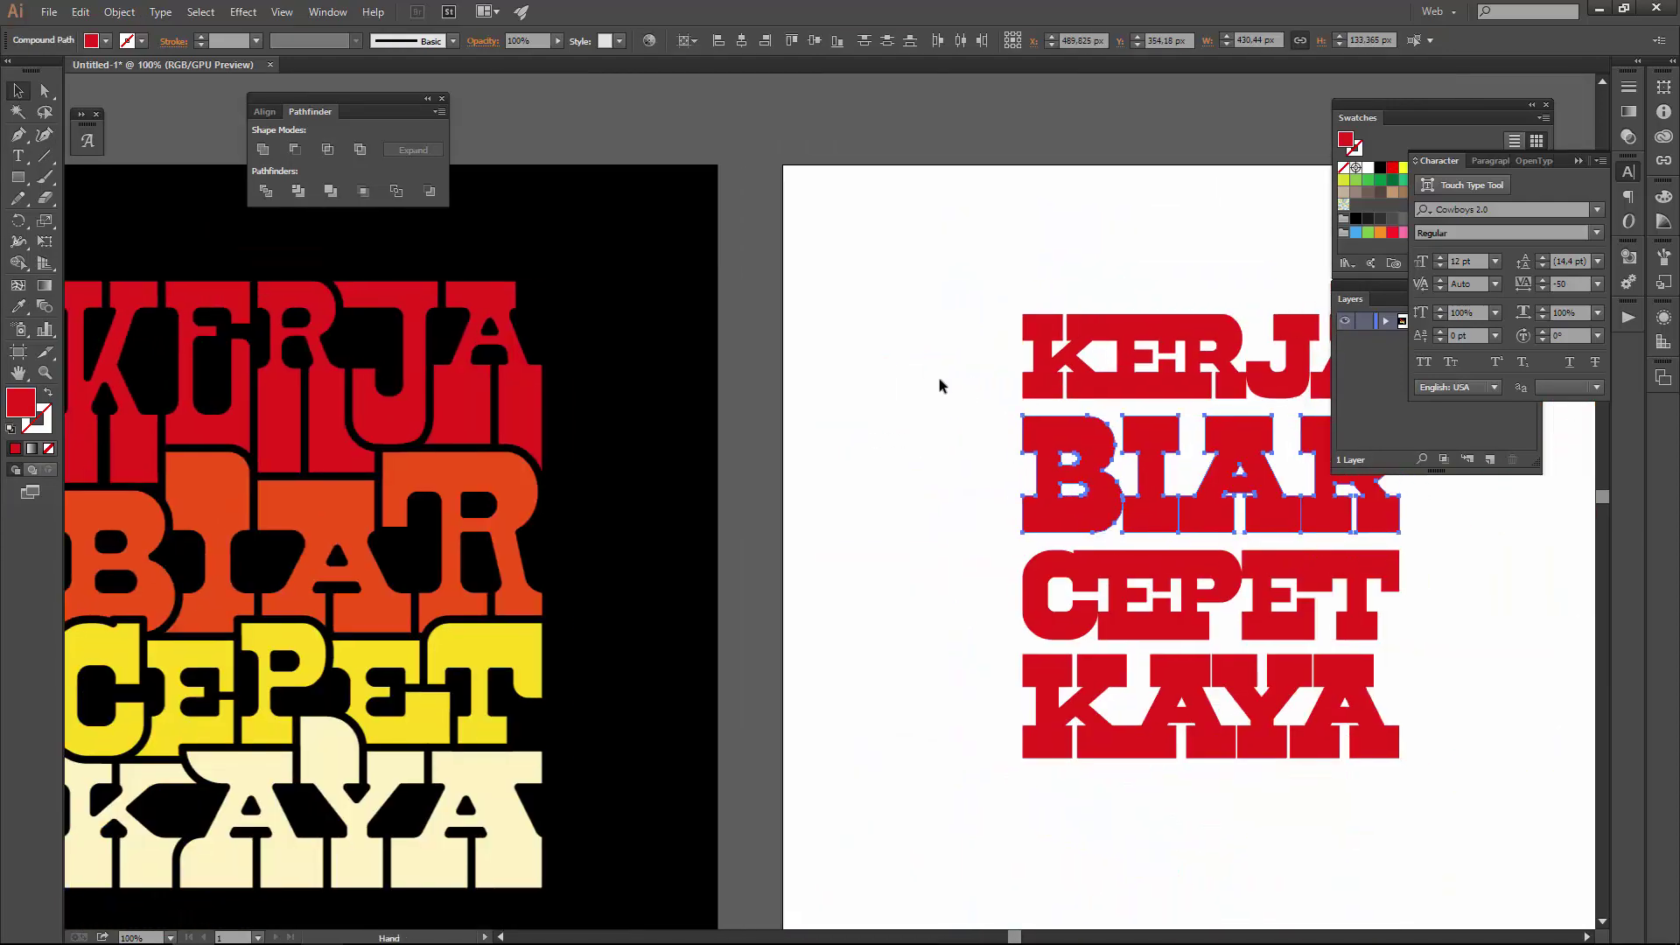
scroll(941, 379, down, 1)
scroll(1016, 383, up, 1)
click(1016, 383)
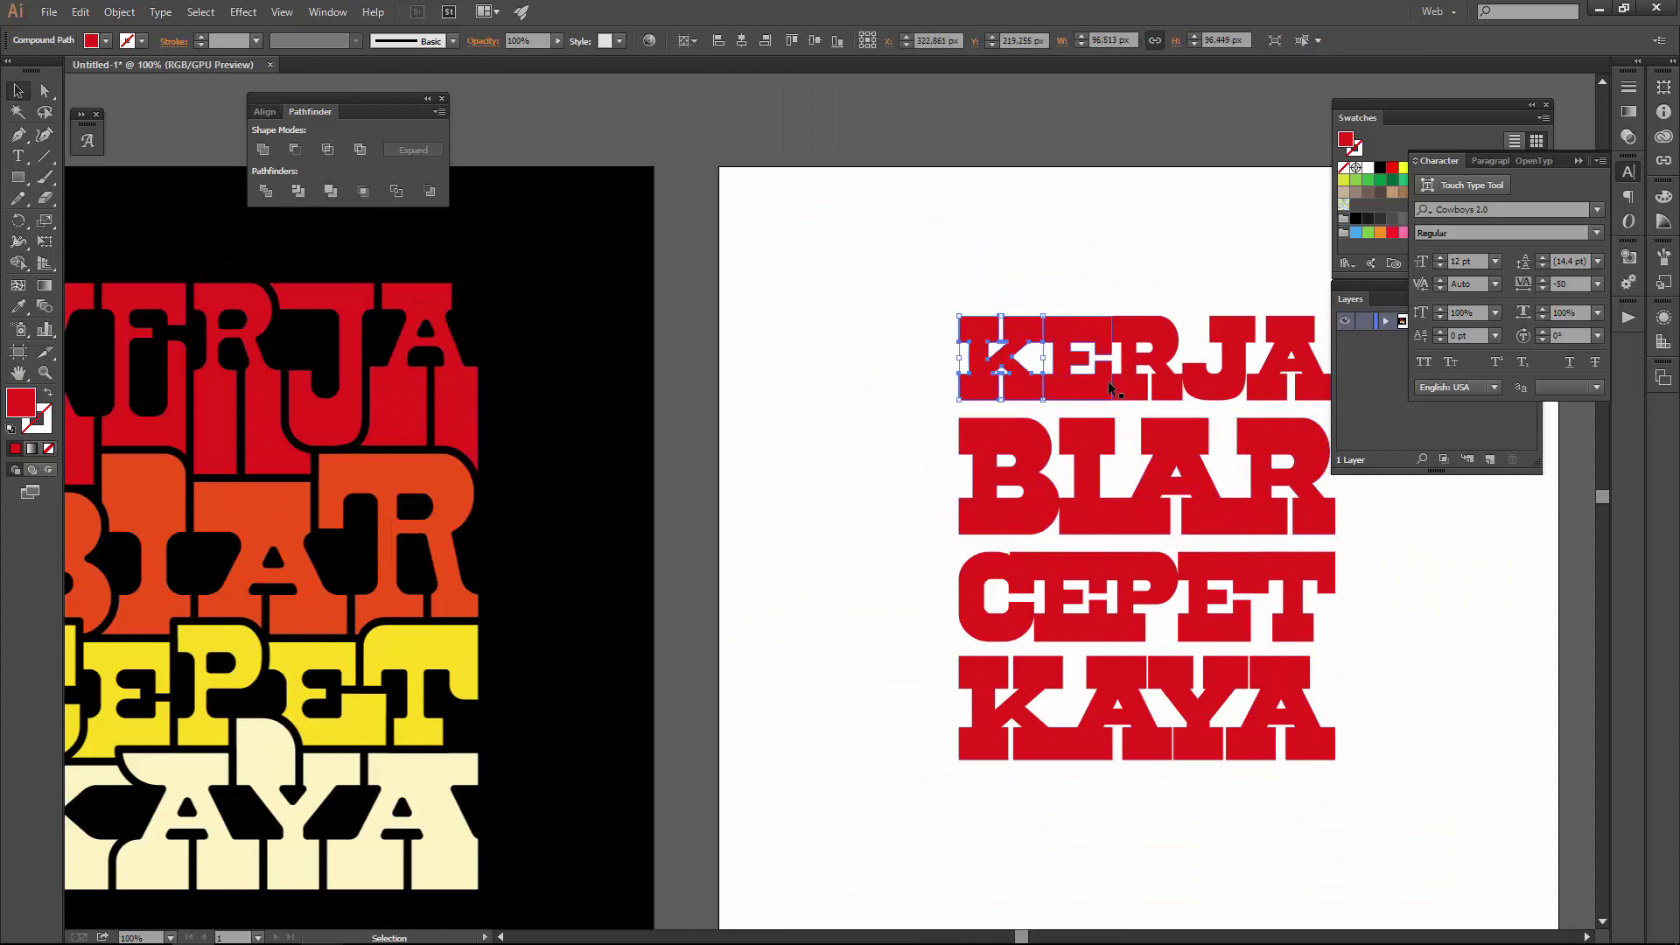
drag(971, 432, 920, 411)
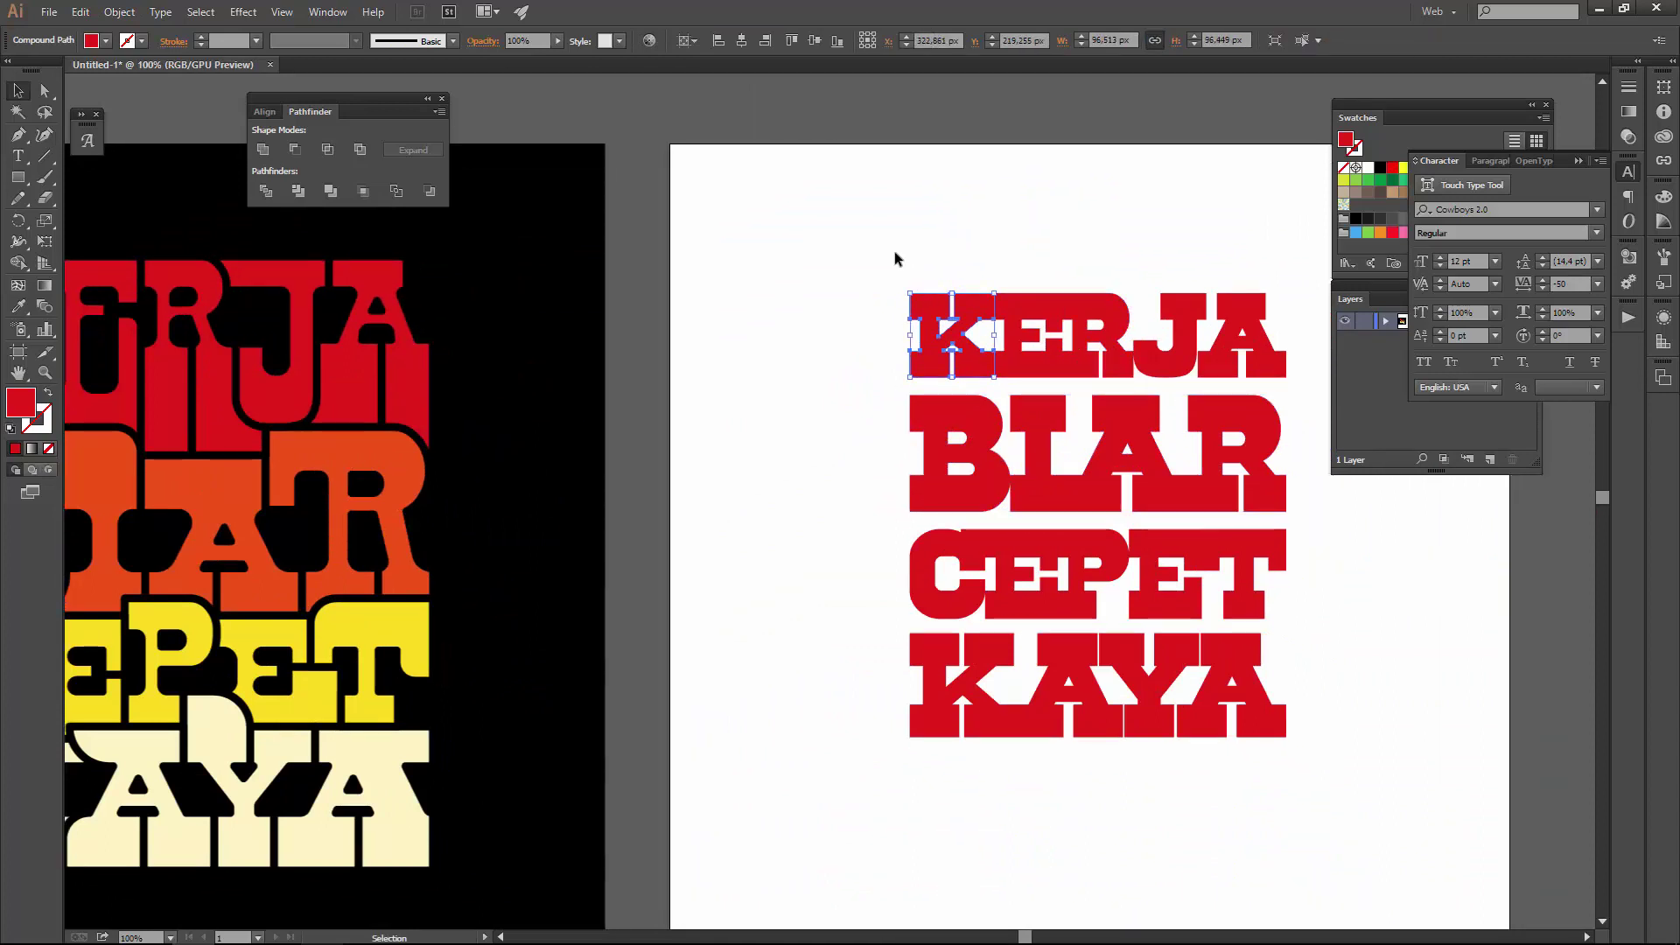
drag(894, 258, 1283, 686)
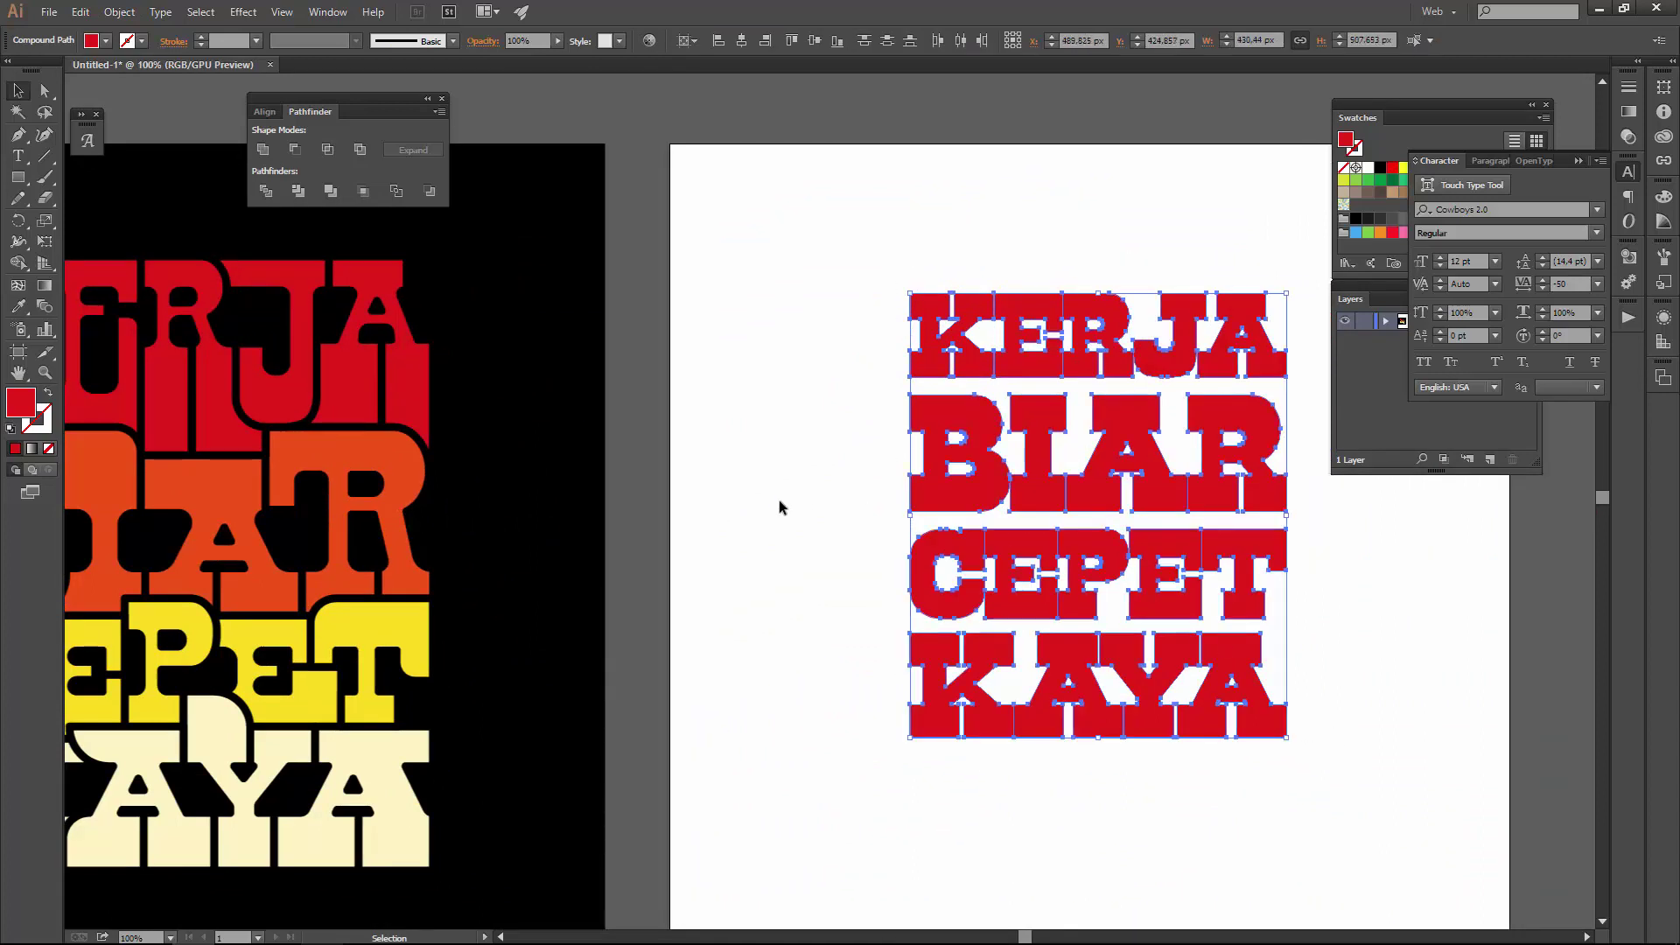
- Refill the selected lettering with black sampled by the Eyedropper
key(i)
click(582, 313)
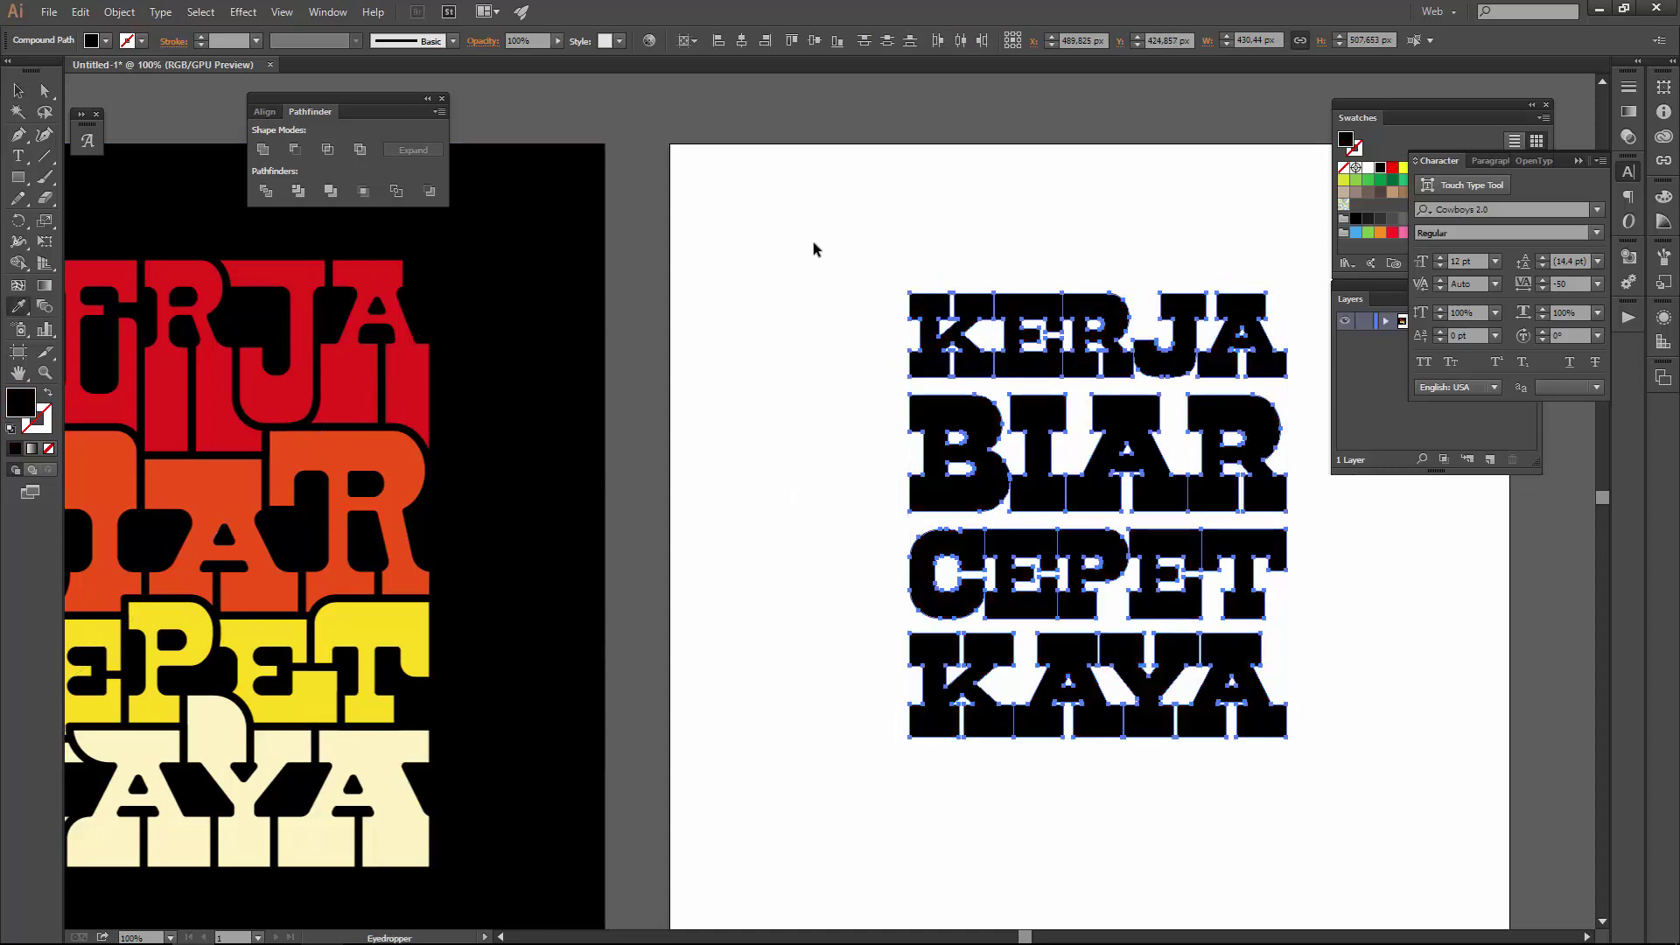
key(v)
click(840, 262)
- Select the K for point editing and bring the red reference into view
click(962, 328)
alt+scroll(1015, 317, up, 3)
key(a)
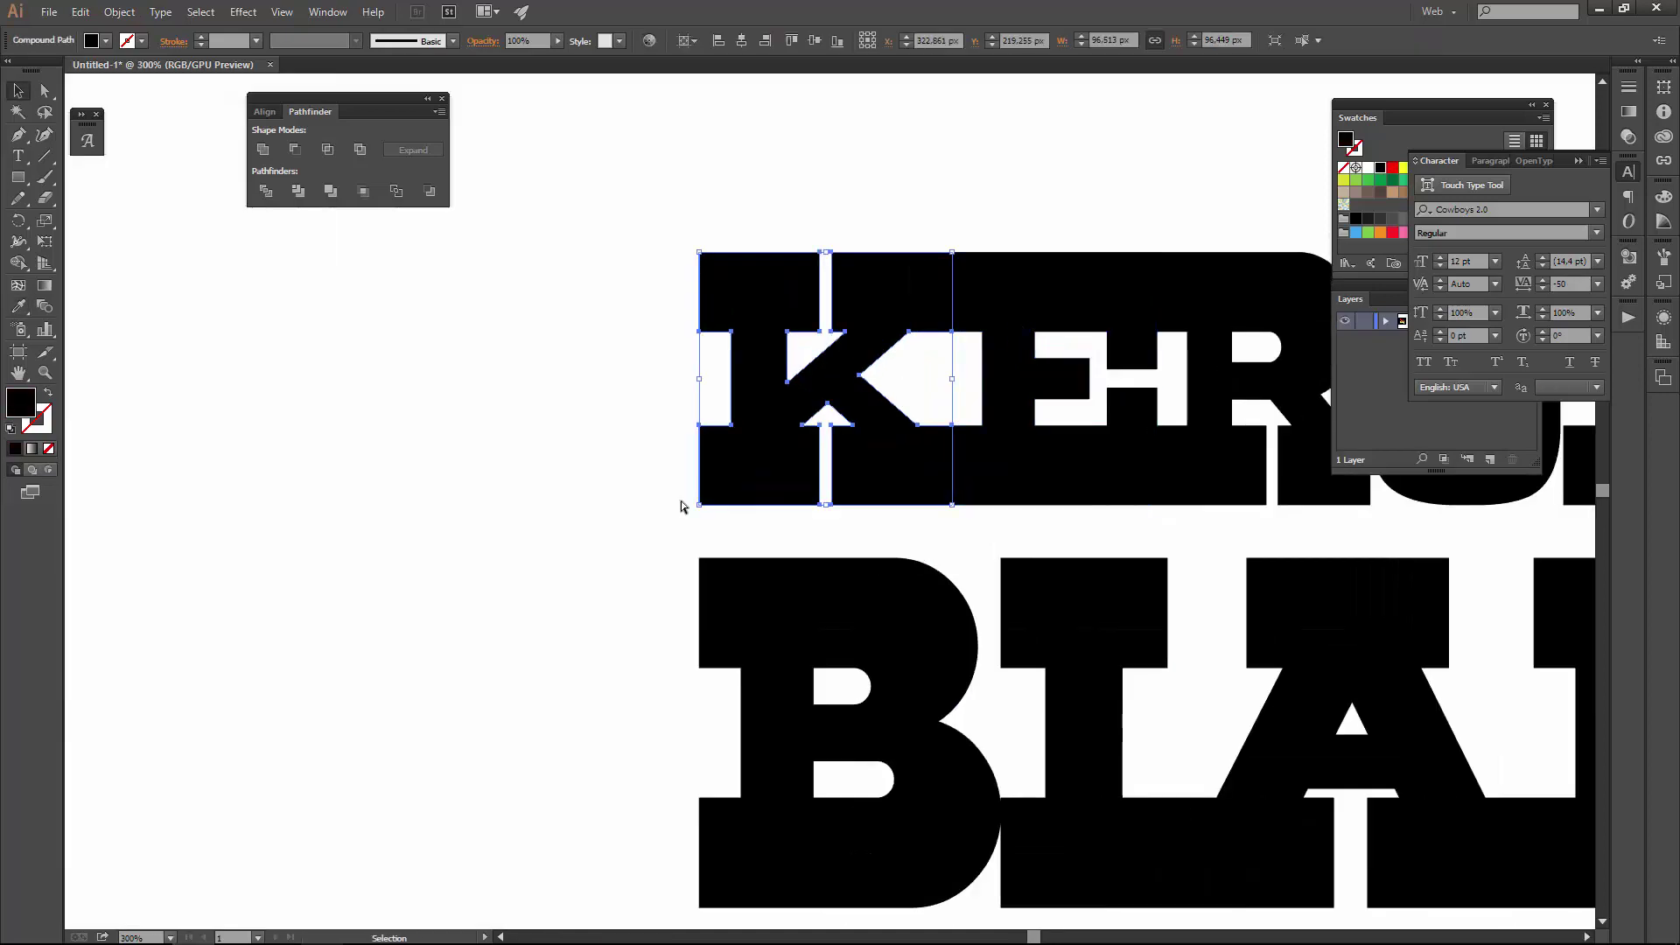
alt+scroll(672, 492, down, 3)
drag(645, 480, 950, 335)
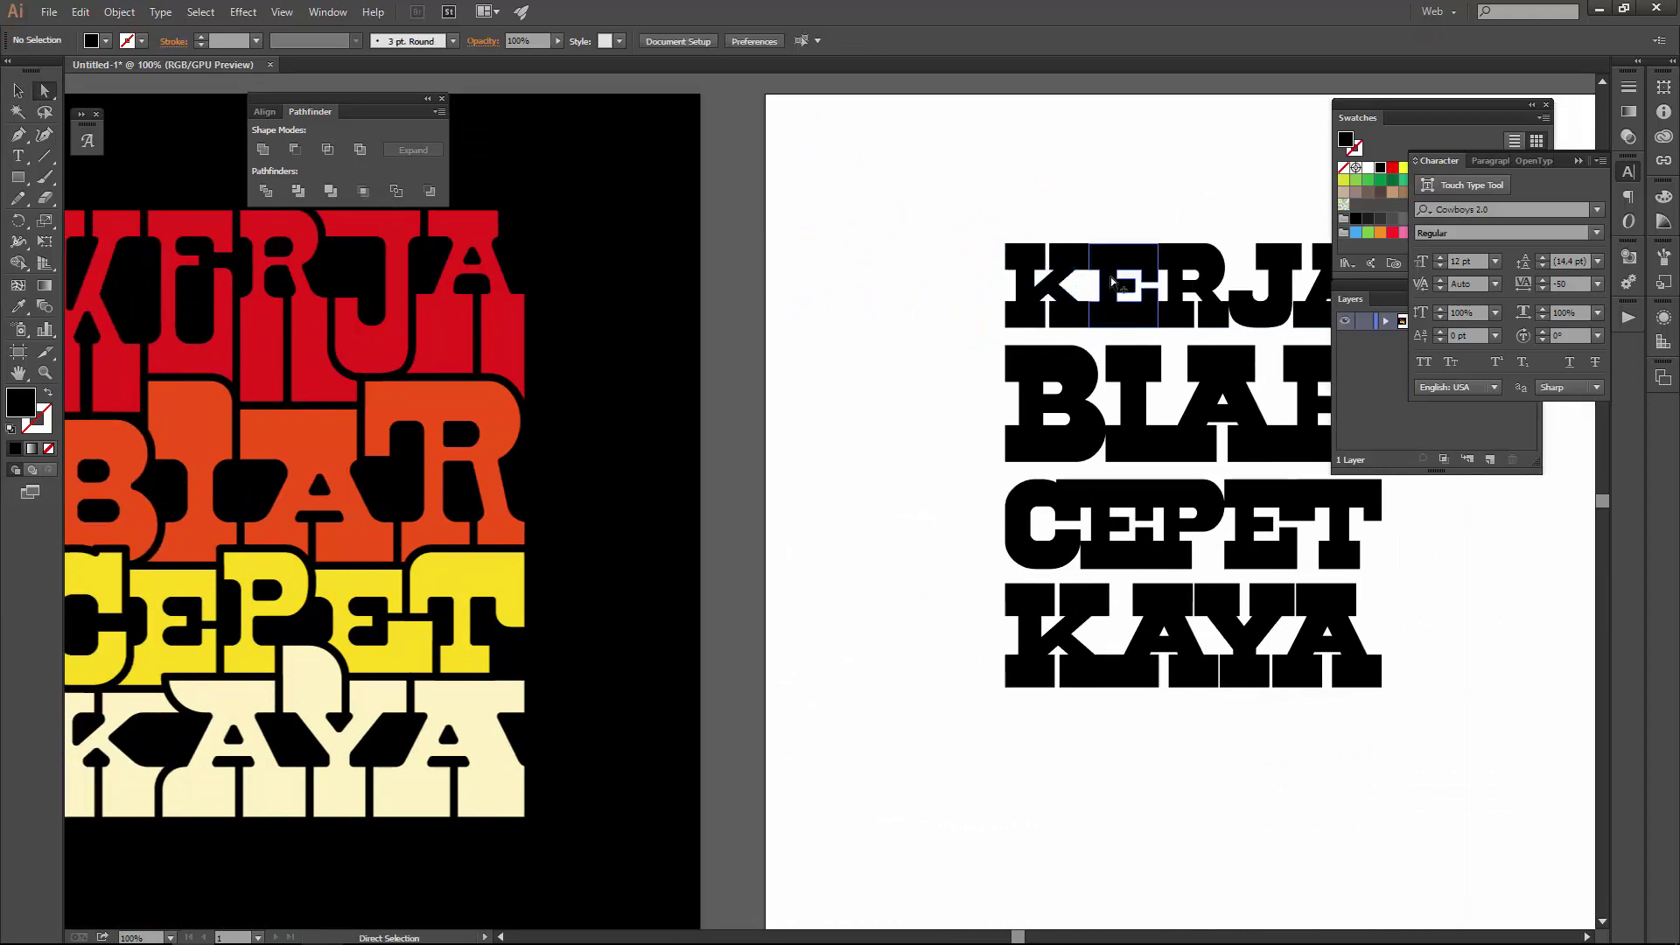
scroll(949, 262, up, 3)
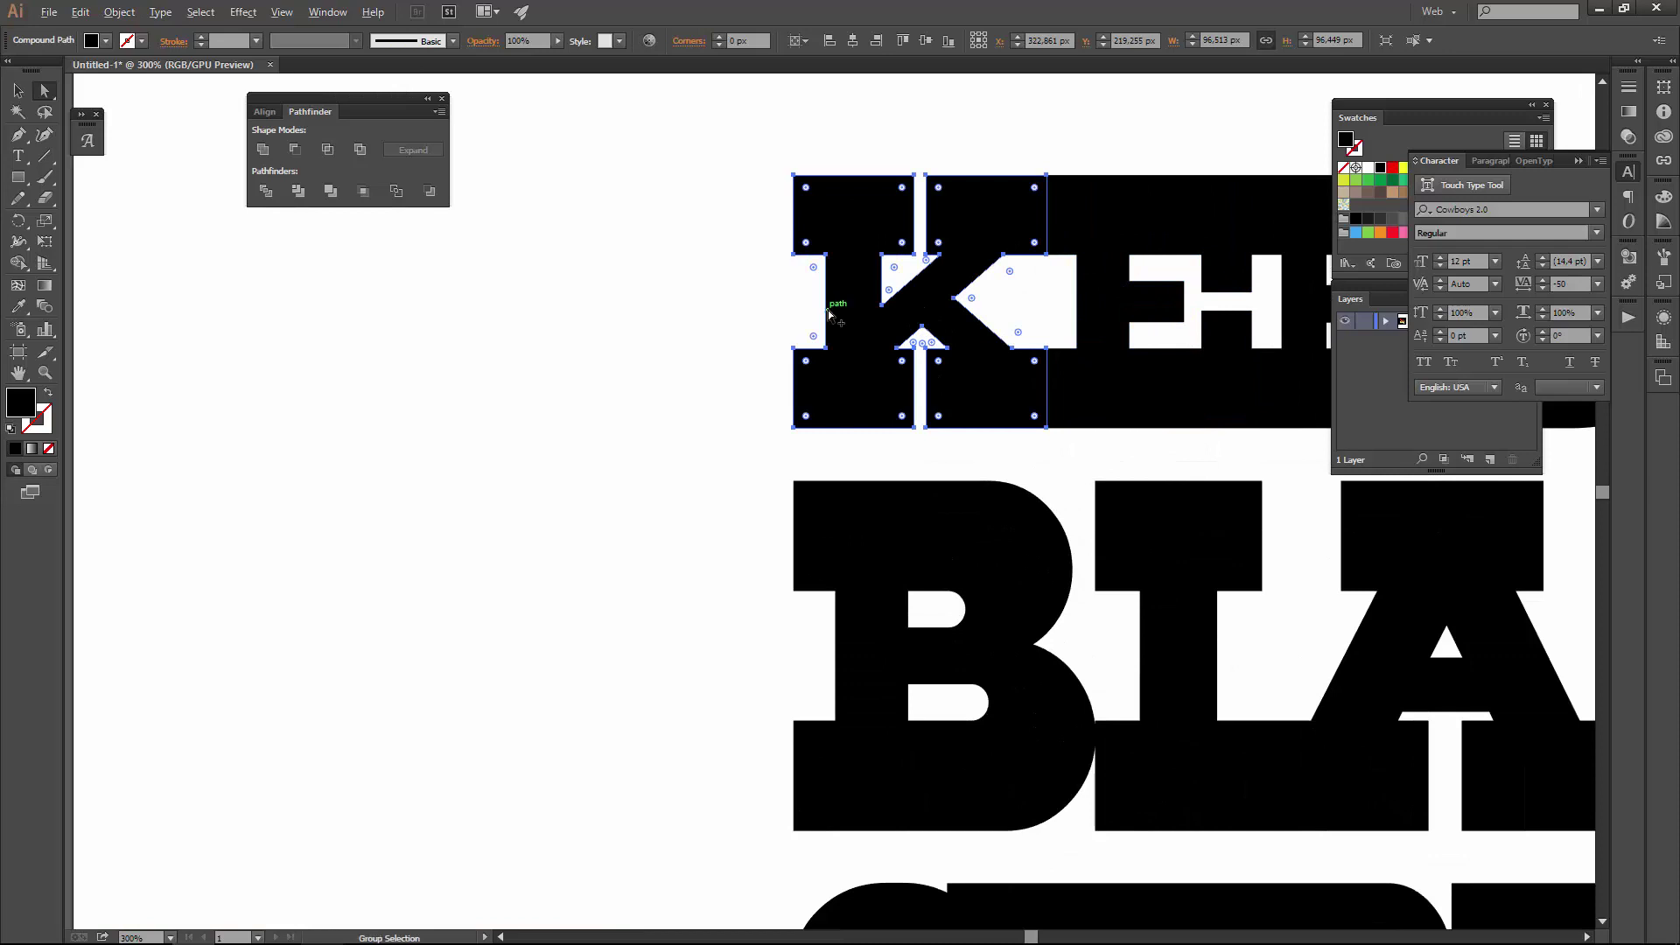
alt+scroll(830, 312, down, 3)
alt+scroll(805, 321, up, 1)
alt+scroll(788, 350, up, 4)
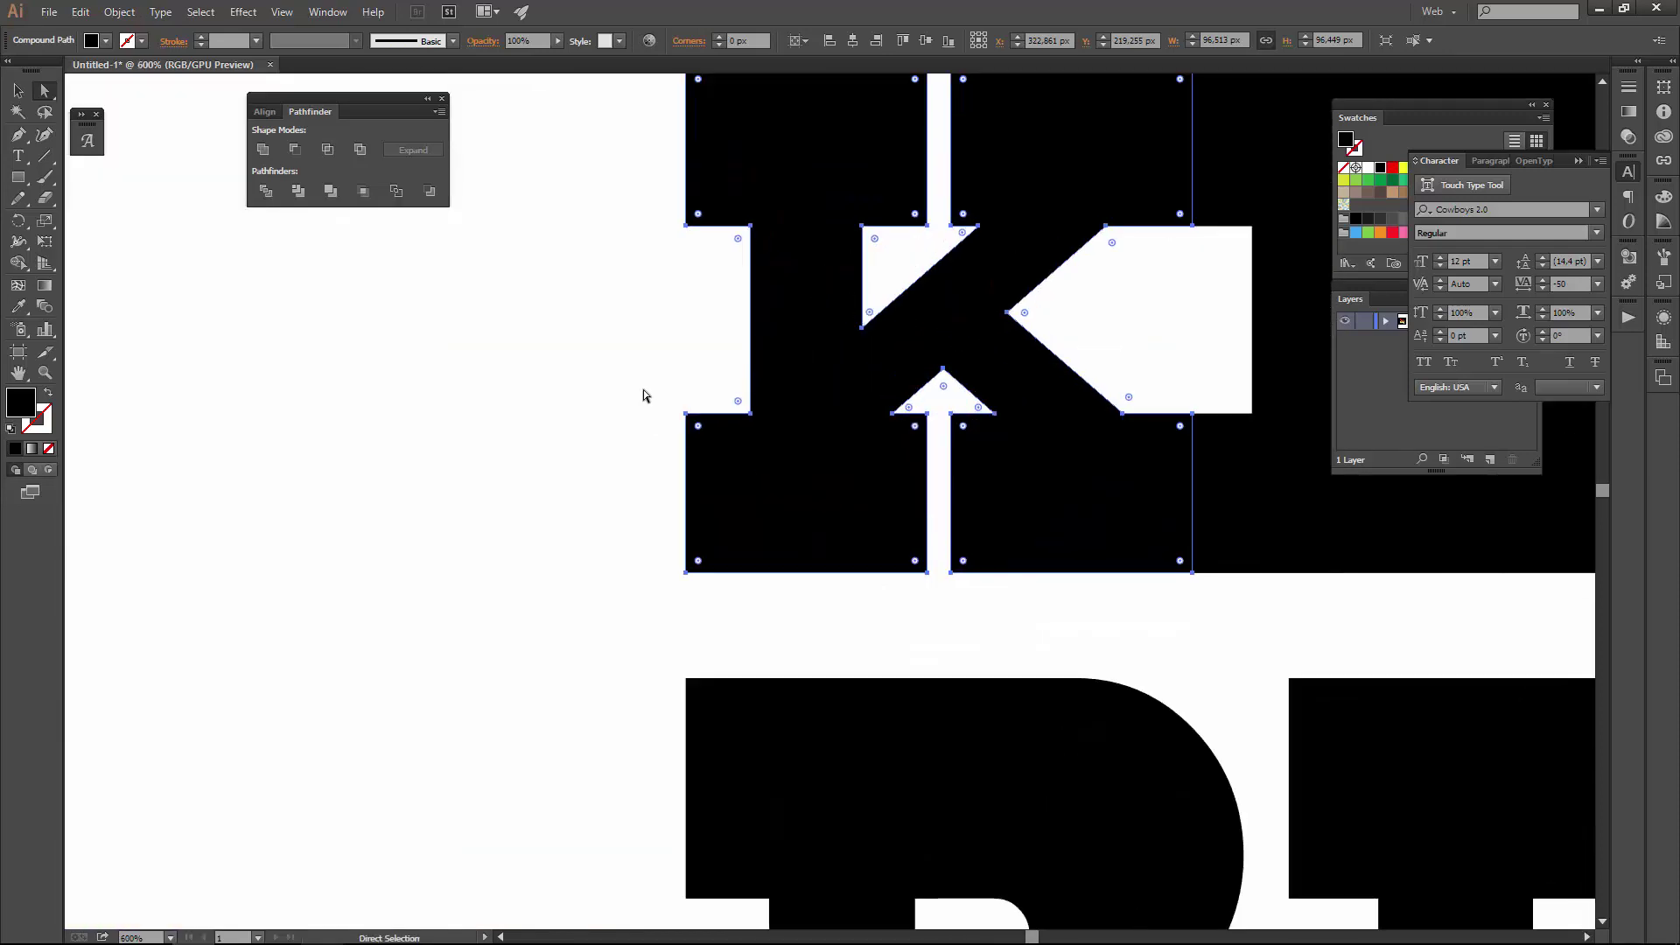
- Select a corner point of the K, checking it against the reference artwork
click(653, 391)
alt+scroll(642, 398, down, 2)
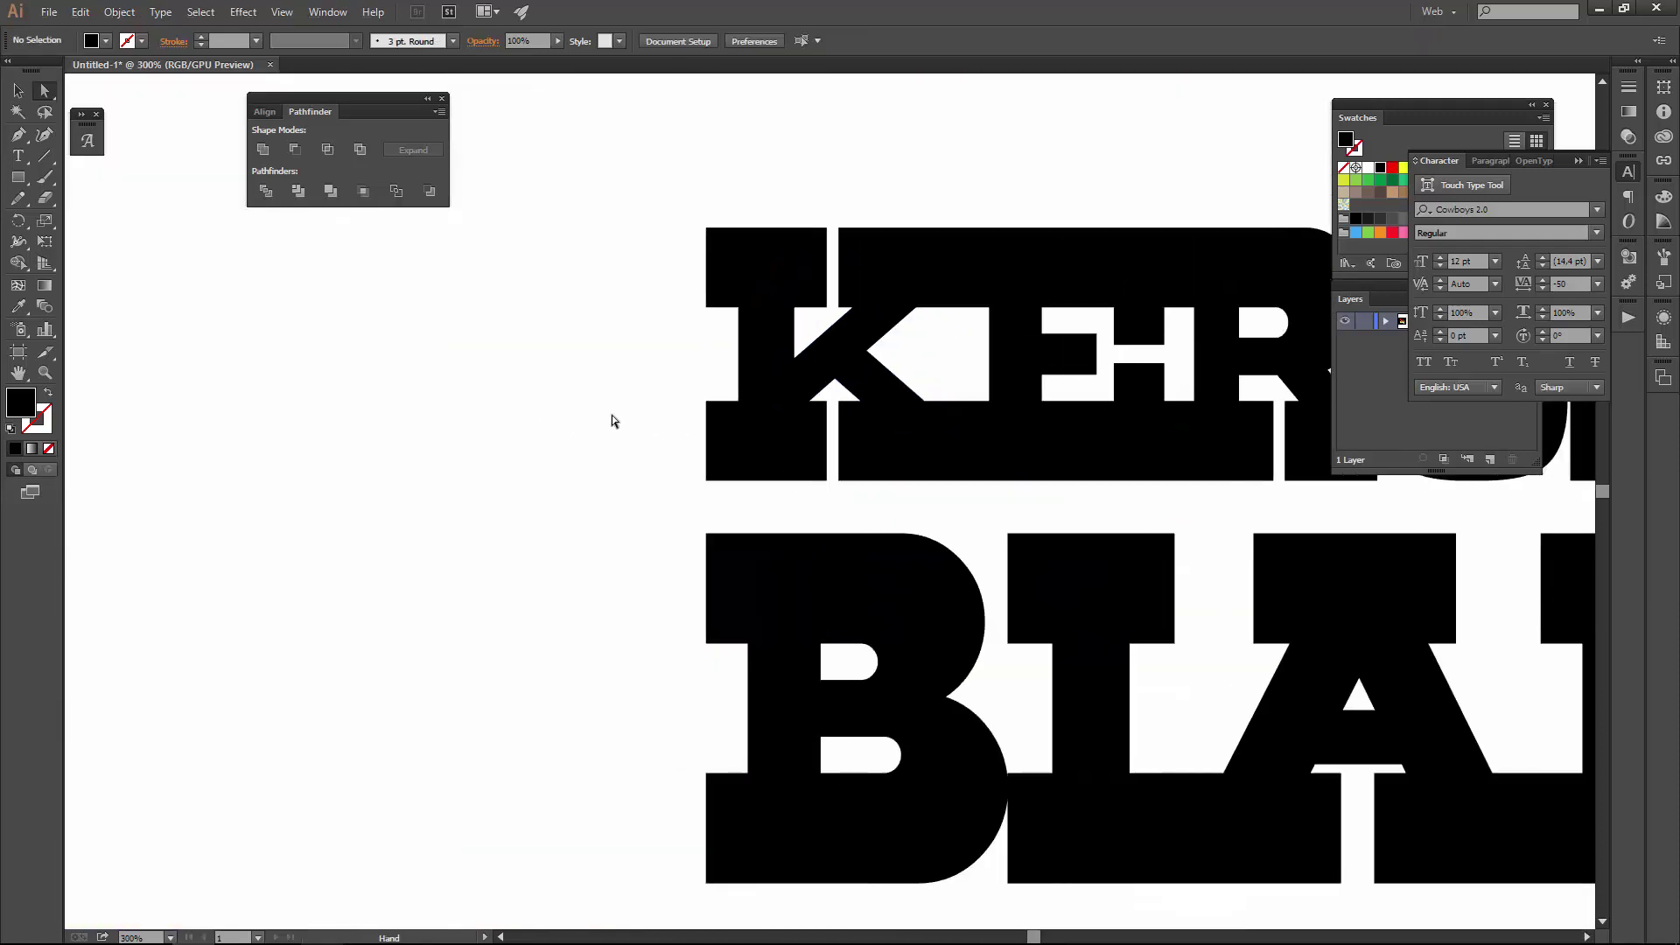
alt+scroll(735, 394, up, 2)
click(671, 413)
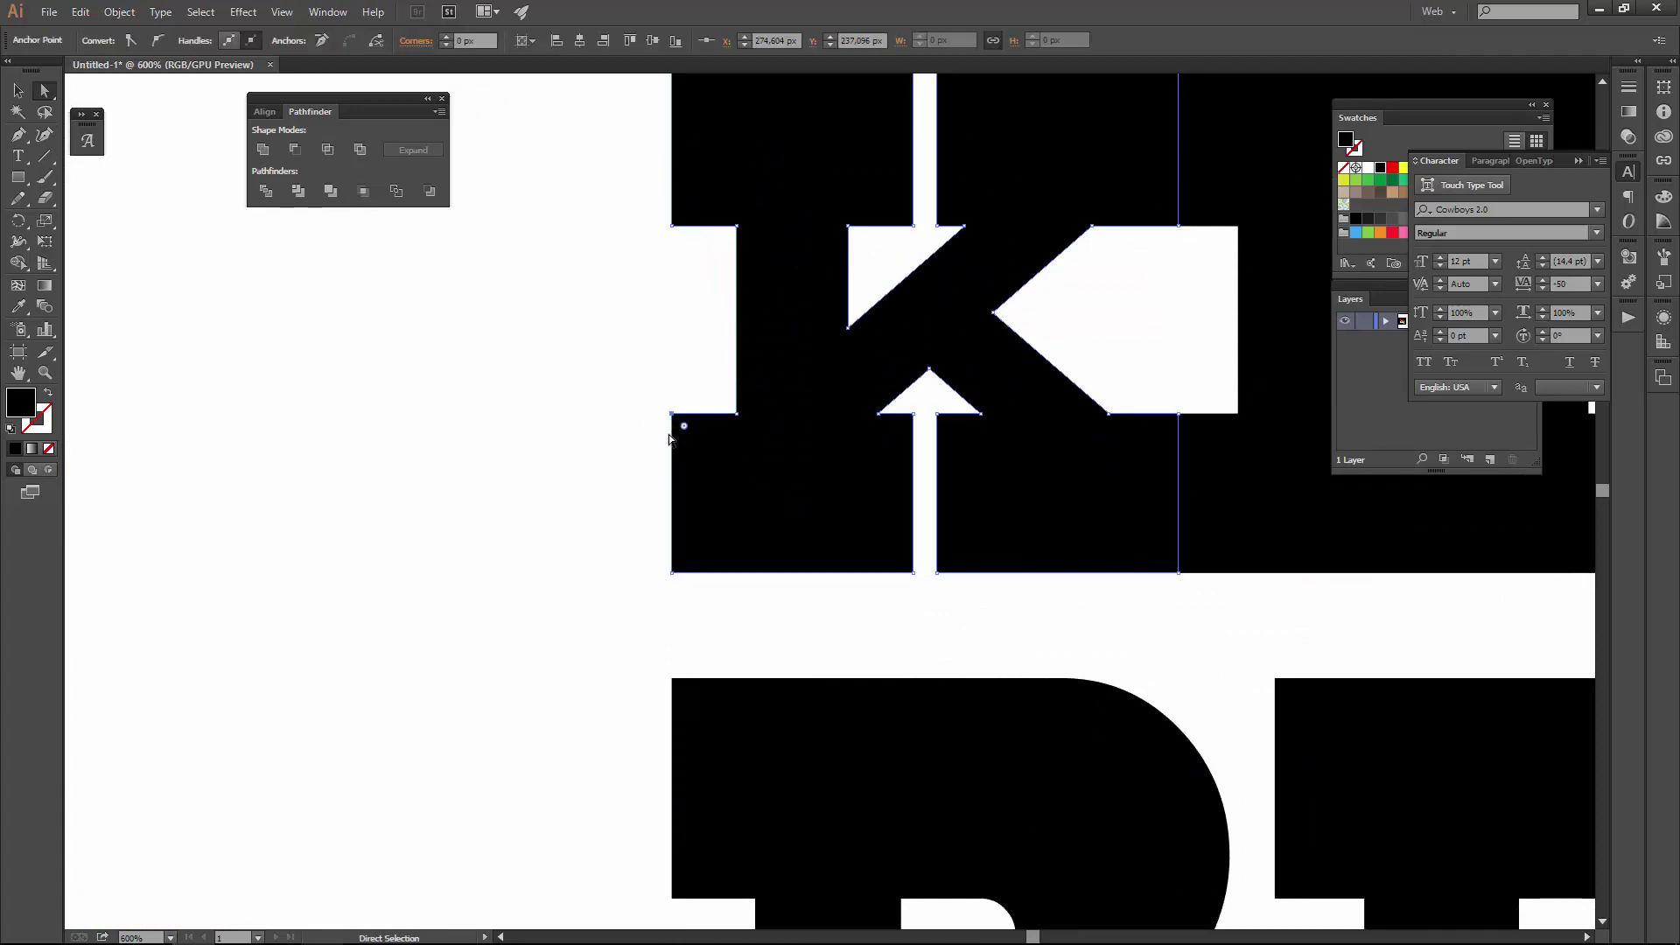
alt+scroll(669, 434, down, 4)
mouse_move(668, 434)
mouse_down()
mouse_move(1000, 453)
mouse_move(947, 383)
mouse_up()
alt+scroll(1000, 453, down, 1)
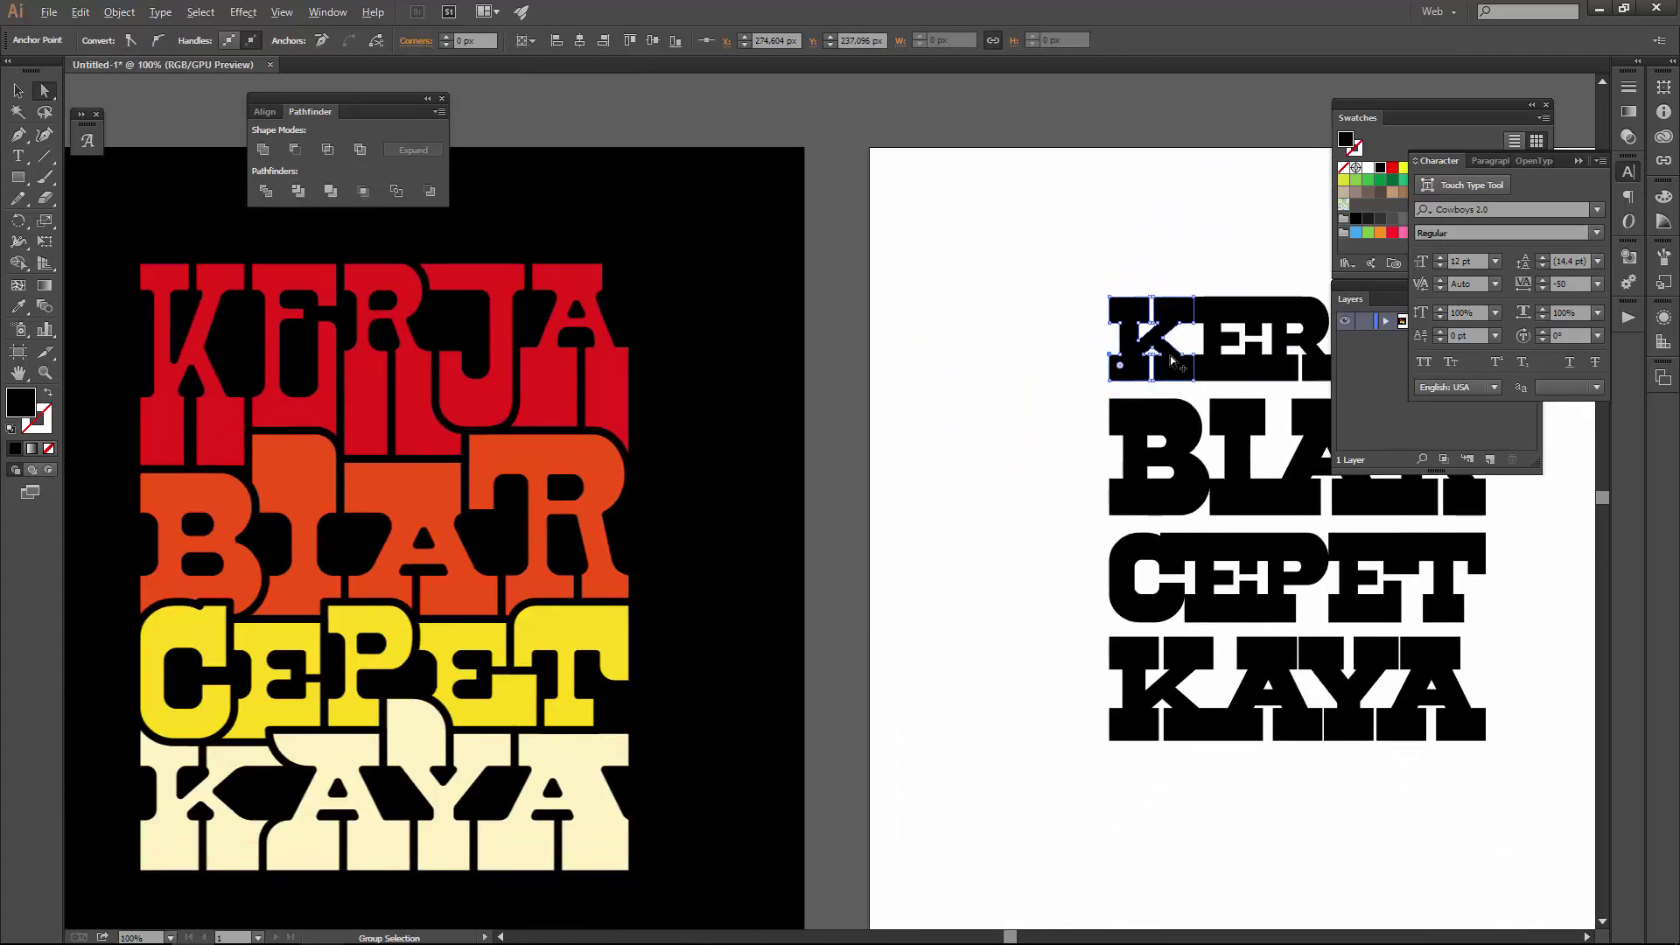
alt+scroll(1172, 361, up, 1)
- Move BIAR, CEPET and KAYA down together to open a gap below KERJA
key(v)
alt+scroll(820, 400, down, 2)
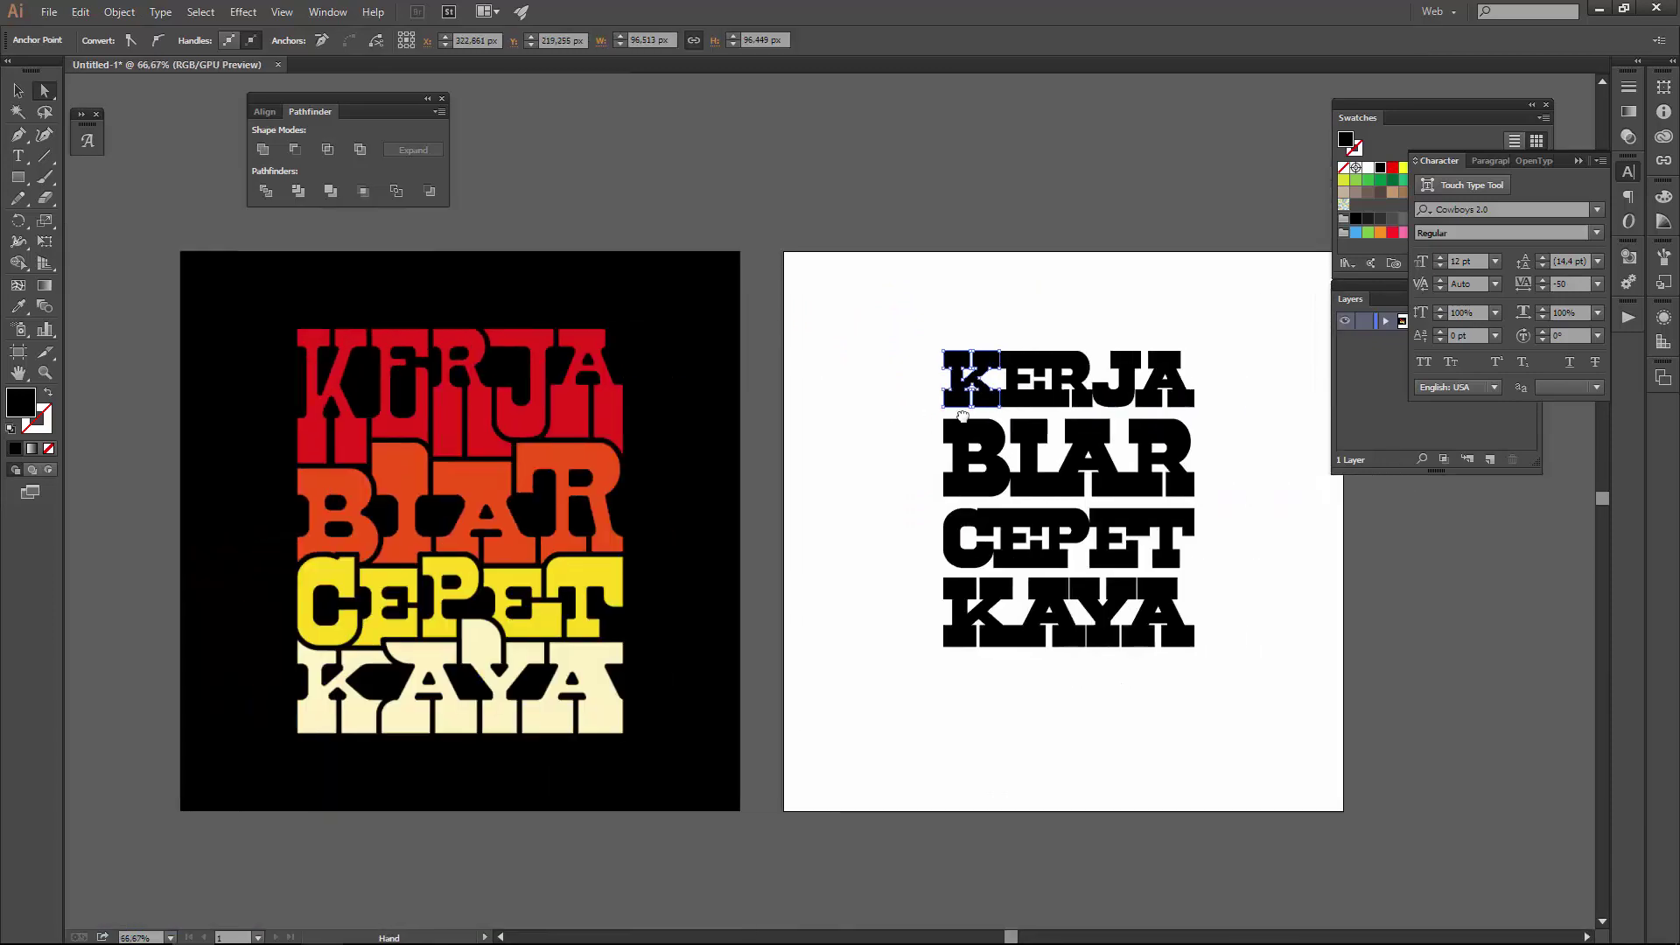
drag(882, 420, 1252, 706)
drag(1091, 438, 1092, 517)
alt+scroll(1003, 335, up, 1)
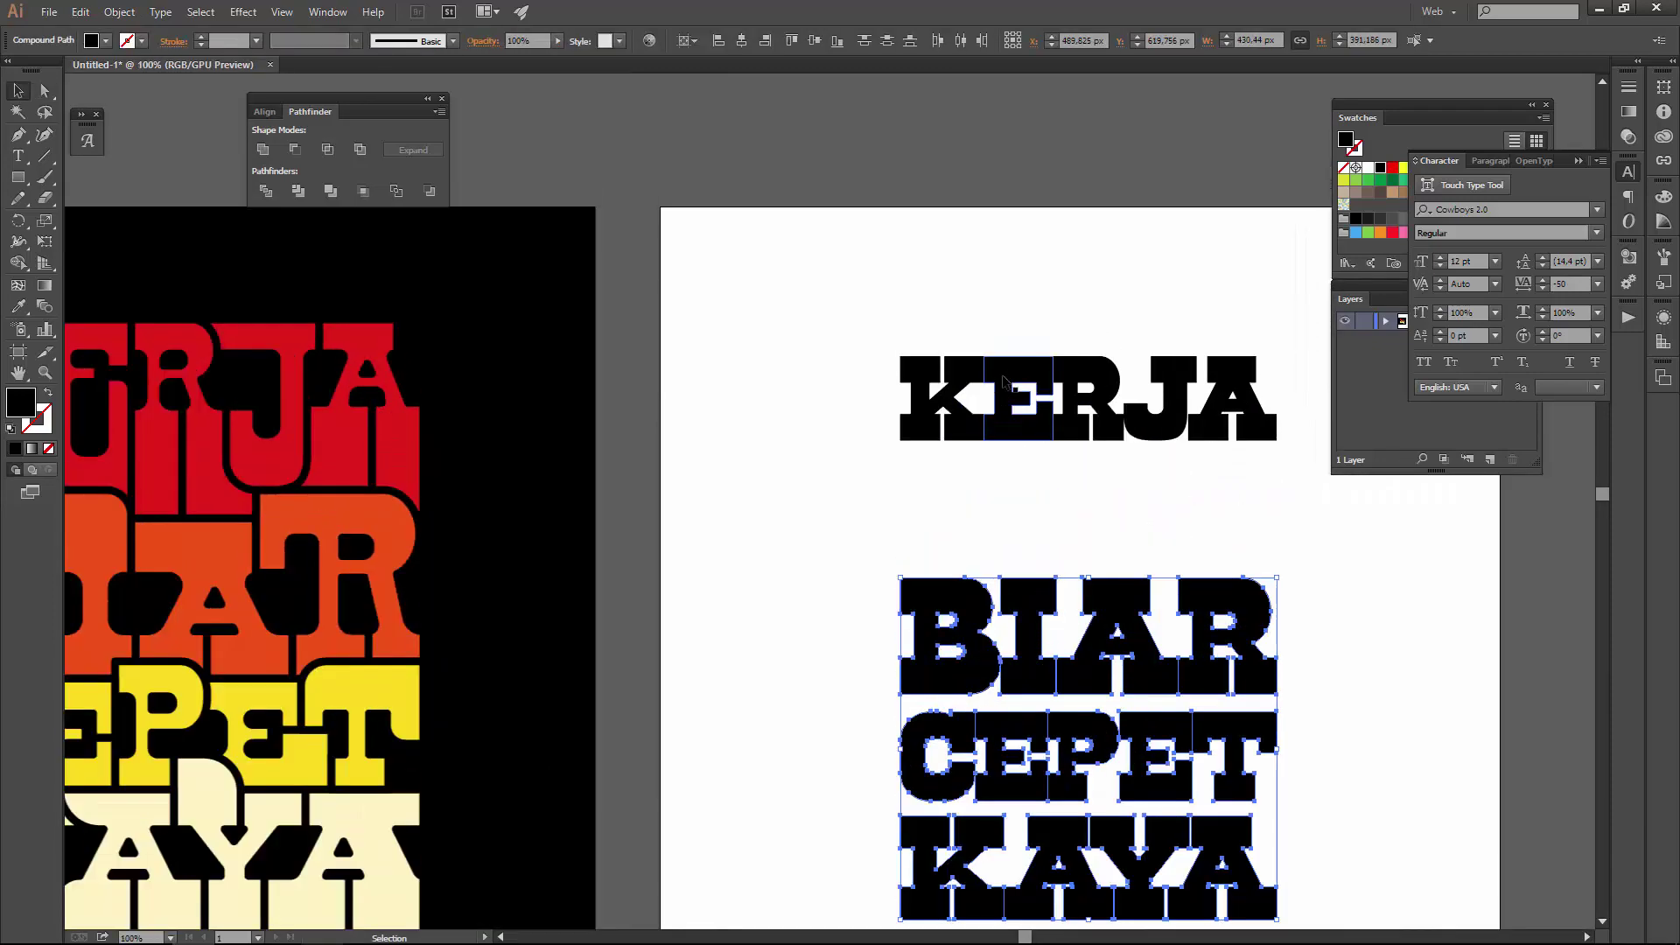
alt+scroll(946, 410, up, 3)
- Stretch the K's lower part downward into the gap
key(a)
mouse_move(776, 390)
mouse_down()
mouse_move(1087, 521)
mouse_move(1056, 521)
mouse_move(1062, 589)
mouse_up()
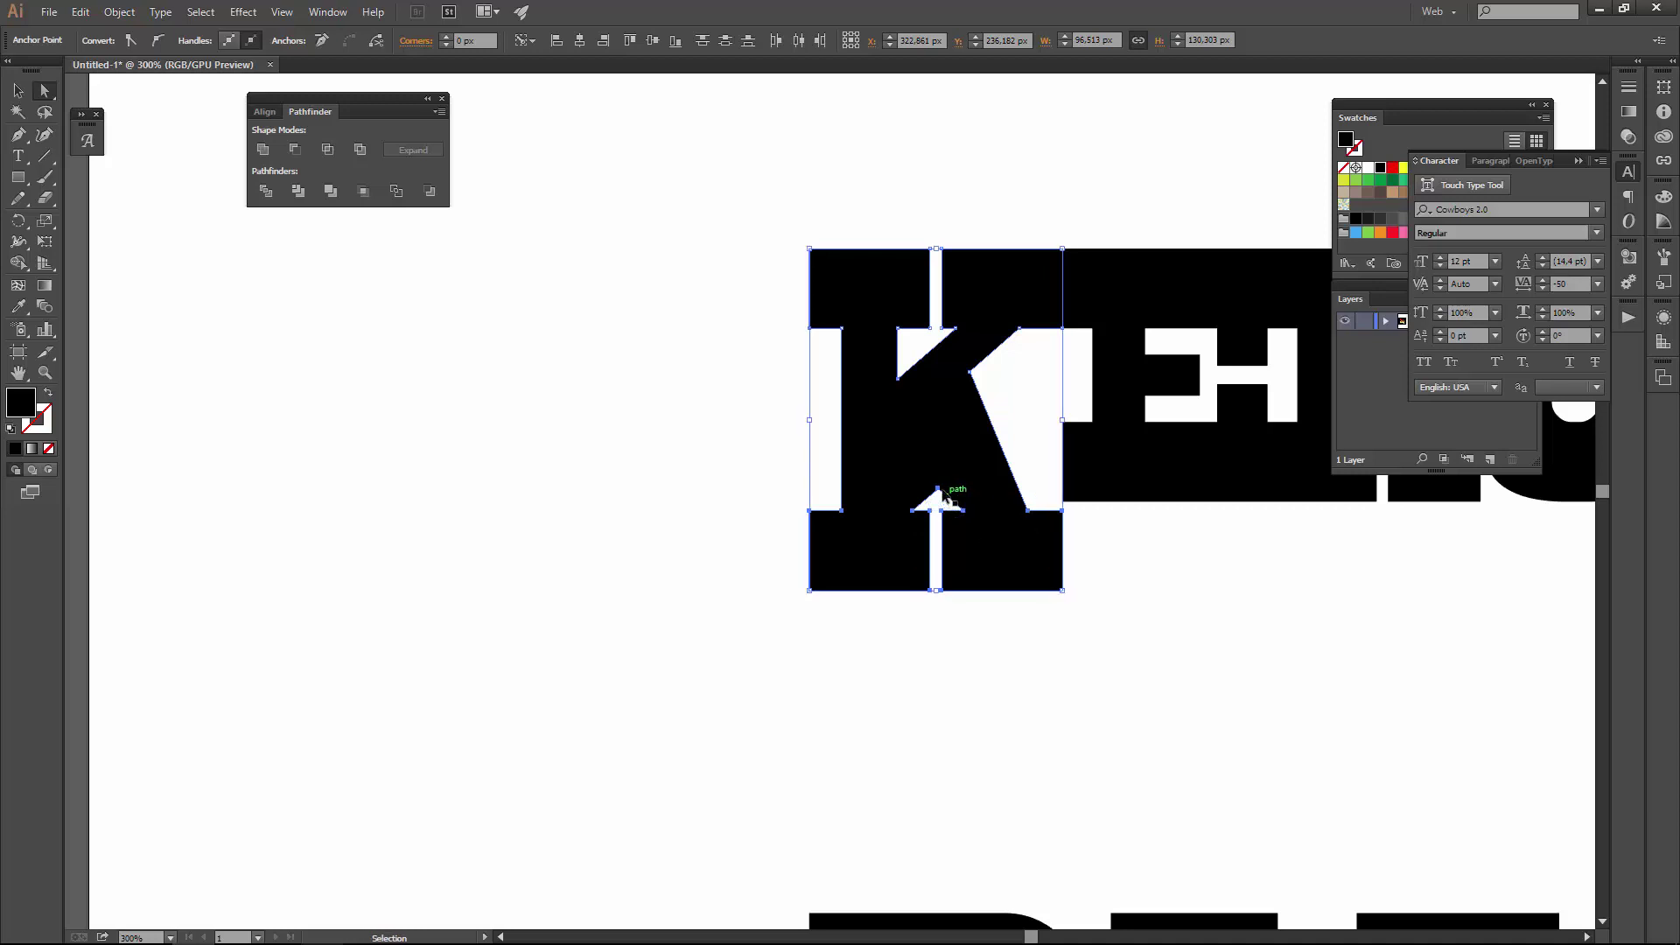
key(ctrl+z)
mouse_move(935, 420)
mouse_down()
mouse_move(942, 644)
mouse_move(964, 616)
mouse_move(1132, 543)
mouse_up()
click(942, 646)
key(ctrl+1)
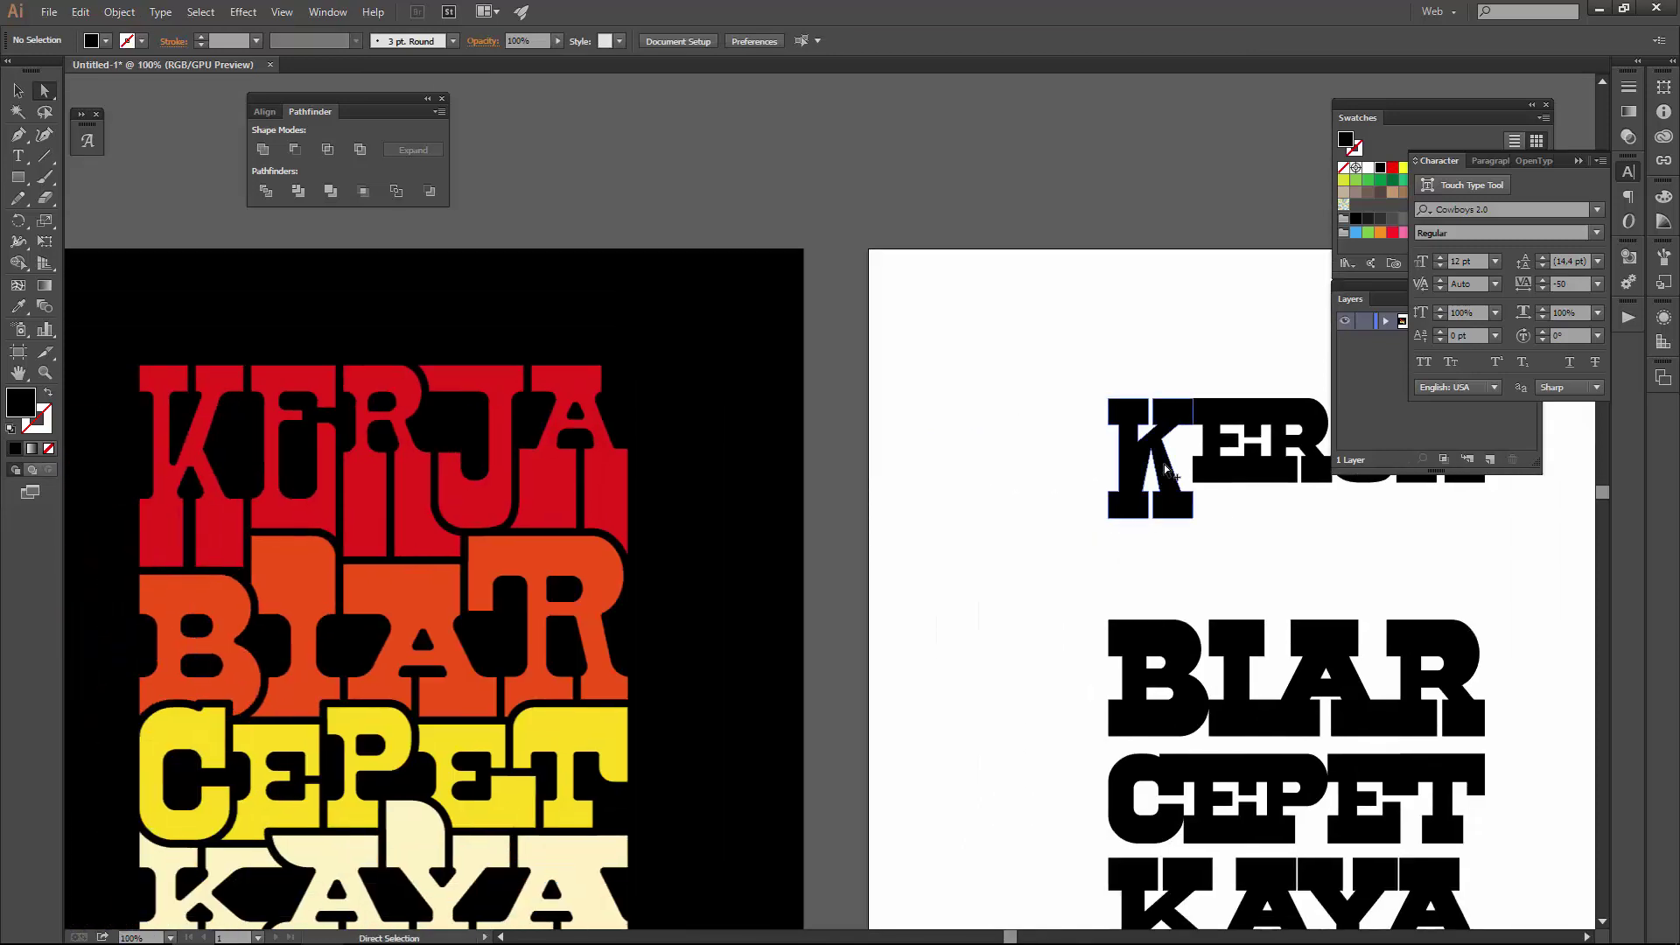
scroll(1151, 452, up, 3)
- Lower the K's inner corner point and extend its bottom points further down
mouse_move(1113, 429)
mouse_down()
mouse_move(1116, 491)
mouse_move(1155, 488)
mouse_up()
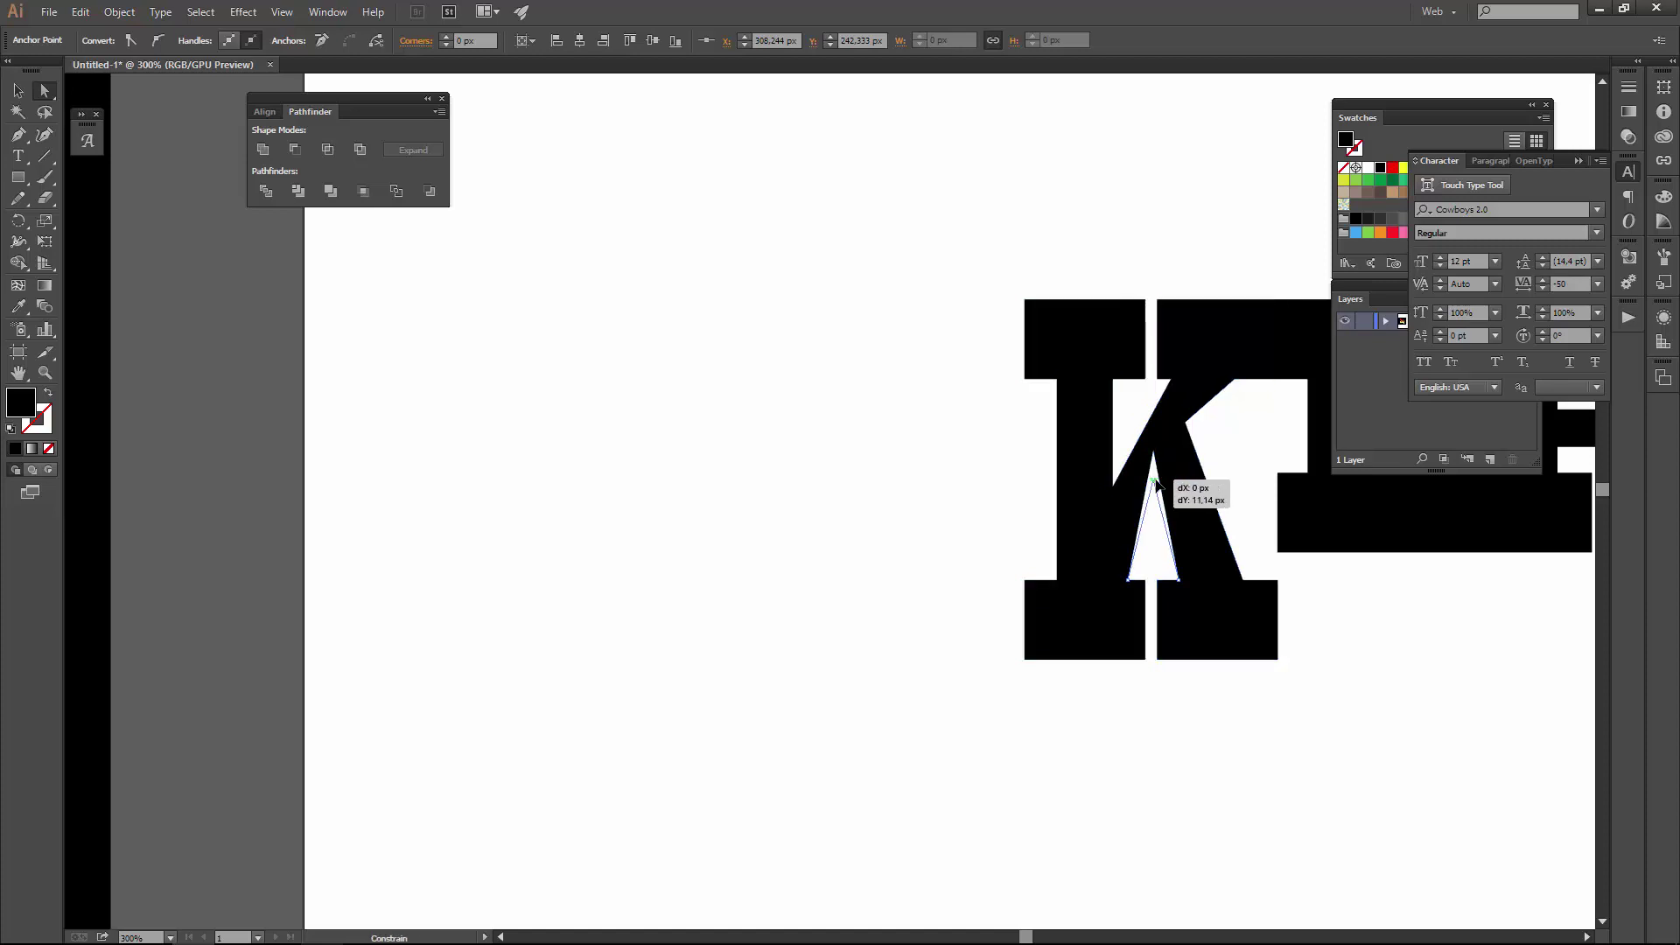
scroll(1136, 443, up, 3)
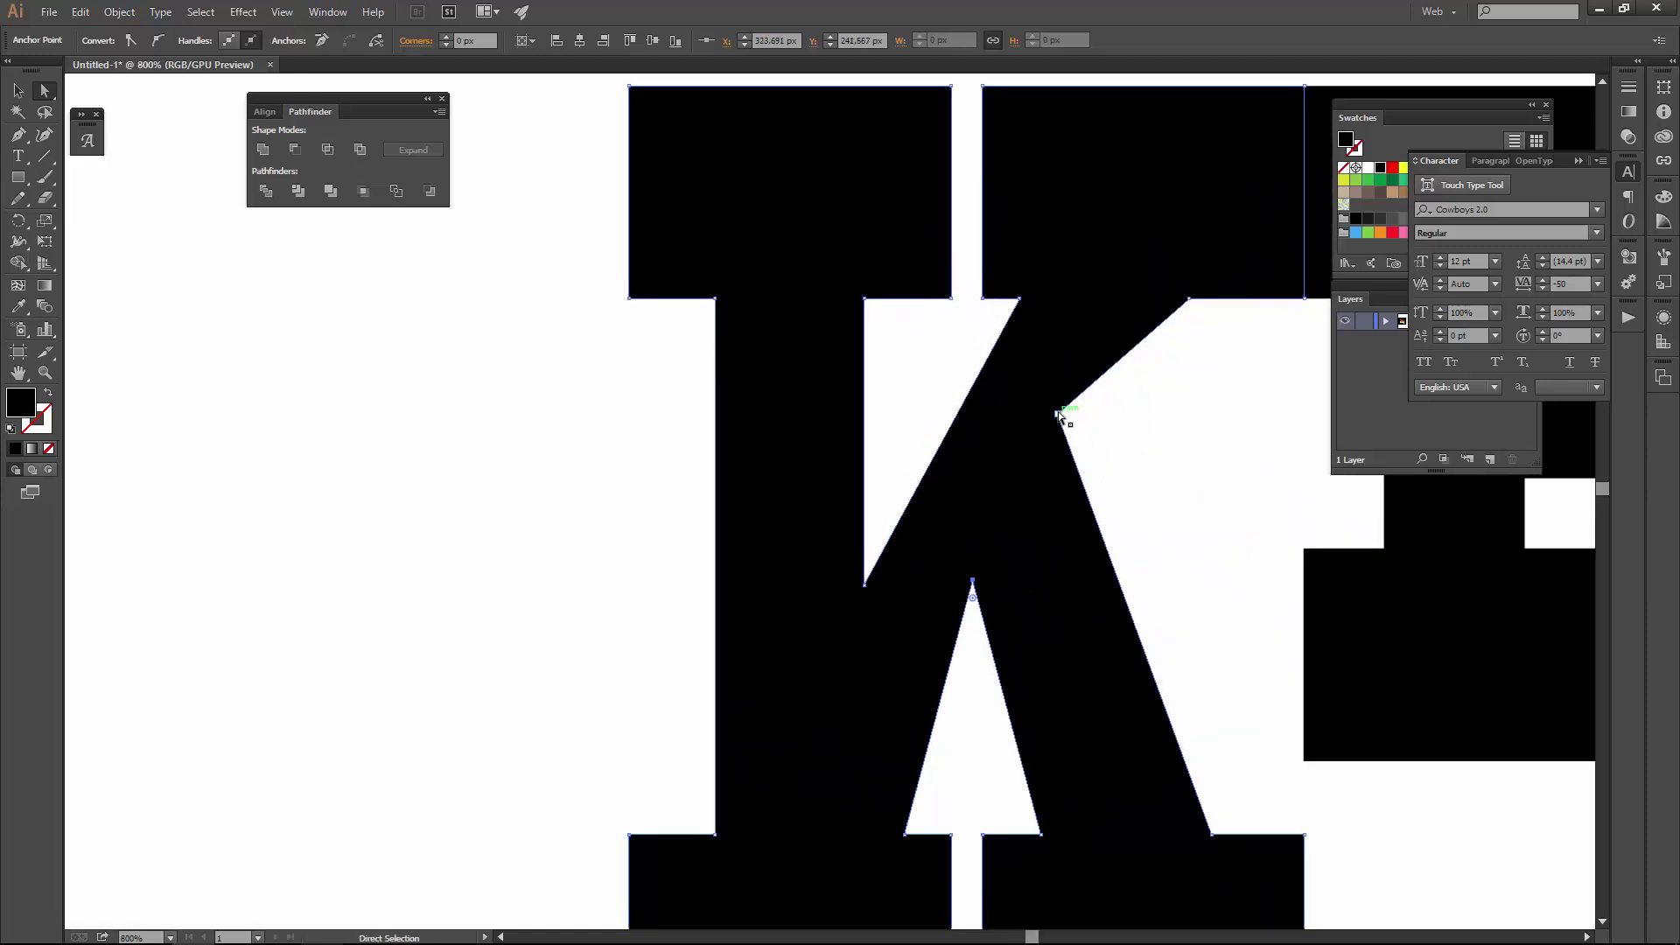
mouse_move(1058, 413)
mouse_down()
mouse_move(1063, 468)
mouse_move(1035, 525)
mouse_up()
scroll(1060, 459, down, 3)
scroll(1039, 498, up, 2)
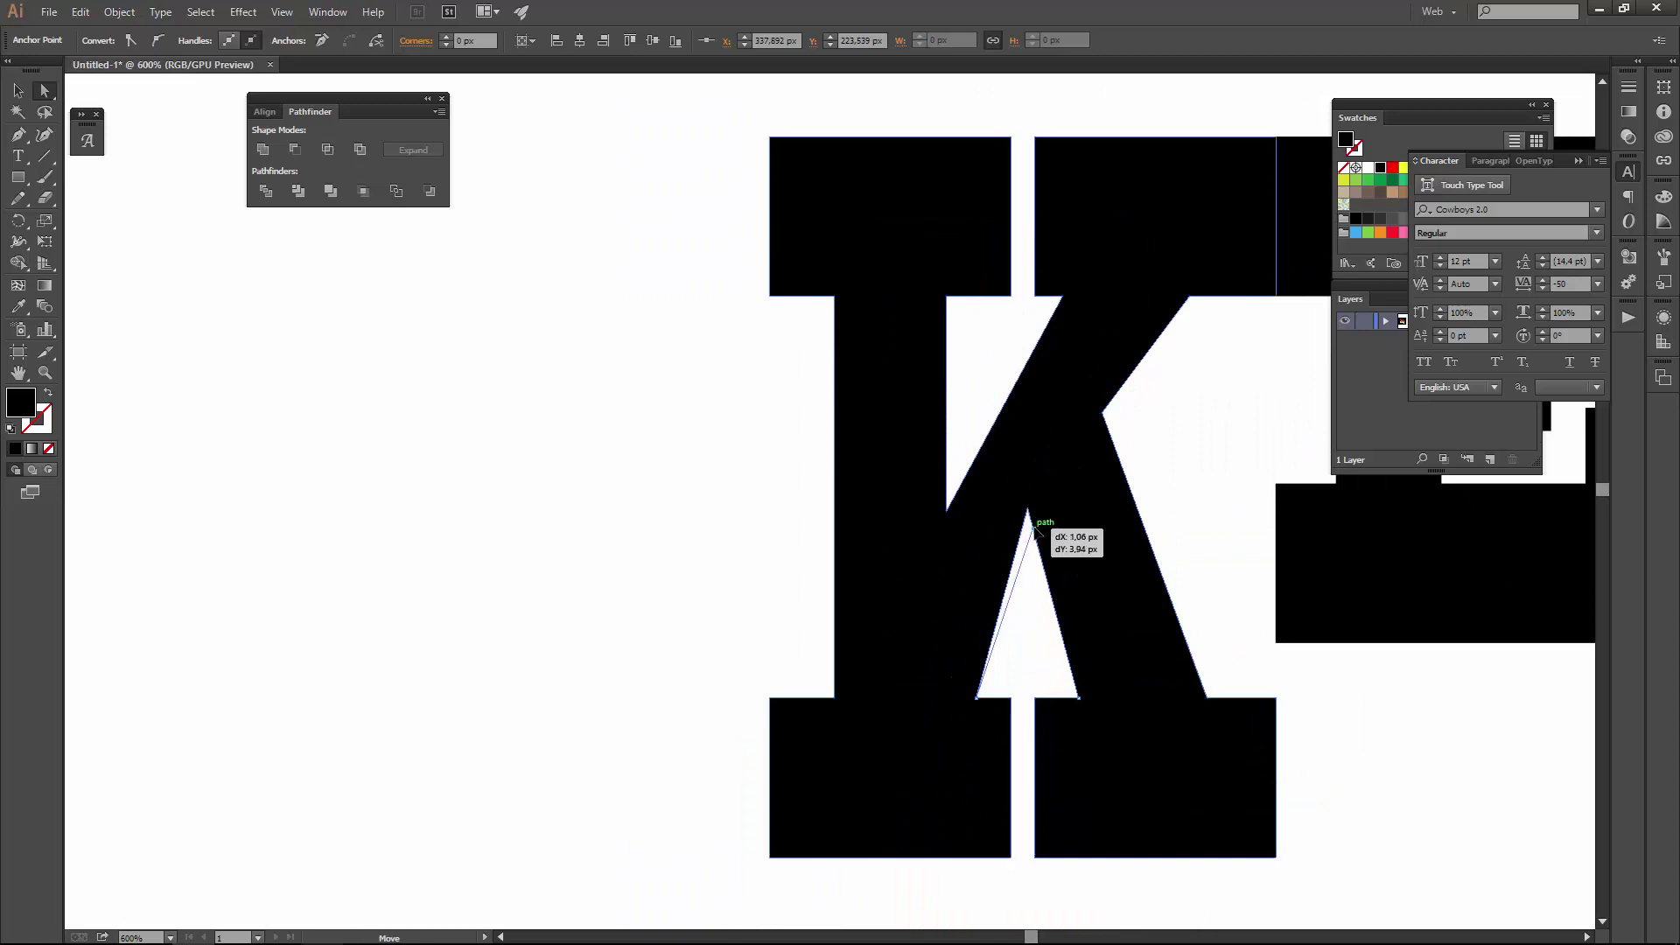
scroll(1035, 525, down, 4)
scroll(1219, 481, down, 3)
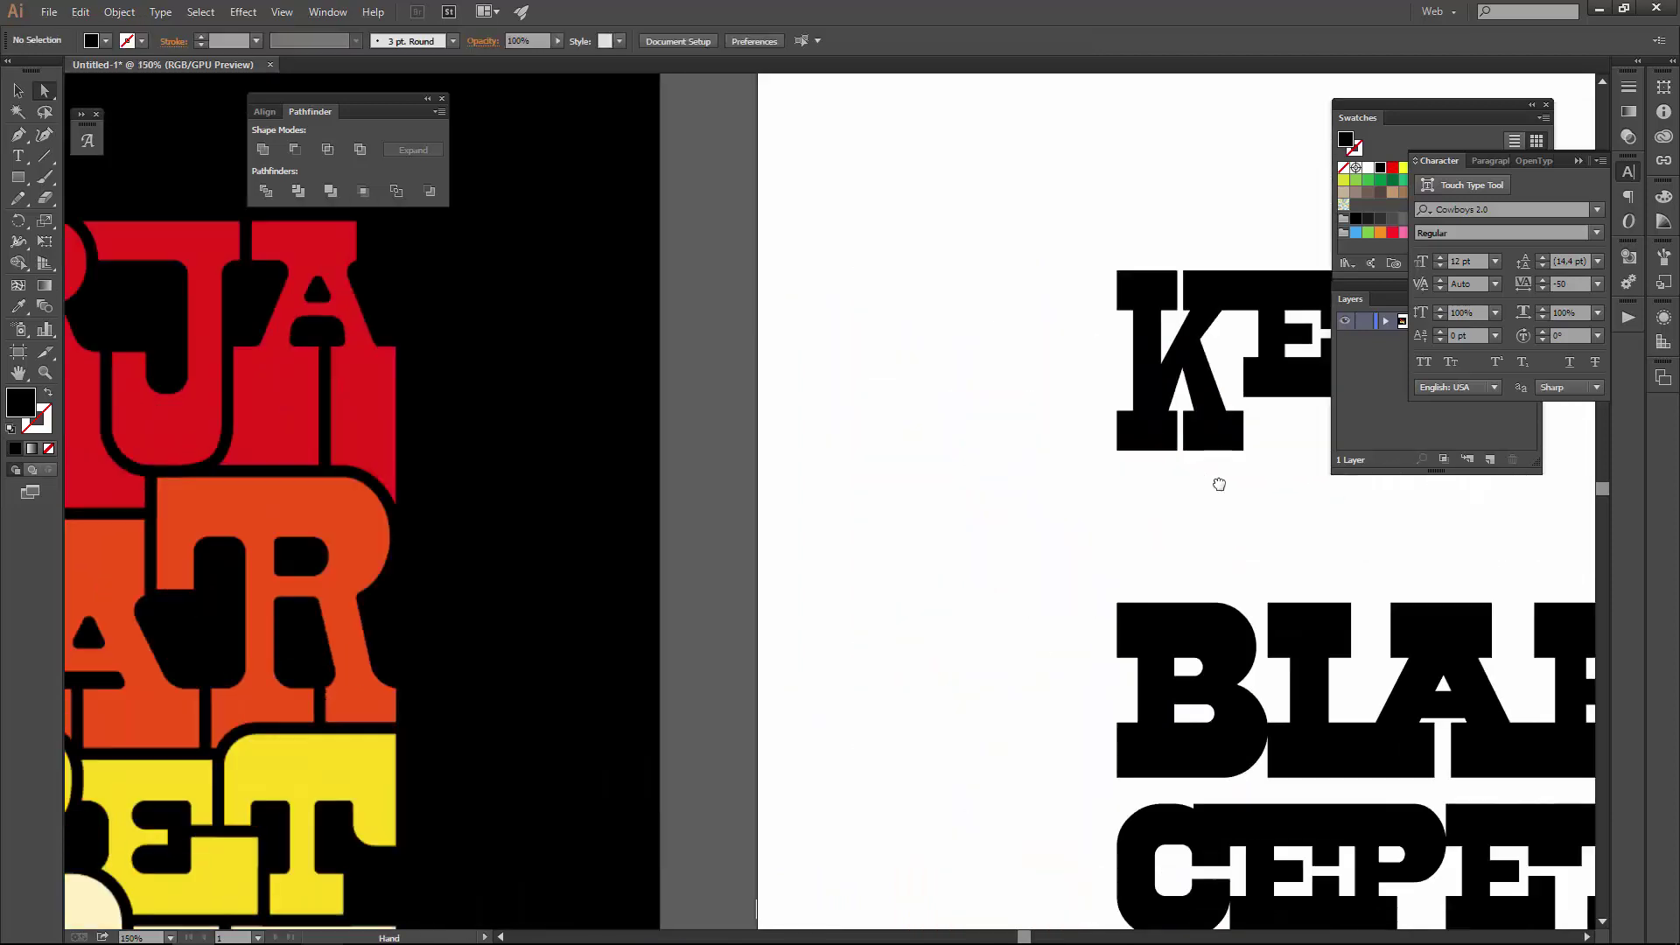
drag(1087, 436, 1247, 489)
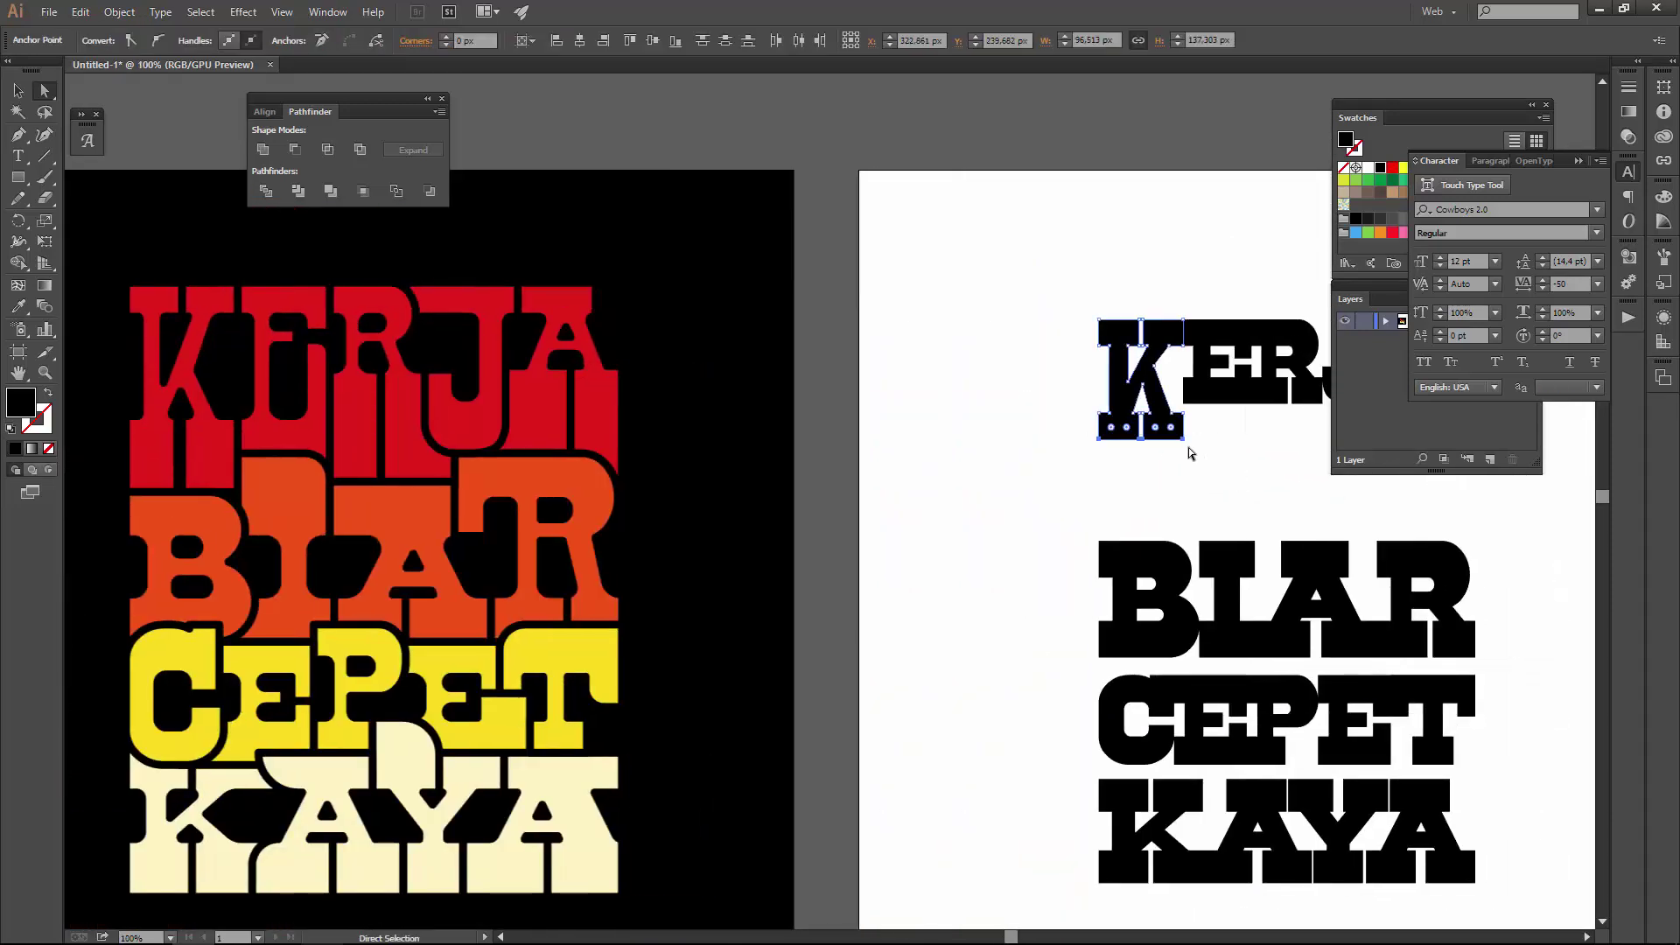
drag(1183, 438, 1183, 483)
- Stretch the bottom of the E in KERJA down toward BIAR
click(1235, 484)
scroll(1138, 437, right, 3)
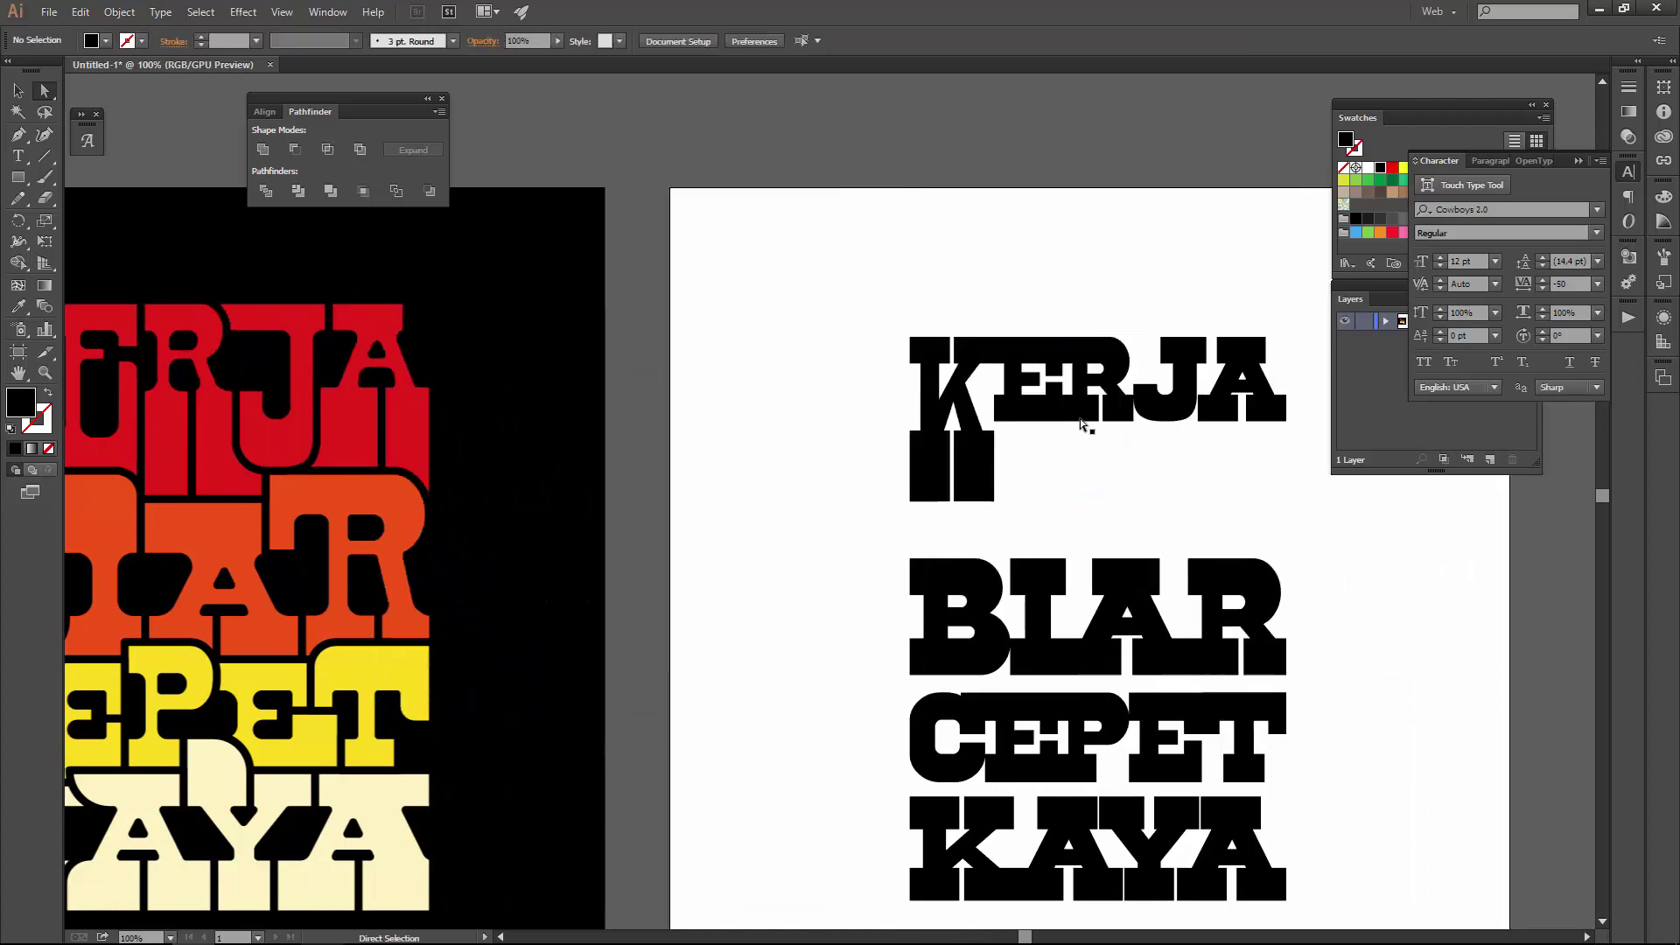
scroll(1086, 424, up, 3)
click(1013, 426)
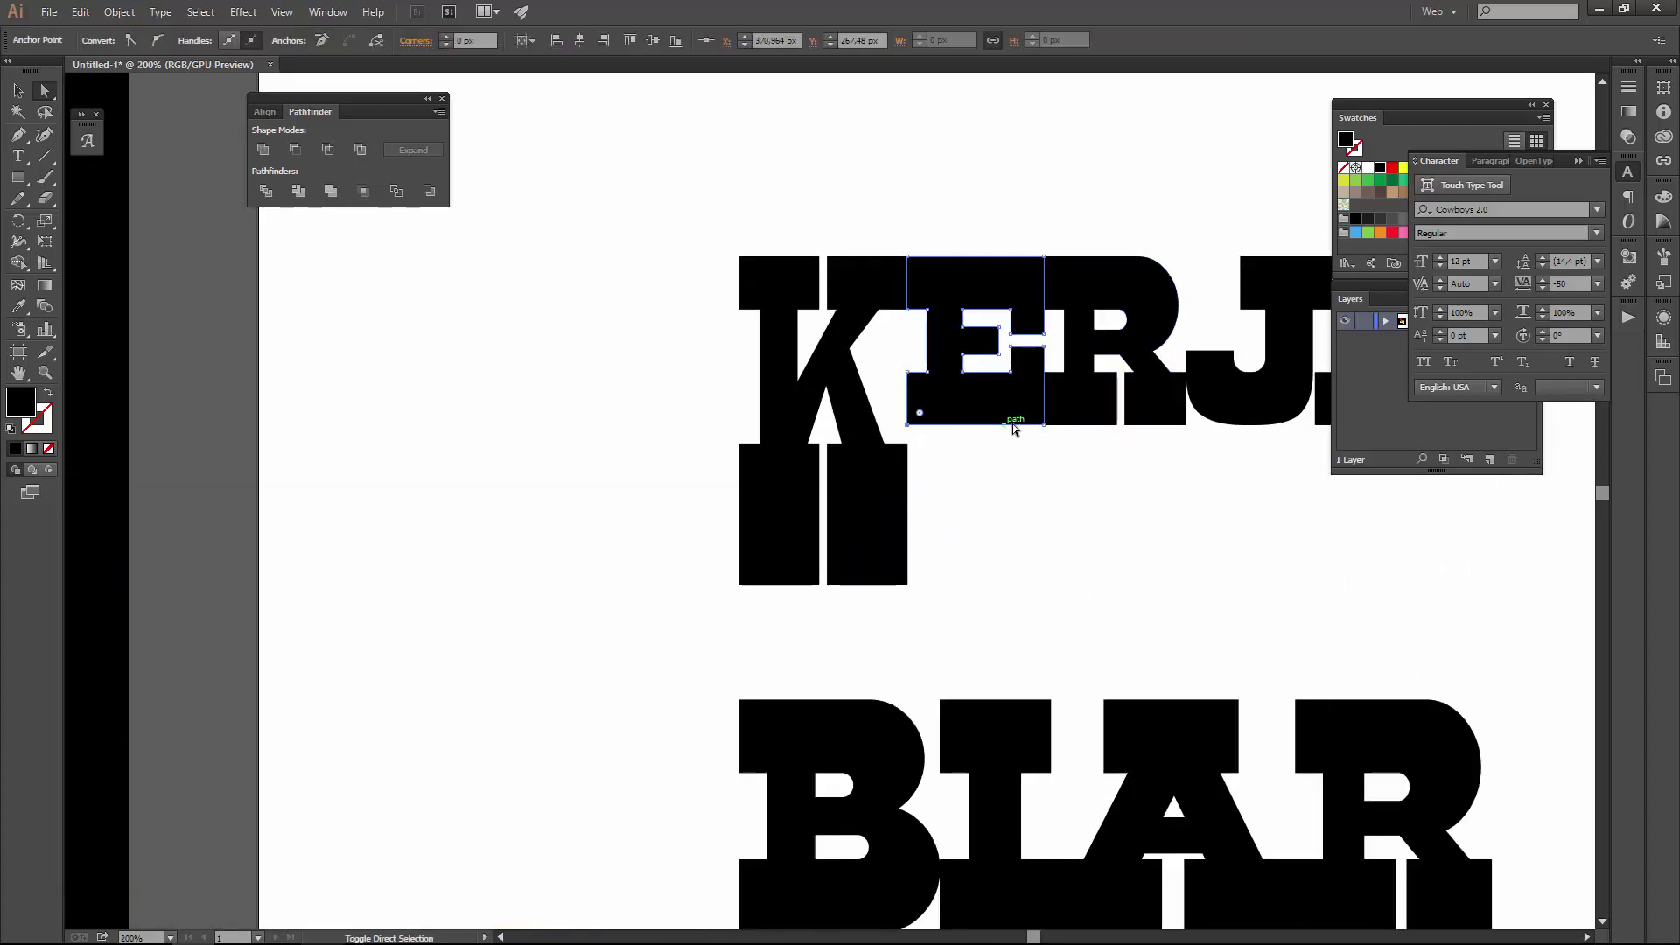
drag(1046, 436, 1043, 593)
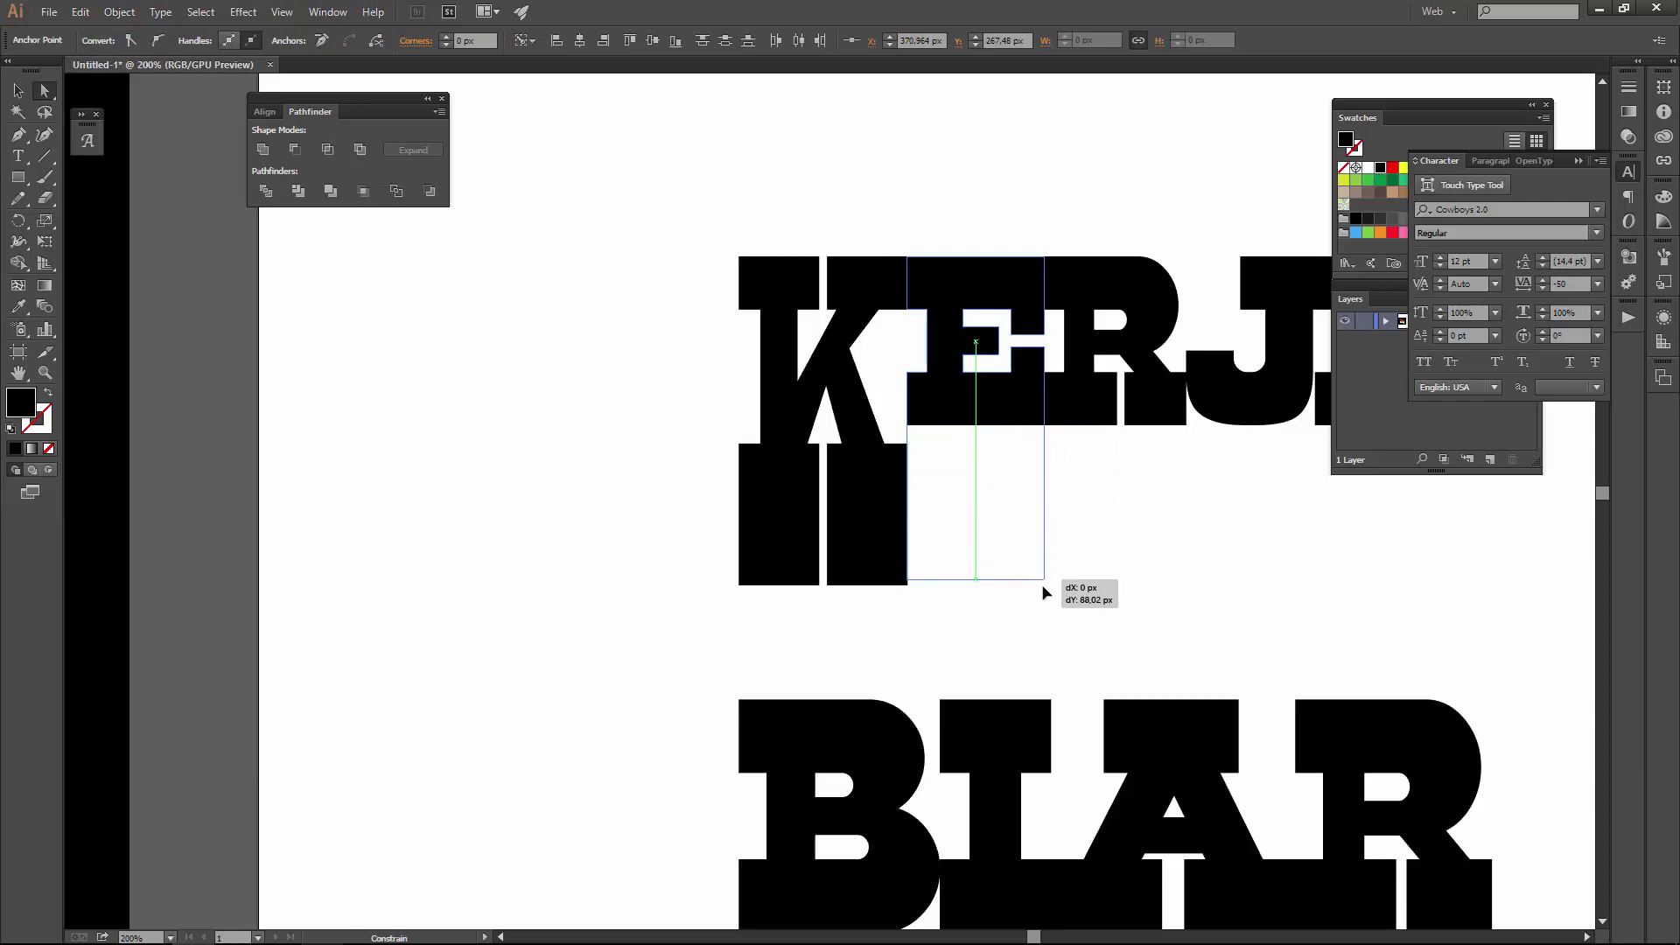
scroll(1085, 588, down, 3)
scroll(1085, 581, down, 1)
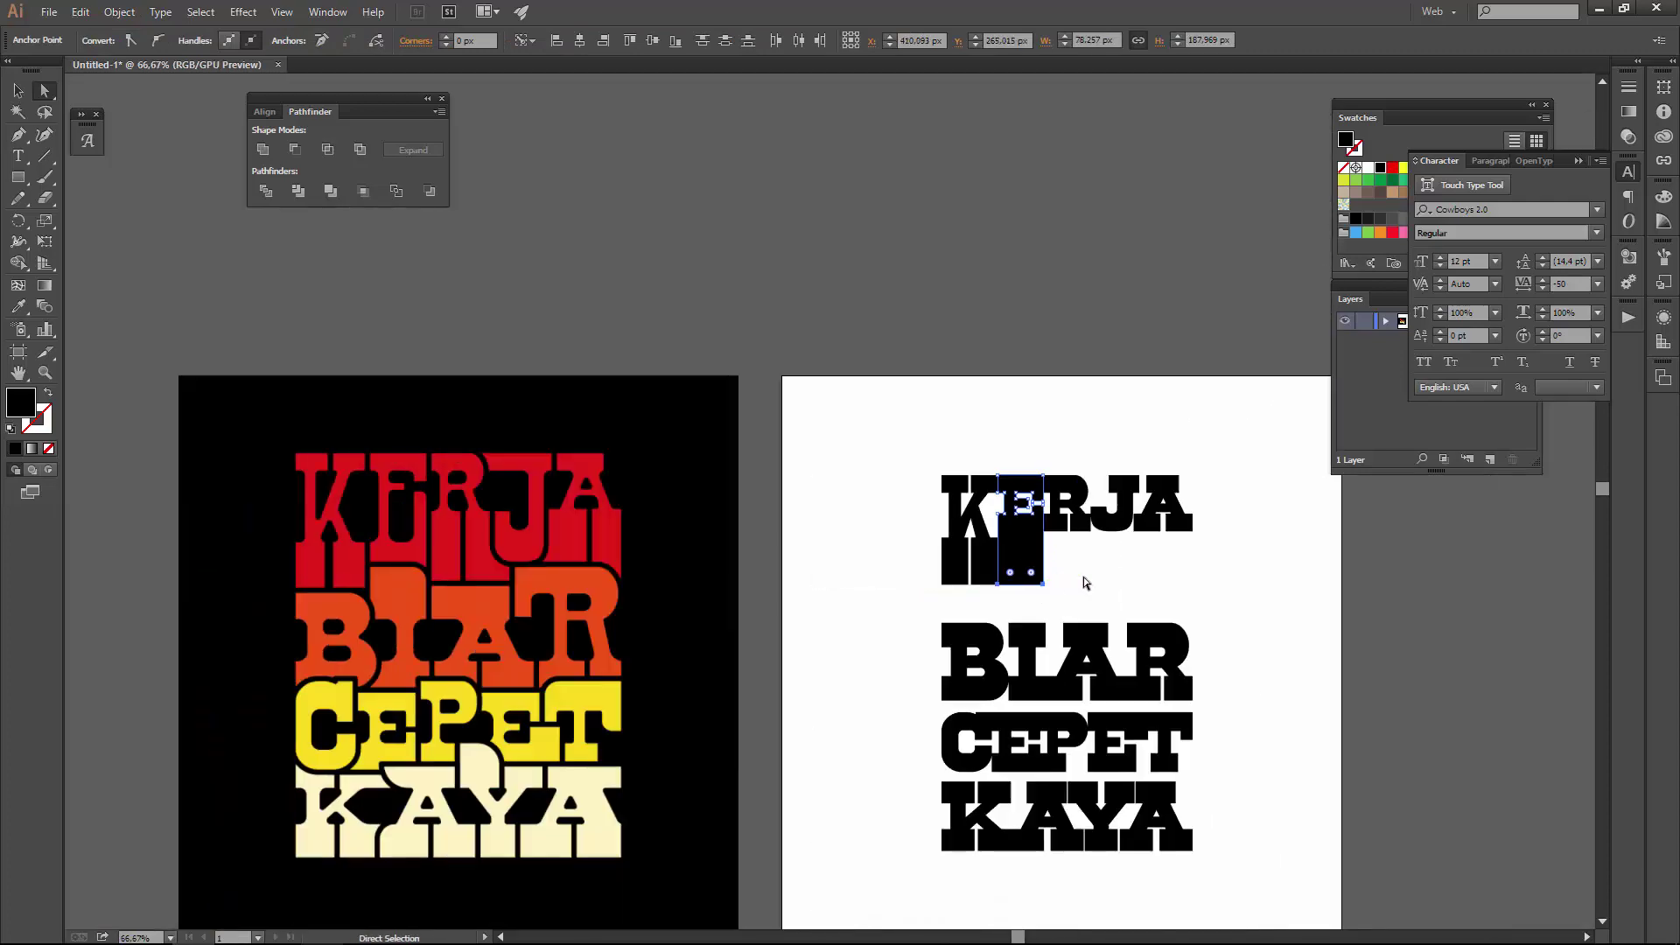
scroll(1047, 553, up, 3)
scroll(1048, 552, down, 1)
- Try pulling the E's lower anchors down, undoing the slanted result
key(v)
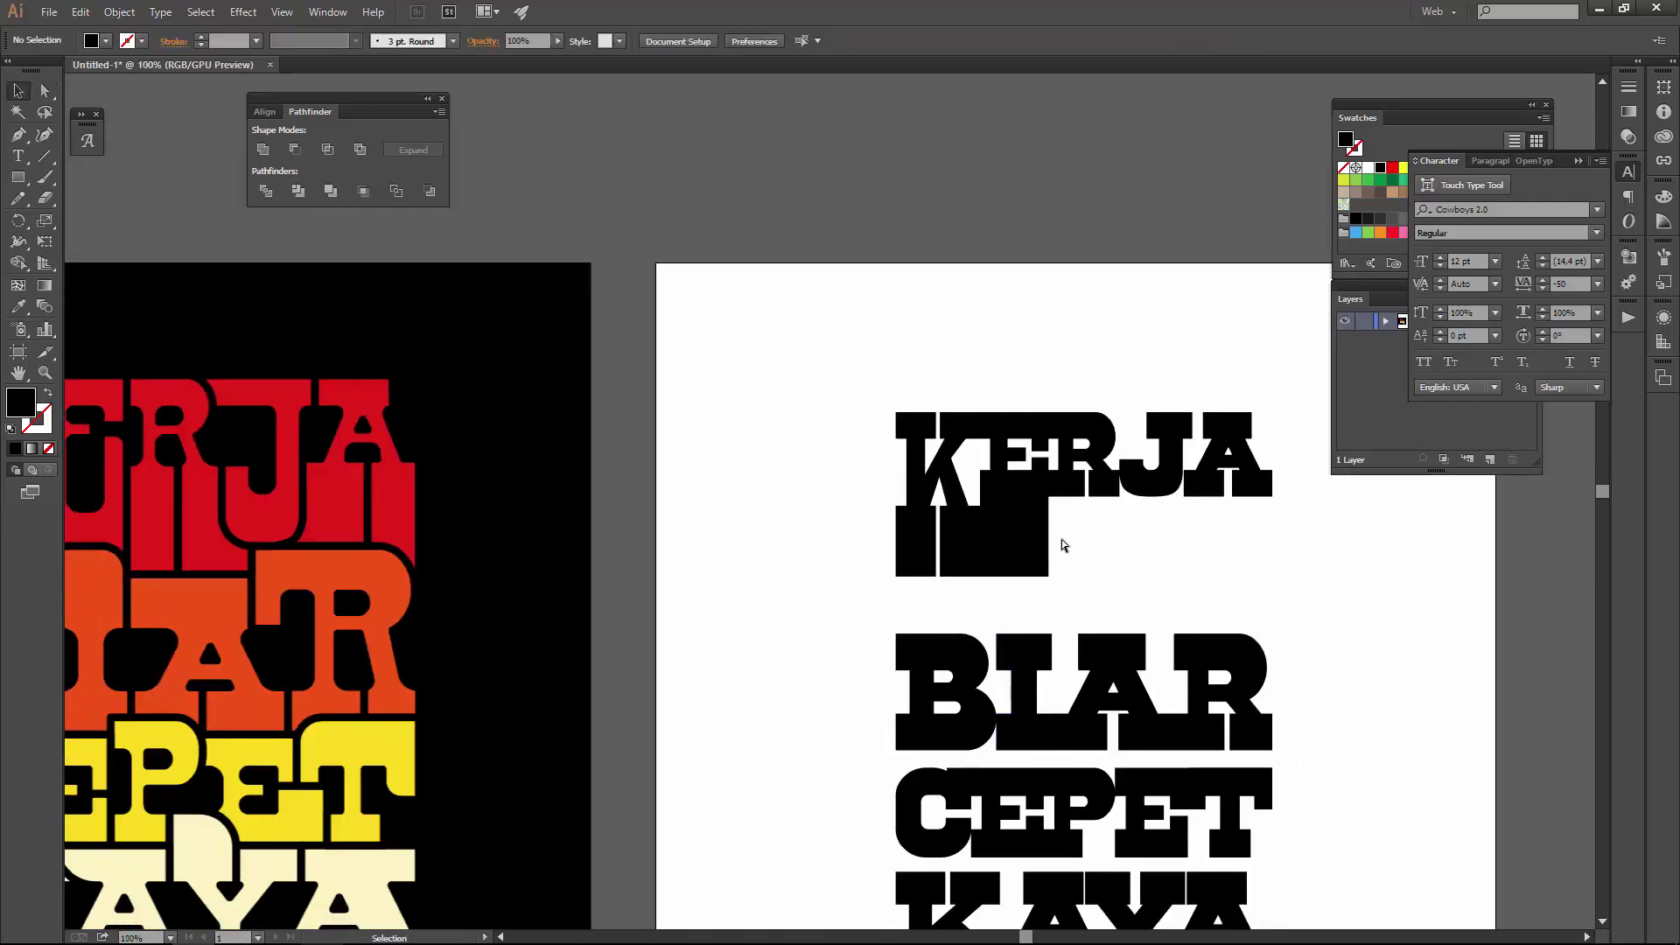
drag(1024, 473, 1071, 480)
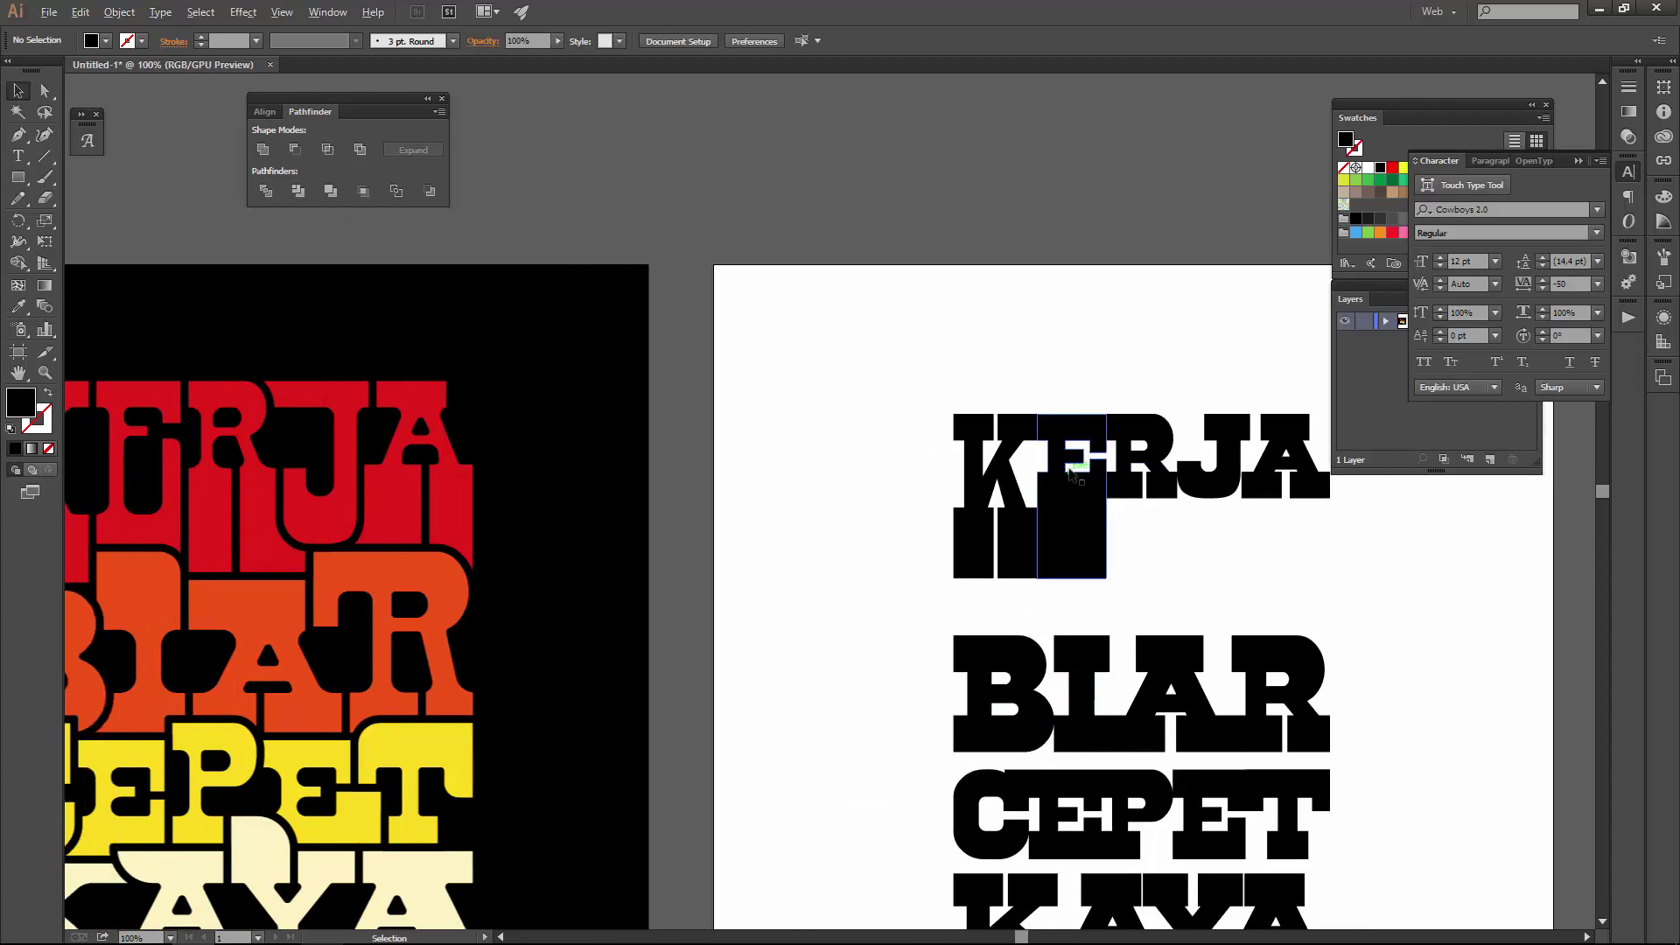
scroll(1070, 476, up, 3)
key(a)
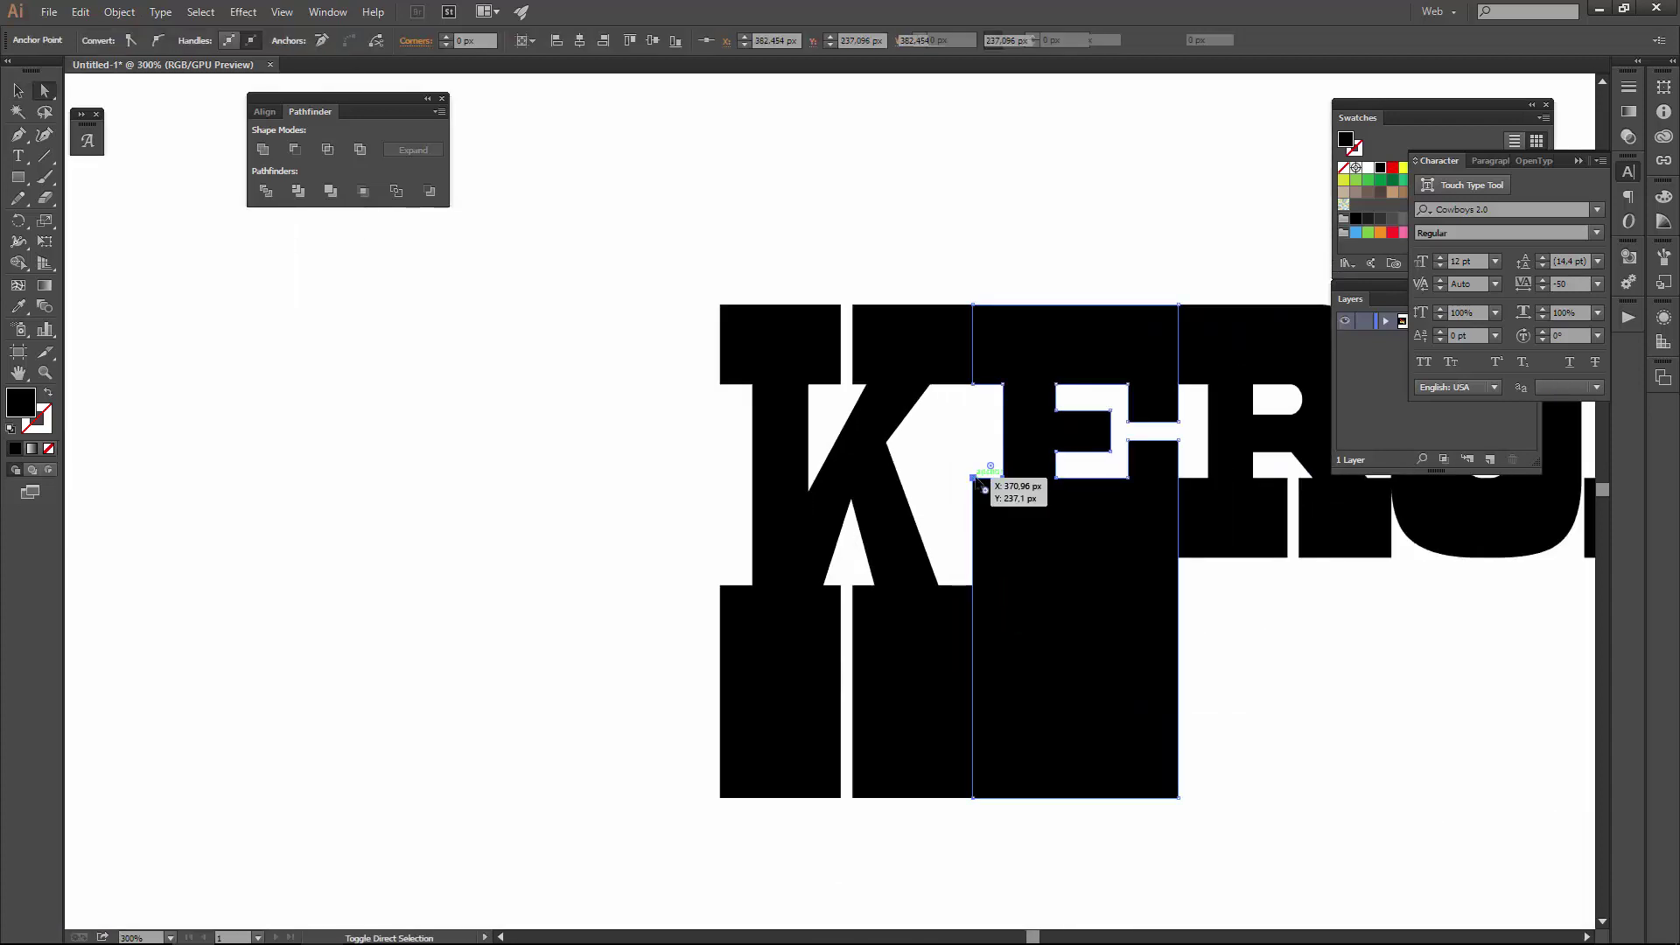
mouse_move(983, 482)
mouse_down()
mouse_move(1090, 528)
mouse_move(1066, 568)
mouse_up()
key(ctrl+z)
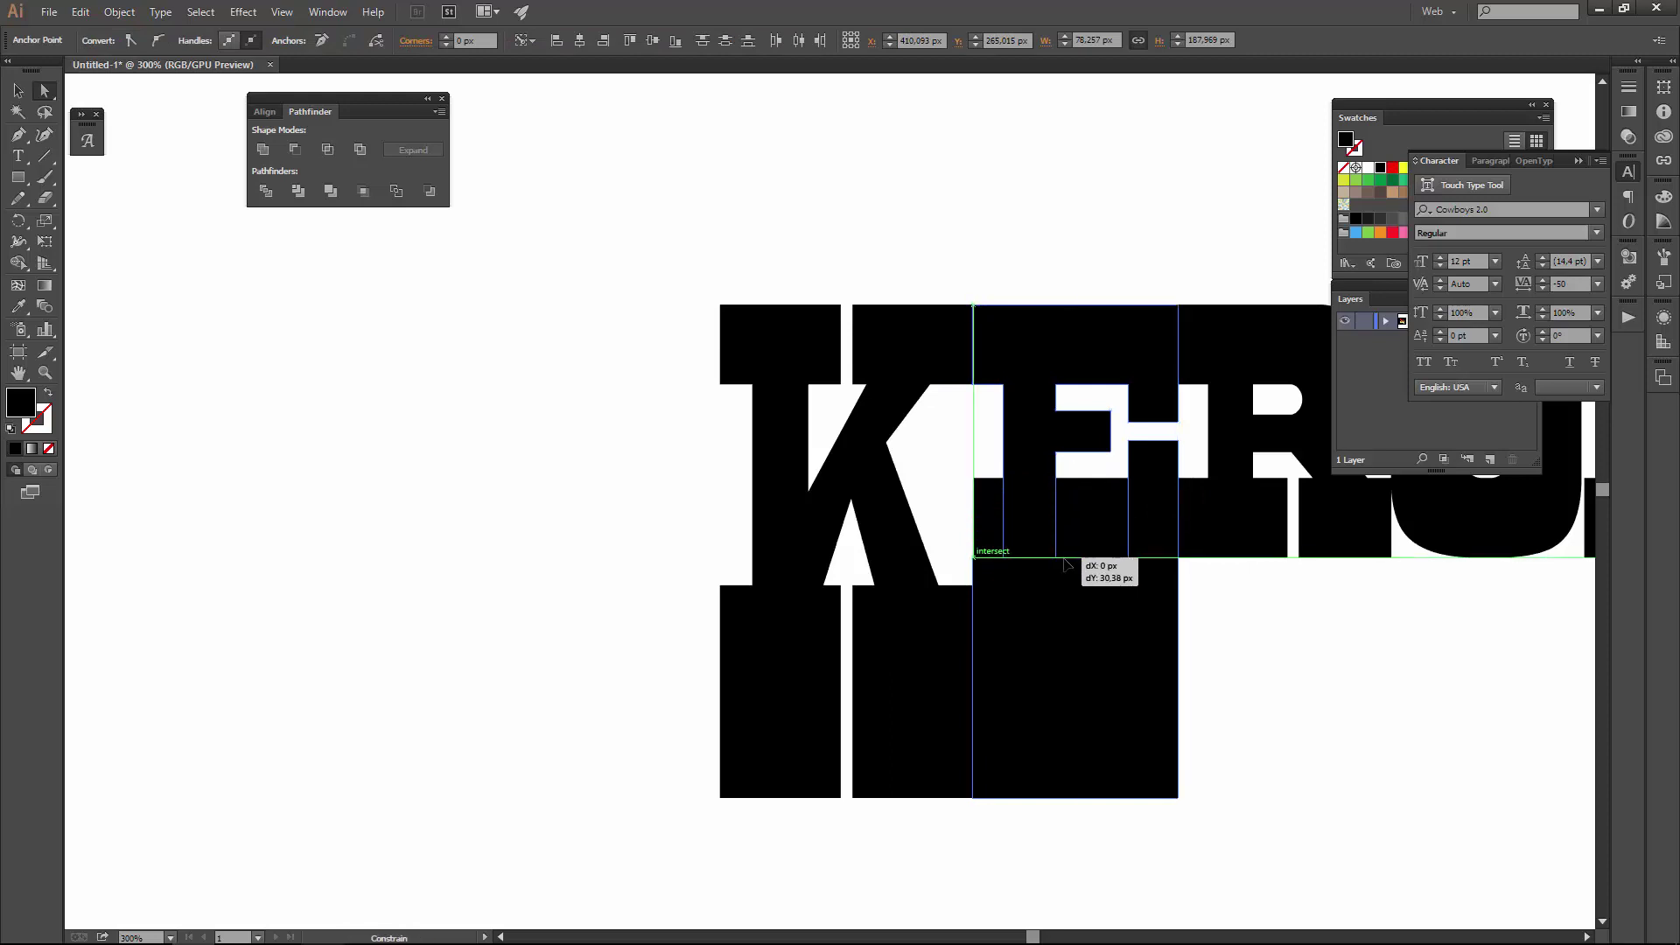
- Zoom out over KERJA and select the R's bottom anchor
key(ctrl+minus)
click(1218, 638)
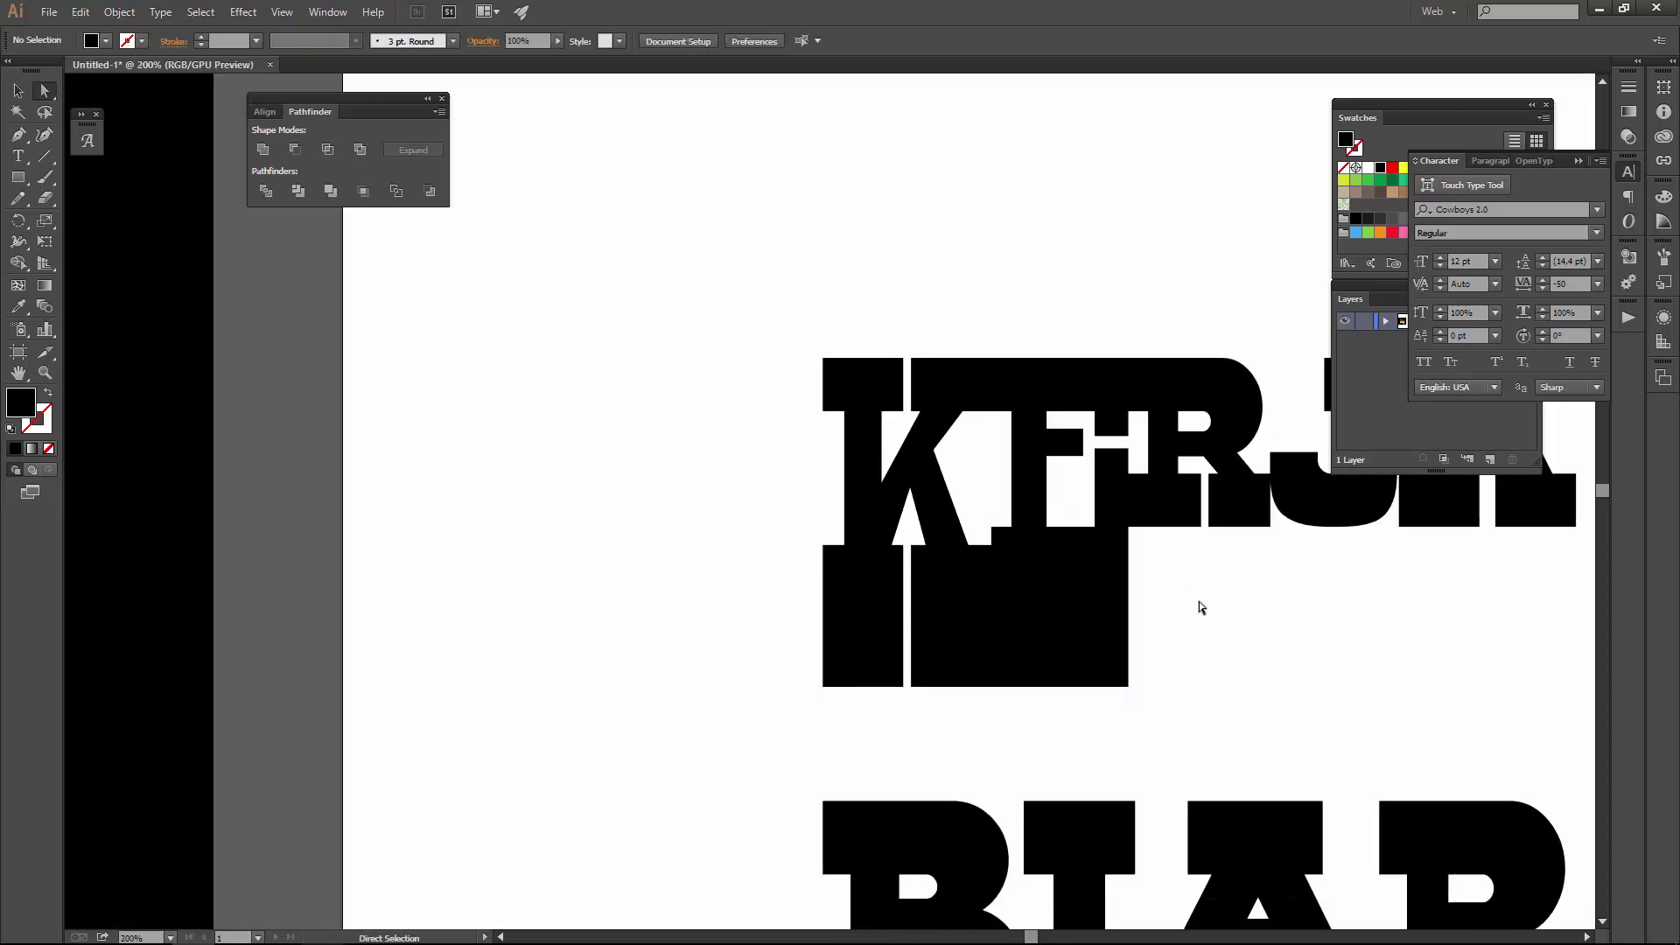
key(ctrl+minus)
mouse_move(1191, 535)
mouse_down()
mouse_move(1425, 525)
mouse_move(1545, 548)
mouse_move(1140, 555)
mouse_move(1050, 715)
mouse_up()
key(ctrl+plus)
click(1155, 651)
scroll(1154, 651, down, 2)
mouse_move(1155, 656)
mouse_down()
mouse_move(1226, 630)
mouse_move(1211, 600)
mouse_up()
scroll(1221, 577, up, 2)
- Pull the R's leg down to fill the block beneath KERJA
click(1190, 533)
drag(1189, 535, 1173, 690)
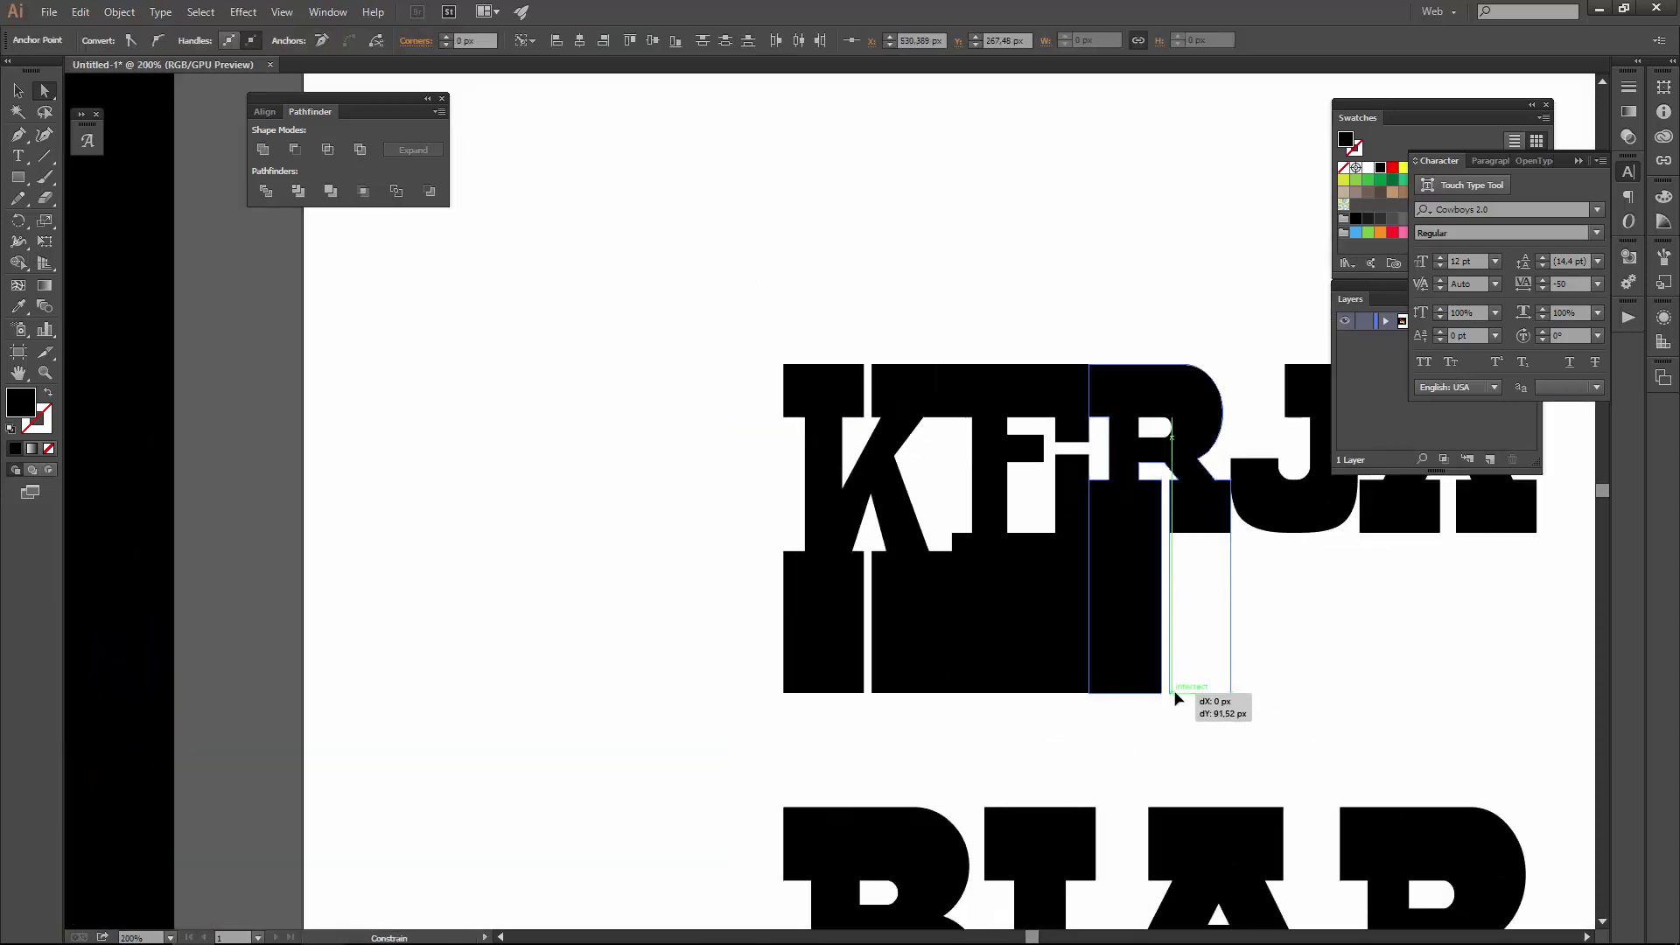
scroll(1200, 521, up, 1)
drag(1191, 806, 1204, 822)
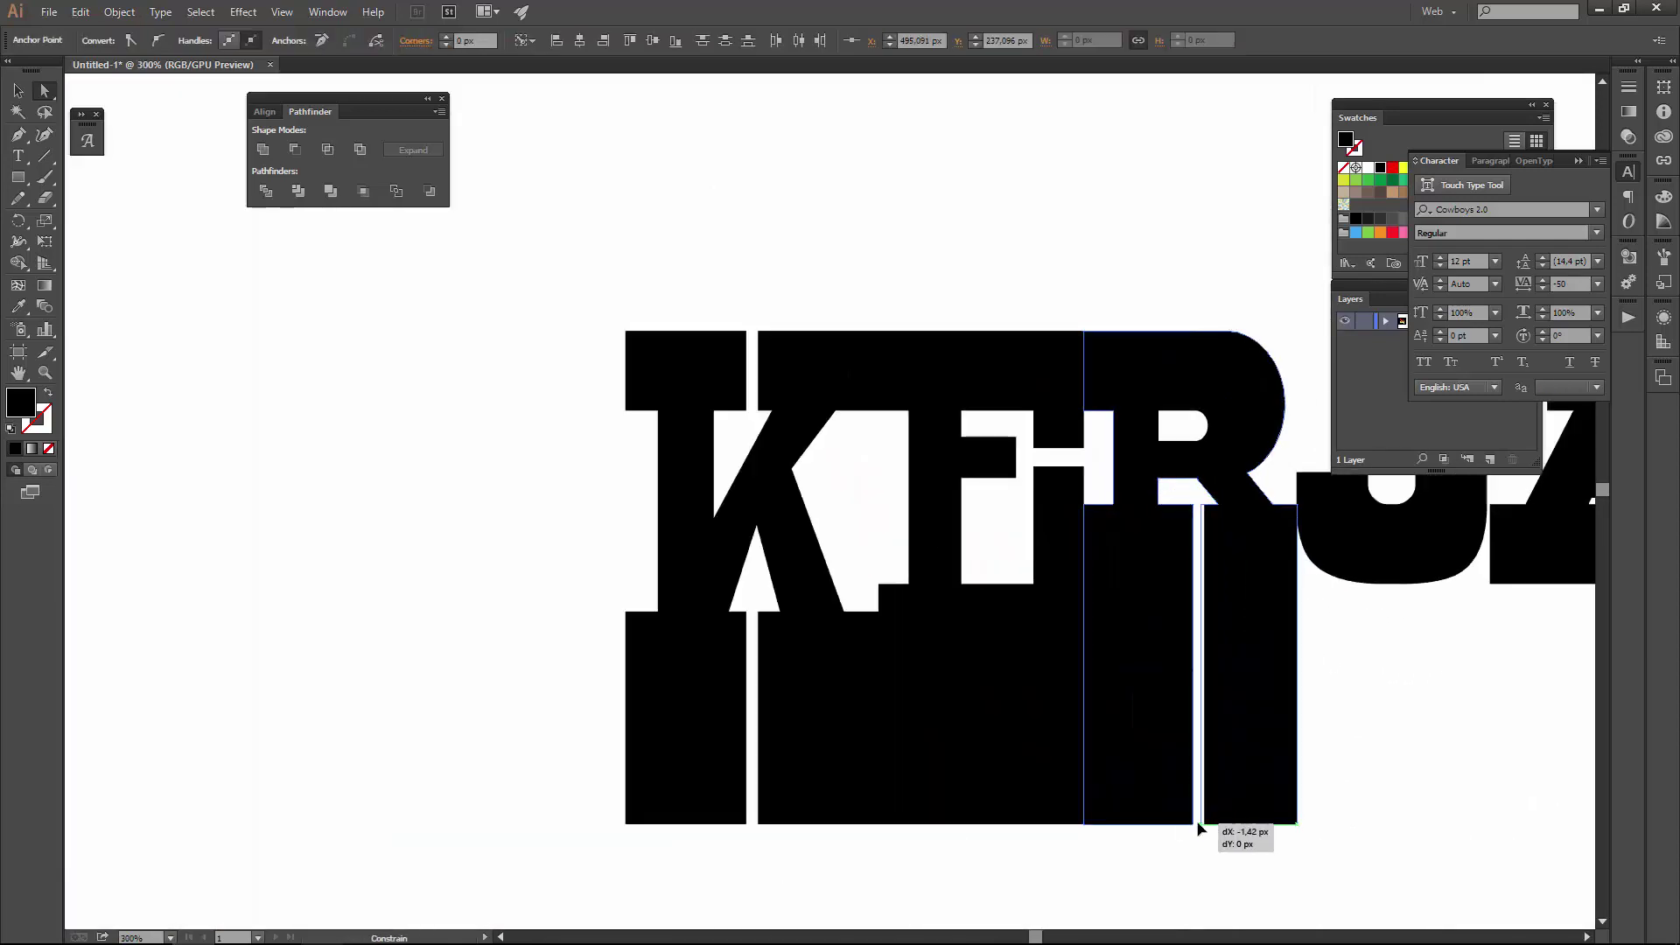
scroll(1218, 565, up, 1)
scroll(1162, 419, down, 3)
- Nudge the K's inner anchor slightly downward
key(v)
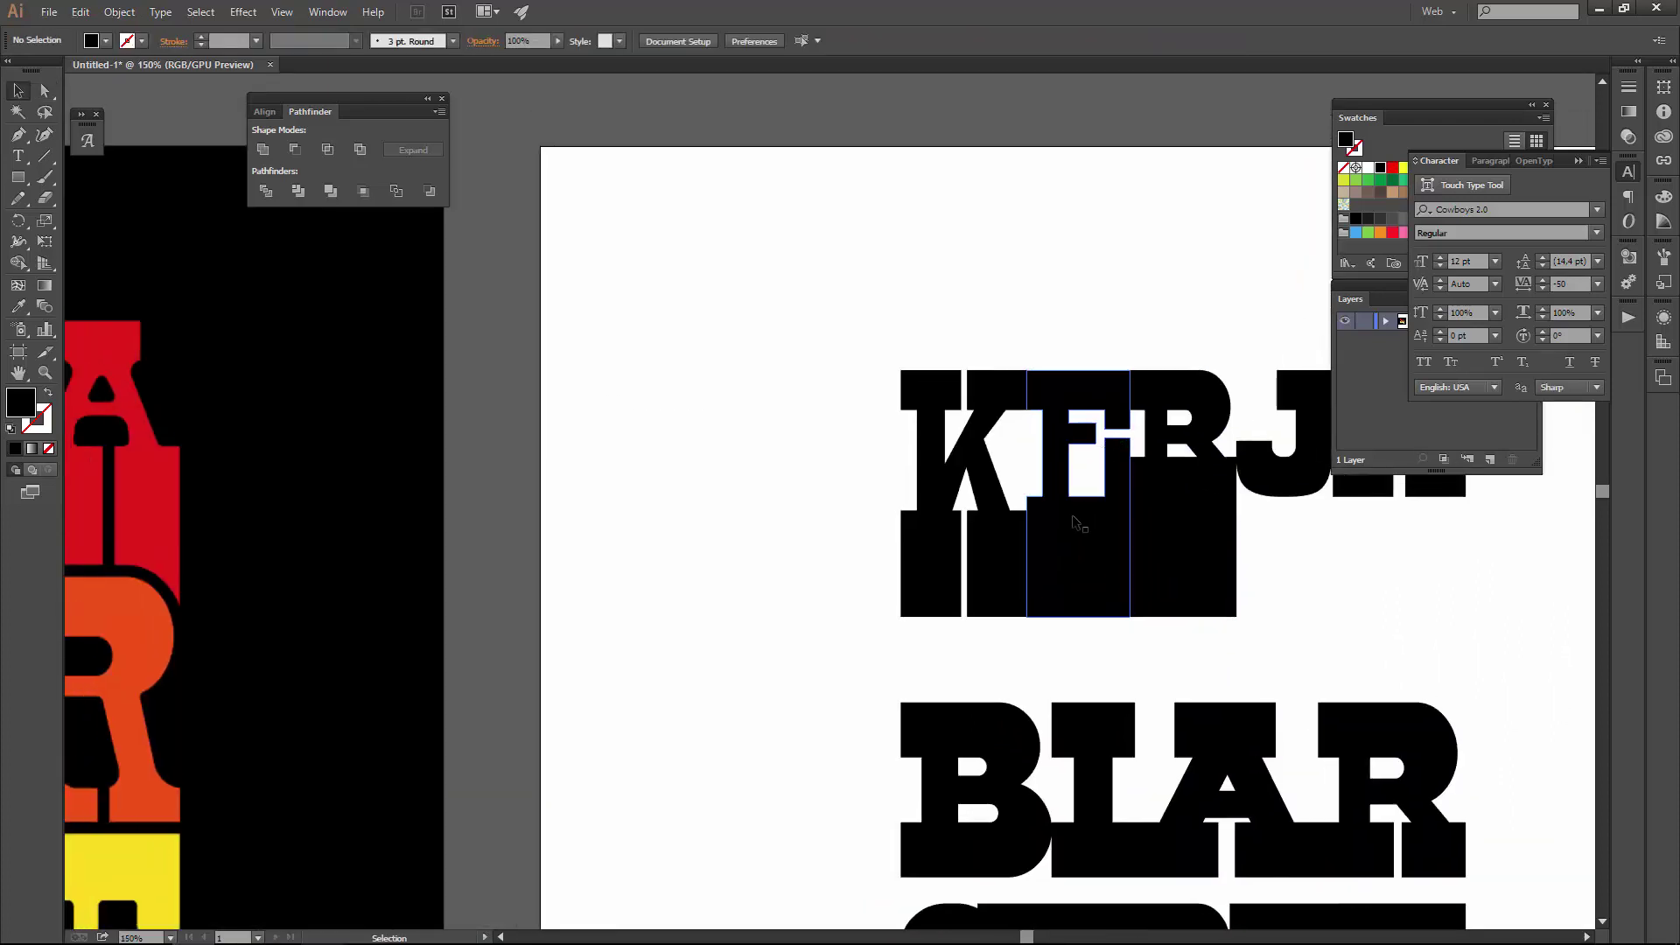
scroll(1111, 447, down, 2)
scroll(971, 463, down, 1)
scroll(910, 451, down, 1)
scroll(850, 435, up, 3)
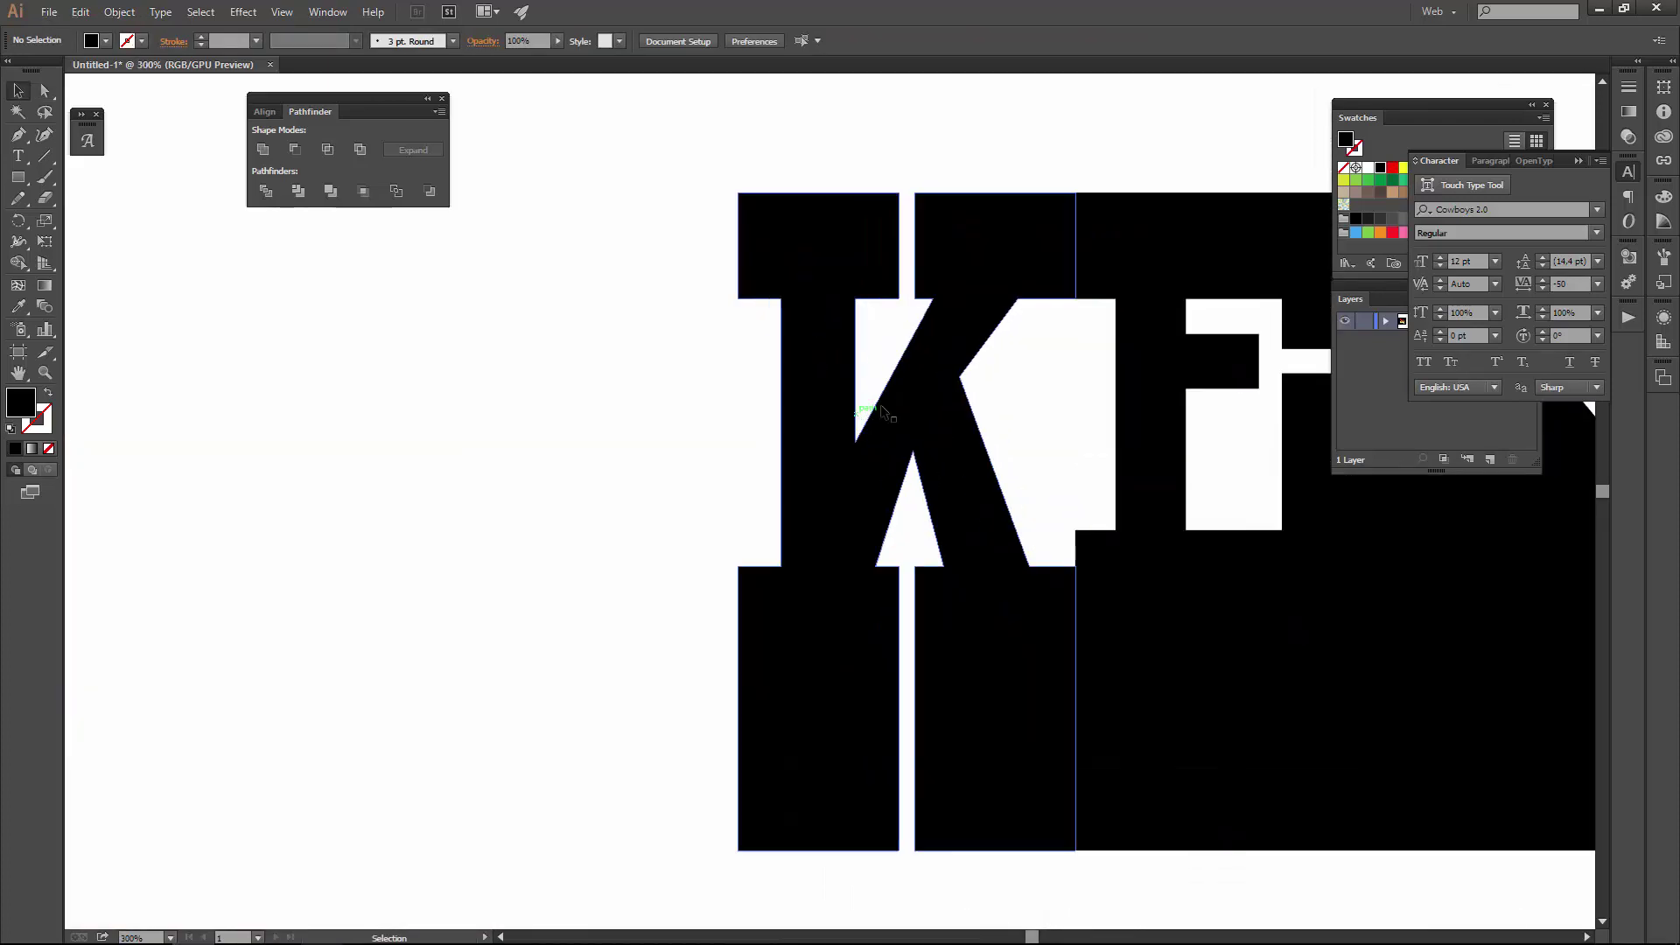
drag(960, 378, 964, 393)
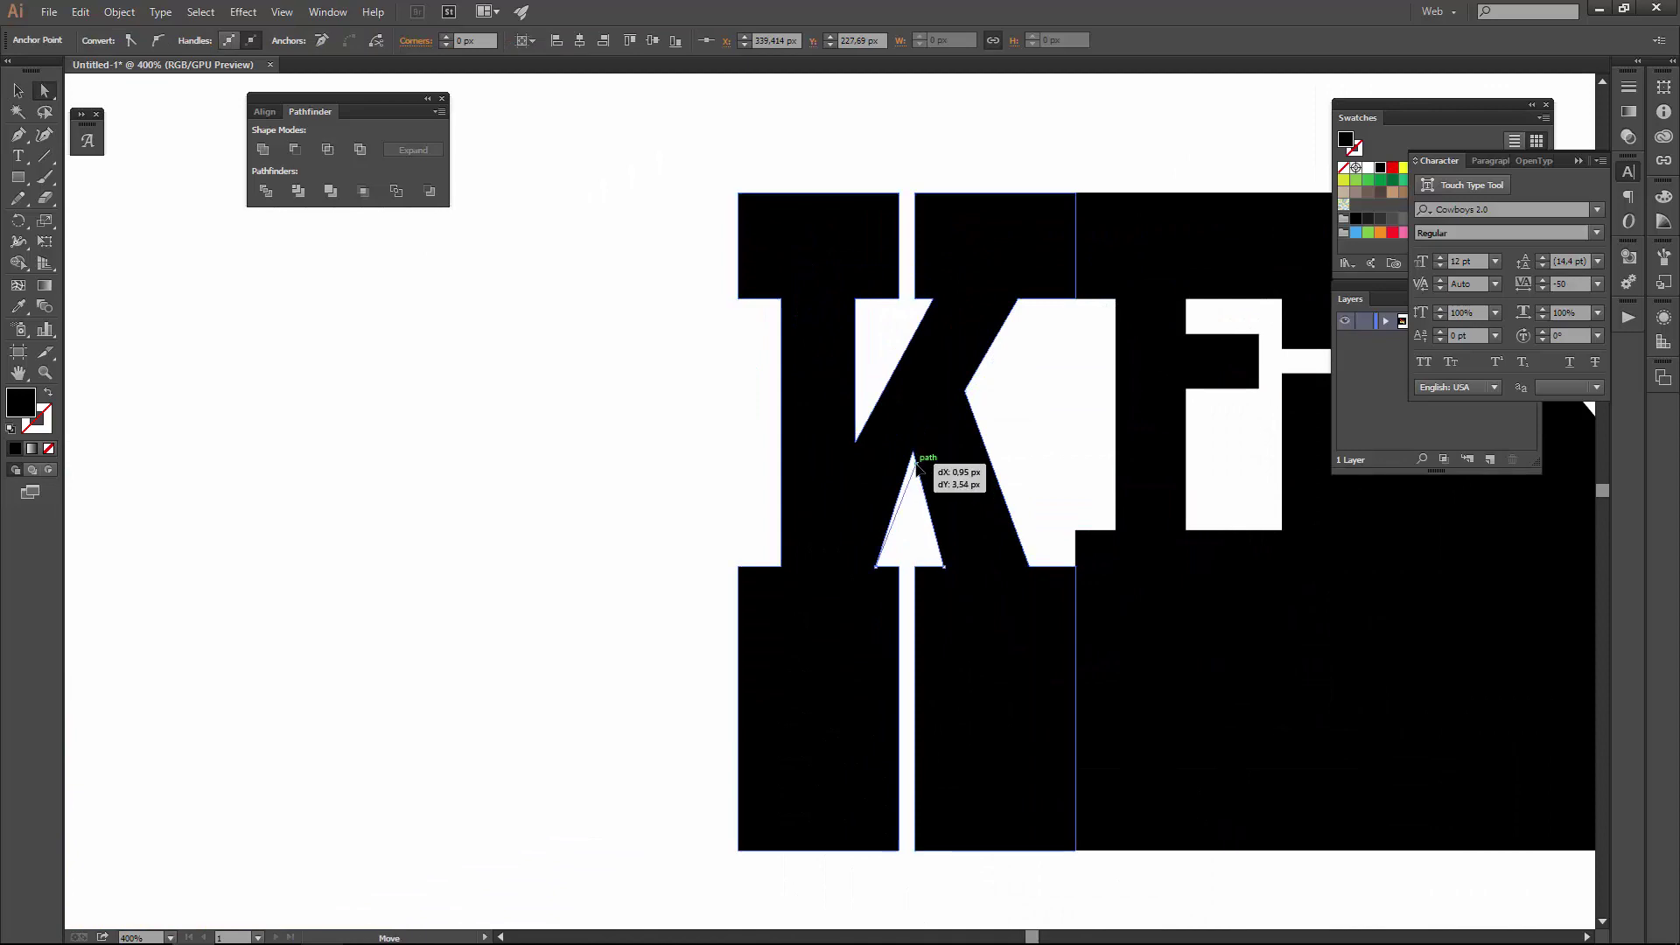
scroll(1022, 402, down, 4)
scroll(1022, 402, down, 2)
- Isolate the J of KERJA and drag its lower anchors down into the block below
scroll(1159, 433, up, 4)
key(v)
click(1159, 433)
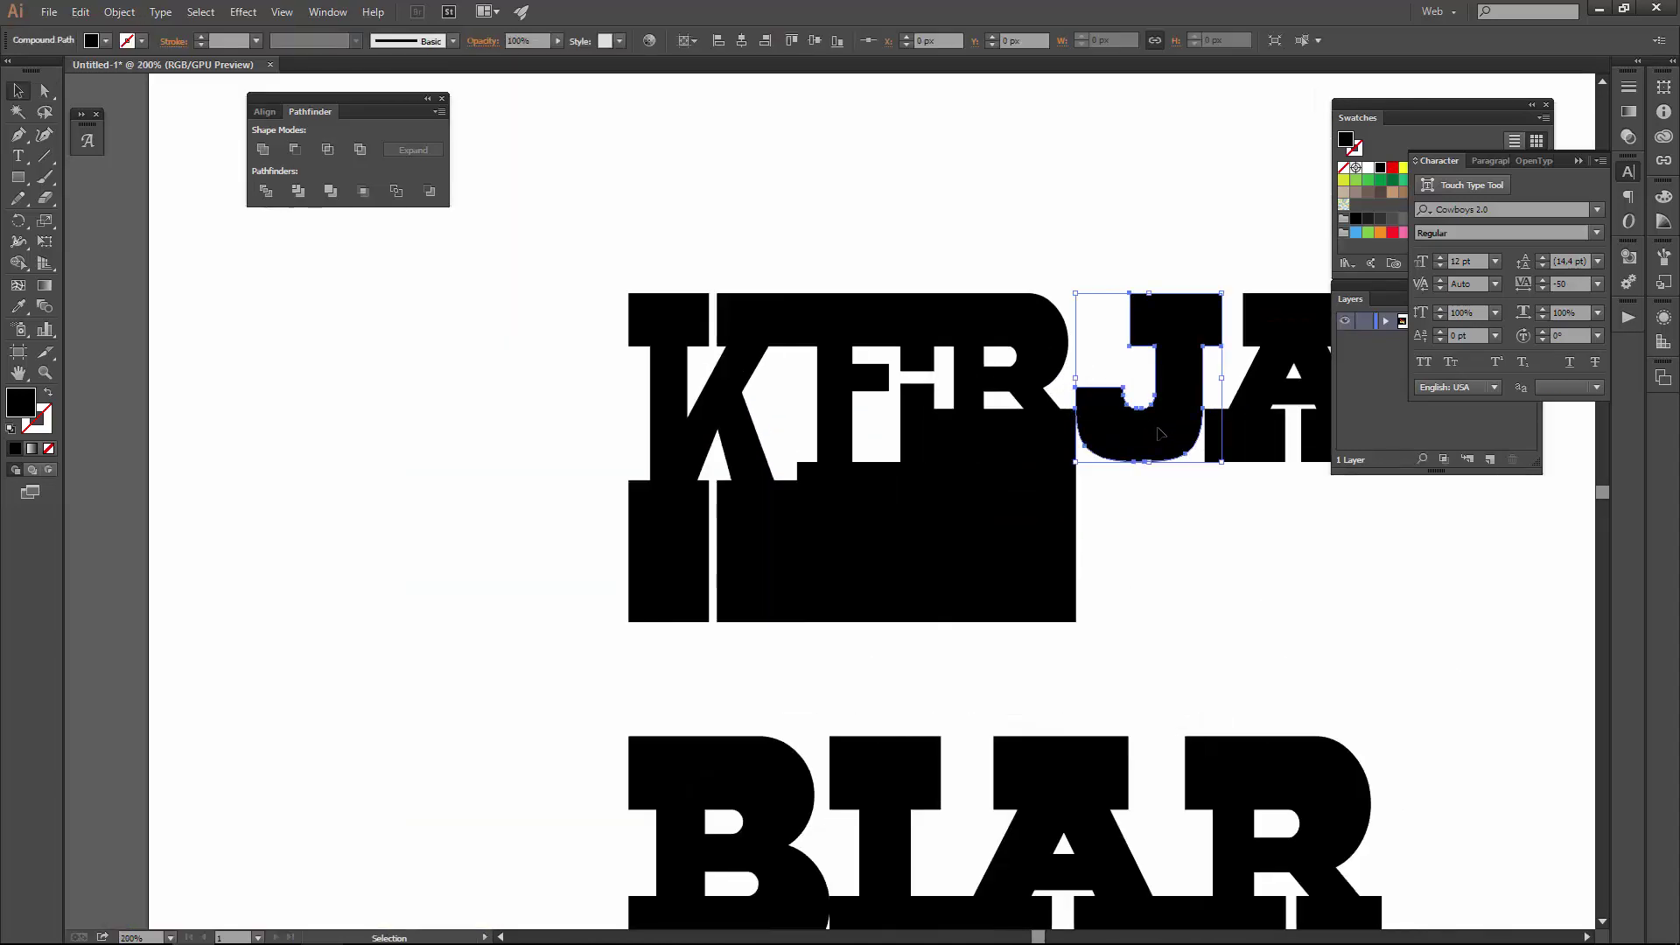
double_click(1159, 433)
key(a)
drag(1201, 412, 1201, 573)
double_click(1267, 541)
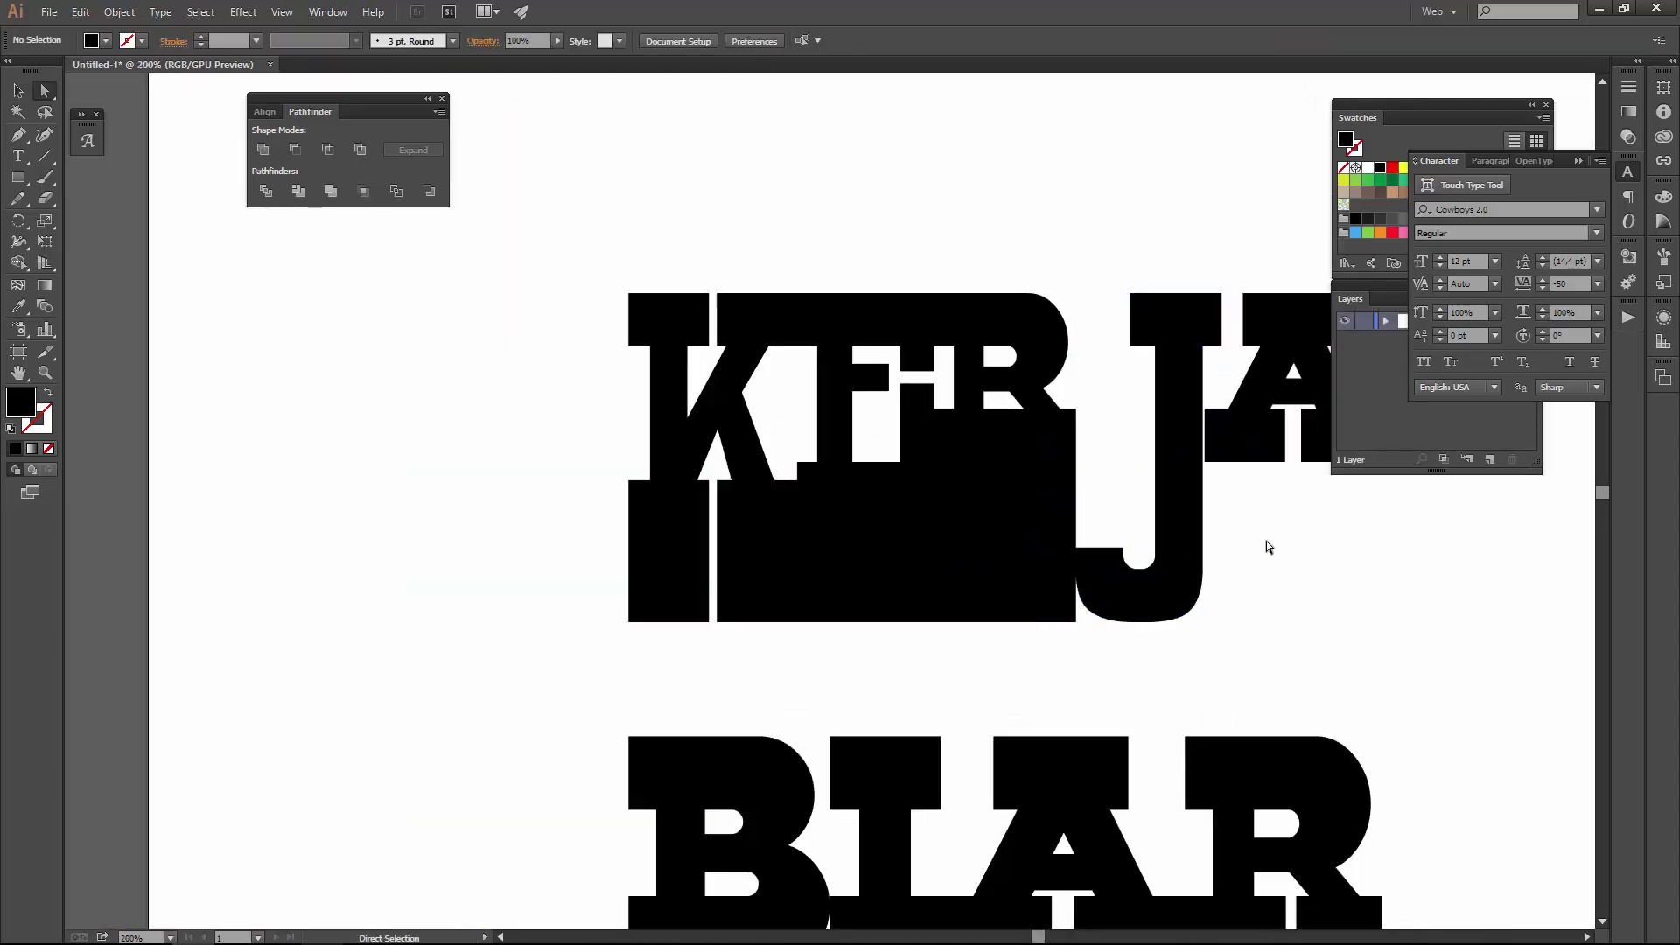
scroll(1267, 540, down, 3)
scroll(1267, 541, up, 3)
- Refine the J's shape, raising its lower and inner corner anchors and aligning its top-left corner
double_click(1159, 420)
mouse_move(1100, 558)
mouse_down()
mouse_move(1100, 494)
mouse_move(1149, 504)
mouse_up()
scroll(1100, 493, down, 3)
scroll(1074, 475, up, 4)
drag(1141, 497, 1142, 388)
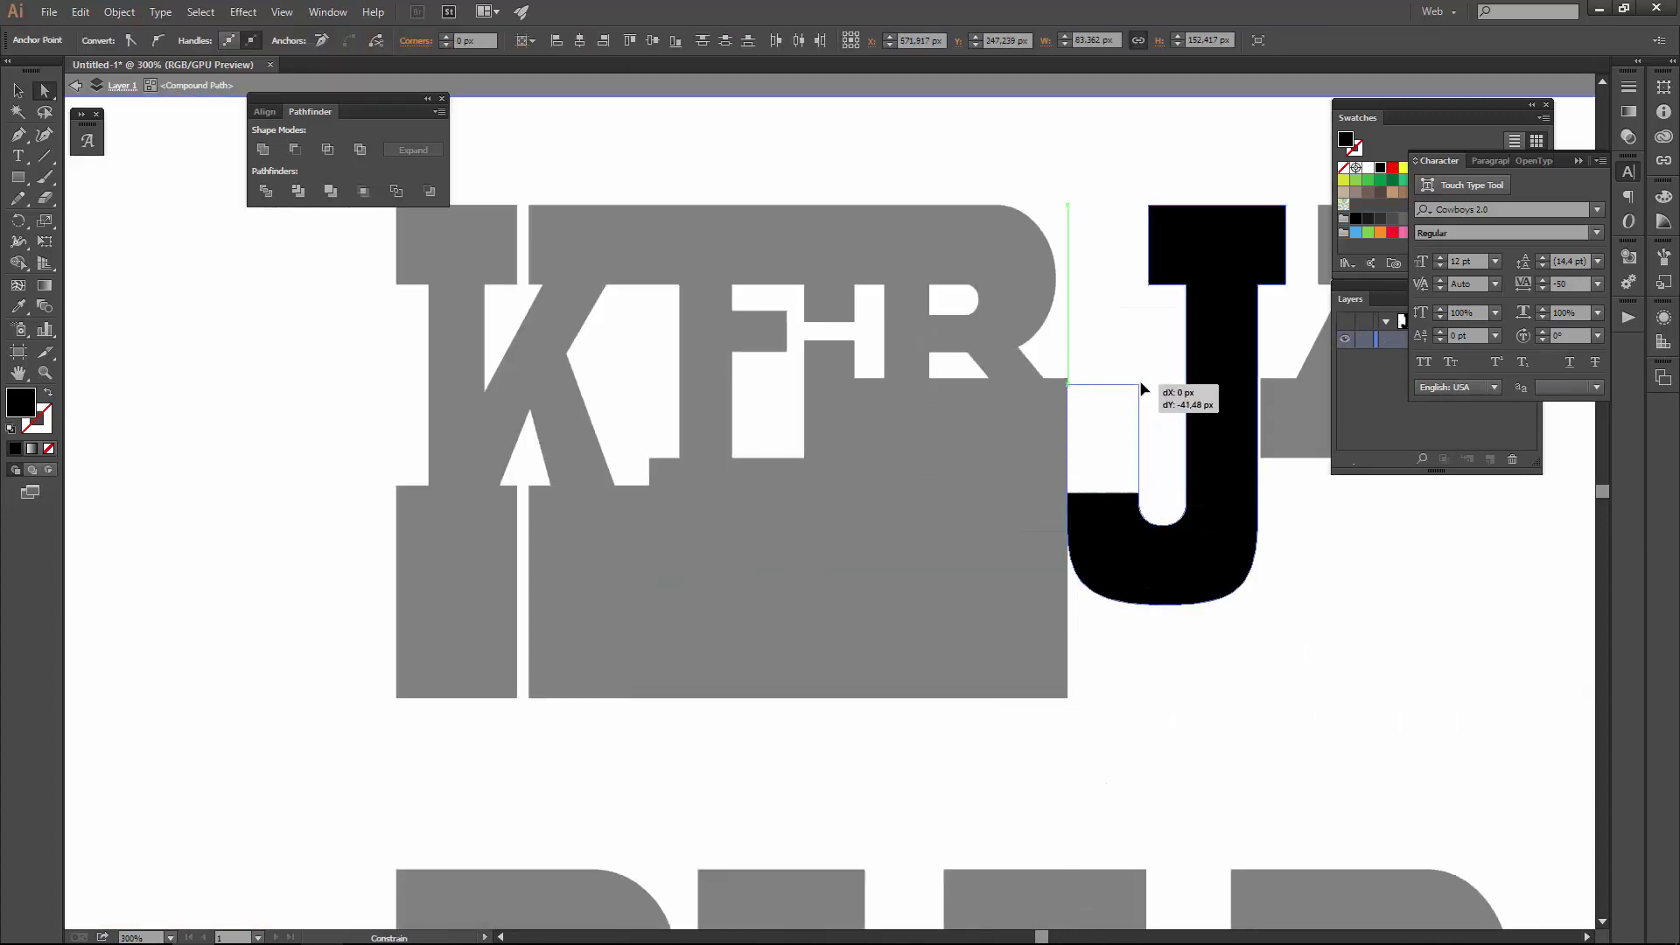
scroll(1132, 344, up, 4)
scroll(1084, 439, up, 3)
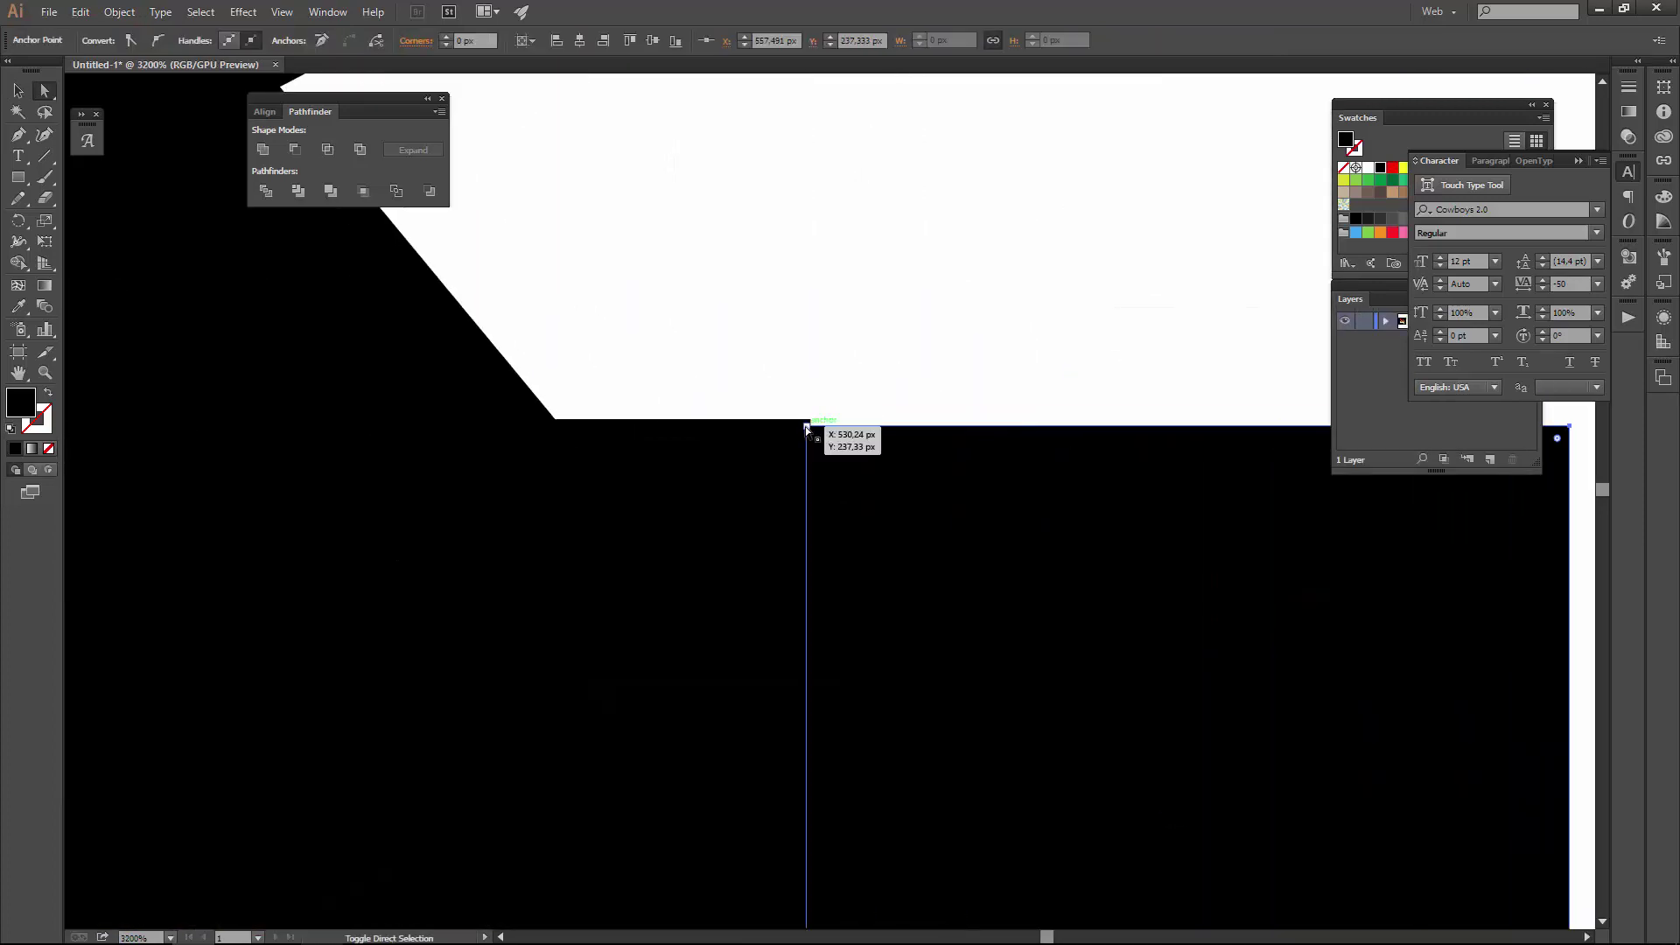
drag(806, 423, 807, 424)
scroll(892, 349, down, 6)
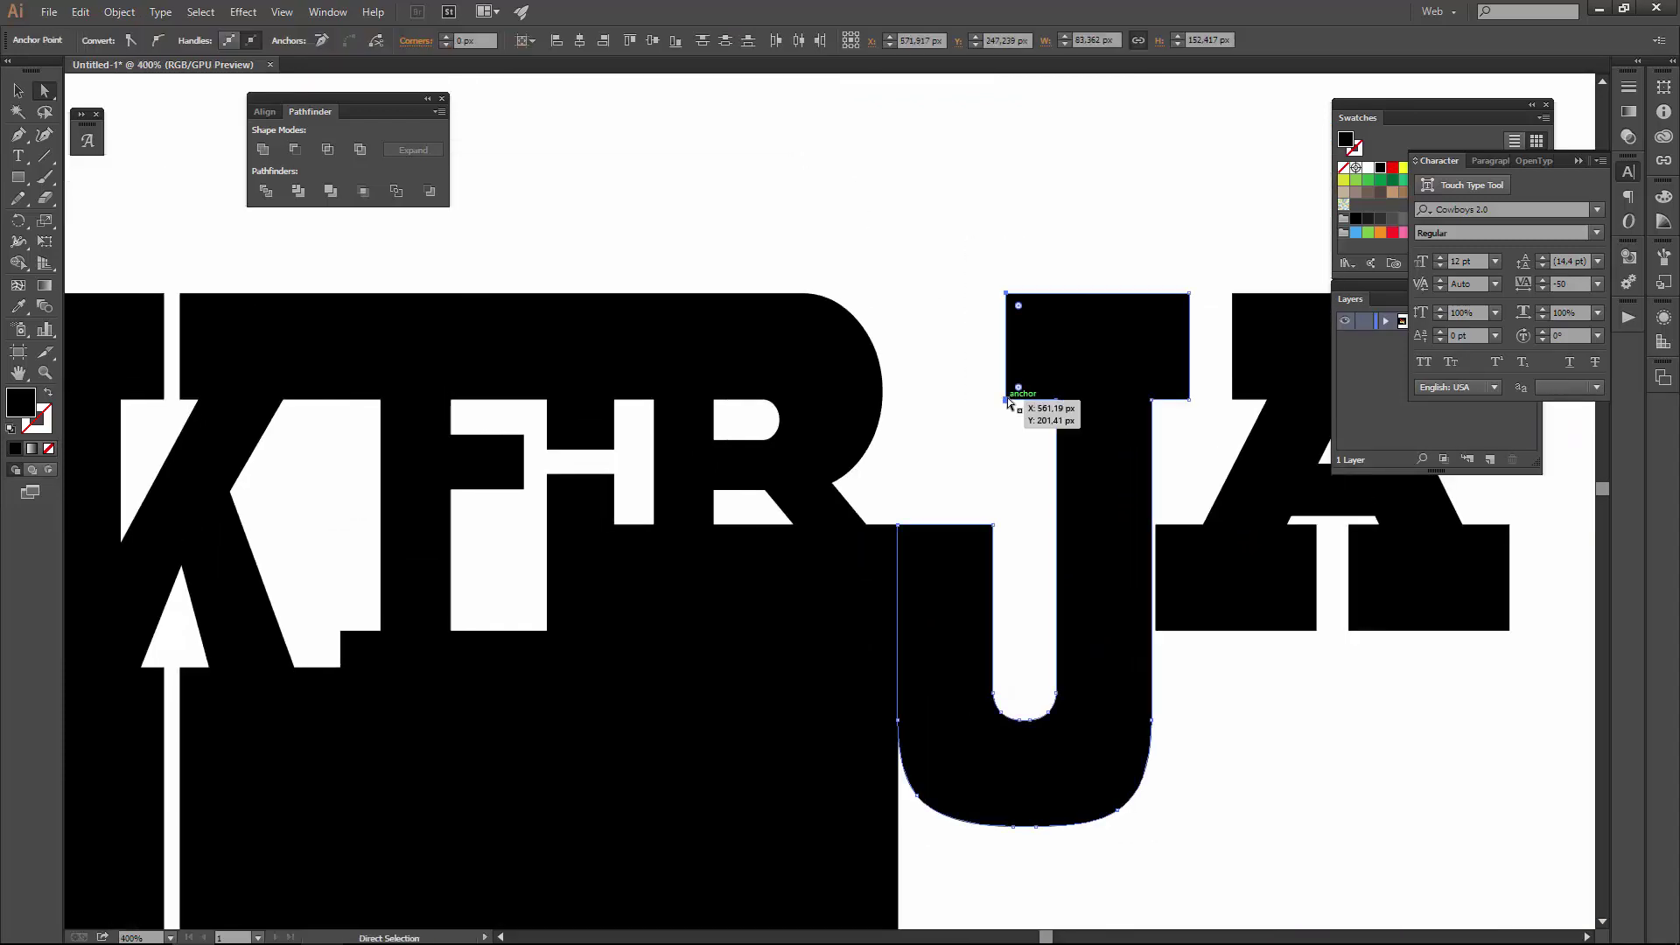
drag(1006, 412, 803, 421)
- Line the A up with the J and pull the A's base anchors downward
key(v)
click(1143, 581)
scroll(1143, 586, up, 2)
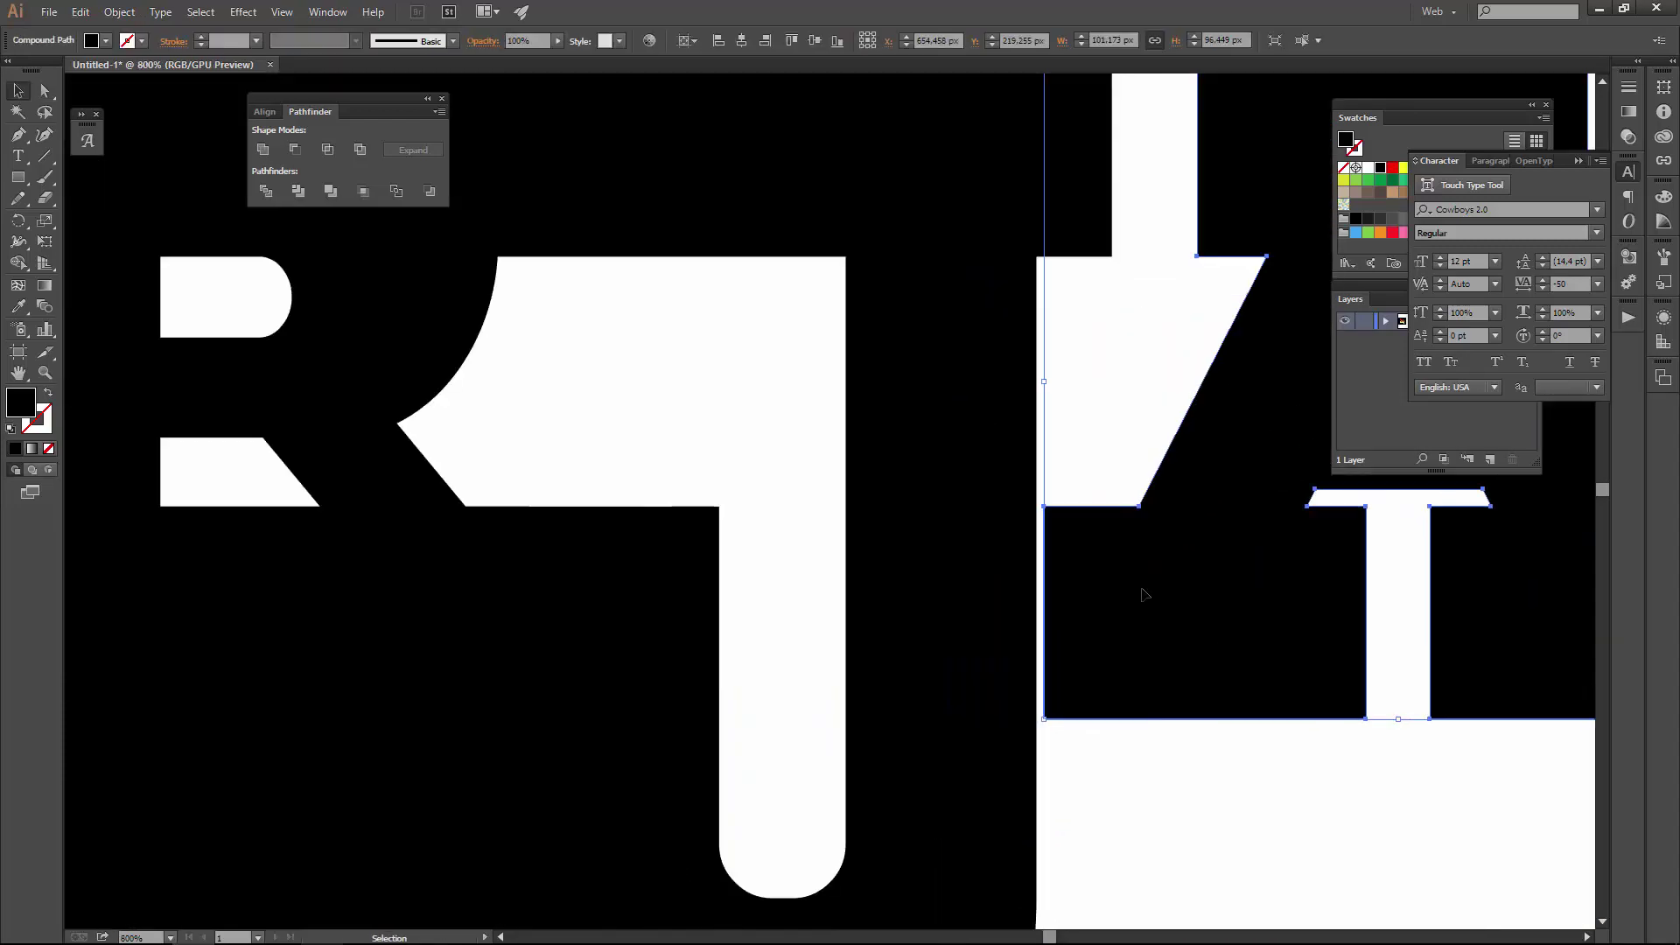
drag(1135, 593, 1134, 593)
scroll(1087, 551, down, 2)
key(a)
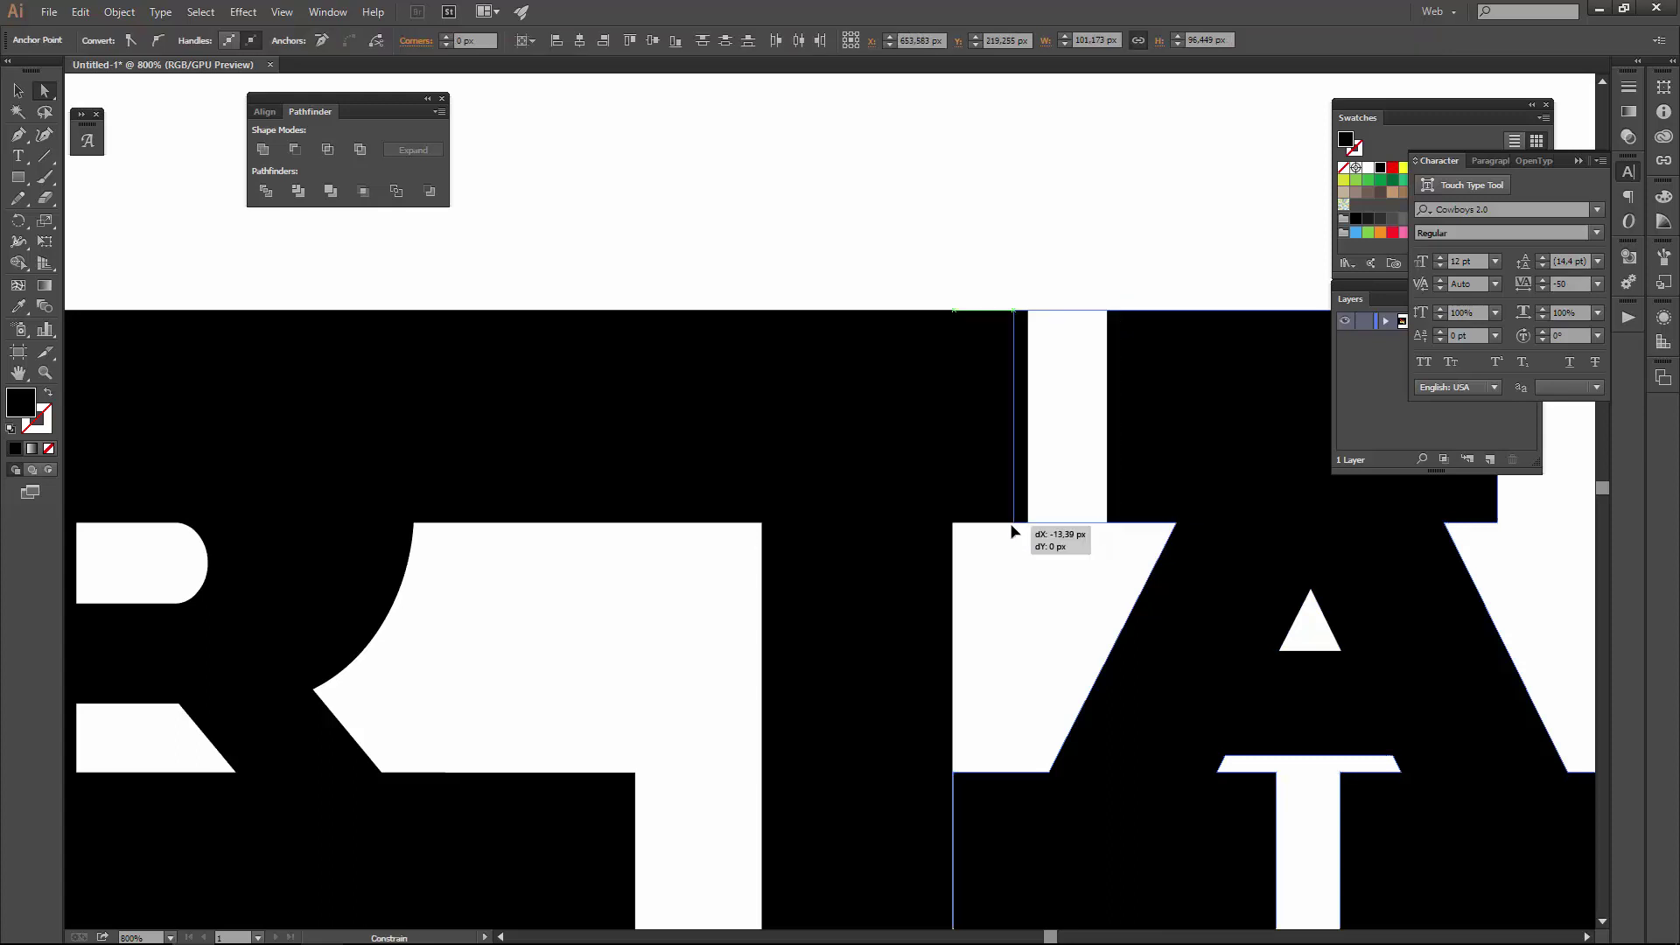
scroll(1038, 533, down, 2)
scroll(1038, 533, down, 1)
scroll(1233, 544, down, 1)
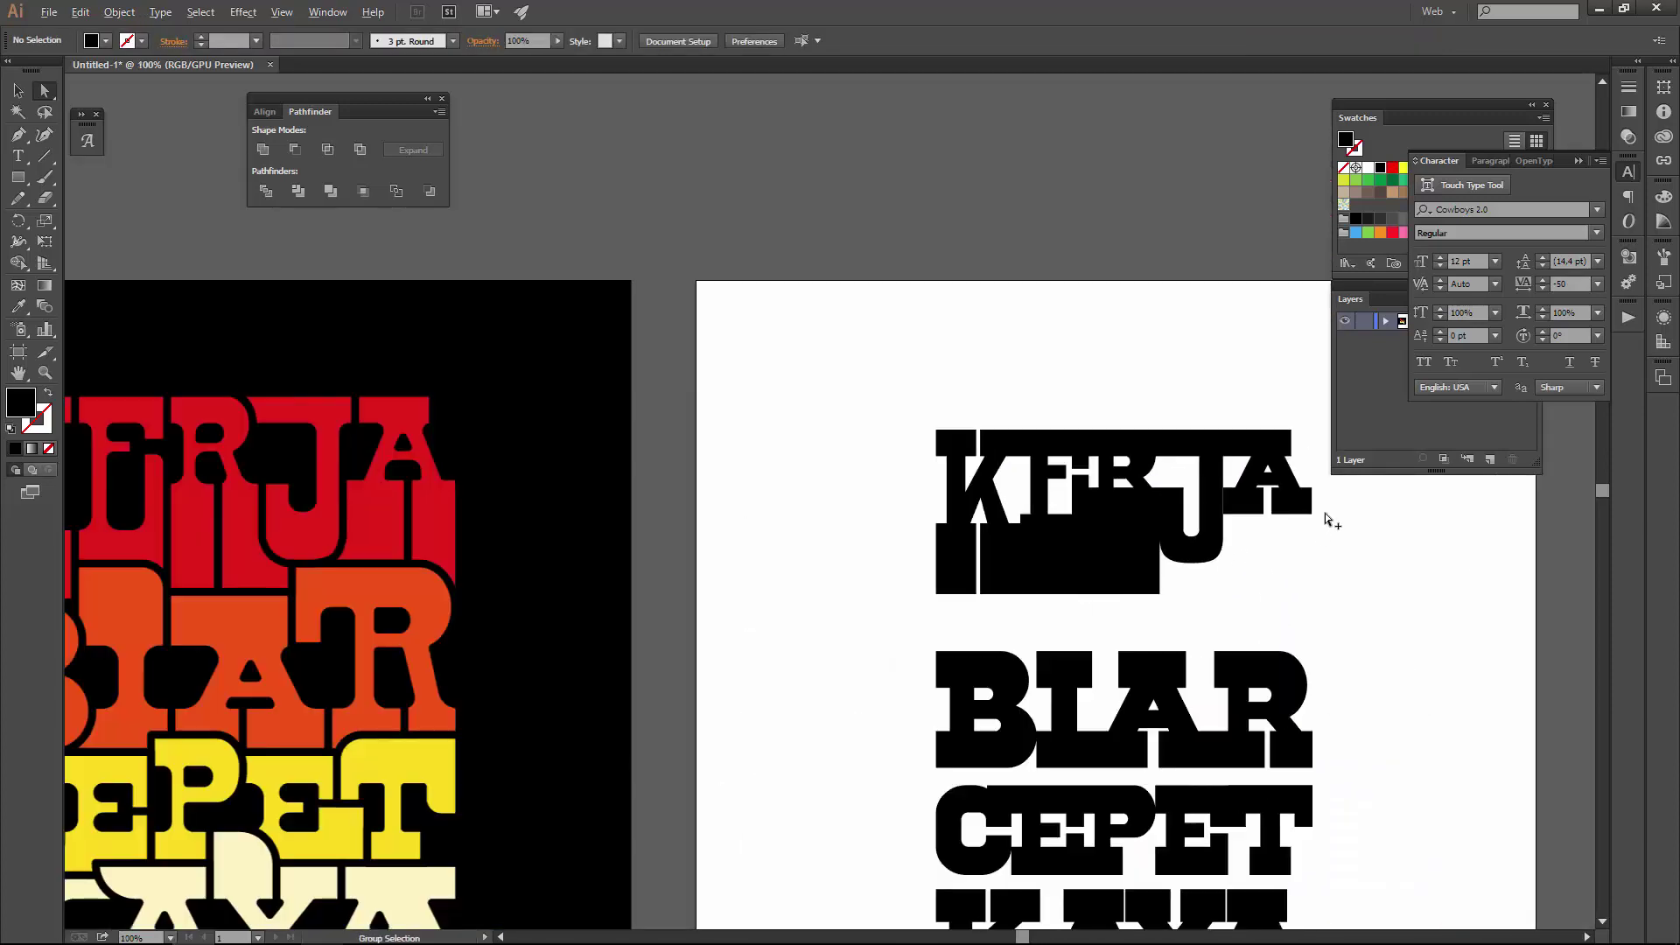
scroll(1324, 513, up, 3)
scroll(1006, 464, up, 2)
drag(1337, 581, 756, 391)
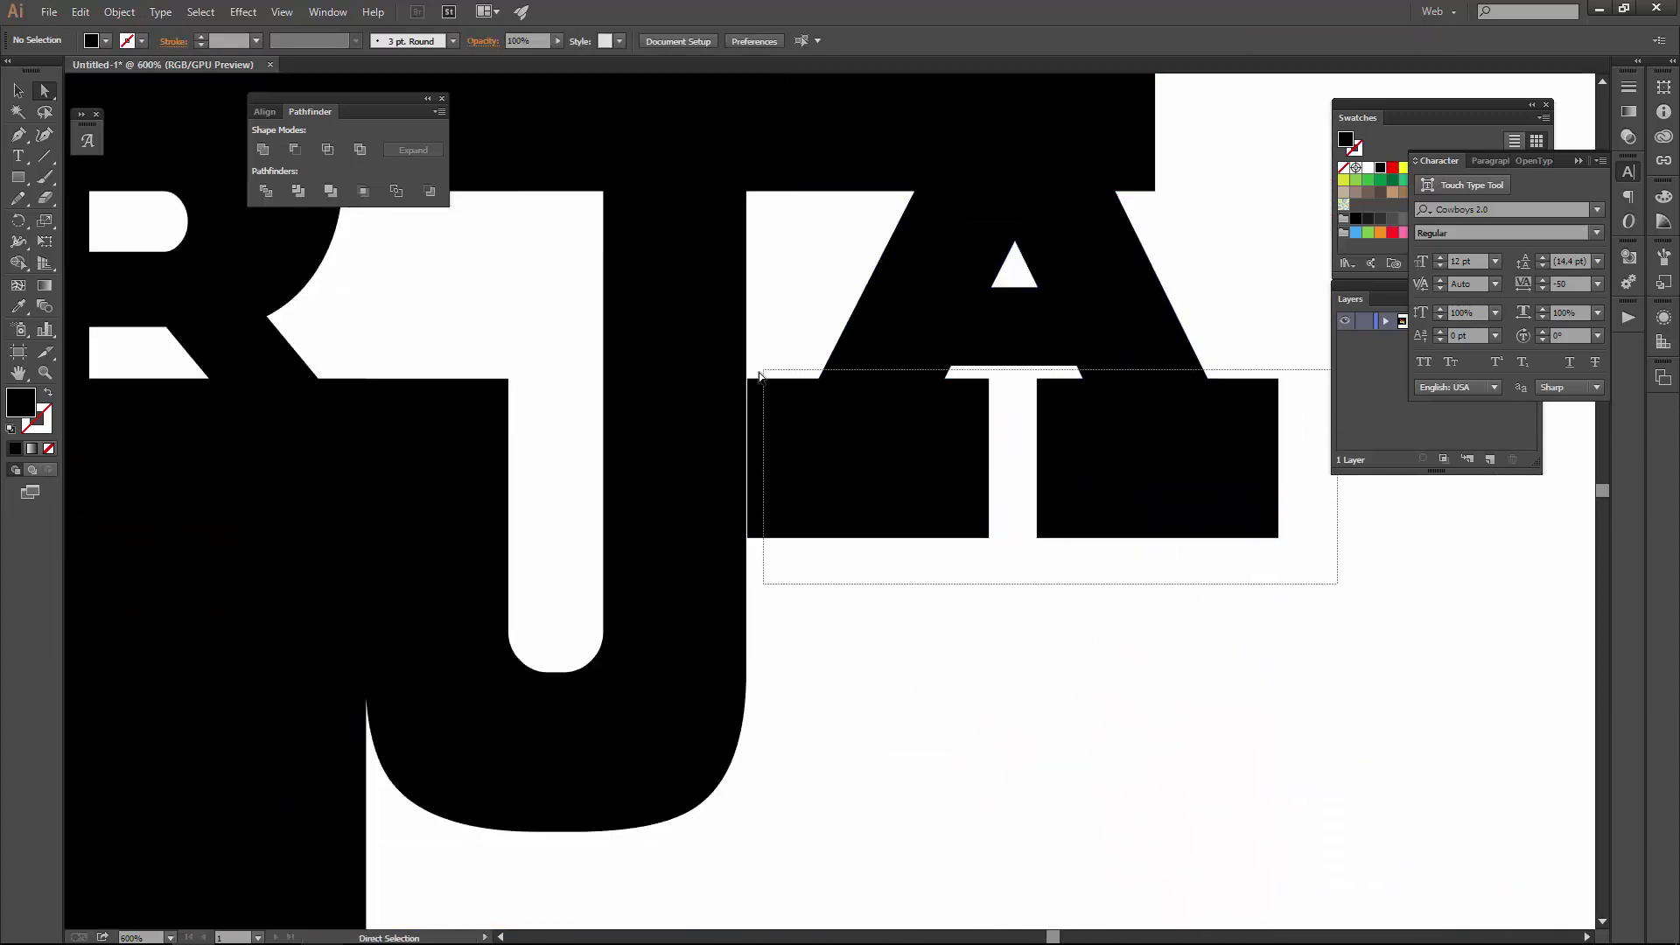
drag(748, 547, 766, 612)
scroll(881, 418, down, 1)
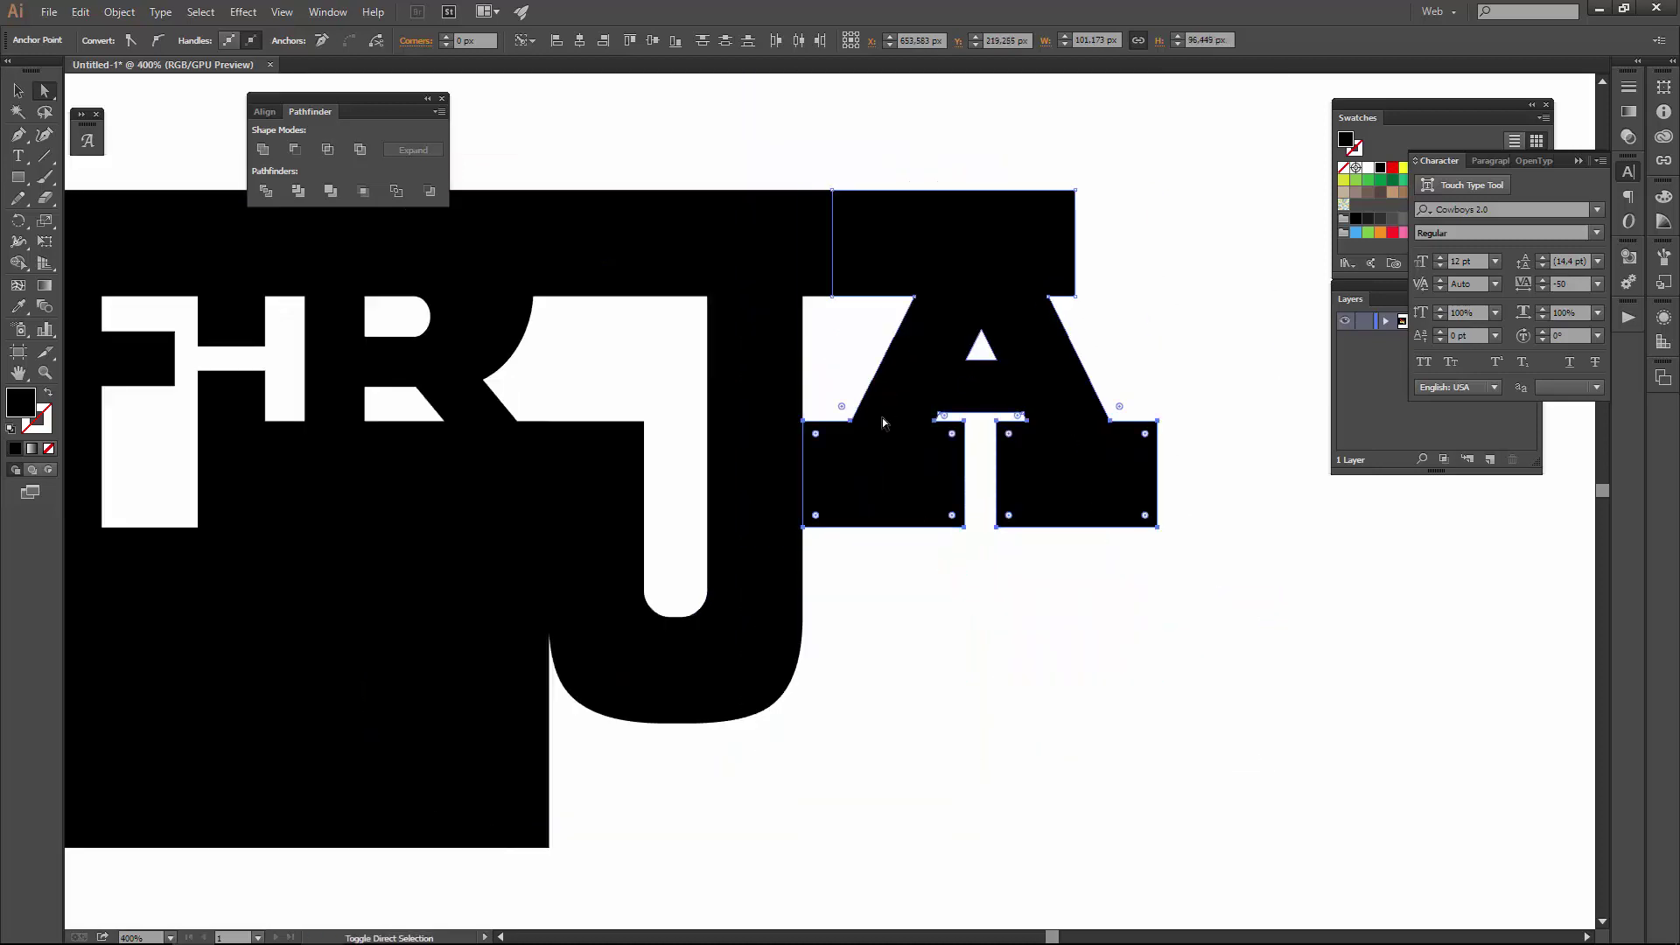
- Lengthen the A's base pieces further down into solid blocks
click(956, 533)
scroll(940, 420, up, 2)
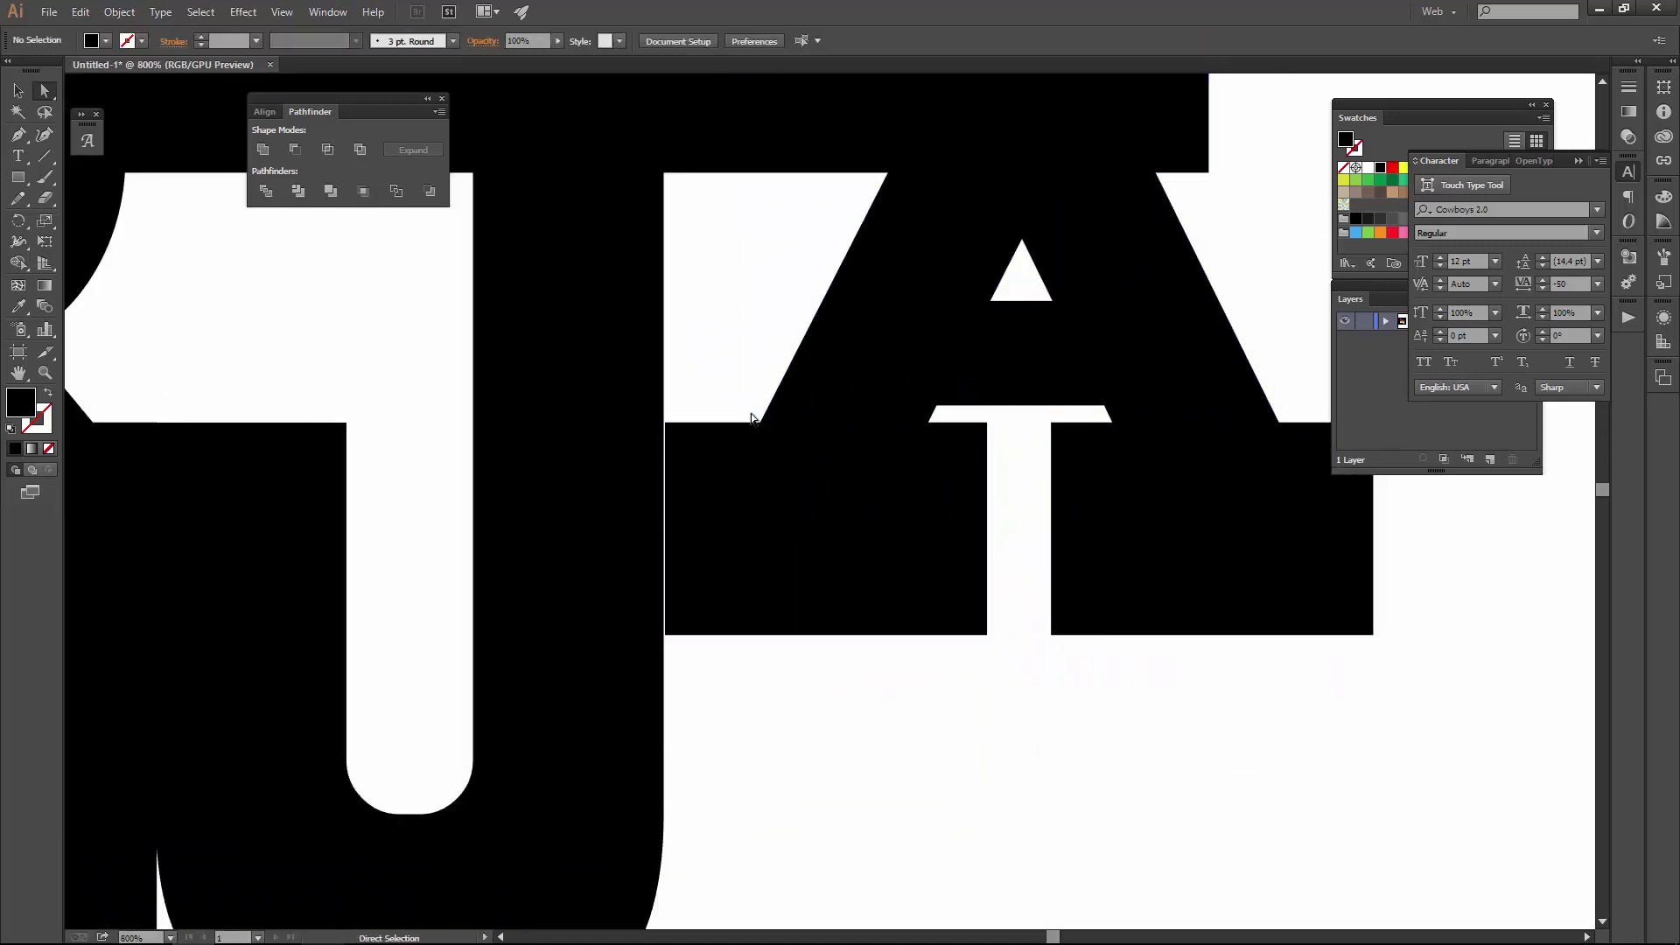
scroll(931, 425, up, 2)
scroll(931, 425, down, 5)
drag(1116, 544, 828, 501)
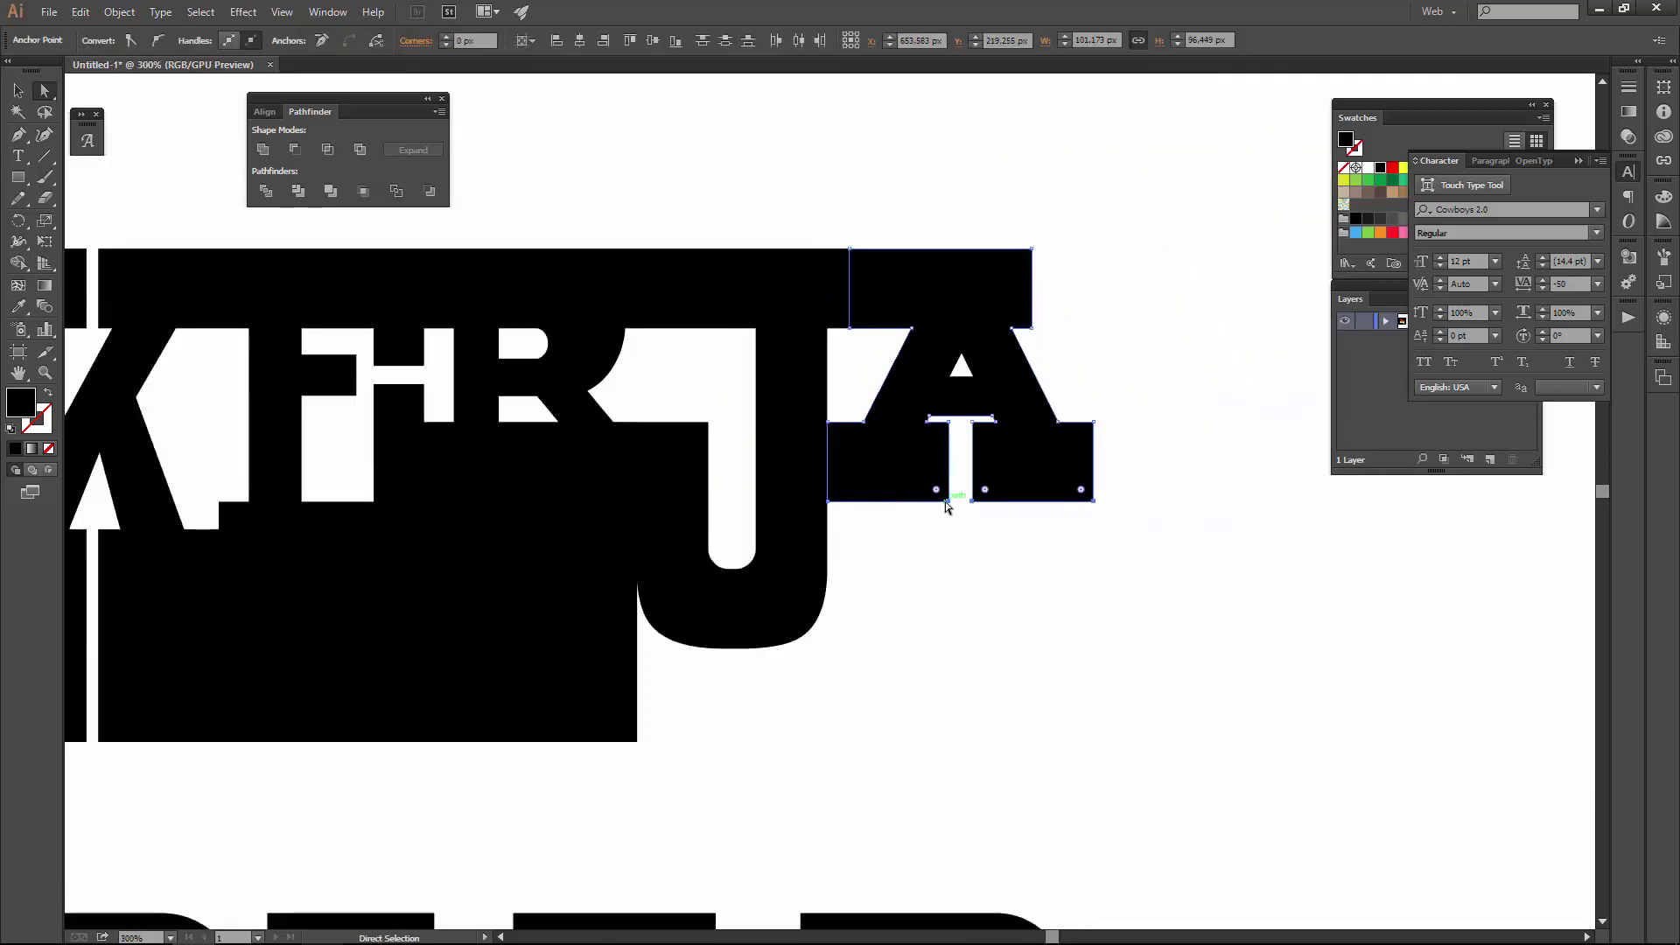
drag(946, 505, 946, 584)
scroll(898, 550, down, 3)
- Adjust the A's base edge height and shift the crossbar's upper-left corner right
click(1004, 551)
scroll(1010, 550, down, 1)
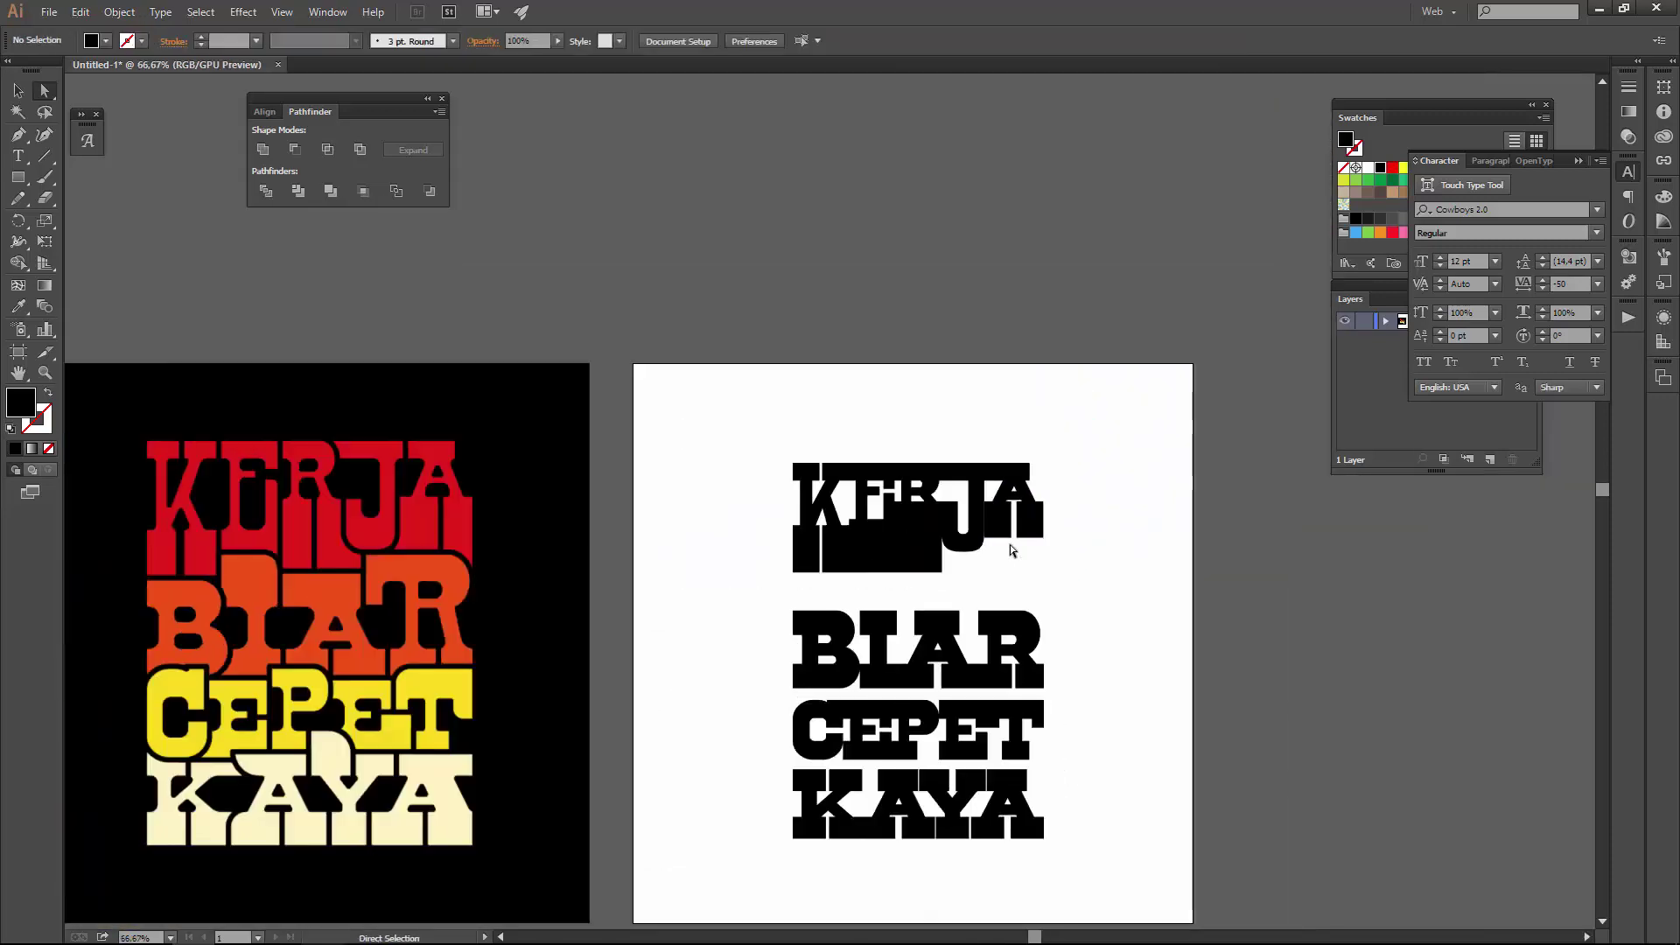
scroll(1012, 549, up, 4)
scroll(1003, 528, up, 3)
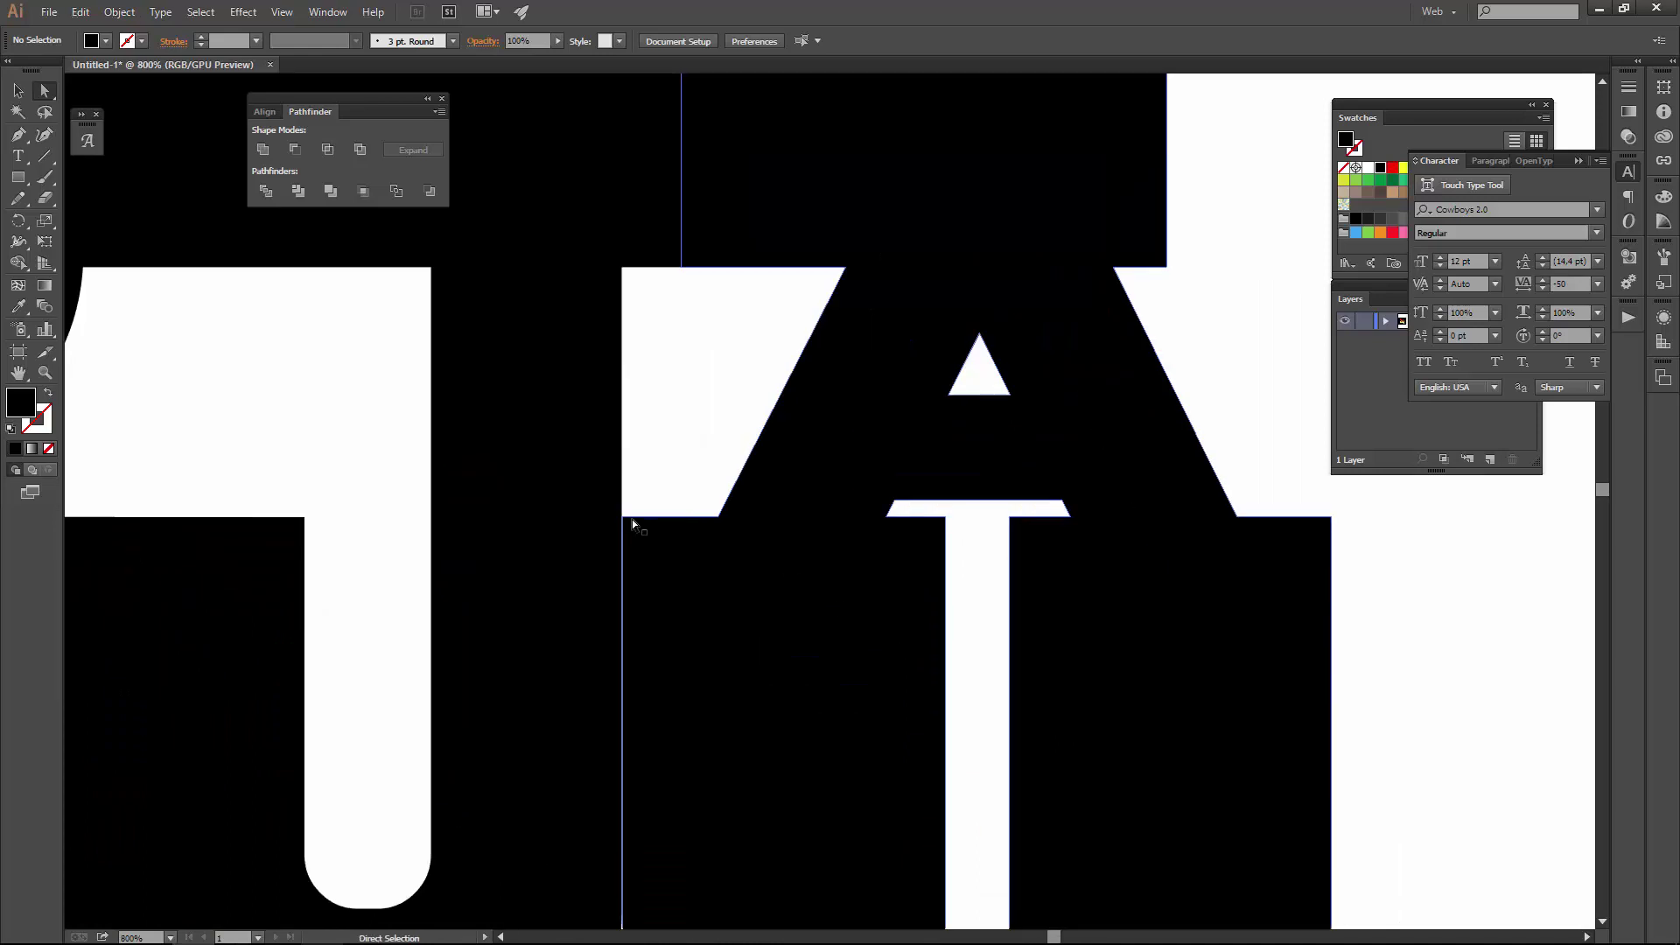
click(715, 517)
drag(1104, 554, 1105, 554)
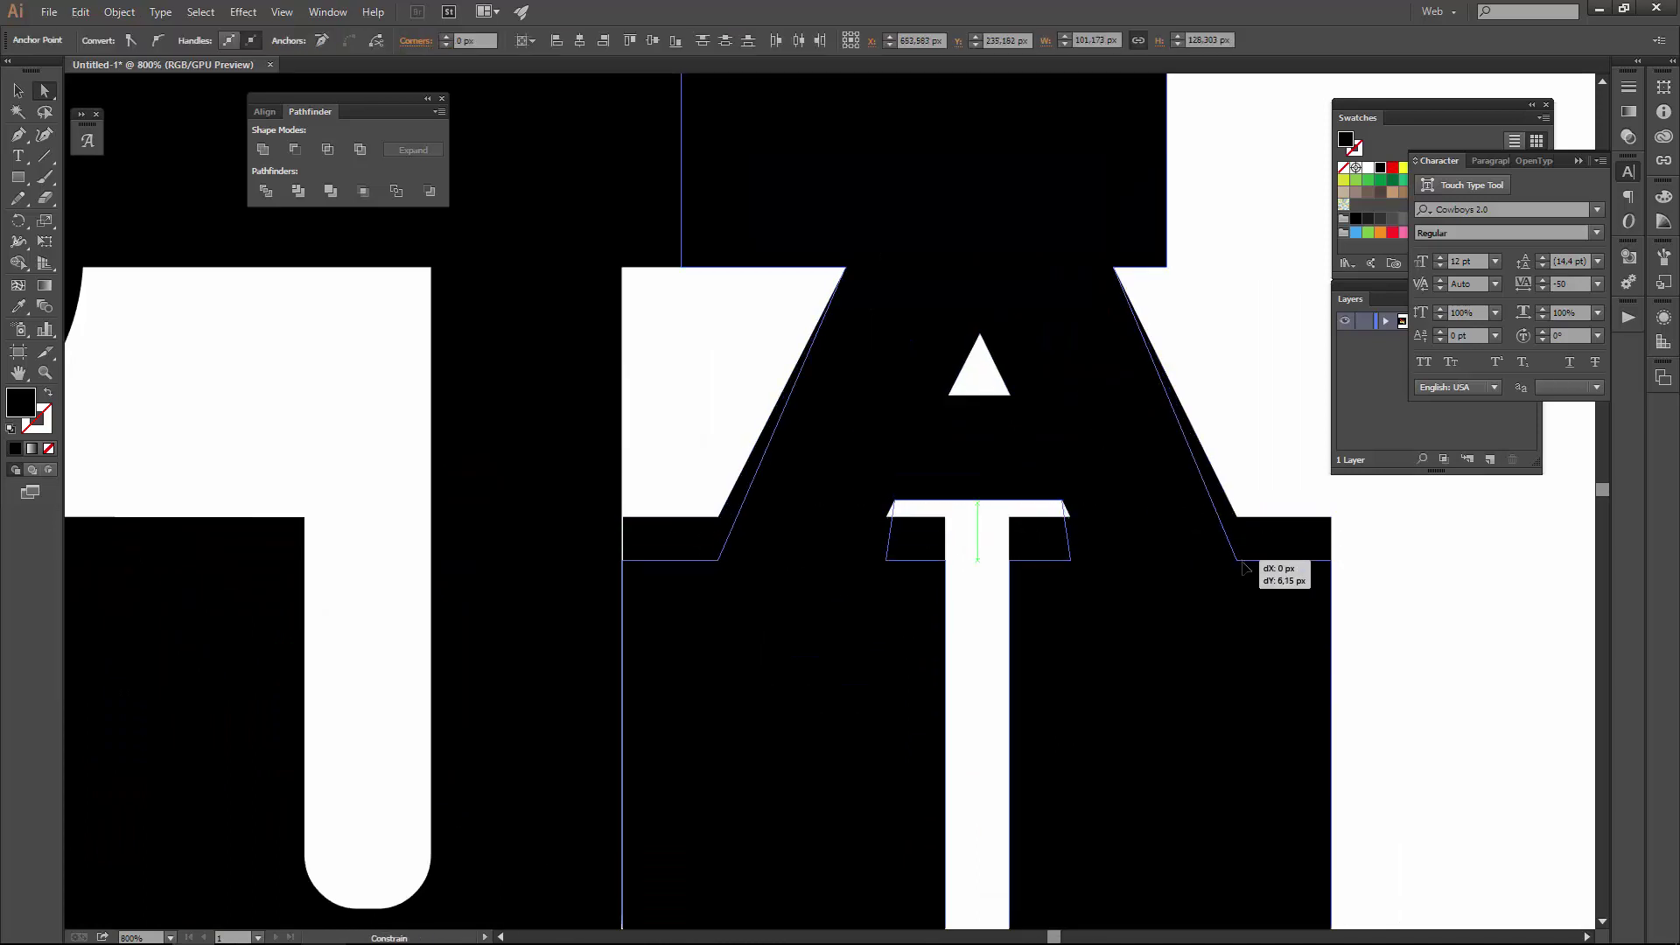
scroll(929, 507, down, 1)
drag(929, 507, 1043, 509)
scroll(1195, 397, up, 2)
scroll(1195, 397, down, 6)
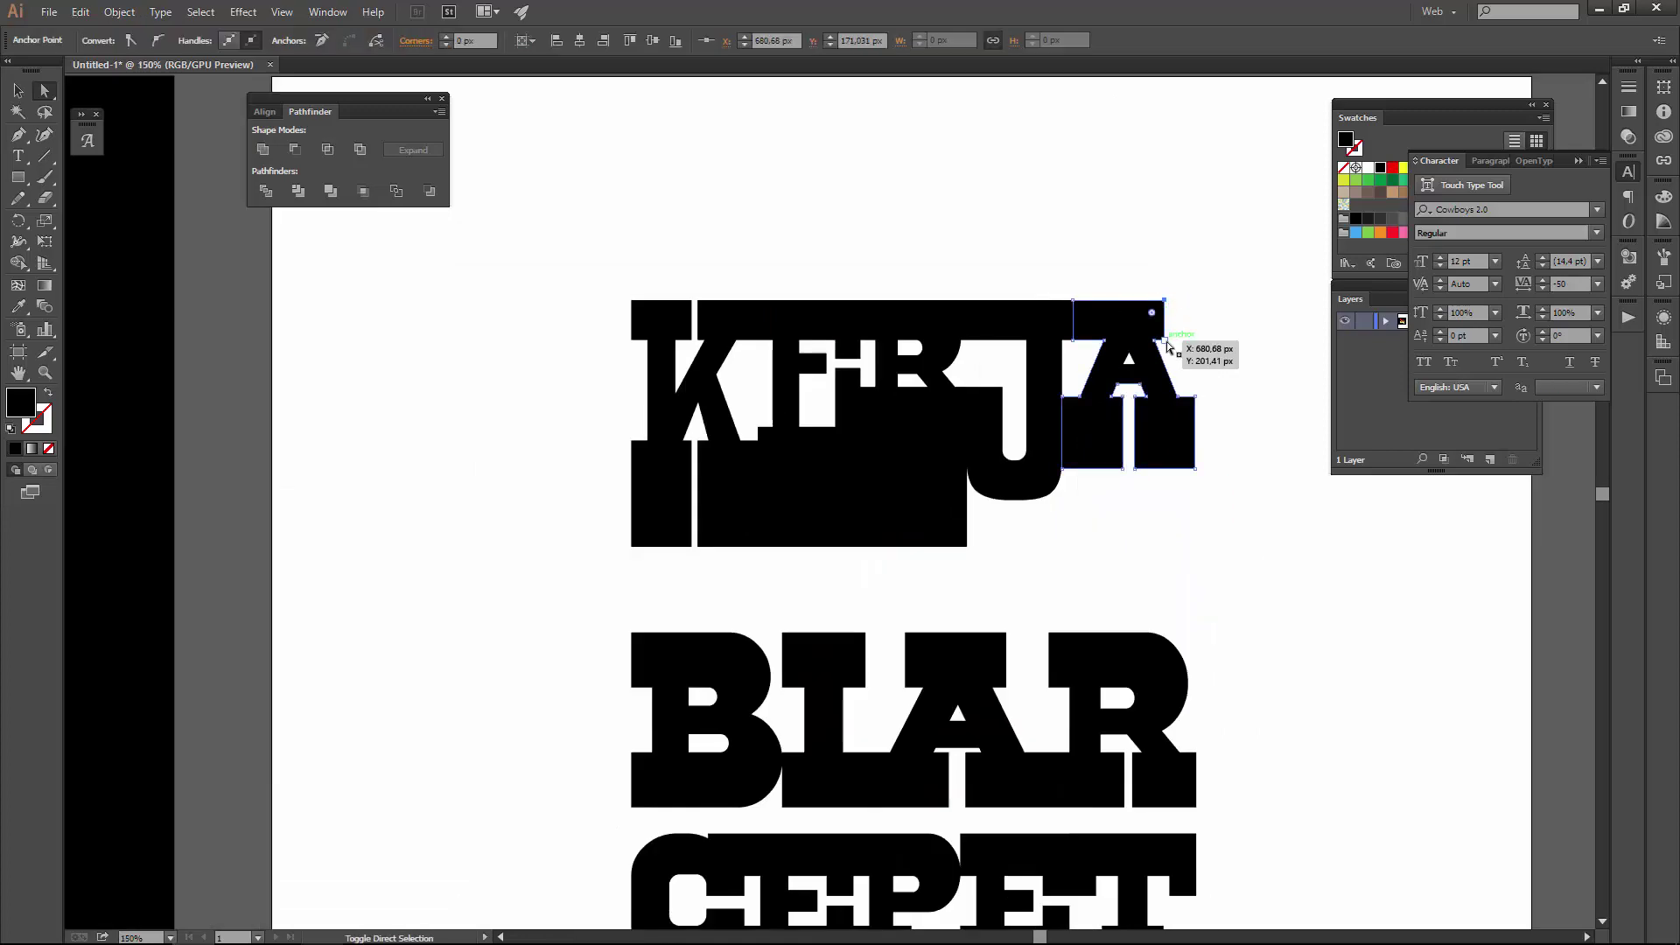
scroll(1181, 351, down, 3)
scroll(1186, 354, up, 3)
scroll(1225, 350, up, 1)
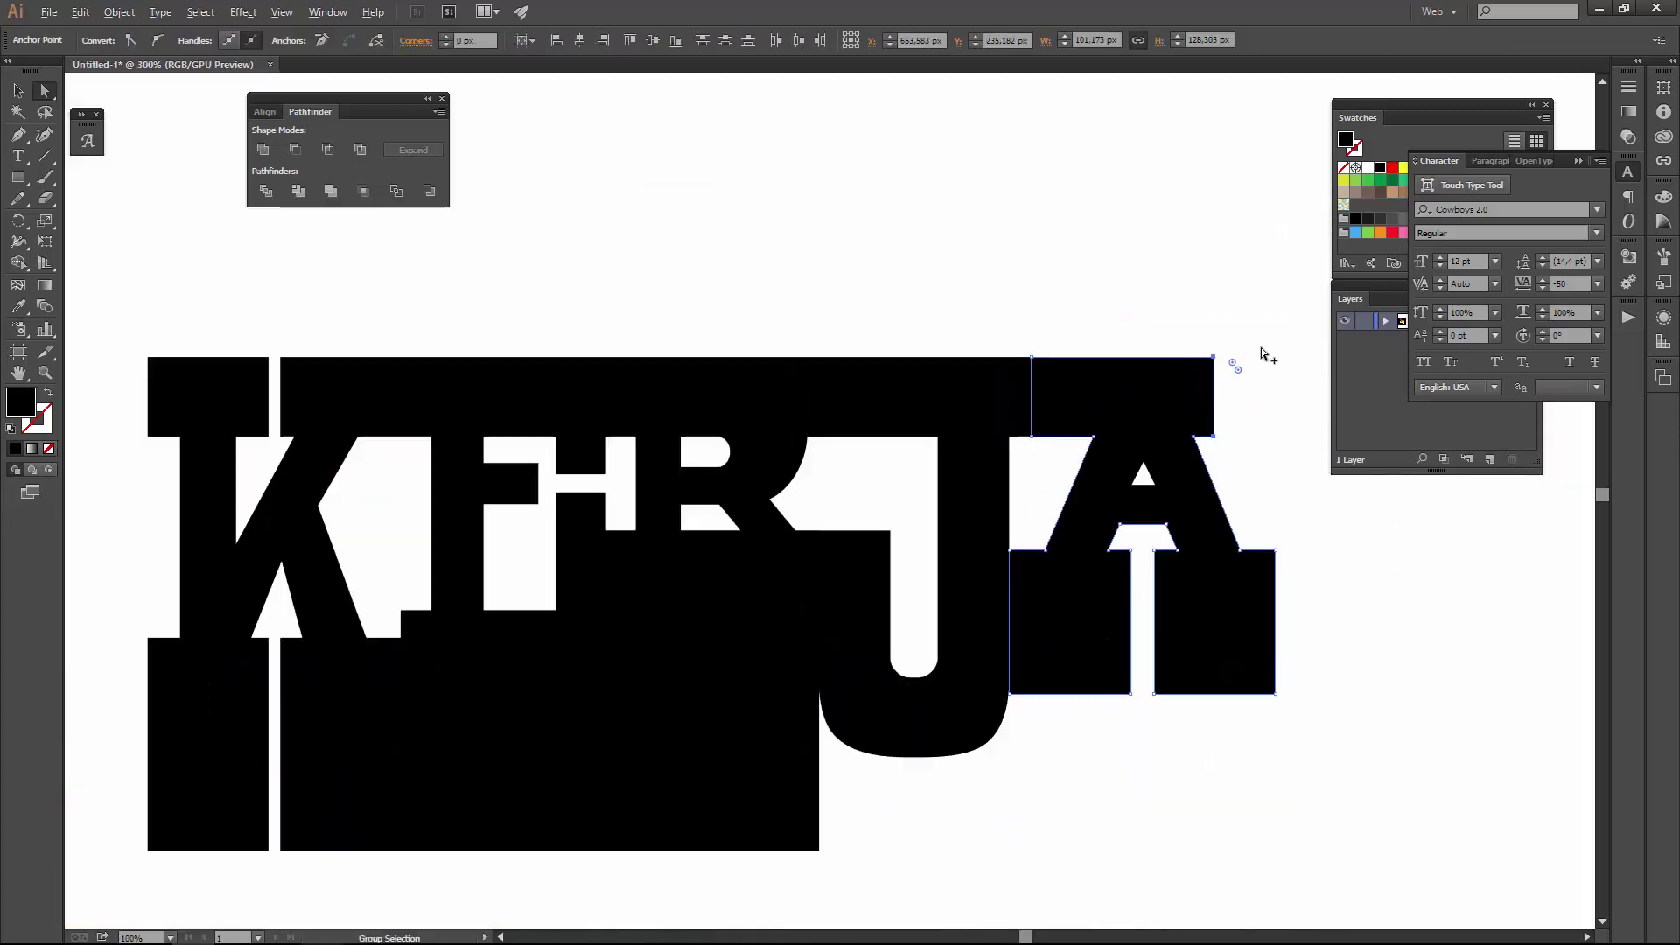
scroll(1237, 374, up, 1)
scroll(1218, 298, down, 3)
scroll(1225, 494, down, 2)
- Fill all four words with the red sampled from the reference artwork
key(v)
click(1224, 494)
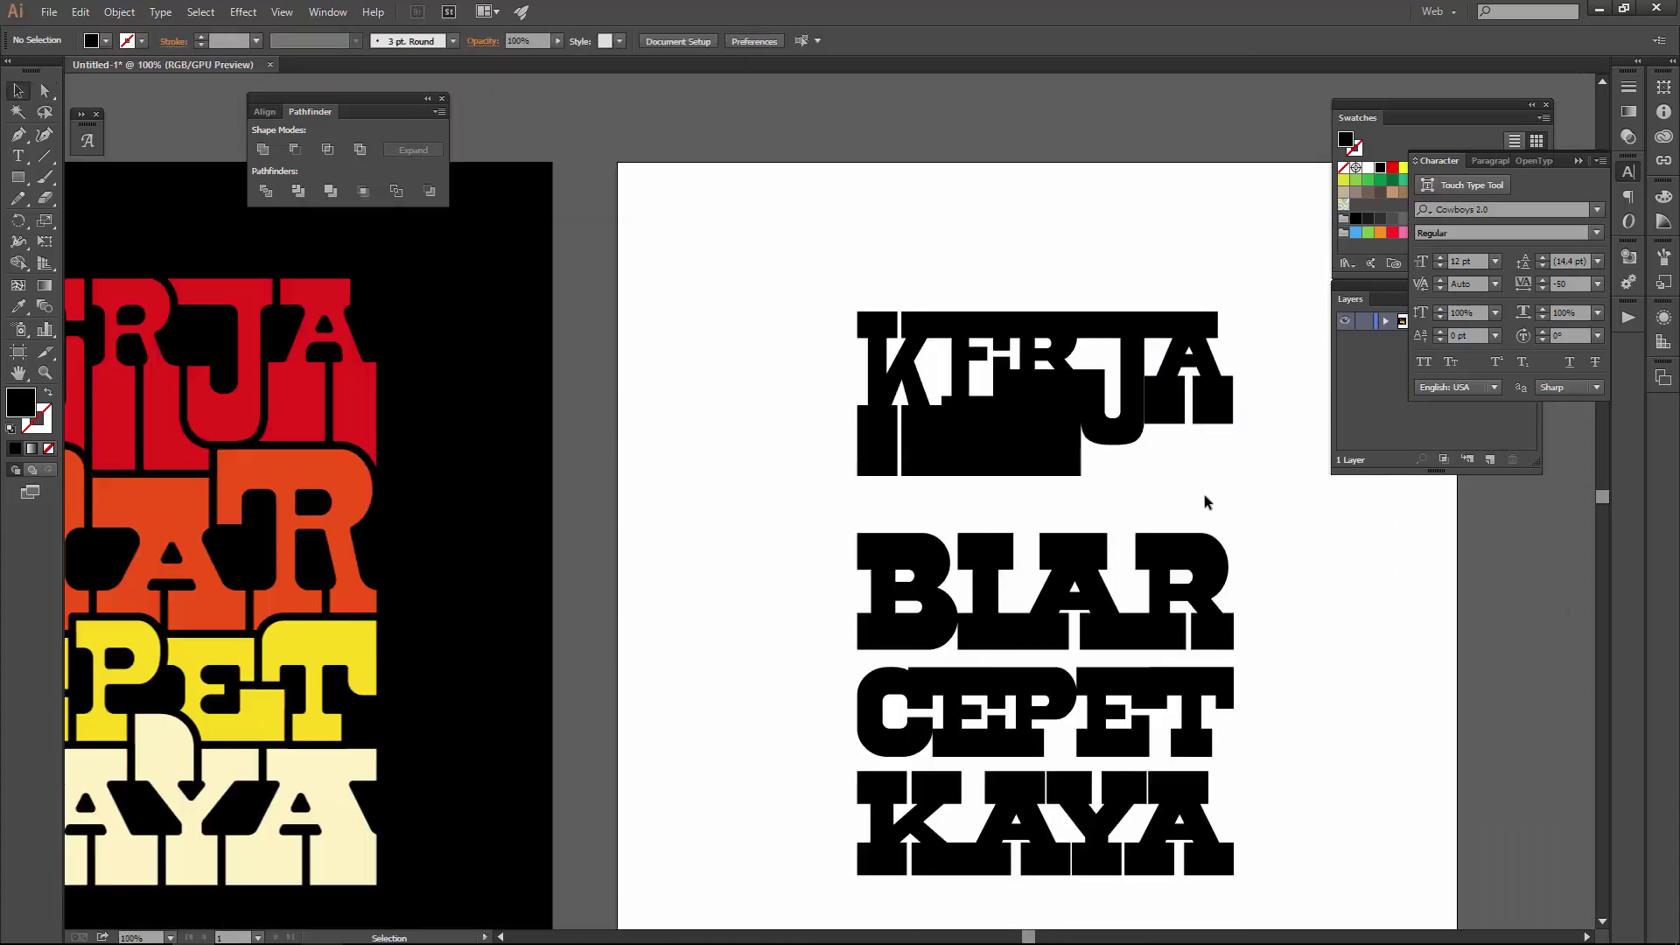
drag(1205, 500, 745, 281)
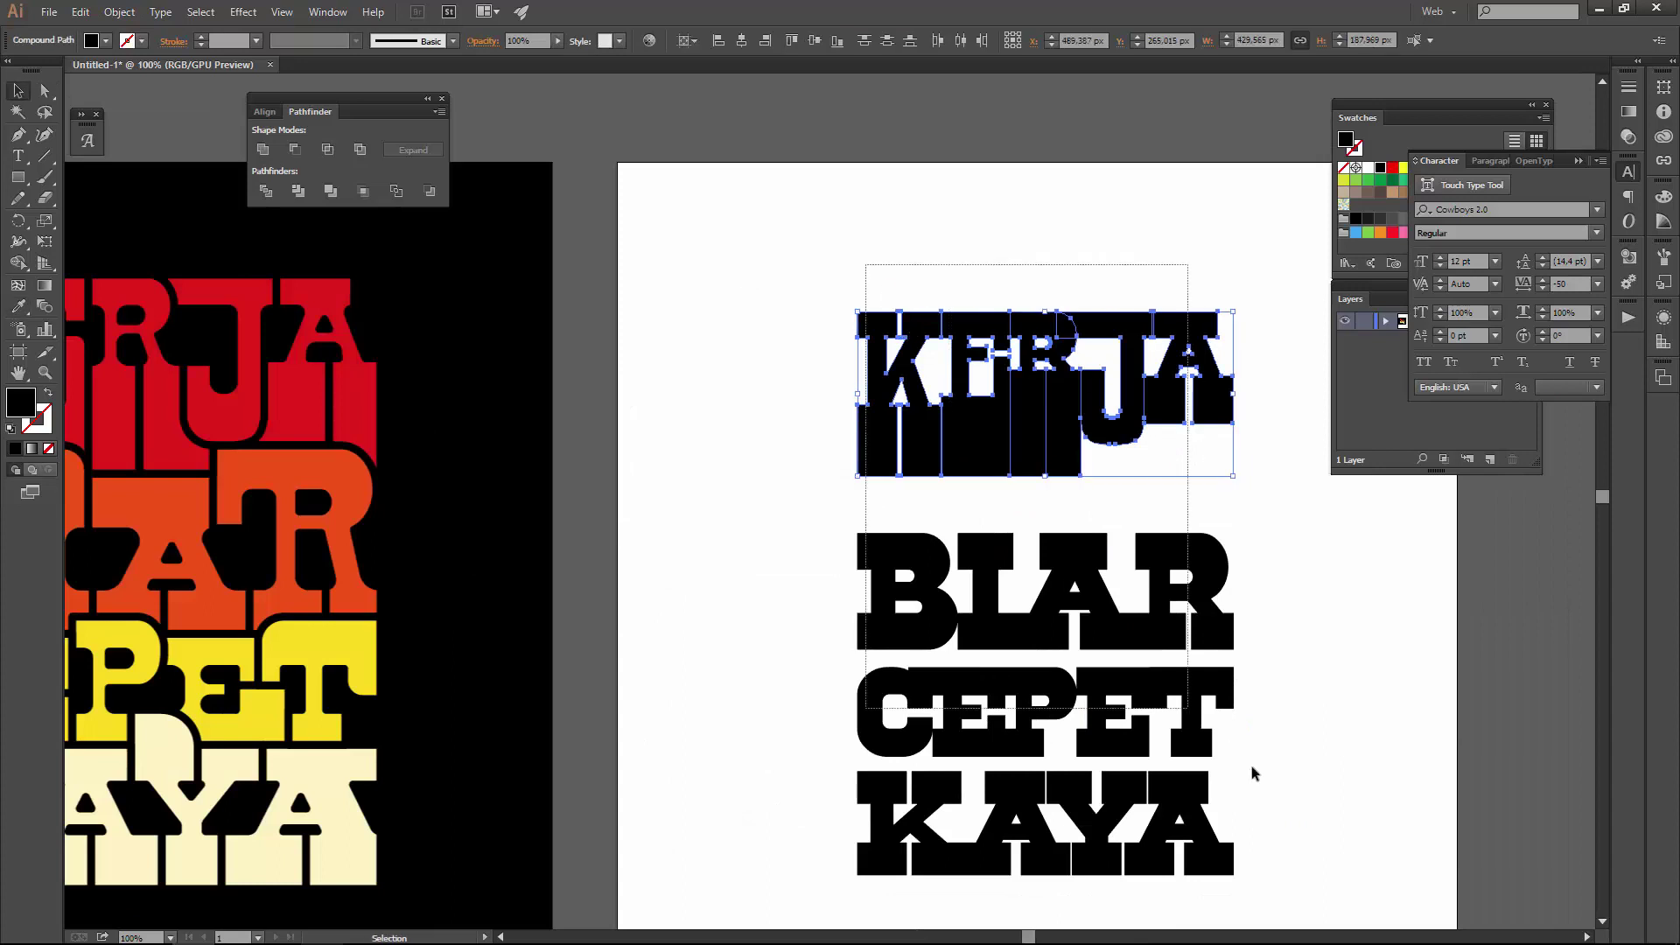
drag(862, 262, 1295, 884)
click(342, 411)
key(v)
click(784, 291)
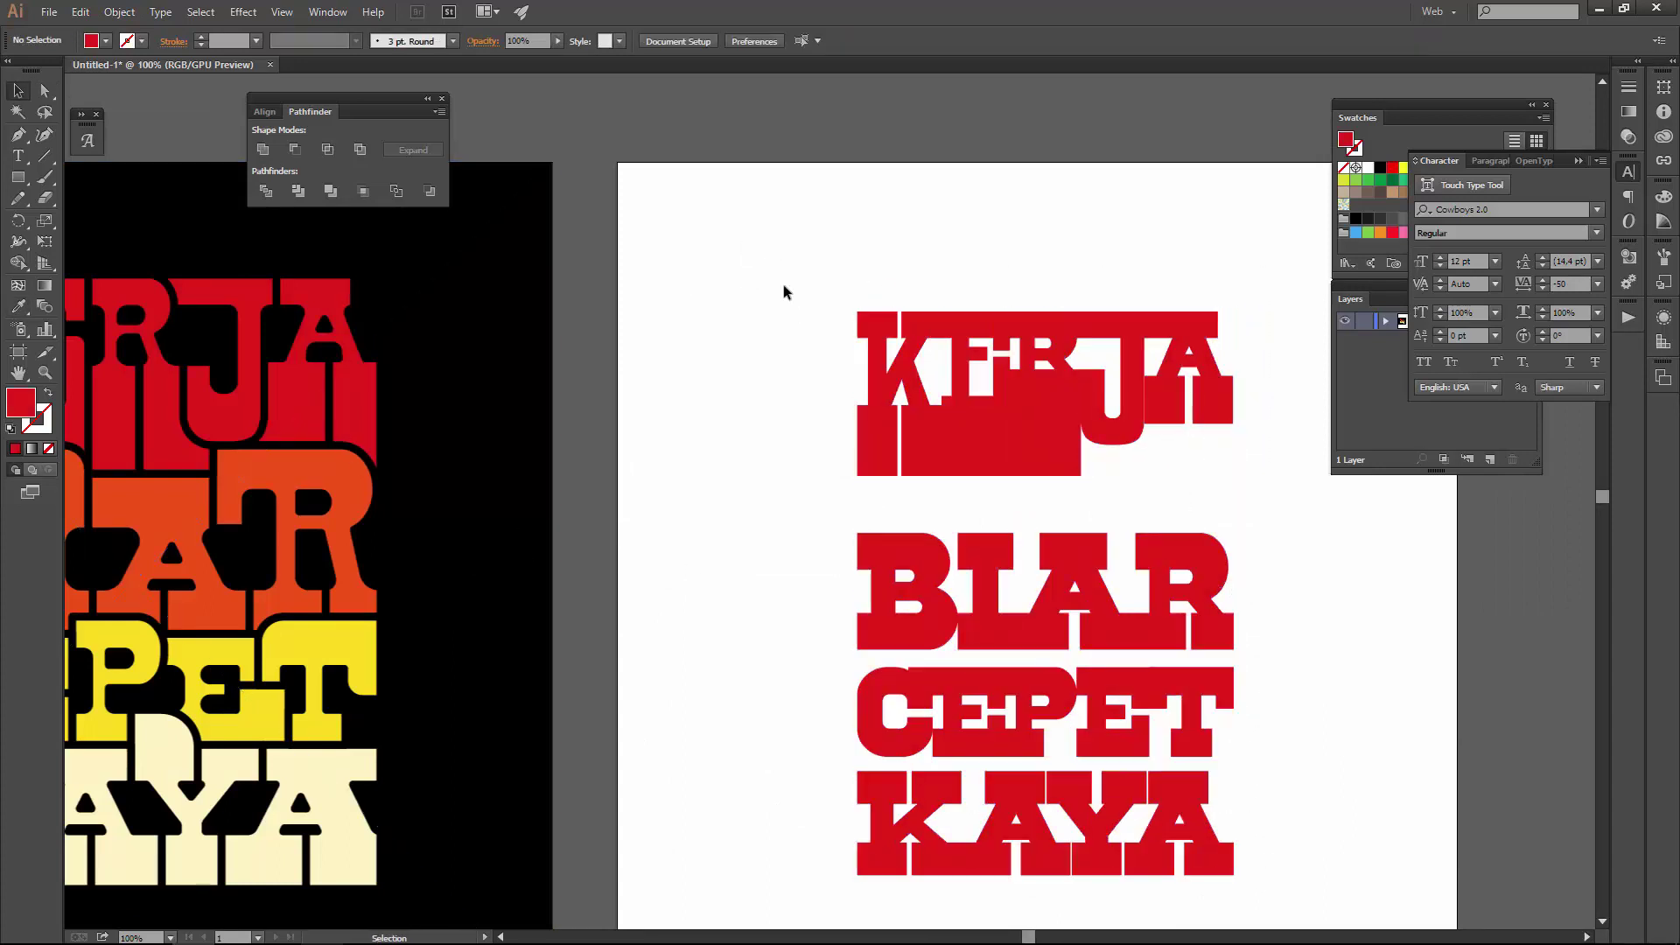
drag(1206, 477, 1328, 765)
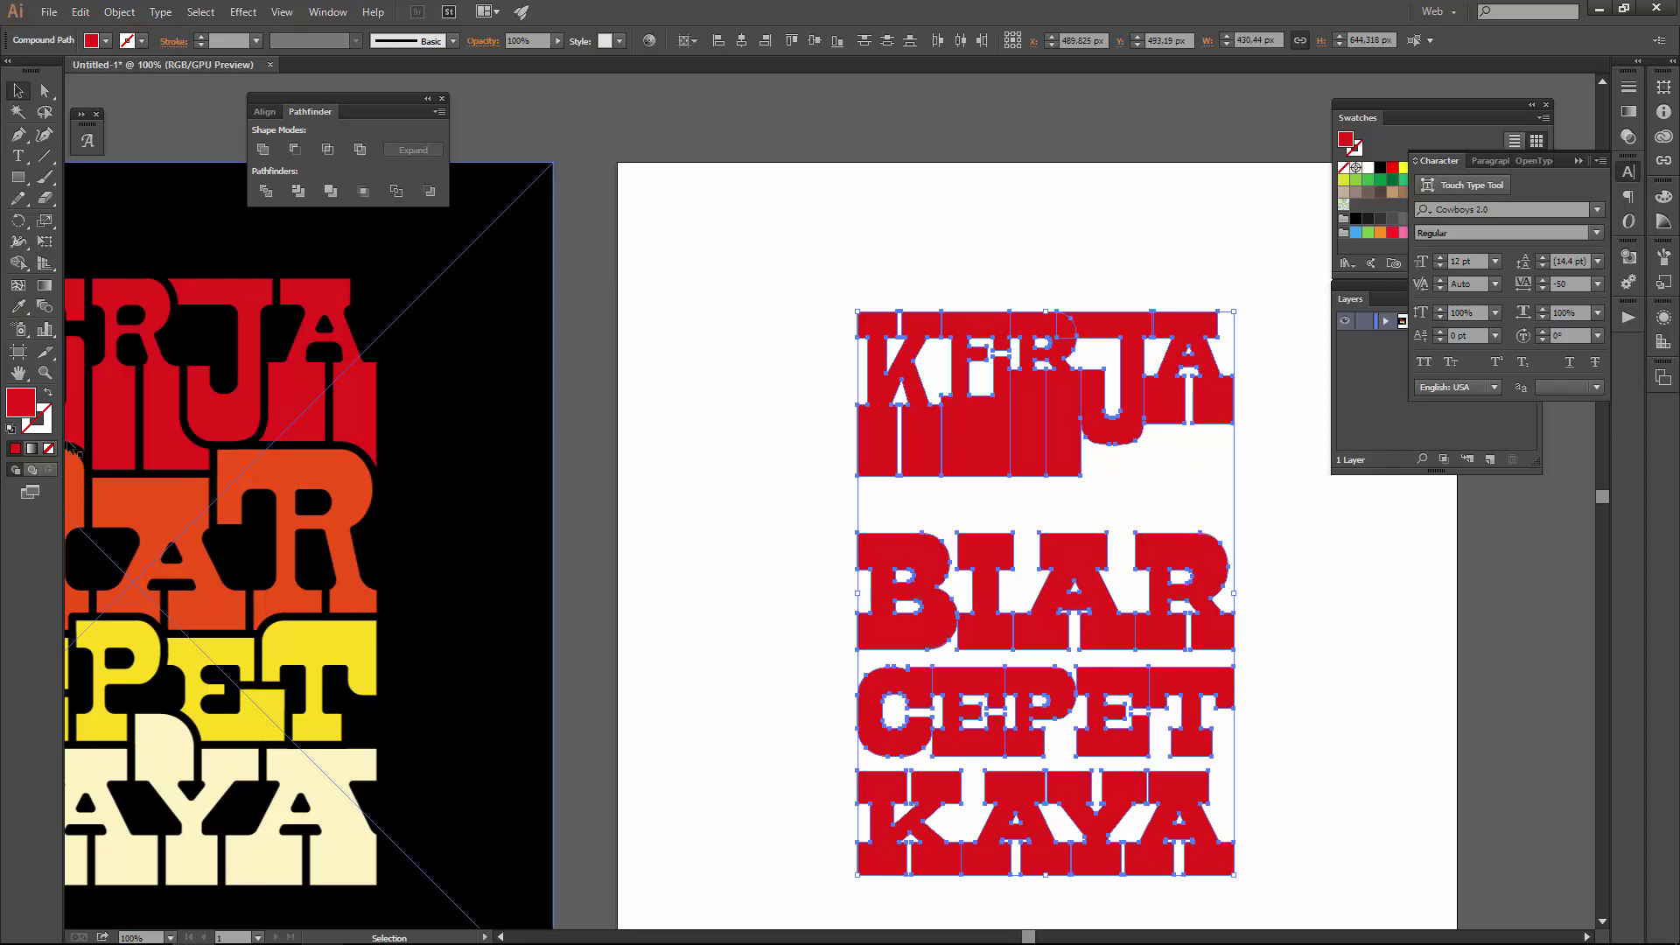
- Give the lettering a 5 pt outline, keeping the red fill
double_click(48, 422)
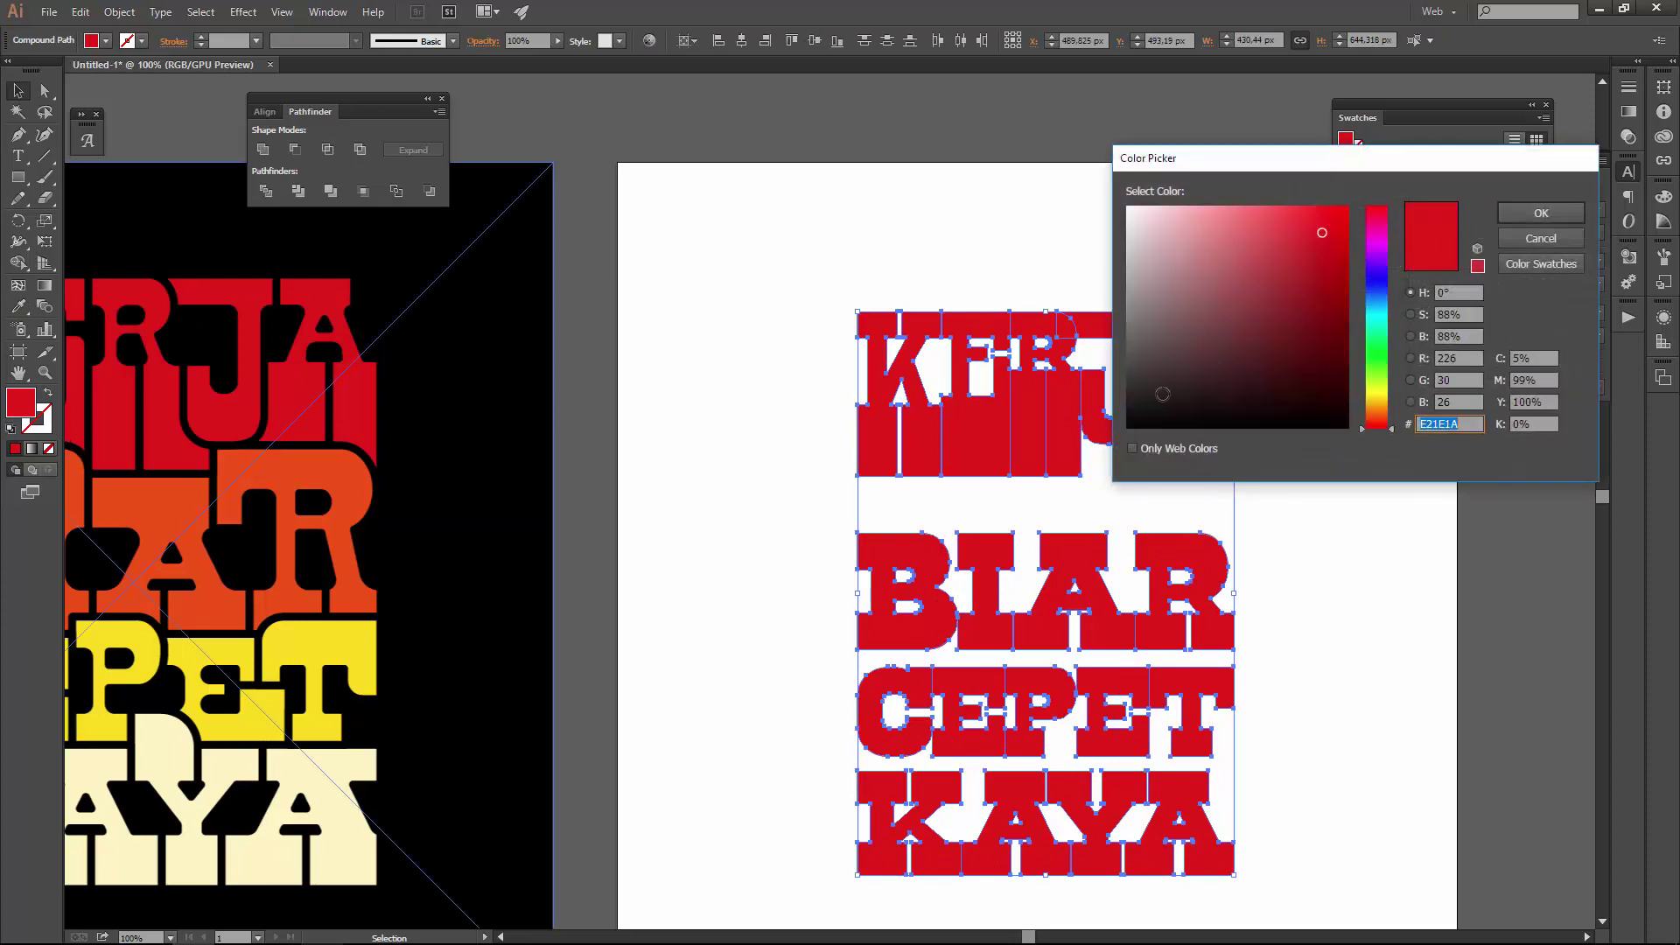
click(1127, 414)
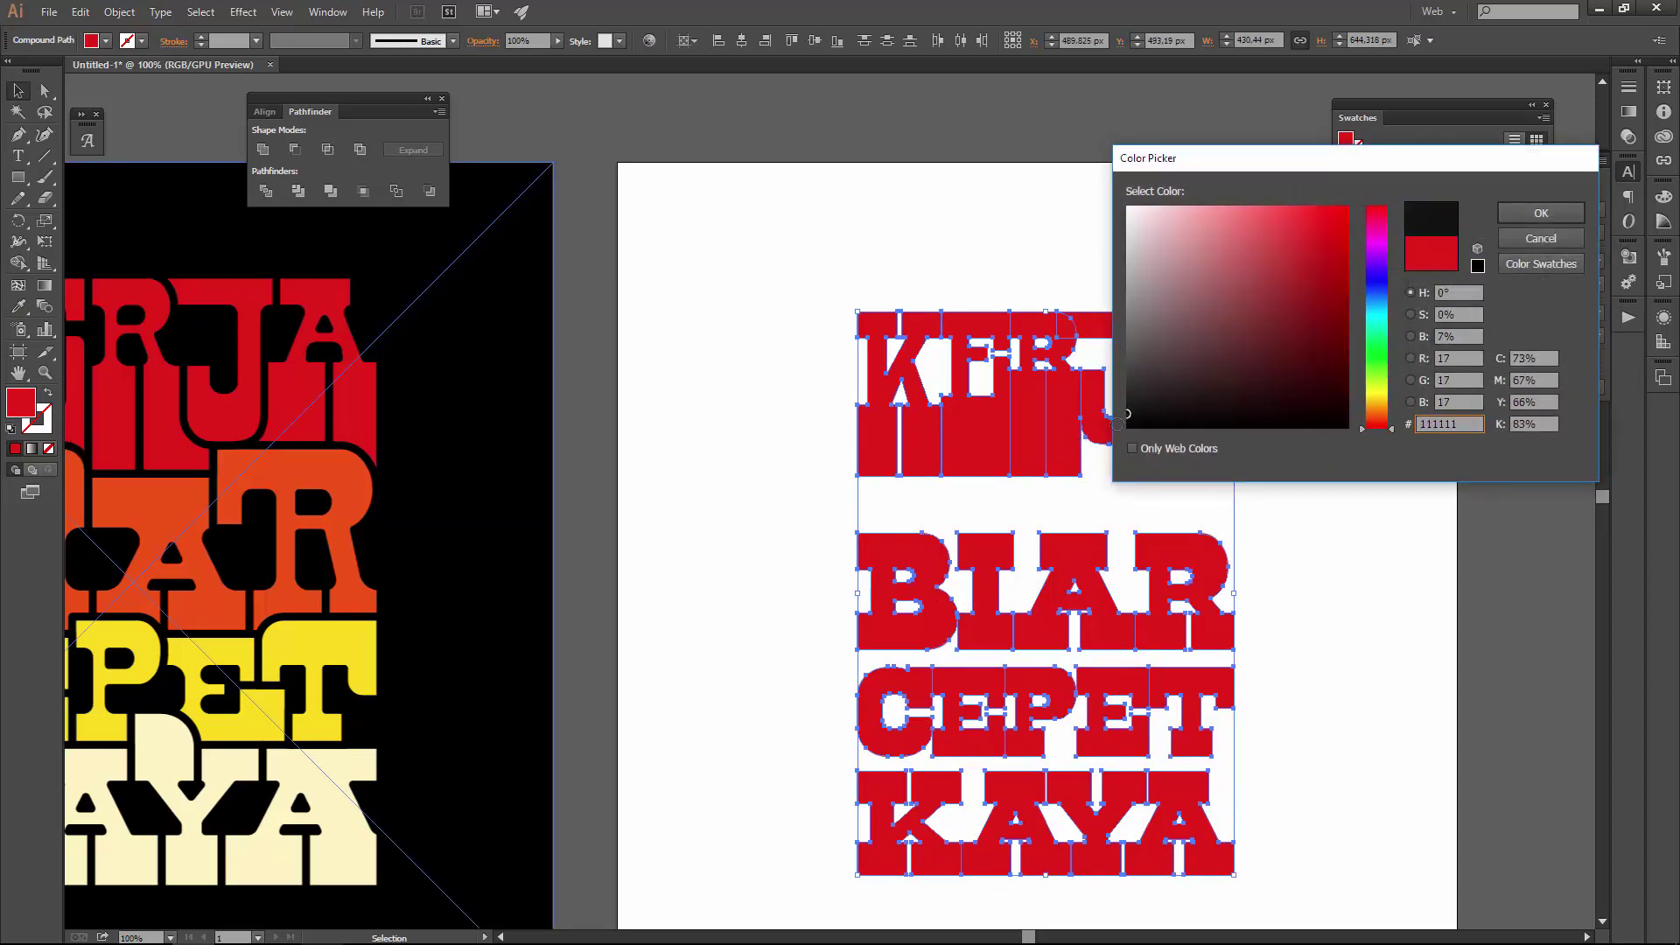
click(1534, 214)
key(ctrl+z)
double_click(41, 426)
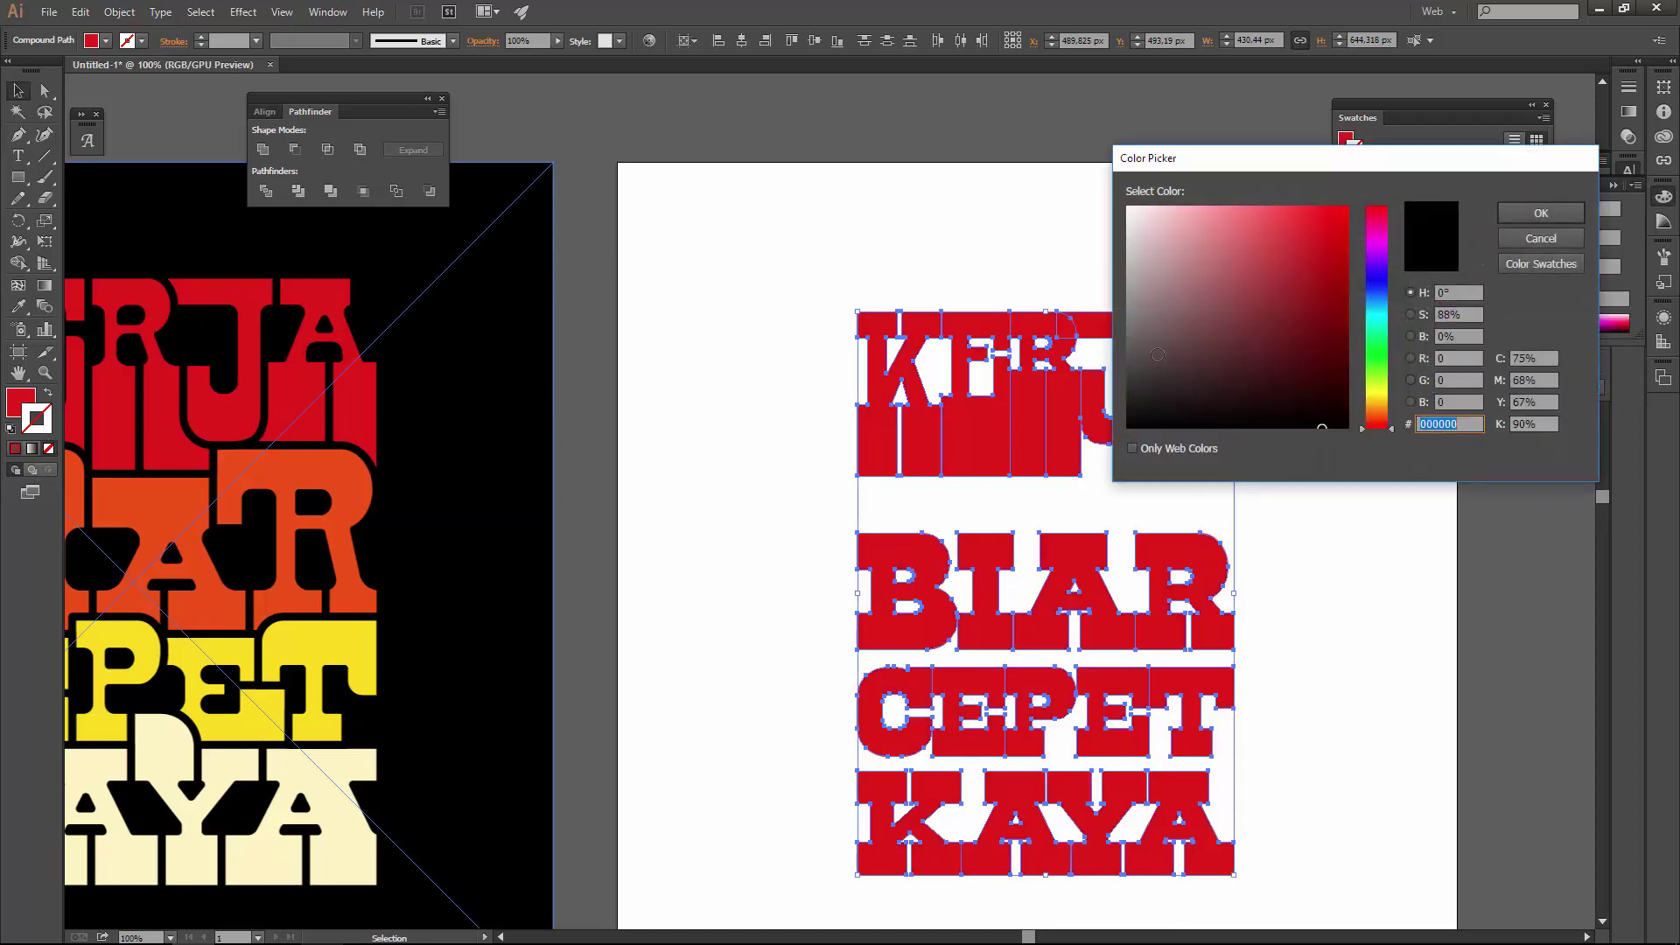
click(1511, 219)
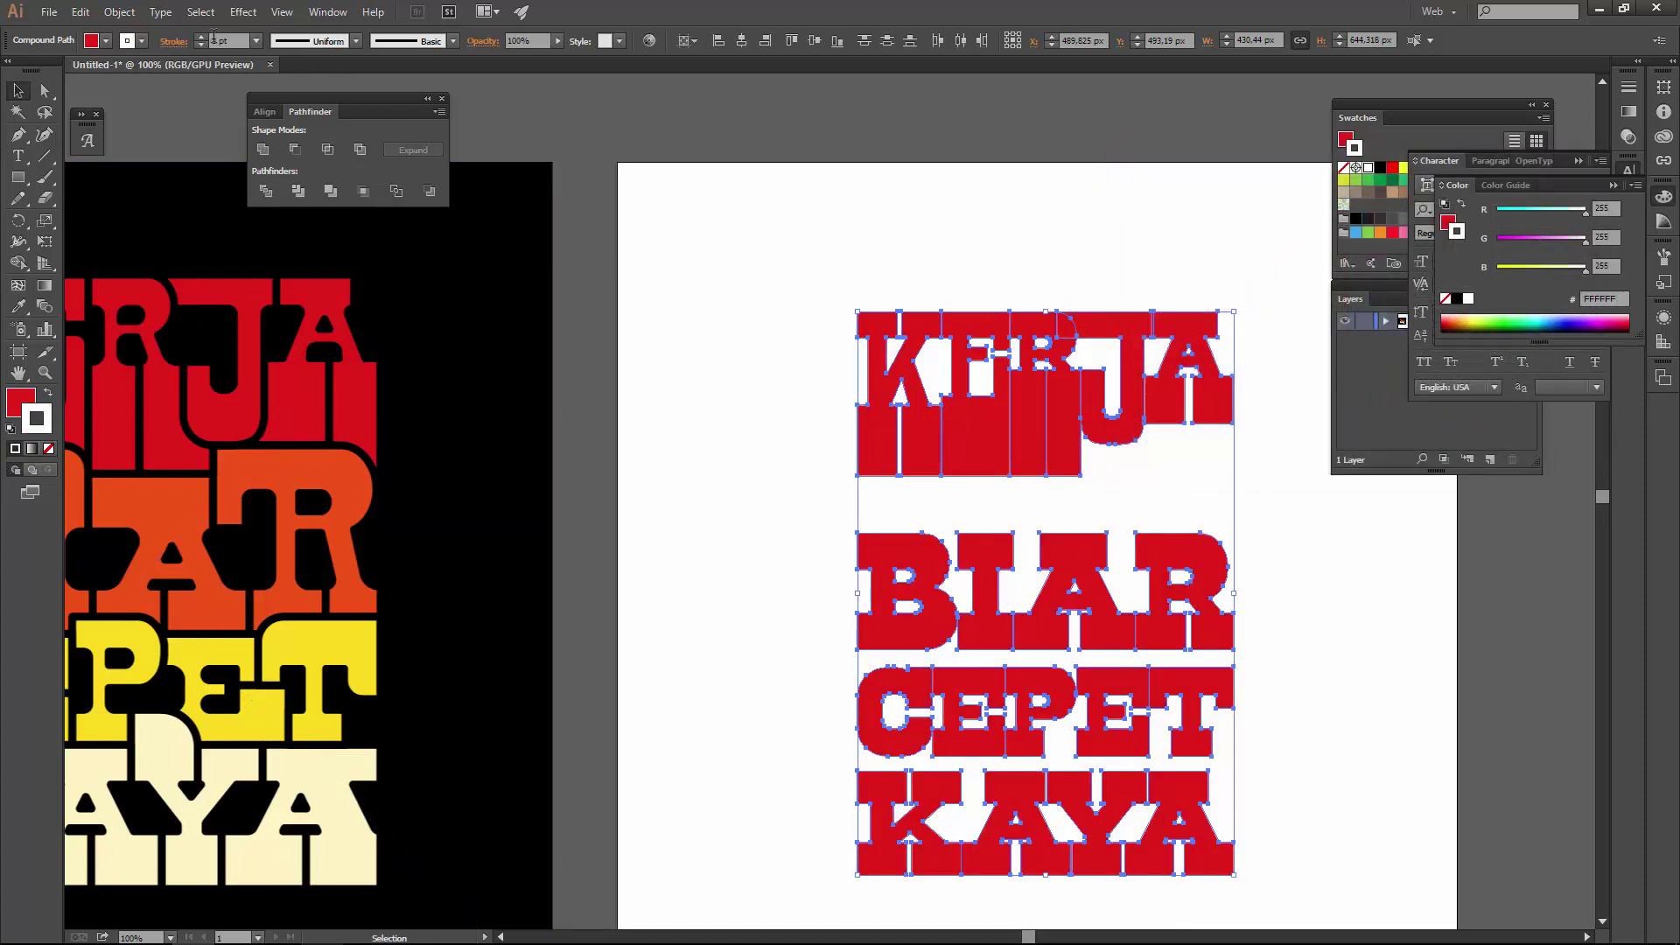
click(200, 36)
click(200, 36)
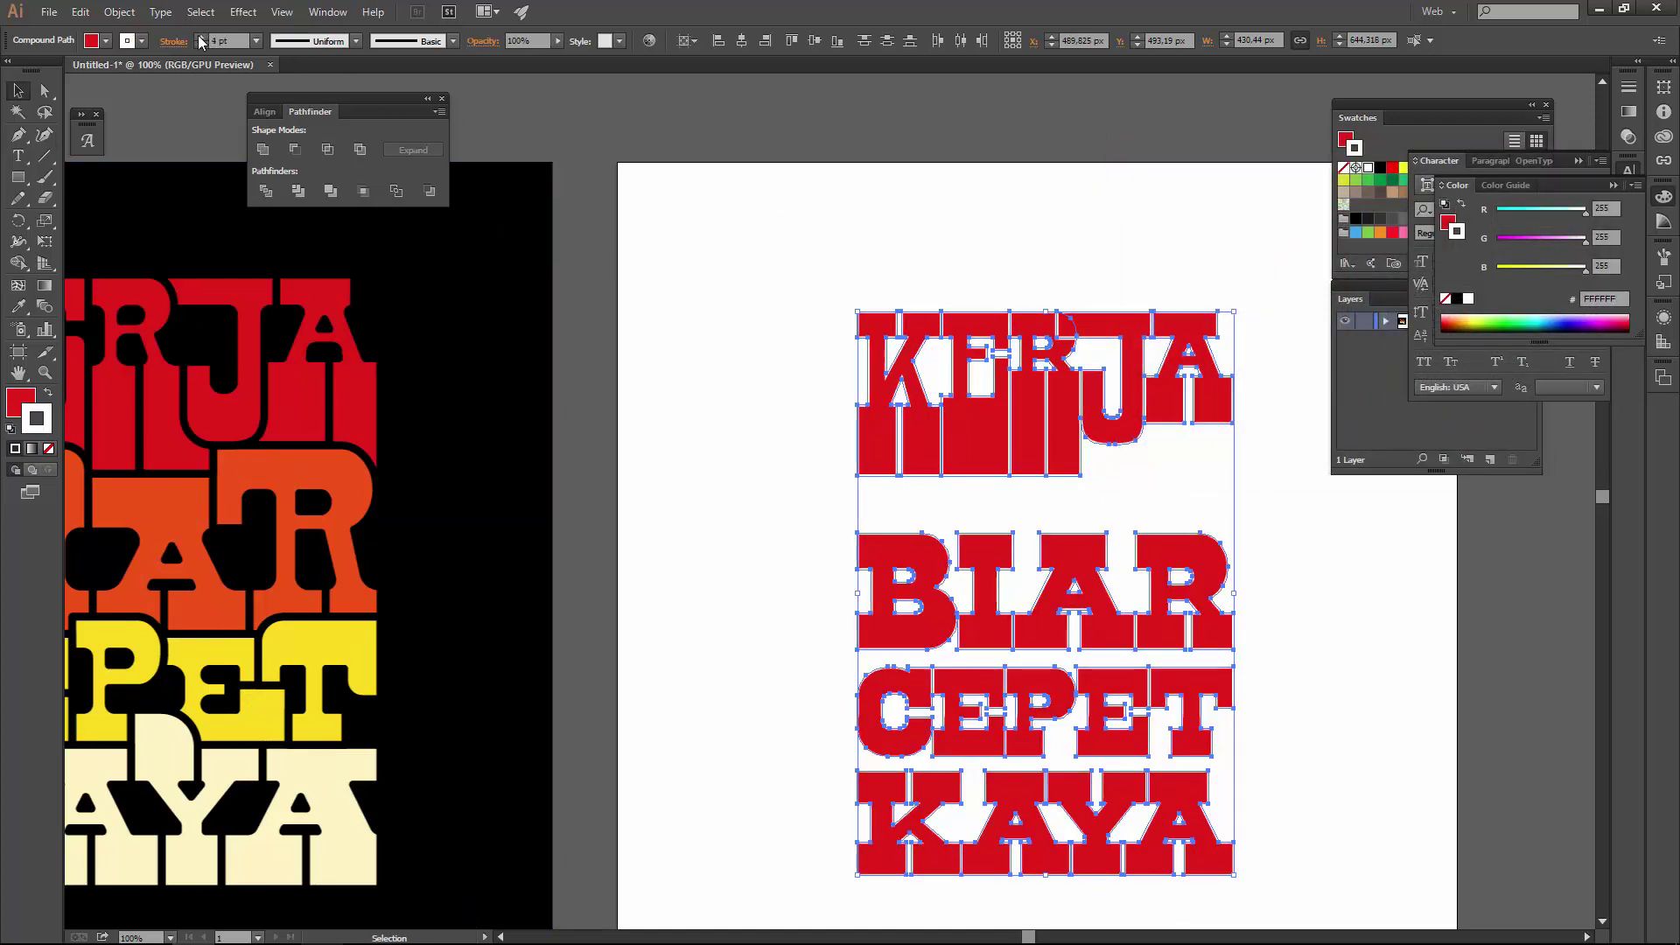
- Make the outline black and raise its weight to 7 pt
double_click(32, 429)
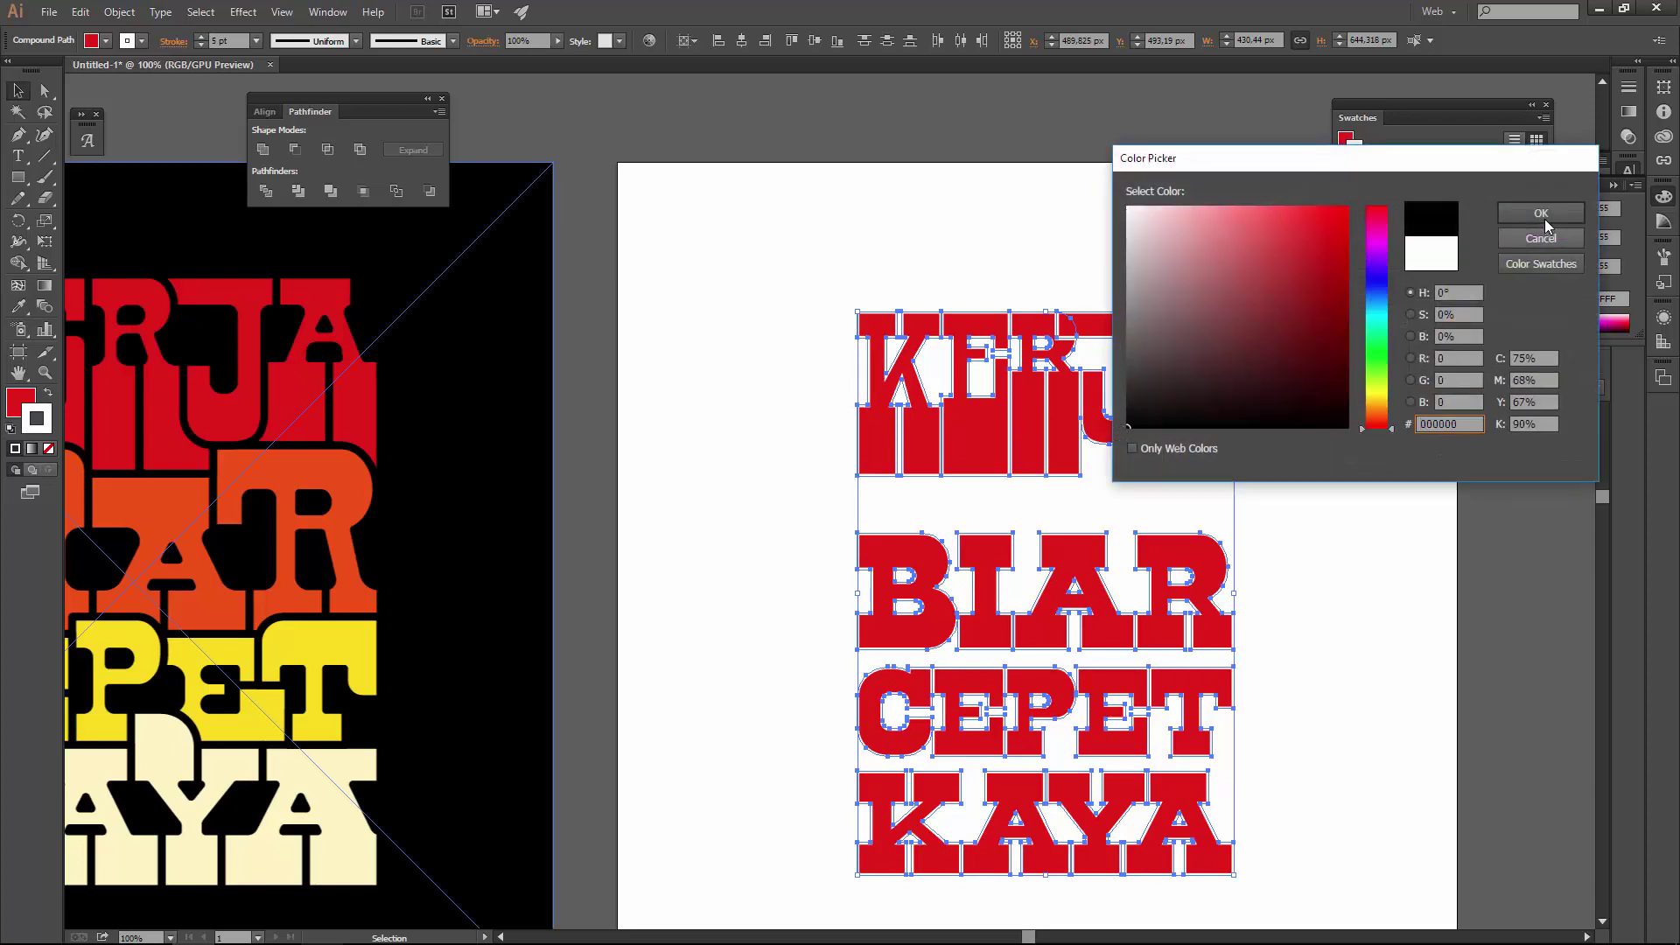
click(1542, 215)
click(201, 37)
click(200, 36)
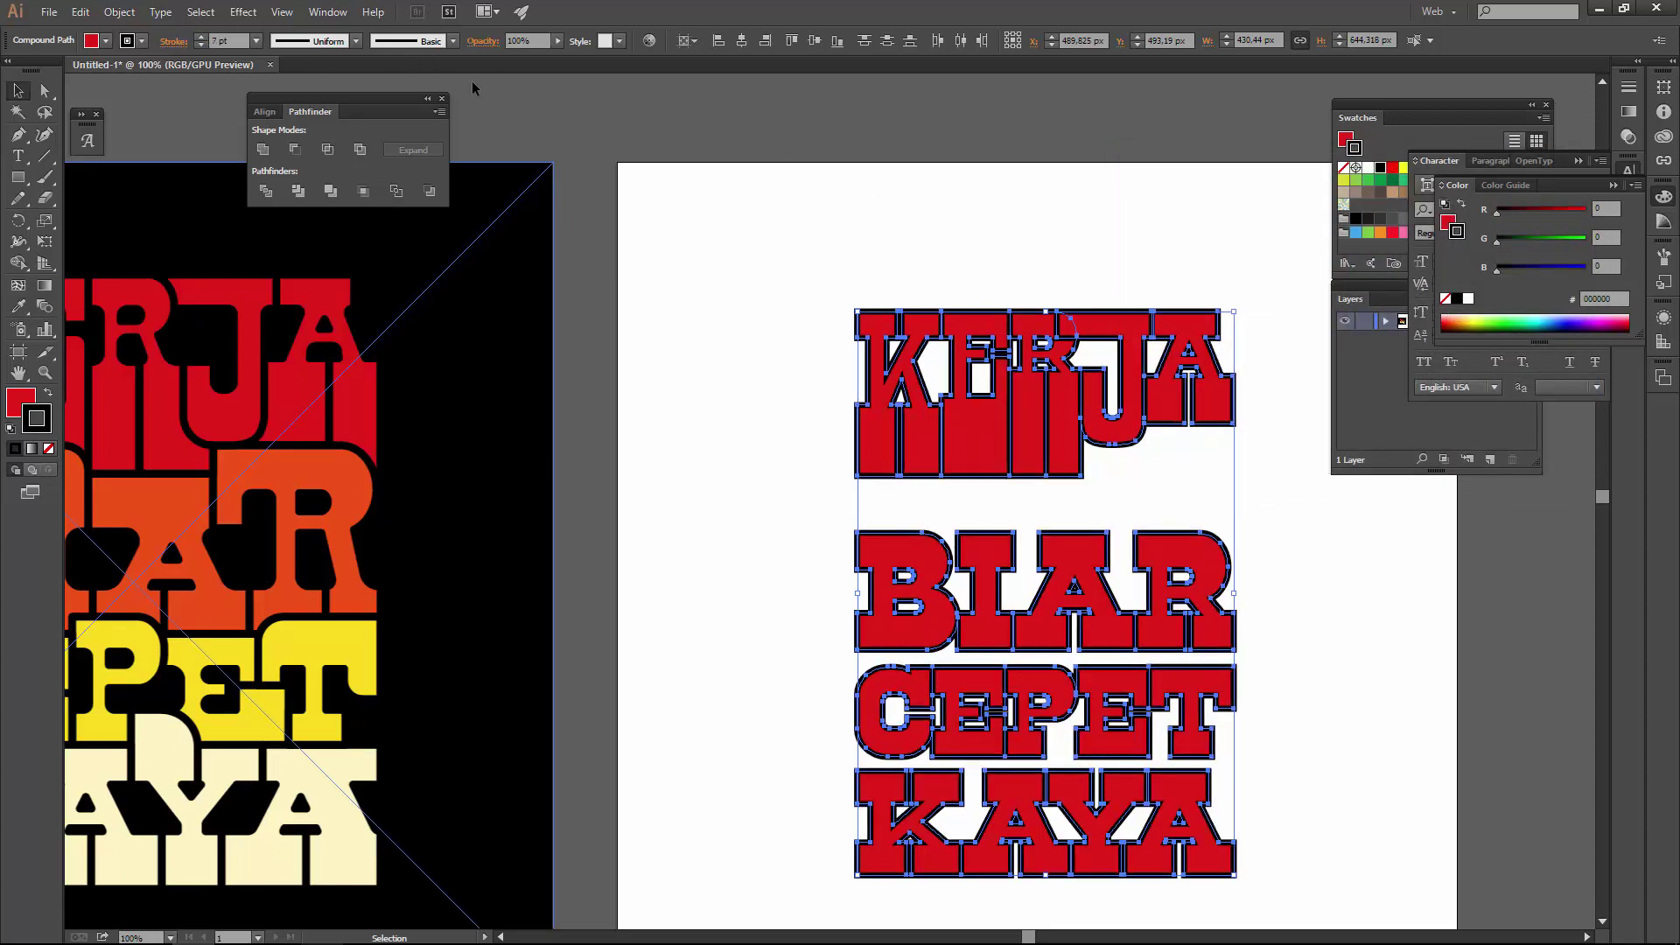
click(948, 188)
- Zoom in on the J, delete it, then undo the deletion
scroll(953, 352, up, 3)
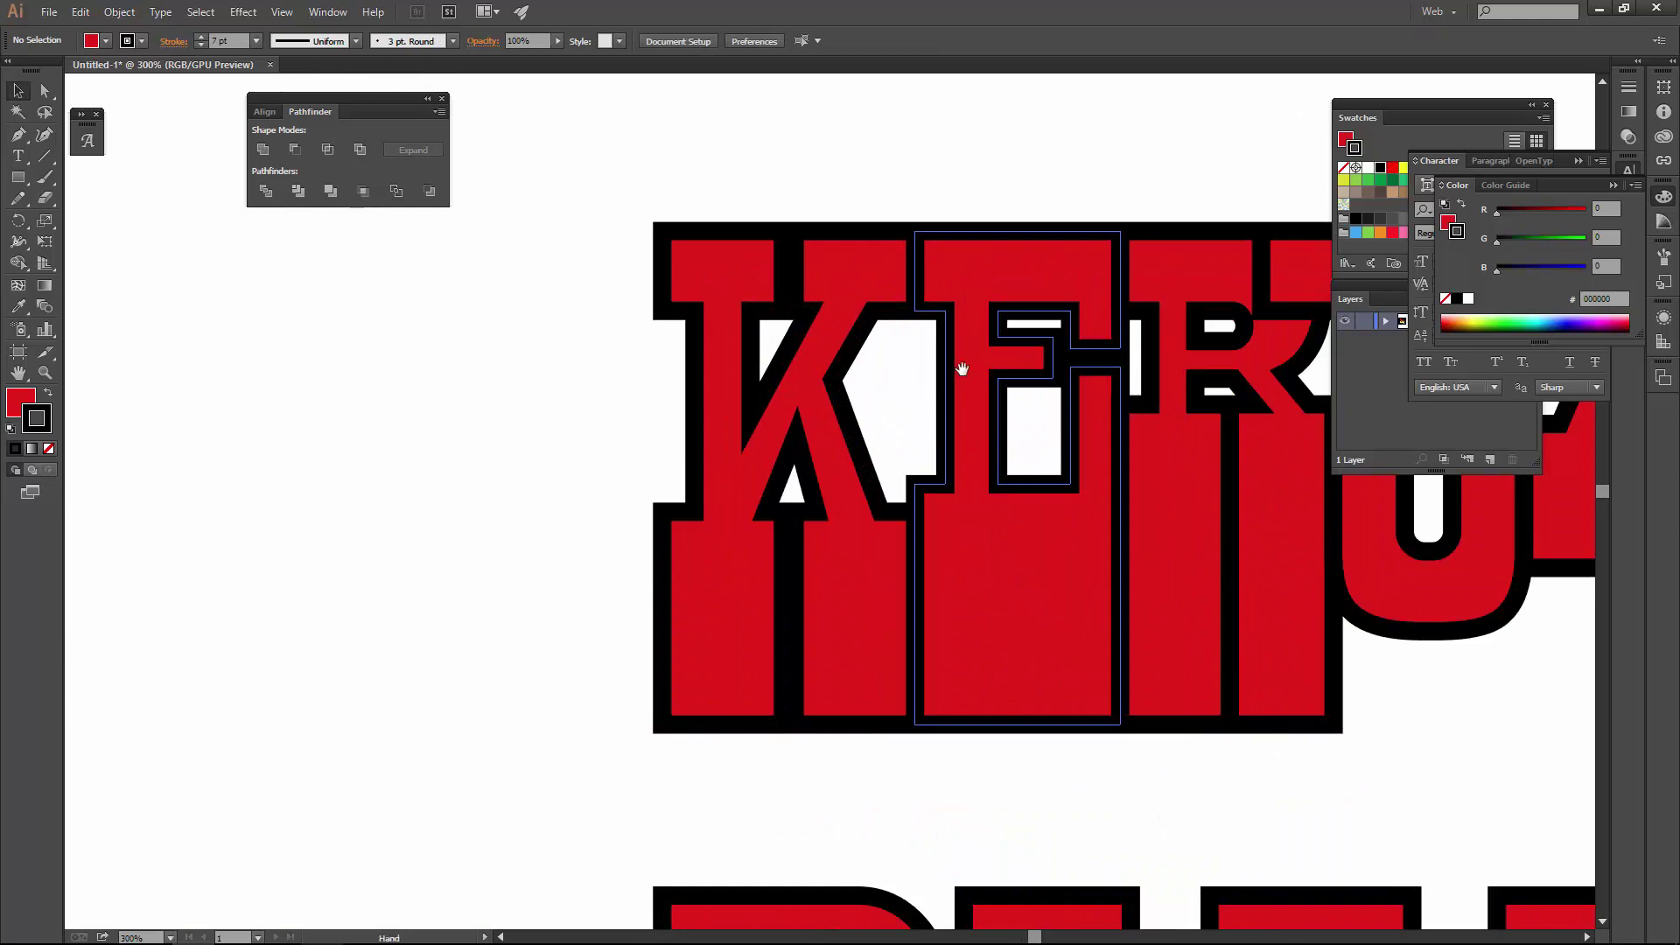
scroll(953, 352, down, 2)
drag(1013, 248, 838, 178)
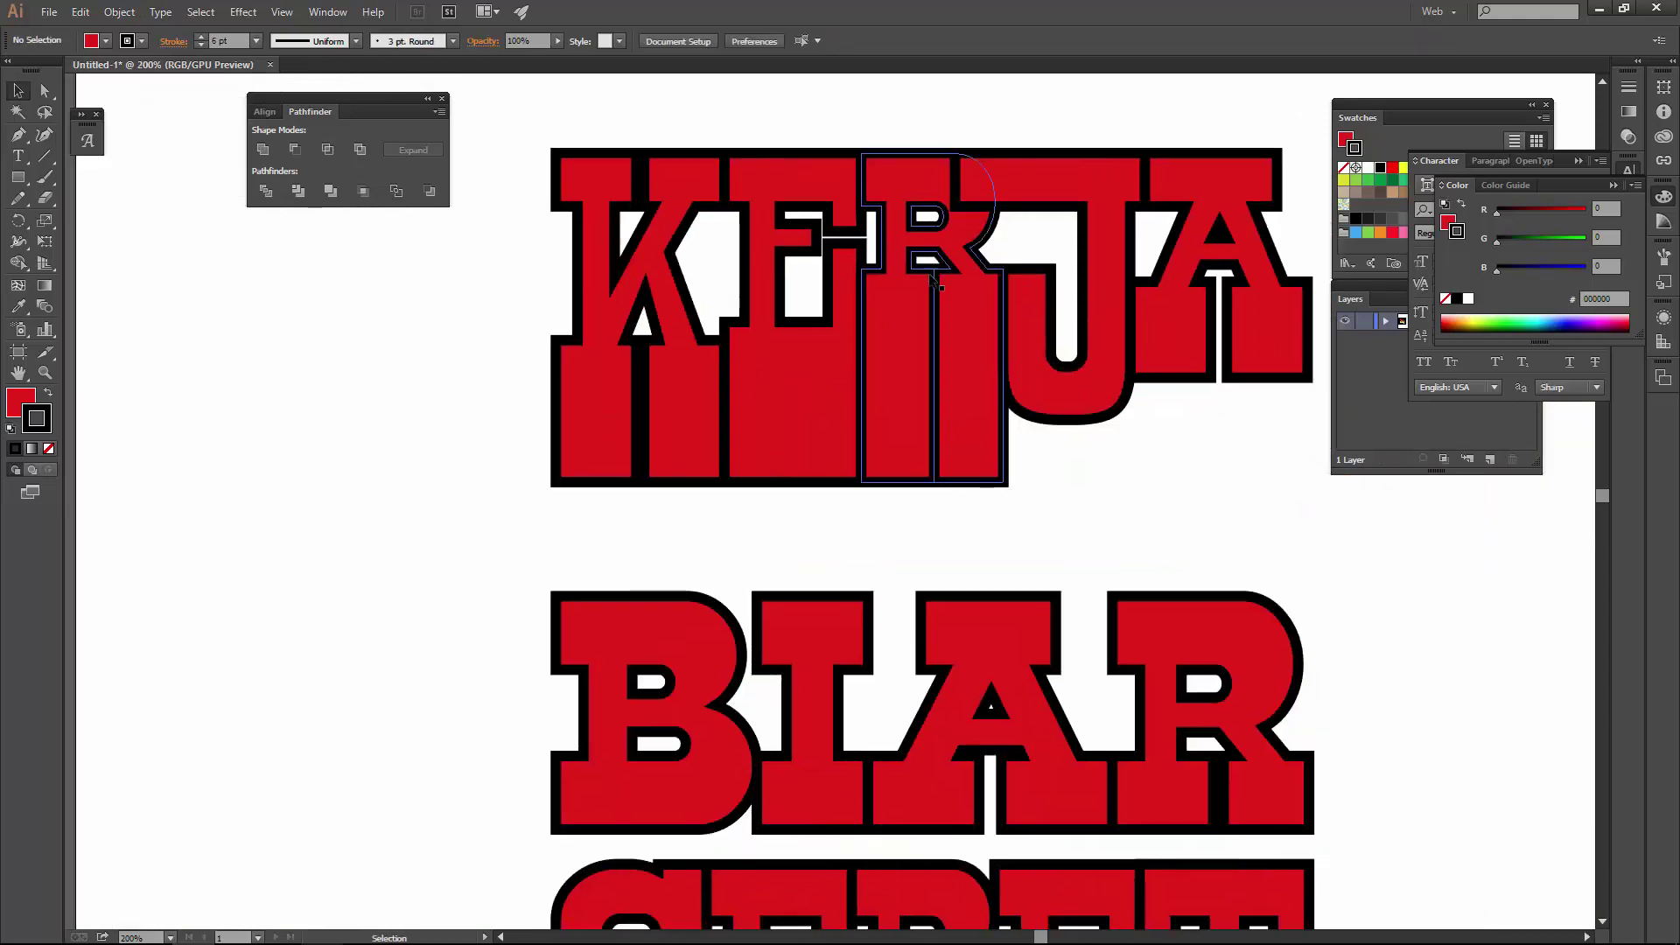
scroll(950, 276, down, 1)
click(1059, 250)
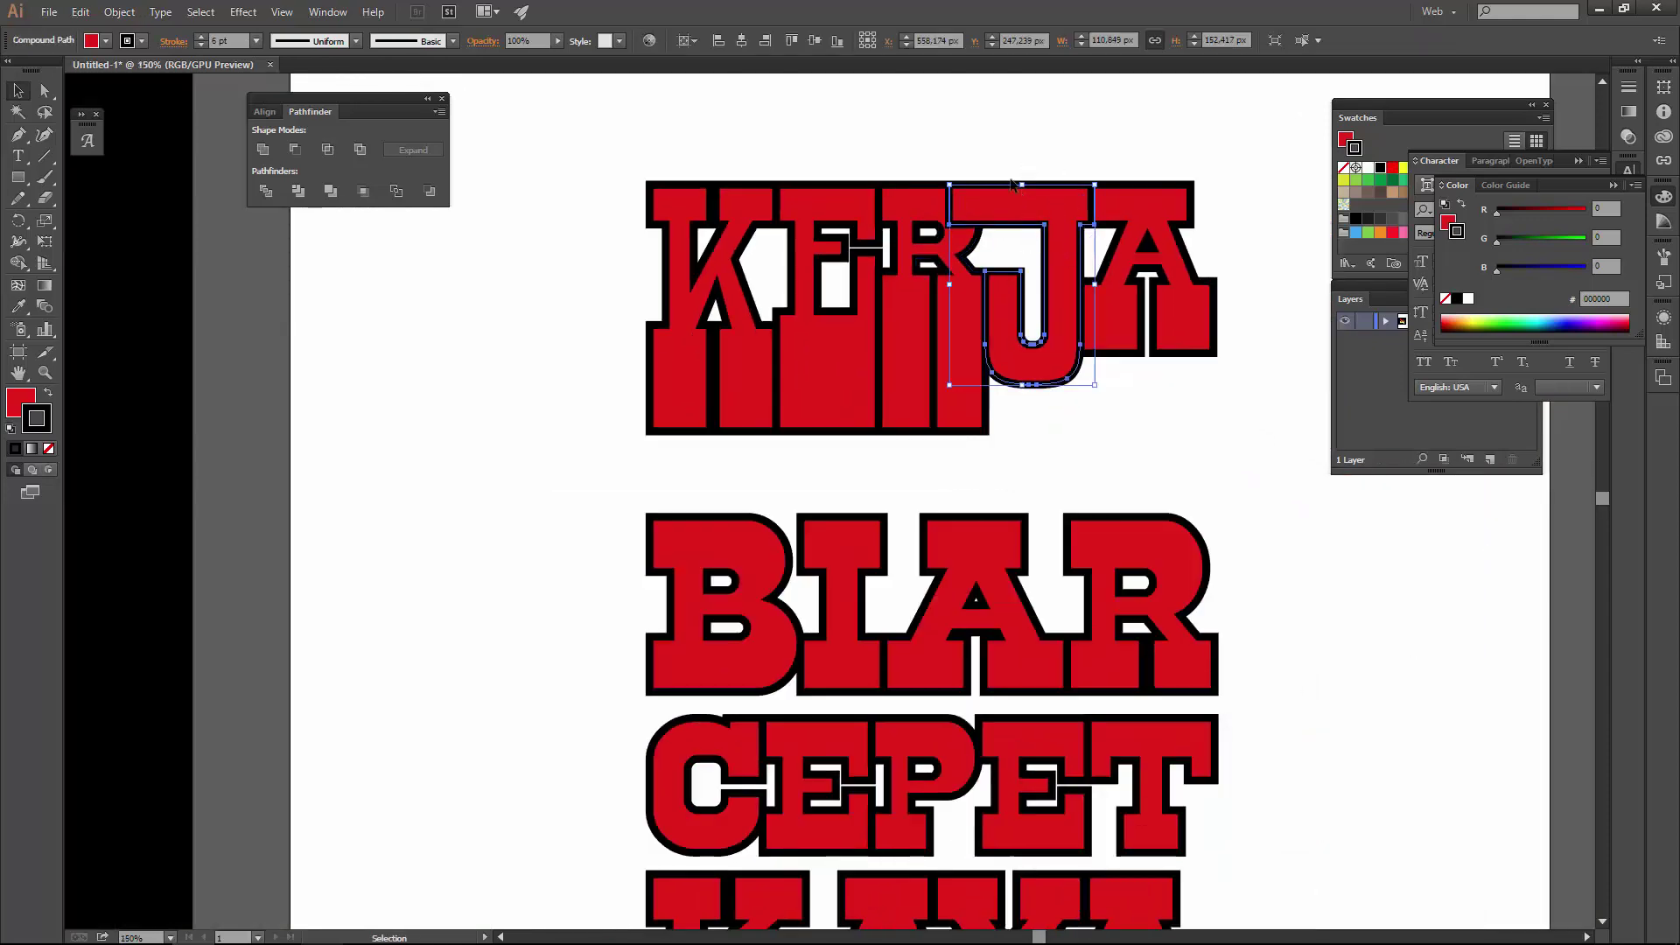
scroll(1010, 224, up, 3)
key(Delete)
key(ctrl+z)
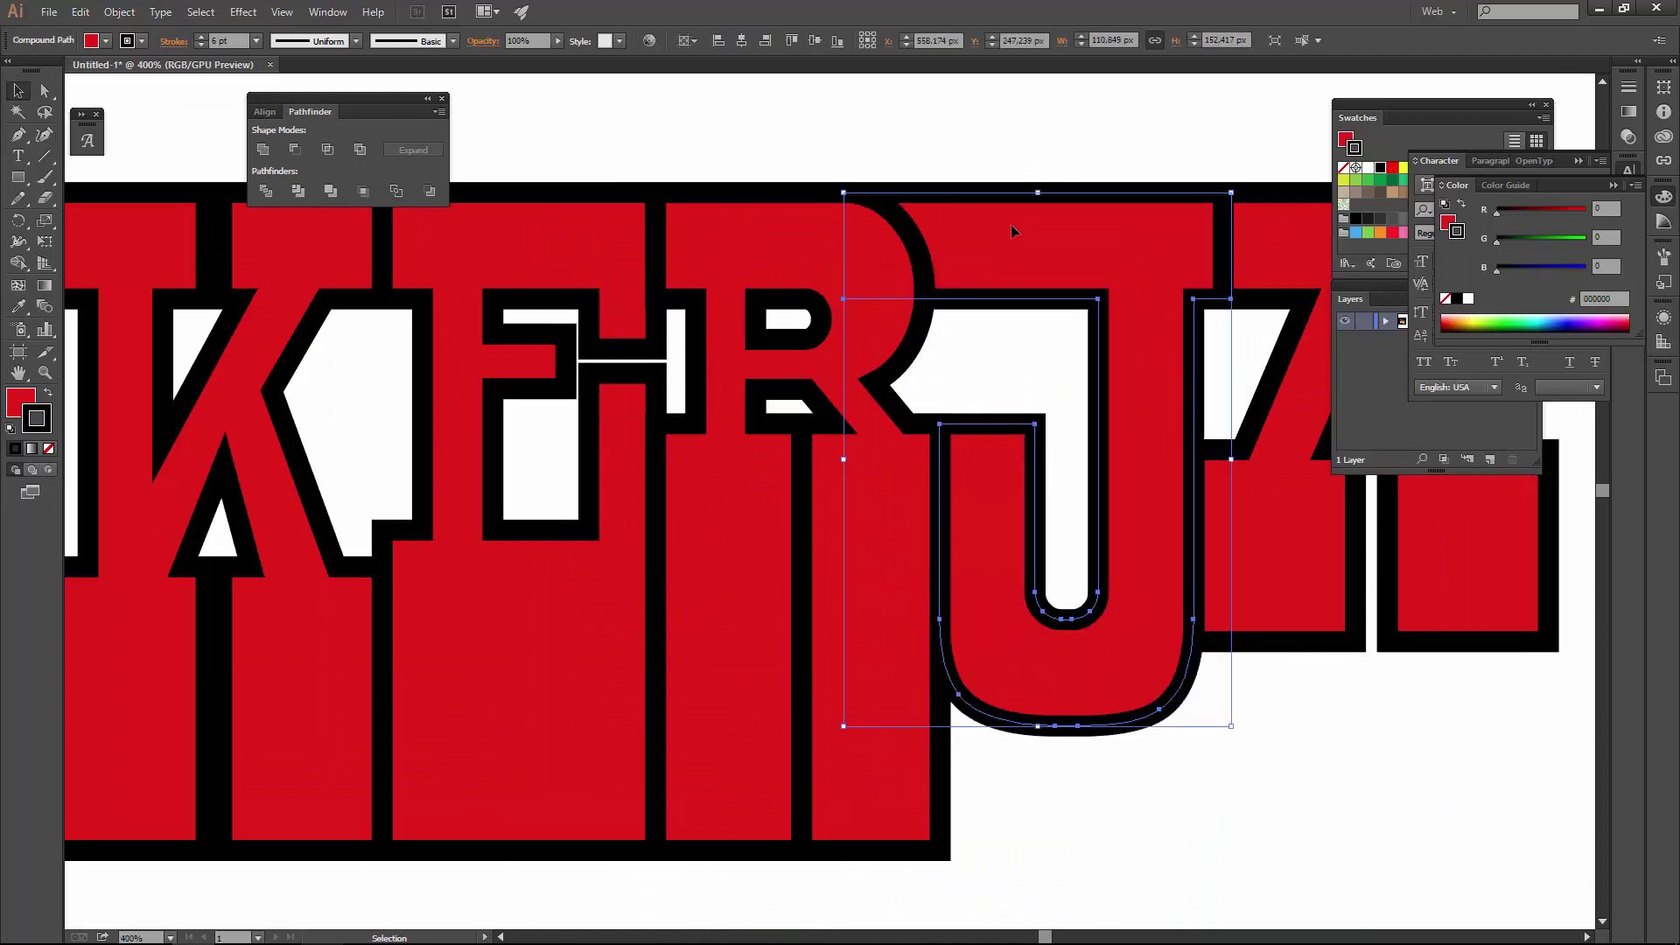
- Marquee-select all four words of lettering and open the Window menu
scroll(1010, 224, down, 2)
scroll(1008, 172, down, 1)
scroll(1026, 202, down, 1)
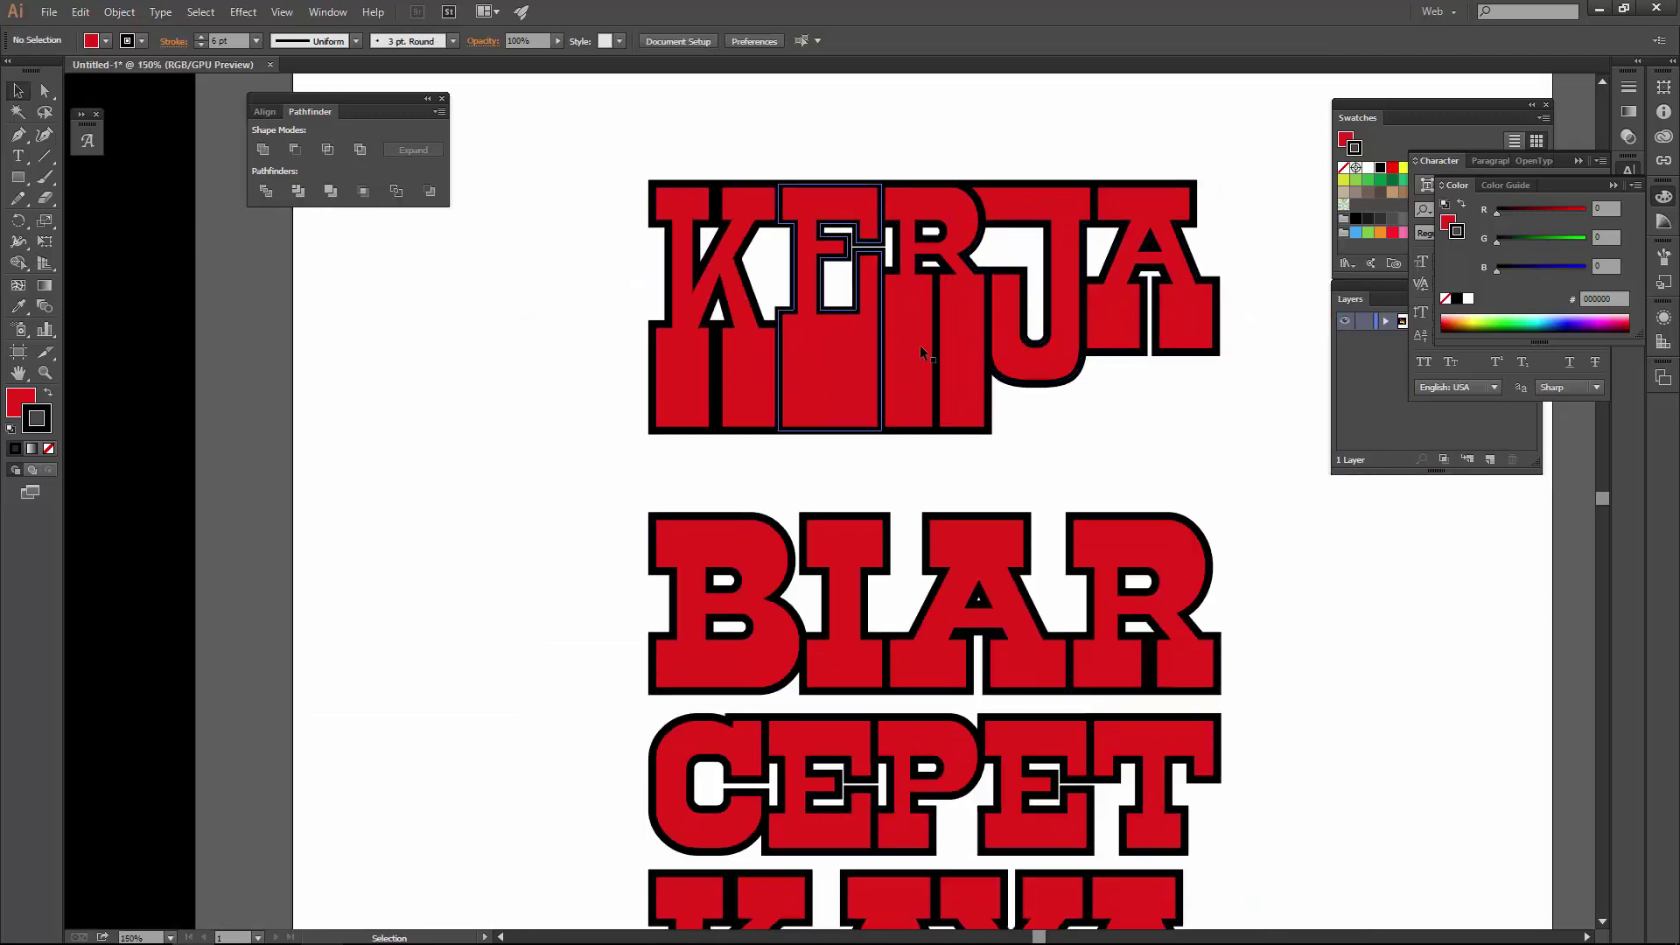
scroll(936, 323, down, 1)
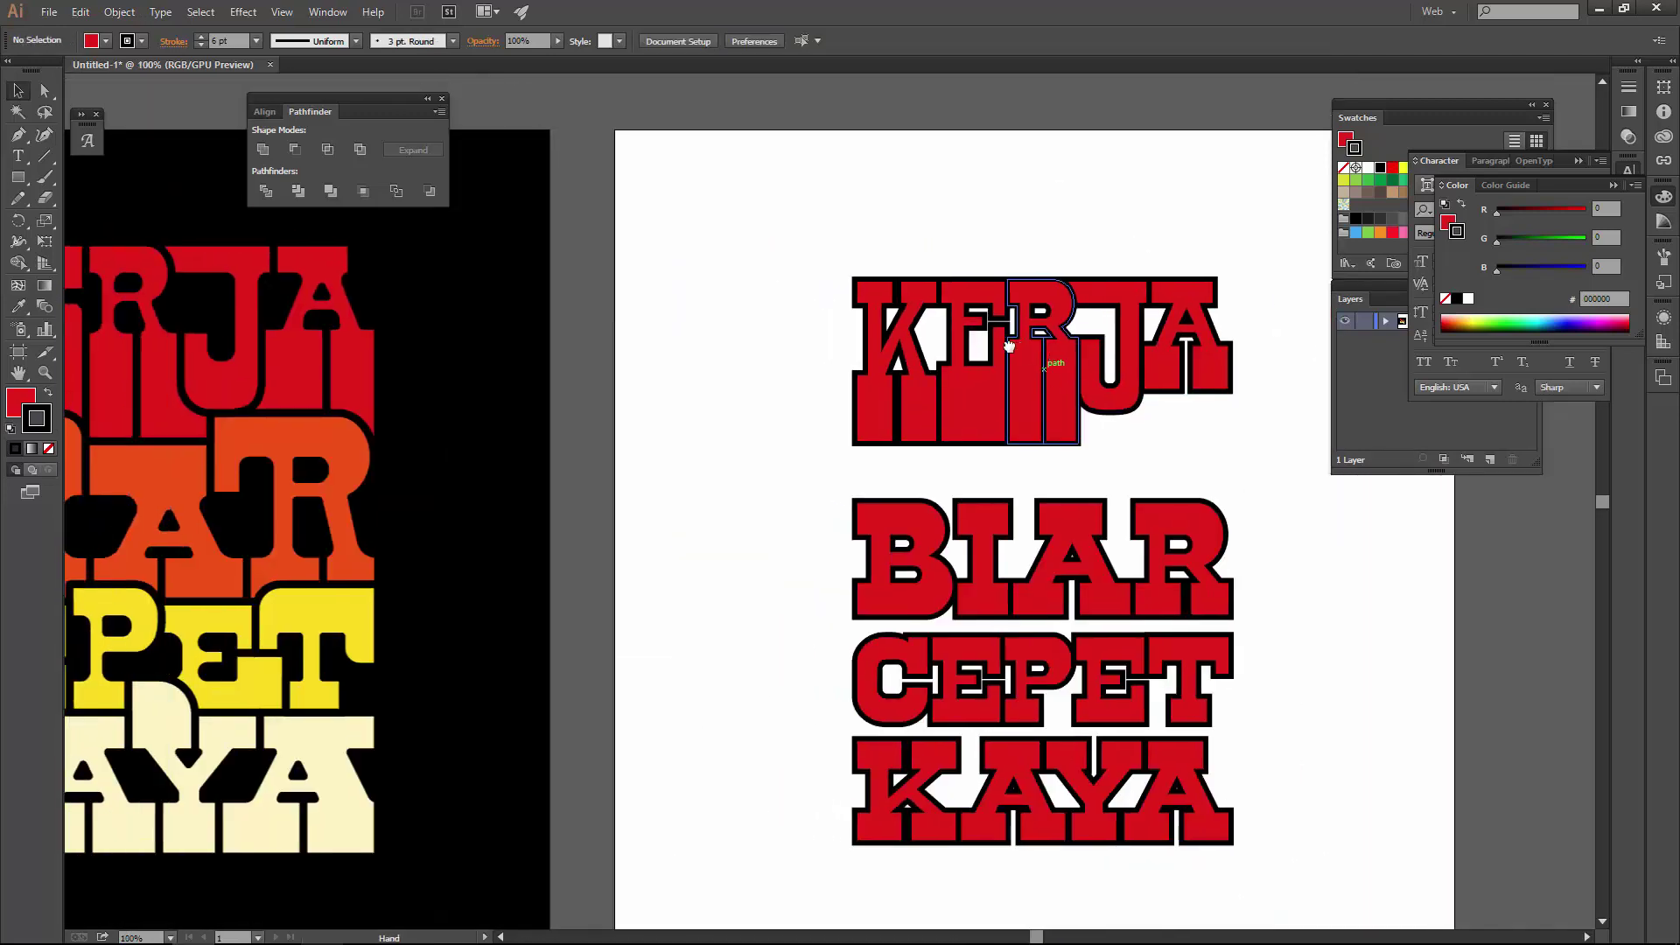
scroll(1137, 363, up, 1)
scroll(1137, 363, up, 5)
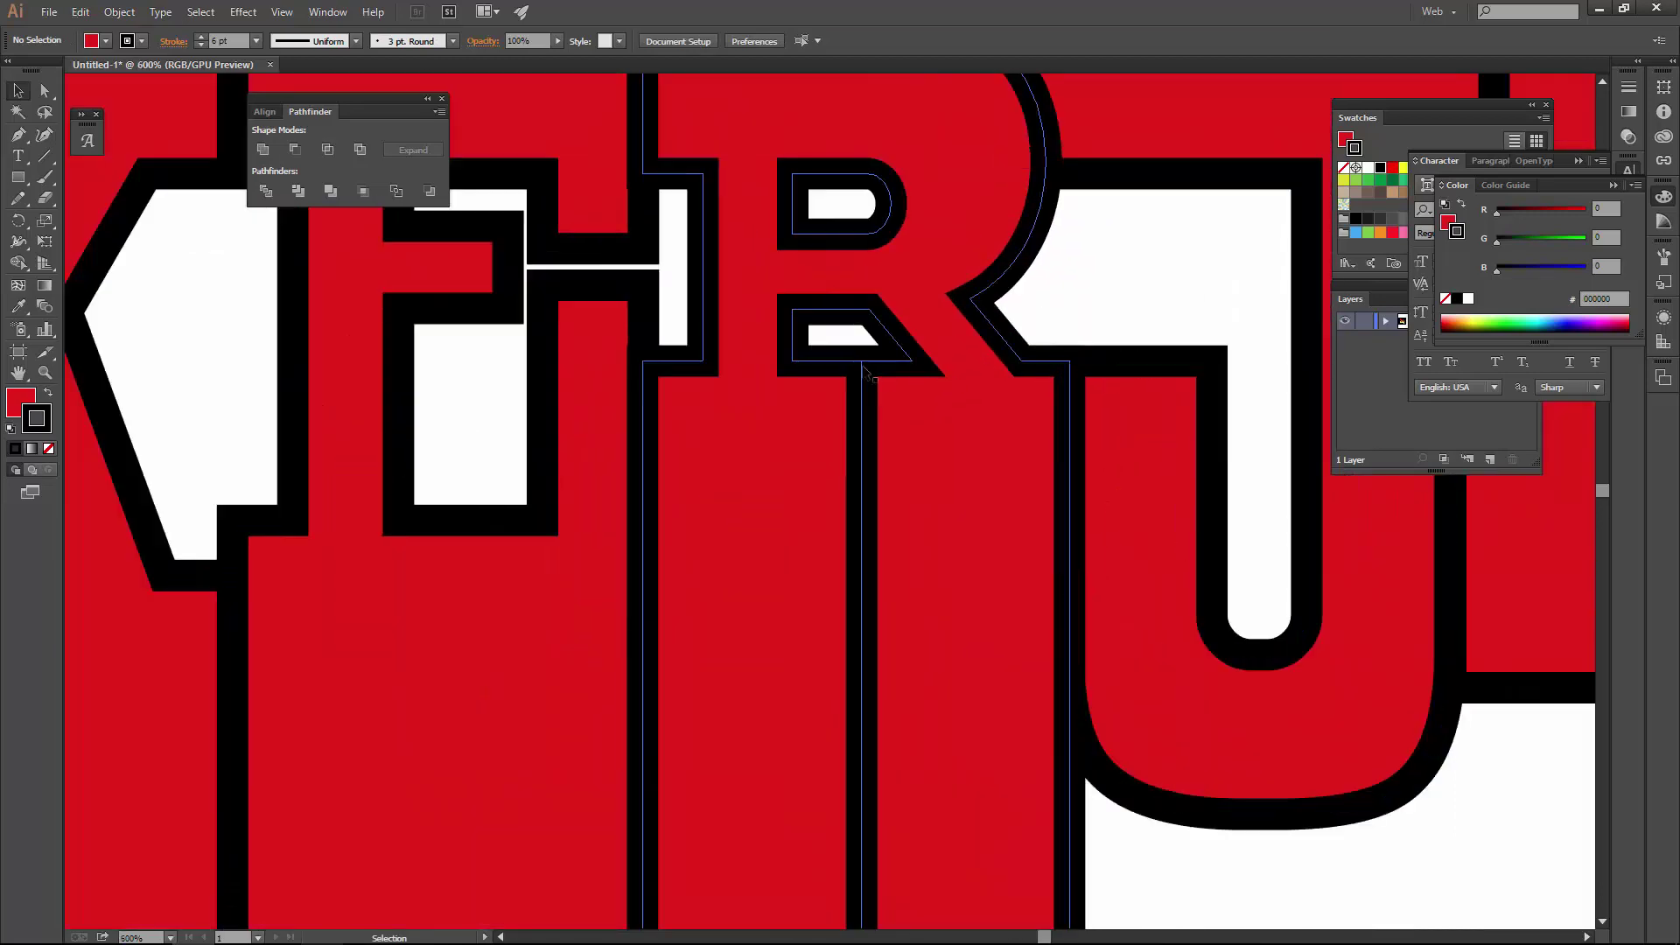
scroll(771, 359, down, 4)
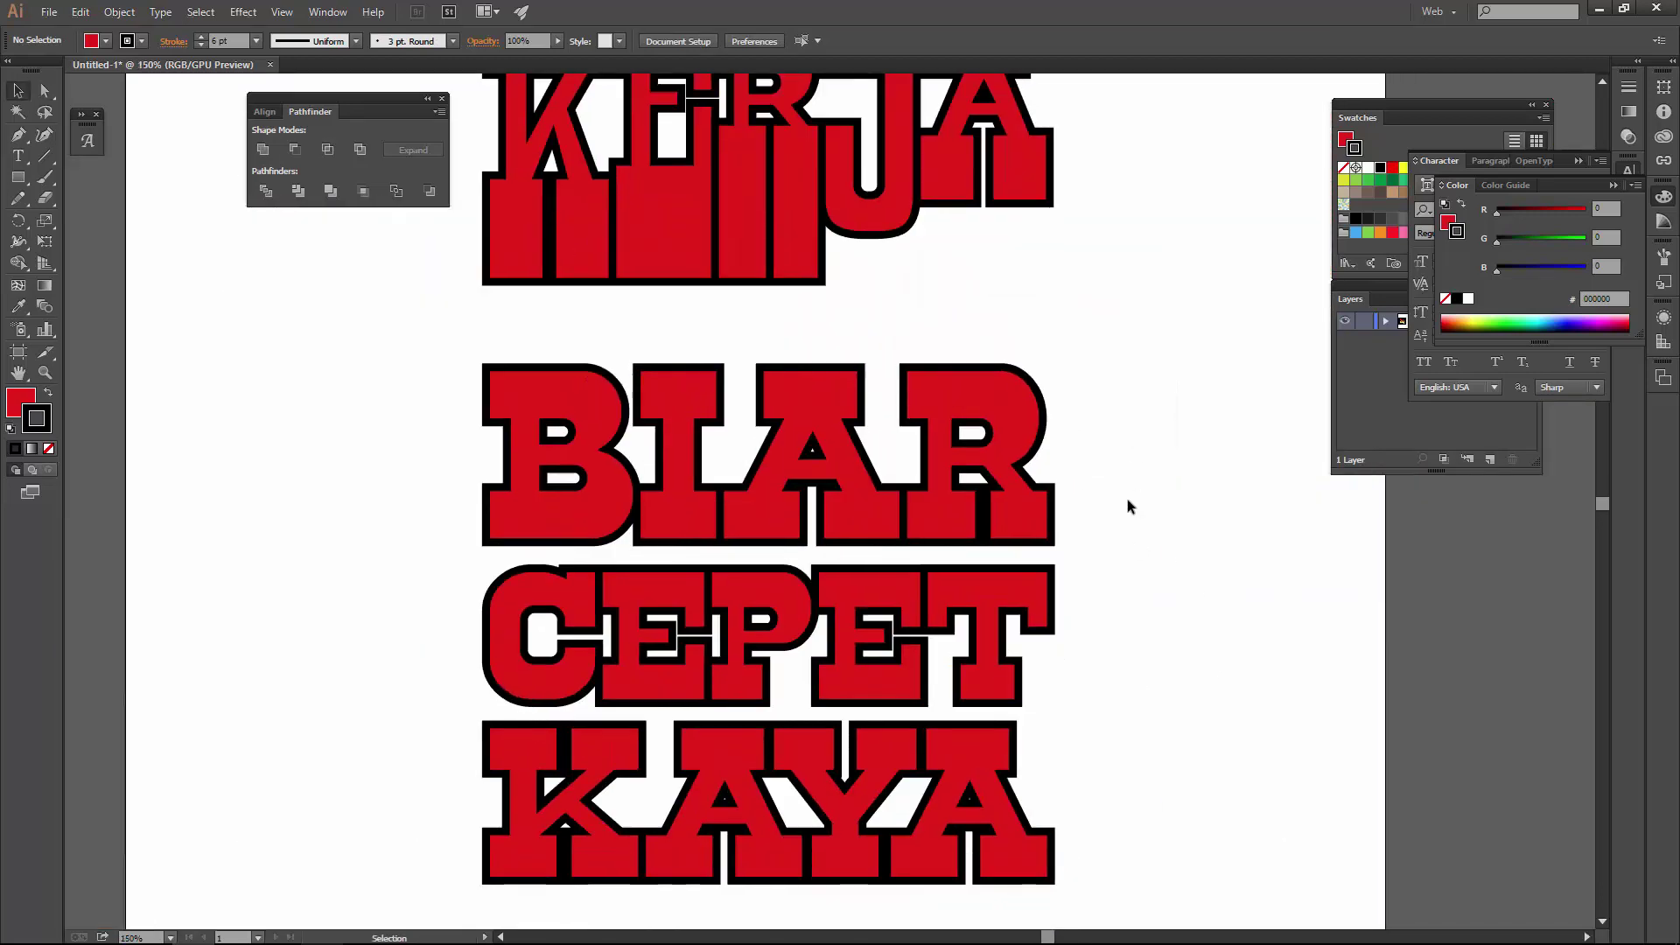
drag(1155, 793, 700, 107)
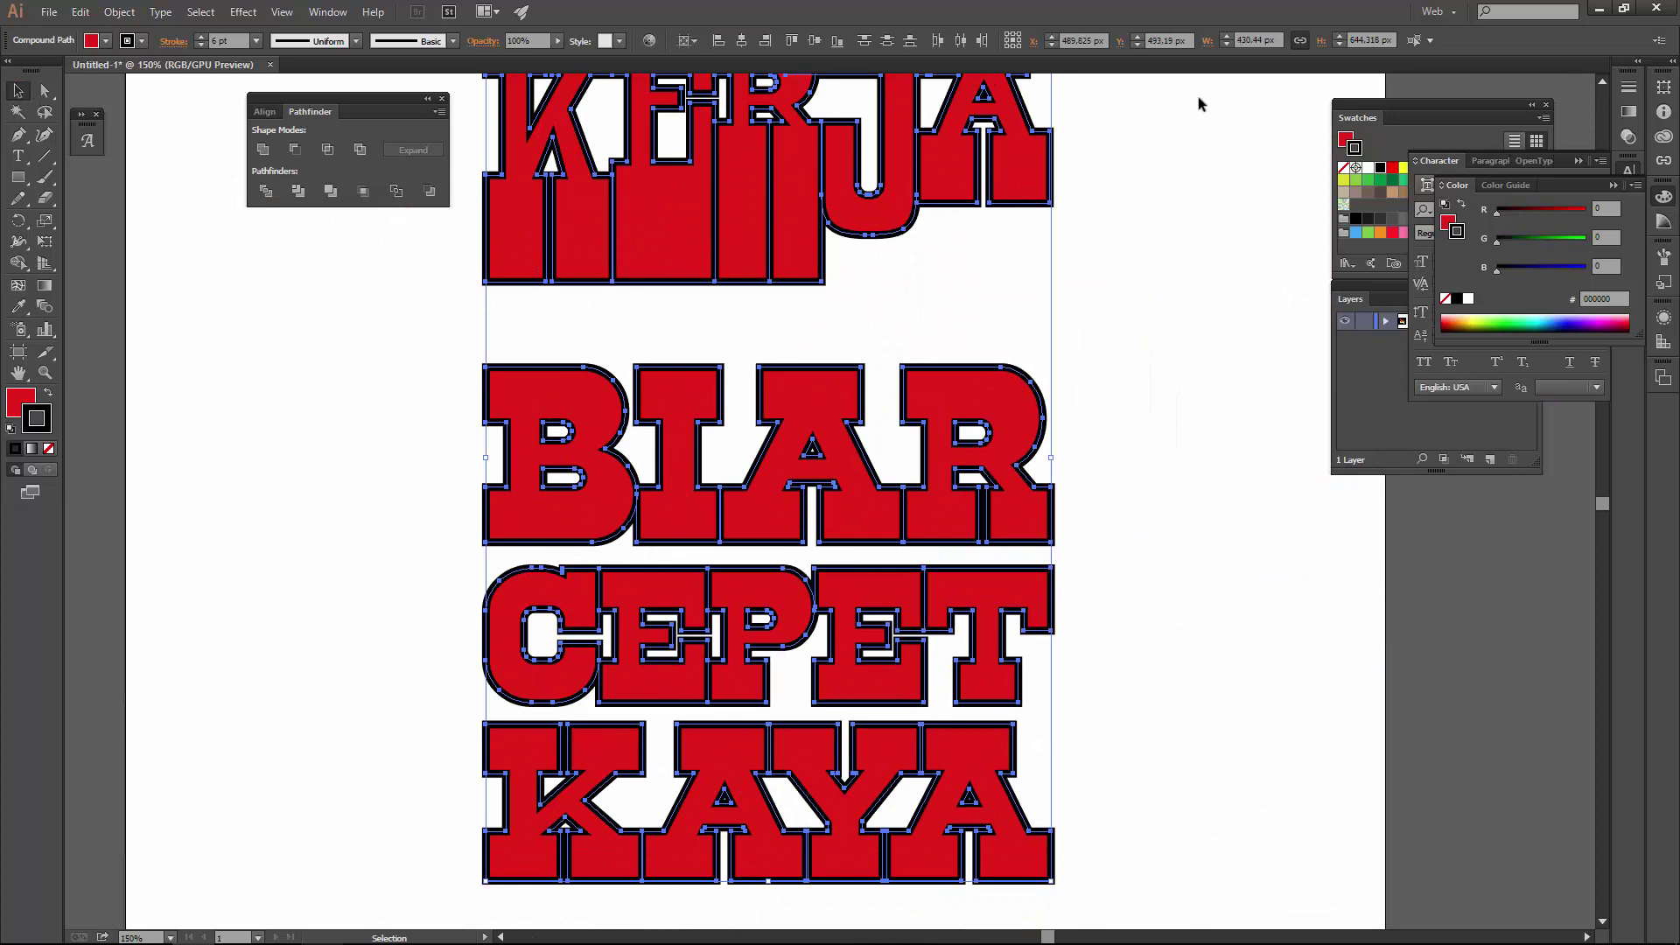
click(331, 13)
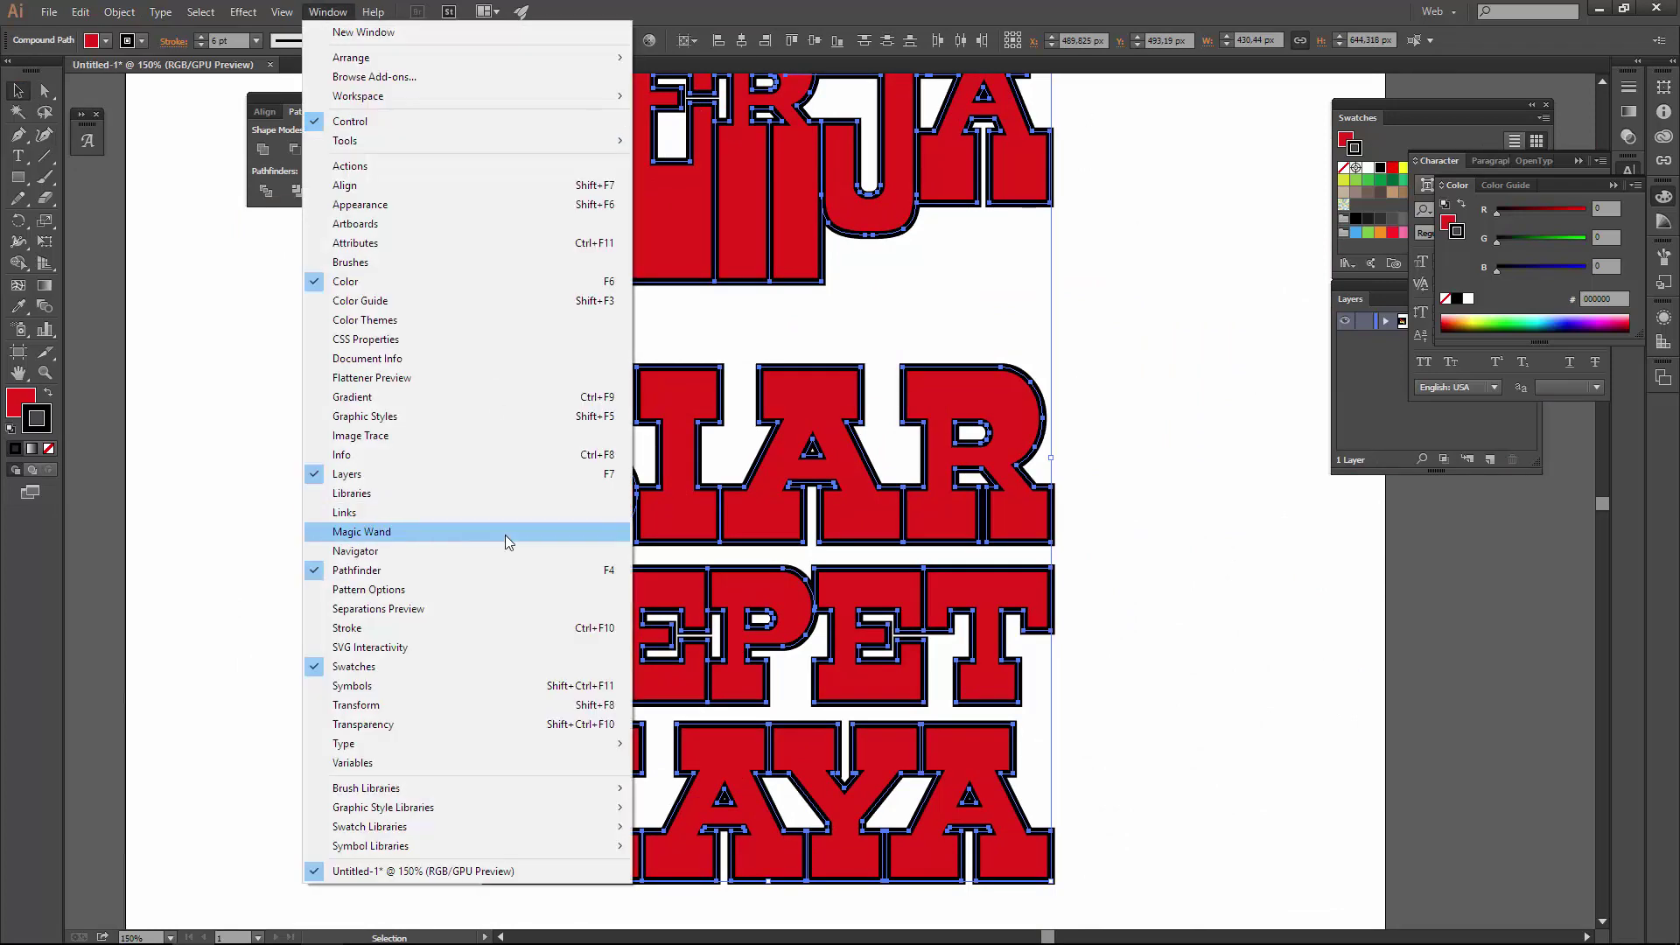
- Open the Stroke panel and select all the lettering
click(461, 626)
click(1132, 345)
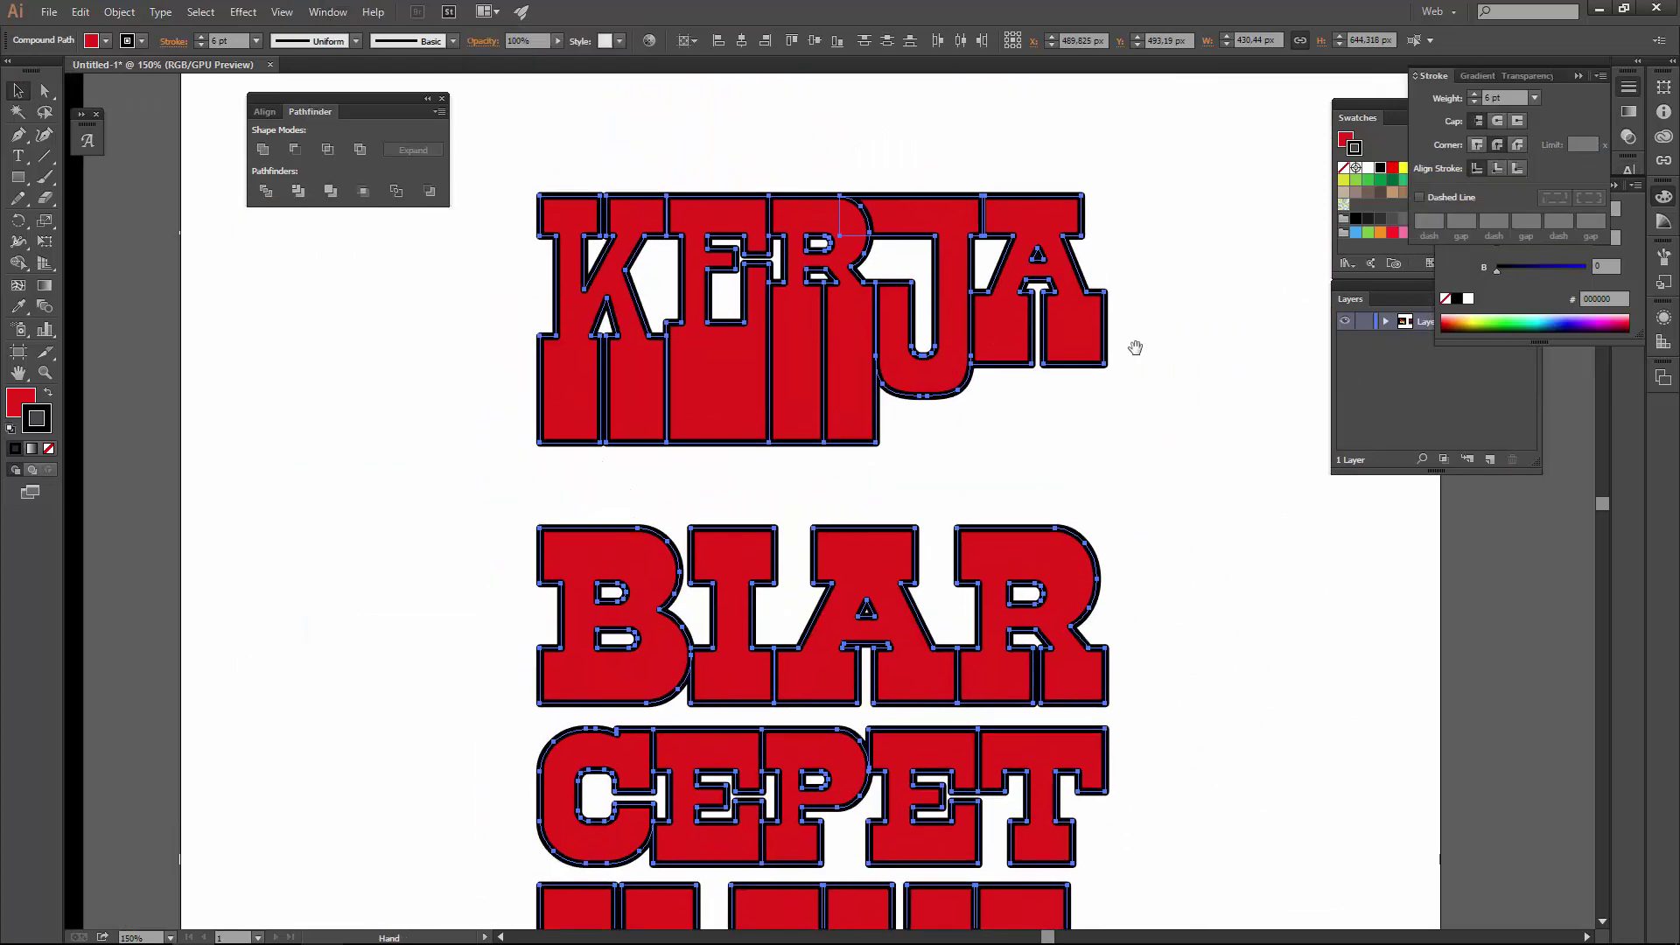
scroll(795, 299, up, 2)
key(a)
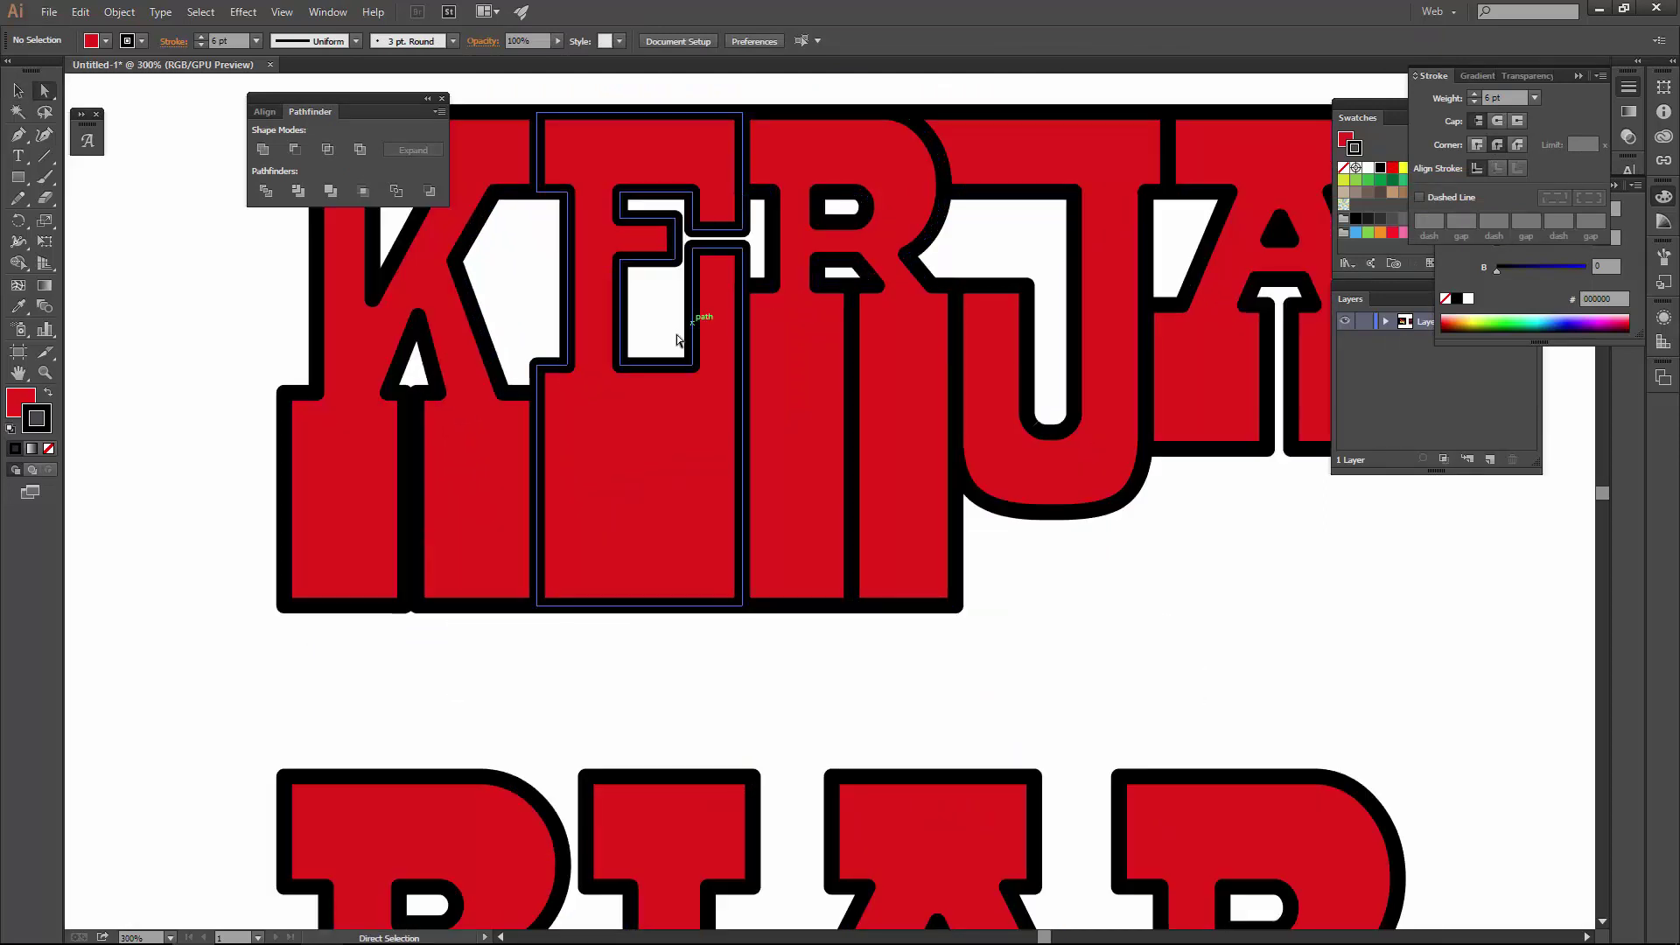
scroll(665, 364, down, 1)
scroll(665, 364, down, 1)
key(v)
key(ctrl+a)
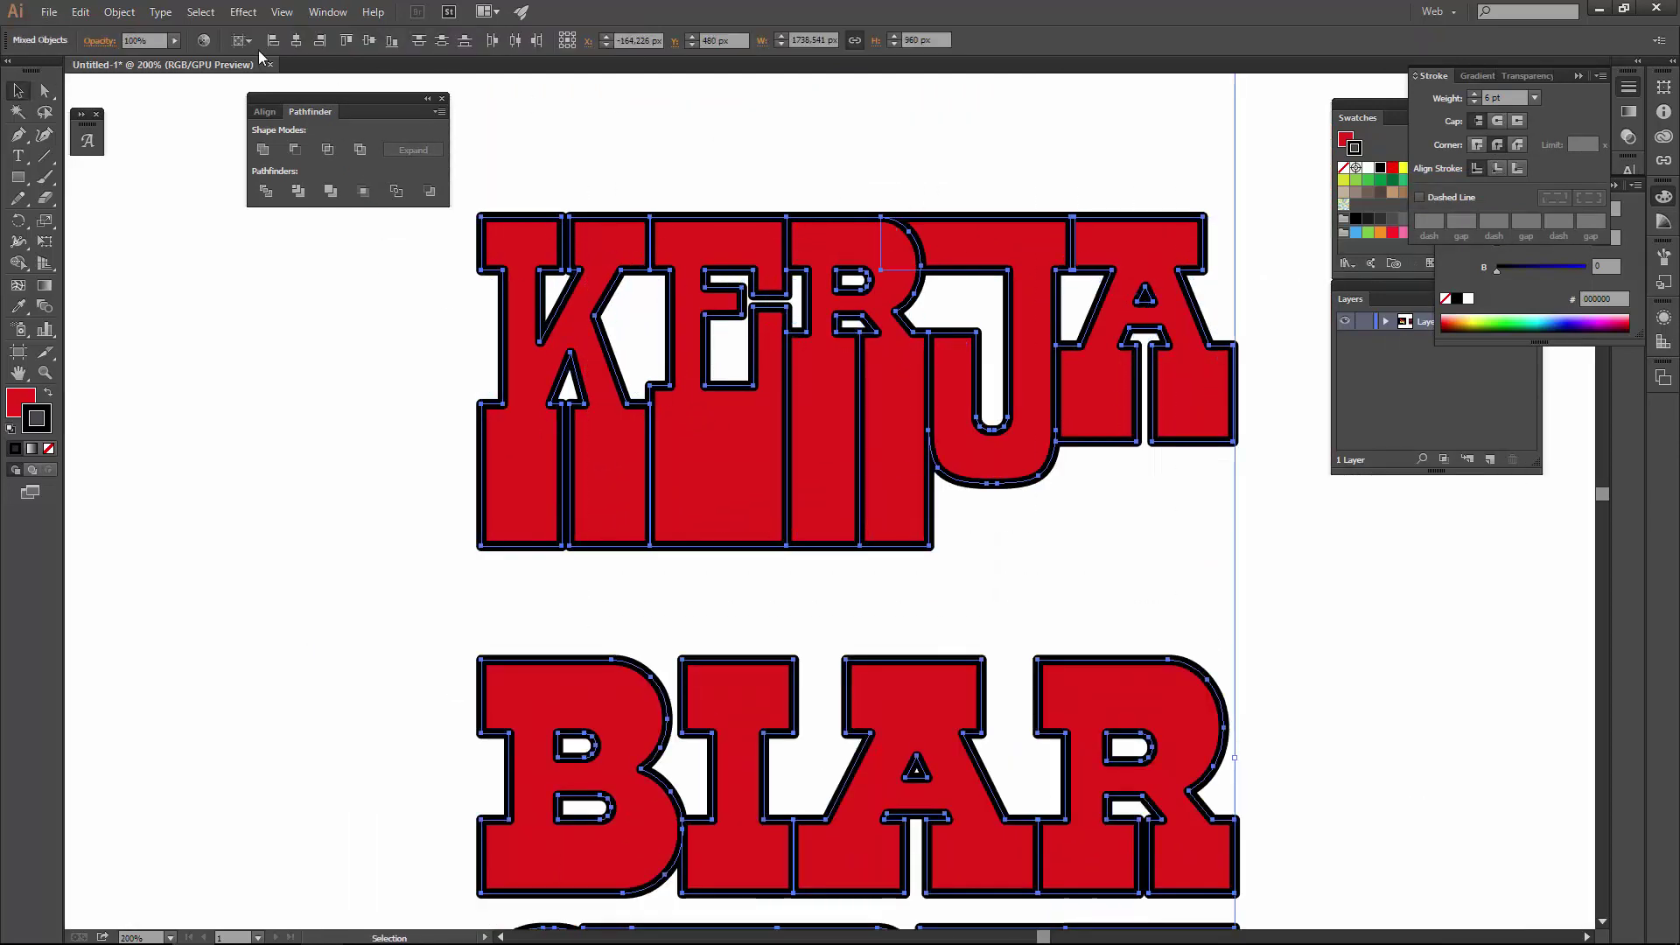
scroll(382, 387, down, 2)
drag(378, 369, 916, 866)
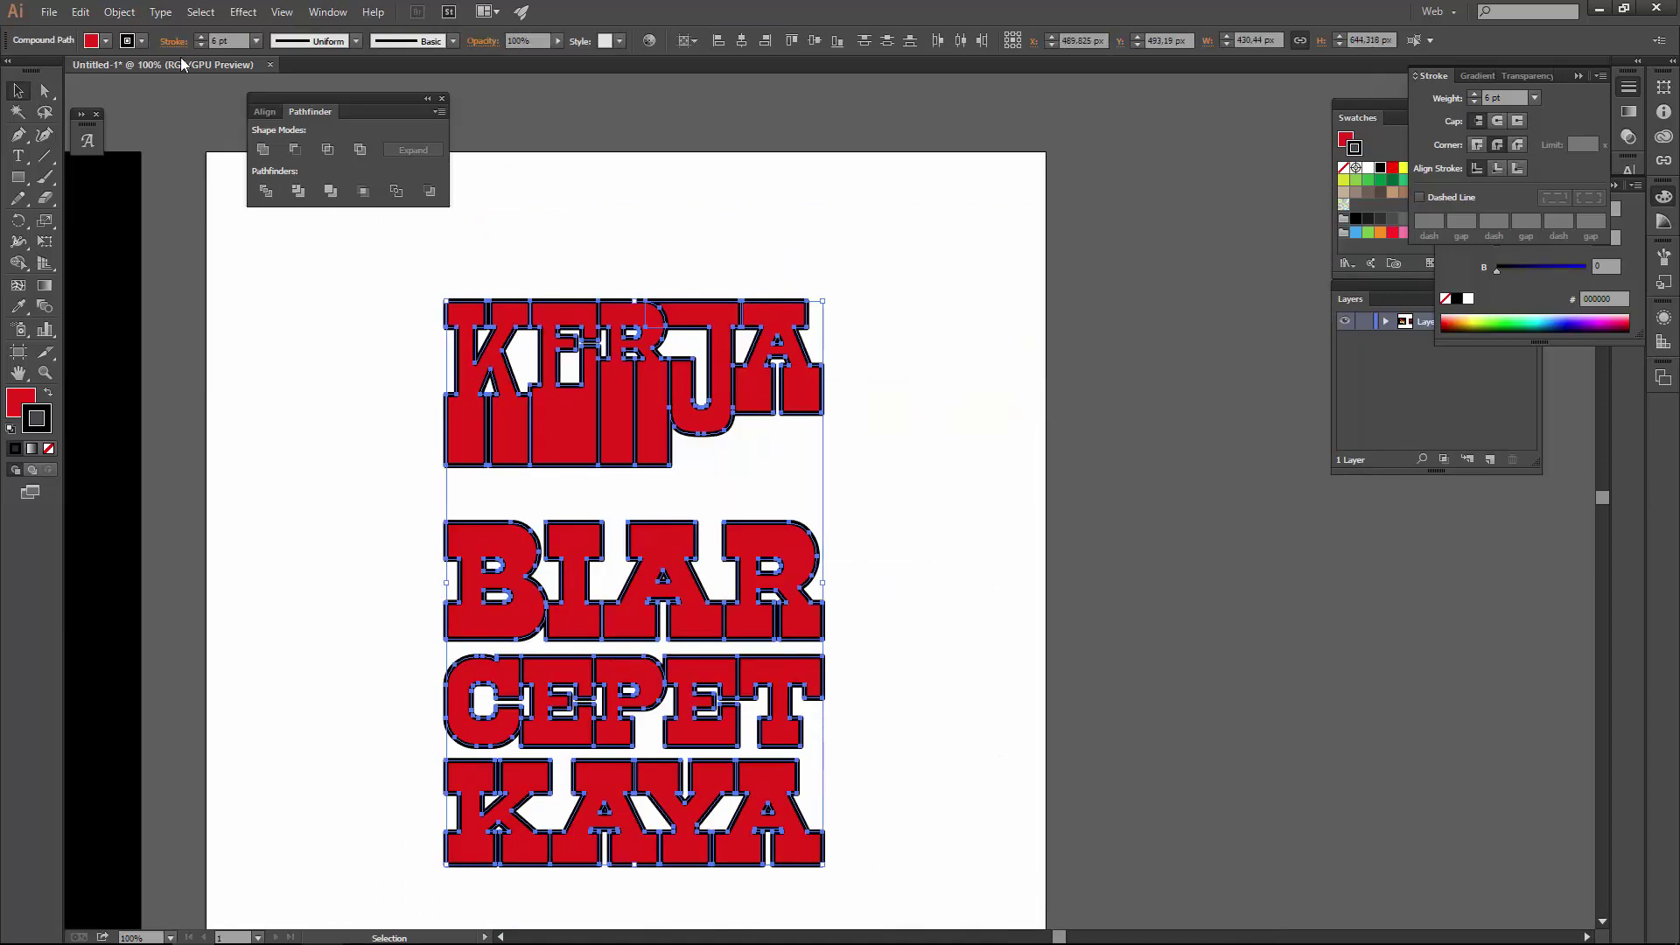
- Reduce the outline weight to 5 pt and zoom out to view both artboards
click(201, 45)
click(411, 365)
scroll(419, 375, up, 3)
scroll(628, 451, up, 1)
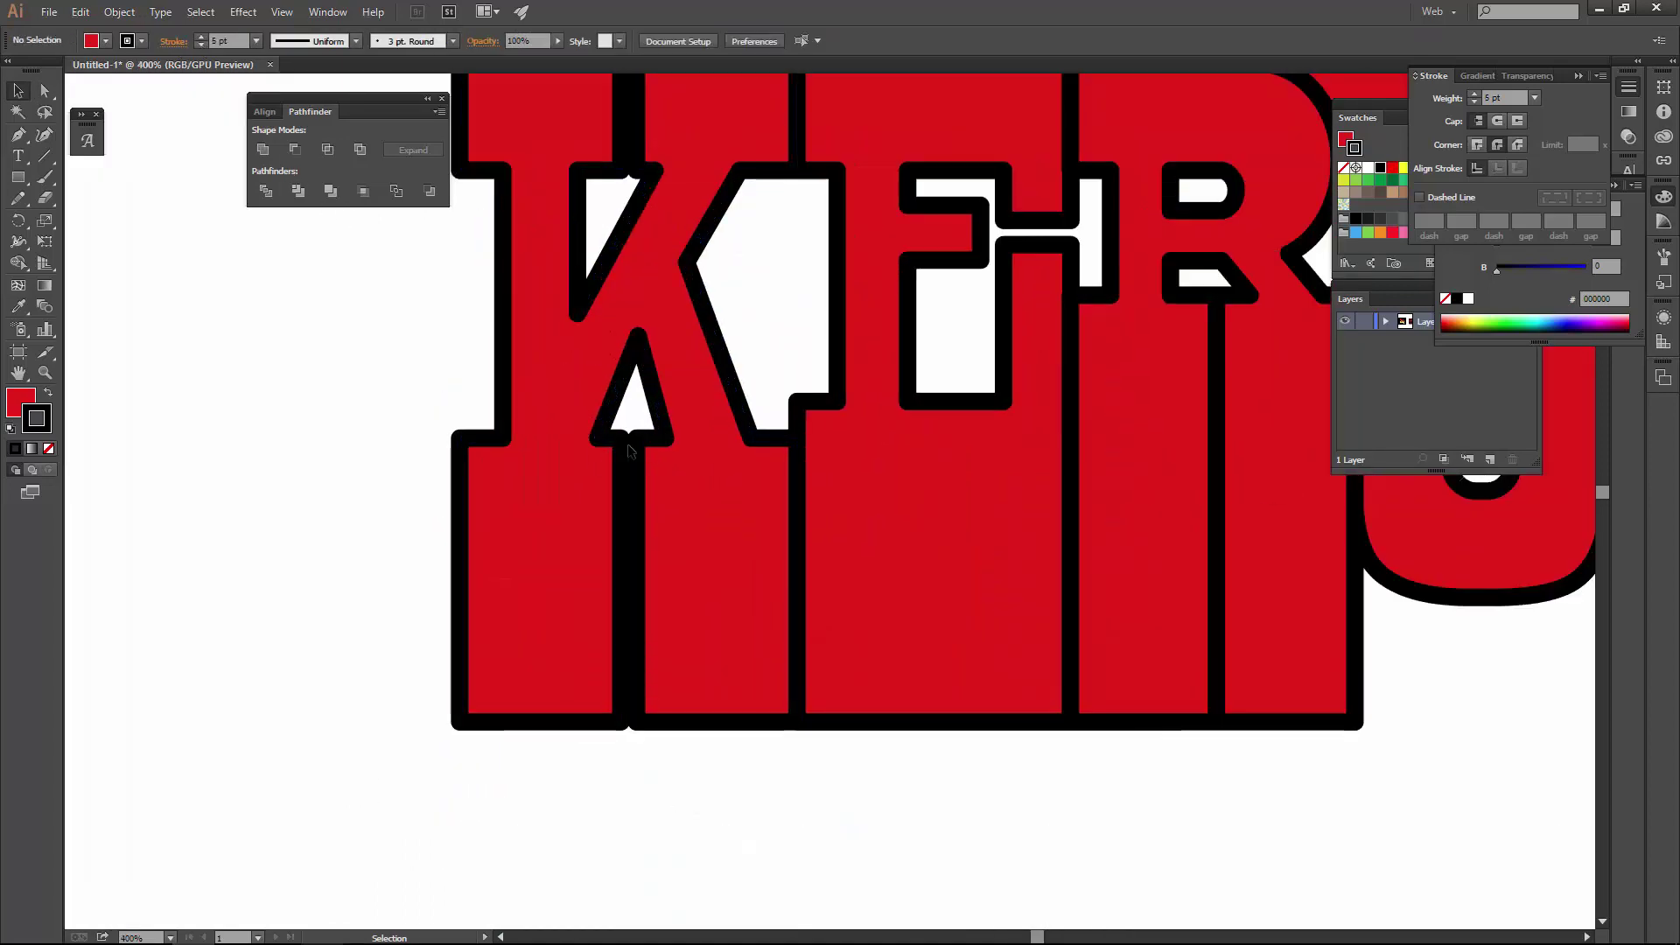
scroll(665, 788, up, 1)
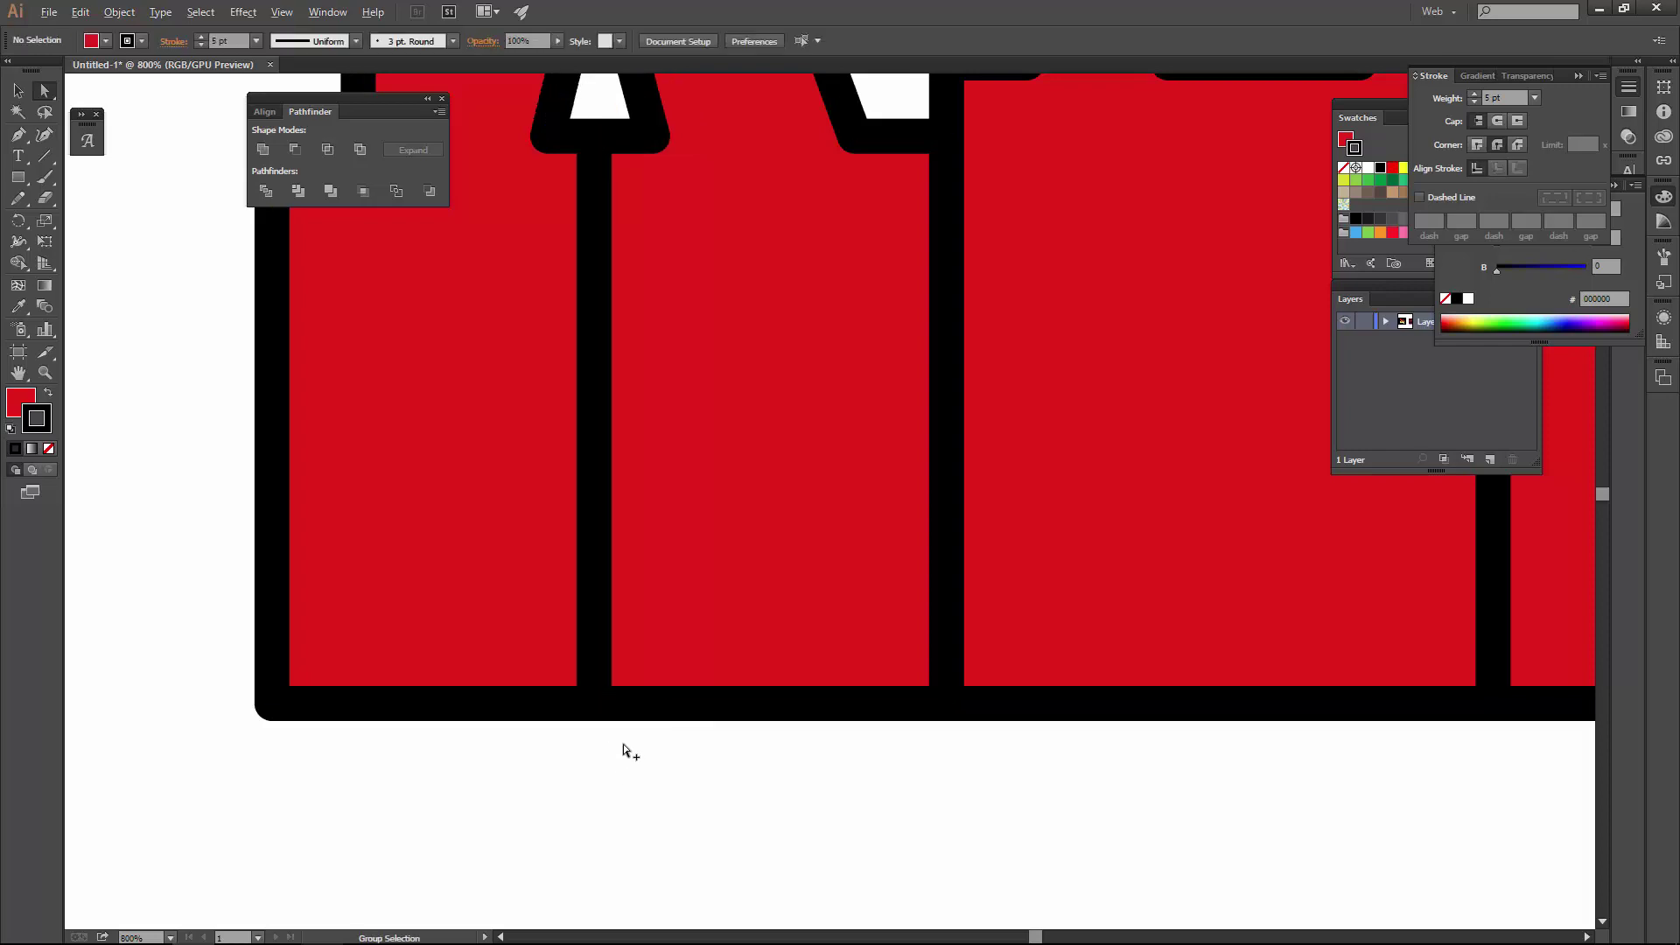
scroll(623, 744, down, 1)
click(755, 516)
scroll(754, 516, down, 5)
scroll(754, 516, down, 1)
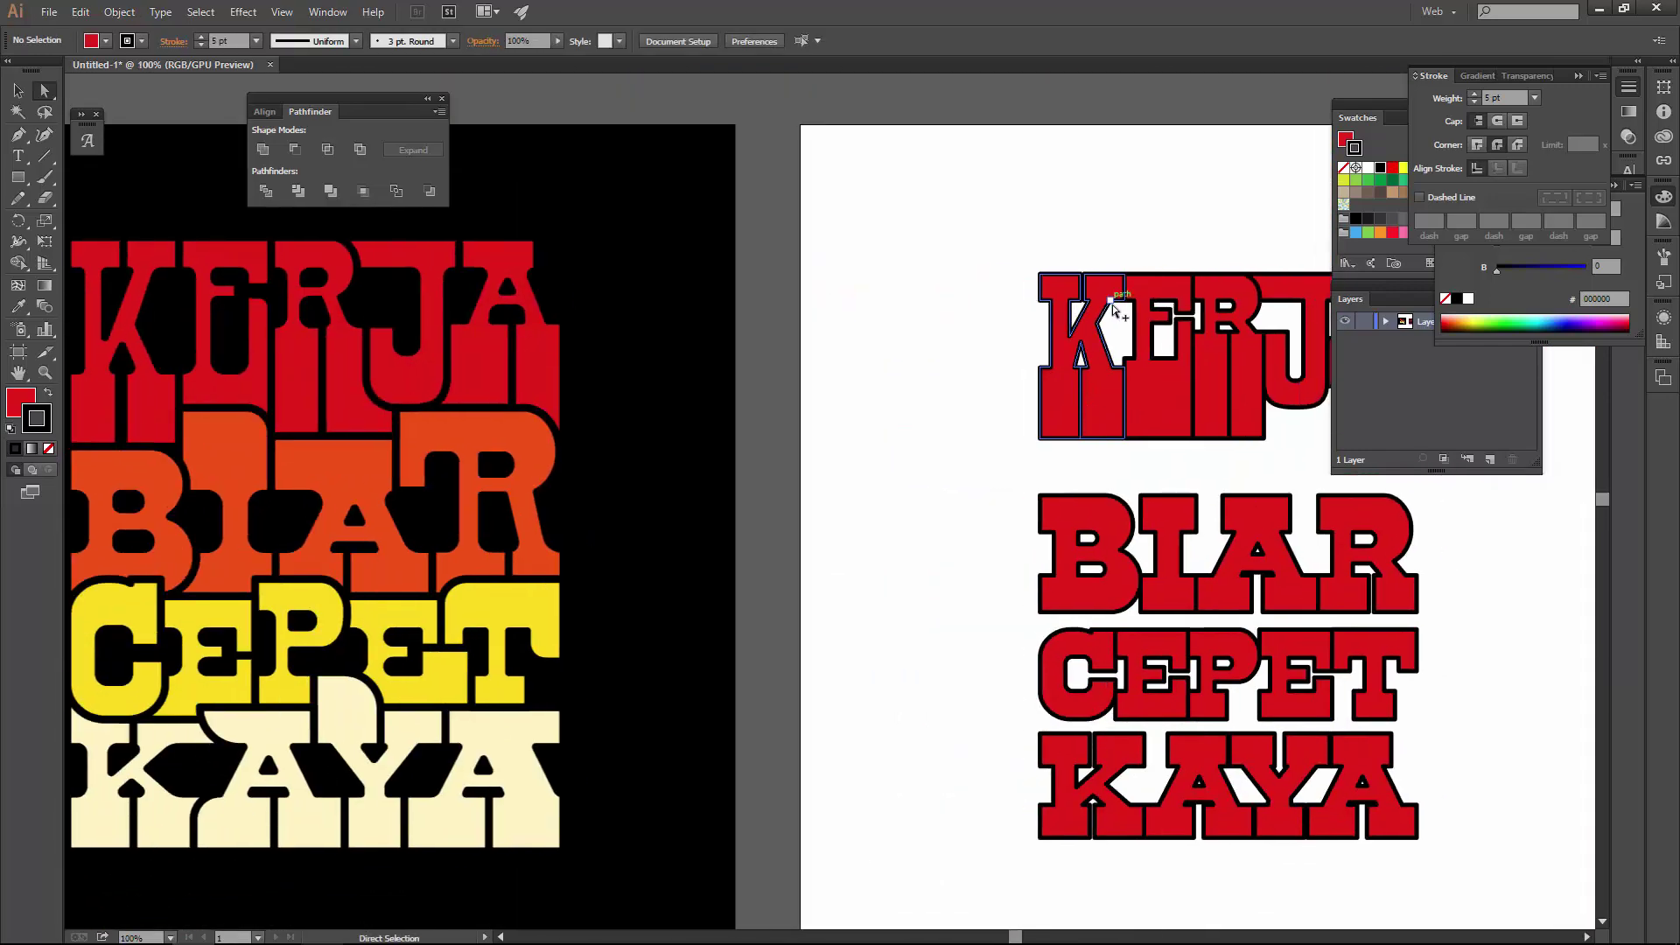
scroll(860, 373, up, 5)
scroll(805, 412, down, 1)
scroll(844, 420, down, 1)
scroll(843, 420, down, 2)
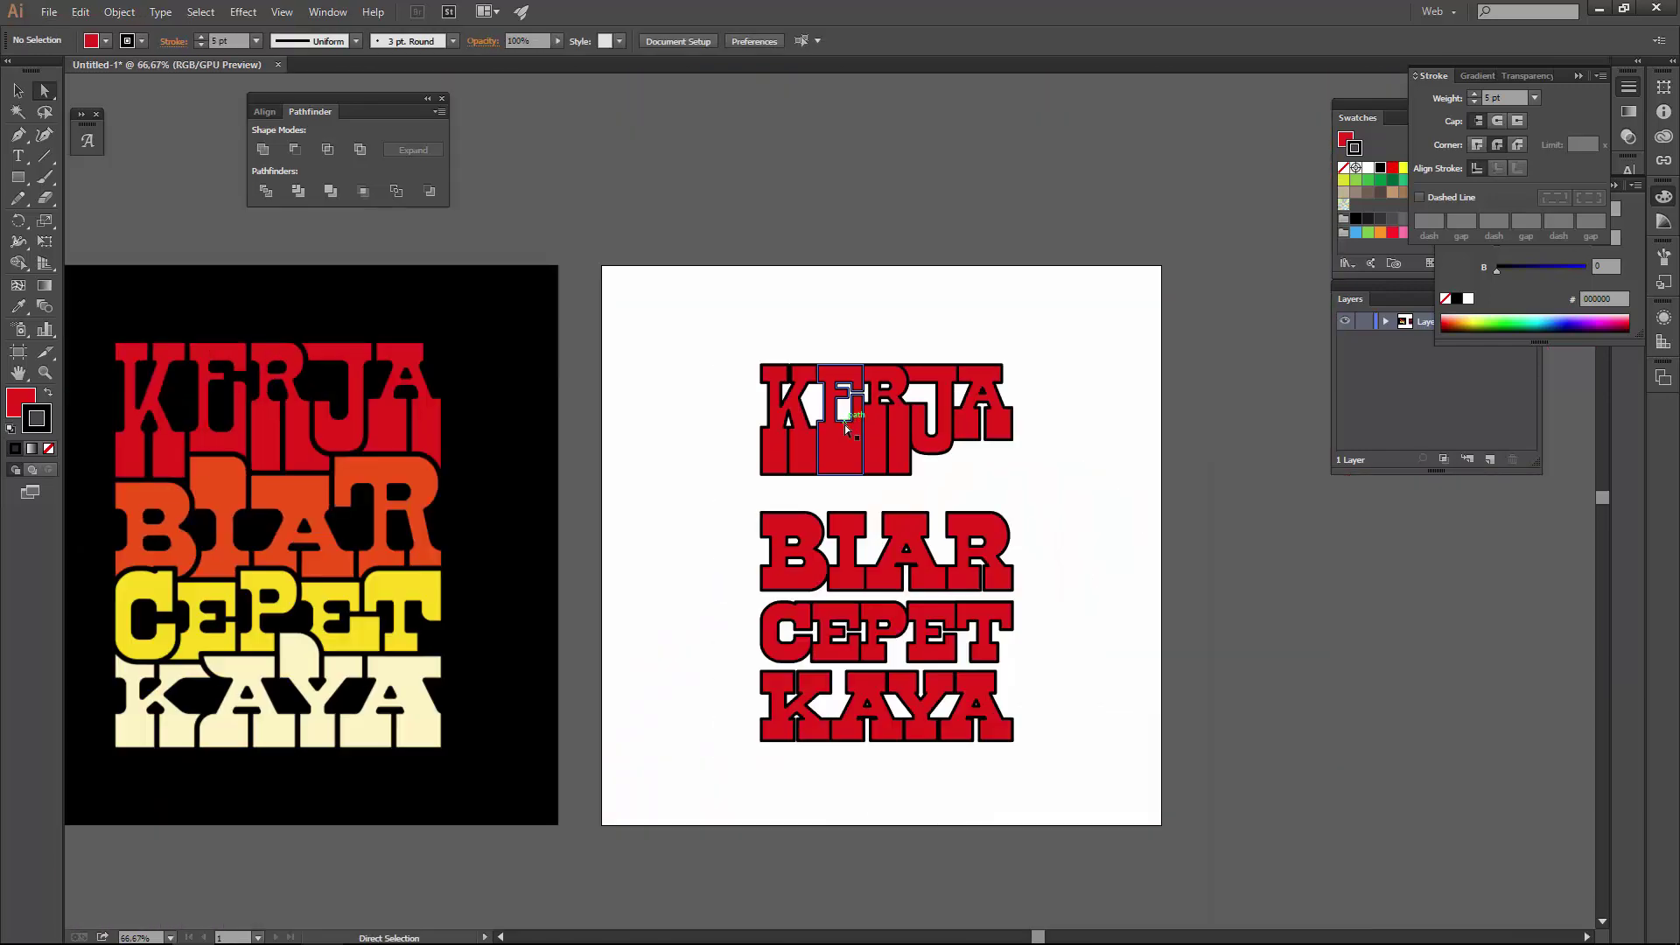
- Nudge the BIAR word slightly upward, then deselect it
key(v)
drag(776, 523, 775, 502)
scroll(775, 525, up, 5)
scroll(513, 547, down, 5)
click(934, 536)
scroll(933, 536, up, 1)
scroll(1098, 525, up, 1)
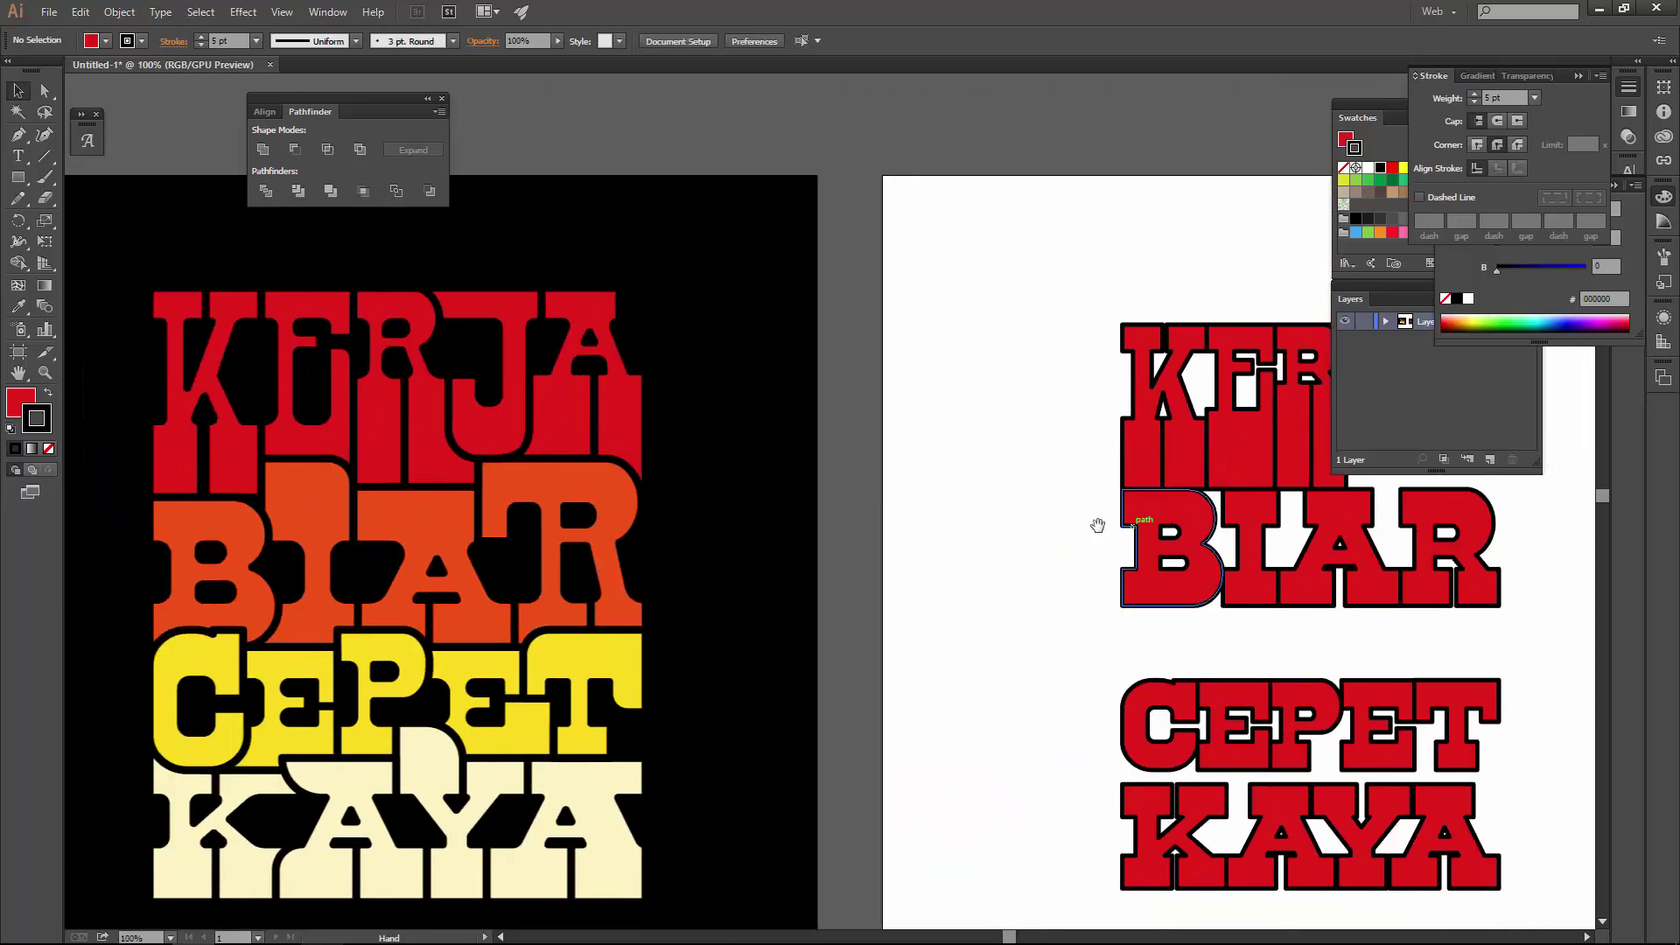
scroll(1095, 514, up, 1)
scroll(1095, 515, up, 1)
scroll(1095, 514, up, 1)
- Stretch the top of BIAR's I up into KERJA and try slanting its top-left corner
key(a)
drag(1204, 456, 1205, 404)
scroll(1205, 404, down, 2)
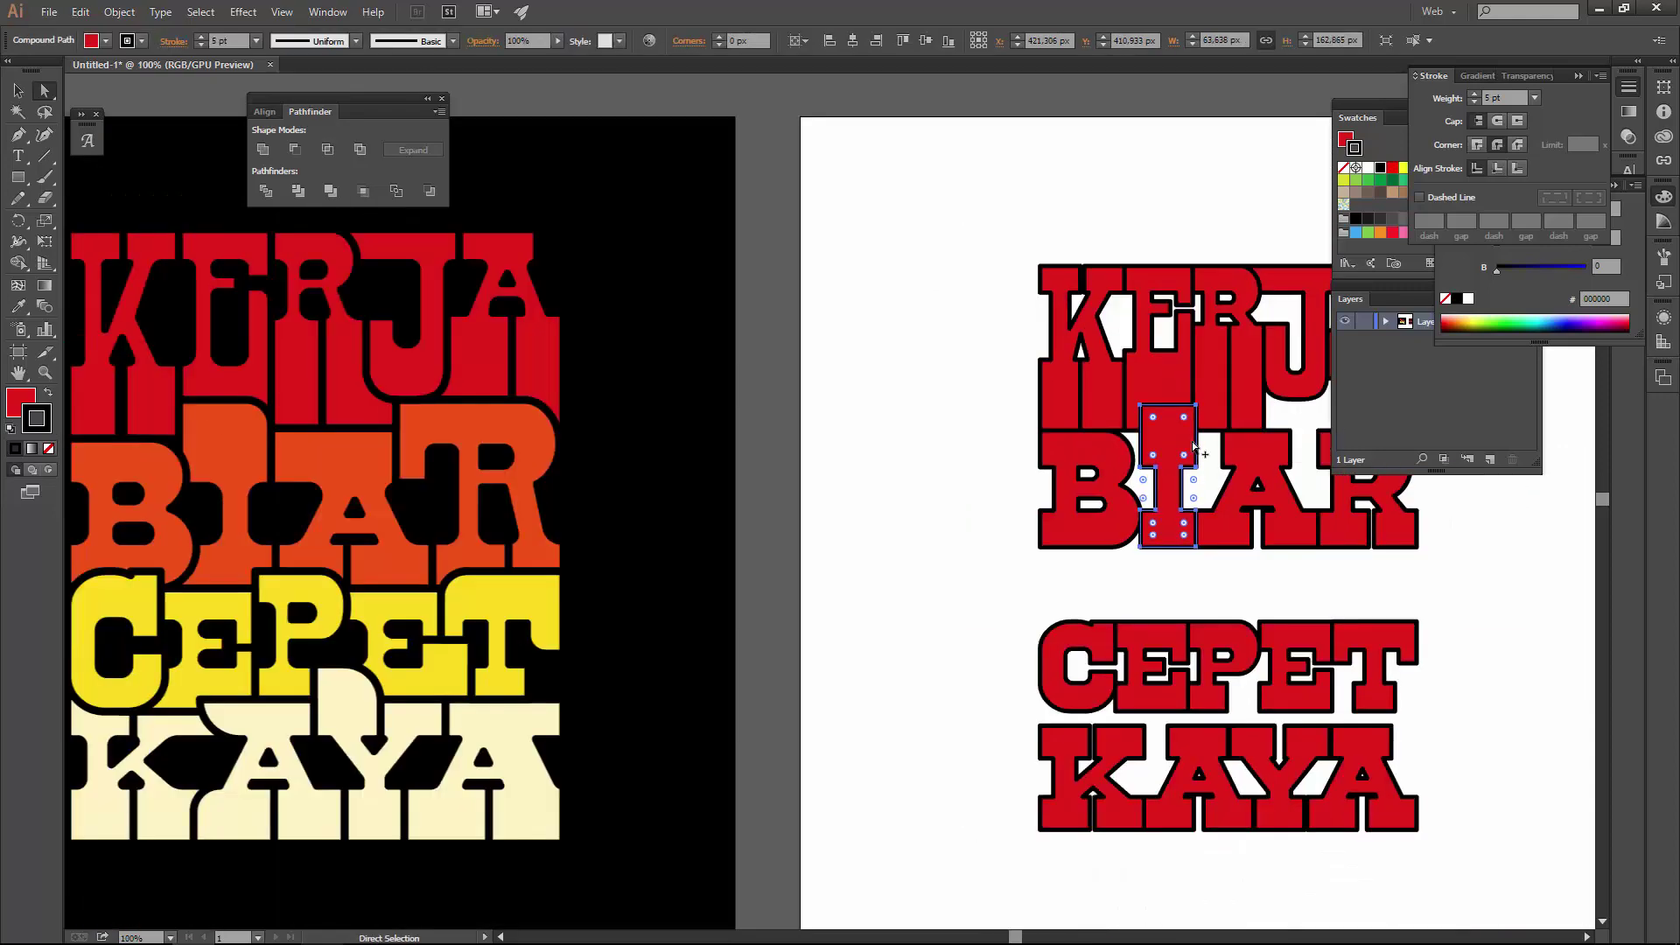
key(v)
click(919, 479)
scroll(1122, 493, up, 1)
key(a)
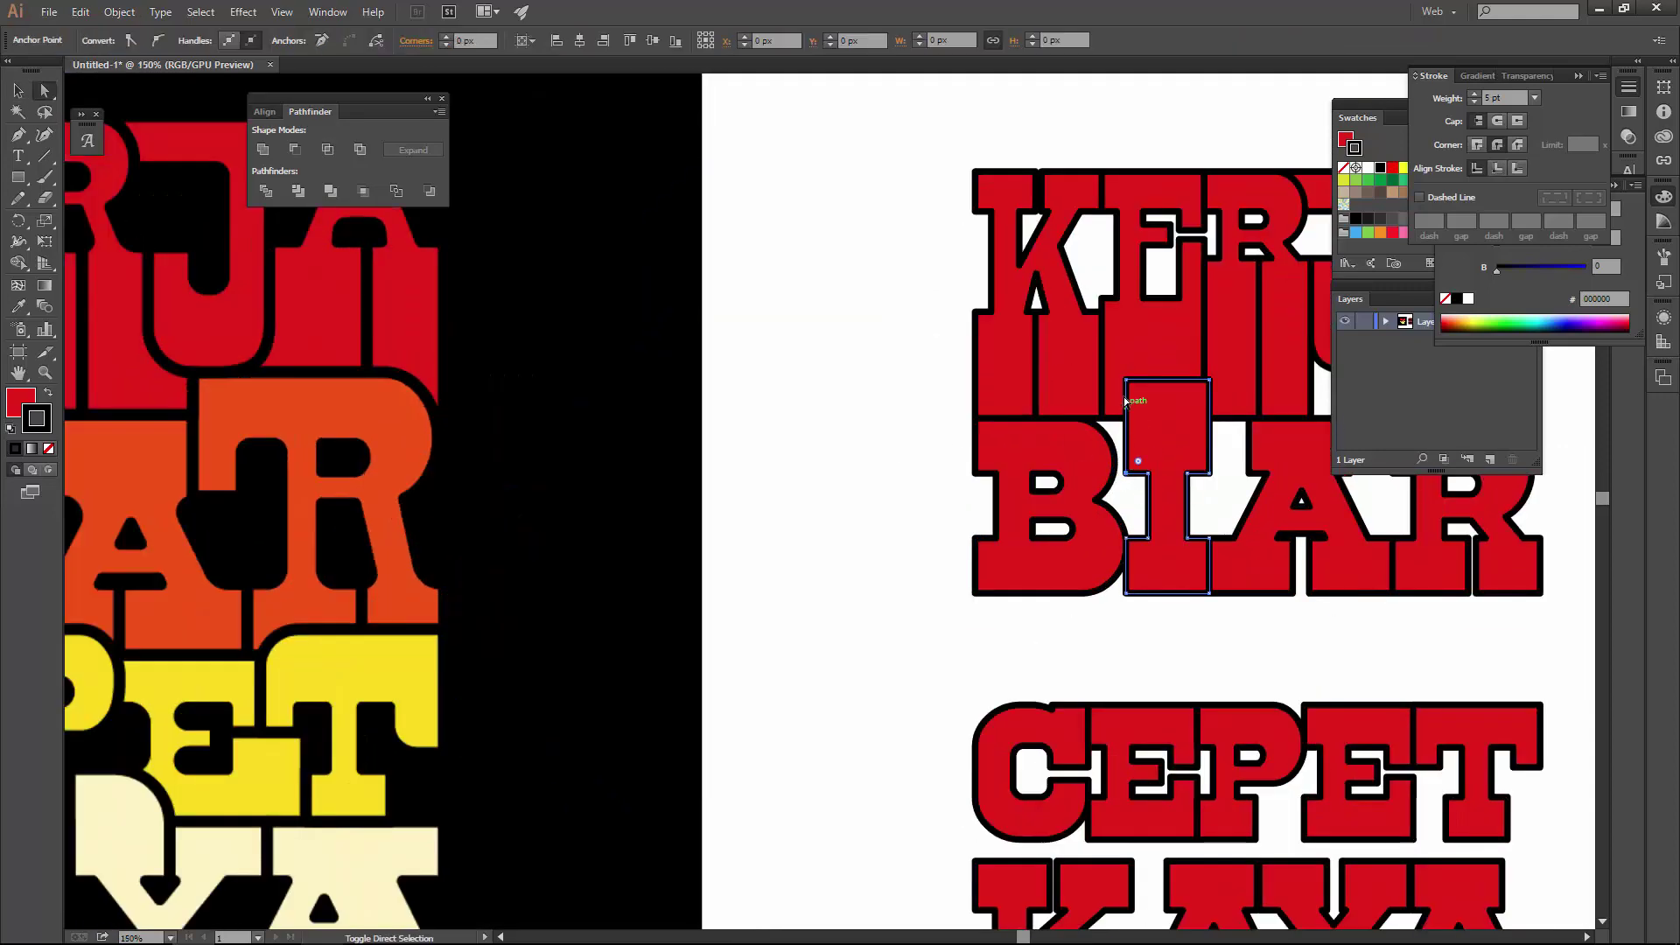
mouse_move(1129, 383)
mouse_down()
mouse_move(1094, 385)
mouse_move(1083, 339)
mouse_up()
scroll(1094, 385, down, 2)
scroll(1076, 365, up, 4)
- Undo the slanted corner so the I stays a straight-sided tall block, and deselect
key(ctrl+z)
key(ctrl+z)
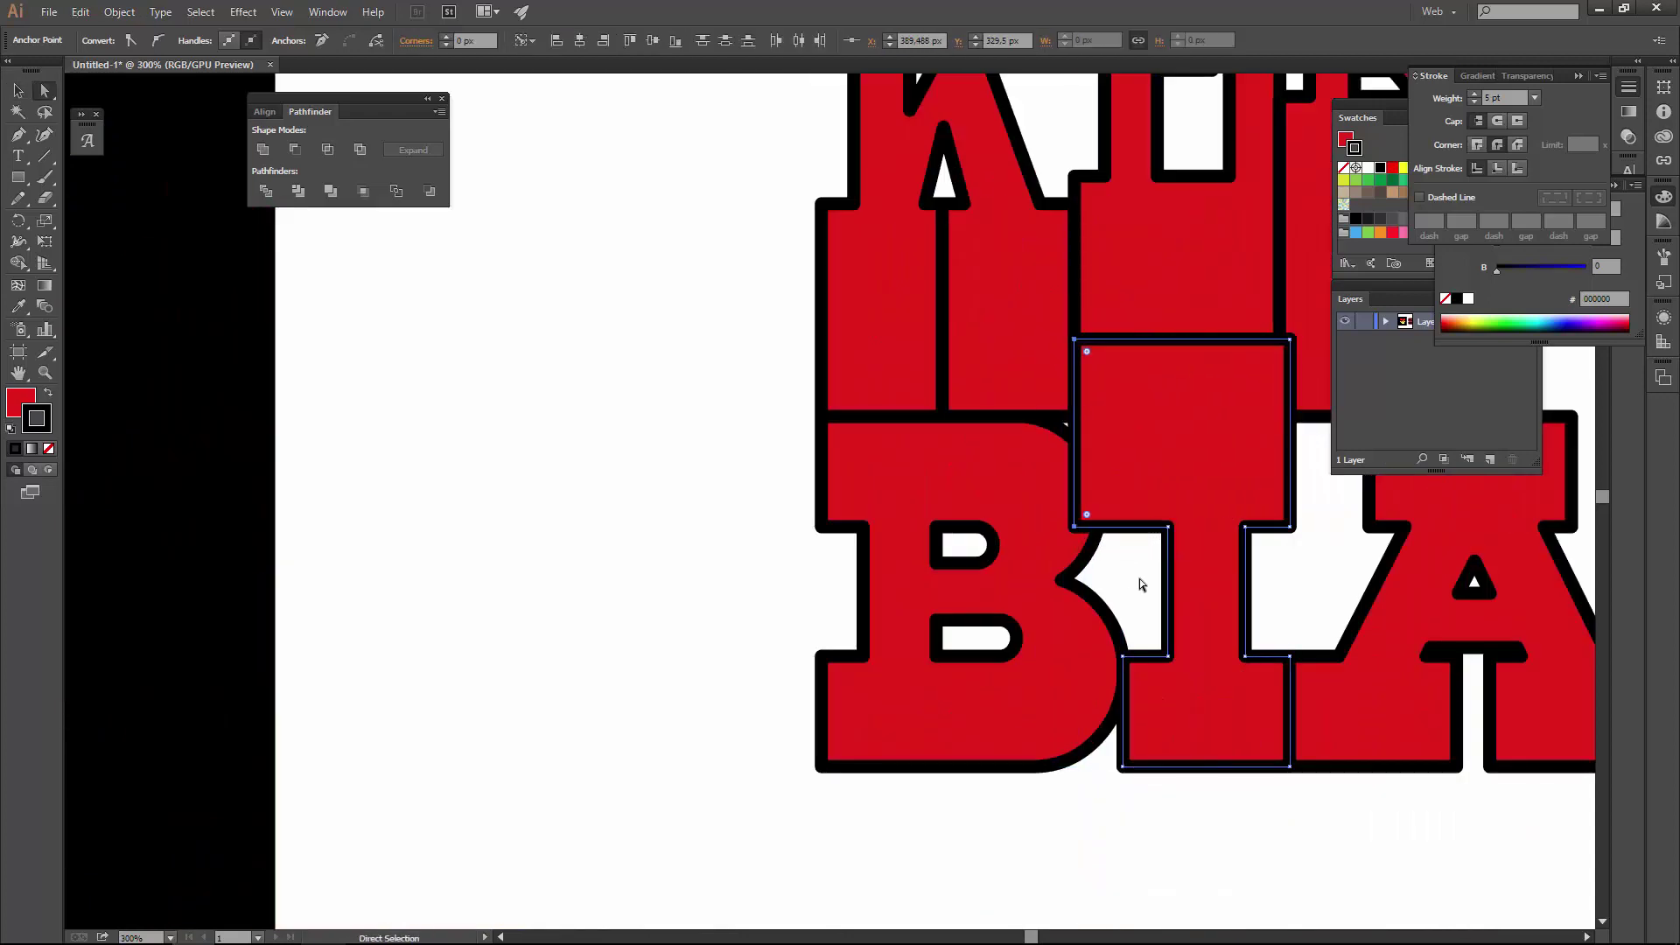
key(v)
scroll(1148, 490, down, 1)
key(ctrl+z)
click(792, 546)
scroll(1148, 455, down, 2)
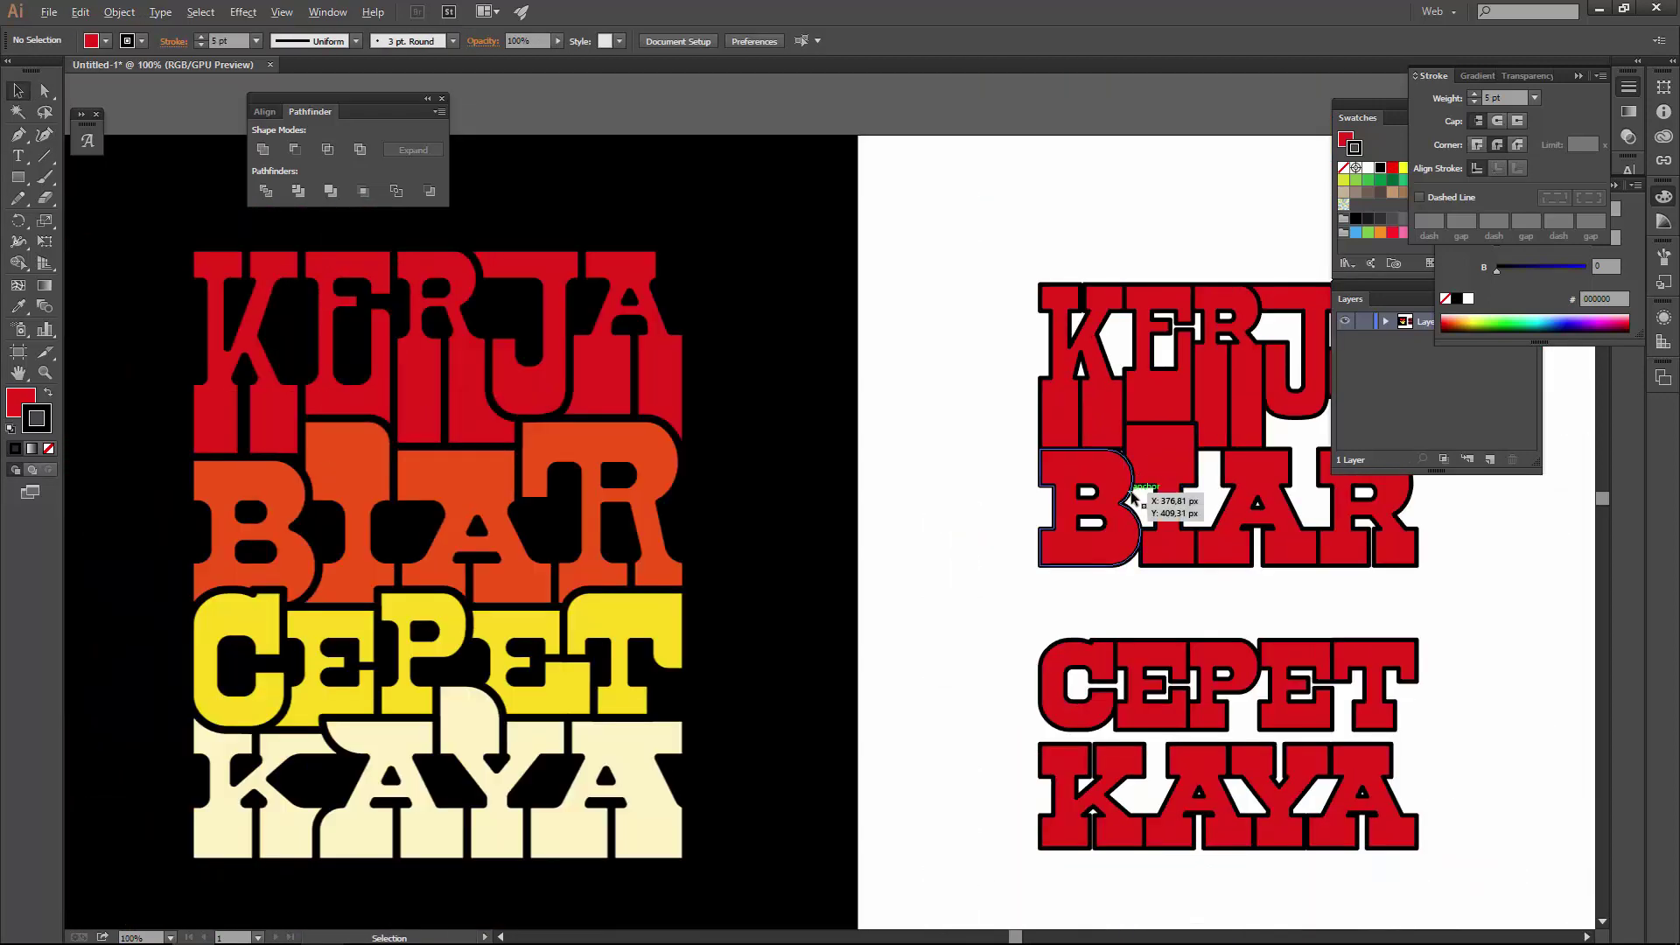
scroll(1153, 472, up, 2)
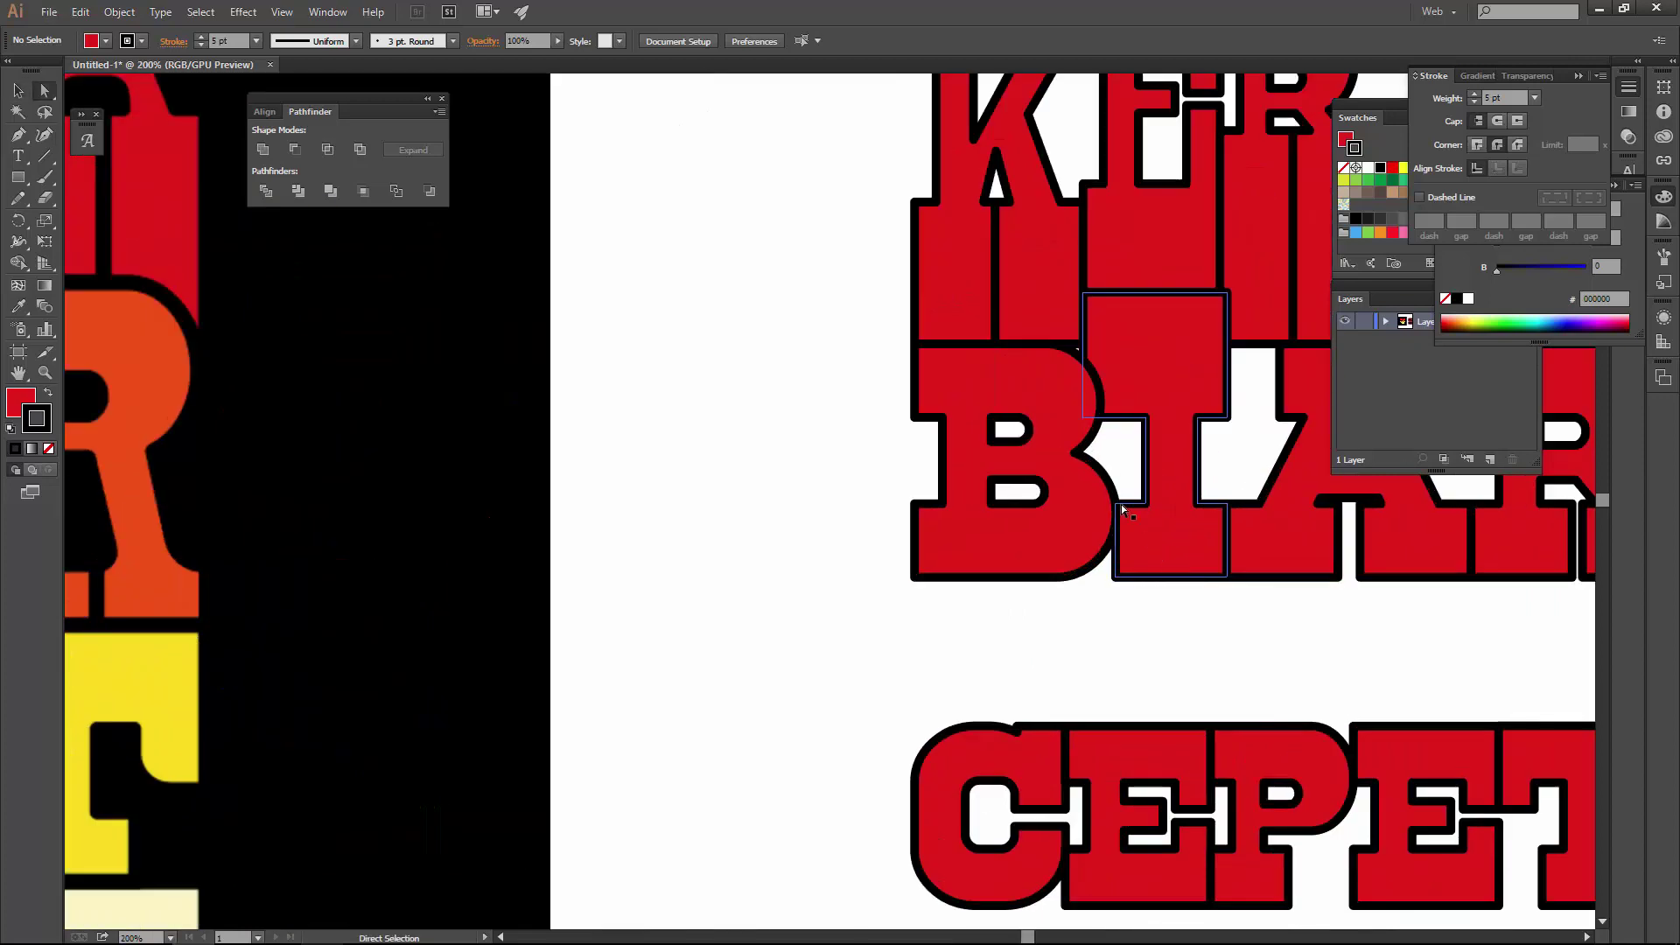
- Pull the I's bottom-left corner outward and round its top-right corner
double_click(1125, 532)
key(a)
drag(1114, 578, 1049, 579)
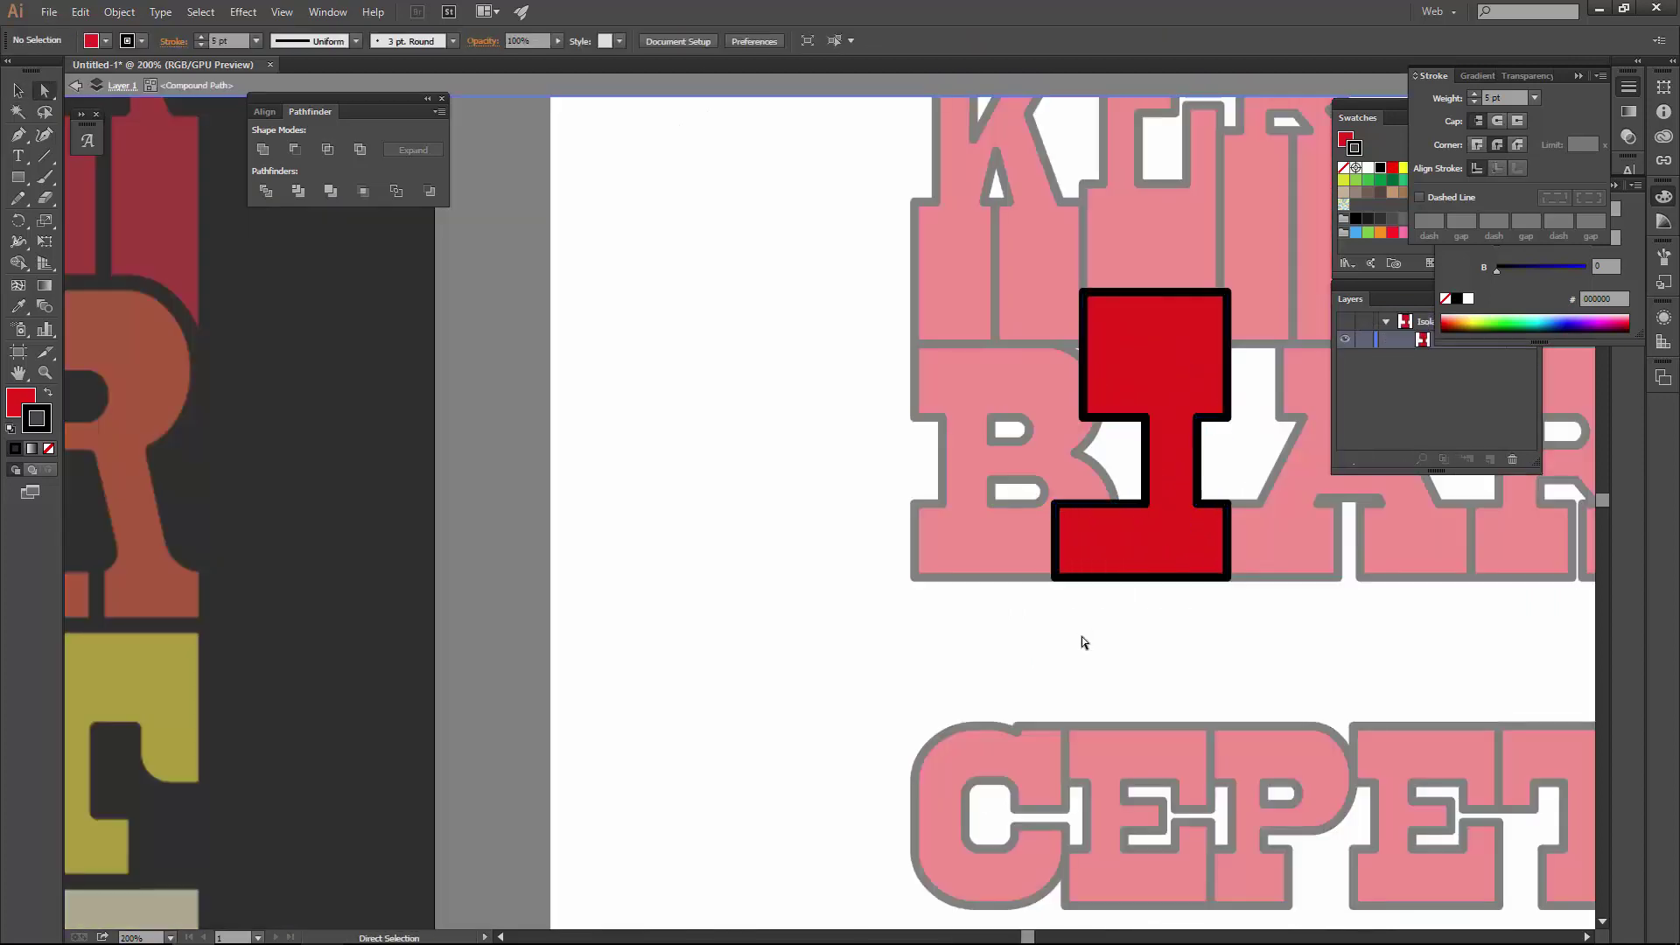
key(Escape)
scroll(1363, 533, down, 1)
click(1293, 445)
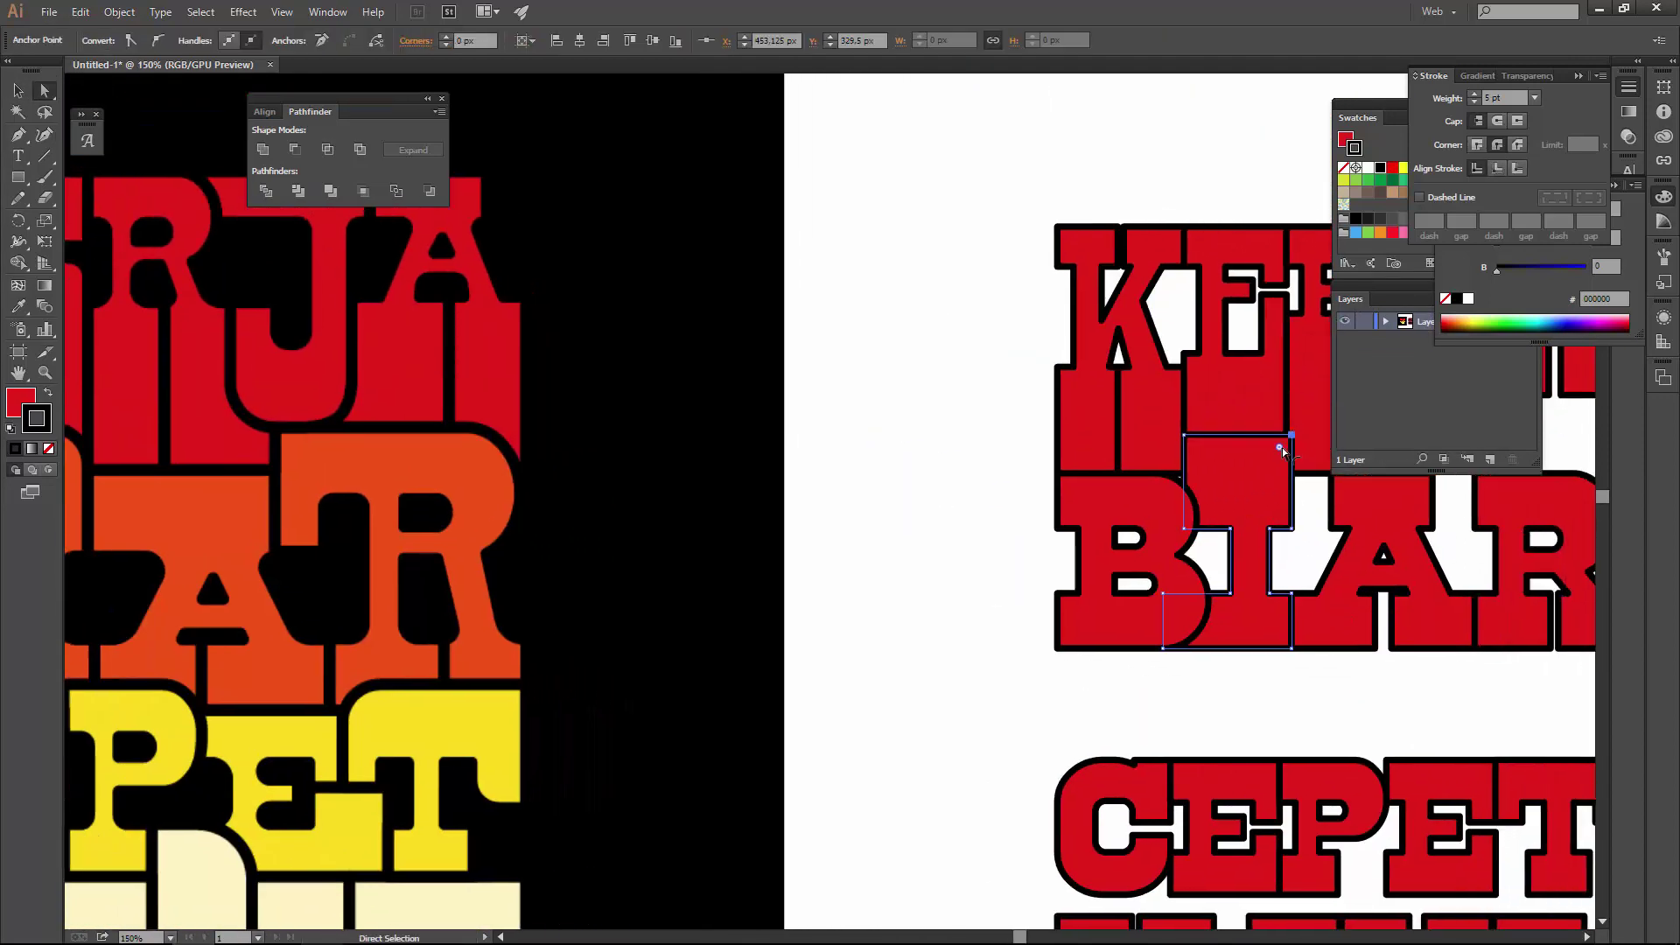
drag(1261, 470, 1232, 517)
scroll(1095, 457, up, 3)
scroll(1094, 458, down, 3)
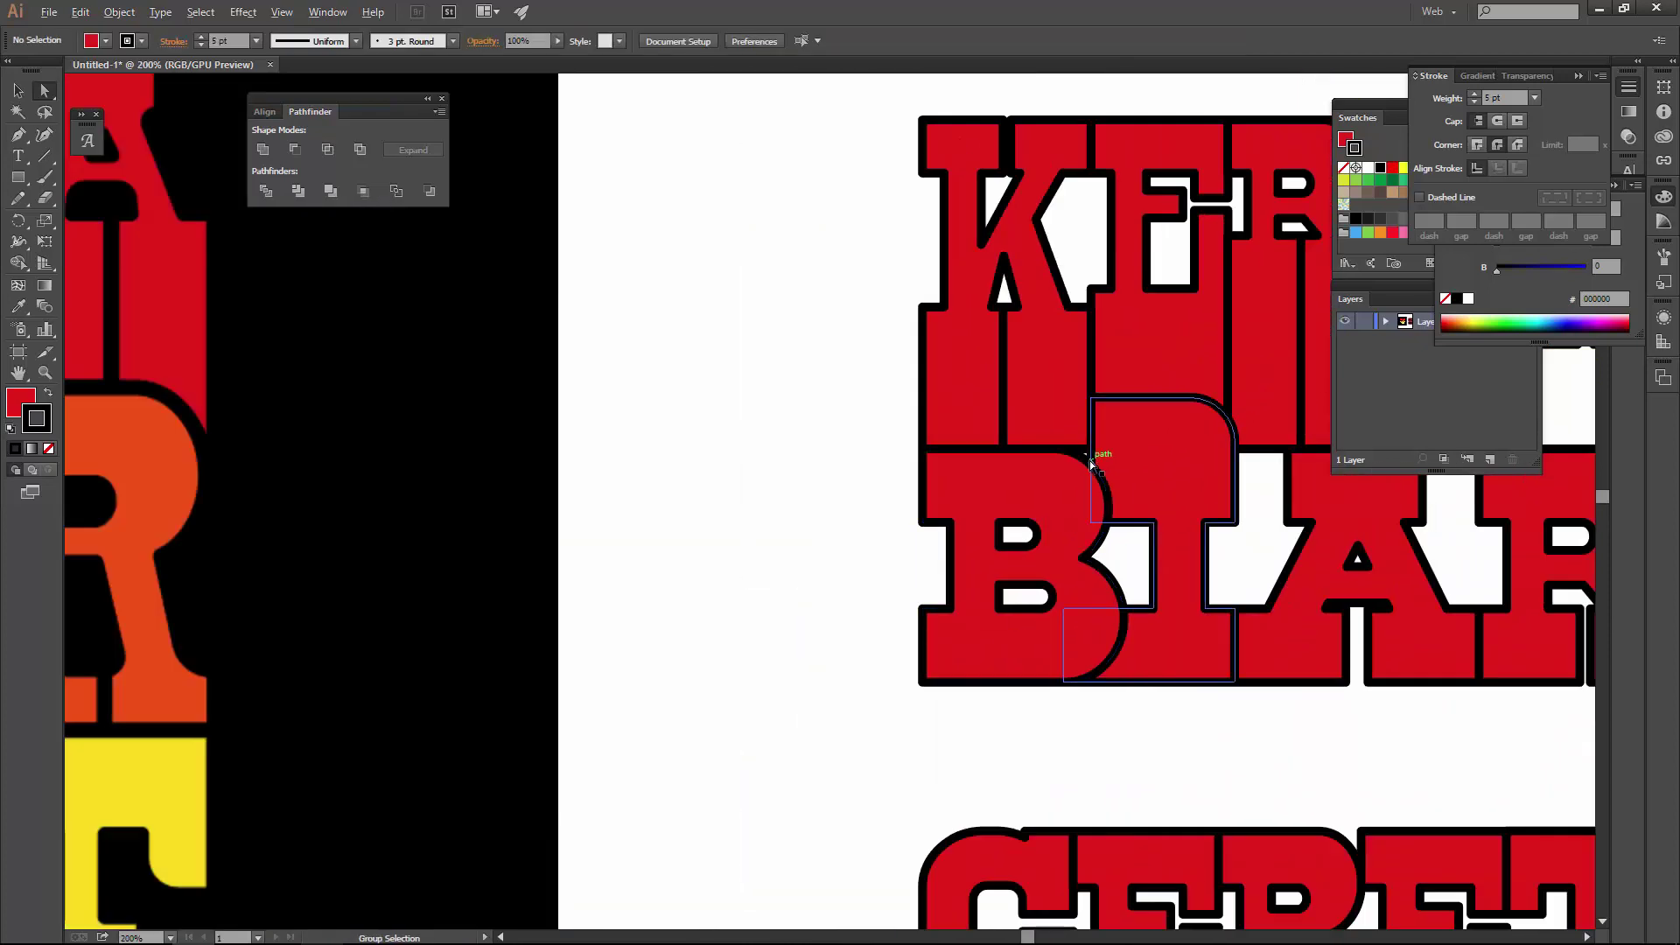
scroll(1079, 450, down, 1)
scroll(1206, 522, right, 1)
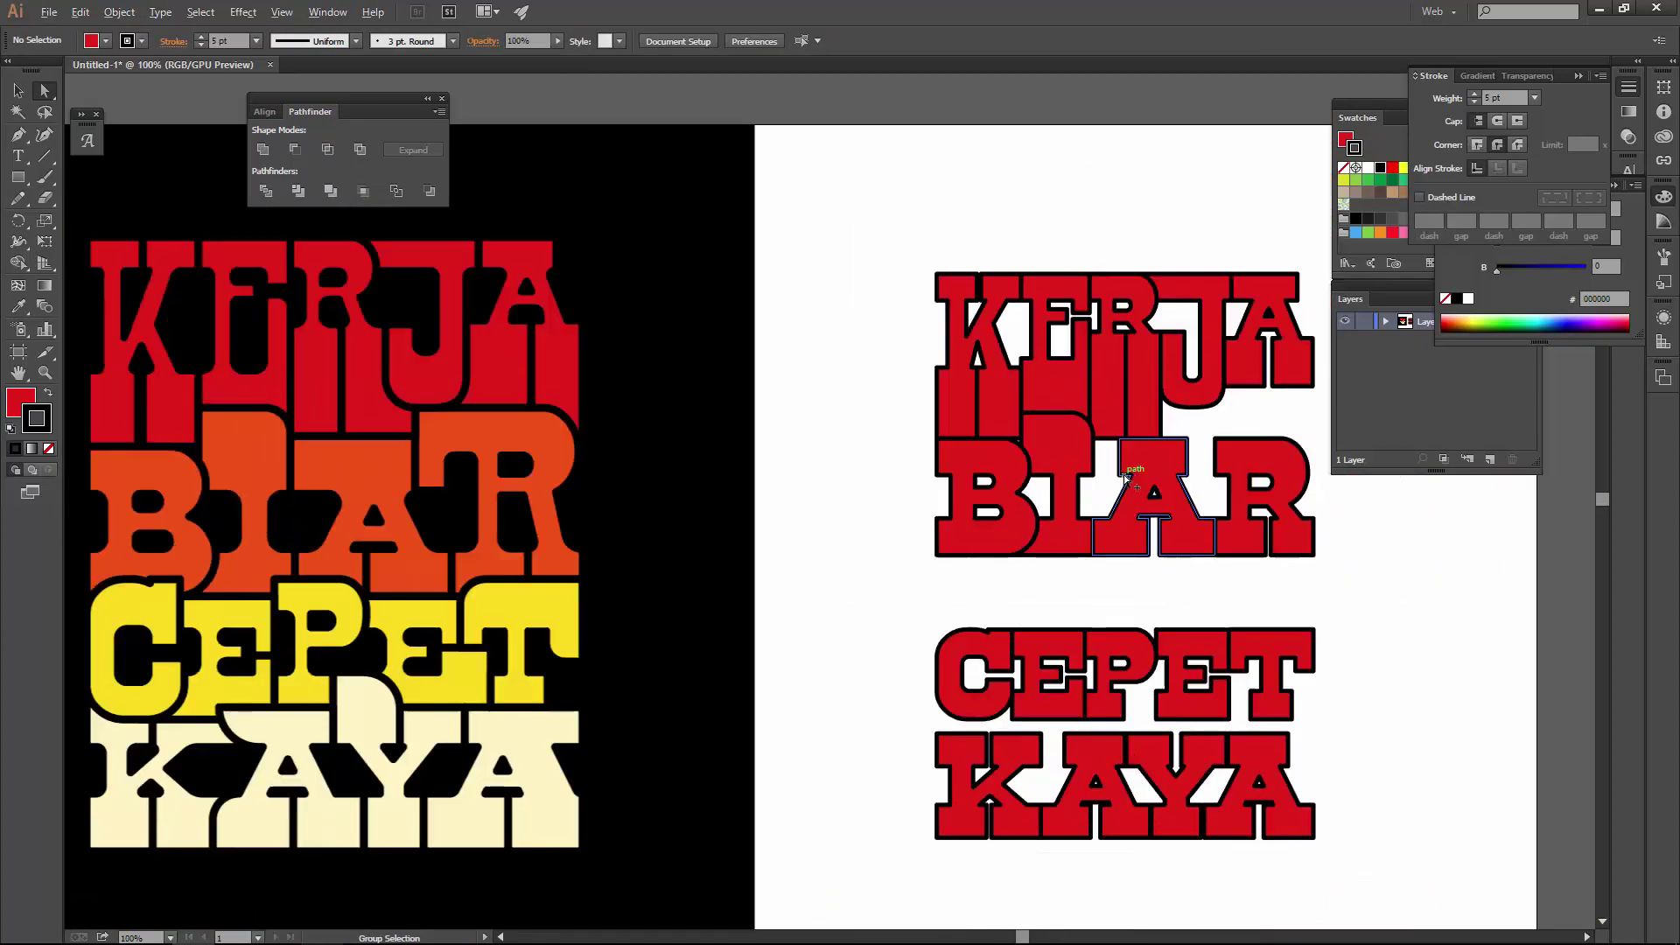
scroll(1124, 474, up, 3)
- Extend BIAR's A up into KERJA and raise the R's top toward KERJA's A
click(1107, 385)
drag(1093, 366, 1043, 502)
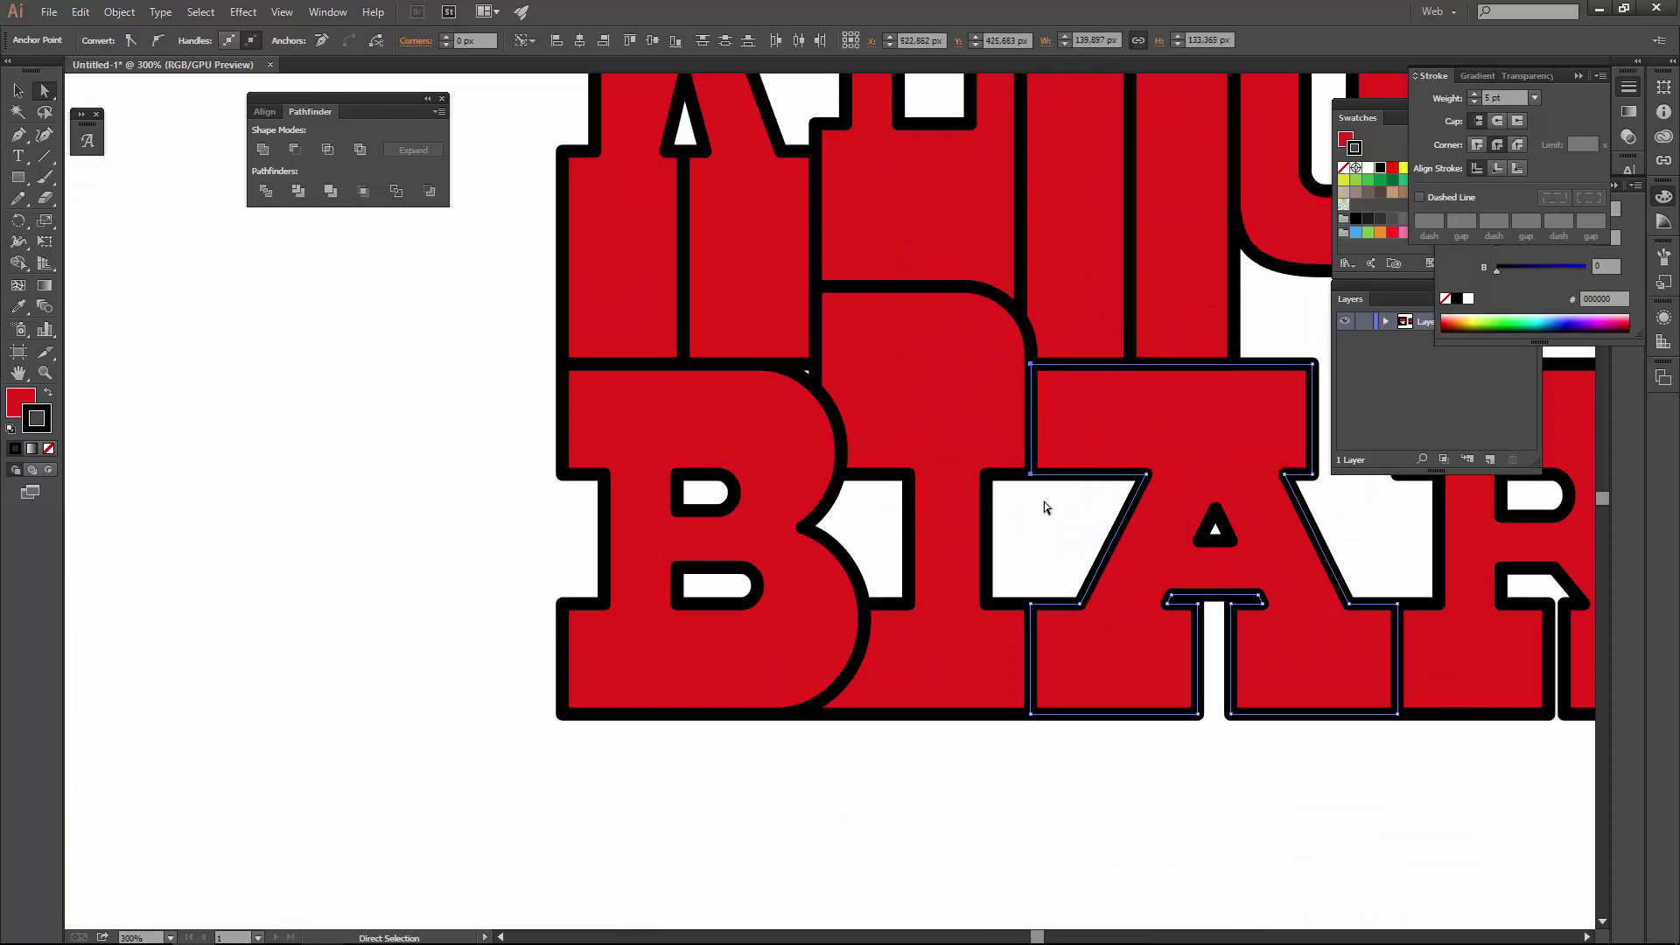
scroll(1043, 501, down, 3)
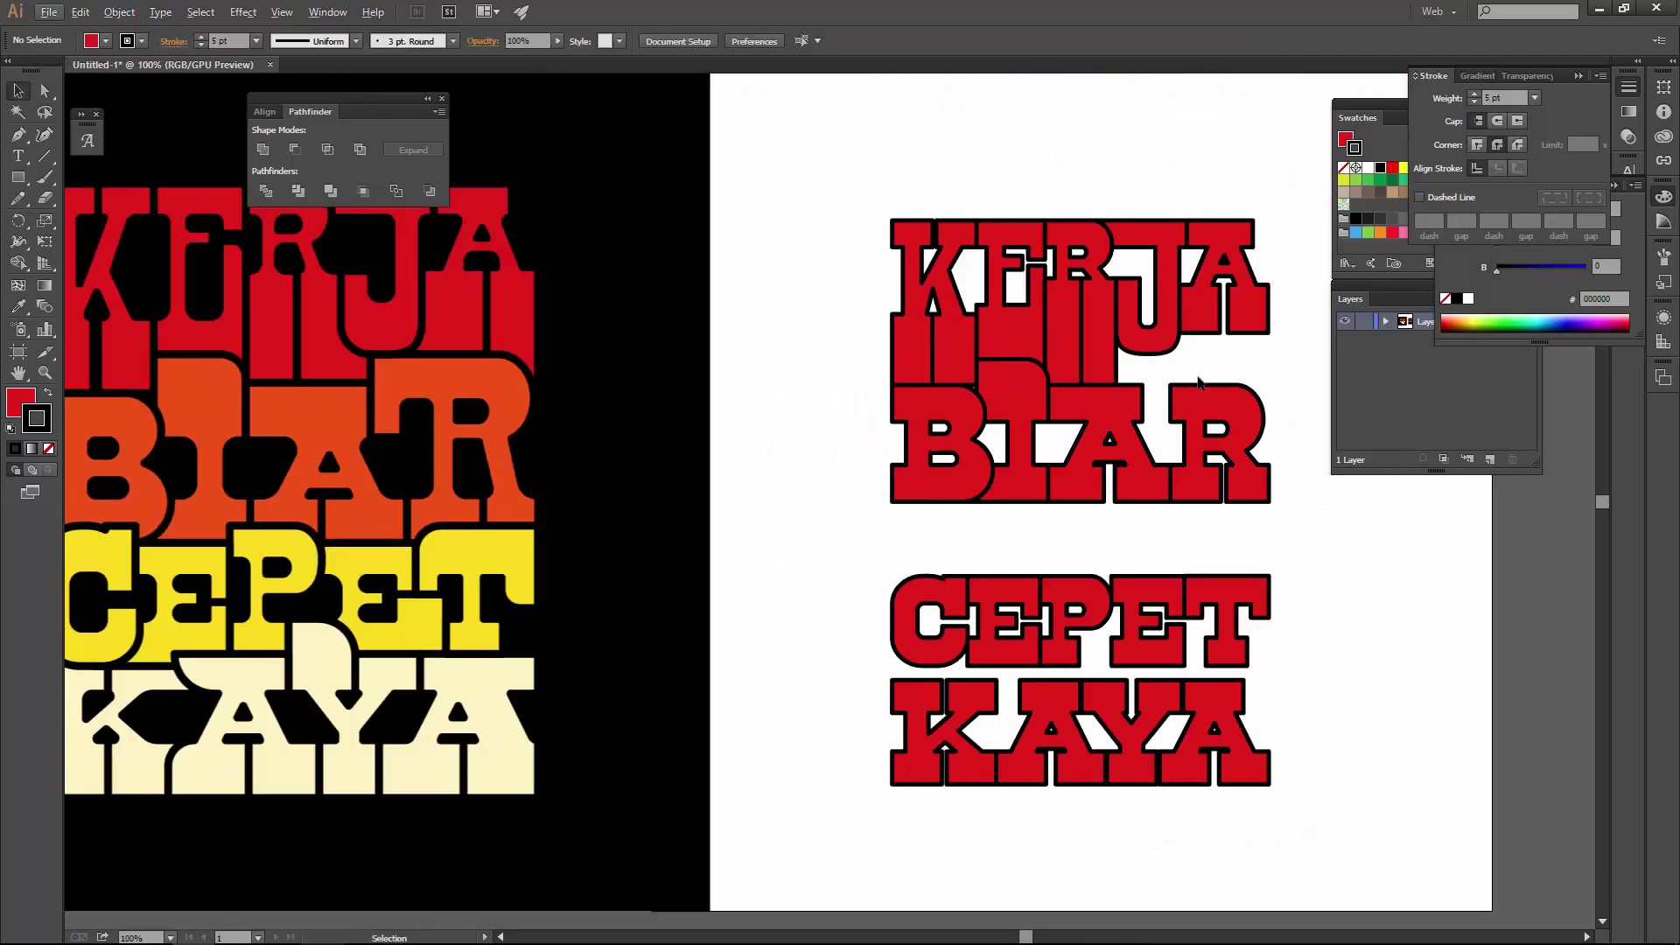
key(a)
scroll(1163, 391, right, 1)
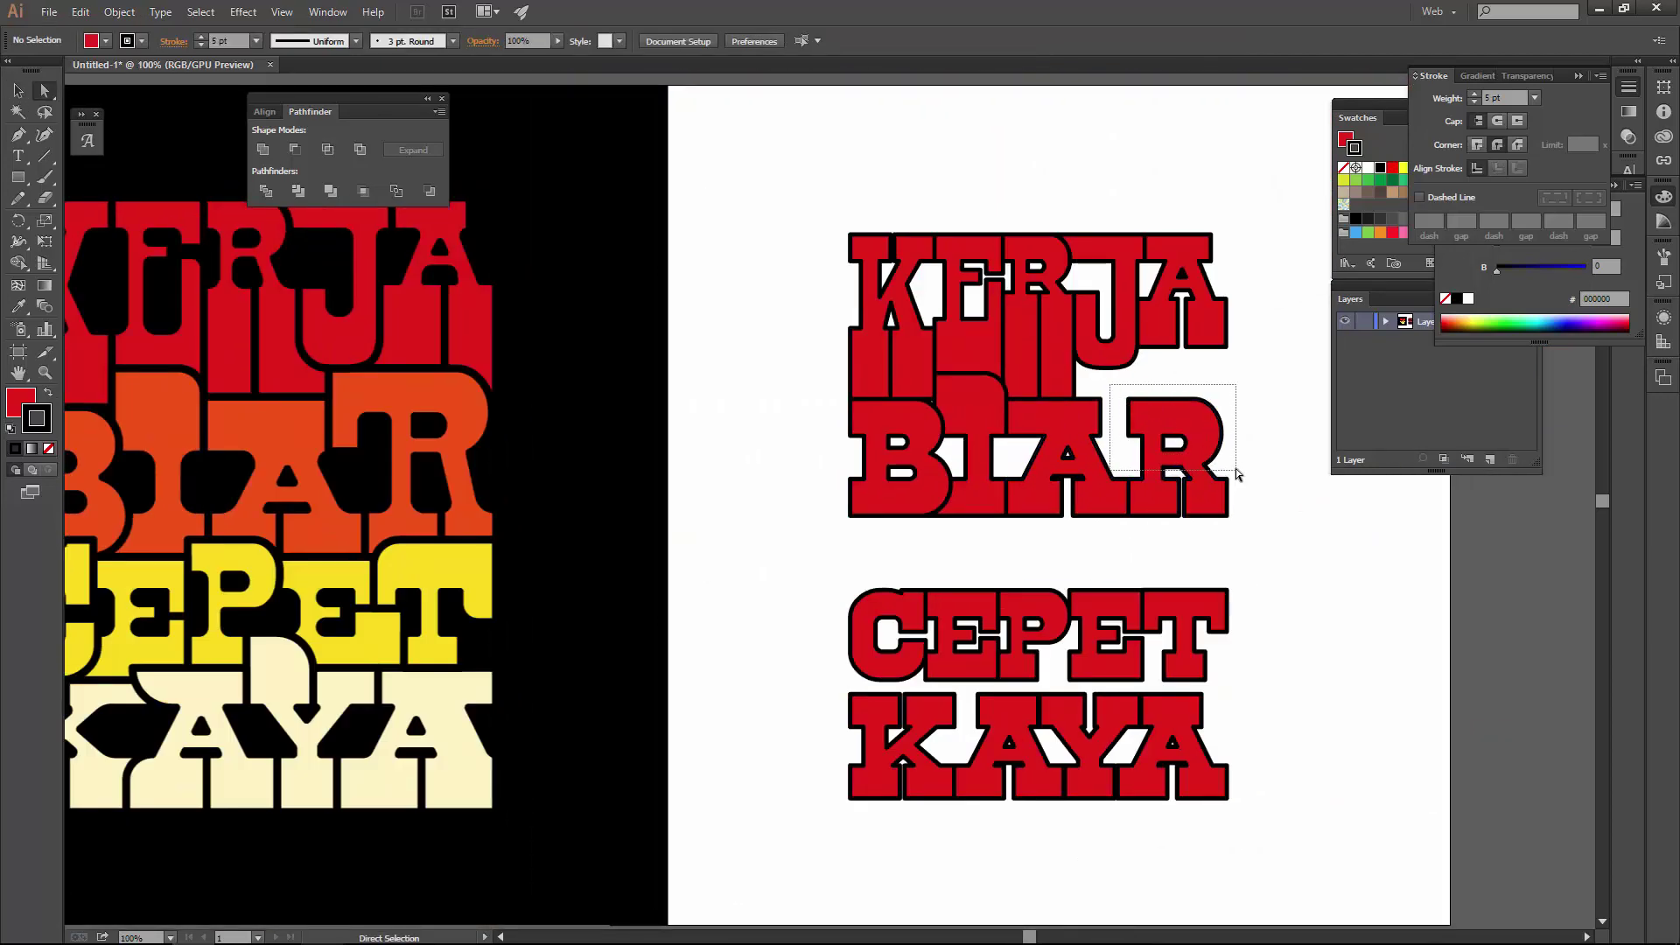
drag(1236, 473, 1181, 442)
- Extend the bottoms of KERJA's A legs down onto BIAR's R
scroll(1220, 380, up, 4)
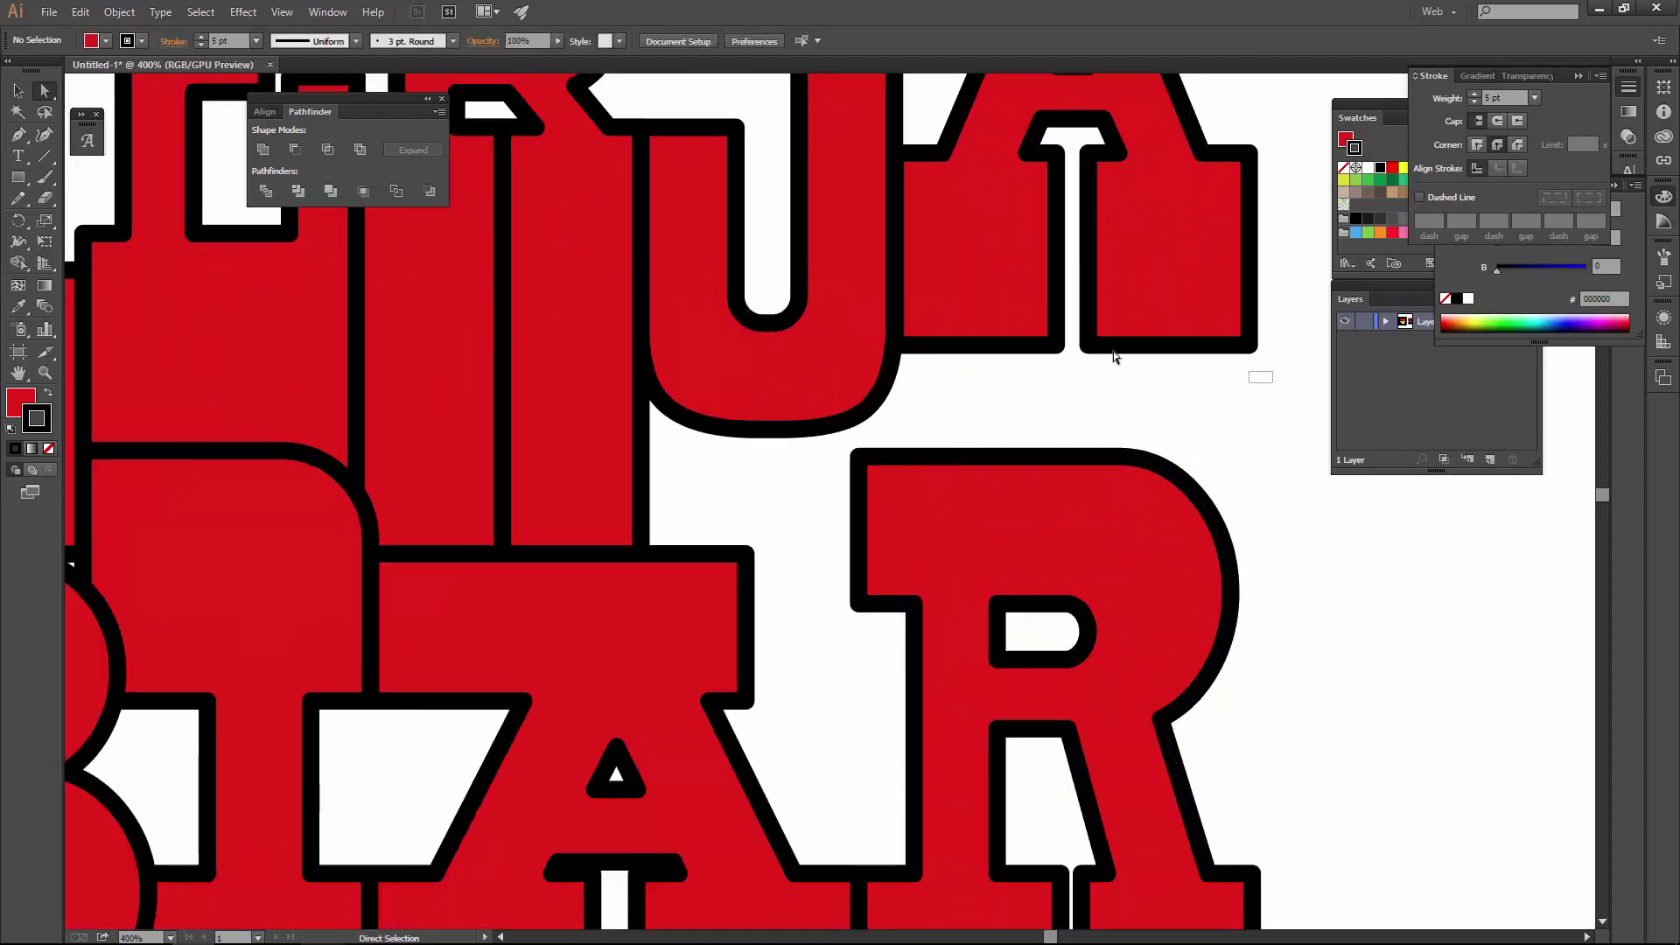
mouse_move(1112, 349)
mouse_down()
mouse_move(944, 352)
mouse_move(898, 455)
mouse_up()
click(1272, 574)
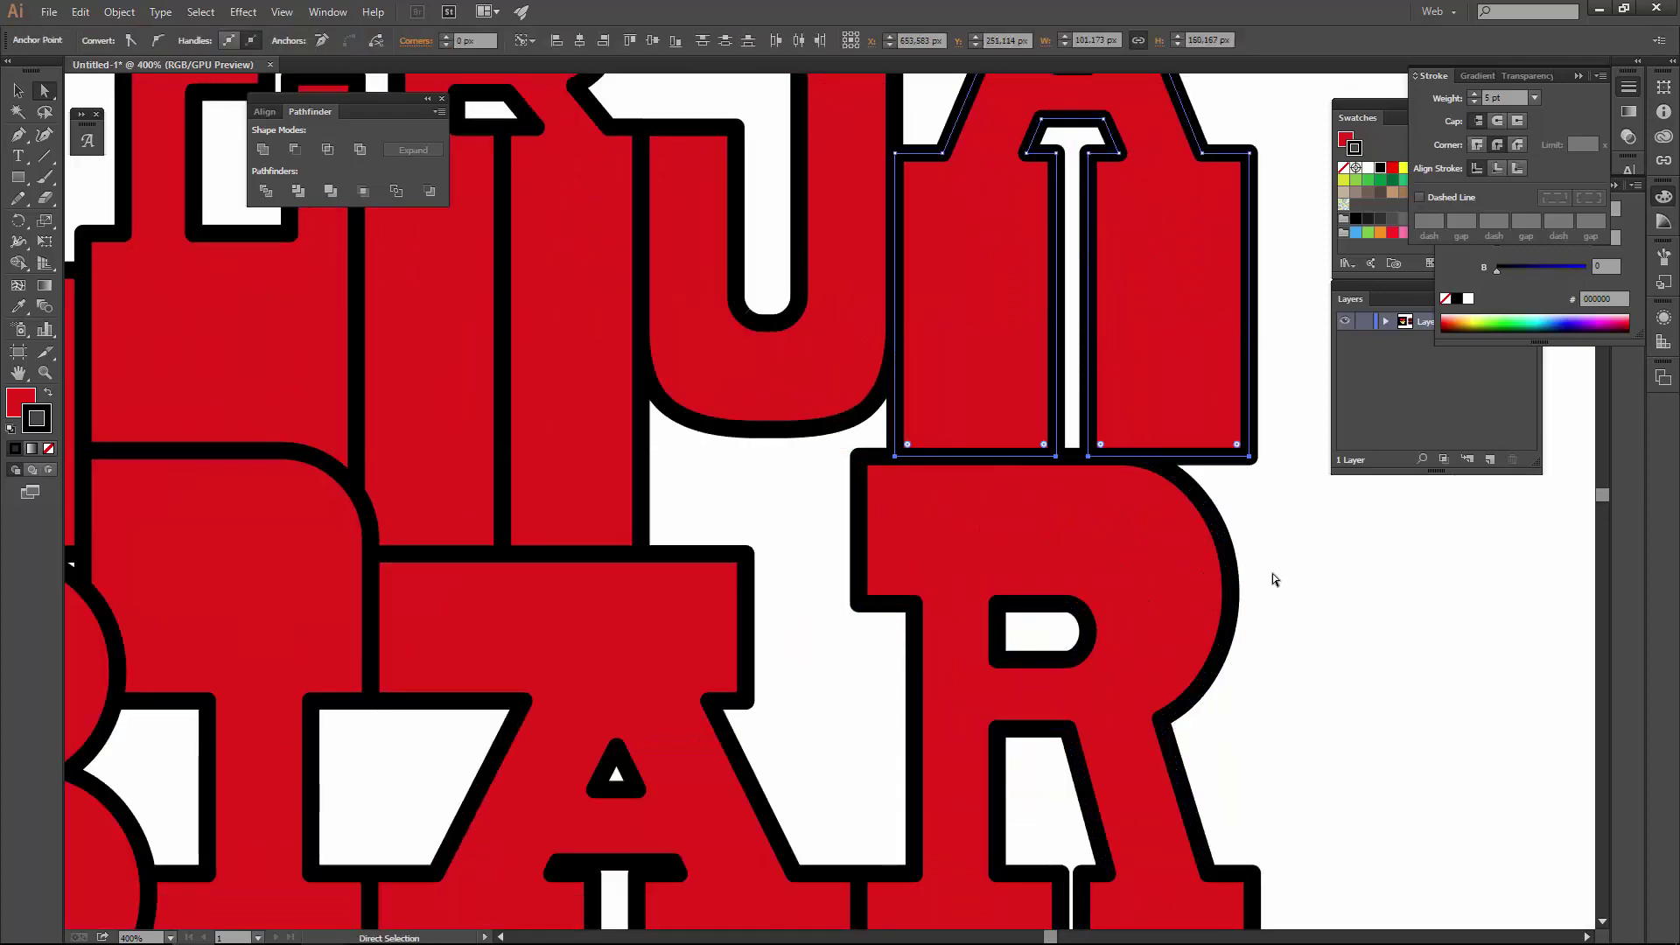
scroll(1278, 576, down, 4)
scroll(1278, 568, up, 5)
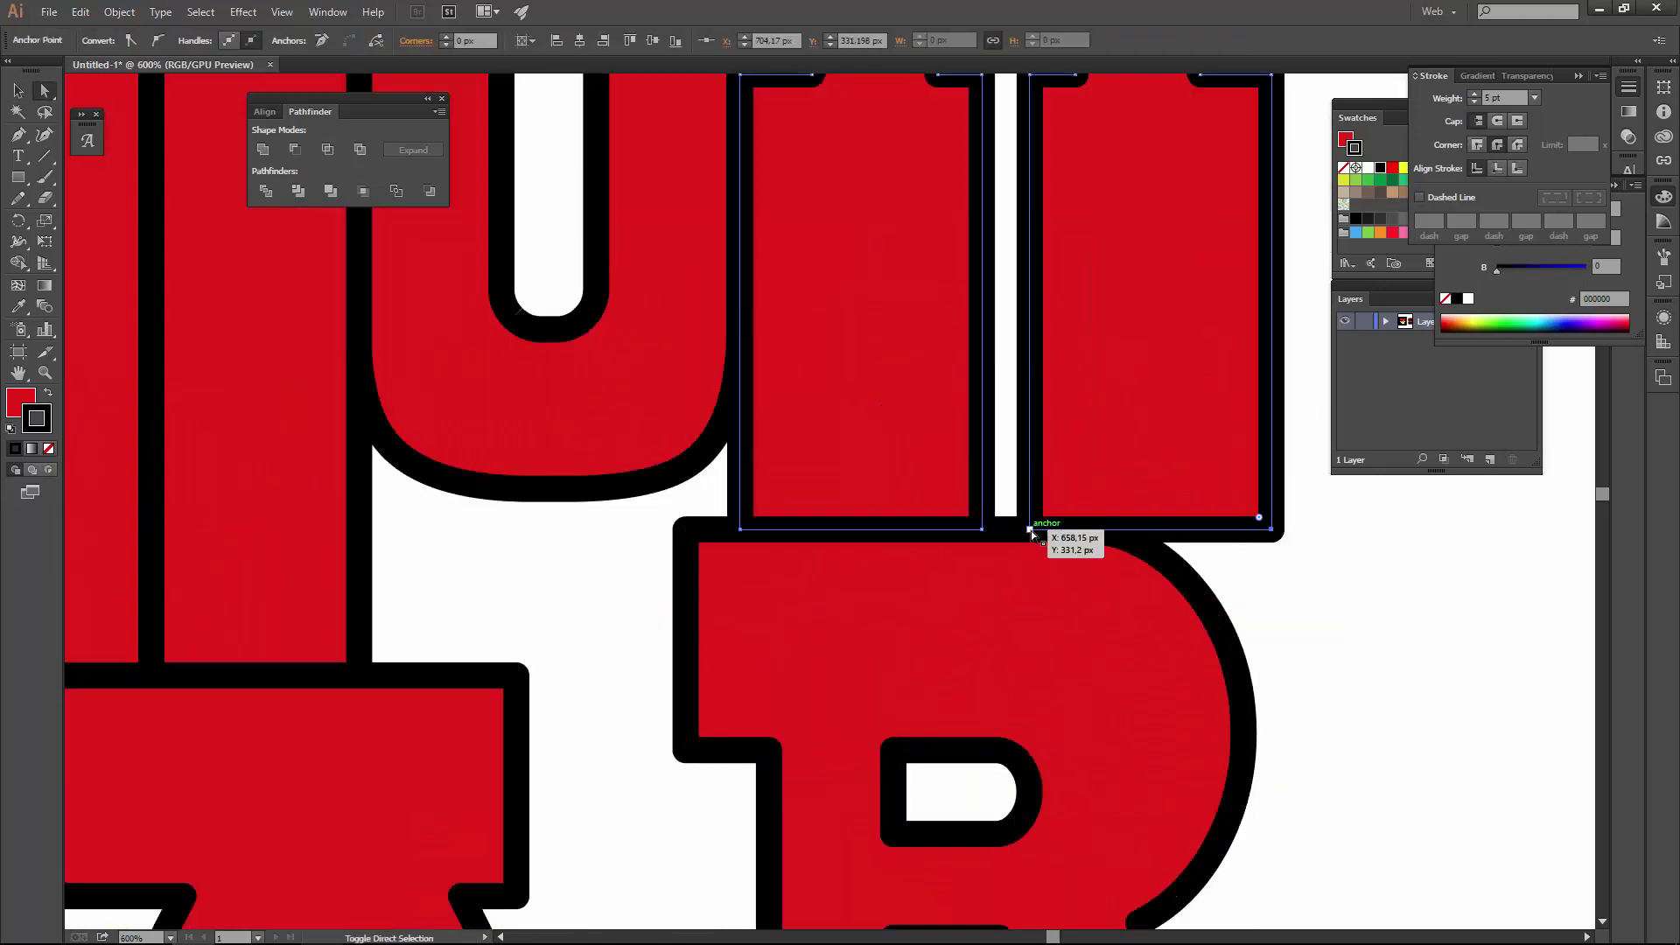
drag(1069, 528, 1071, 740)
scroll(1332, 711, down, 4)
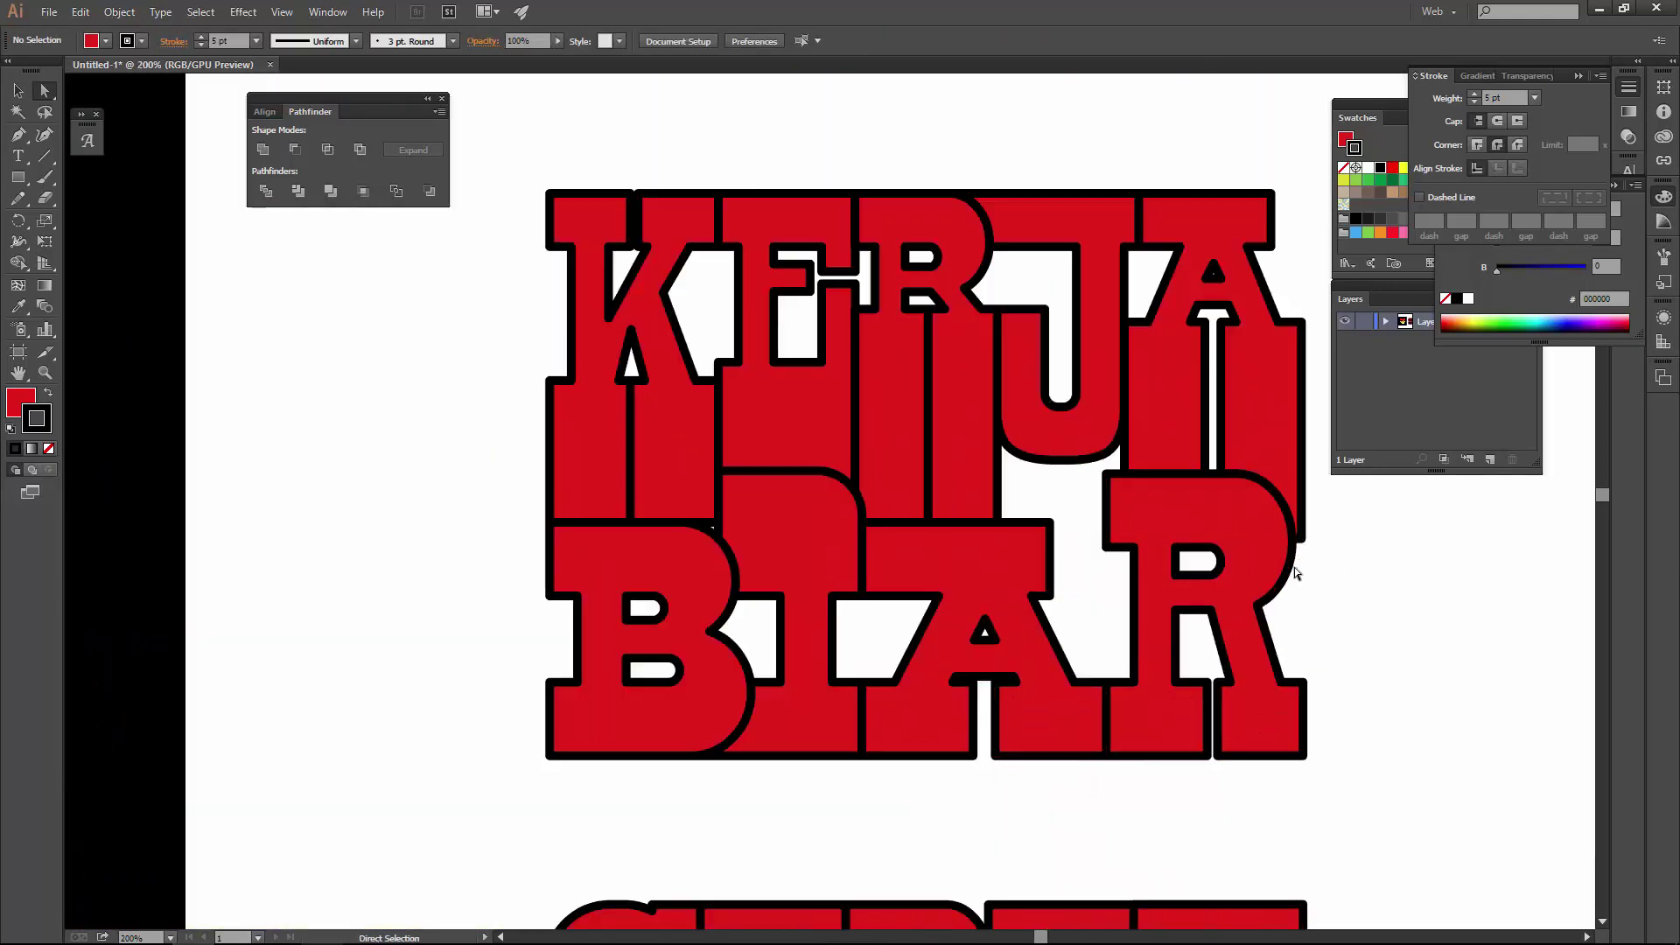
- Isolate BIAR's R and reshape the curve of its bowl
double_click(1286, 569)
scroll(1260, 402, up, 3)
mouse_move(1257, 400)
mouse_down()
mouse_move(1246, 372)
mouse_move(1205, 367)
mouse_up()
key(Escape)
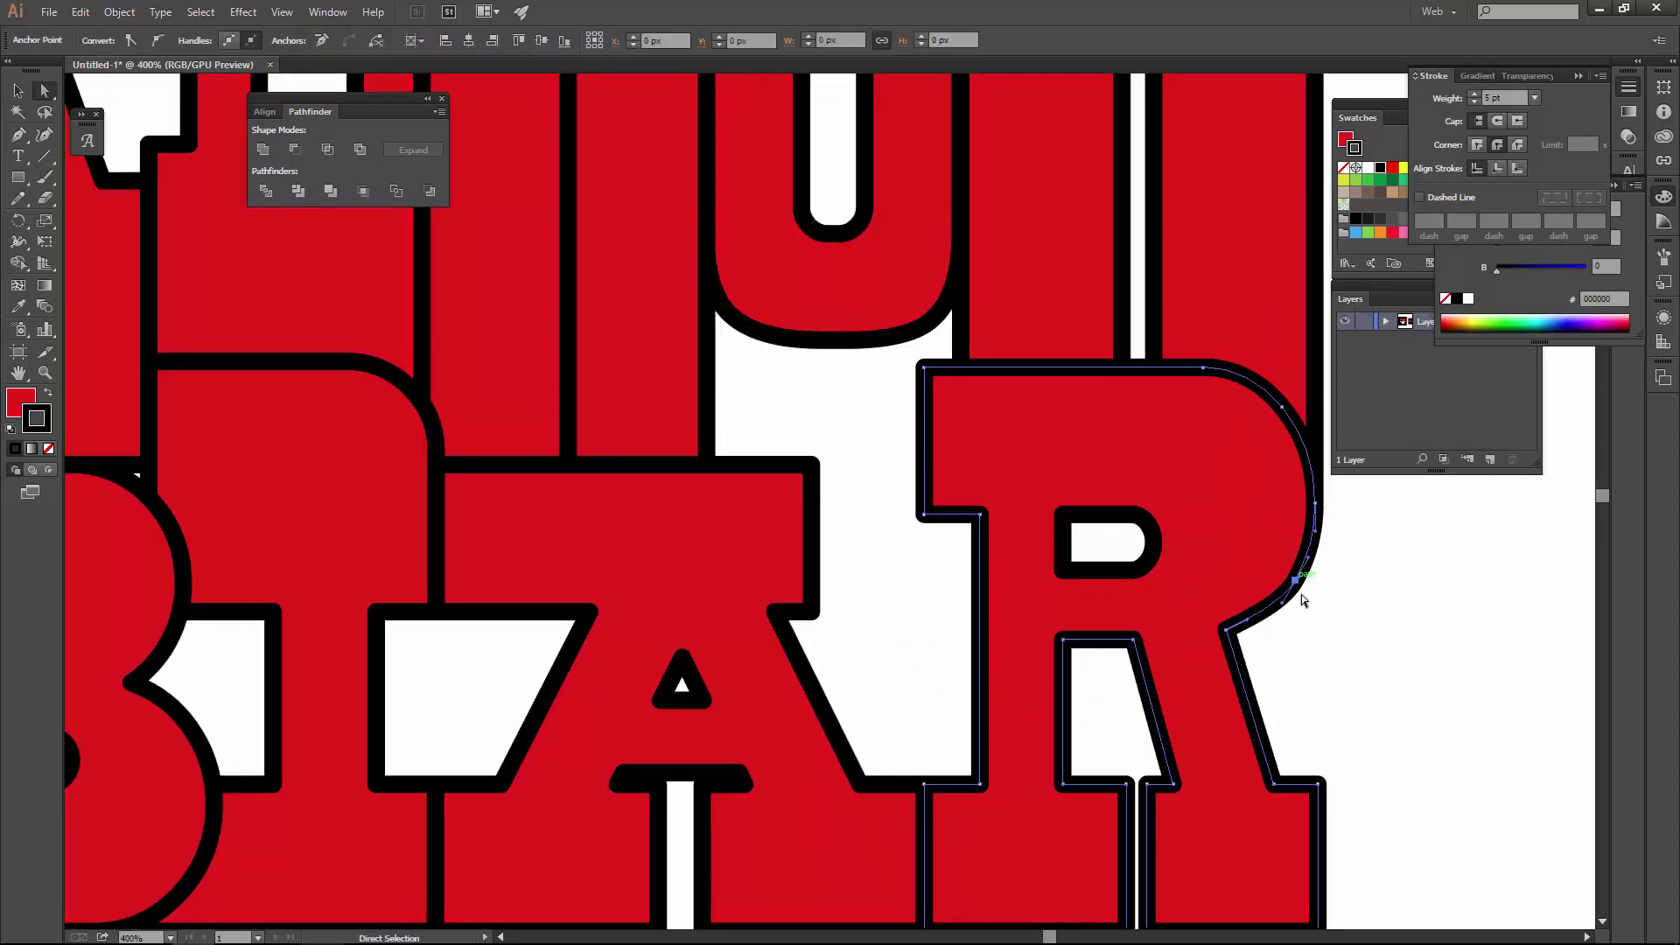
scroll(1300, 598, up, 2)
drag(1061, 570, 1185, 563)
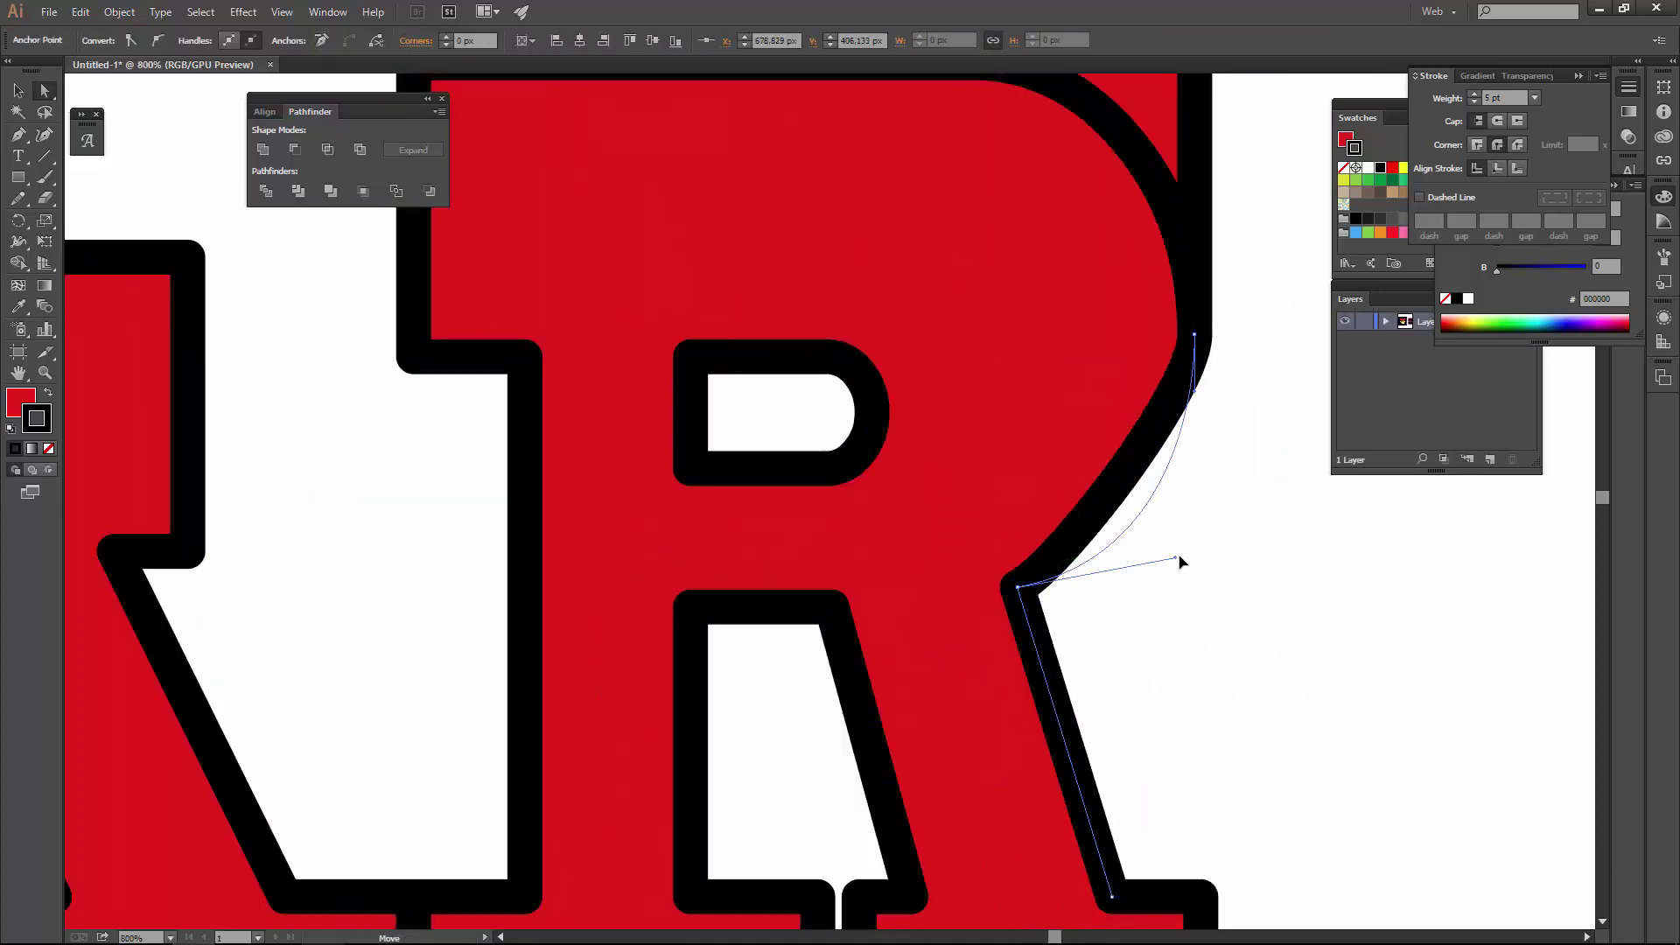
key(v)
click(1242, 483)
scroll(1242, 483, down, 4)
- Move the R's left side out toward the A and fine-tune its corner anchor
key(a)
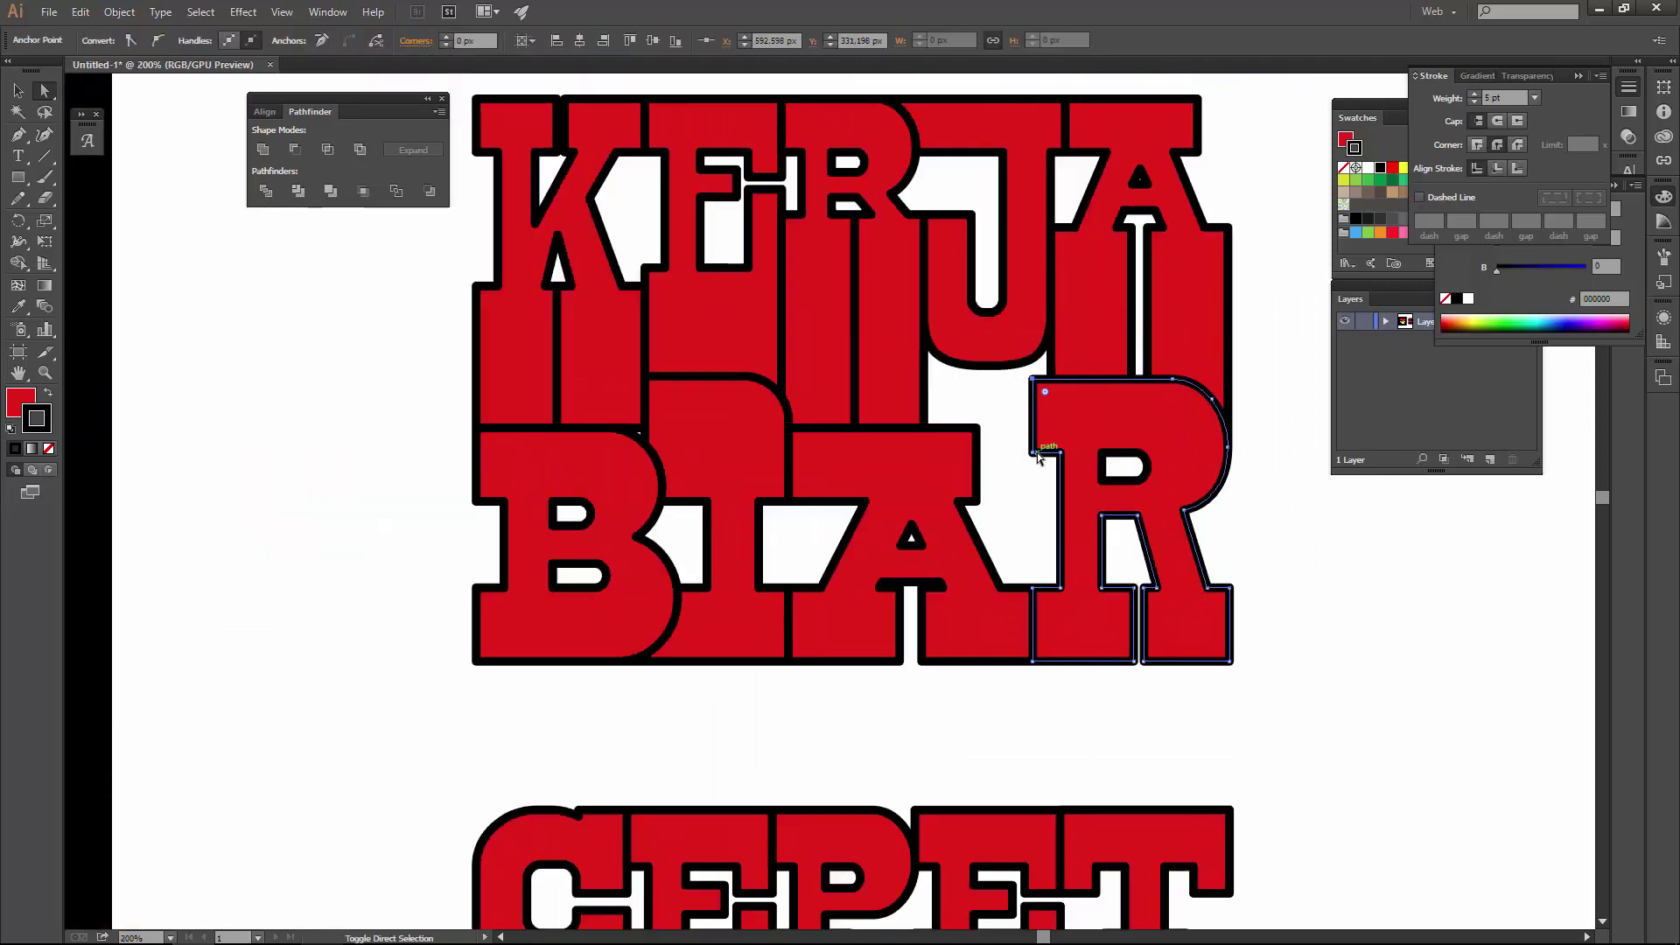
drag(1037, 452, 986, 451)
scroll(986, 451, up, 3)
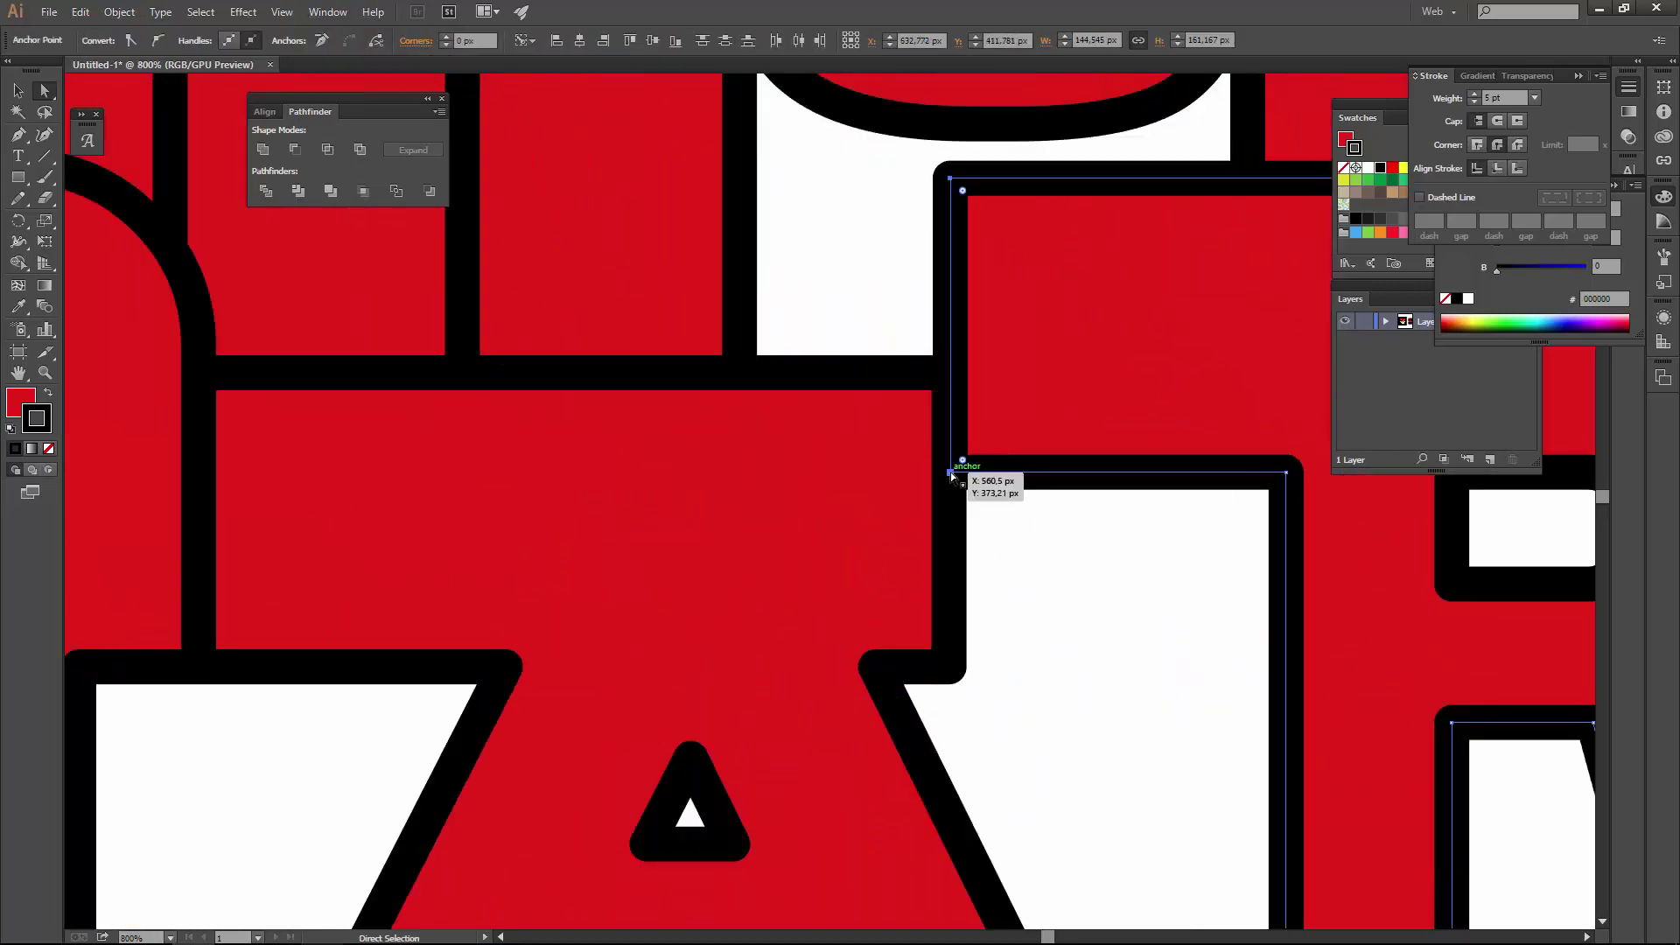
scroll(959, 476, up, 1)
scroll(999, 510, down, 1)
drag(986, 450, 901, 440)
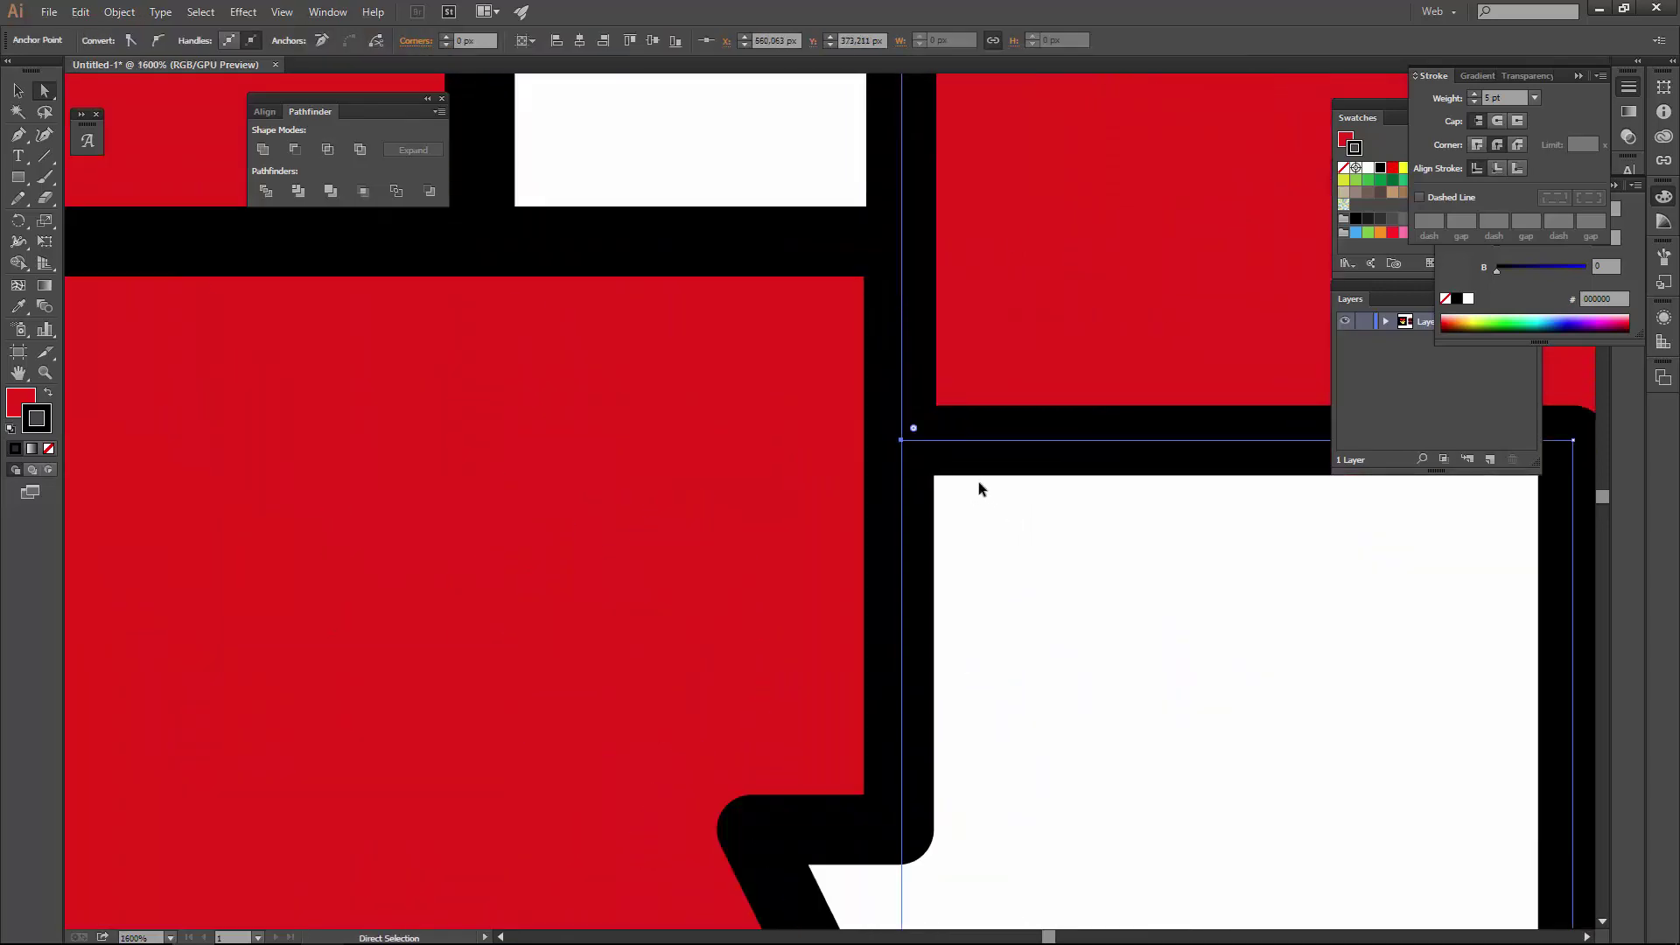
- Show the Transform panel and align the R's corner anchor precisely in Outline view
key(ctrl+a)
click(328, 11)
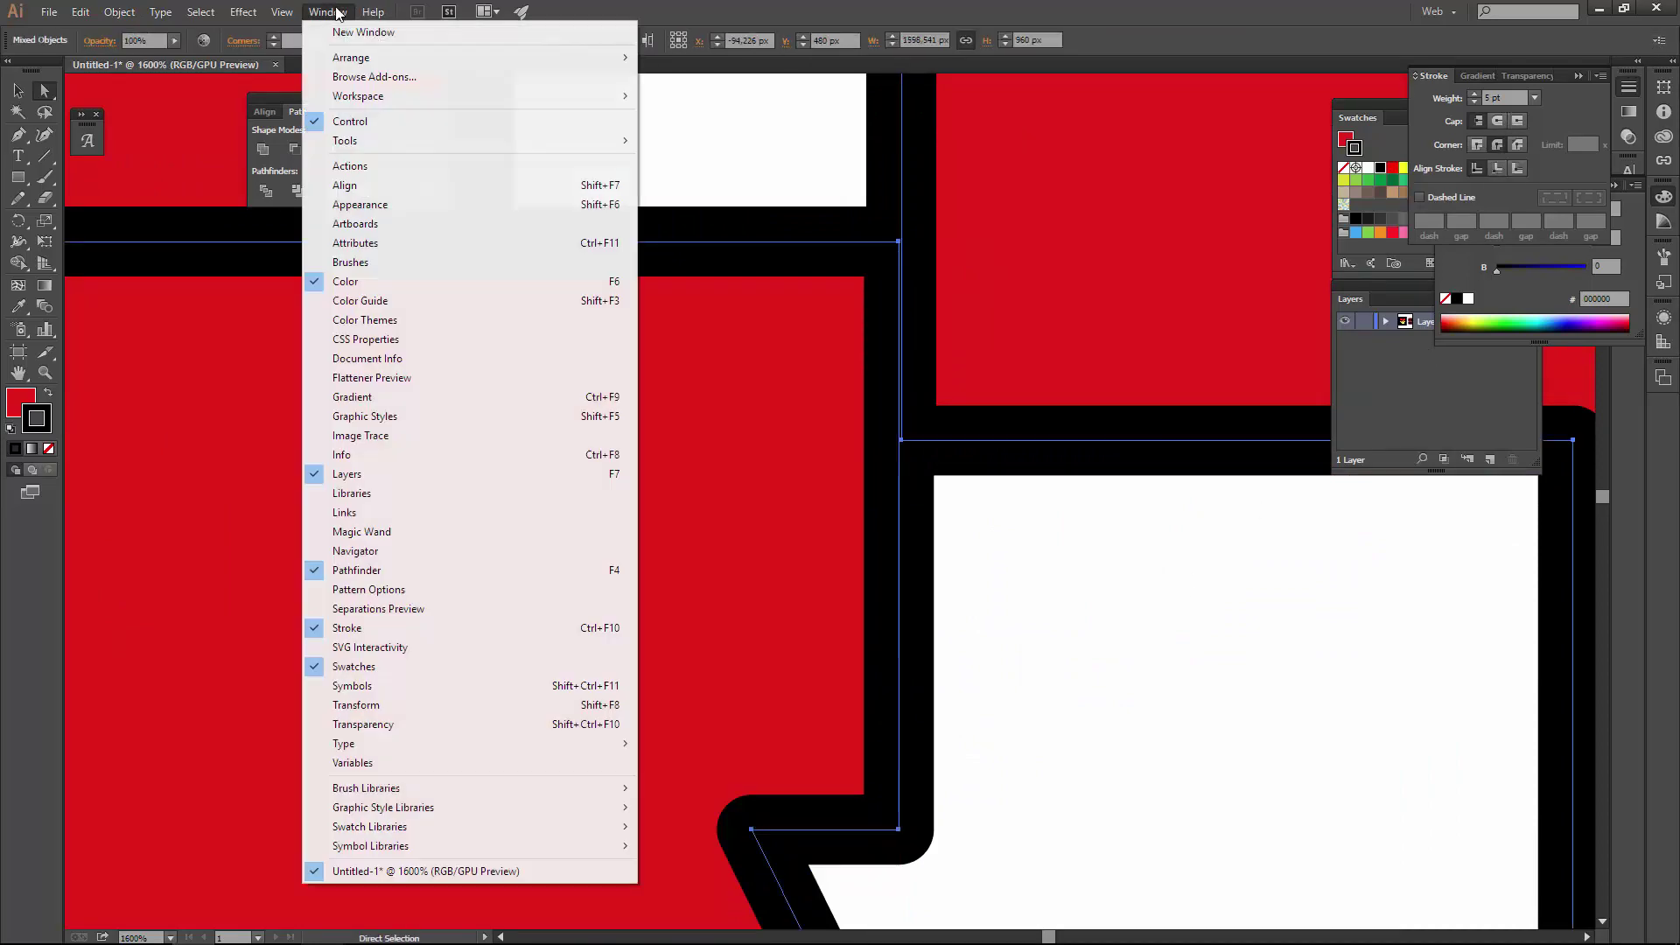
click(418, 707)
key(ctrl+shift+a)
key(super)
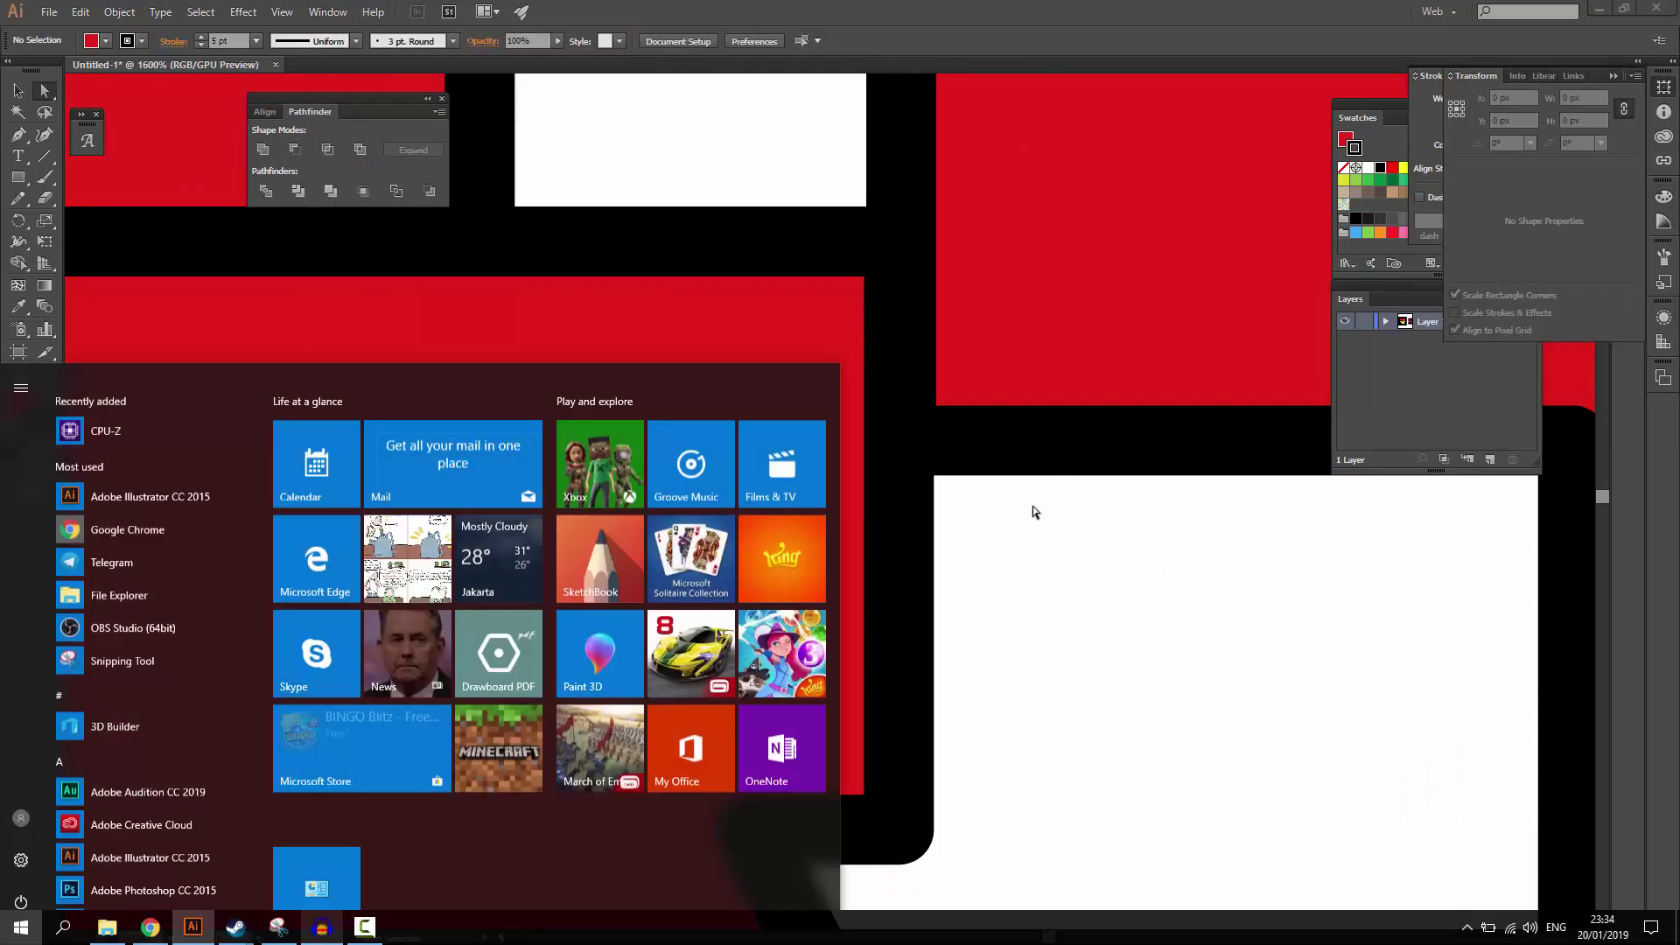
key(Escape)
key(ctrl+y)
scroll(945, 562, up, 2)
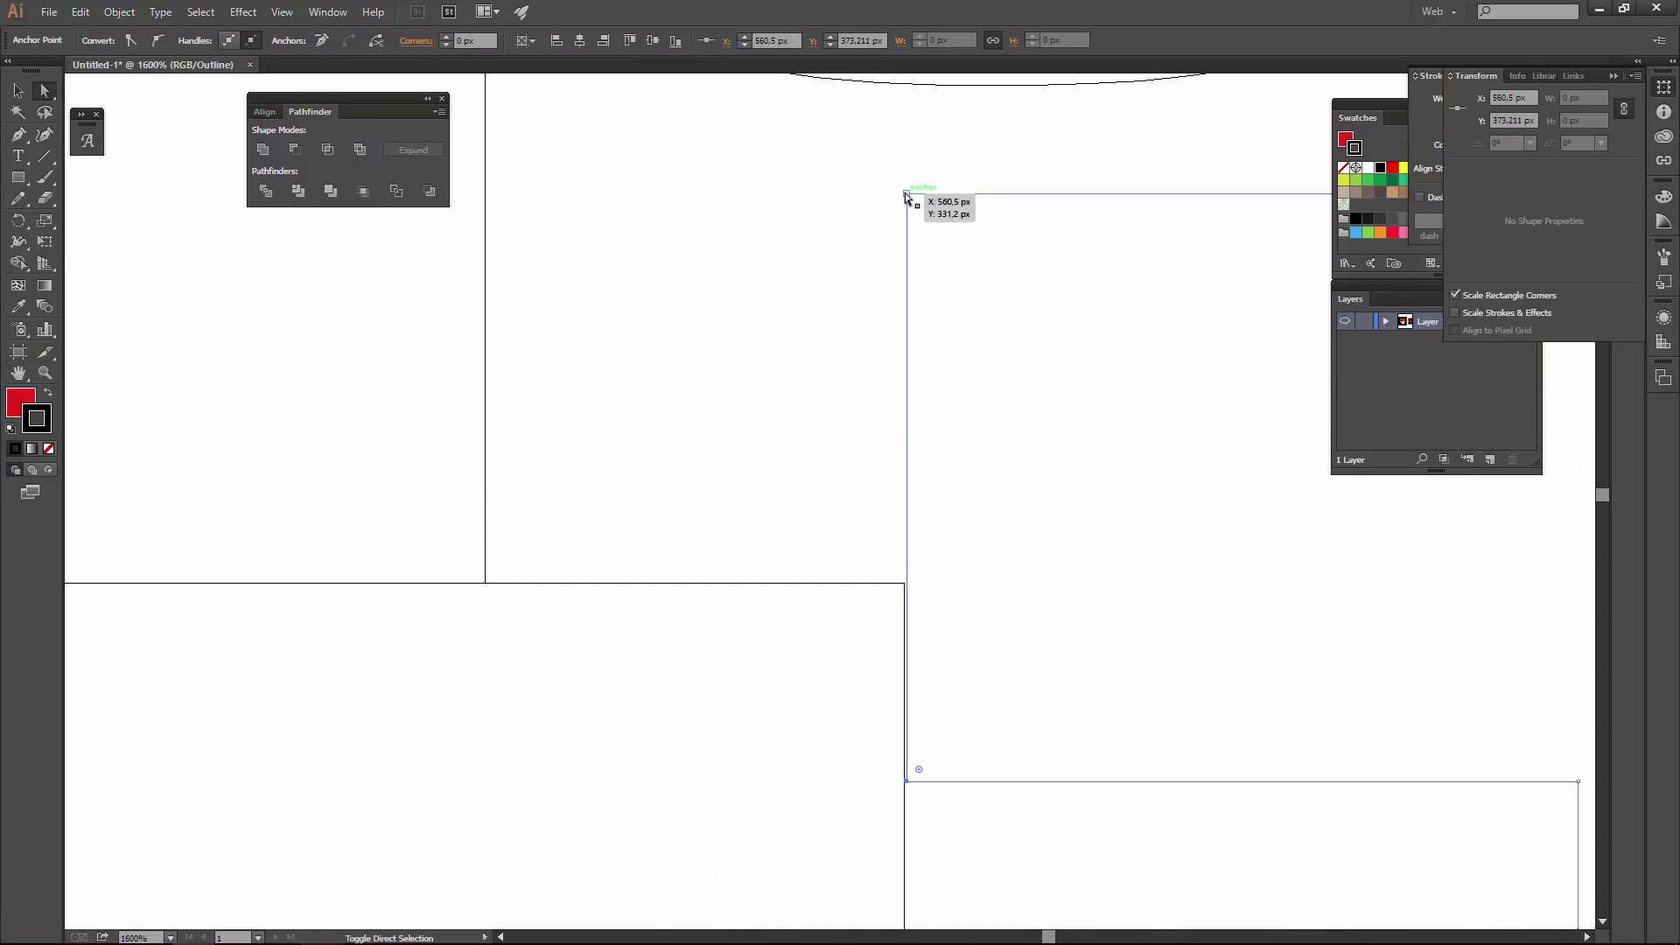
drag(886, 660, 884, 663)
scroll(920, 705, down, 5)
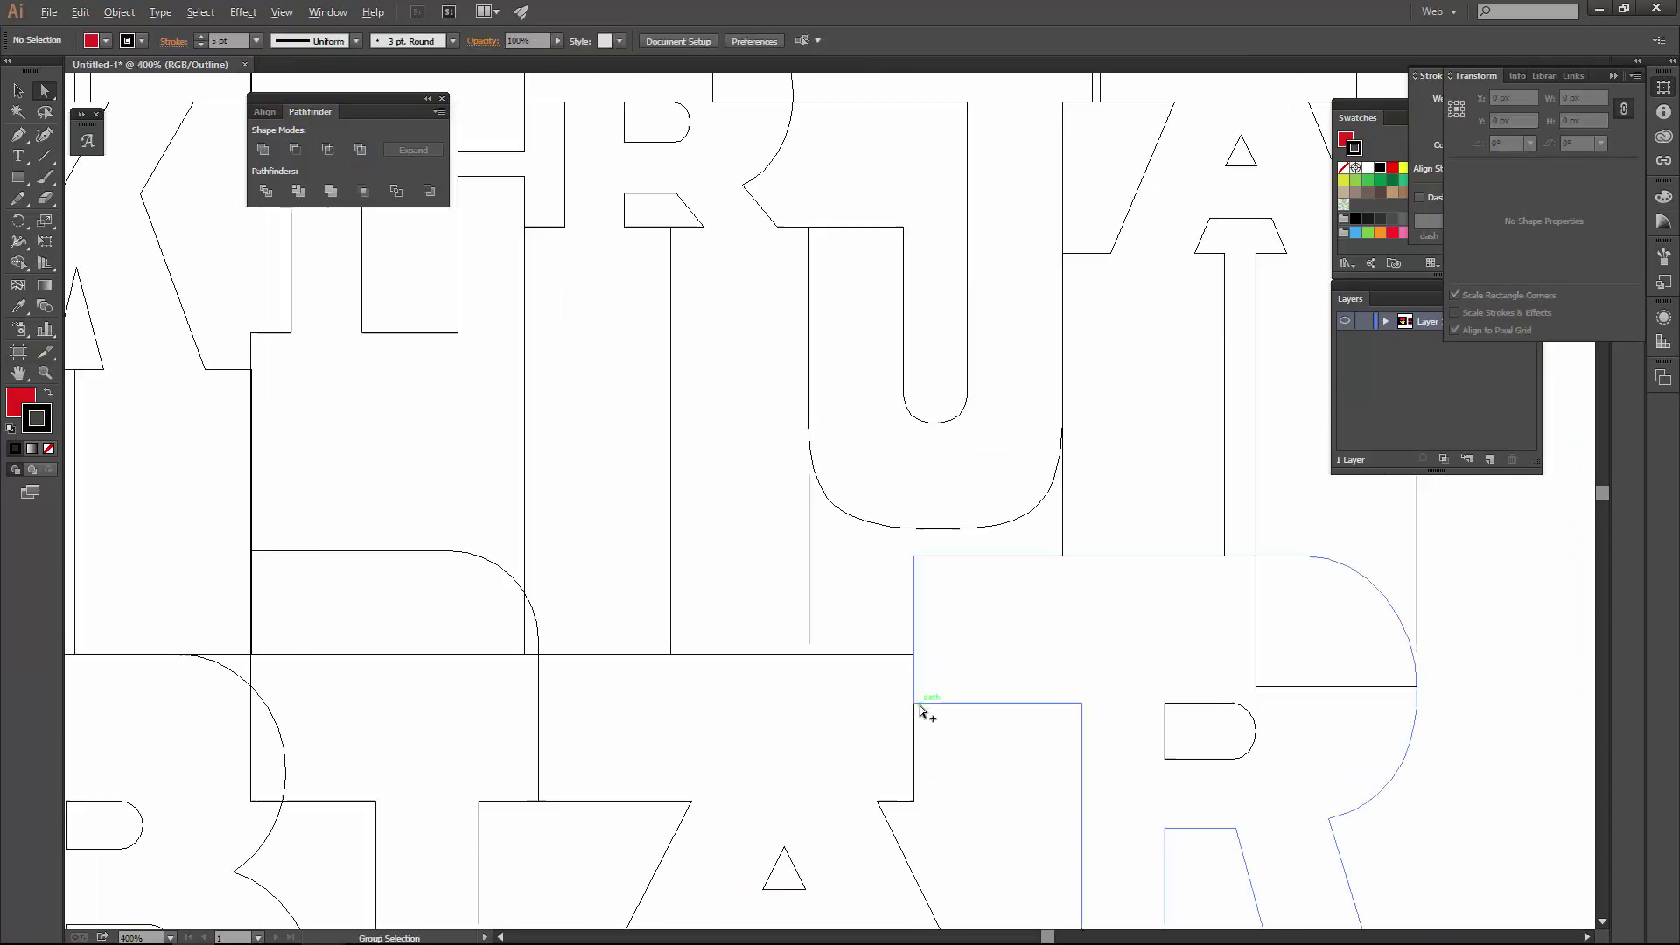
scroll(922, 710, down, 5)
key(ctrl+shift+a)
key(ctrl+y)
scroll(979, 560, down, 3)
- Marquee the top anchors of the KERJA letters and lower the word's top edge
key(v)
scroll(968, 512, down, 3)
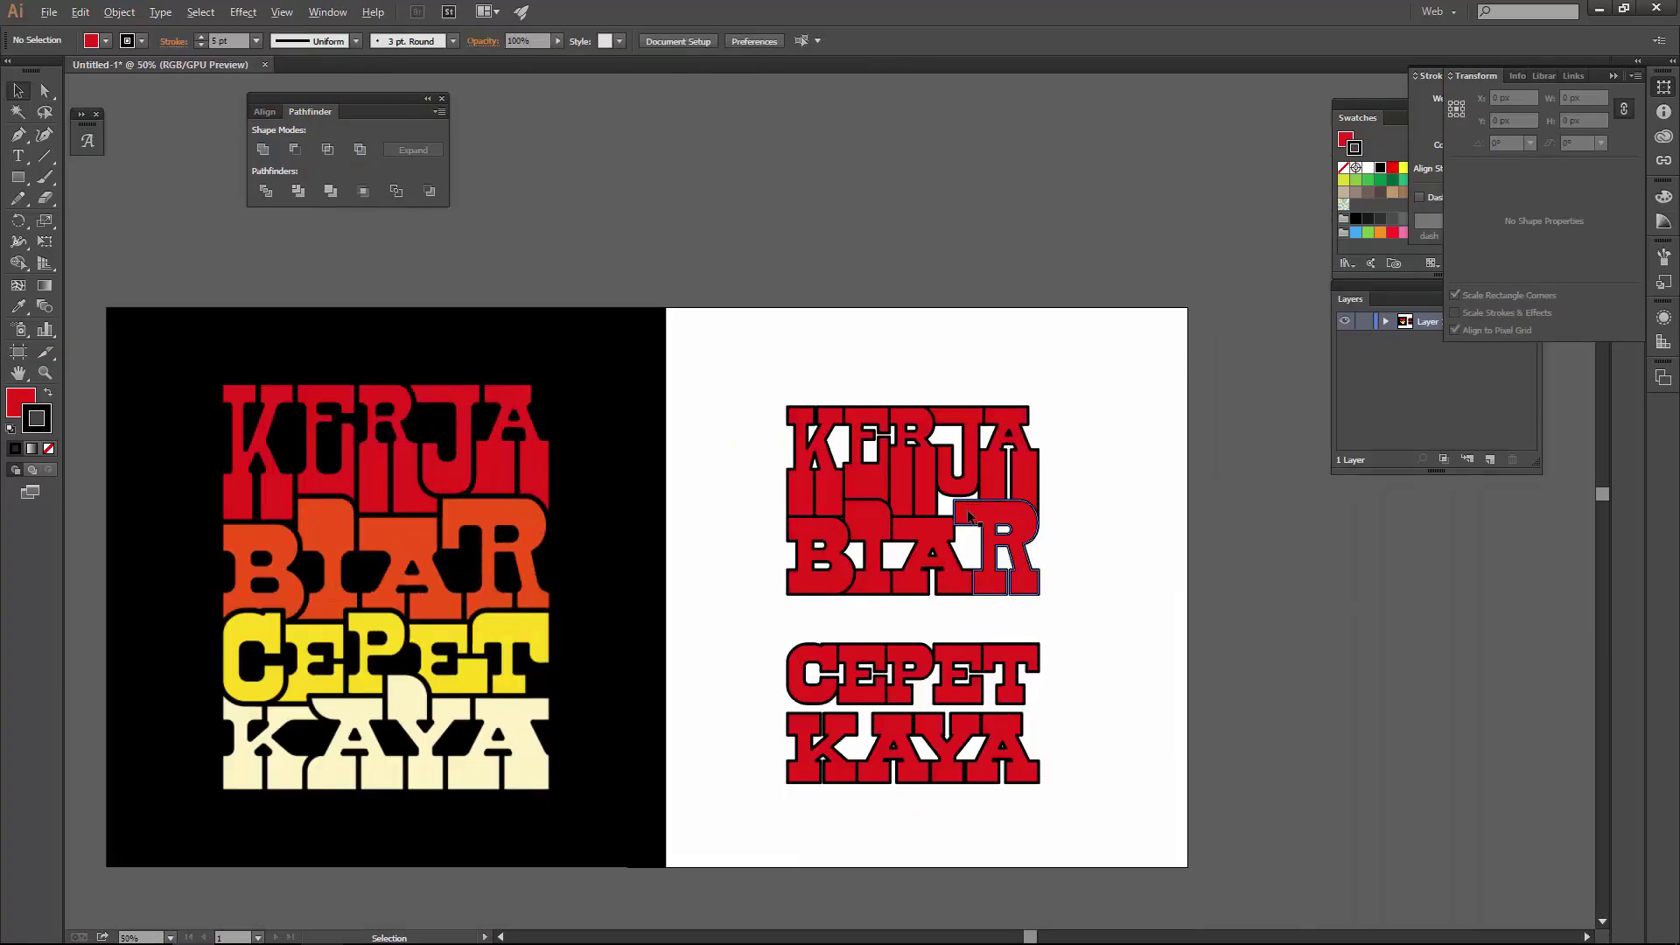
scroll(942, 522, up, 1)
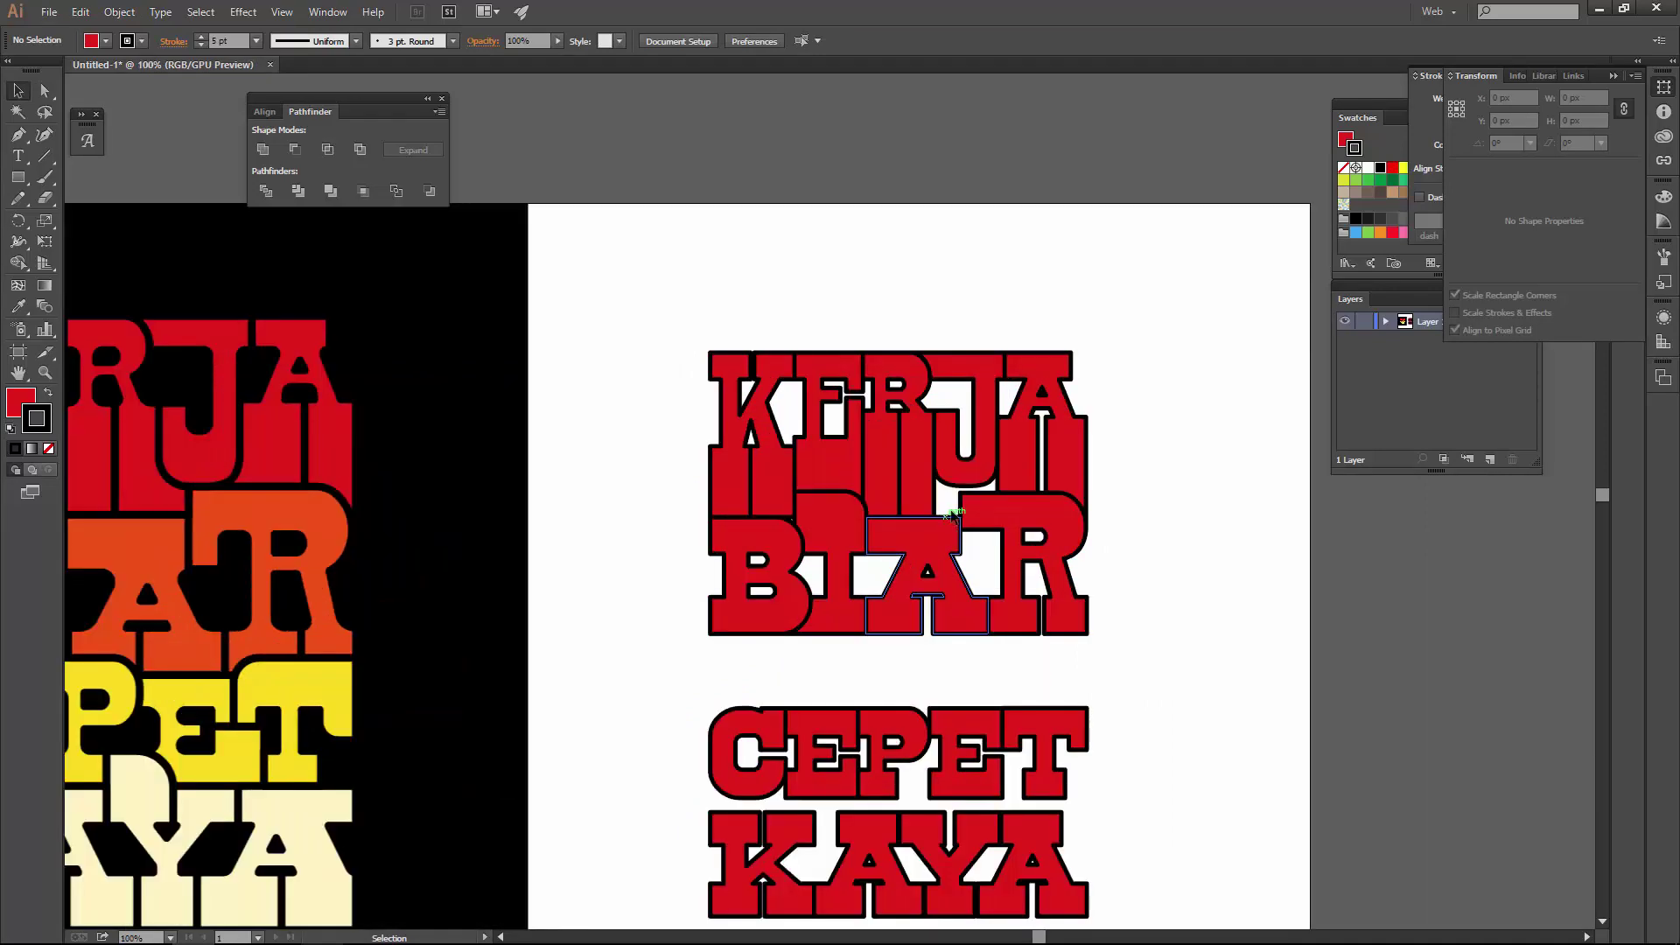
scroll(982, 473, up, 3)
click(981, 455)
double_click(981, 455)
key(a)
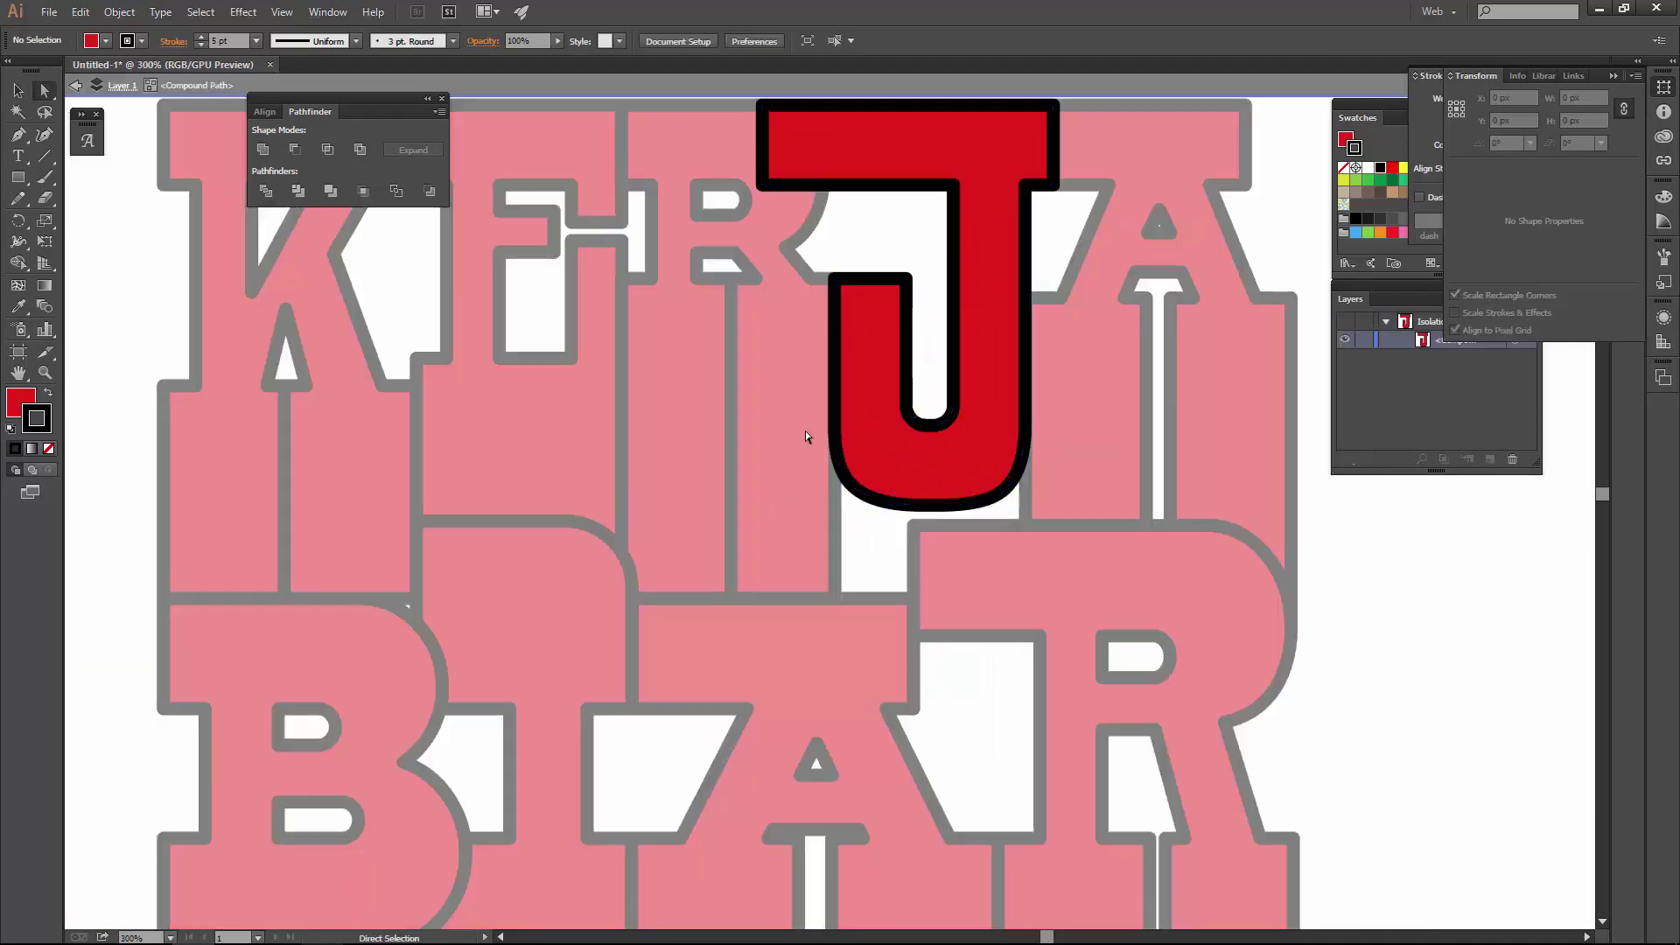
scroll(801, 396, down, 3)
double_click(416, 453)
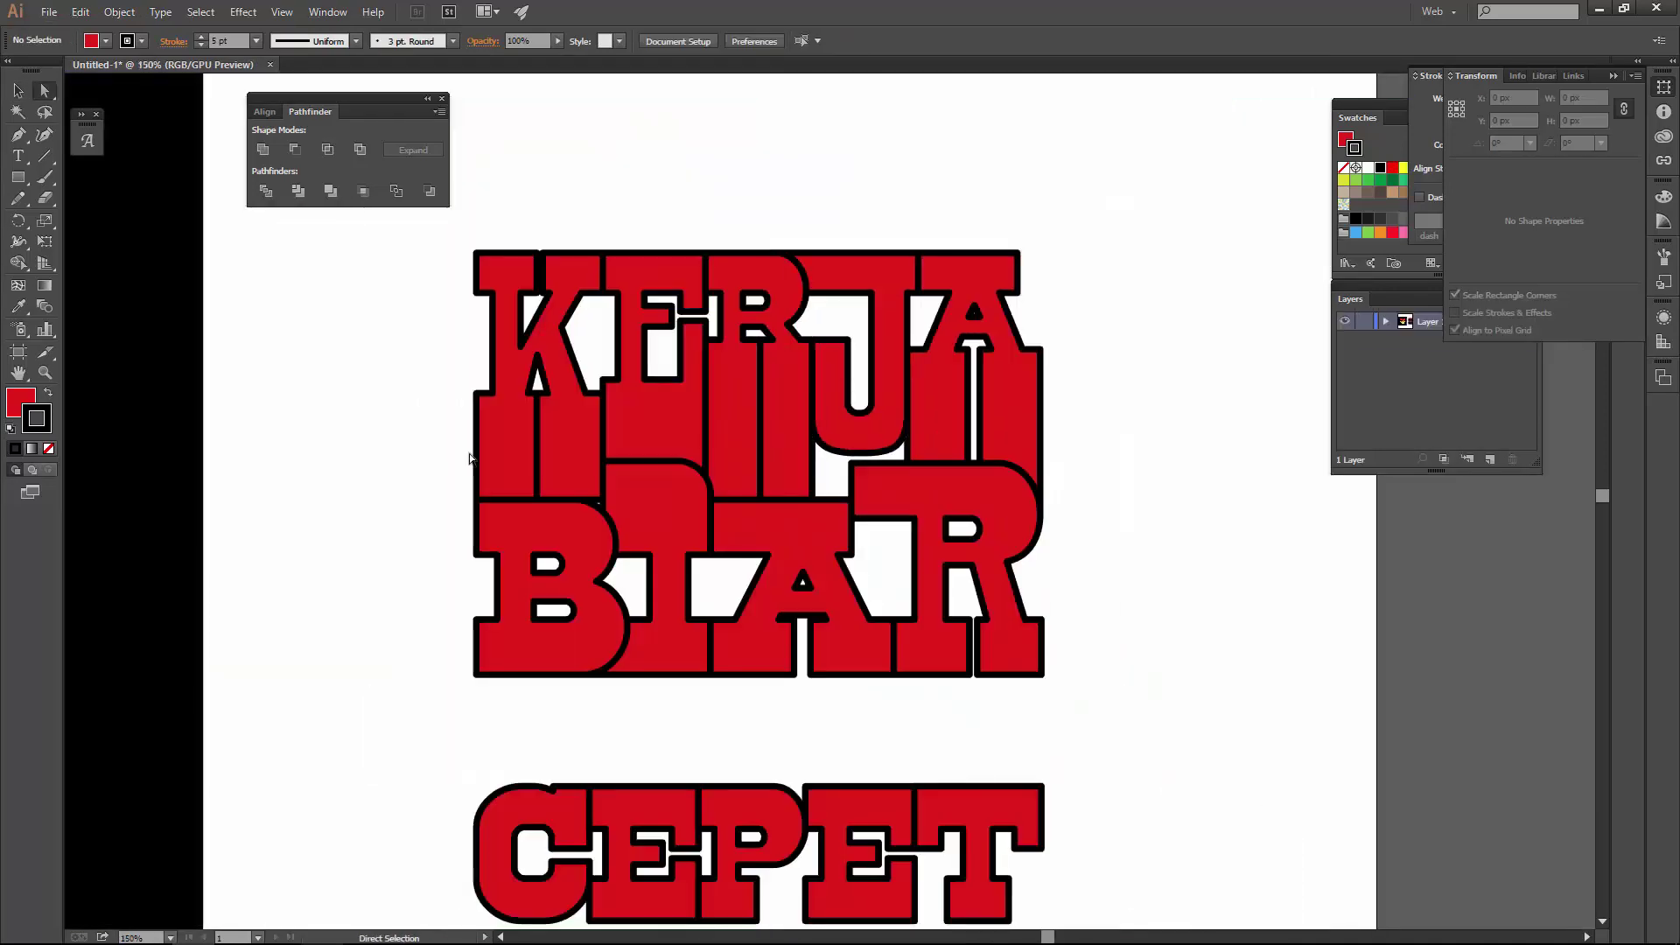
drag(443, 438, 738, 607)
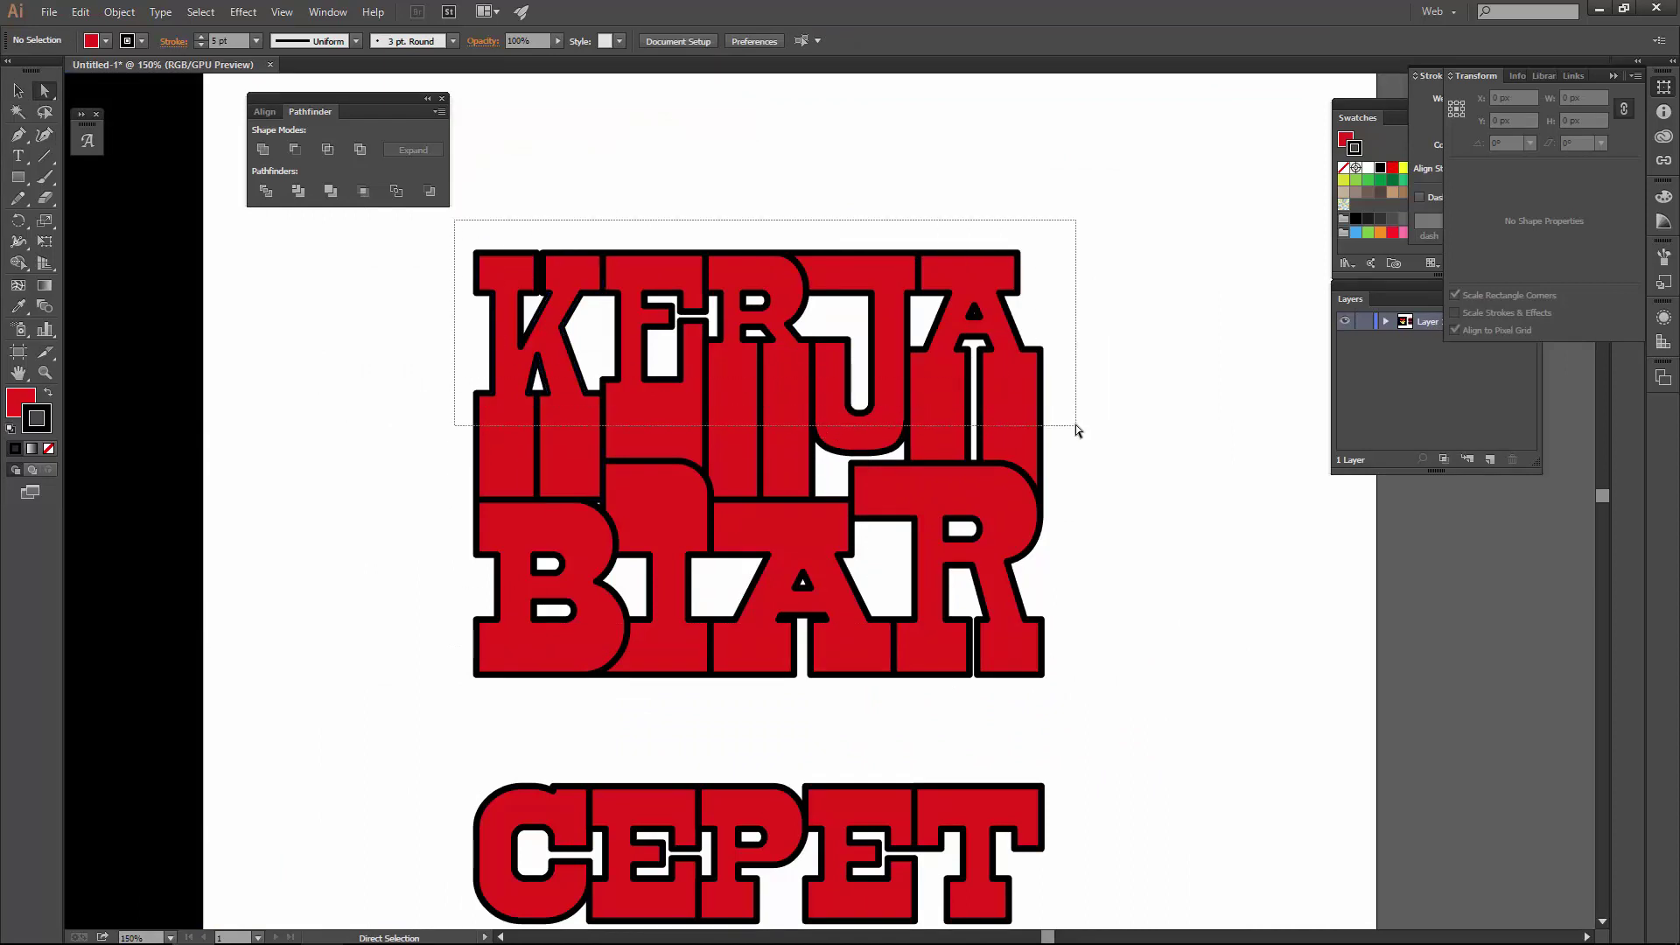
drag(1075, 405, 1078, 400)
drag(1020, 258, 1020, 274)
key(v)
key(ctrl+shift+a)
- Stretch the J's tail down toward BIAR and widen the neighbouring stem to the right
double_click(853, 385)
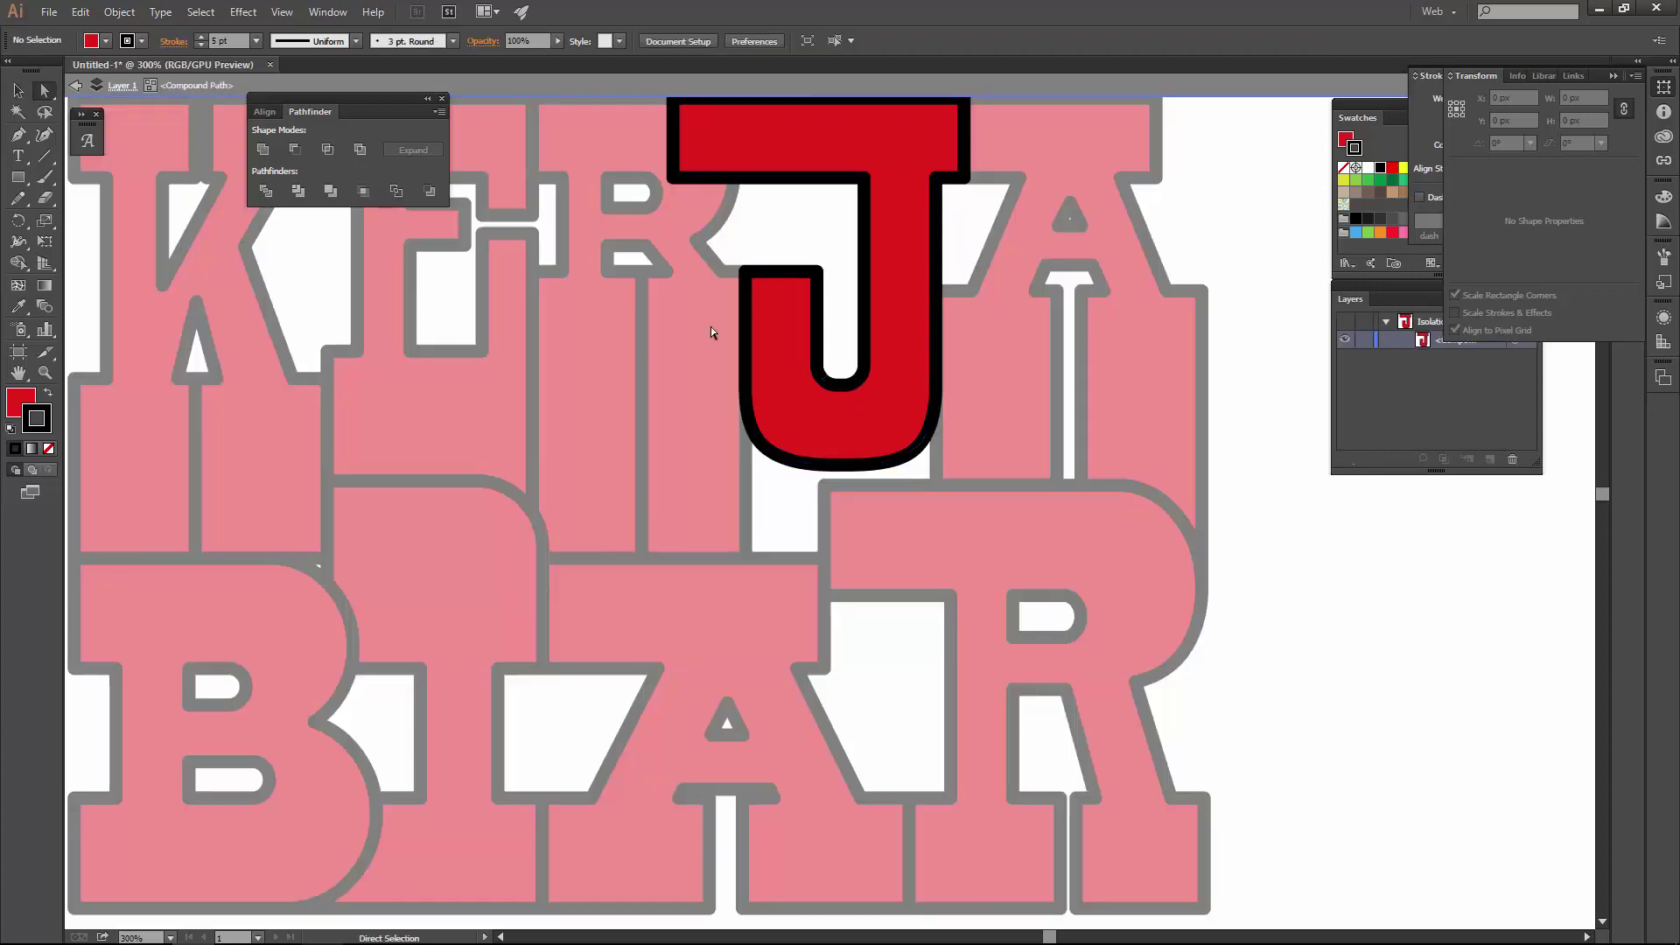
key(a)
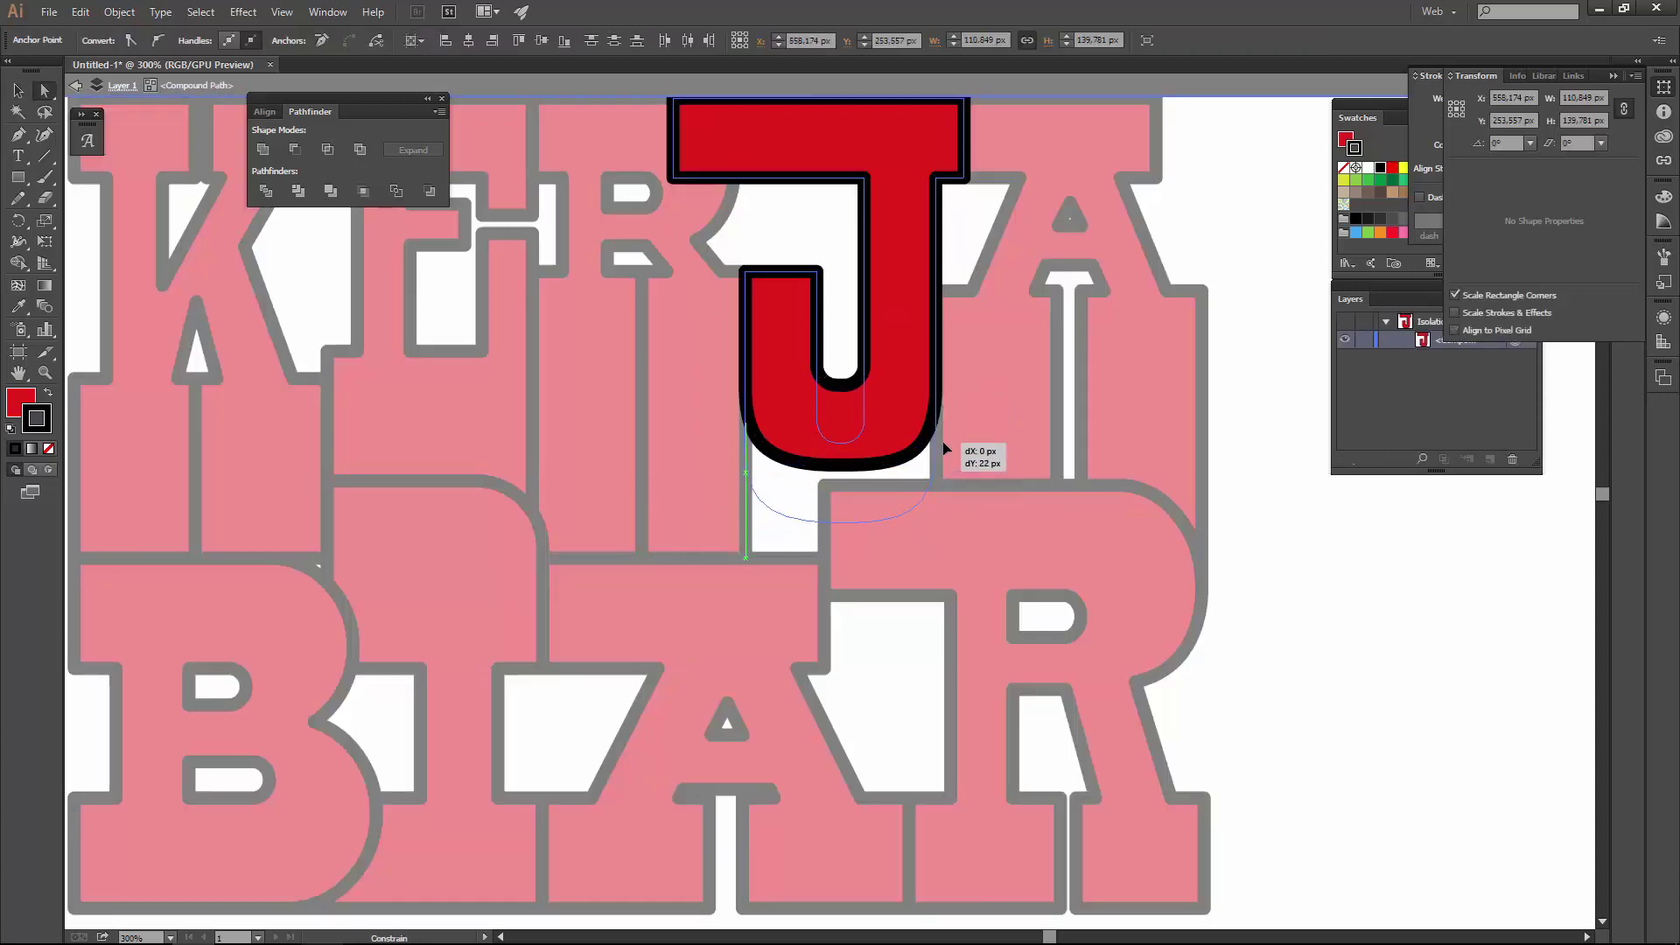
drag(943, 448, 943, 449)
key(Escape)
drag(748, 557, 819, 558)
key(ctrl+1)
- Inspect the reshaped J up close, then compare the KERJA row with the reference
key(v)
key(ctrl+shift+a)
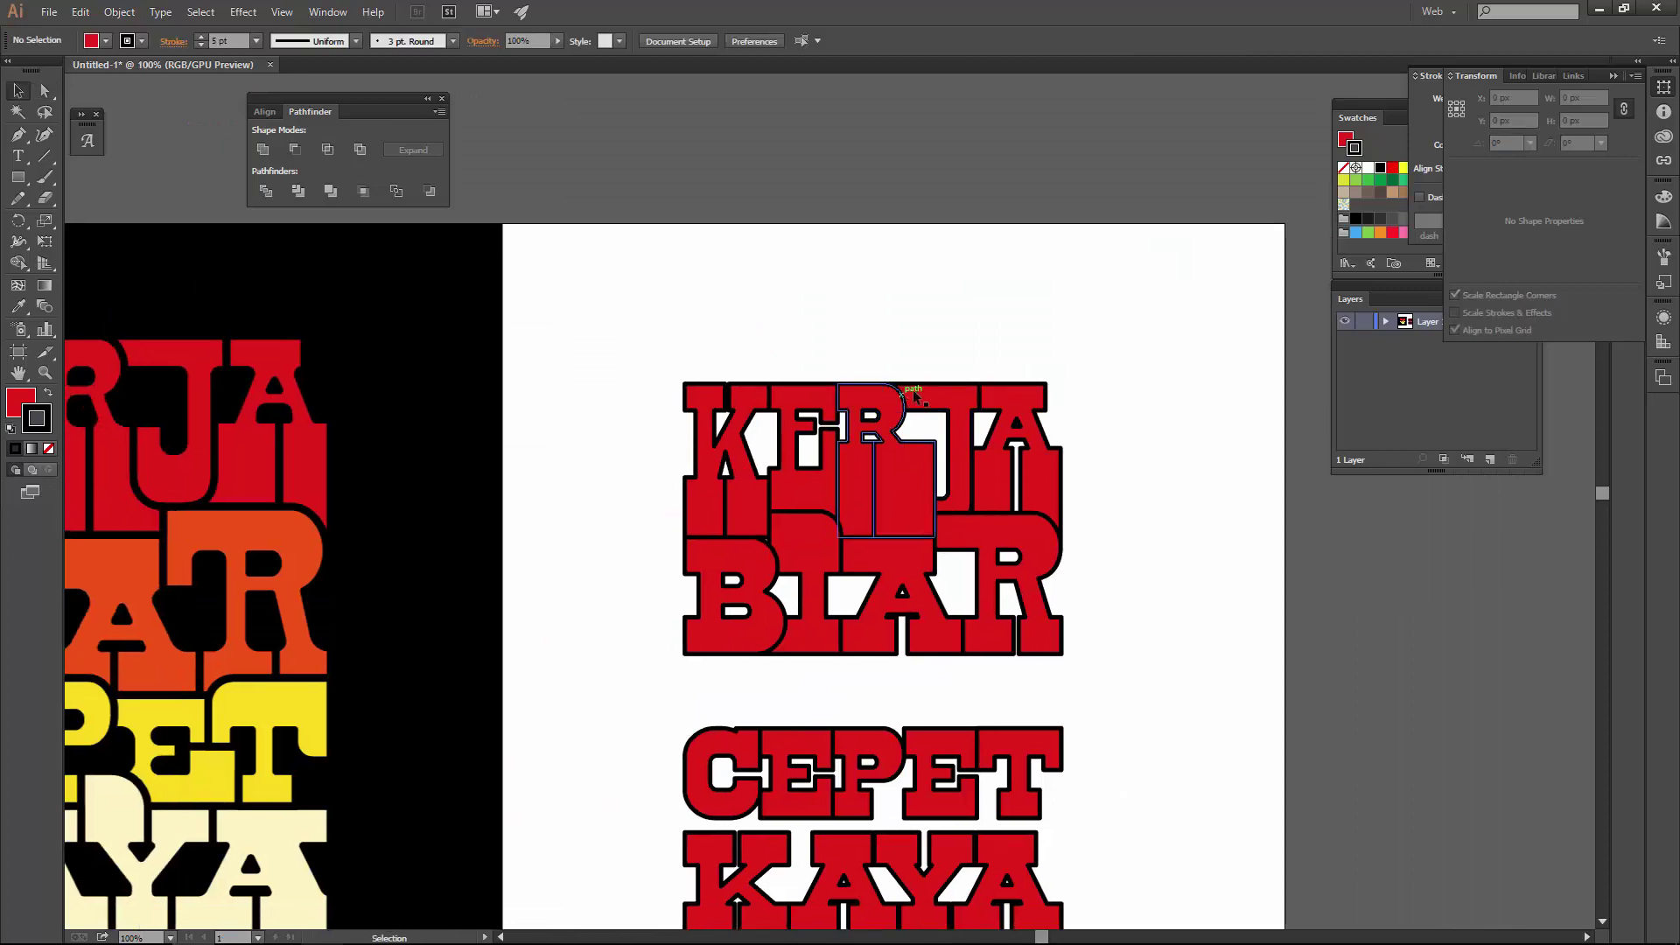
key(a)
click(914, 396)
key(ctrl+plus)
key(ctrl+plus)
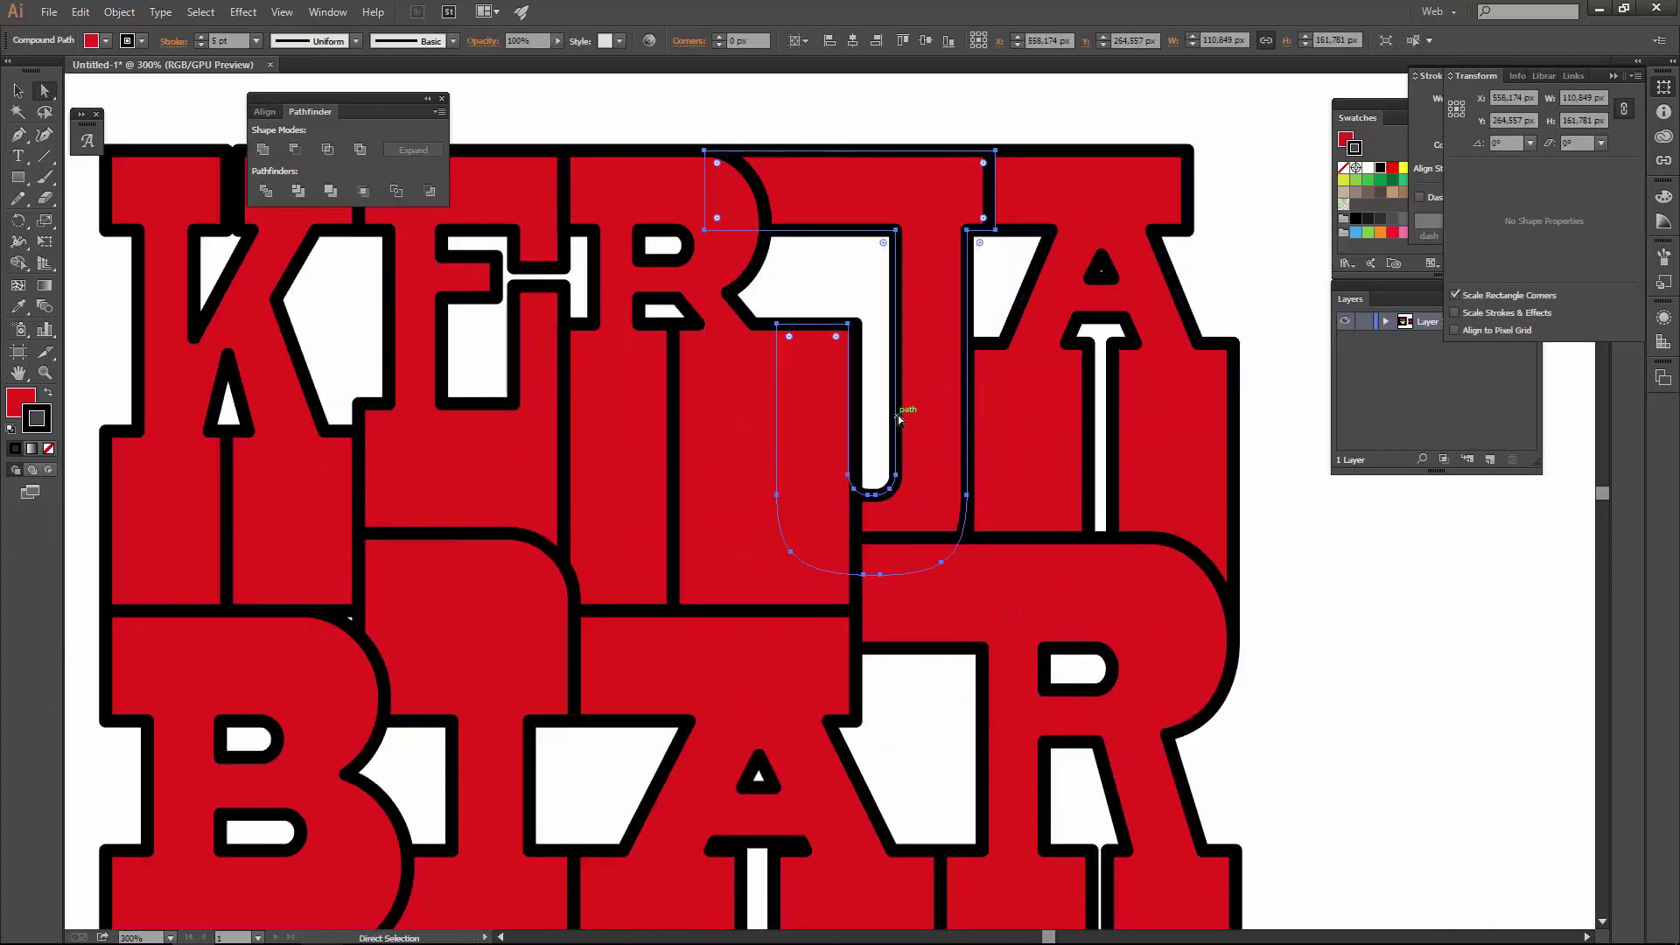
key(ctrl+1)
key(v)
key(ctrl+shift+a)
scroll(1007, 350, left, 3)
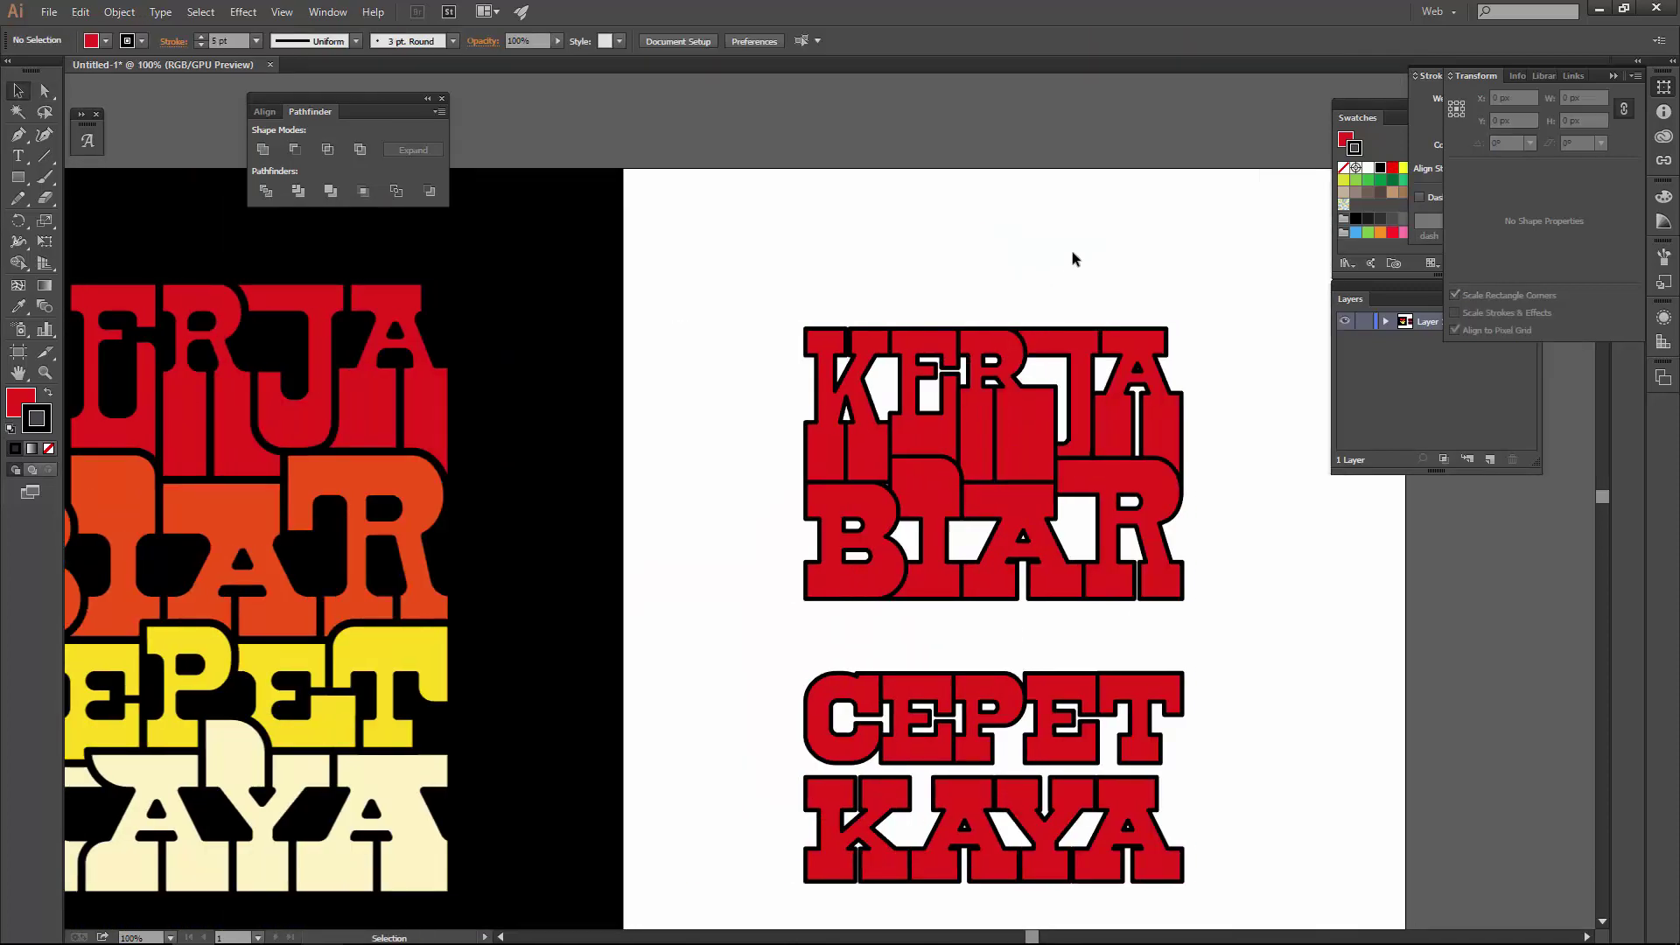
scroll(1061, 404, up, 3)
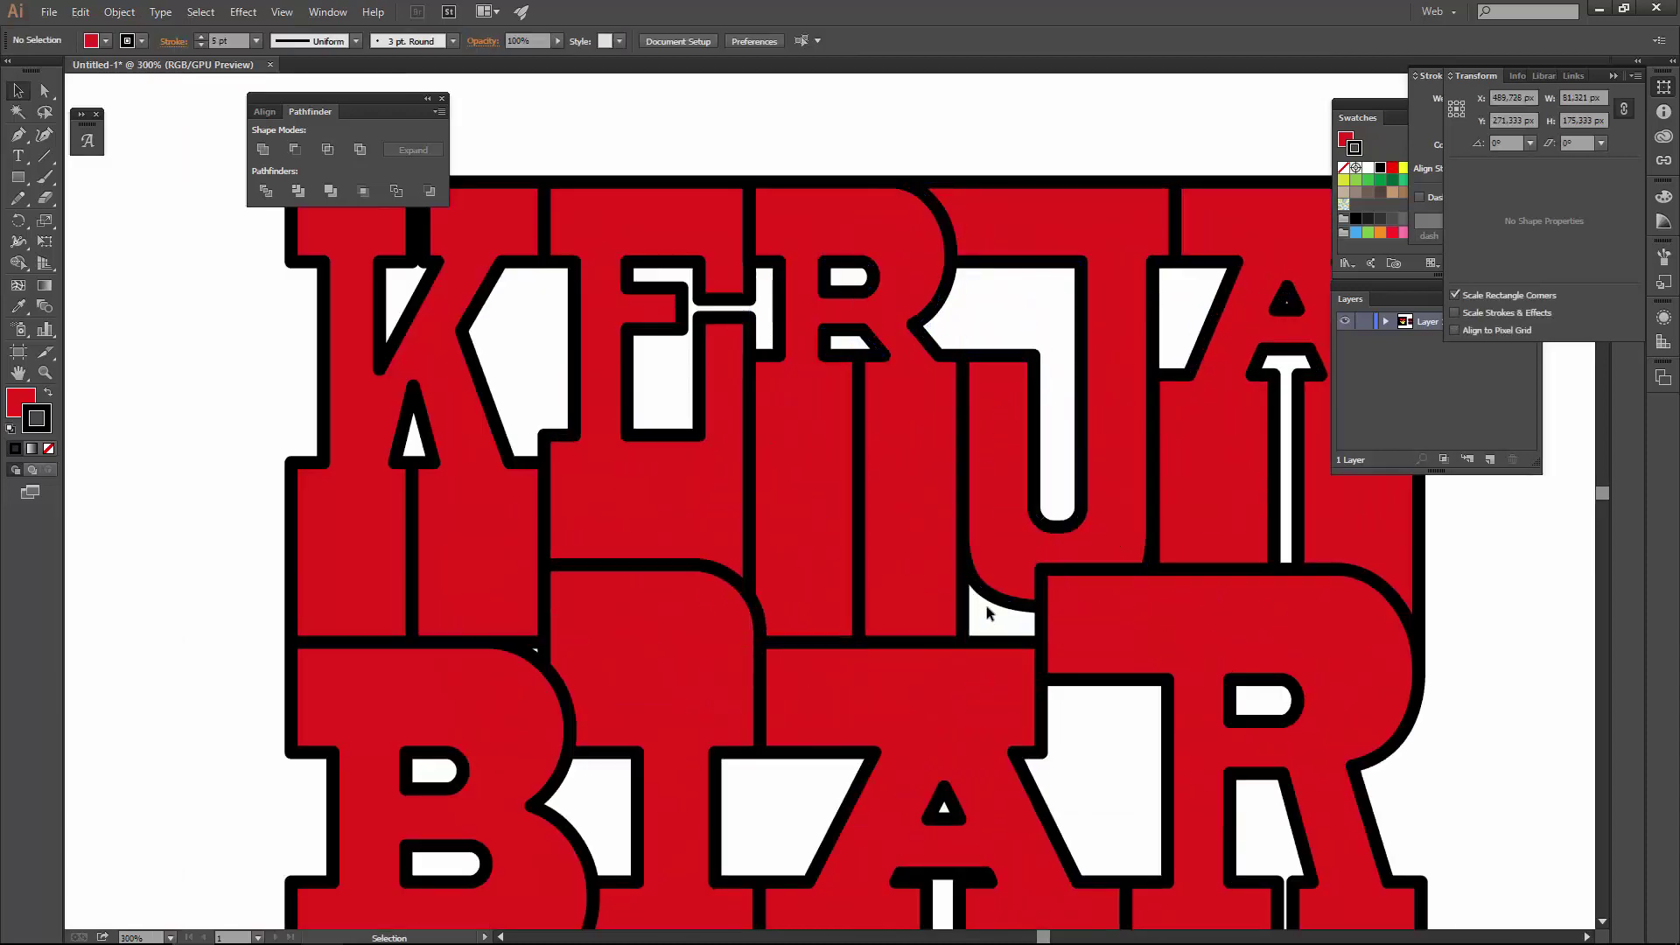
- Draw a closed square path with the Pen tool over the notch beside the J
key(p)
click(1039, 570)
click(960, 570)
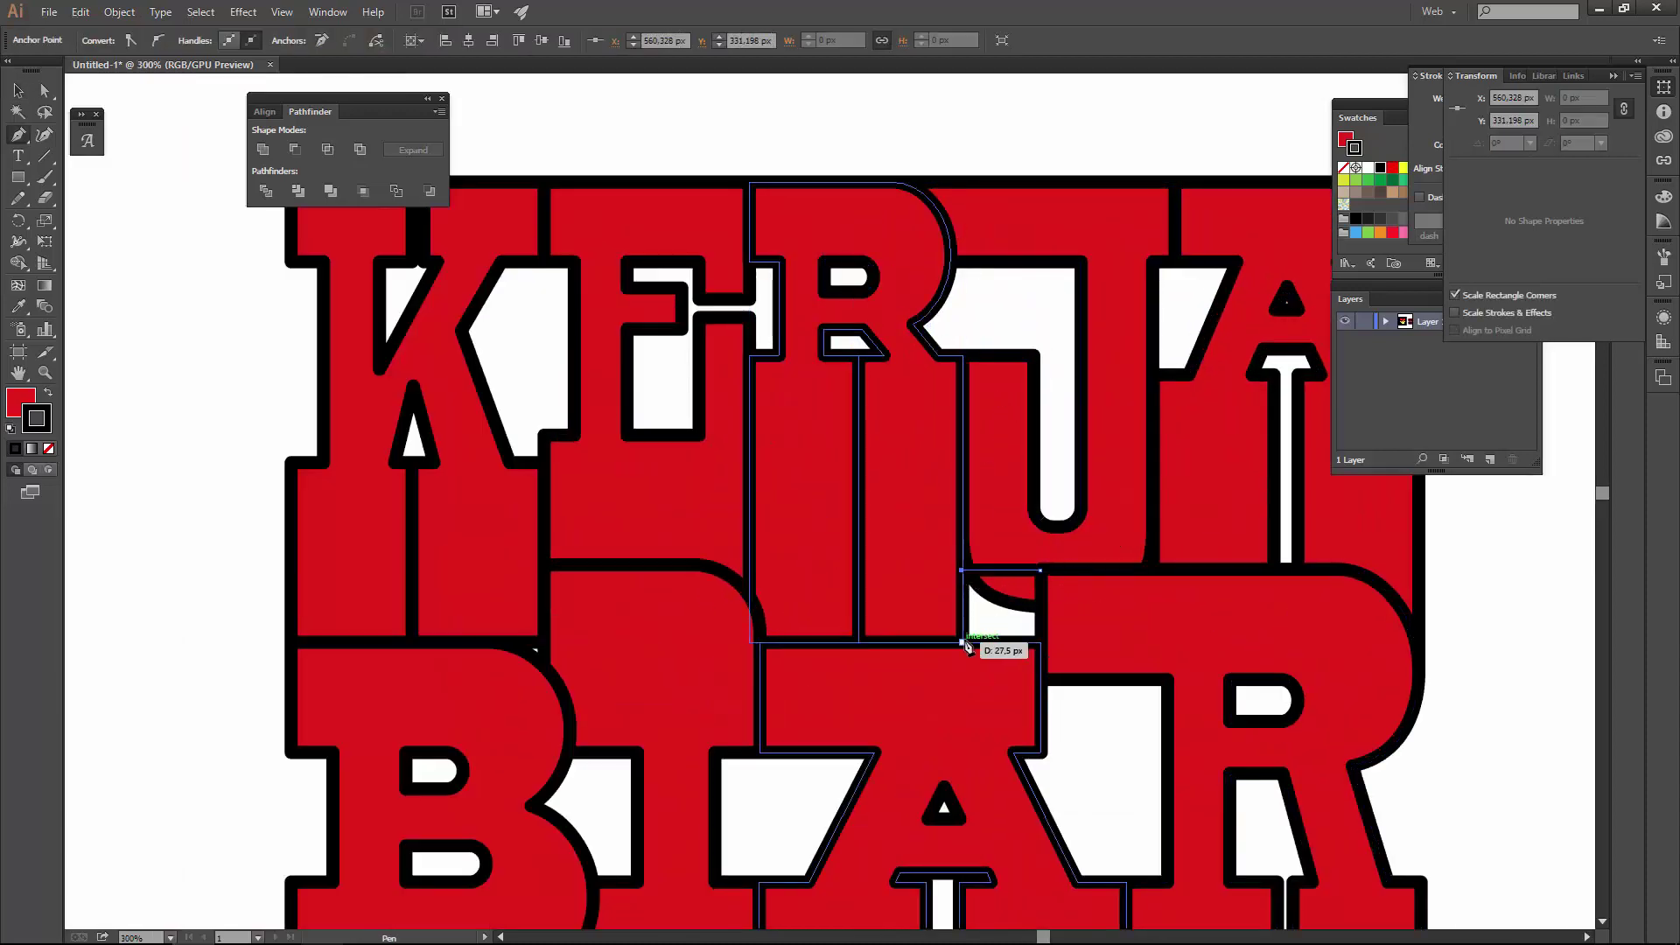
click(961, 643)
click(1040, 643)
click(1039, 570)
key(v)
scroll(954, 604, up, 4)
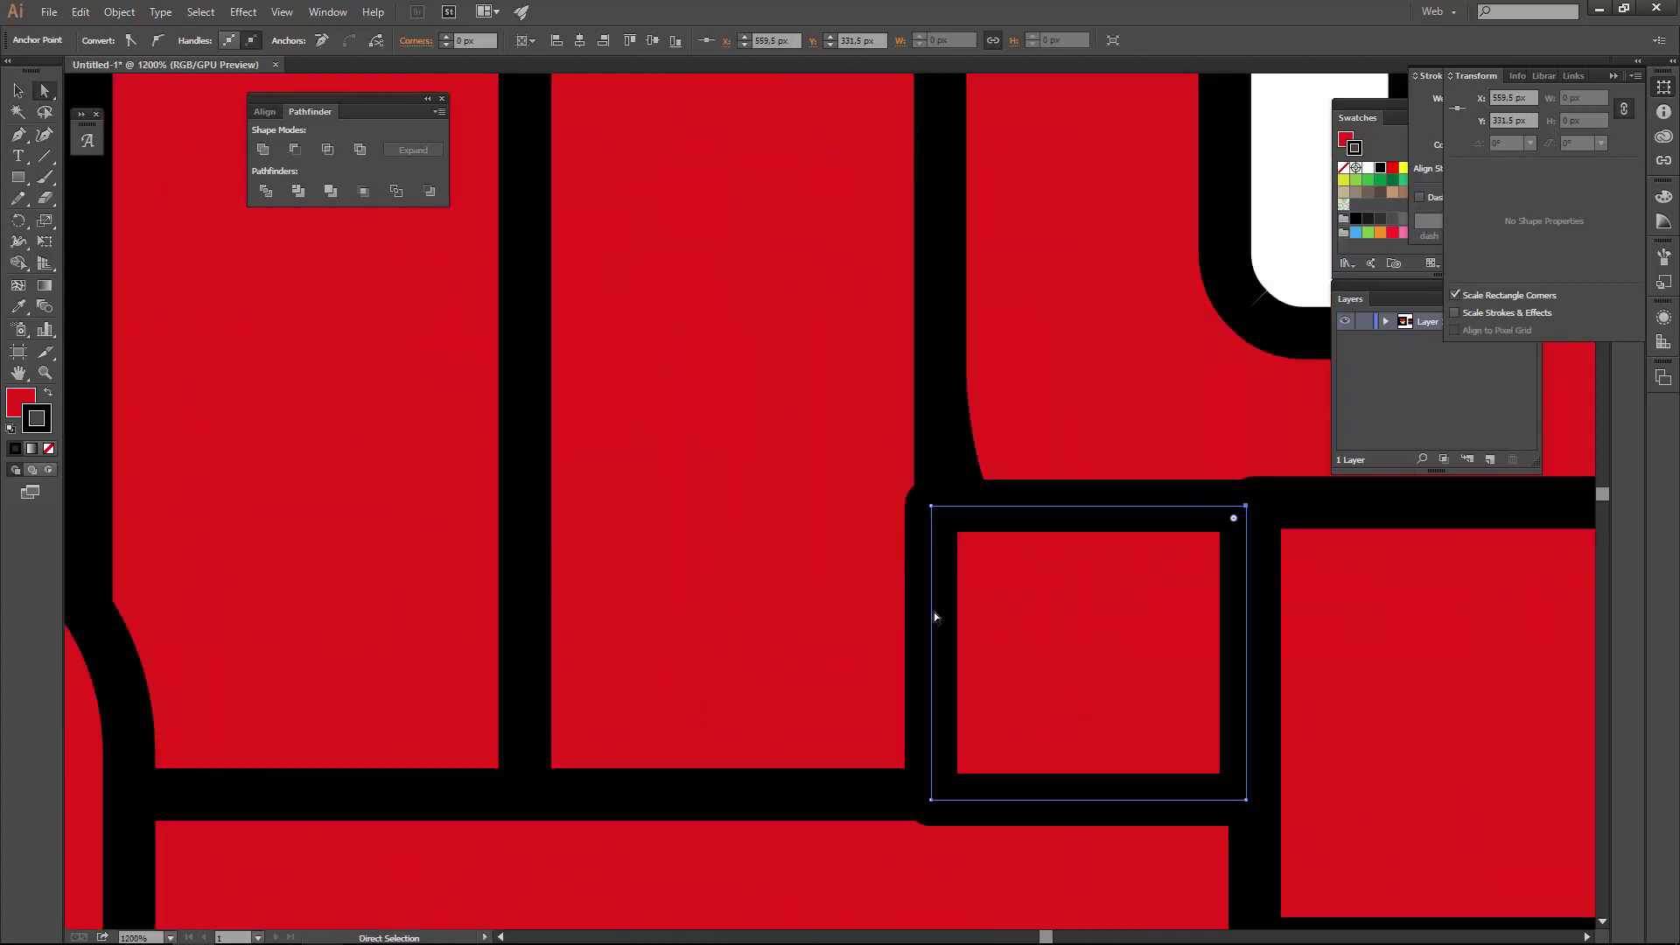
- Match the square's height to the gap and select the neighbouring letter shape
drag(1089, 790, 1088, 800)
click(1088, 644)
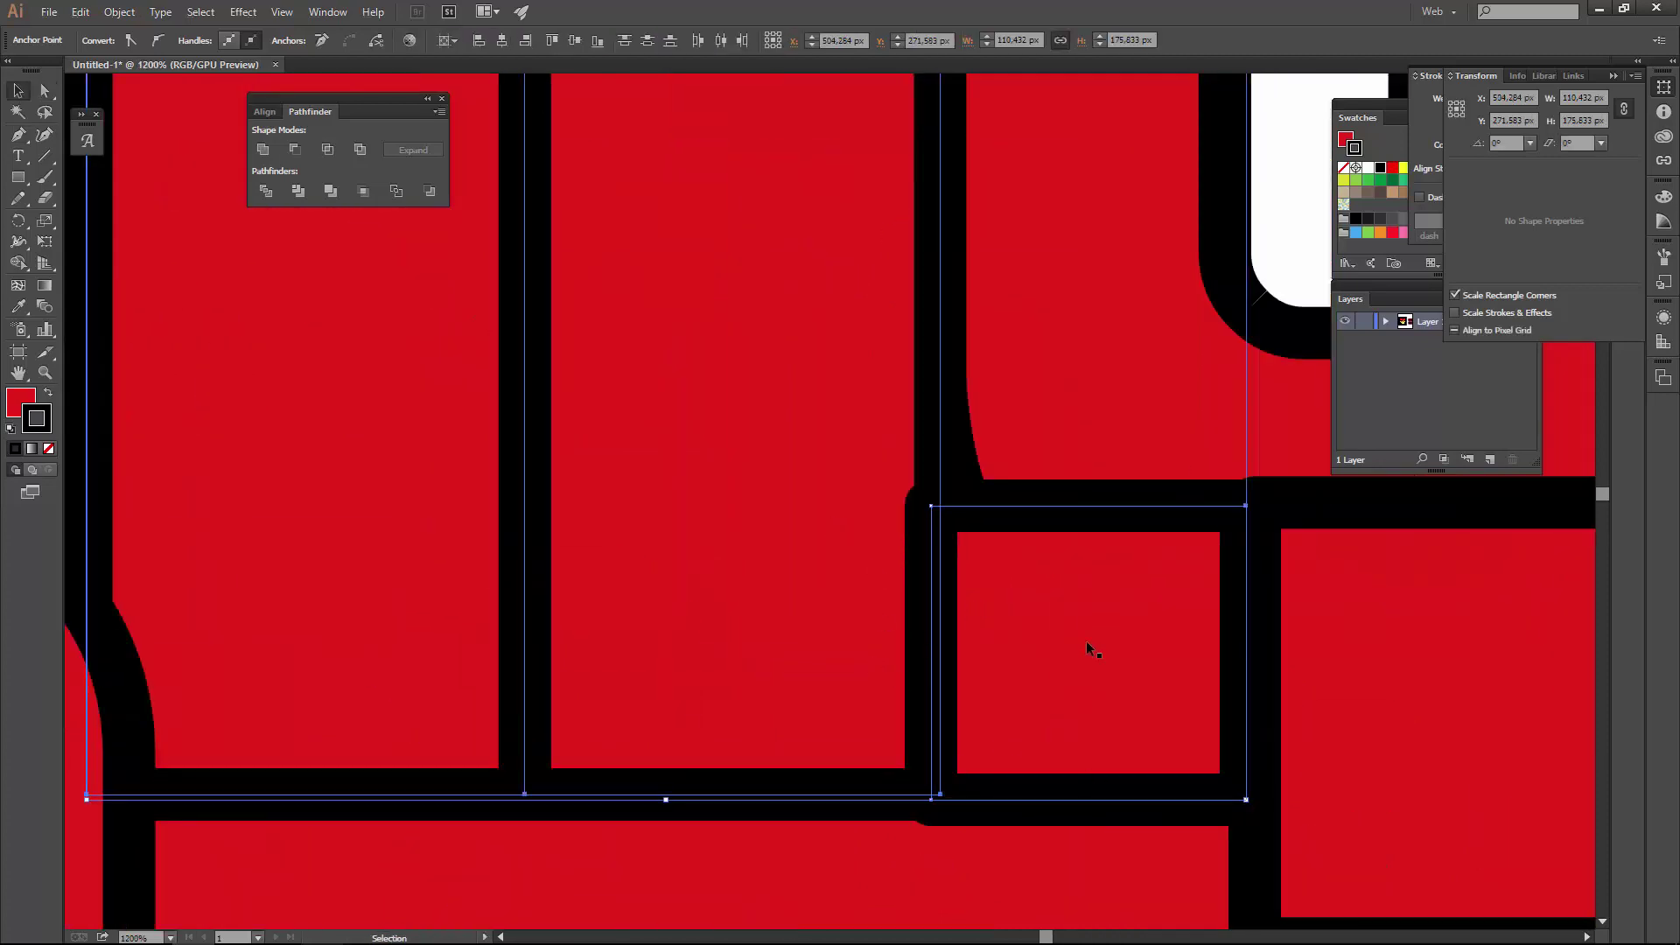
scroll(1017, 496, down, 4)
key(a)
key(ctrl+a)
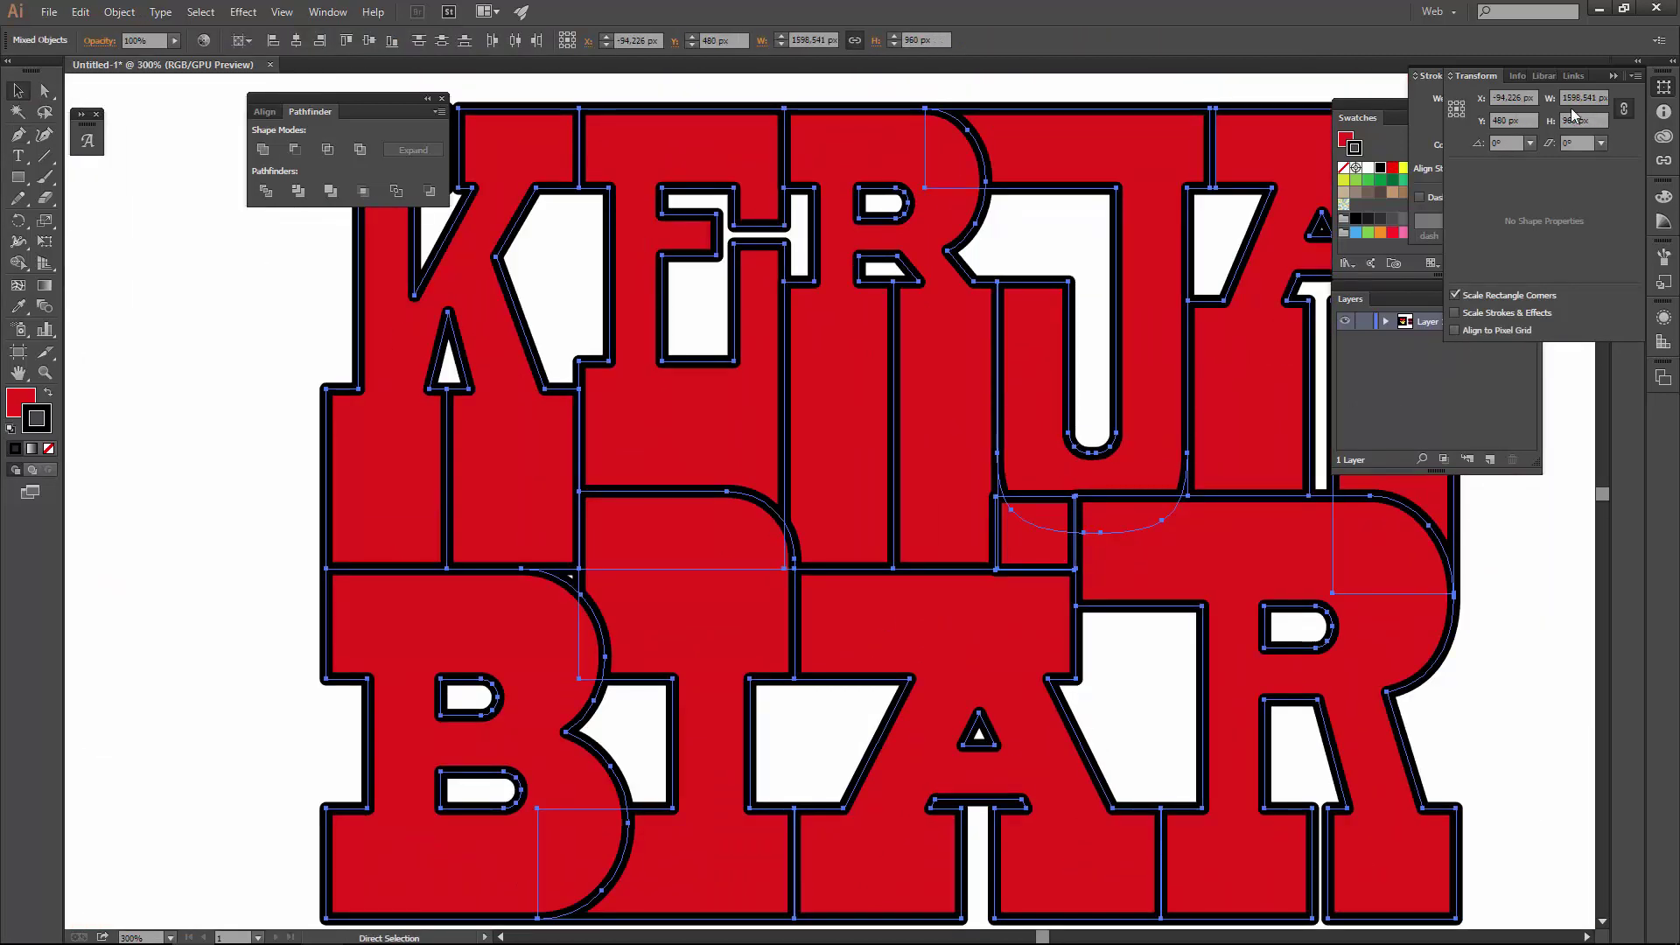
click(1635, 75)
key(v)
scroll(1019, 560, up, 4)
- Stretch the square to the stem and letter below, then Unite it with the letter
click(1013, 525)
drag(1091, 575, 1090, 577)
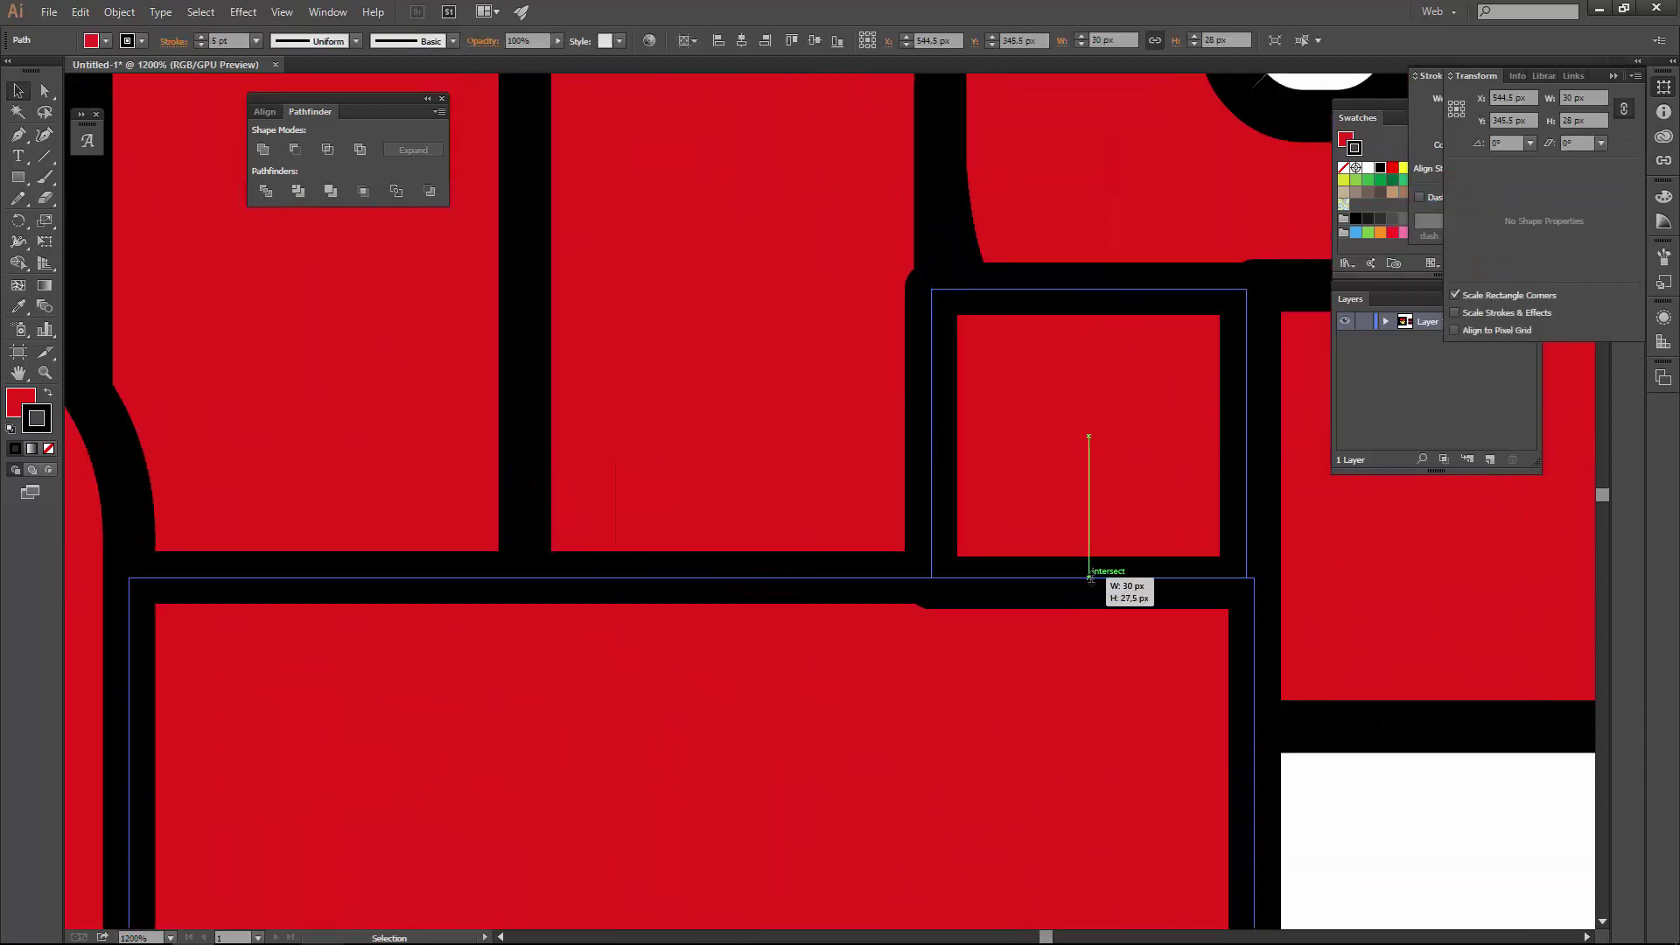
drag(947, 433, 939, 433)
shift+click(869, 407)
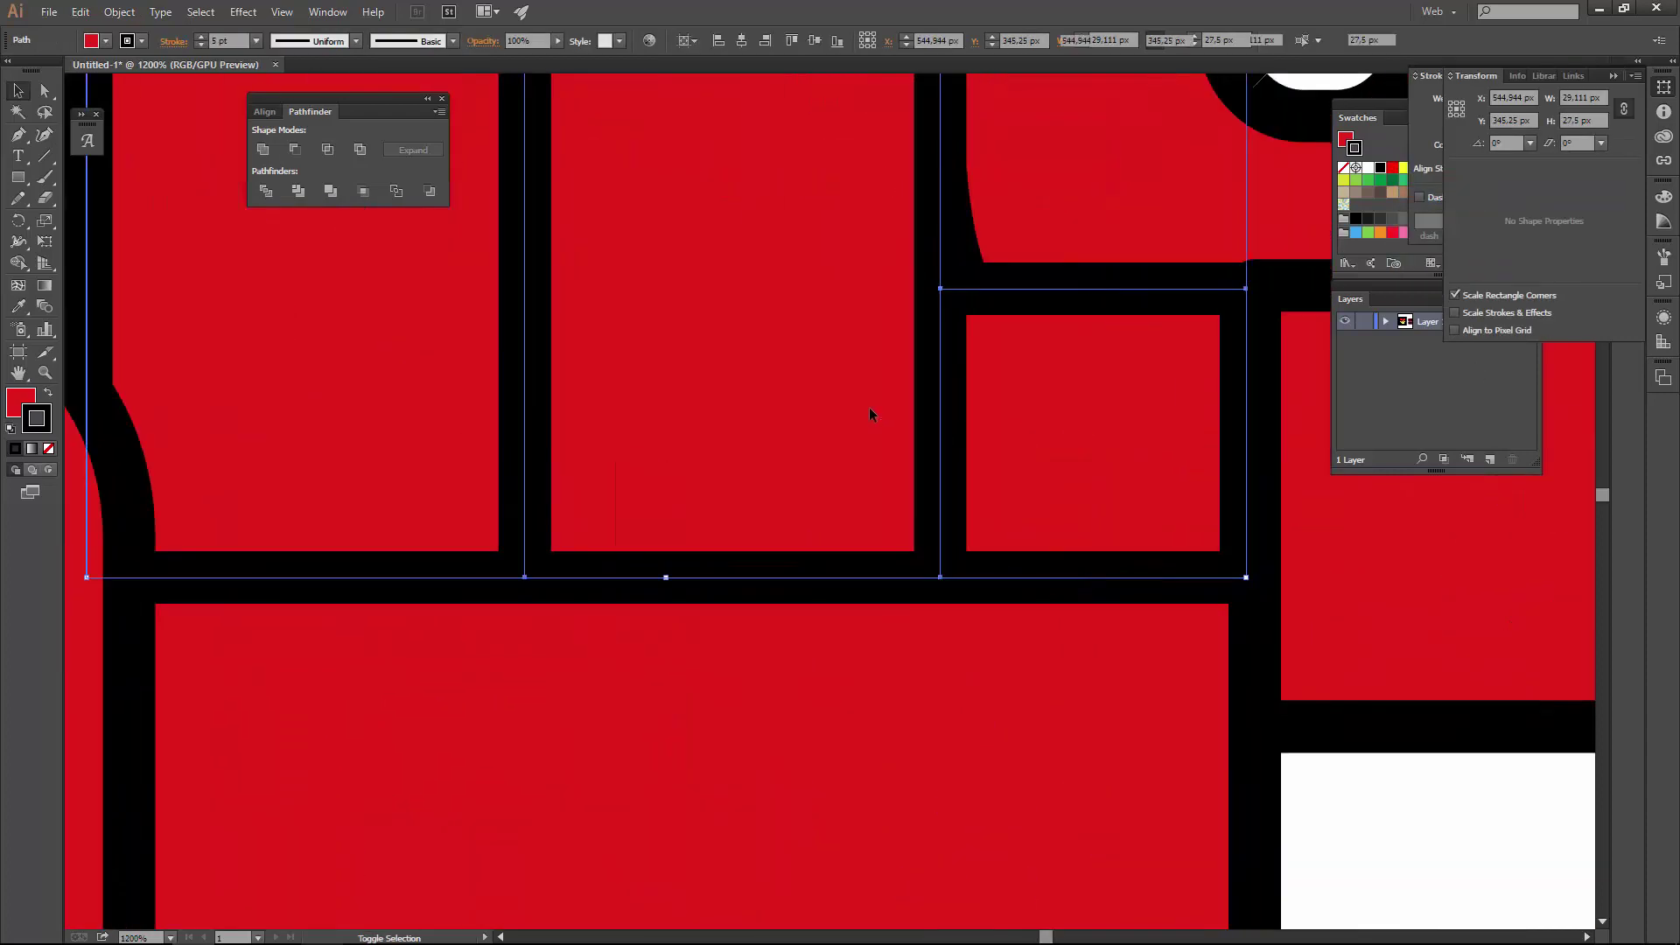
click(262, 151)
scroll(1021, 455, down, 4)
- Nudge a letter anchor into line and unite the square into the letter shape again
key(a)
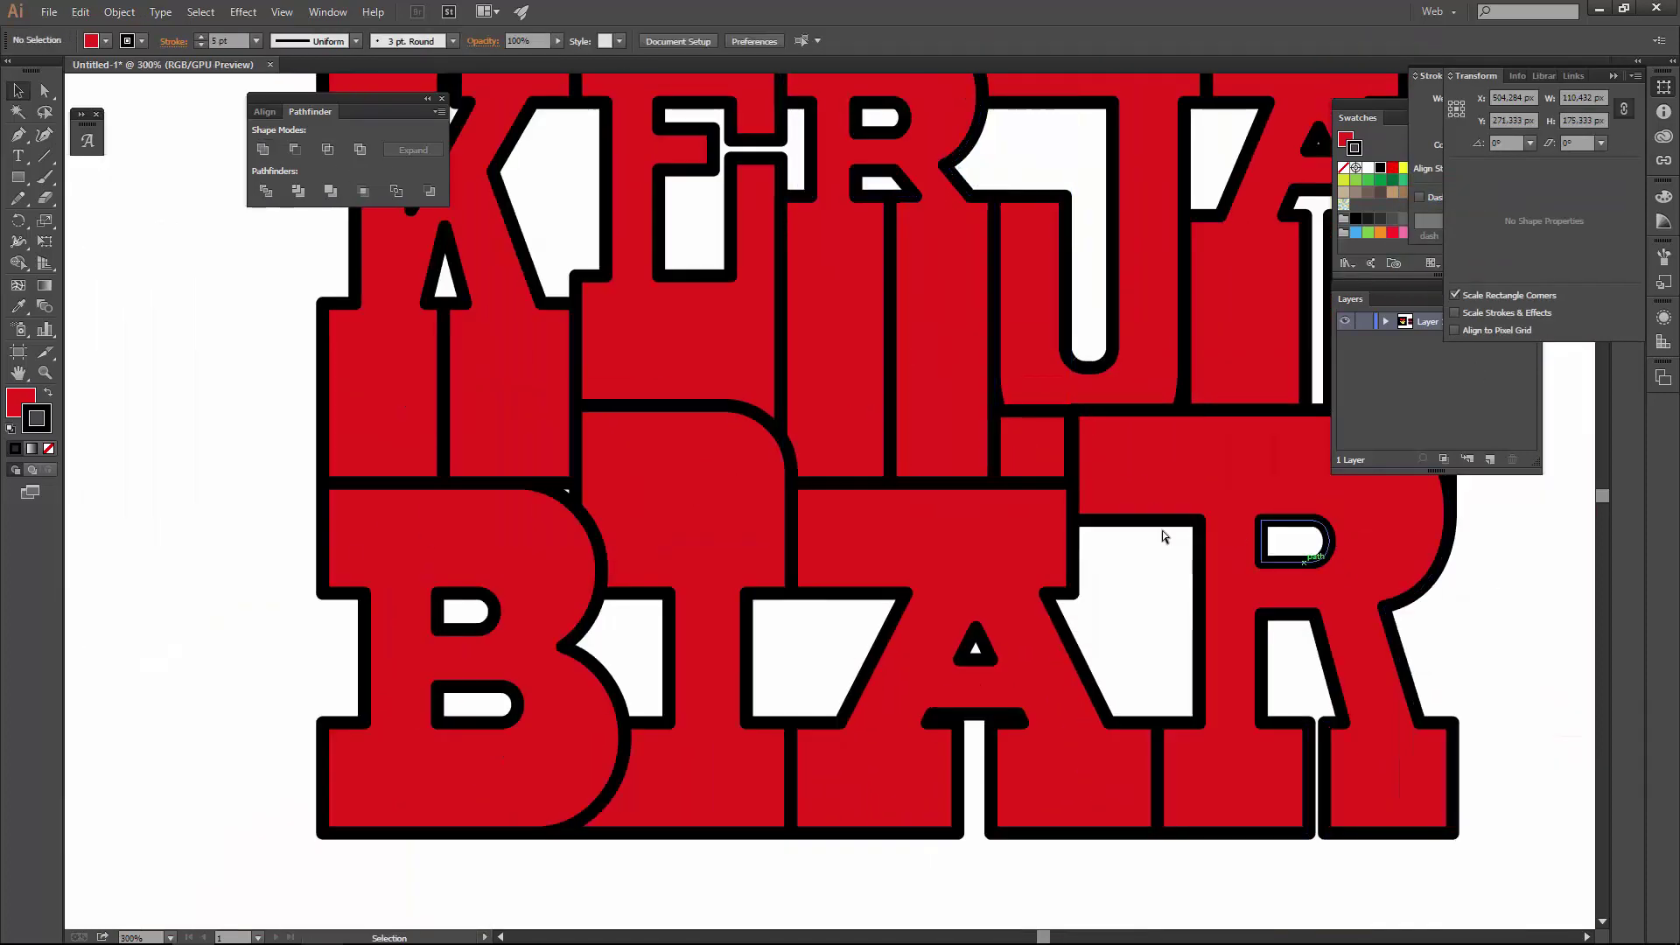
click(985, 422)
scroll(985, 422, up, 1)
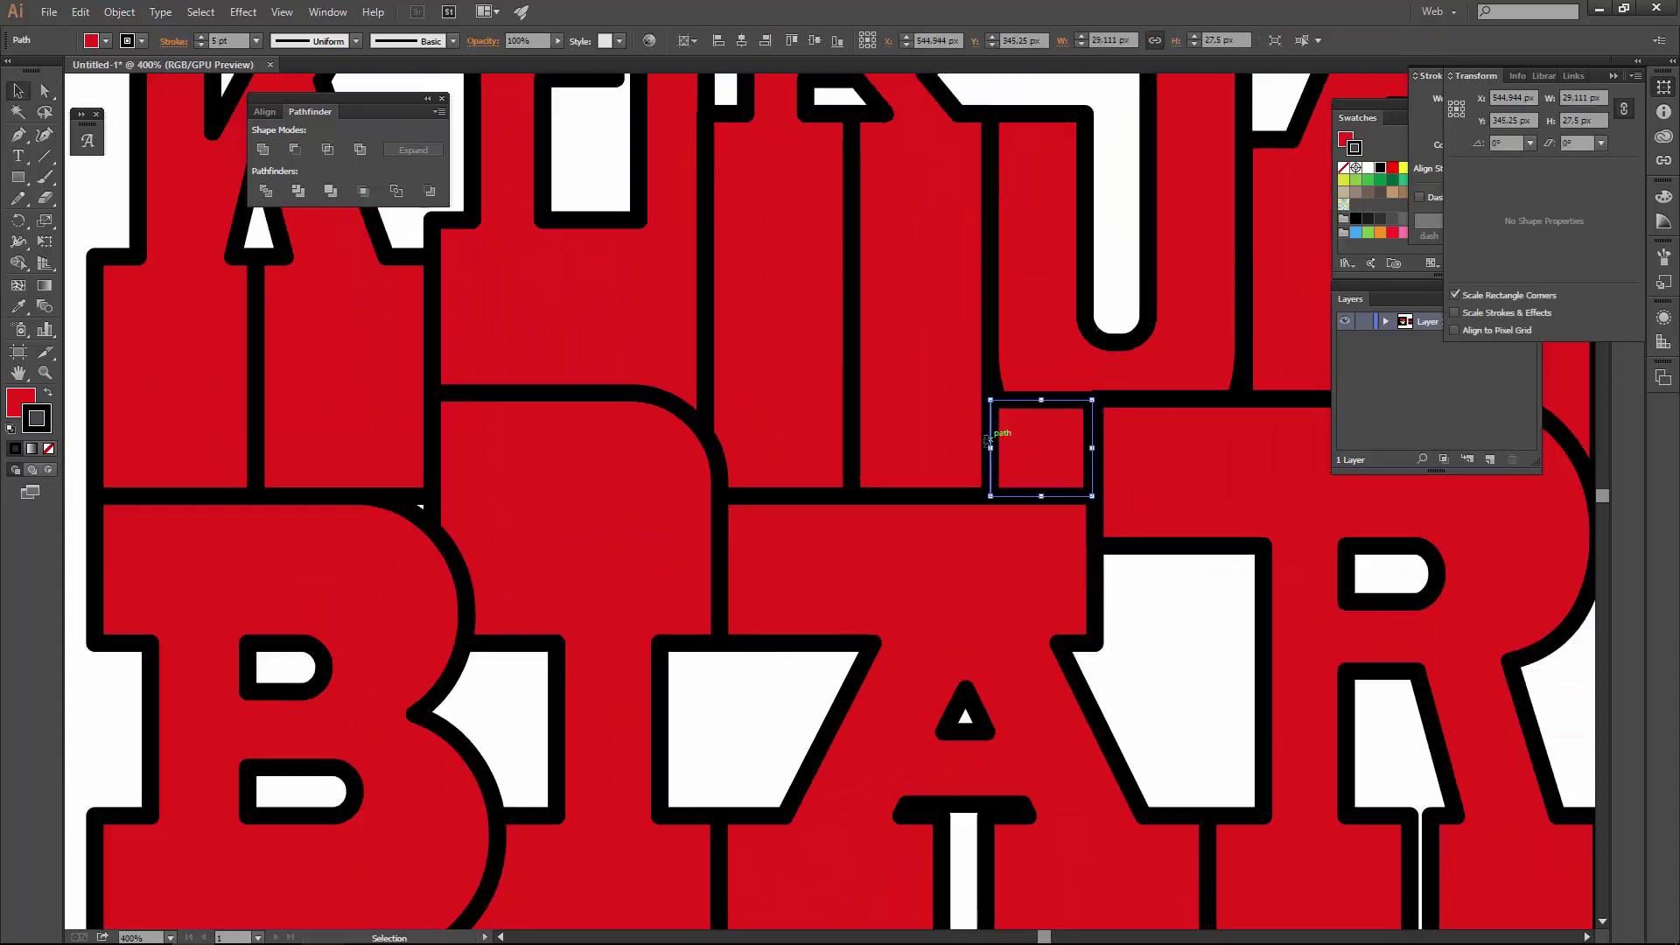
key(a)
drag(852, 496, 864, 497)
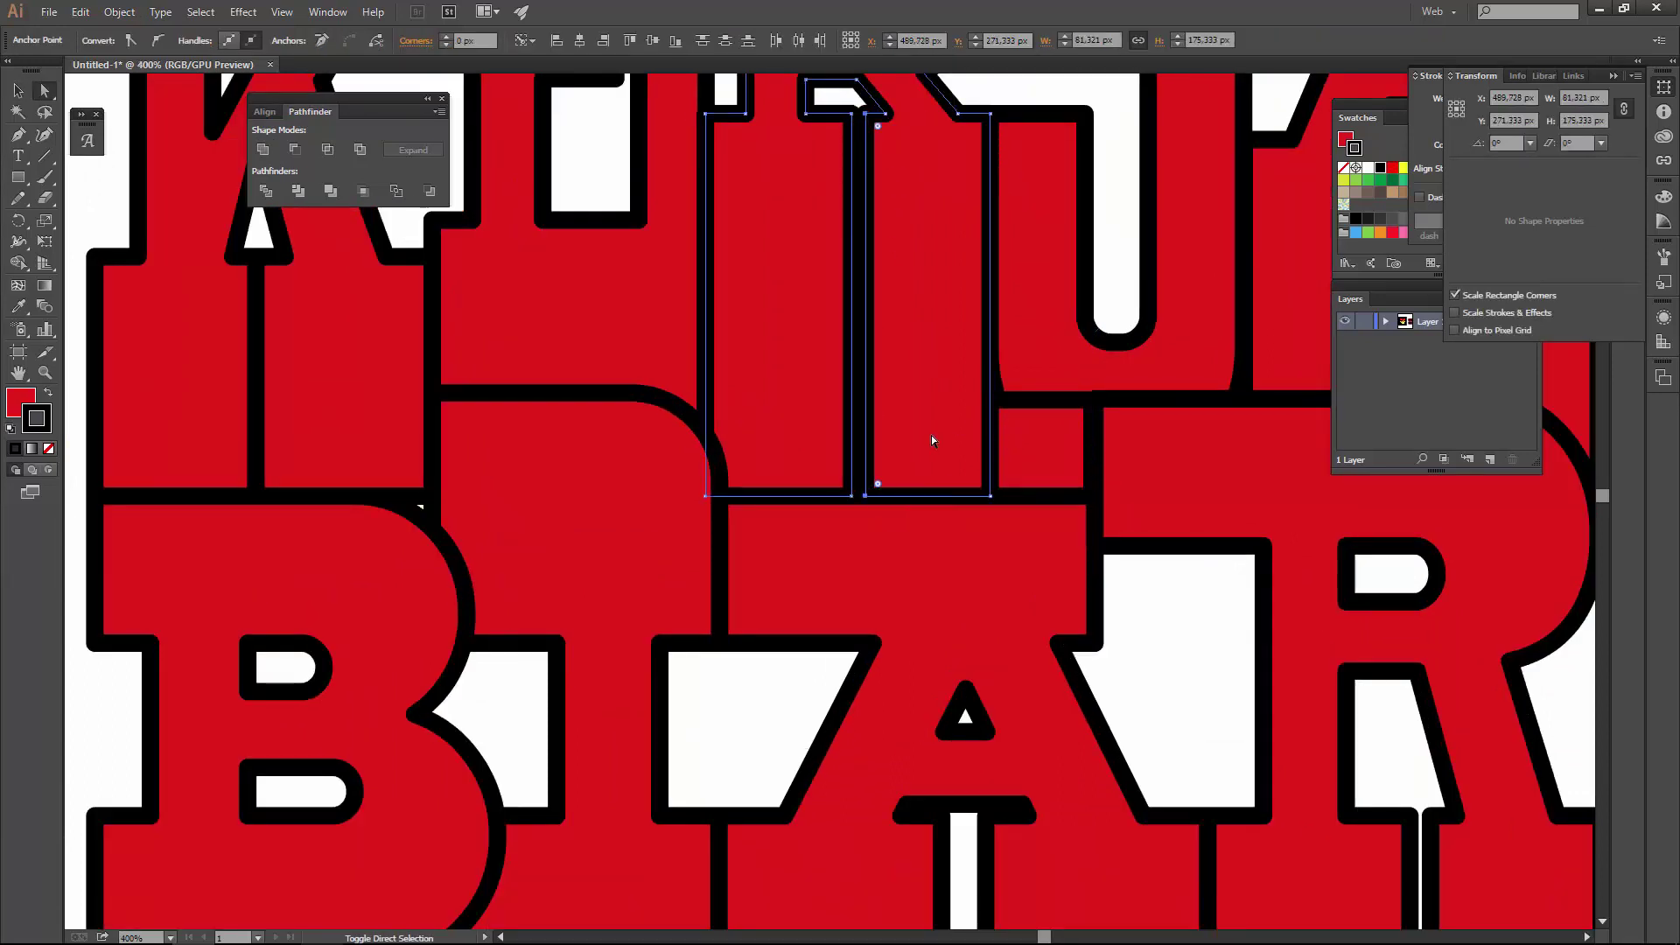
drag(931, 434, 1016, 329)
click(262, 149)
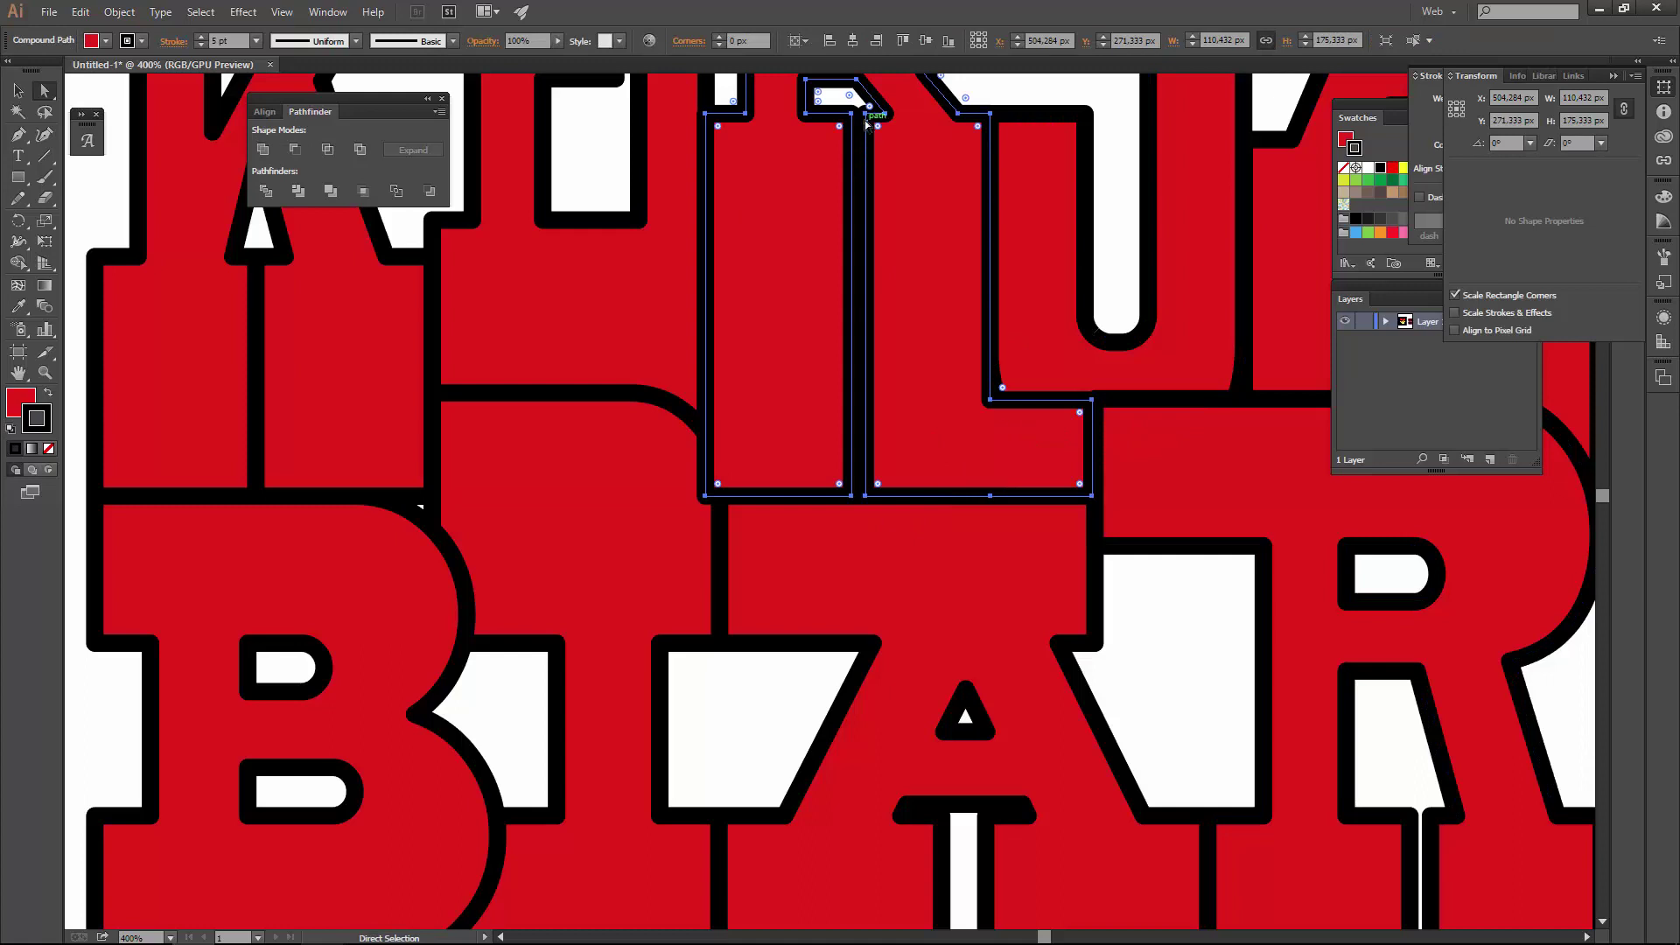
- Shift the letter's inner edge left and snap the corner anchors flush where square meets letter
drag(865, 496, 857, 499)
scroll(1046, 415, up, 2)
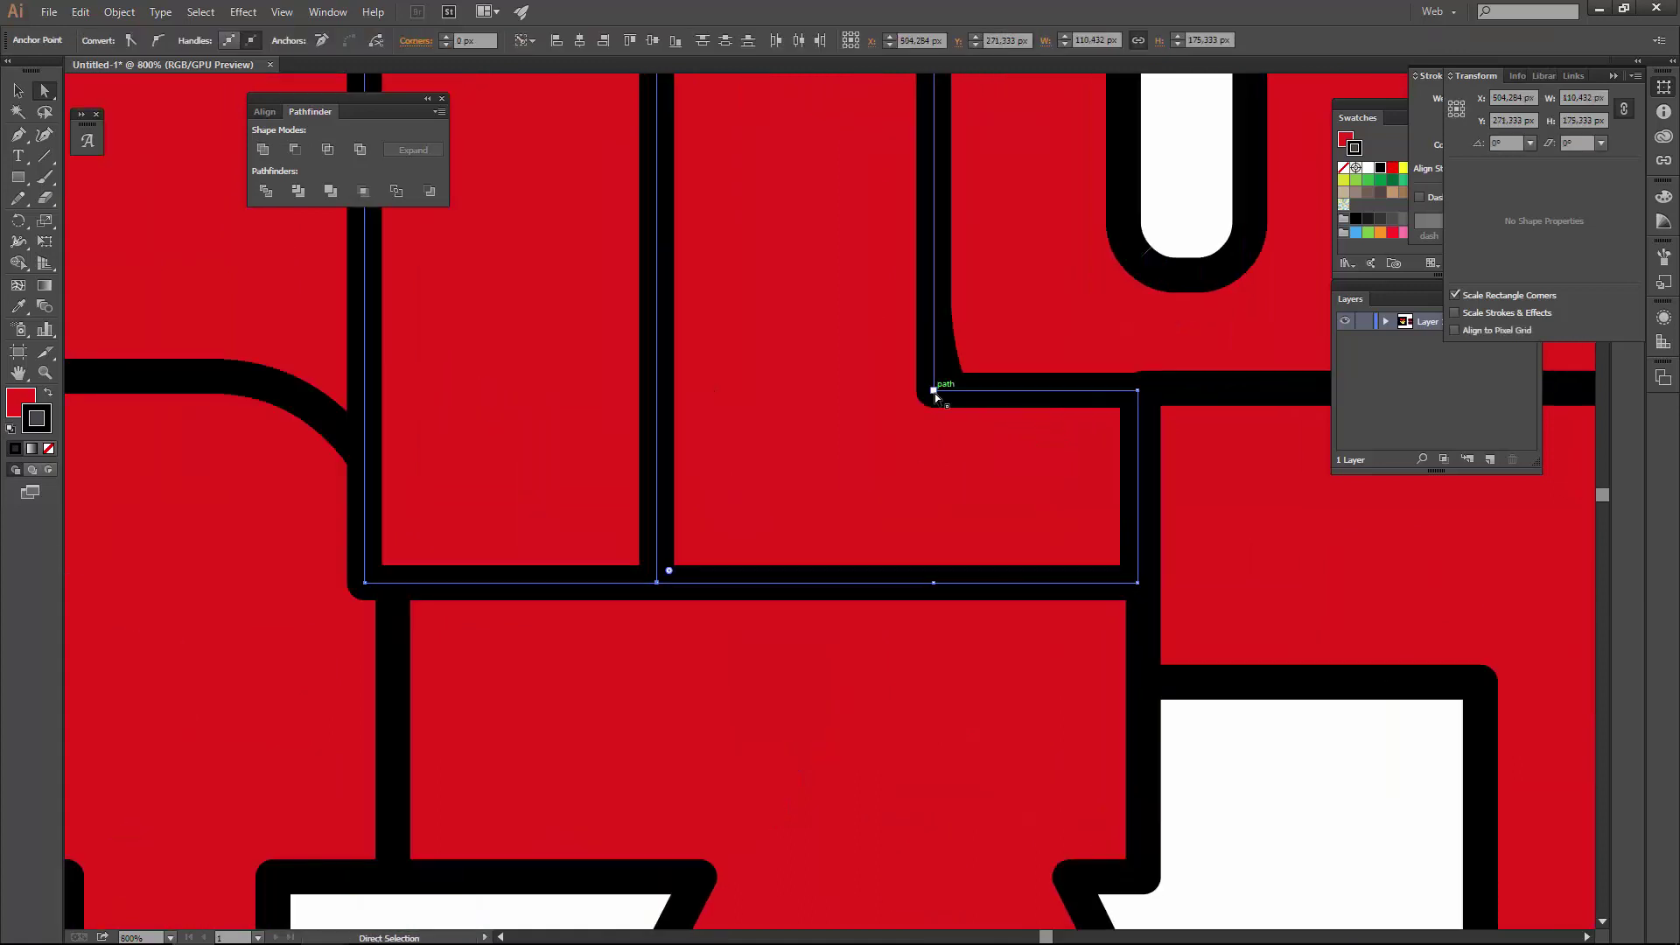
scroll(1135, 586, up, 2)
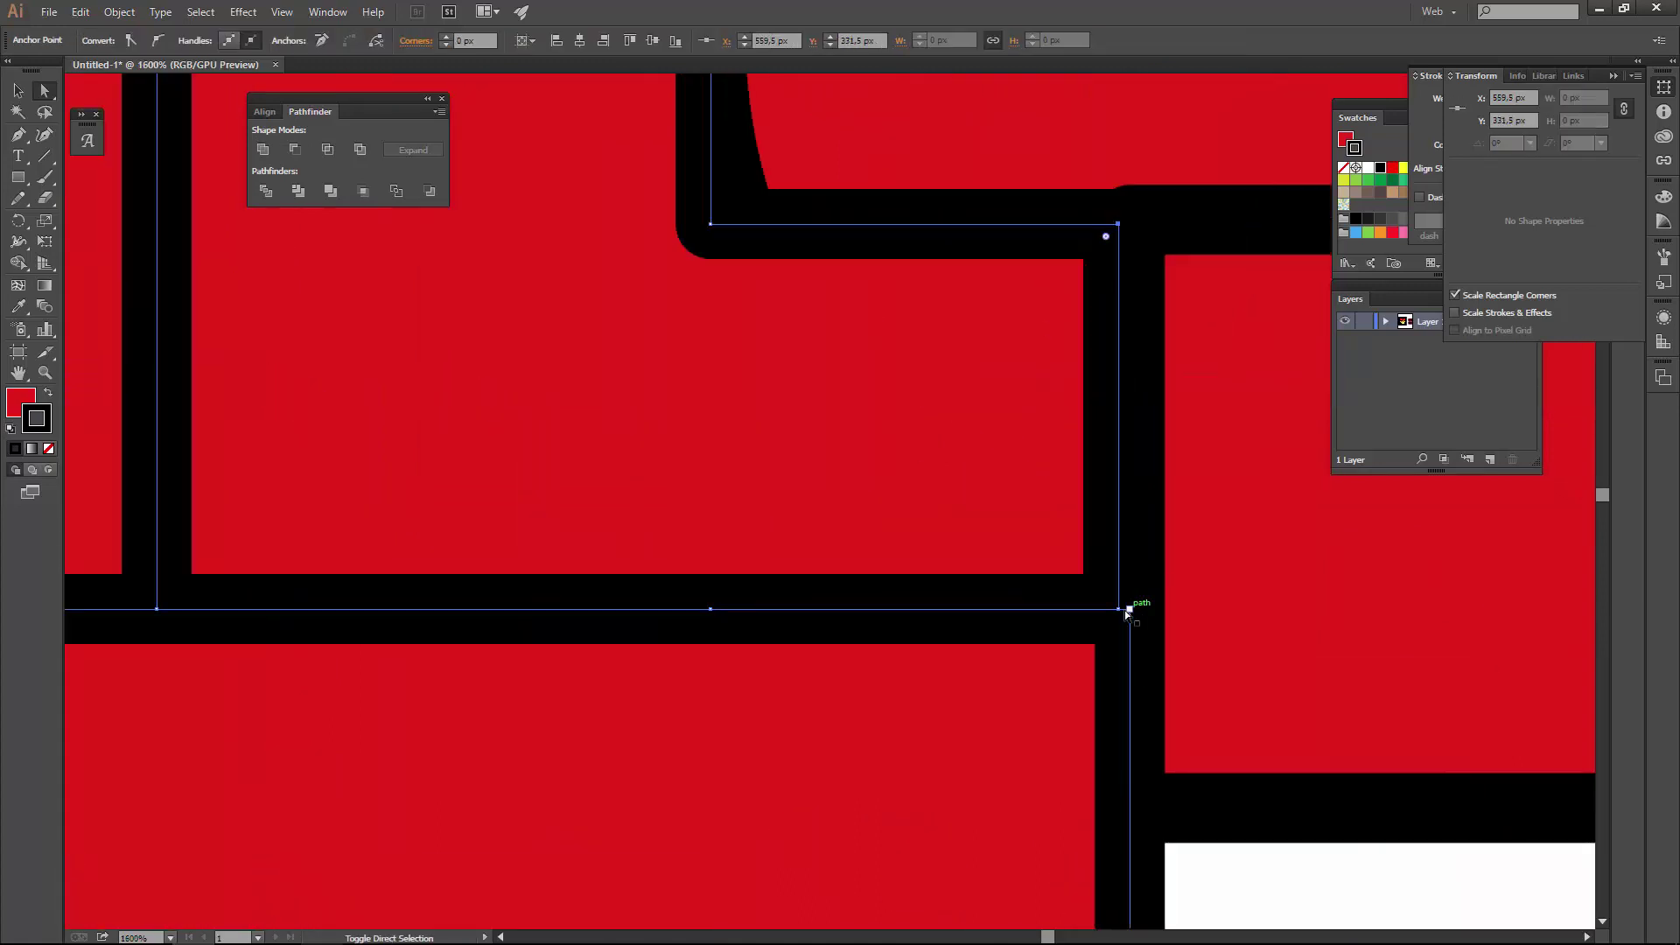
drag(1121, 609, 1134, 615)
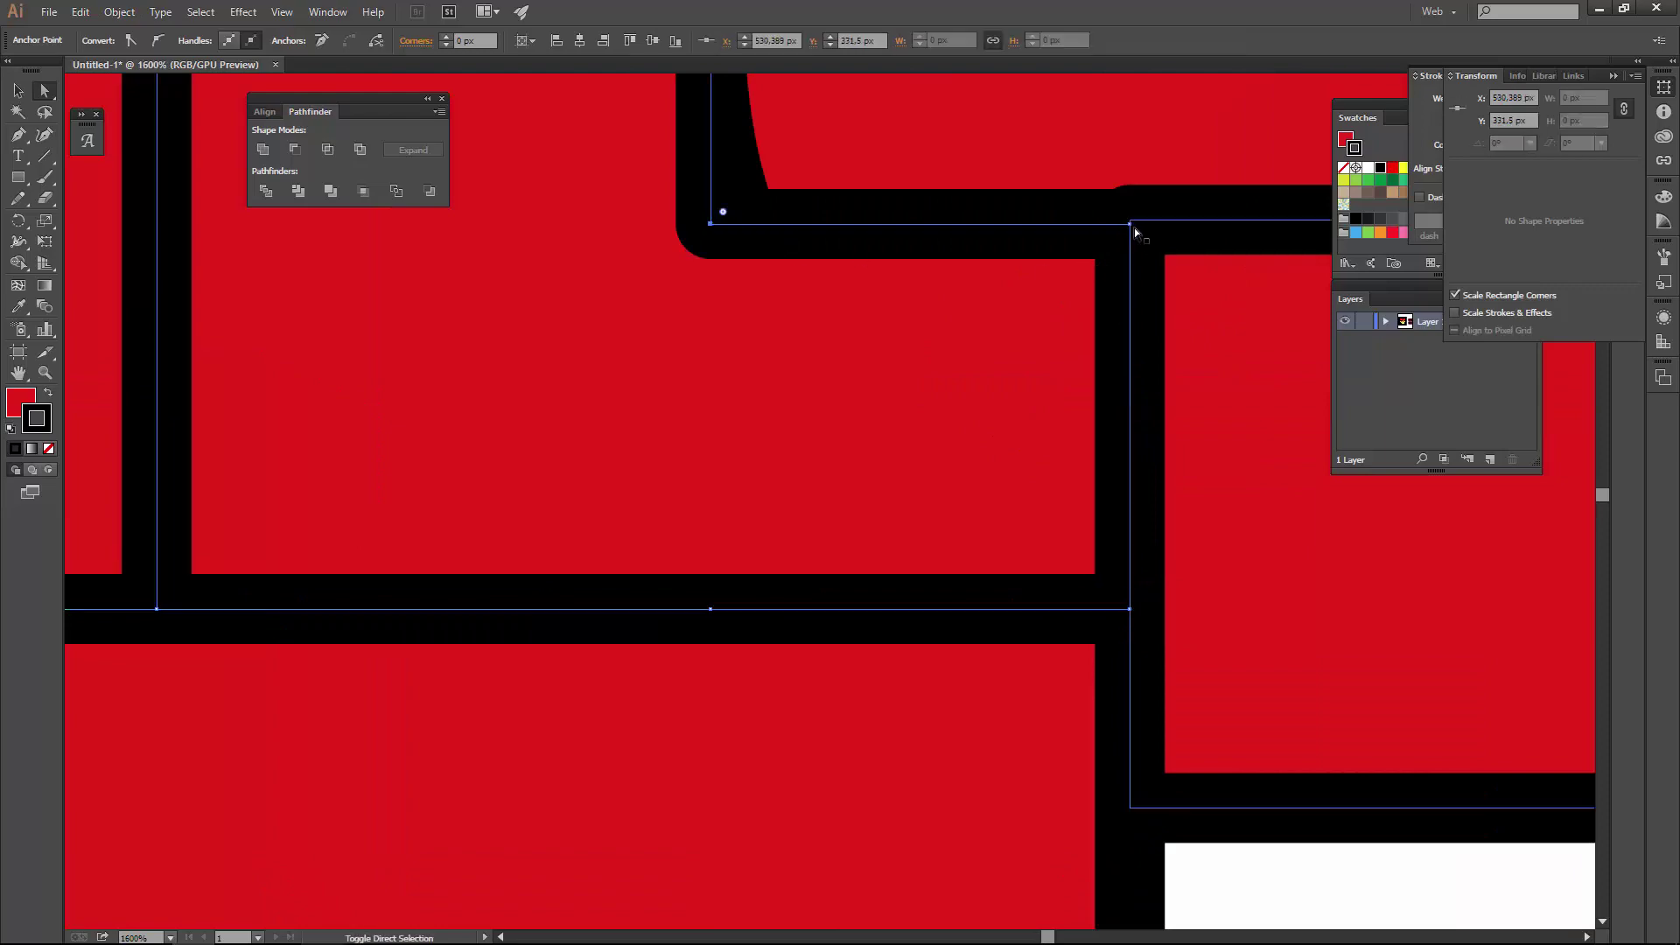
scroll(1130, 226, up, 1)
scroll(1115, 217, down, 4)
drag(1115, 217, 1108, 177)
scroll(1108, 177, down, 5)
scroll(1204, 144, down, 1)
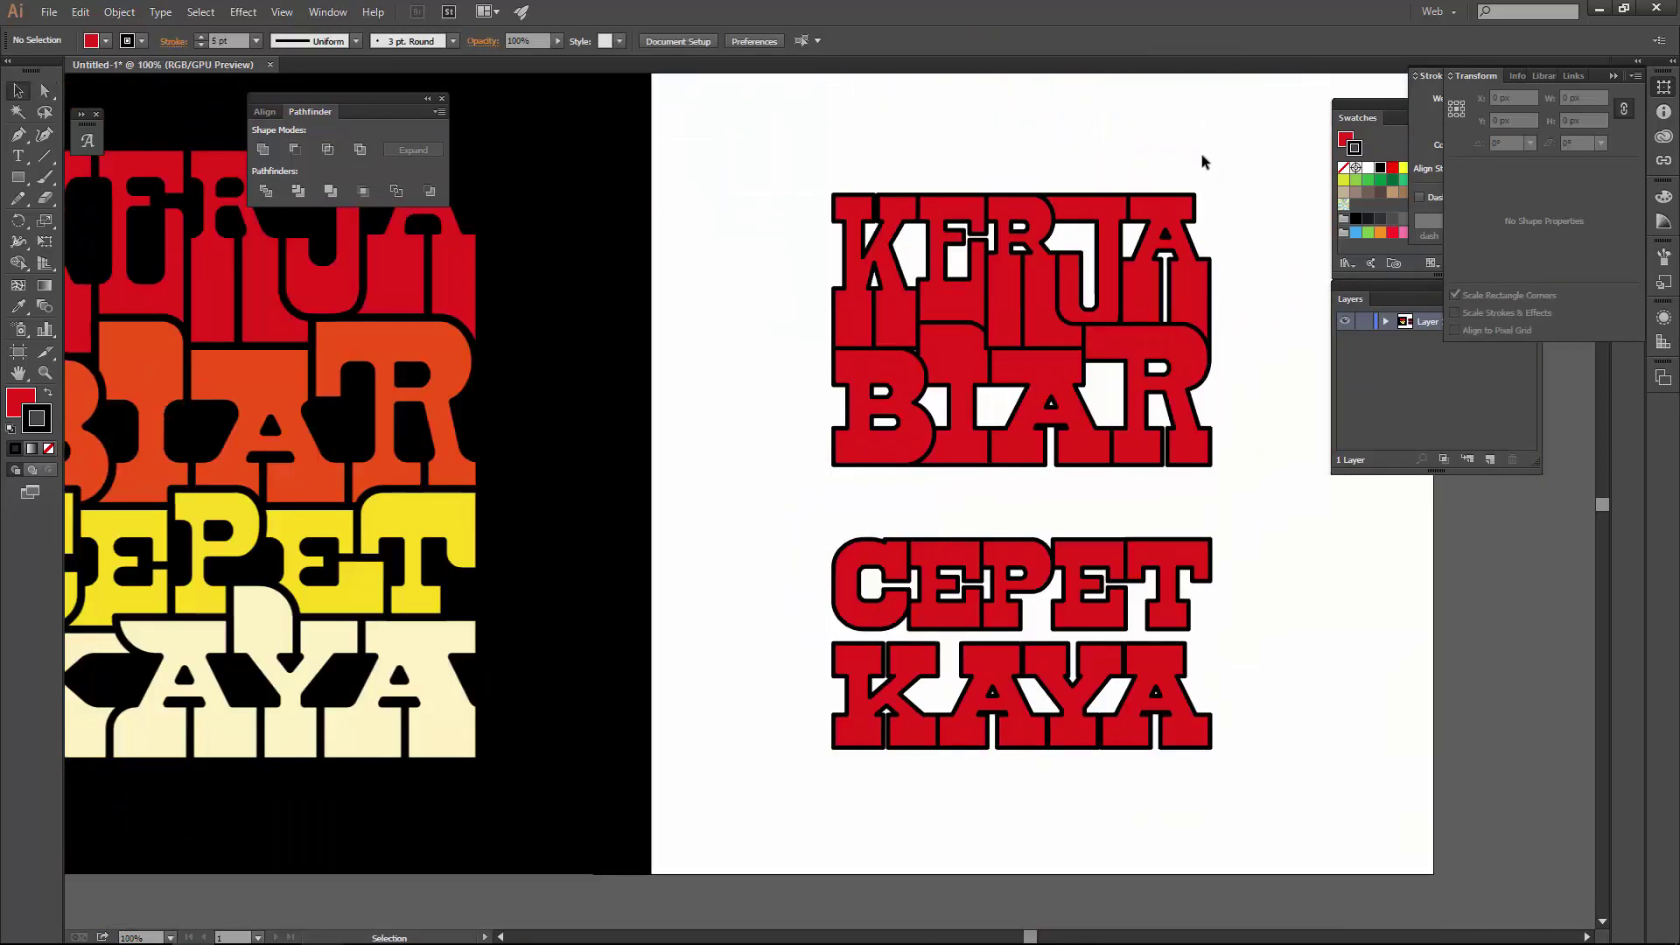
key(v)
scroll(1200, 154, up, 3)
double_click(949, 501)
key(a)
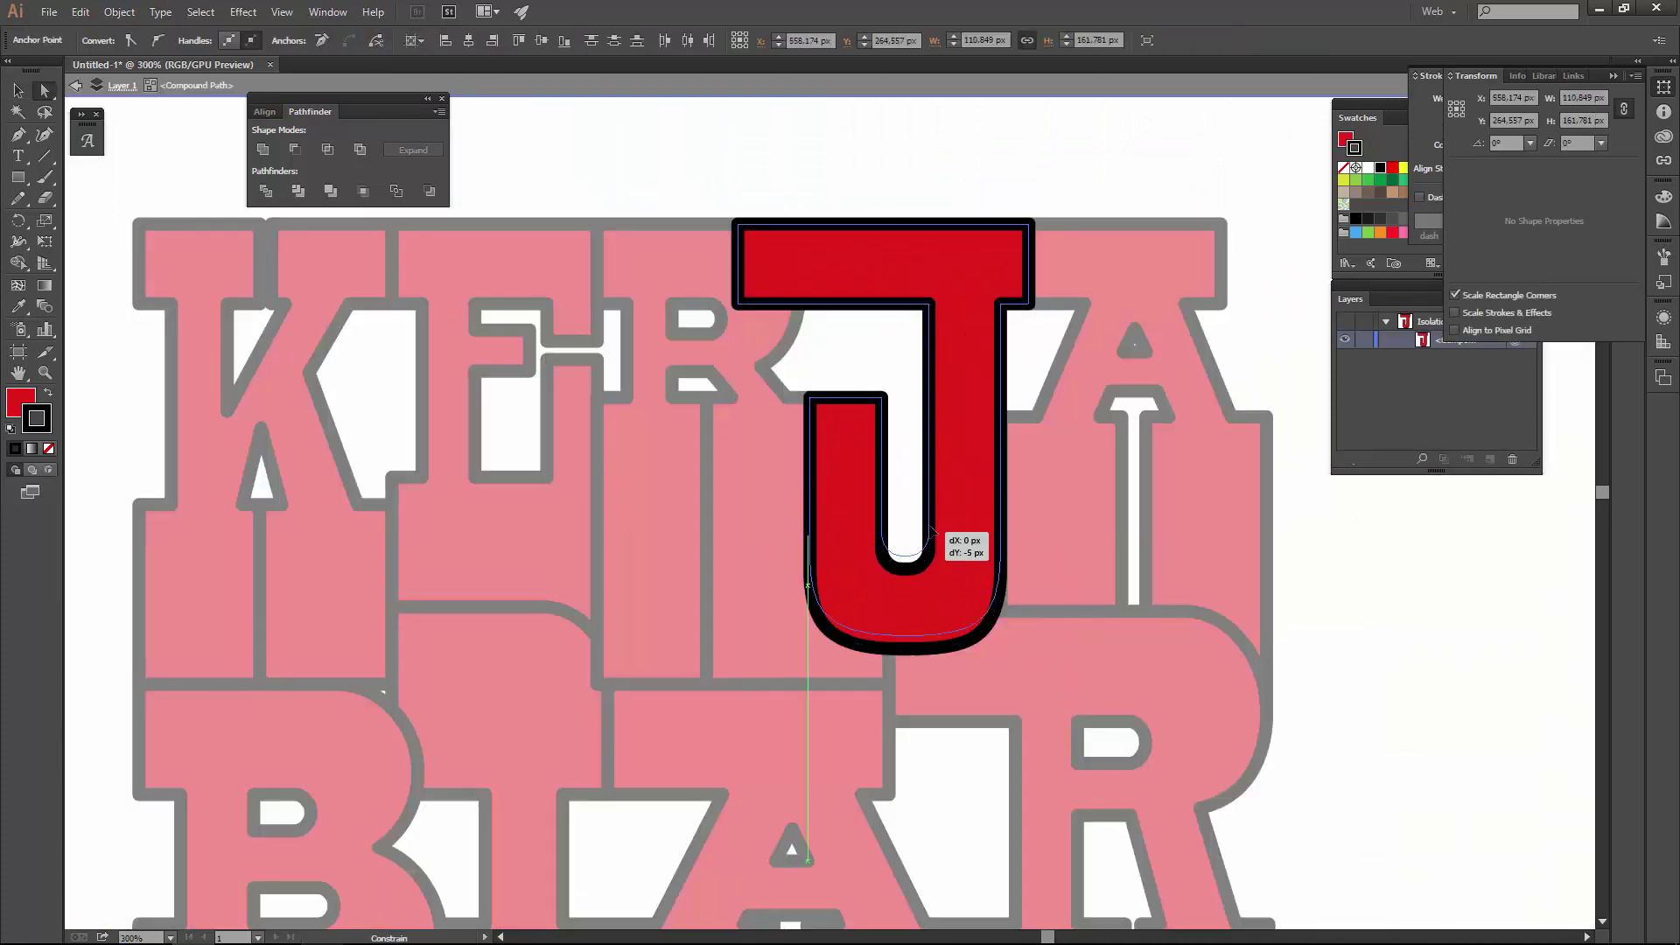
drag(933, 513, 1002, 548)
key(ctrl+z)
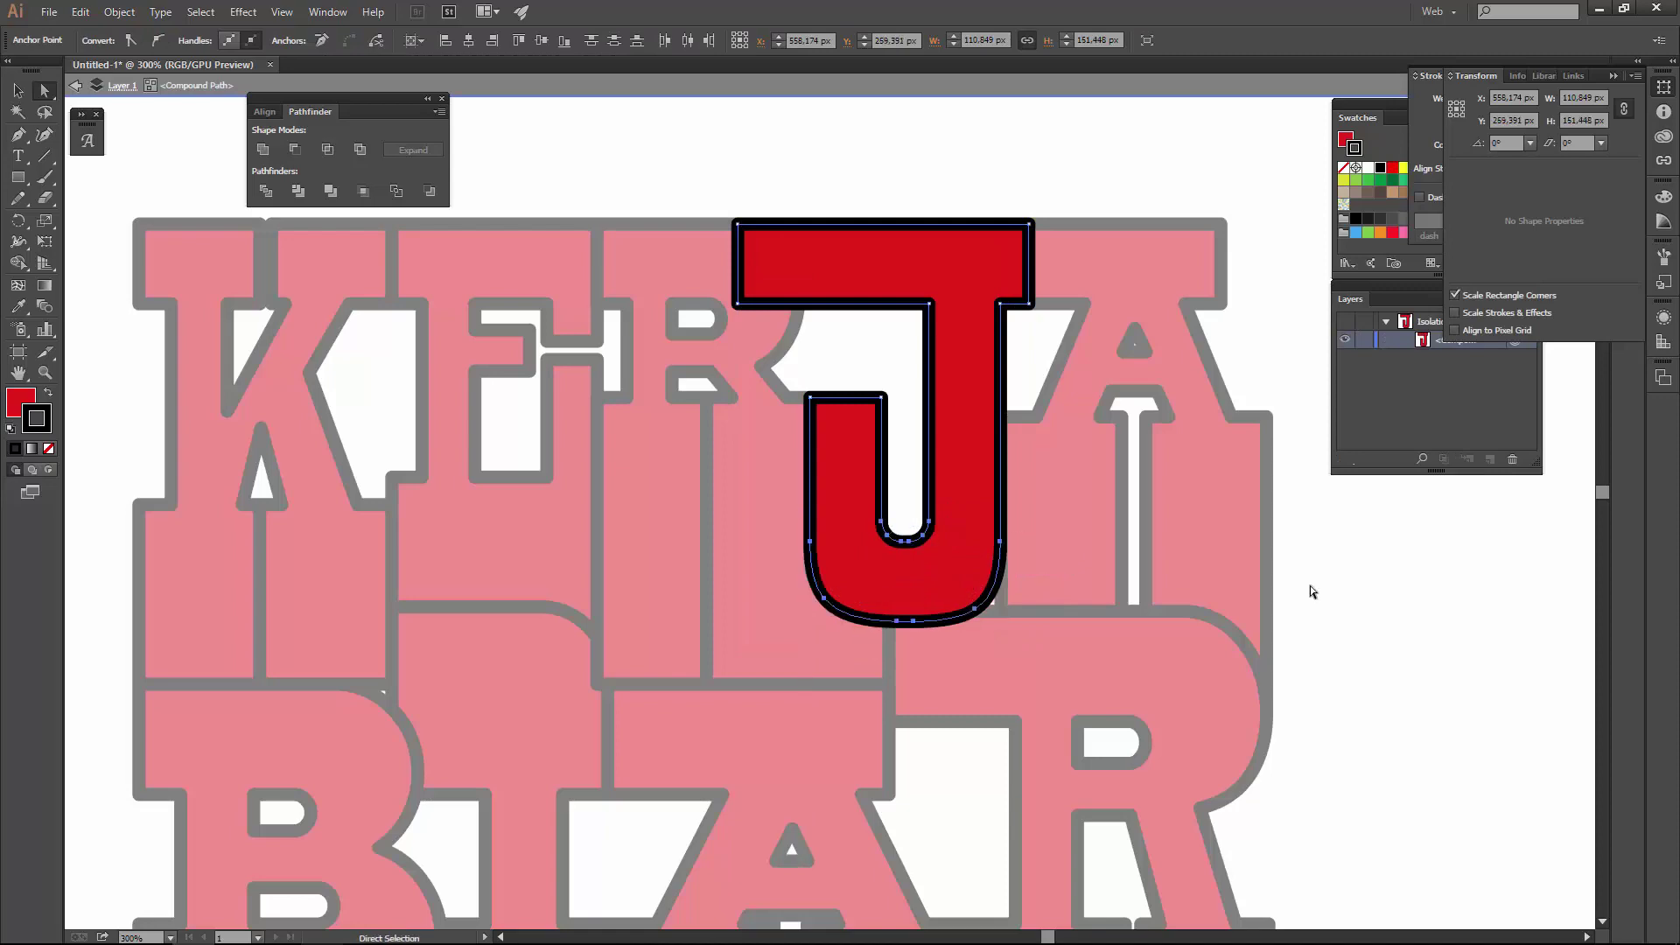
double_click(1309, 585)
scroll(1101, 591, down, 2)
scroll(1101, 592, up, 1)
click(1048, 493)
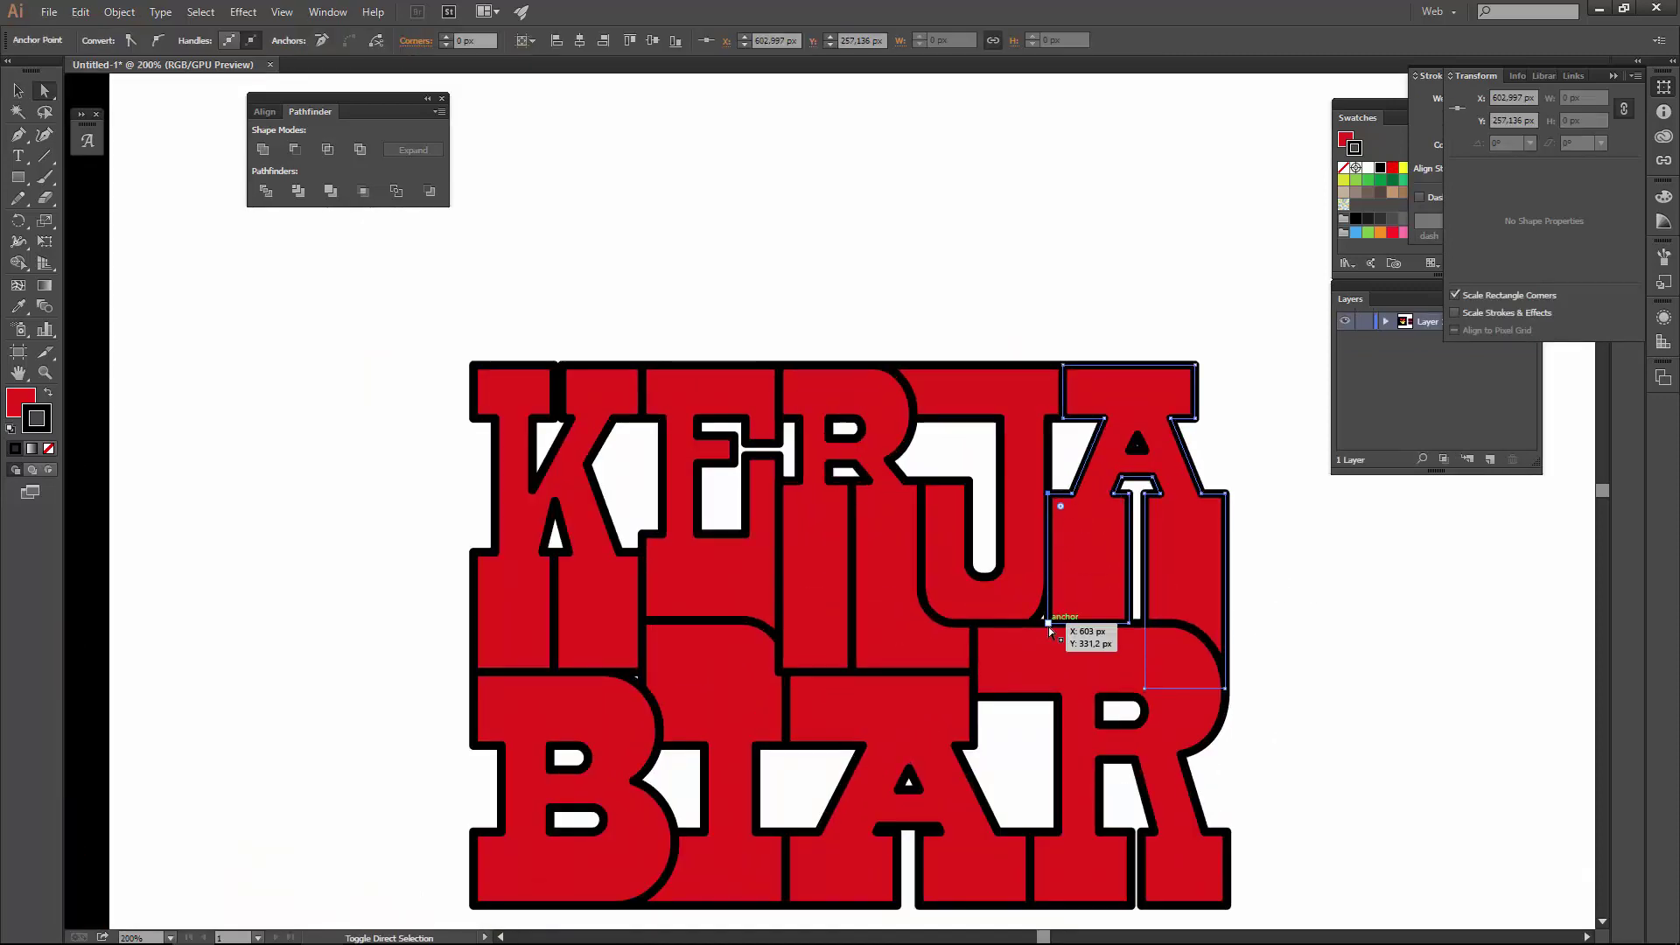
click(1308, 640)
key(v)
scroll(1287, 654, down, 1)
scroll(1175, 611, down, 3)
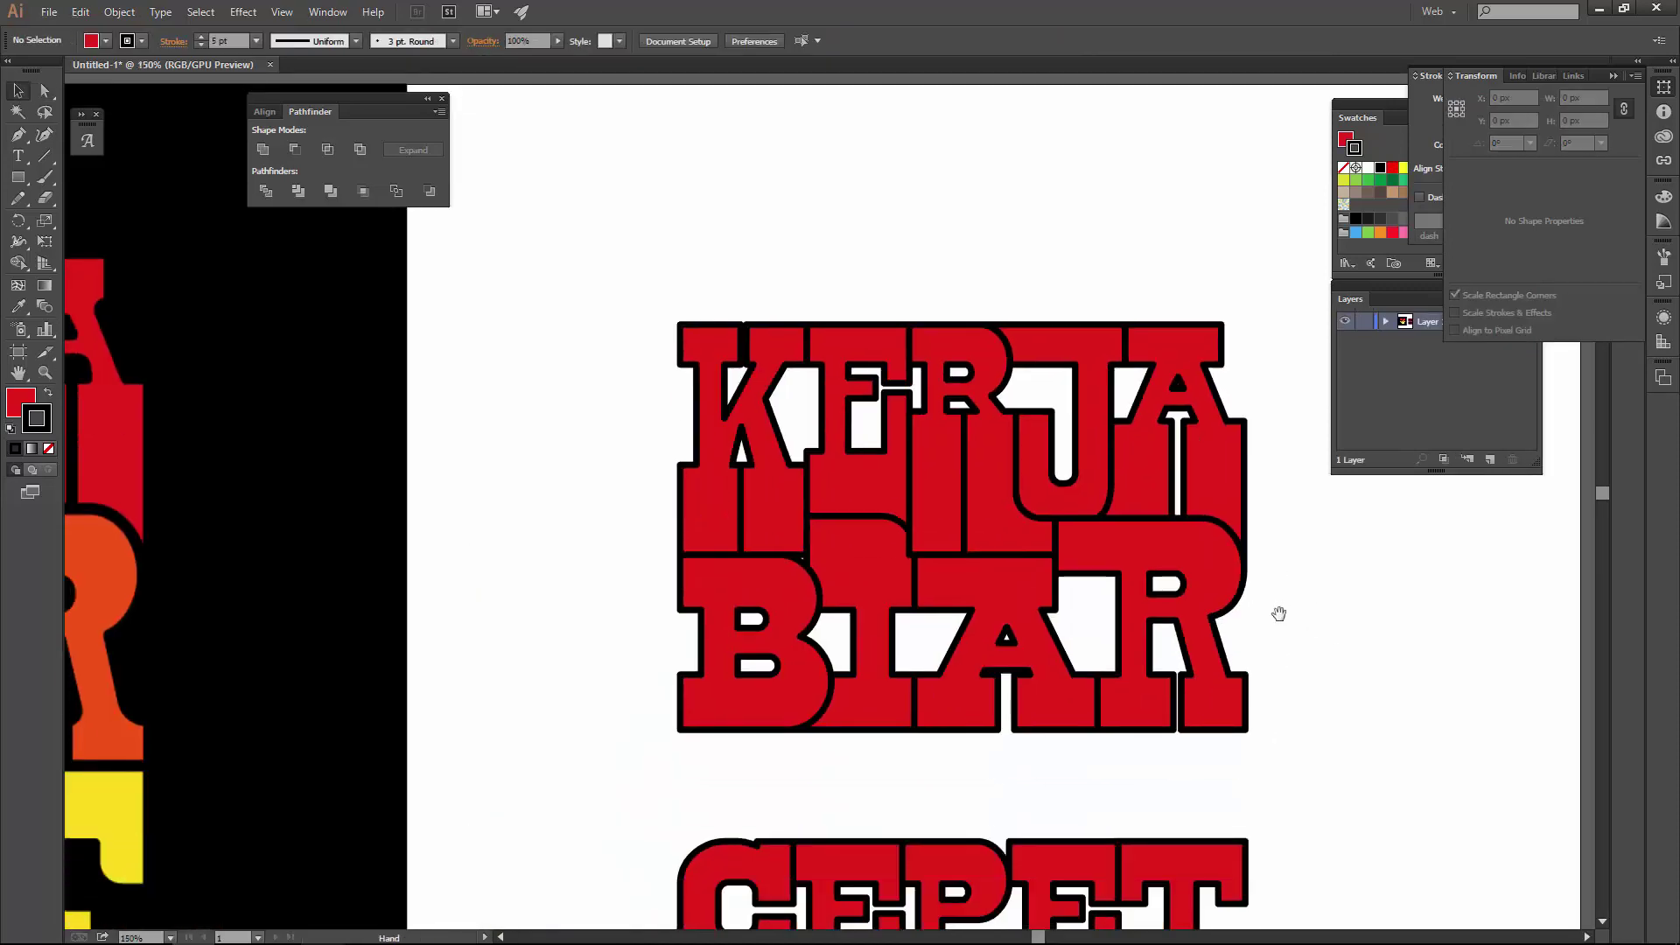
scroll(1194, 568, down, 1)
scroll(1166, 514, up, 2)
scroll(1137, 551, down, 1)
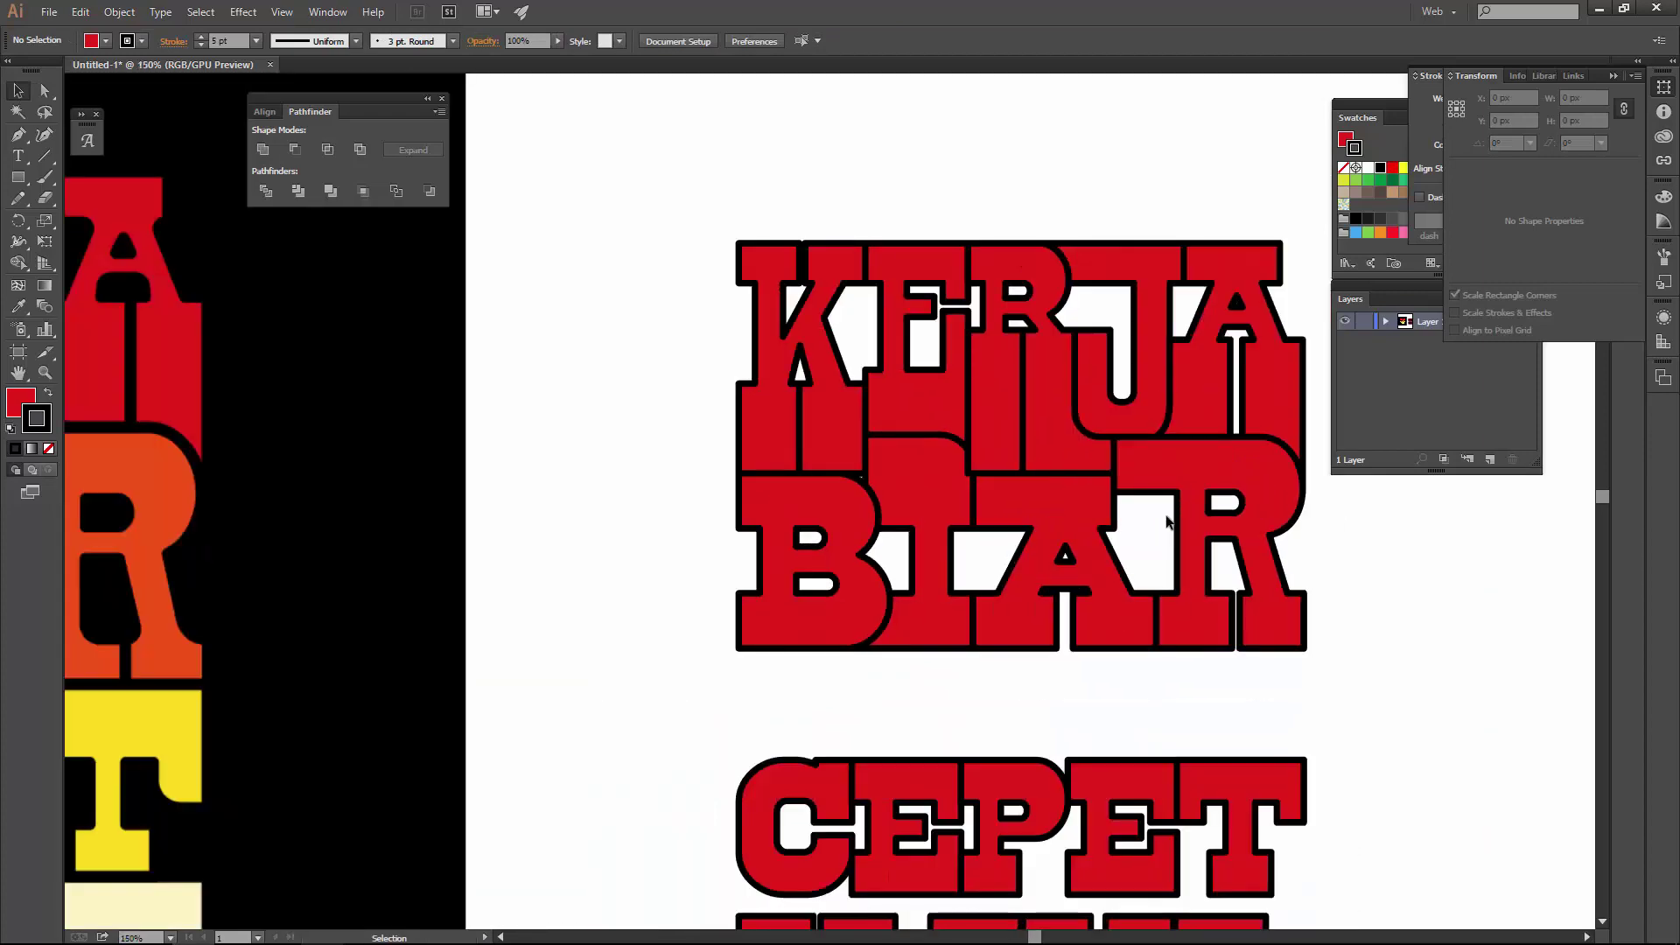
scroll(1111, 577, down, 1)
scroll(1071, 383, up, 2)
- Move the CEPET word up so it lines up directly under BIAR
scroll(1070, 383, down, 2)
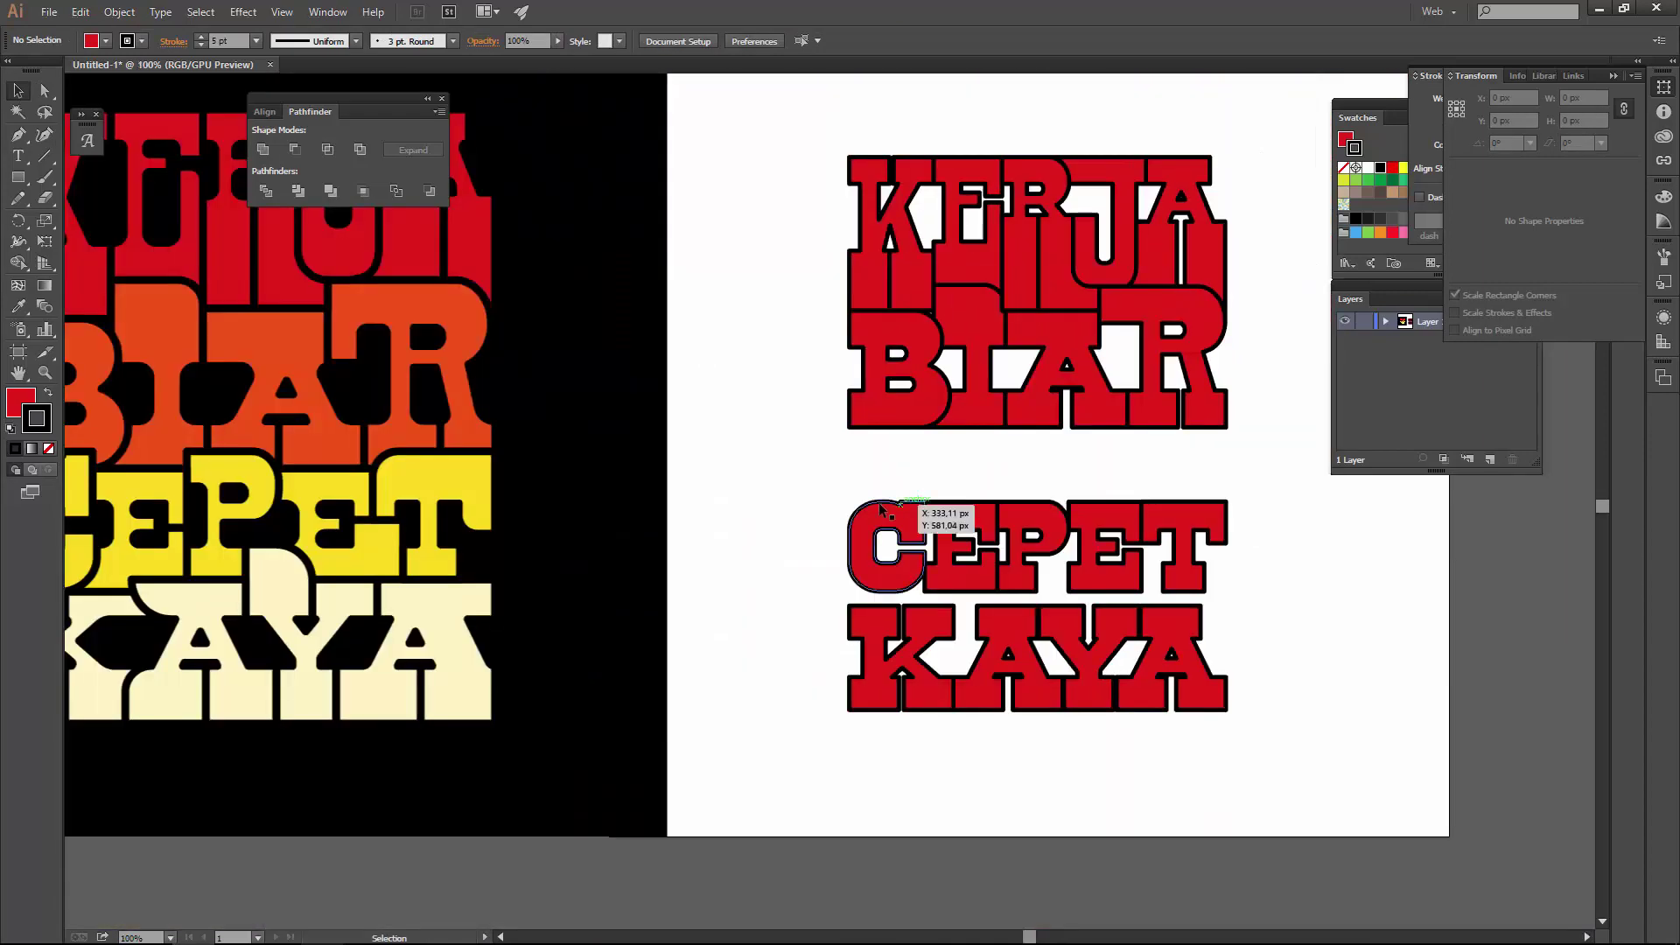
click(1162, 518)
drag(1162, 518, 1167, 443)
scroll(944, 501, up, 3)
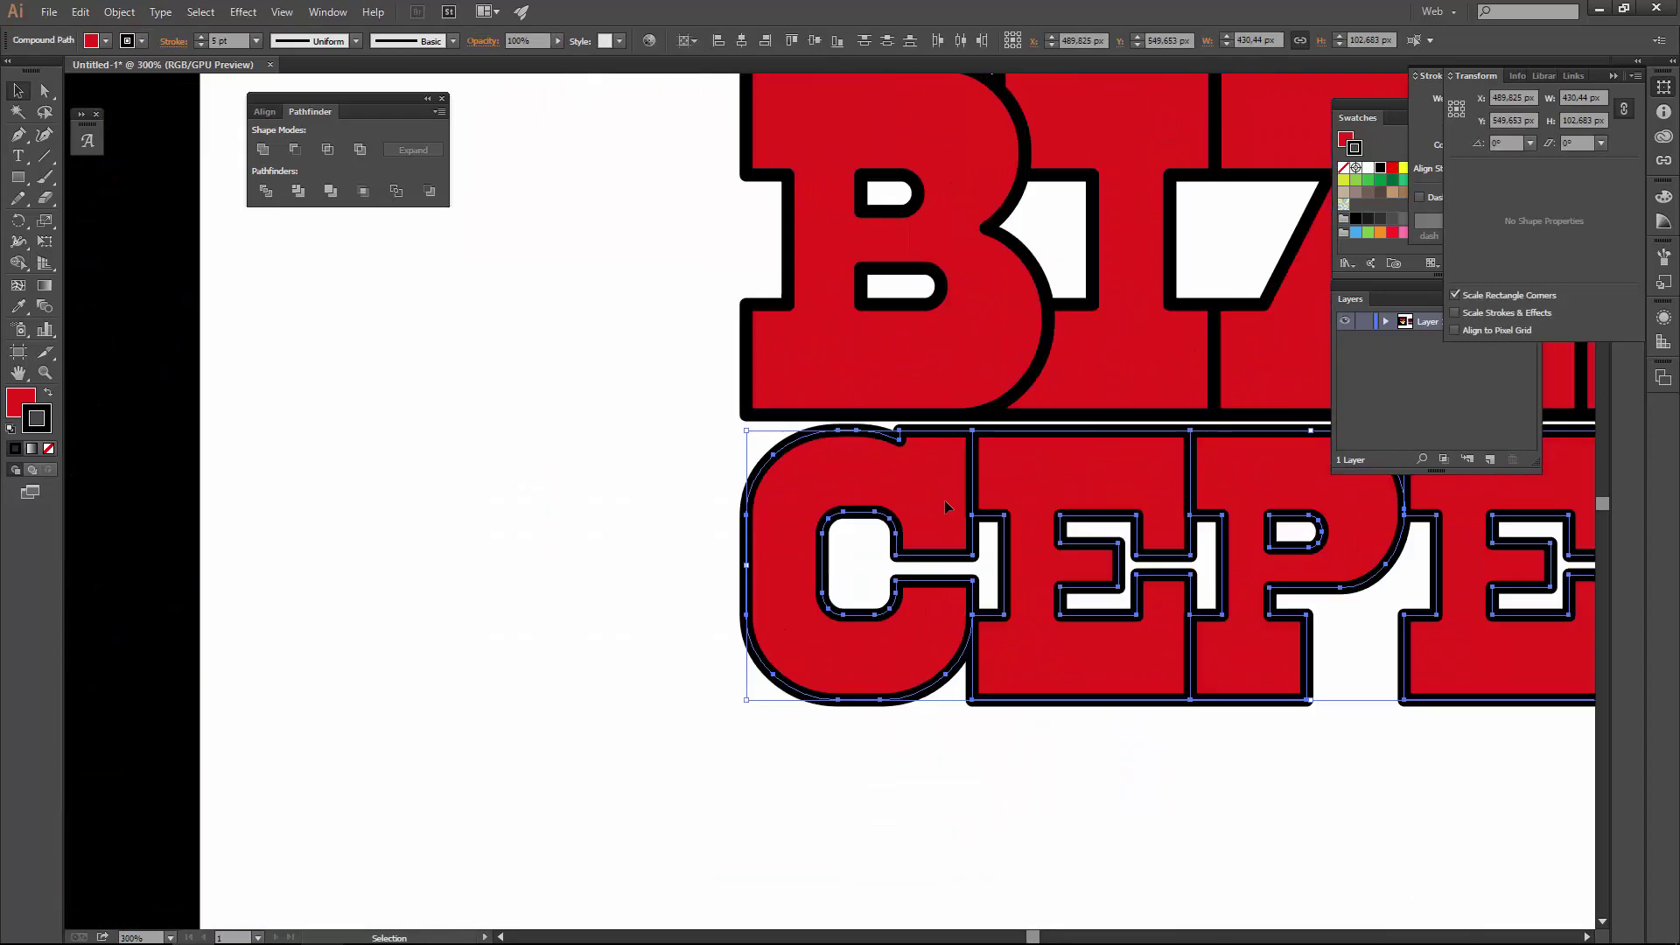
drag(943, 501, 941, 479)
scroll(913, 574, down, 3)
scroll(1034, 455, up, 3)
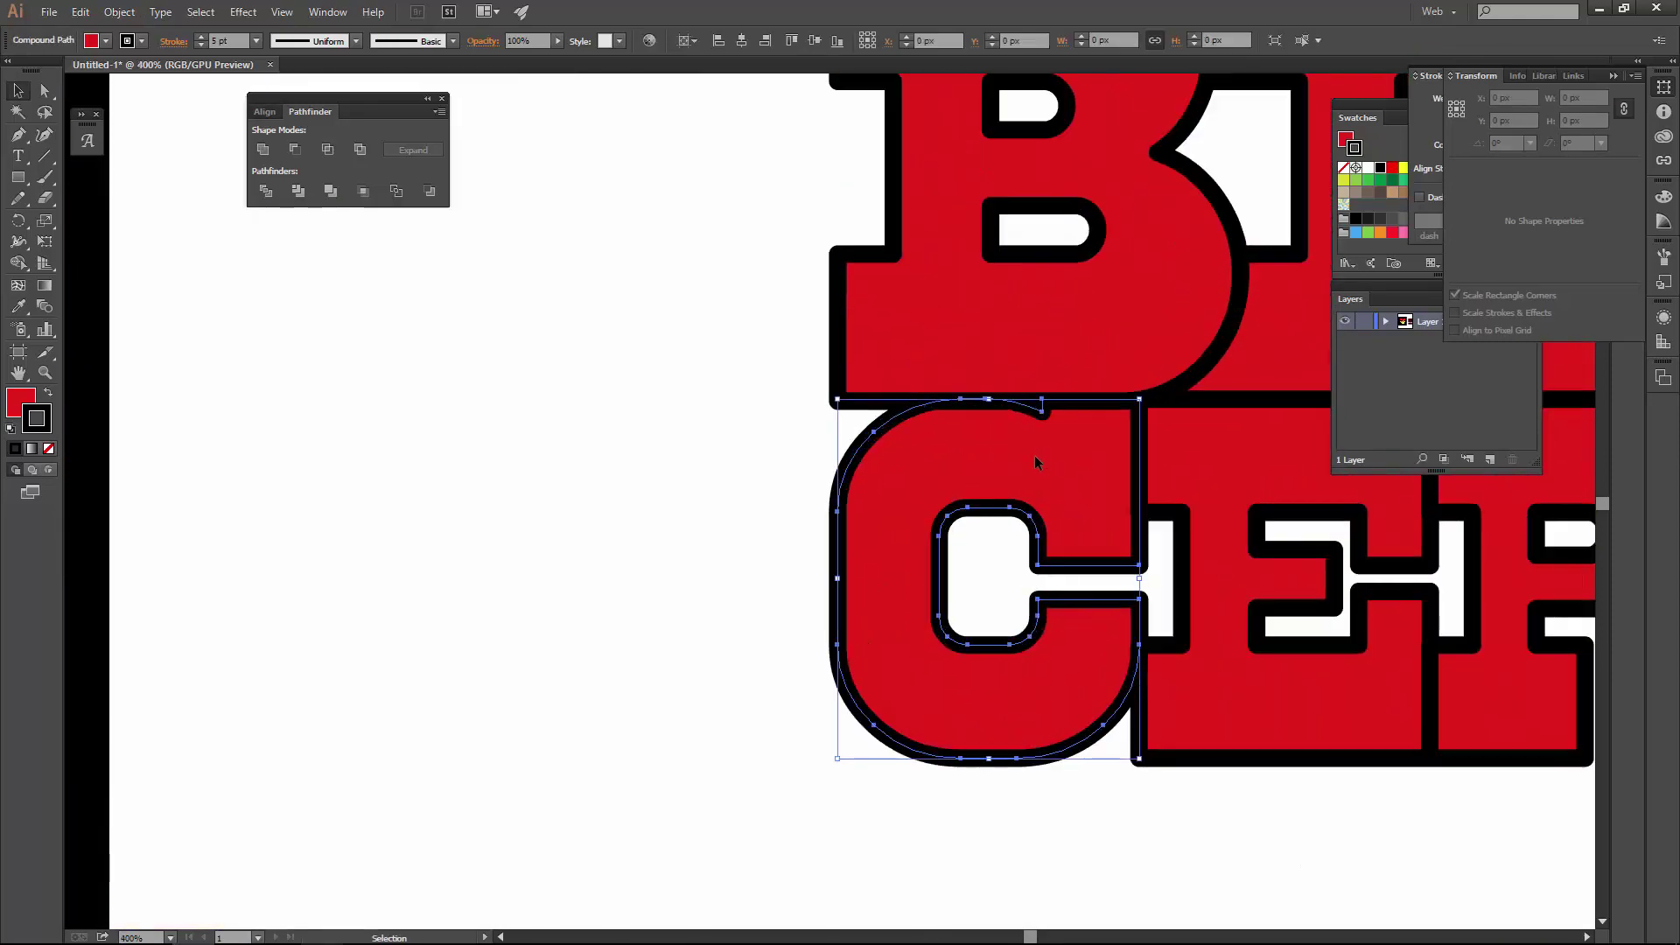
click(1034, 455)
scroll(1034, 455, down, 2)
click(1080, 476)
scroll(842, 407, up, 5)
drag(842, 408, 837, 456)
- Adjust the C's top edge slightly while viewing the artwork in Outline mode
key(ctrl+y)
scroll(705, 366, up, 2)
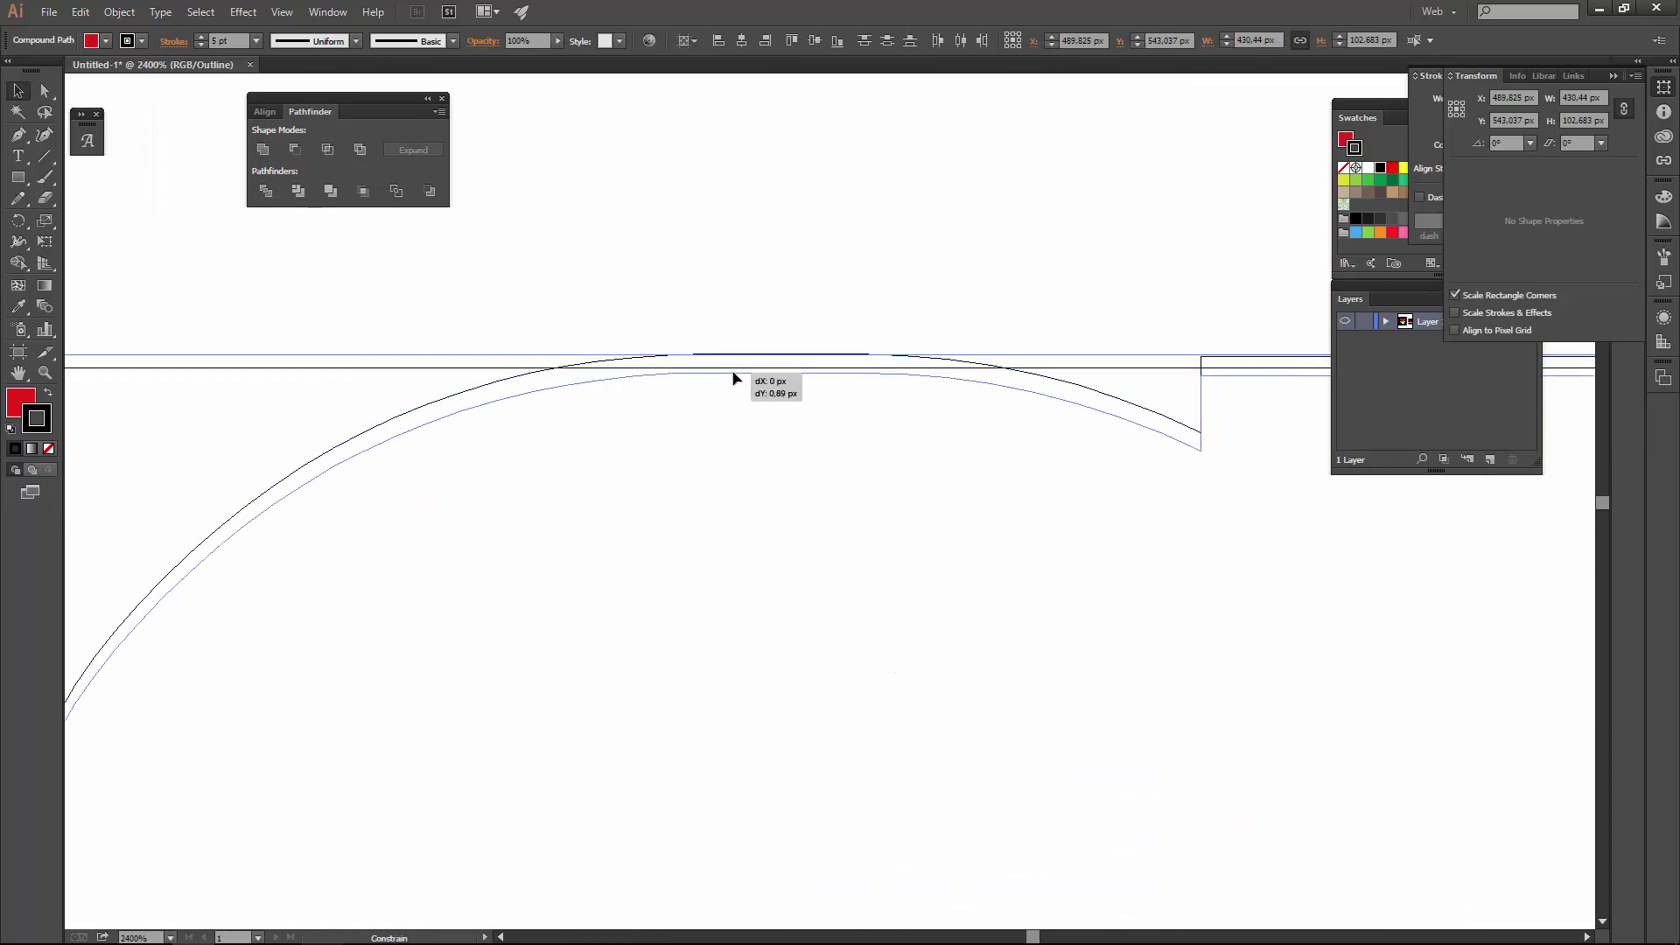
drag(705, 366, 738, 382)
scroll(748, 455, down, 3)
key(ctrl+y)
scroll(667, 495, down, 3)
- Raise the top anchors of the isolated C upward toward BIAR
double_click(669, 497)
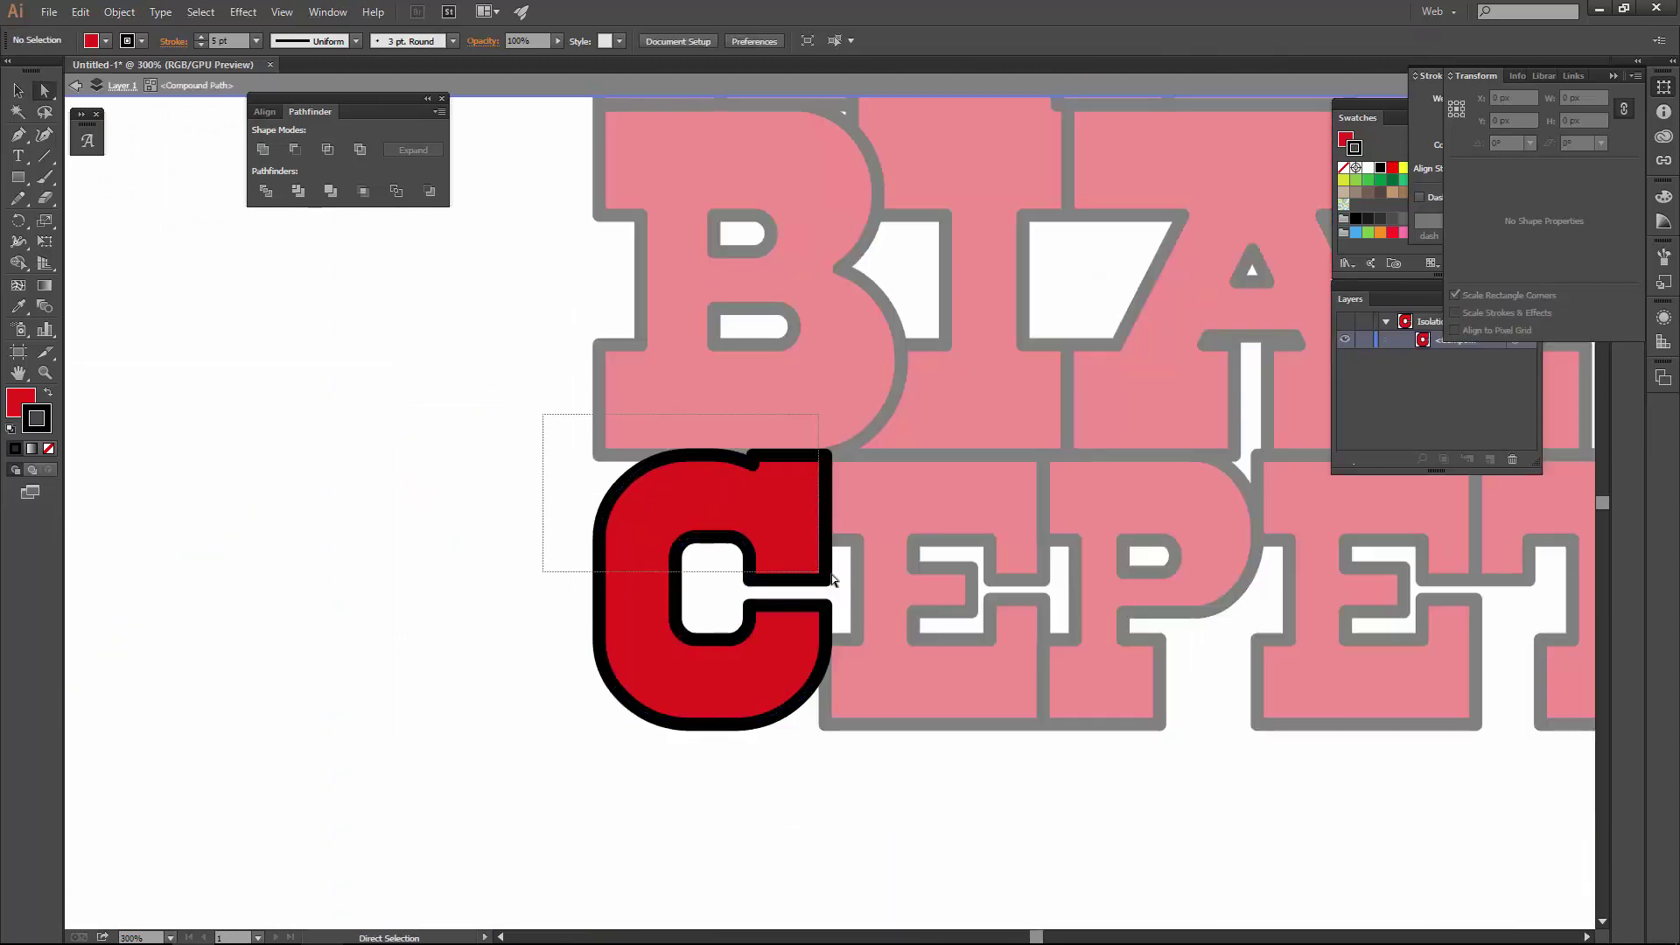
key(a)
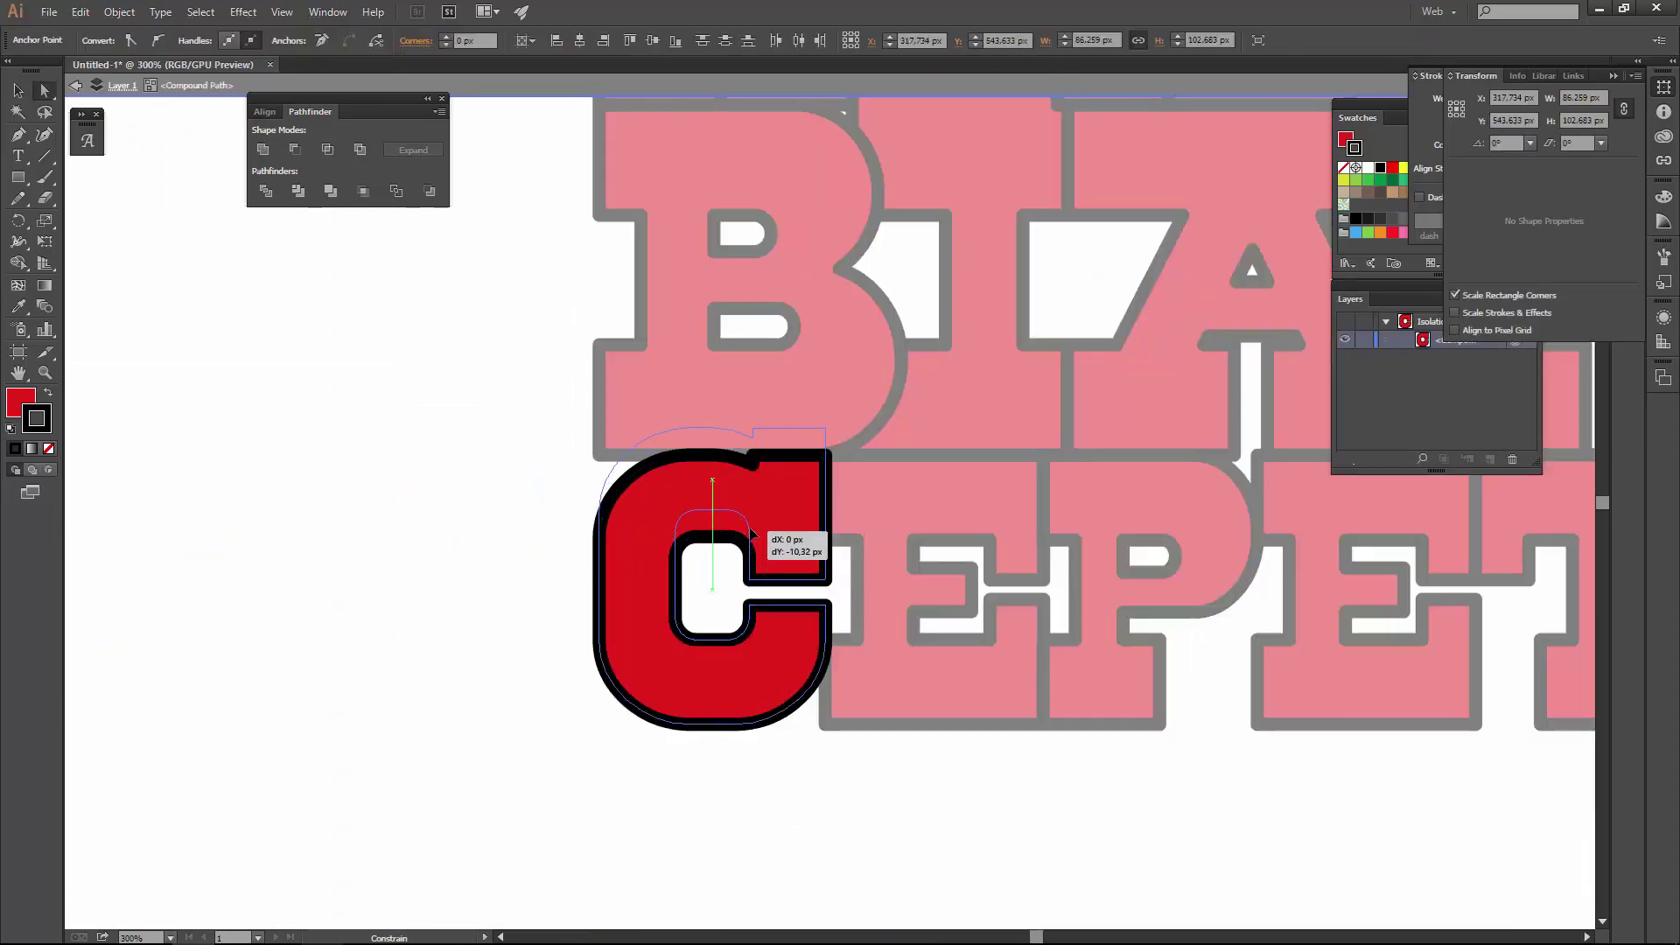
drag(750, 534, 751, 534)
scroll(751, 533, down, 3)
key(Escape)
click(636, 636)
mouse_move(636, 636)
mouse_down()
mouse_move(1136, 531)
mouse_move(1173, 484)
mouse_up()
- Widen the bottom of the E to the right and shift its anchors left to fit the T
double_click(1190, 451)
key(a)
scroll(1212, 485, up, 1)
scroll(1211, 485, up, 2)
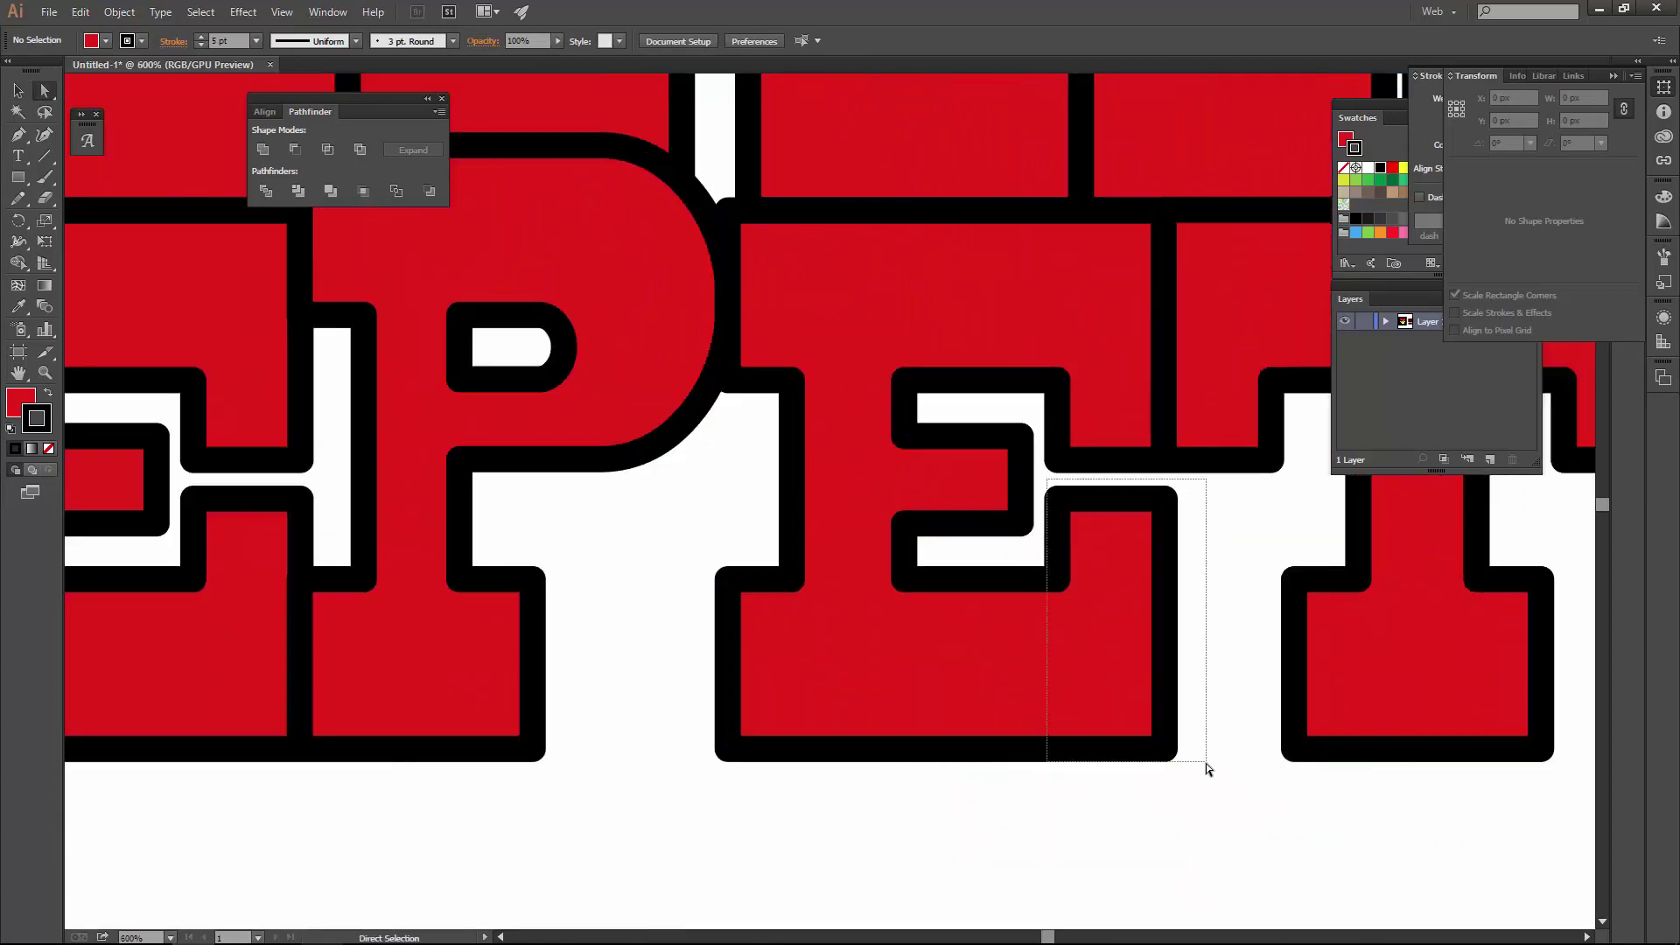
drag(1206, 763, 1208, 763)
drag(1153, 737, 1280, 738)
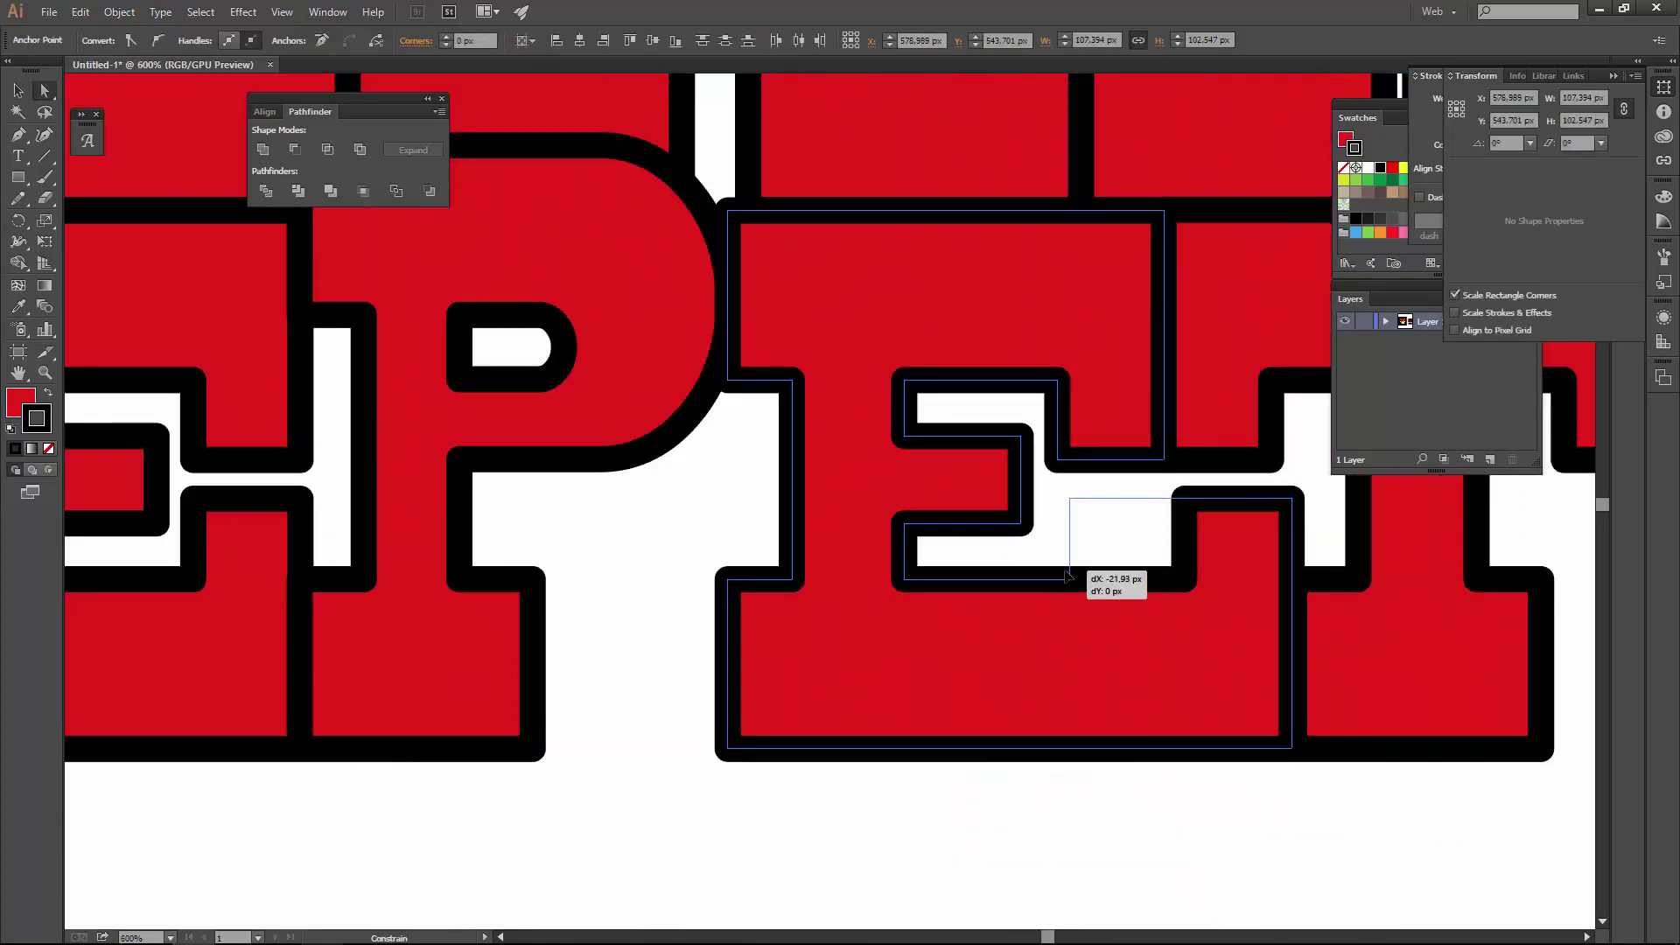
drag(1059, 573, 1059, 573)
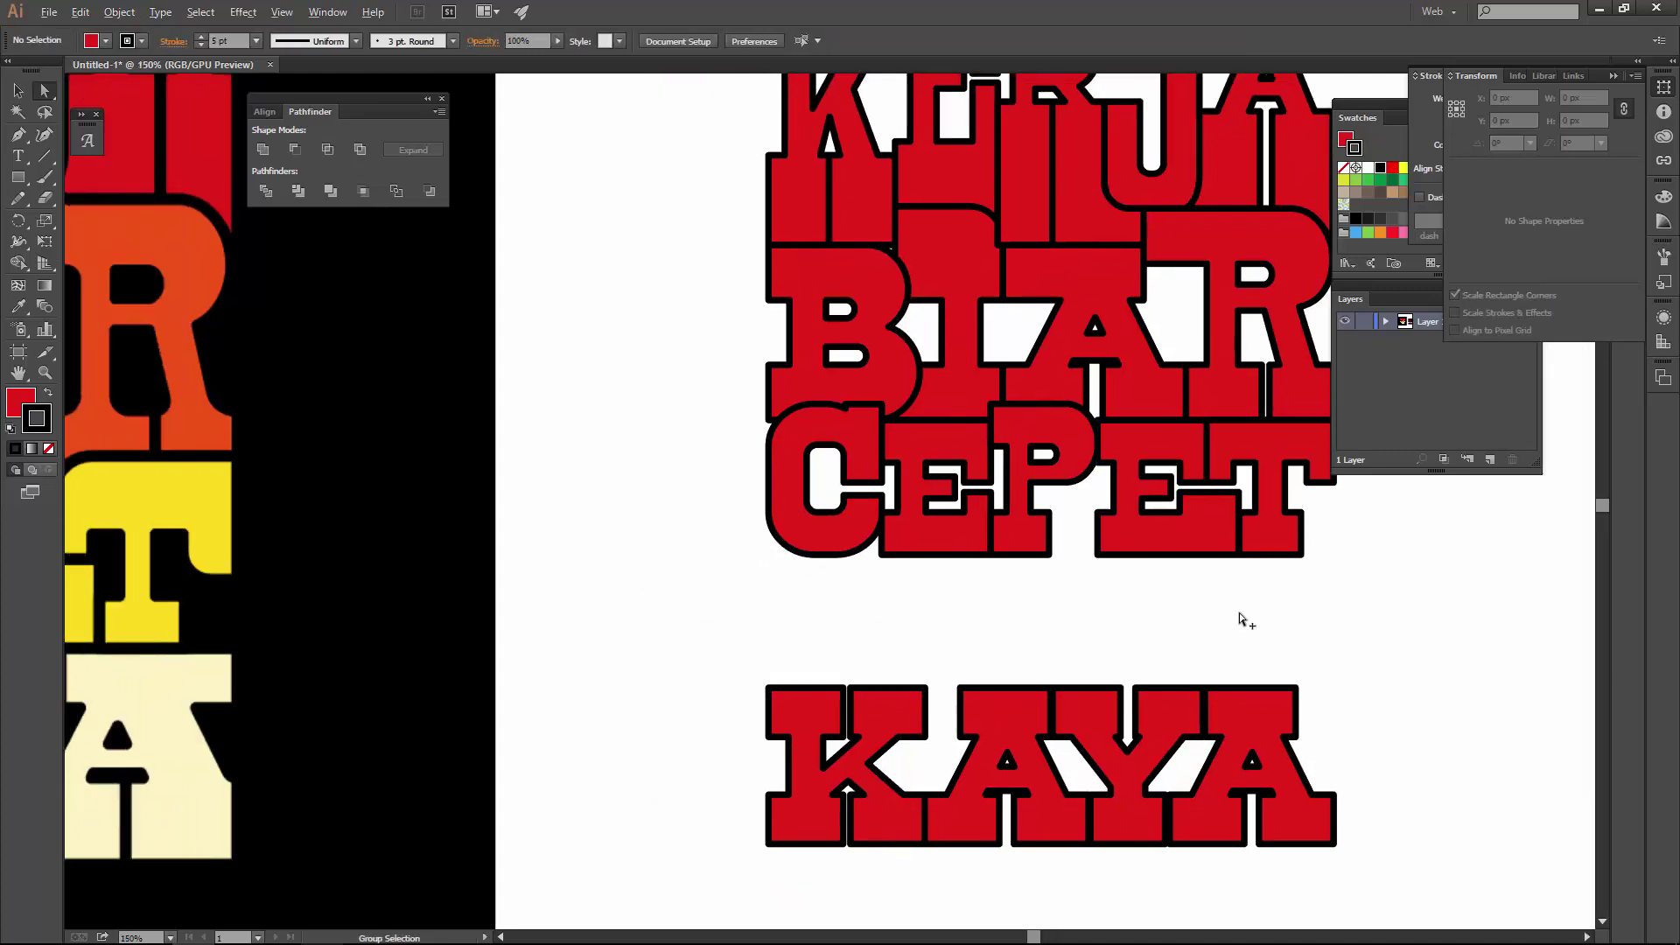
scroll(1239, 613, up, 3)
- Fine-tune the height of the E's edge by nudging its anchors vertically
drag(1200, 548, 1200, 548)
drag(1175, 540, 1177, 569)
scroll(1207, 509, down, 3)
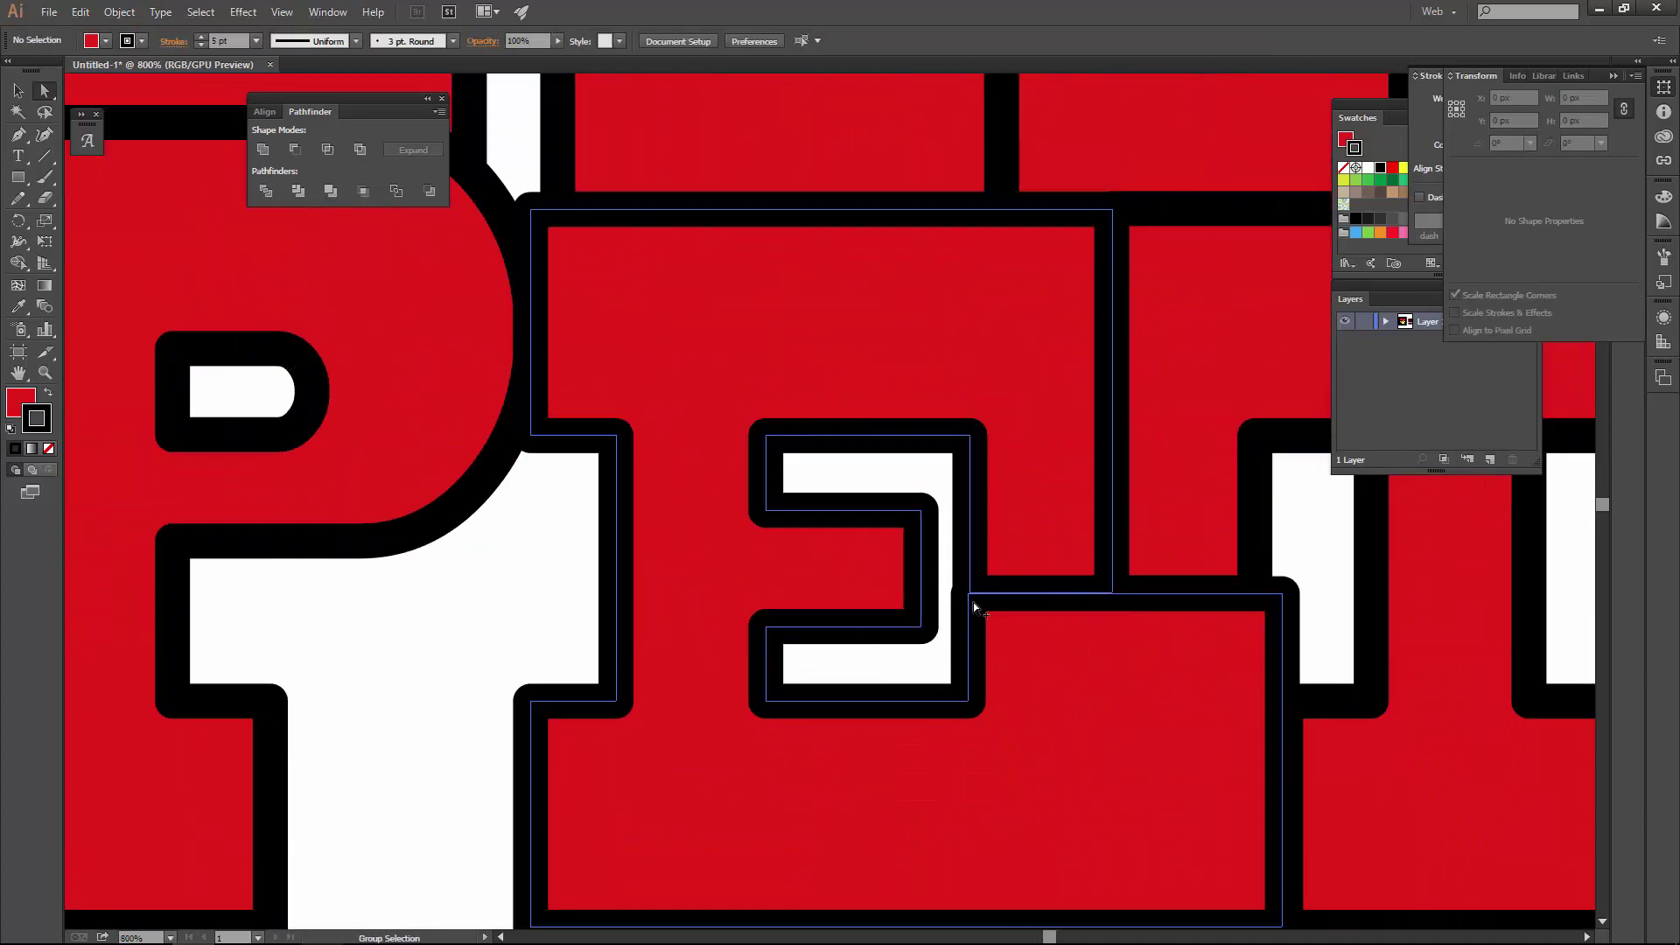
scroll(1131, 585, down, 3)
scroll(1062, 588, up, 3)
scroll(1174, 586, up, 2)
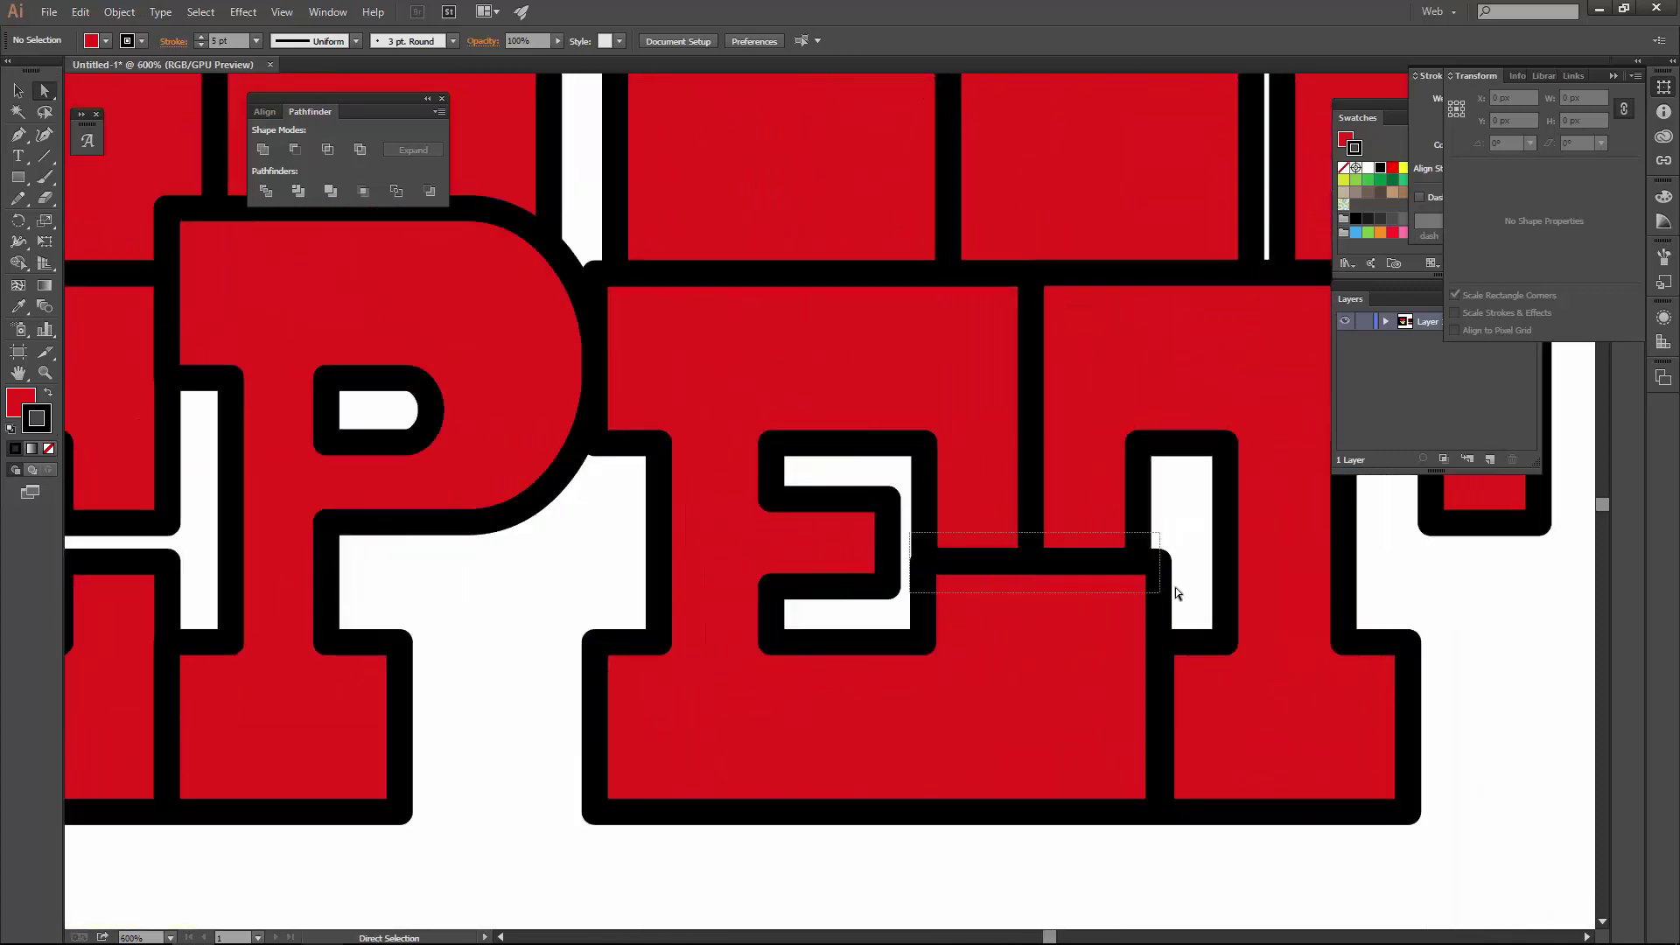
drag(1159, 558, 1159, 559)
scroll(1174, 500, down, 3)
scroll(1284, 516, down, 2)
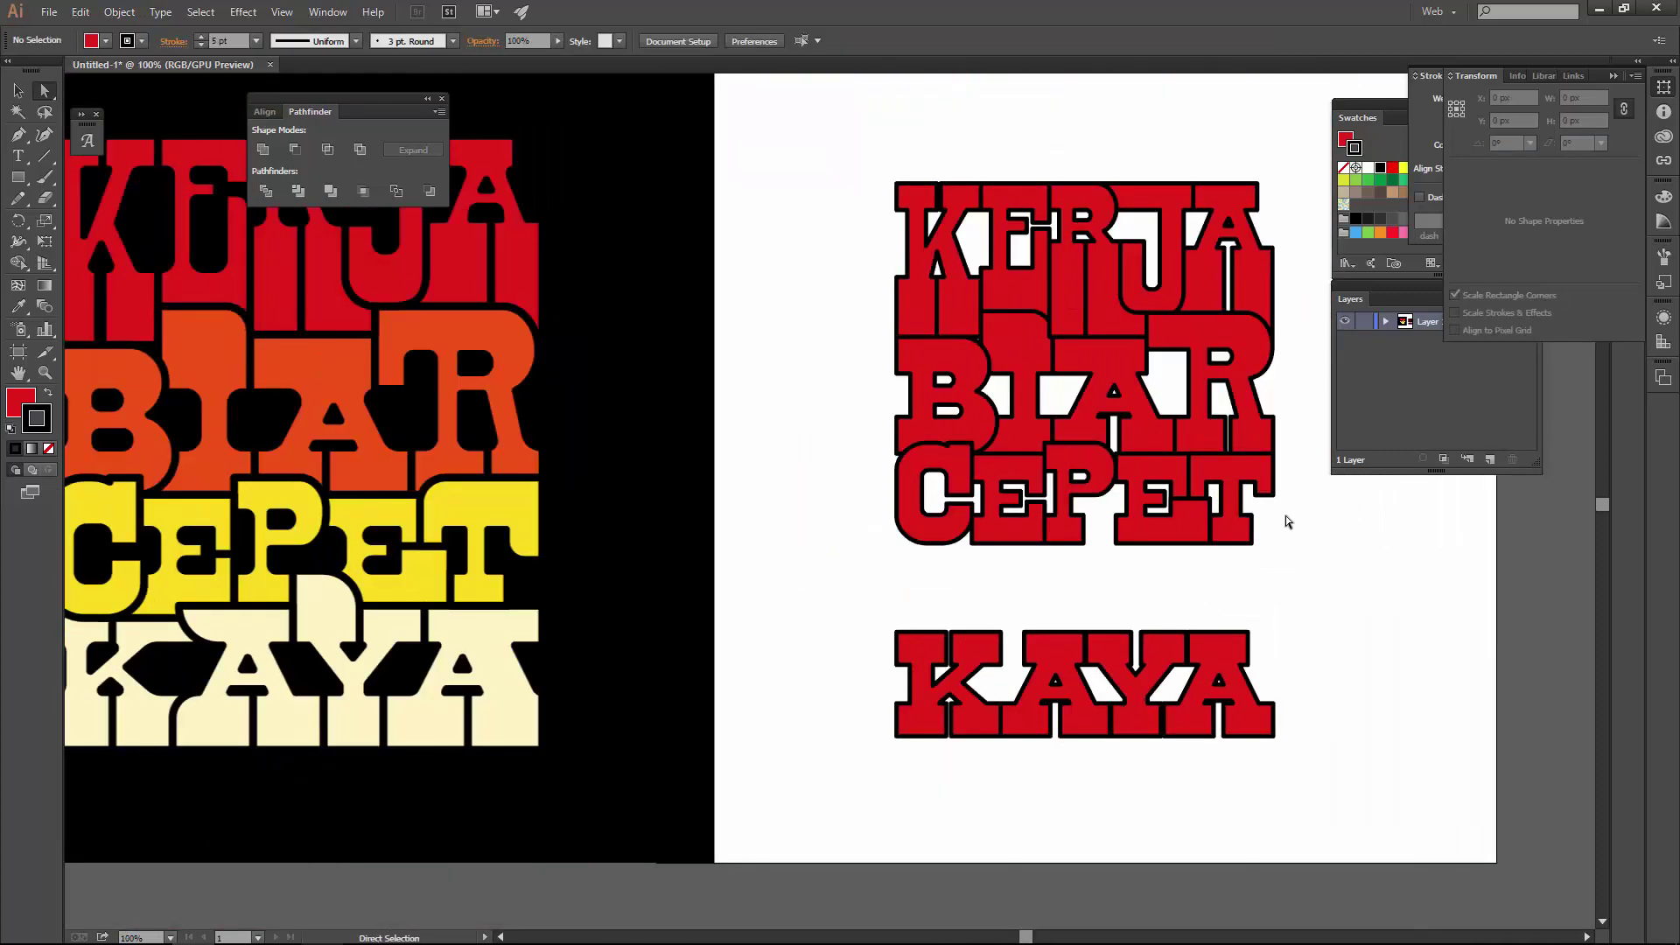
scroll(1278, 490, up, 3)
- Select the T's corner anchors and isolate the T for point editing
mouse_move(1150, 516)
mouse_down()
mouse_move(1182, 529)
mouse_move(1212, 499)
mouse_up()
click(1081, 476)
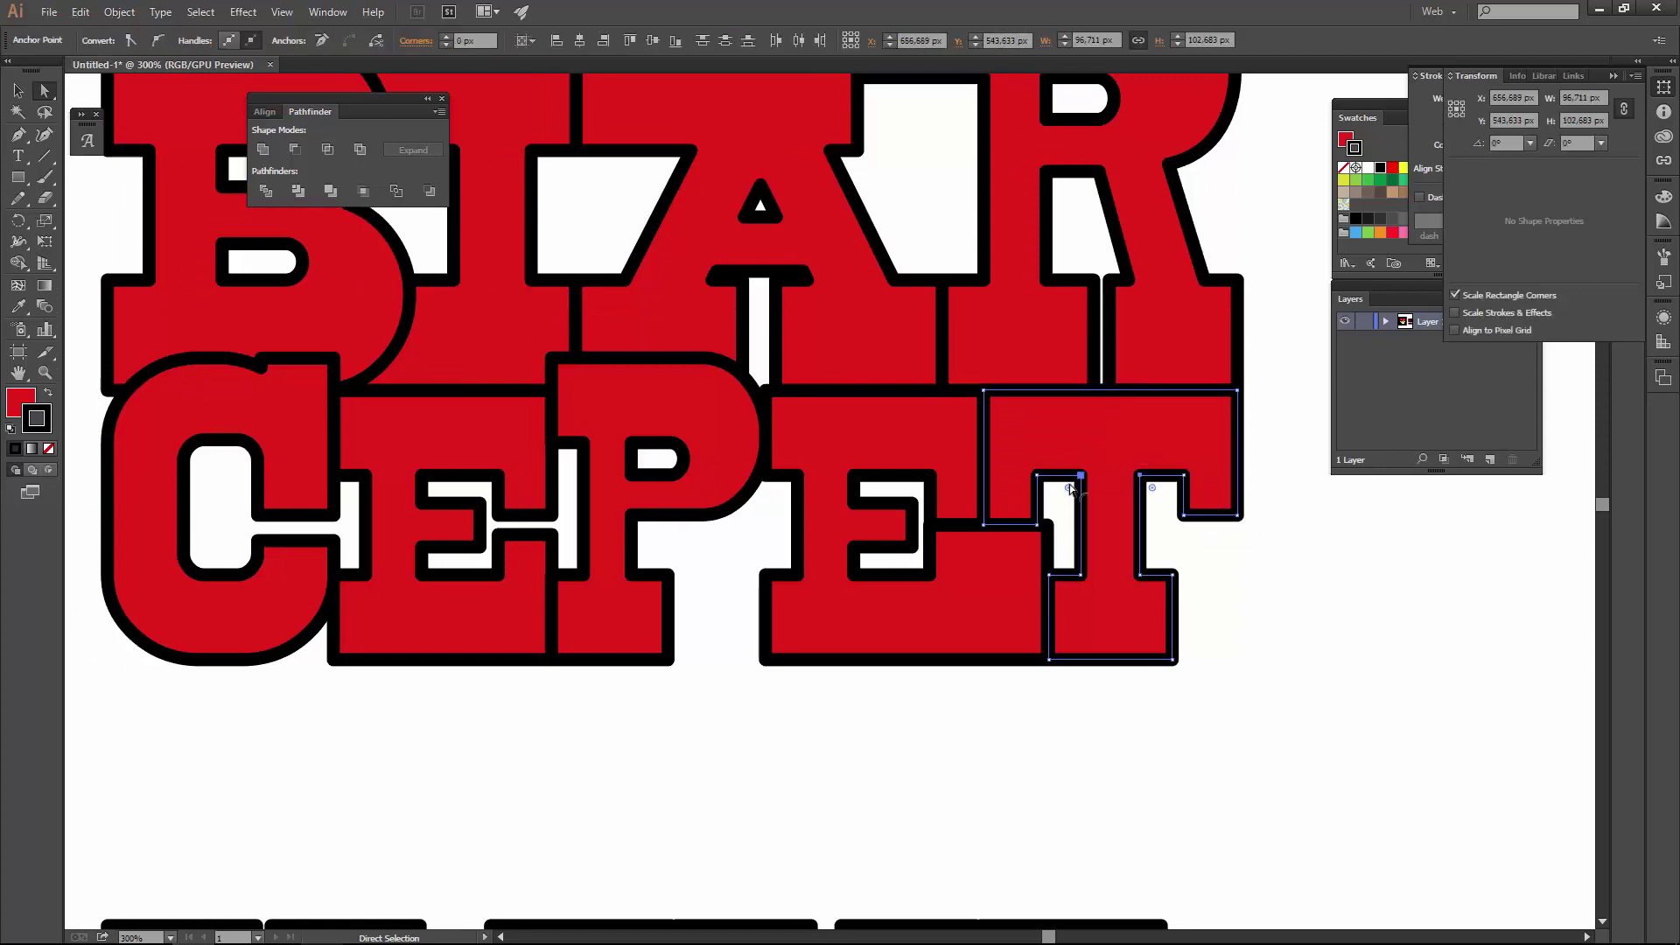
click(1070, 493)
scroll(1071, 561, up, 2)
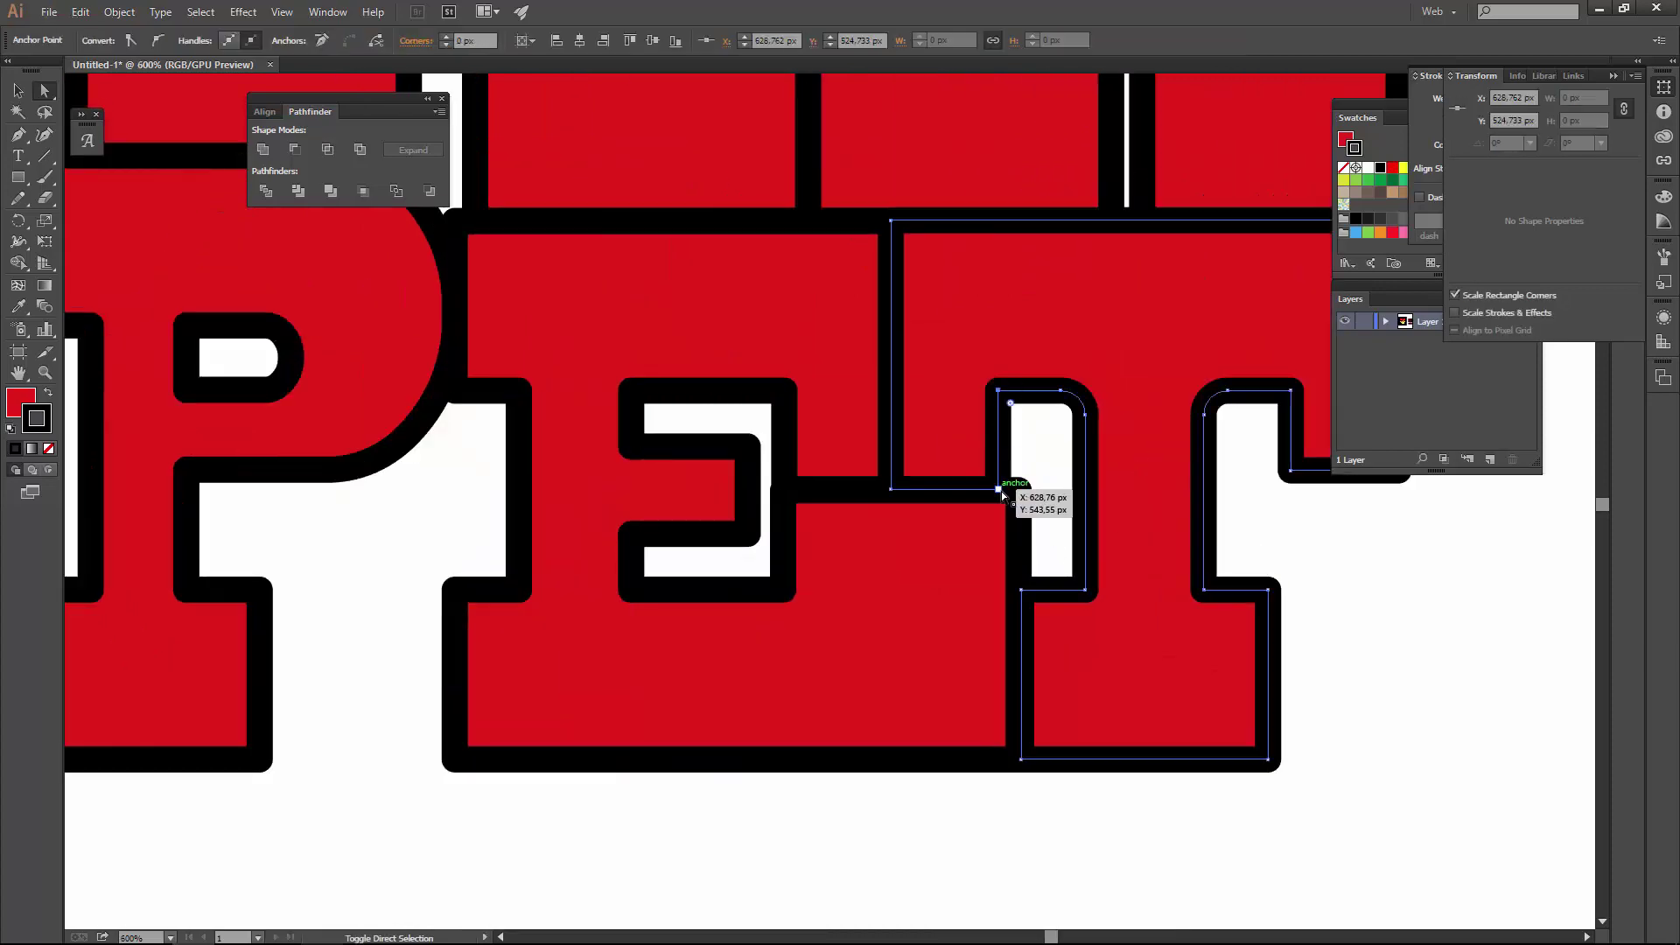
scroll(1037, 465, down, 2)
scroll(1139, 594, down, 2)
scroll(1139, 594, down, 1)
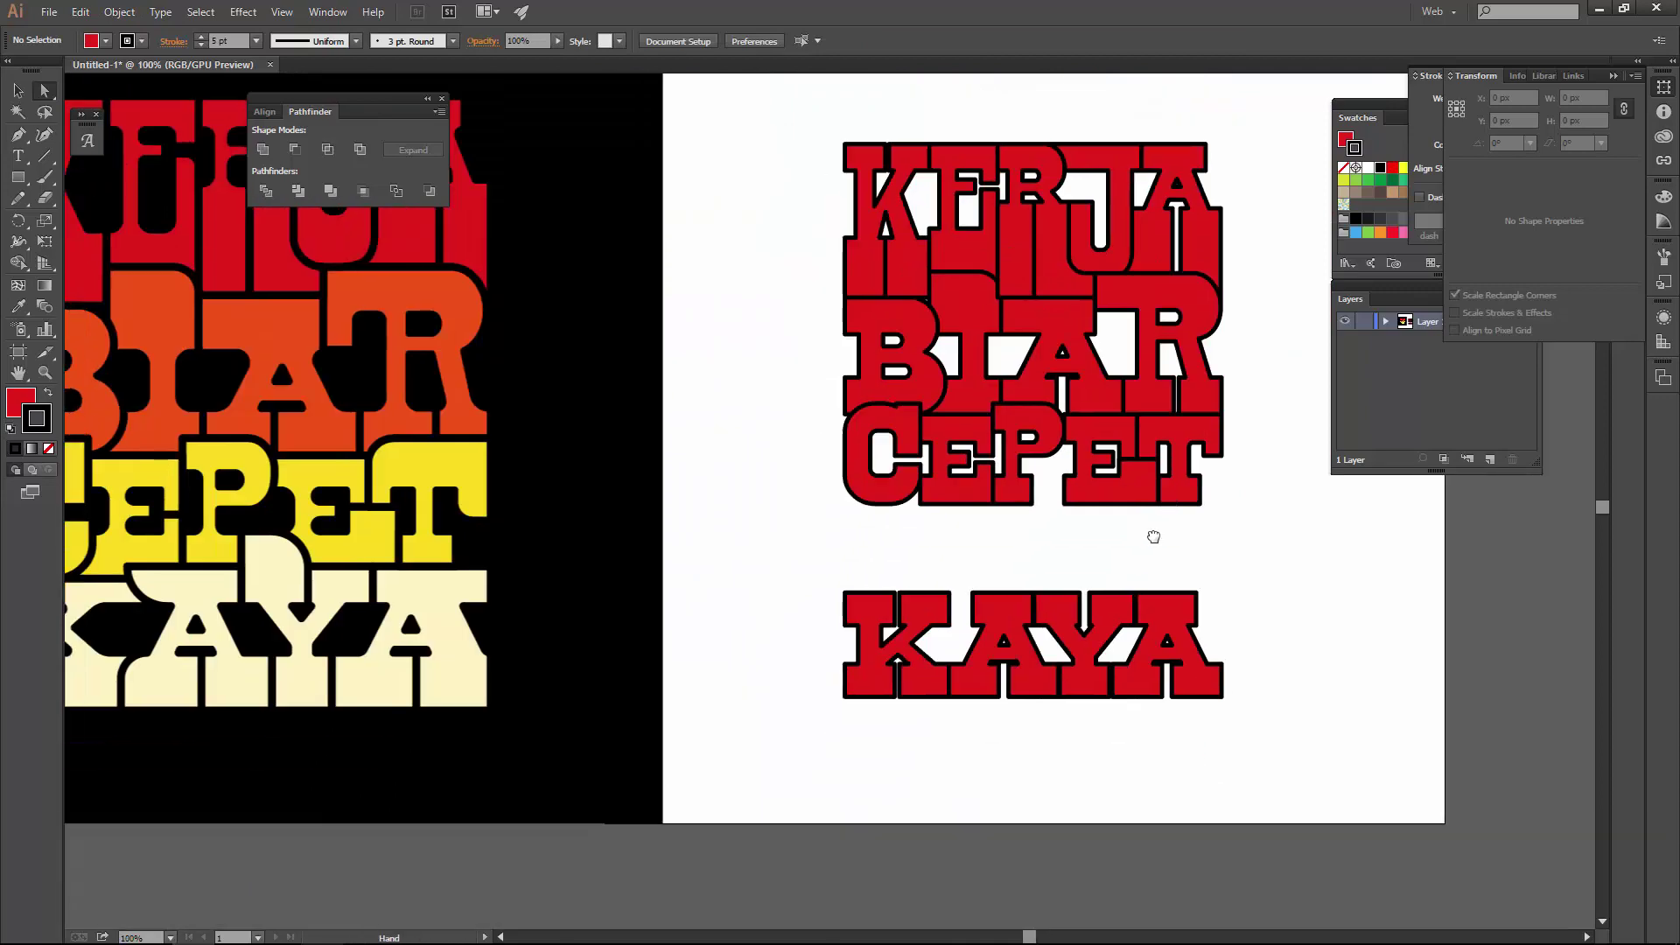
key(v)
scroll(1210, 446, up, 2)
double_click(1221, 418)
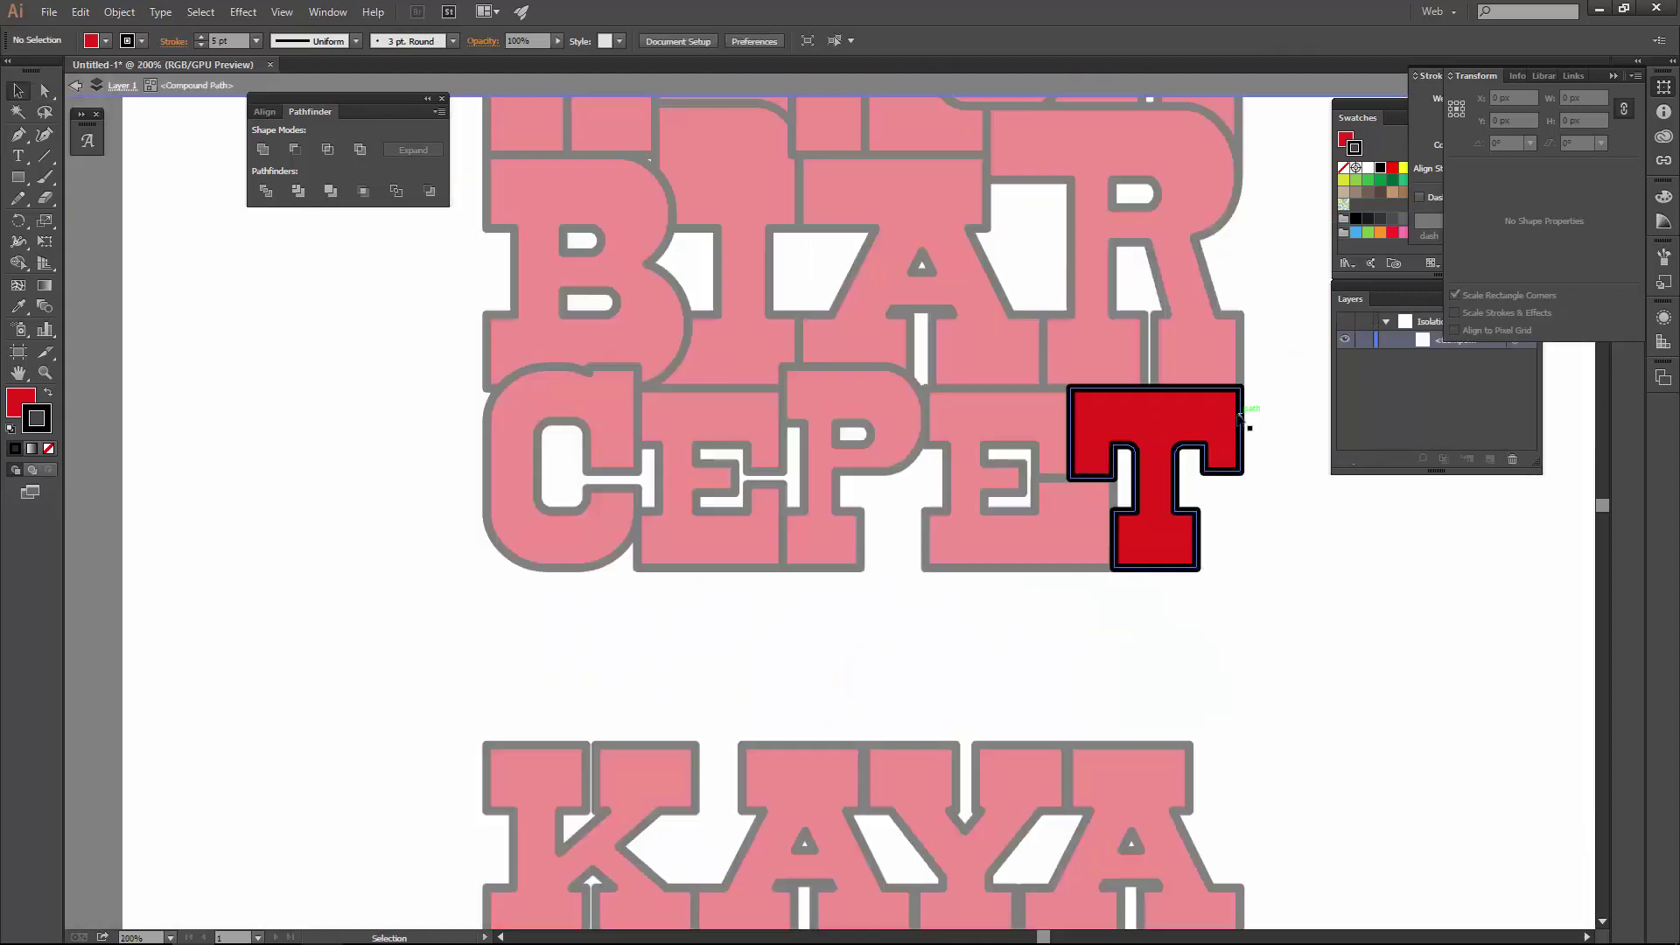
key(a)
double_click(1262, 425)
scroll(1146, 333, up, 3)
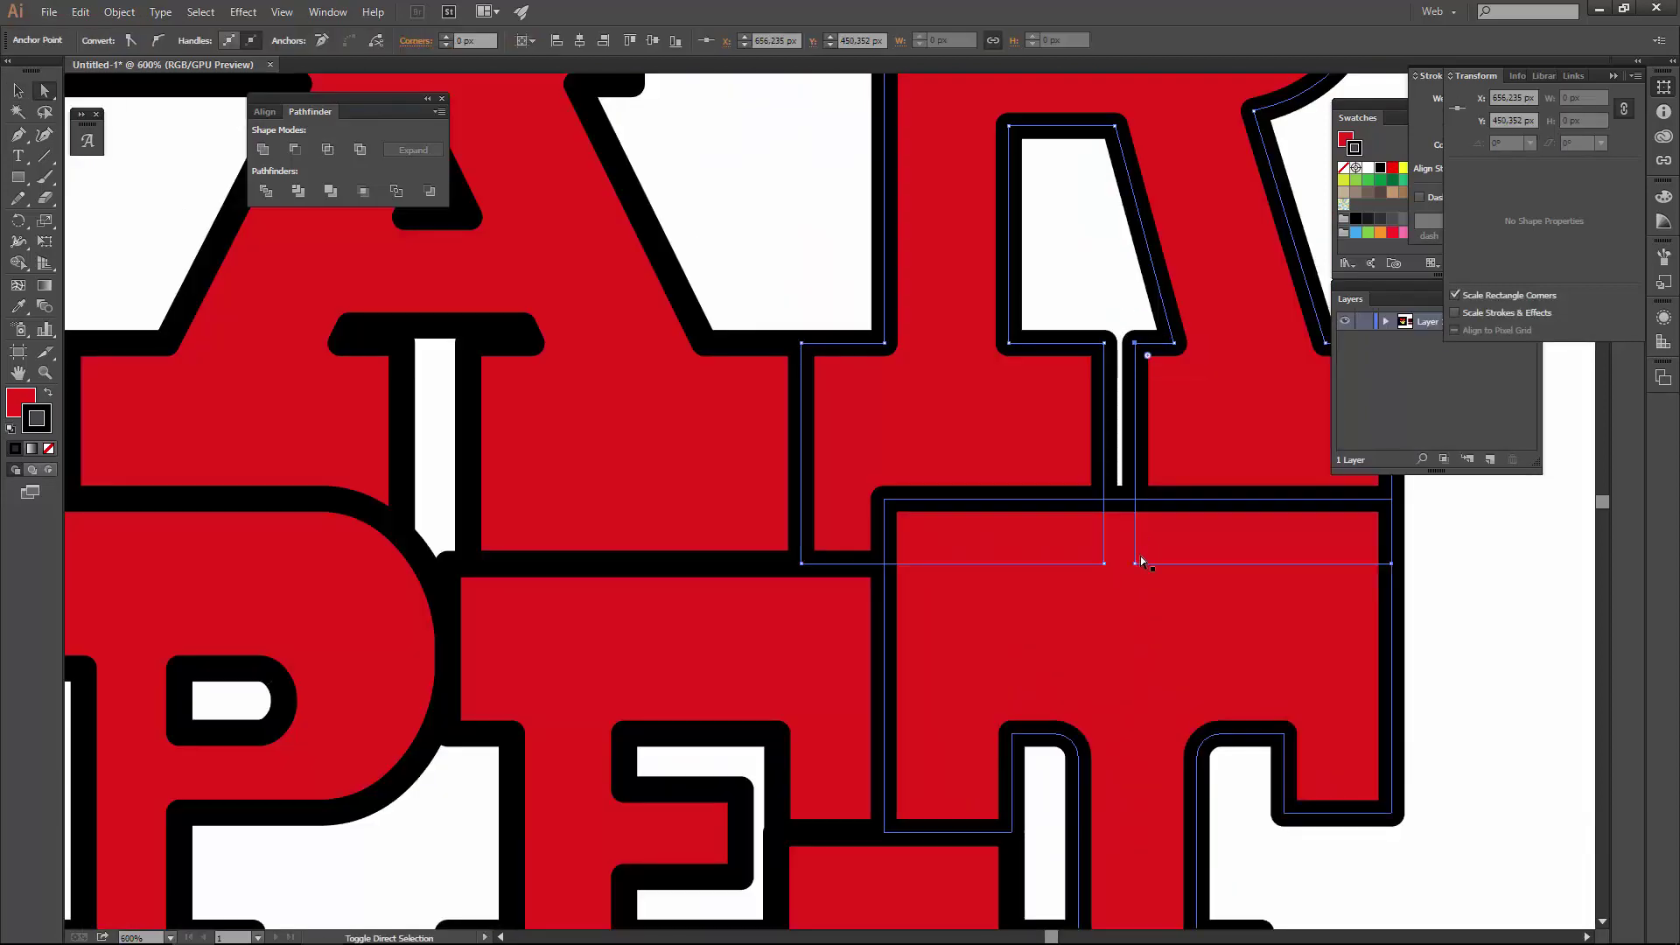
- Slide the T's bottom-left anchor left along the guide to interlock with BIAR
drag(1054, 265, 1281, 277)
click(698, 577)
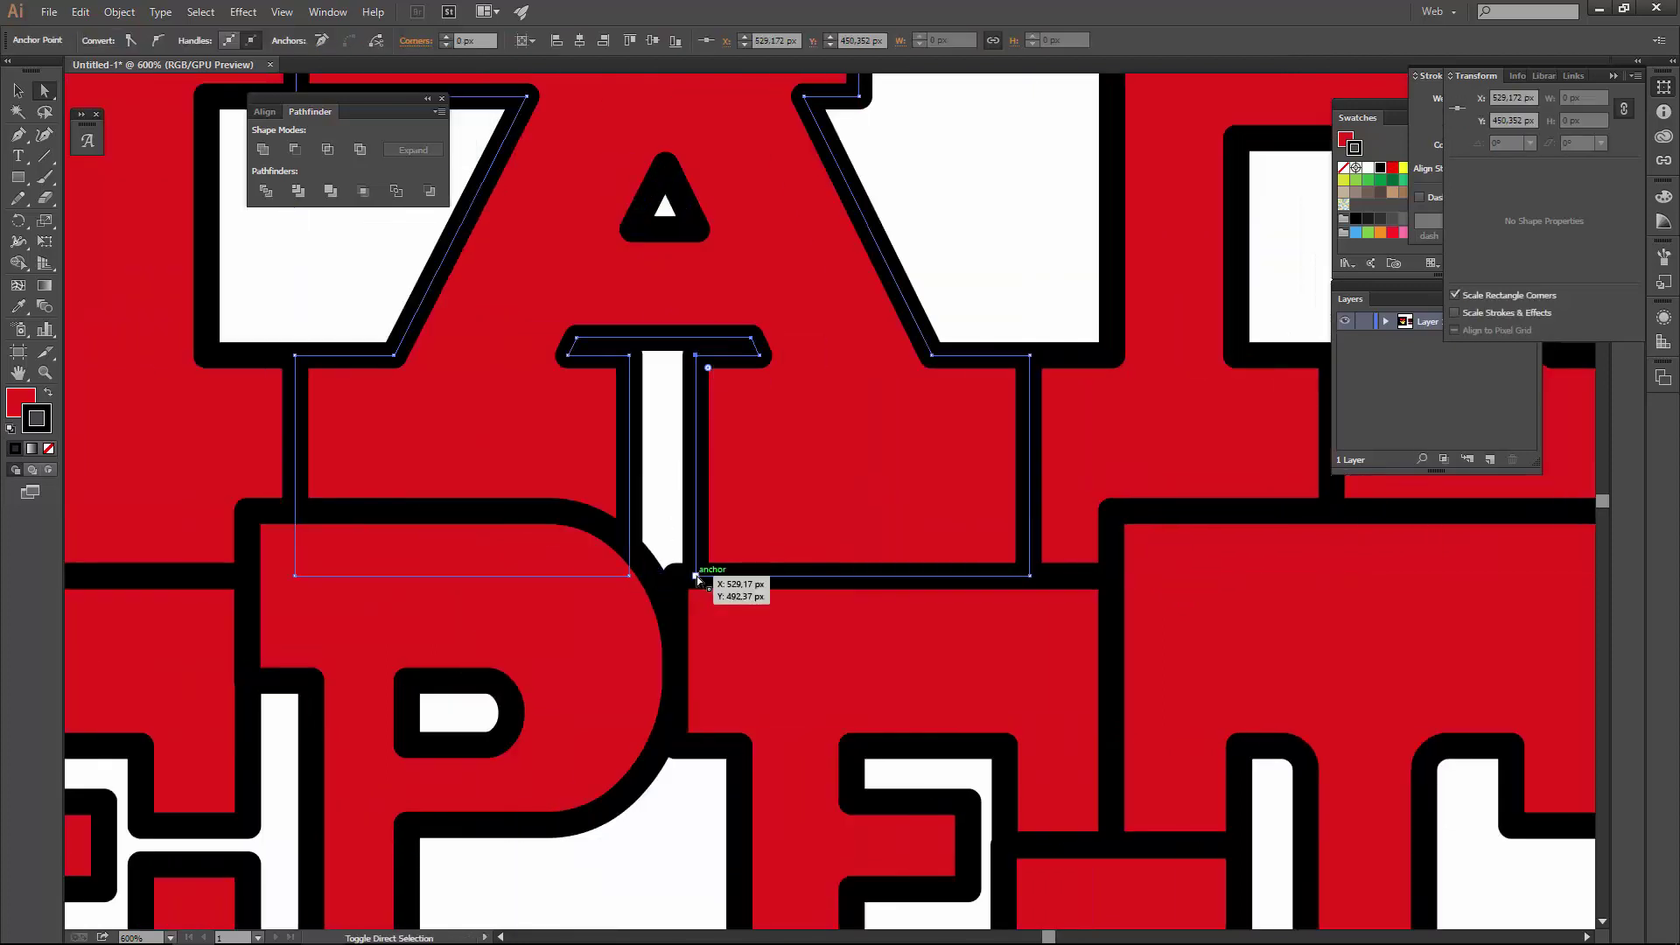
mouse_move(697, 576)
mouse_down()
mouse_move(630, 576)
mouse_move(613, 553)
mouse_up()
scroll(630, 573, up, 1)
scroll(630, 568, up, 4)
scroll(801, 376, up, 10)
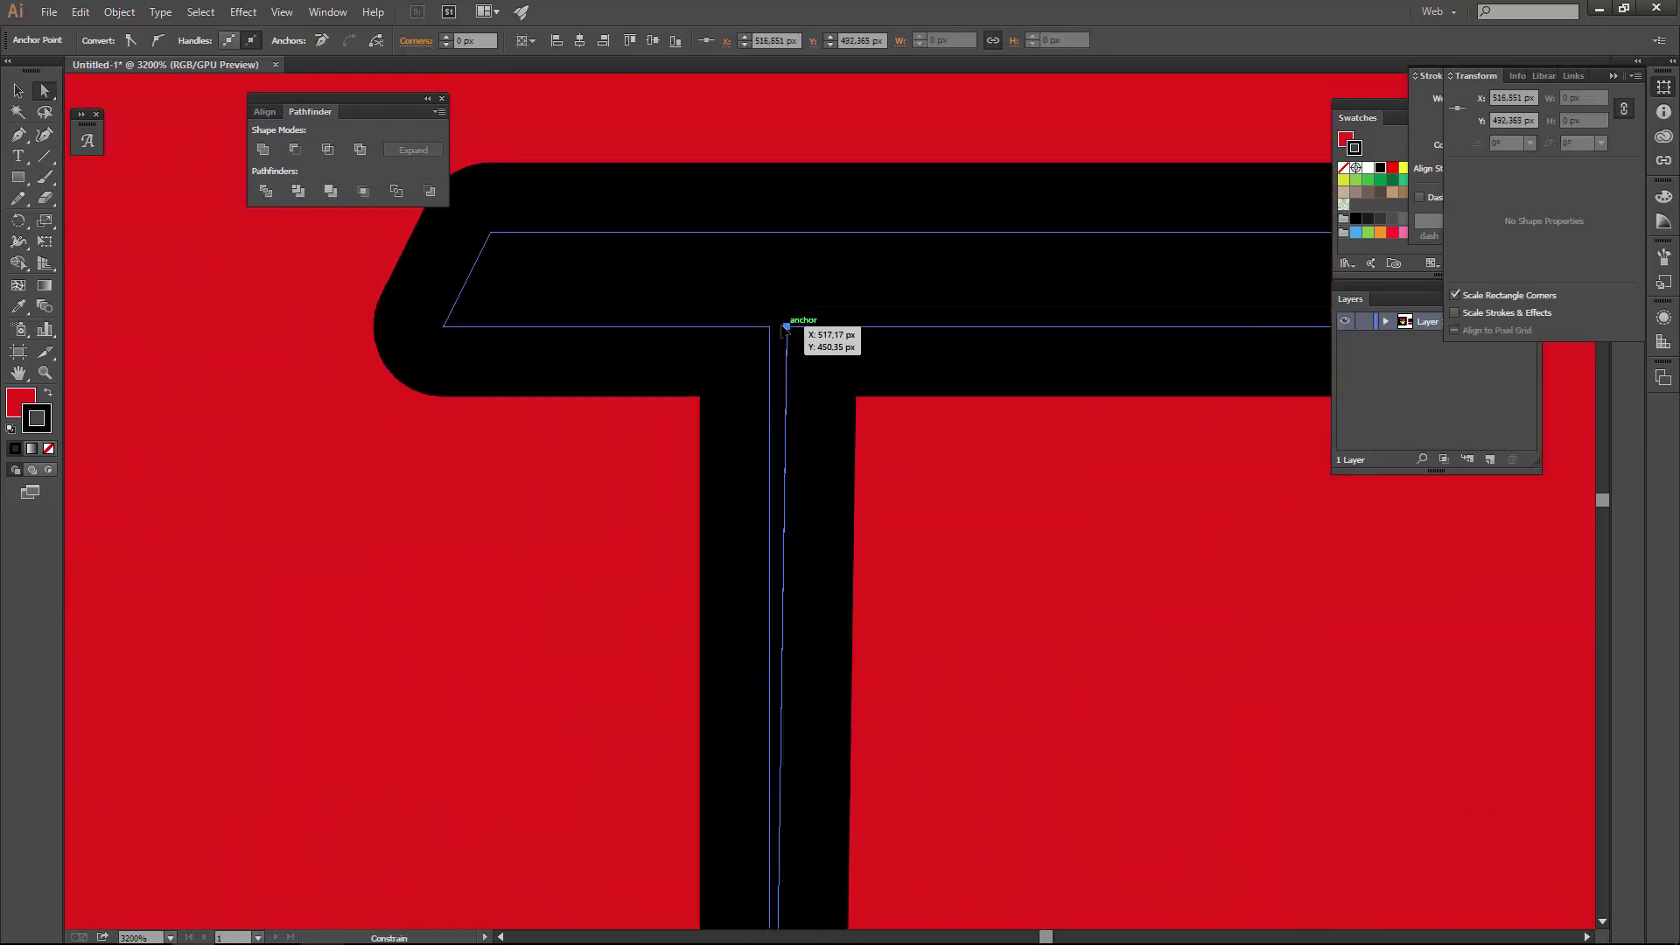
scroll(779, 330, down, 10)
scroll(756, 520, up, 3)
- Move the KAYA lettering up so it sits directly beneath CEPET
key(v)
click(987, 688)
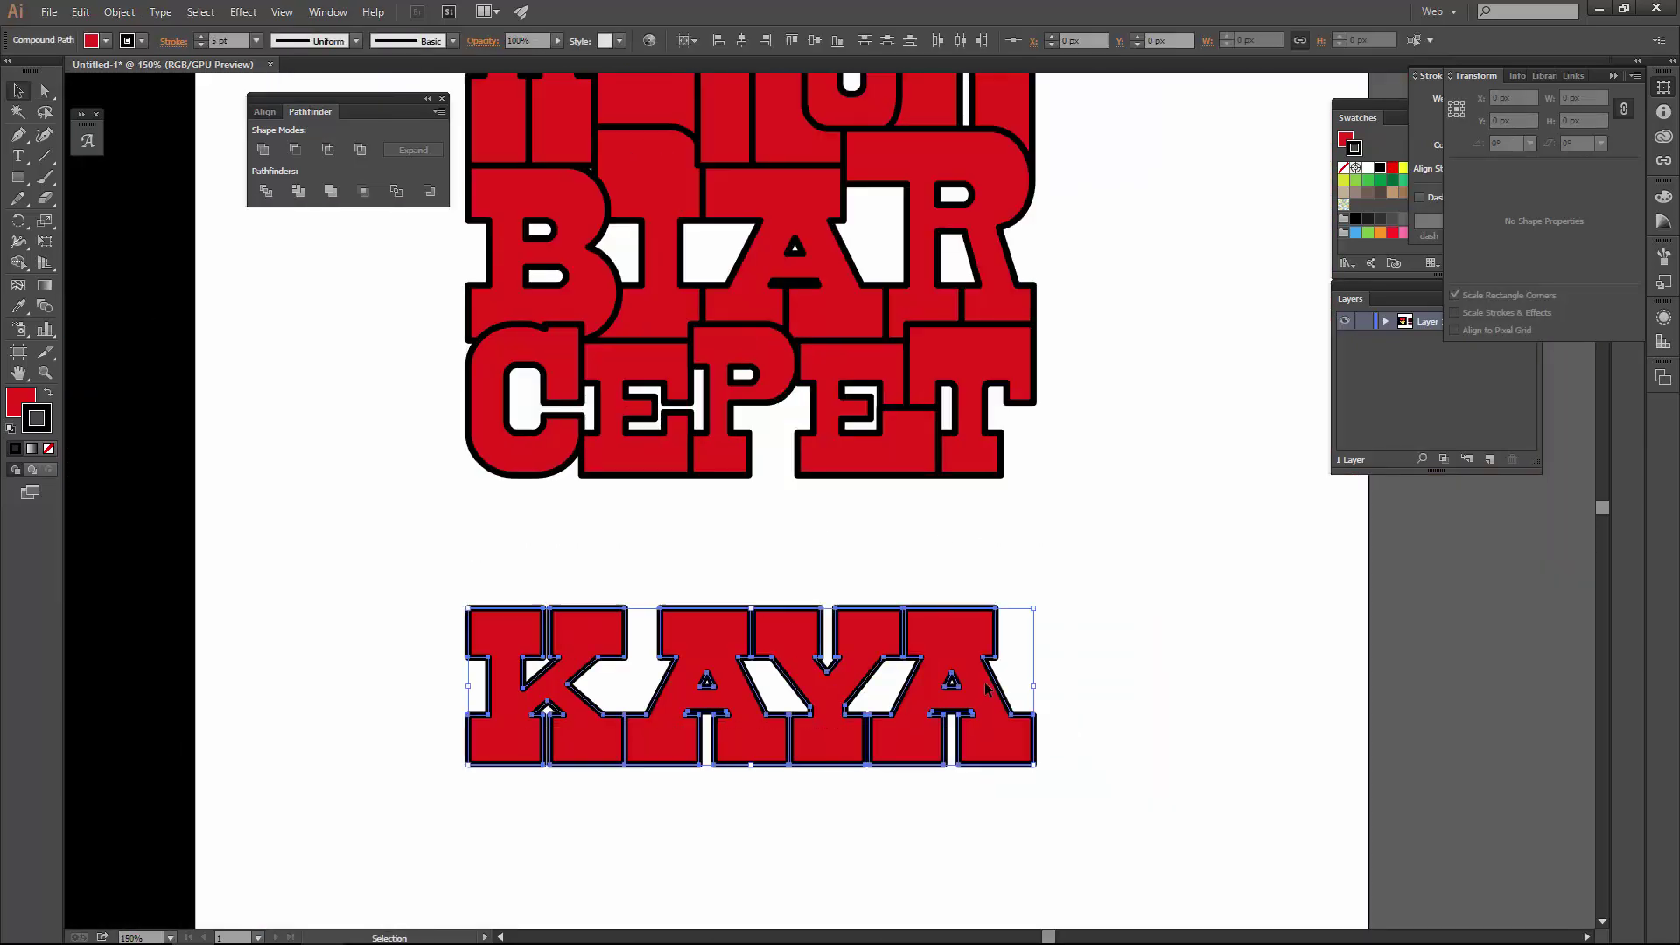
drag(987, 689, 987, 559)
scroll(885, 649, down, 1)
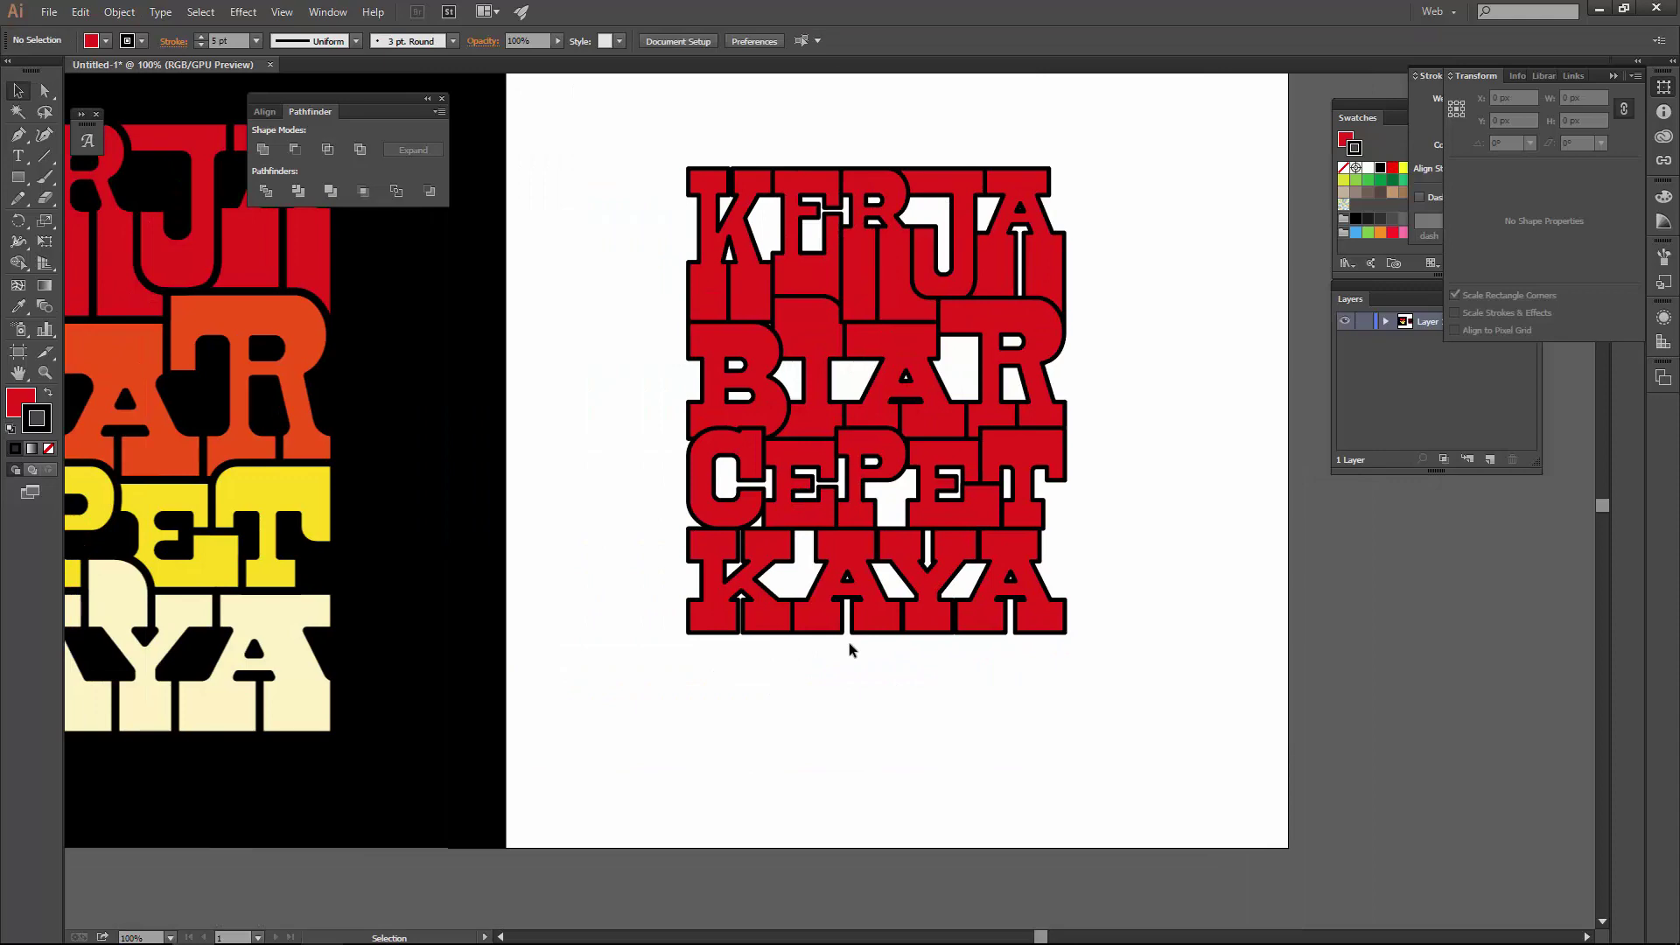
drag(849, 649, 1072, 581)
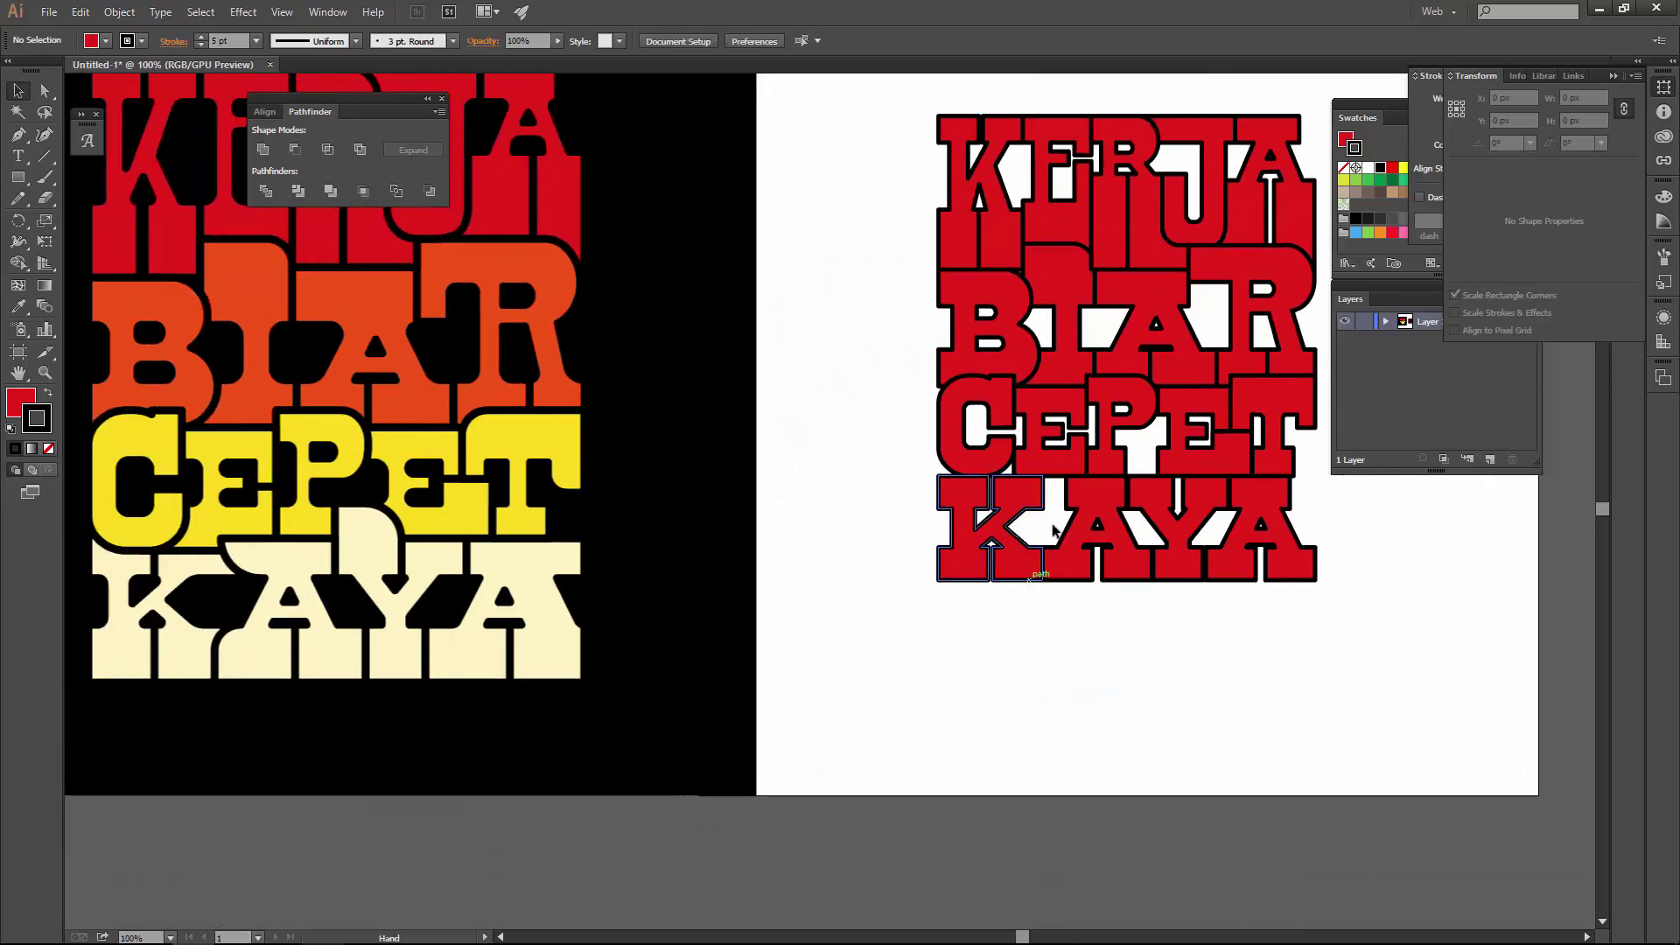
scroll(812, 490, down, 1)
scroll(853, 503, up, 1)
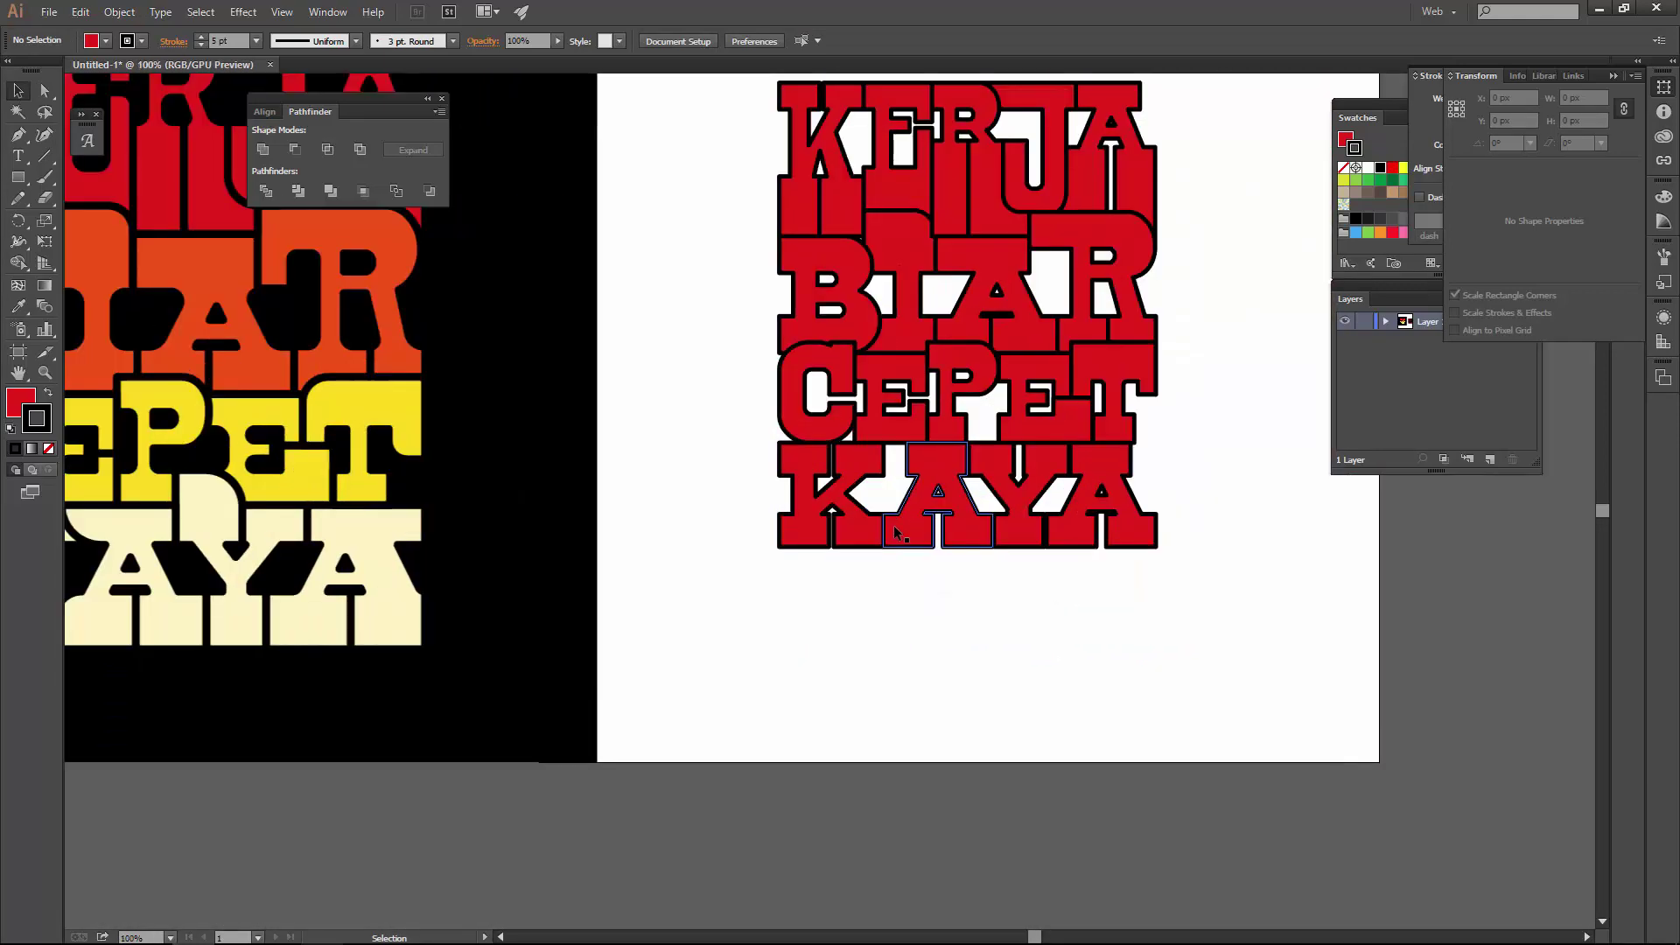
- Isolate the K for point editing, then exit back to whole-object selection
double_click(889, 521)
scroll(888, 522, up, 2)
key(a)
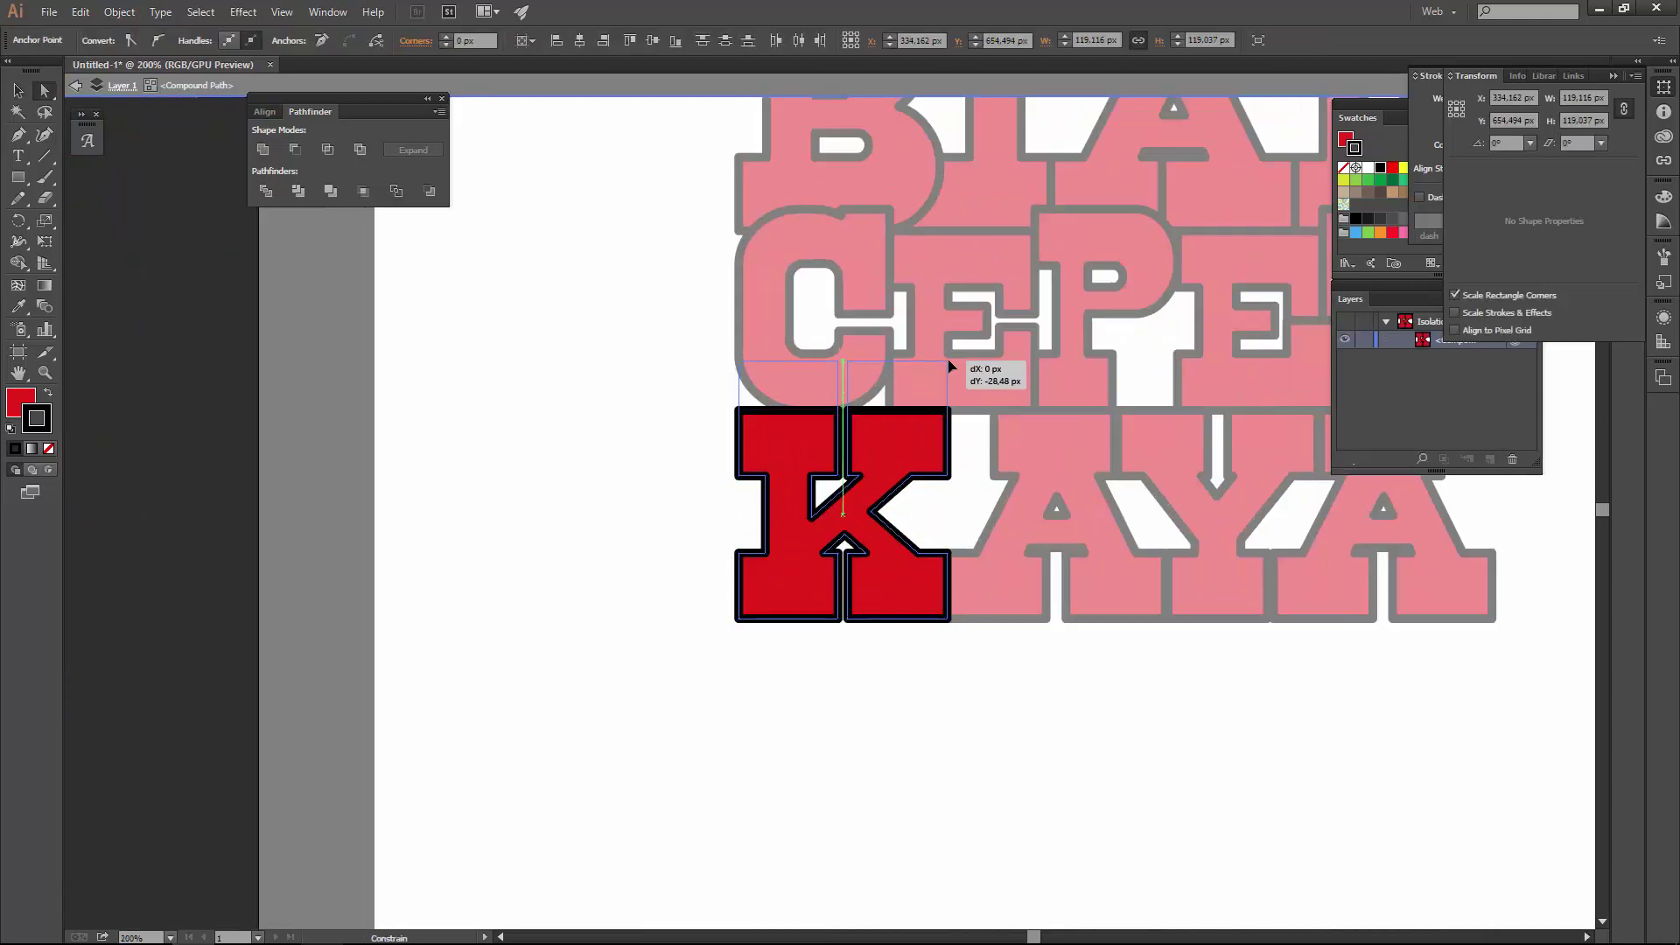
key(Escape)
key(v)
scroll(950, 413, up, 2)
scroll(716, 537, down, 2)
scroll(716, 537, down, 2)
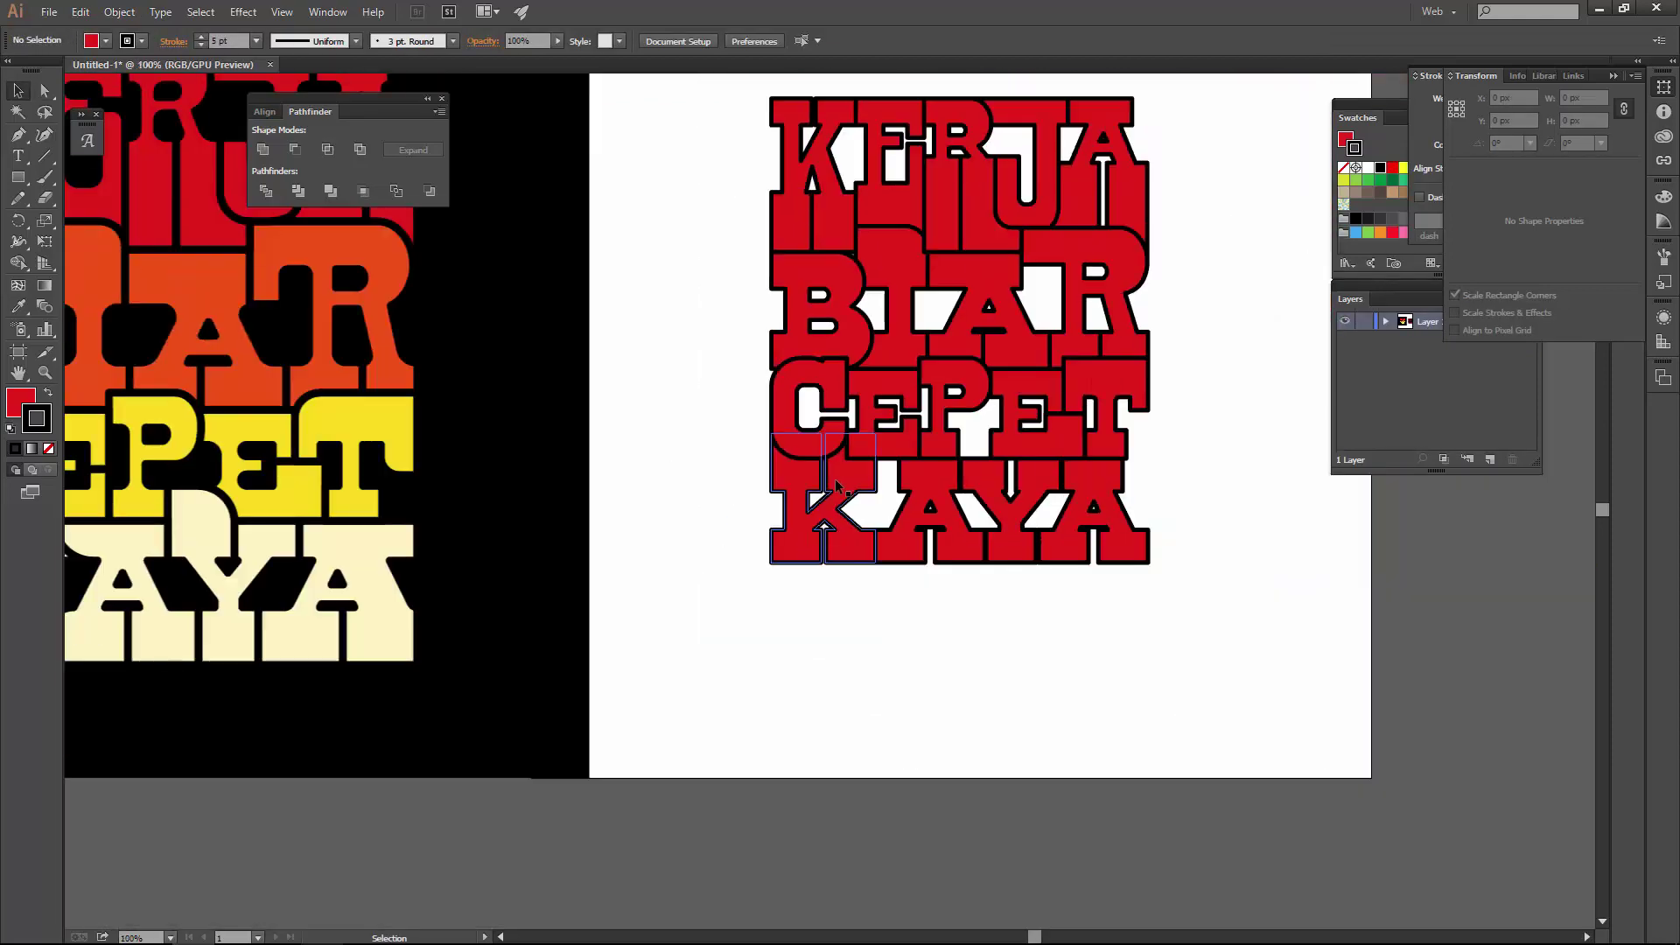
scroll(715, 537, down, 1)
scroll(840, 442, up, 3)
- Stretch the K's top anchors up into CEPET and fit one around the C
double_click(848, 473)
scroll(864, 505, up, 1)
key(a)
drag(864, 504, 829, 305)
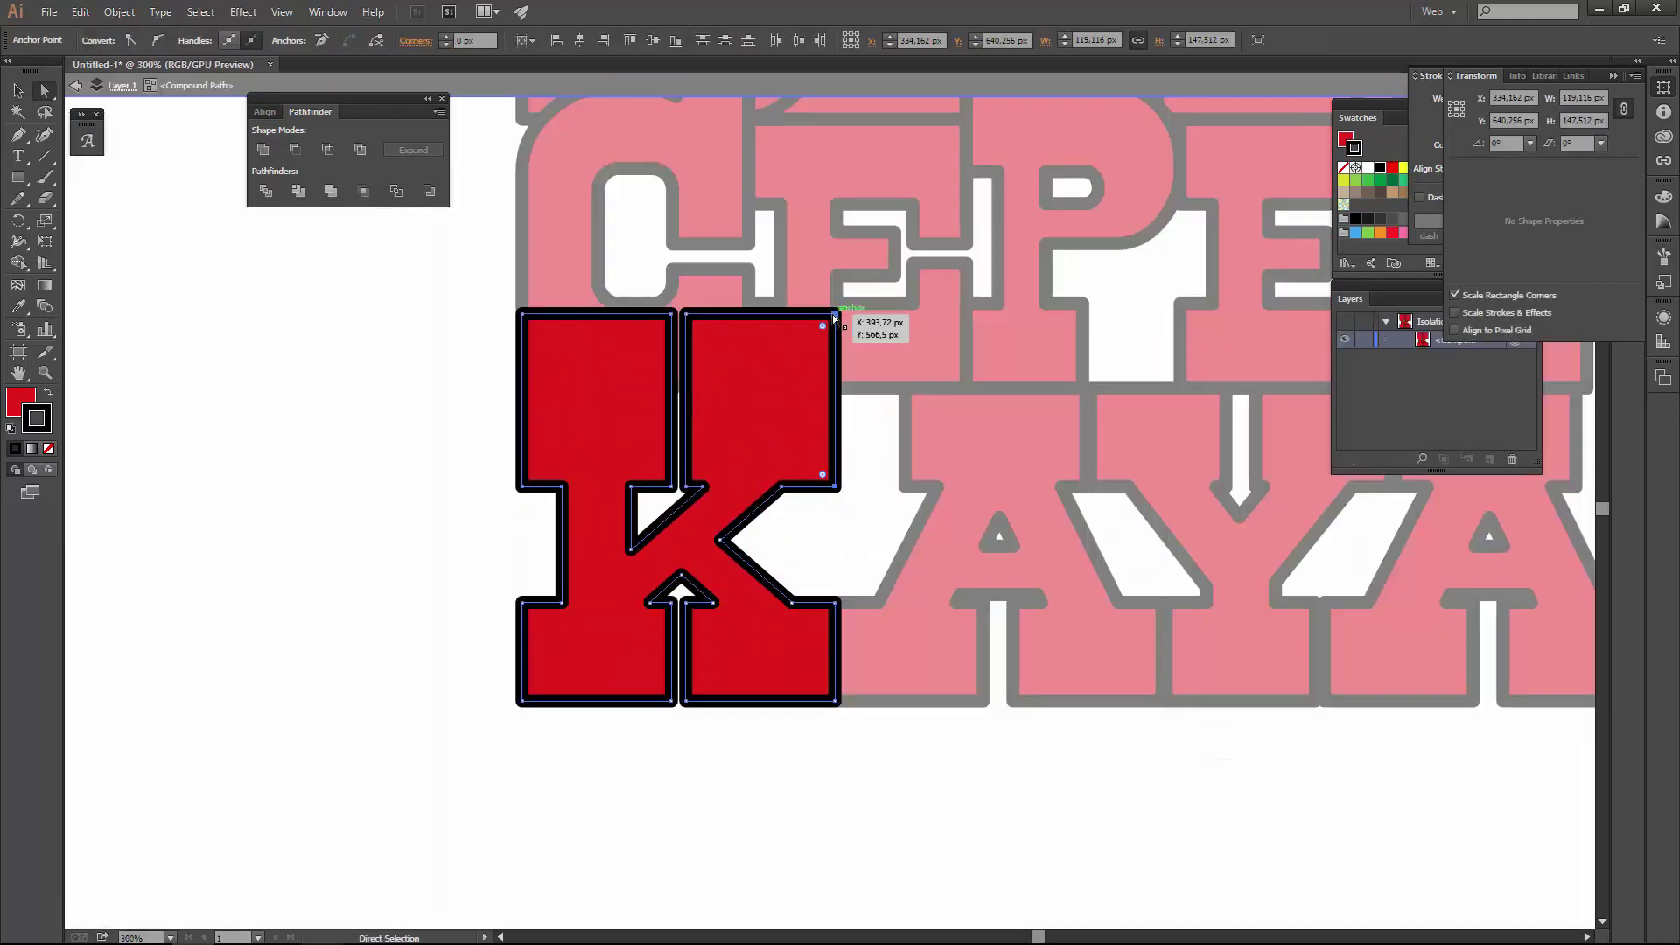
key(Escape)
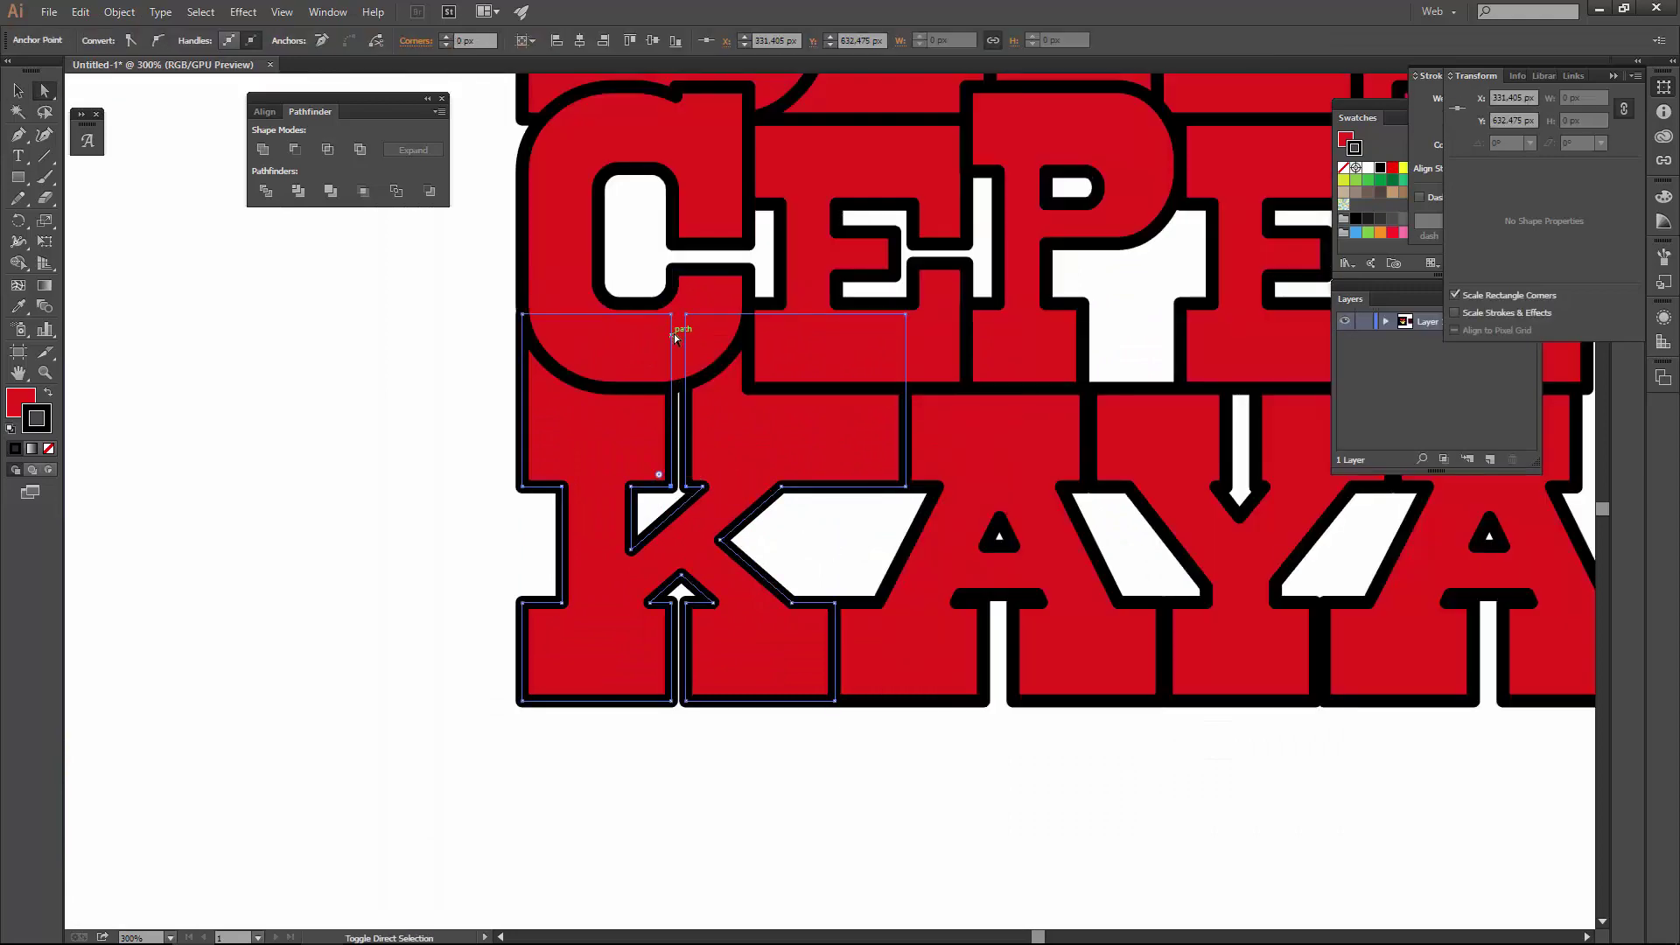
drag(674, 313, 686, 319)
key(ctrl+1)
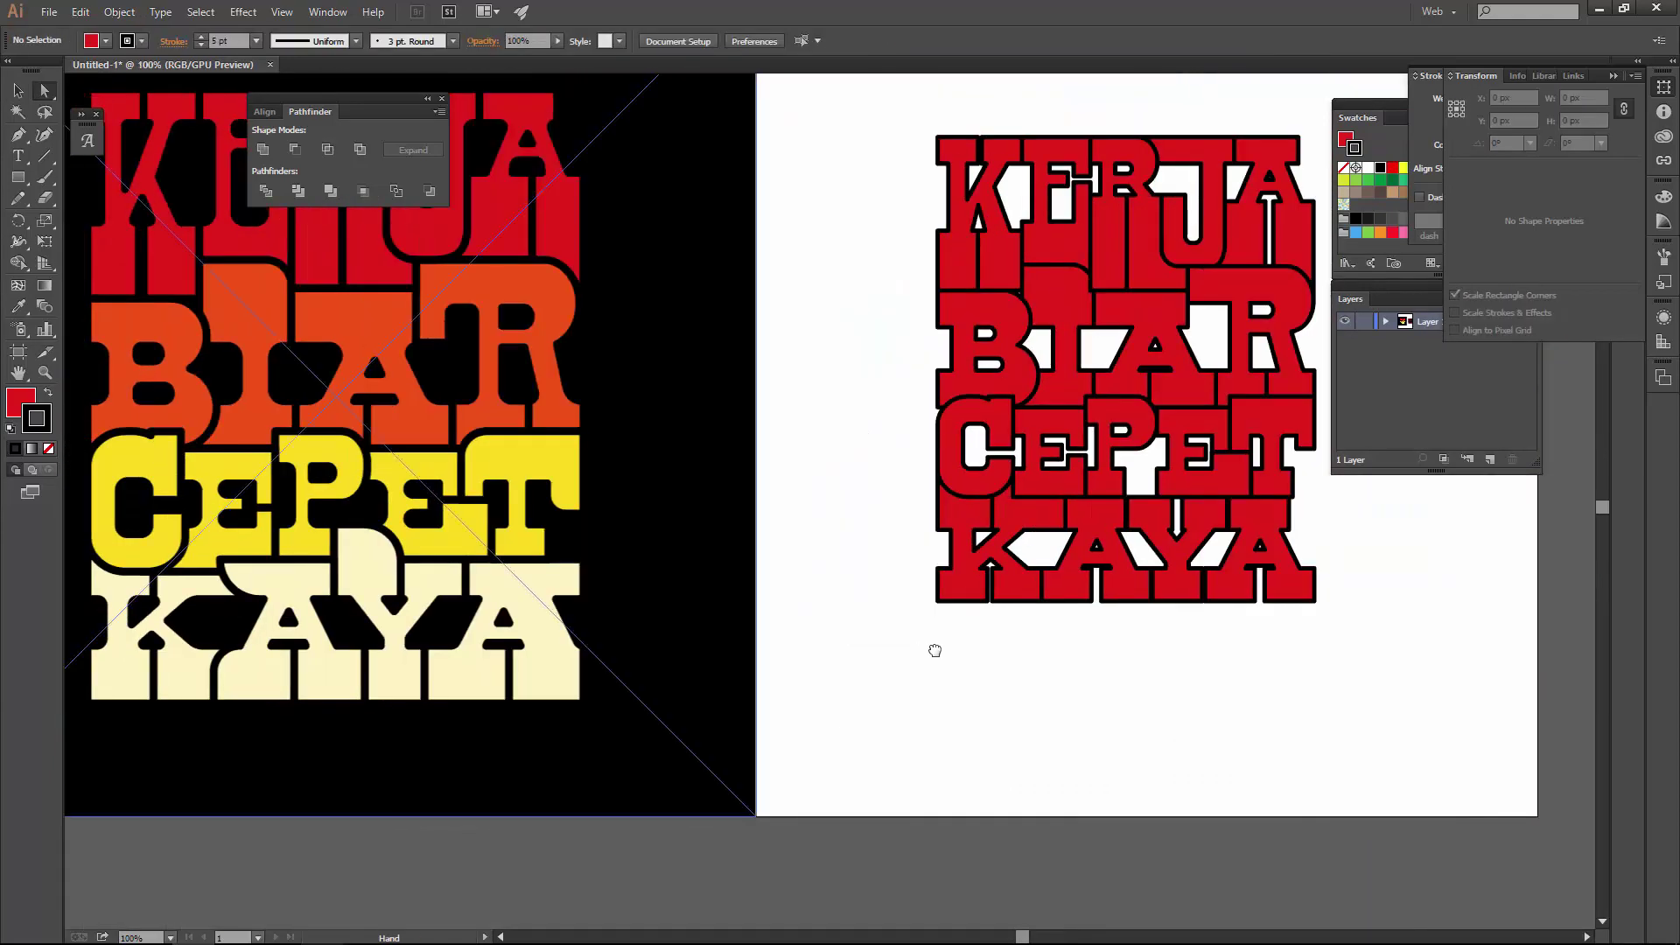
- Move the KAYA lettering up closer to the CEPET row
click(1137, 558)
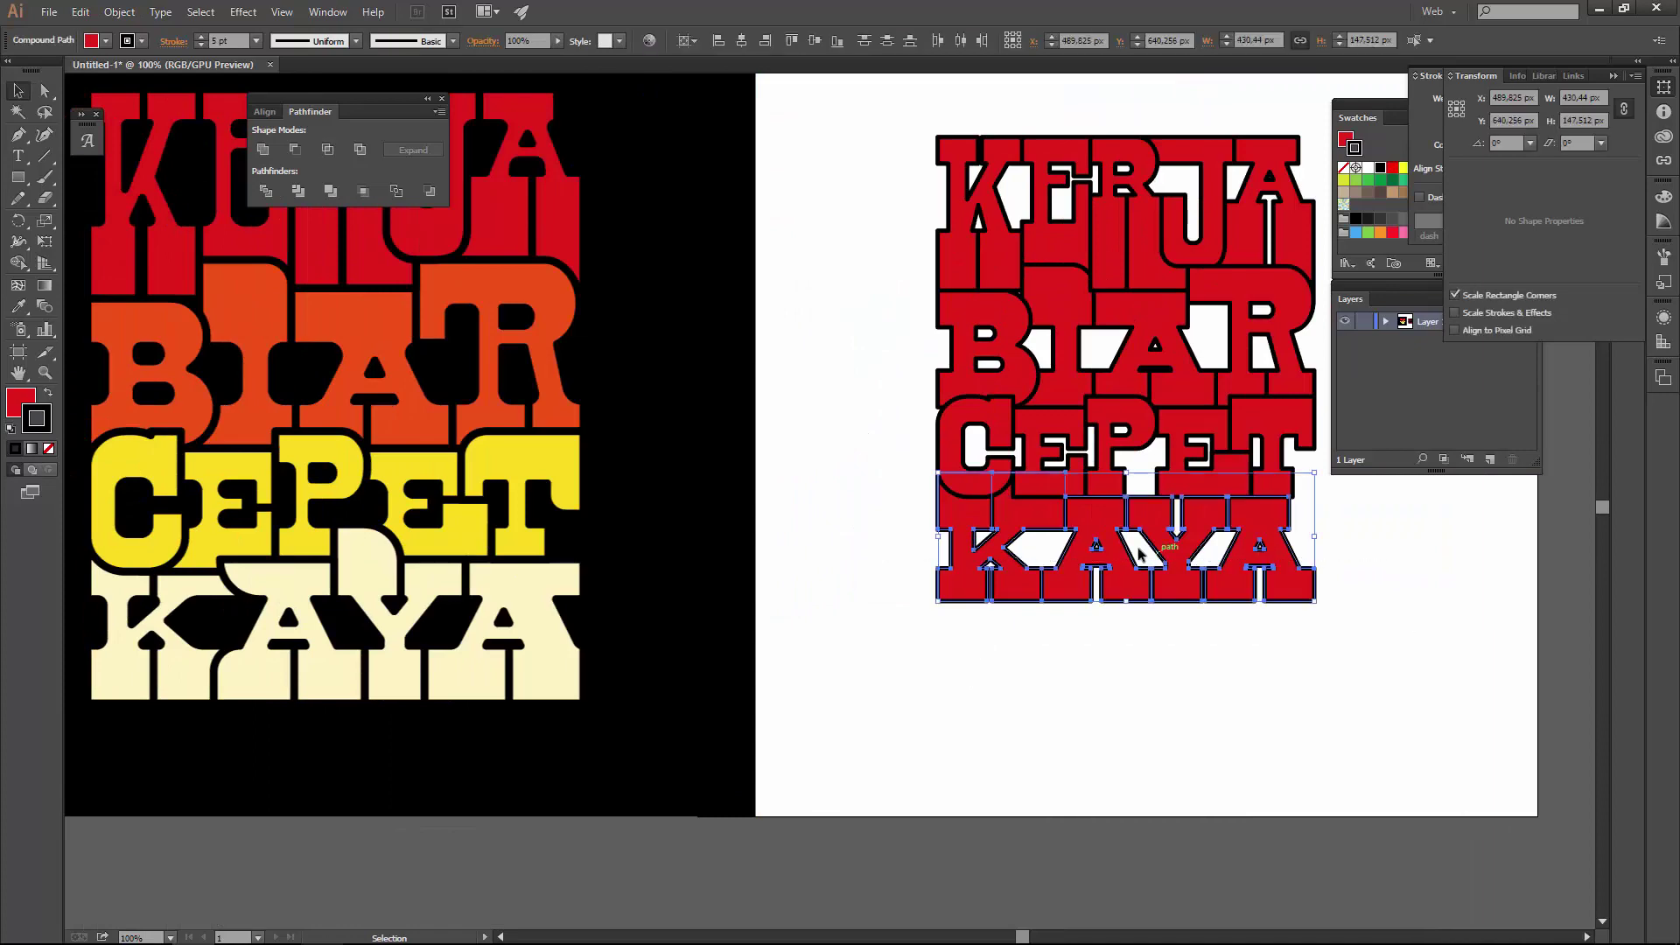
drag(1146, 523, 1146, 512)
key(a)
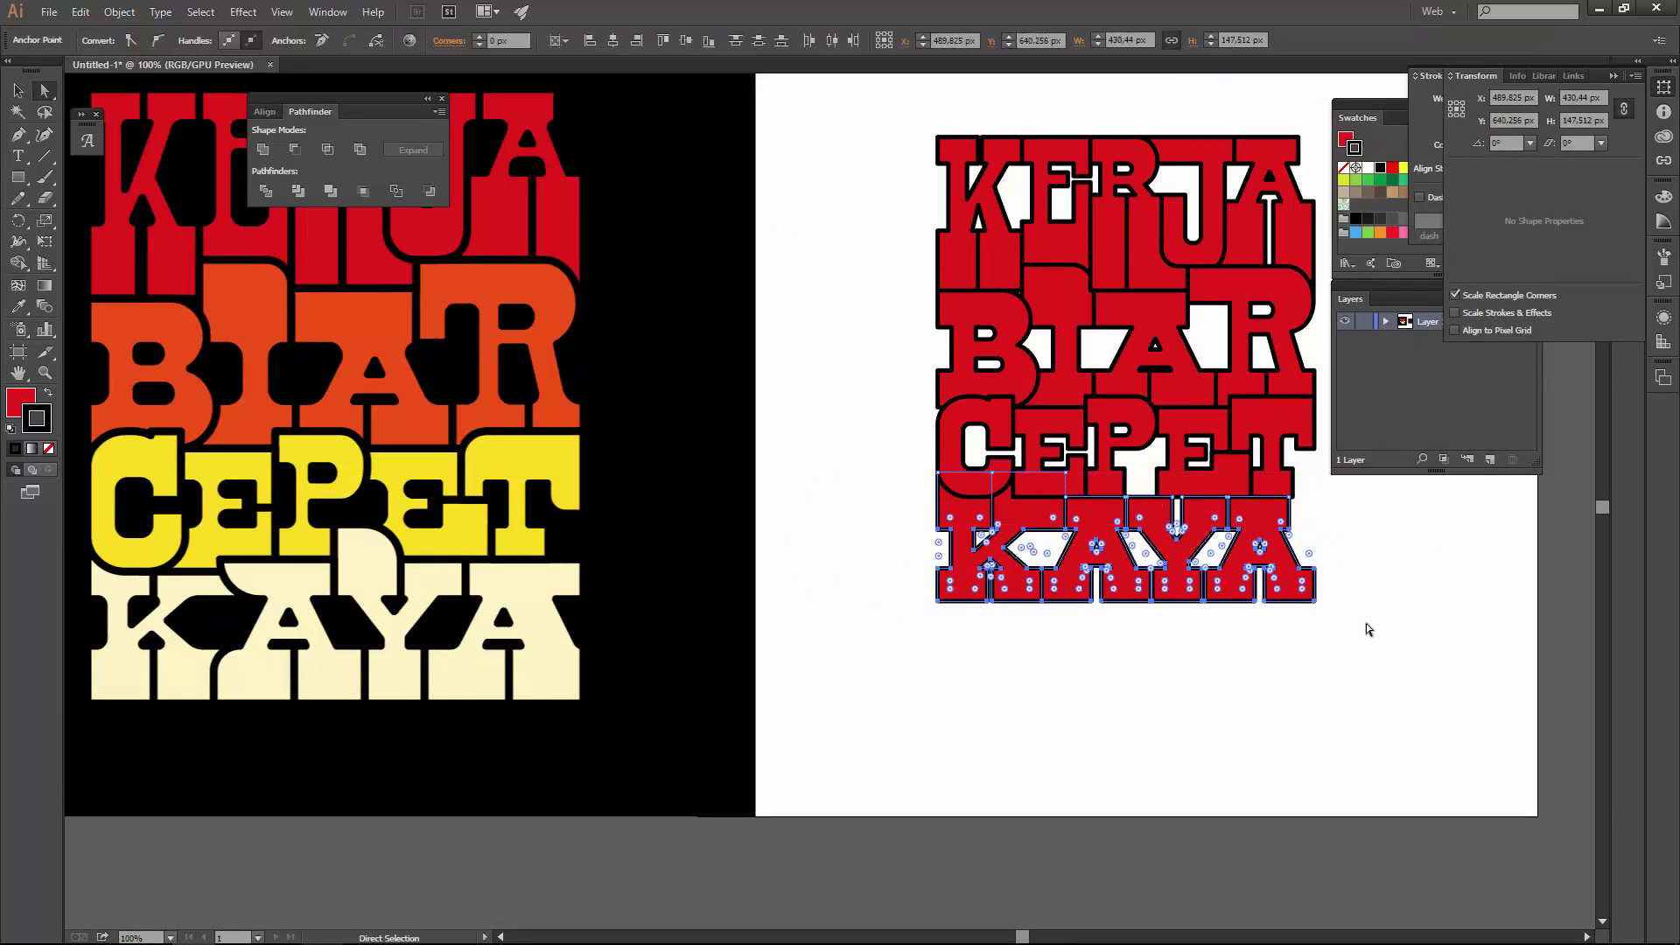
scroll(1252, 542, up, 3)
key(v)
scroll(1223, 526, down, 5)
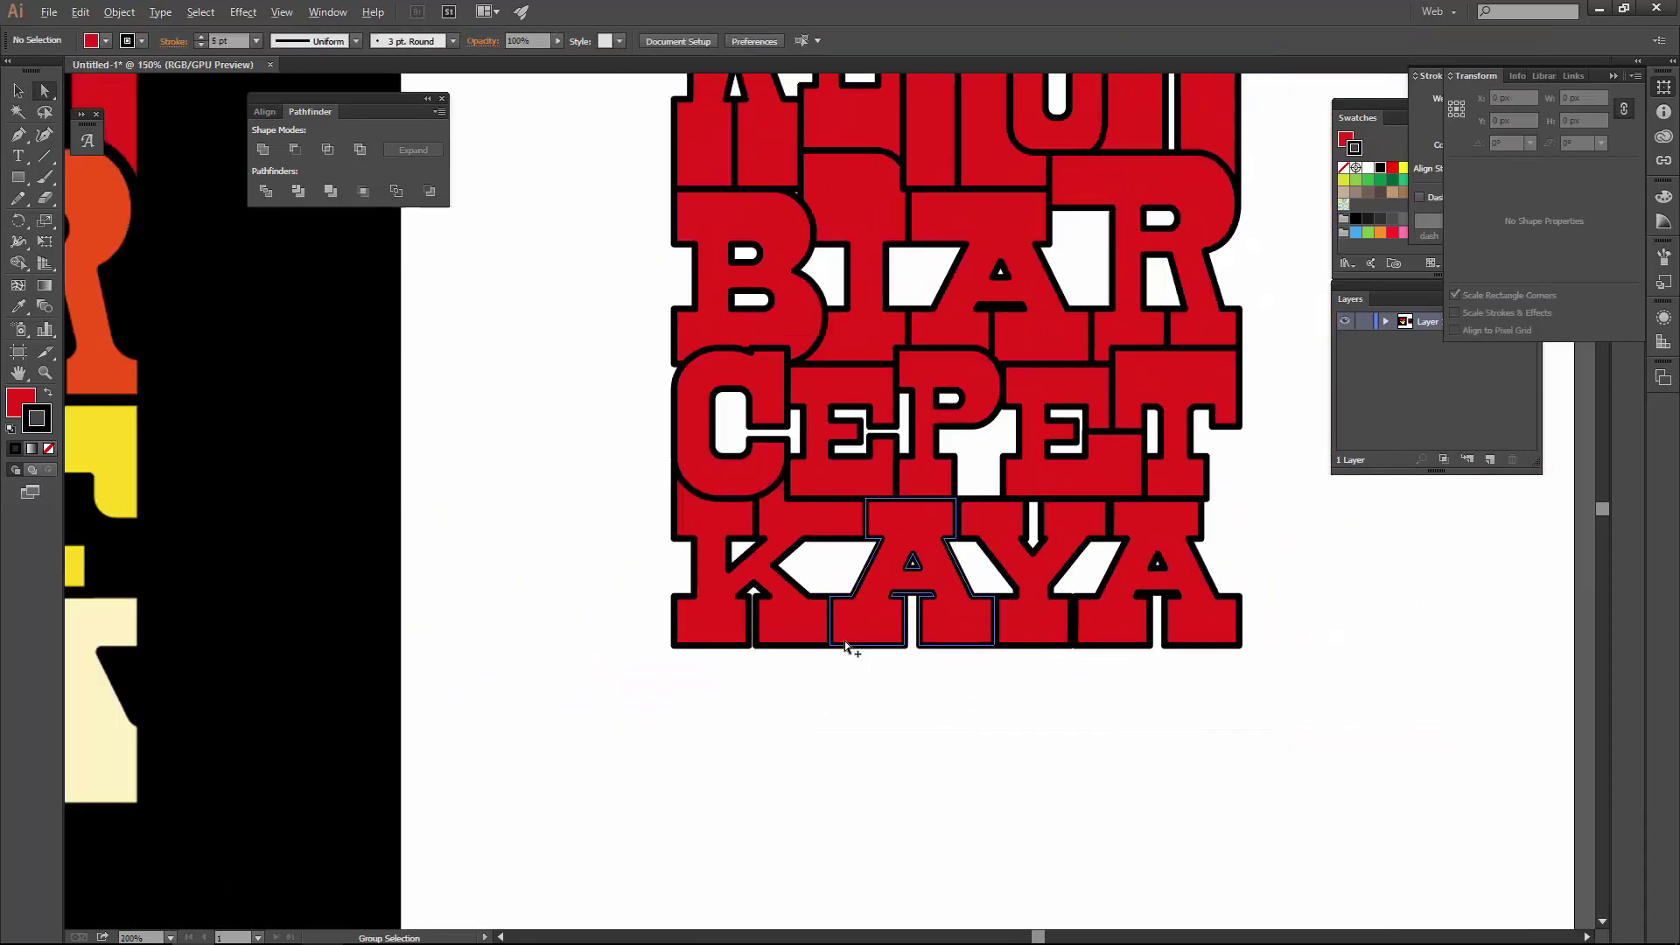
click(997, 581)
scroll(1072, 427, up, 5)
- Isolate CEPET's E for editing, then exit isolation mode
double_click(1141, 428)
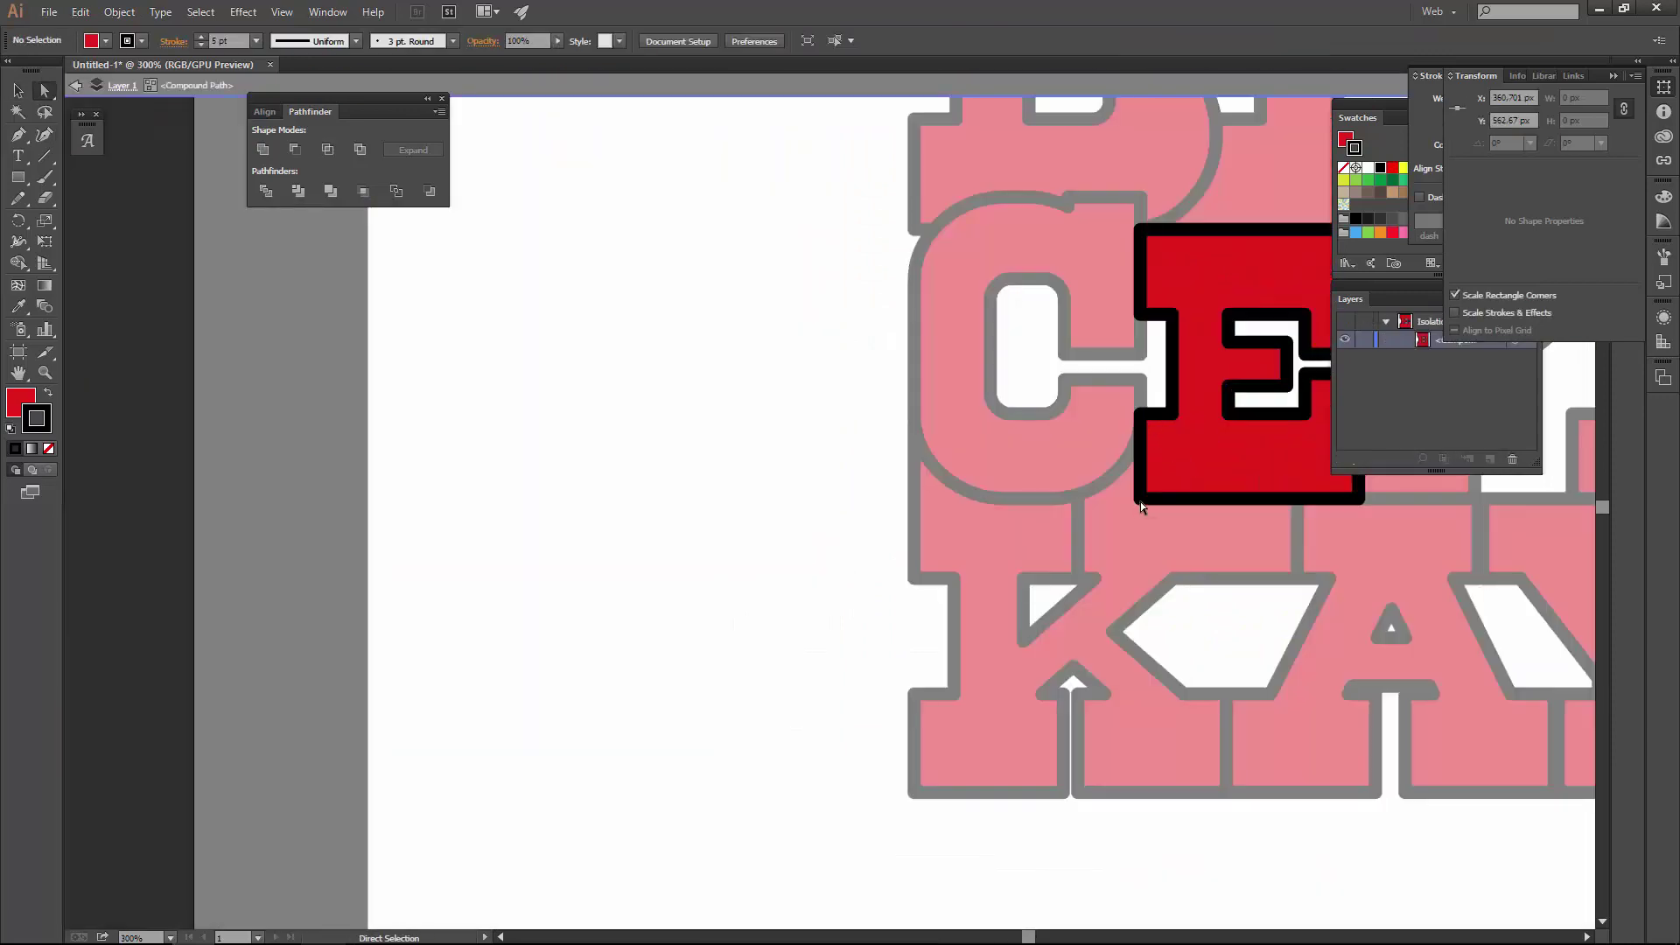
key(a)
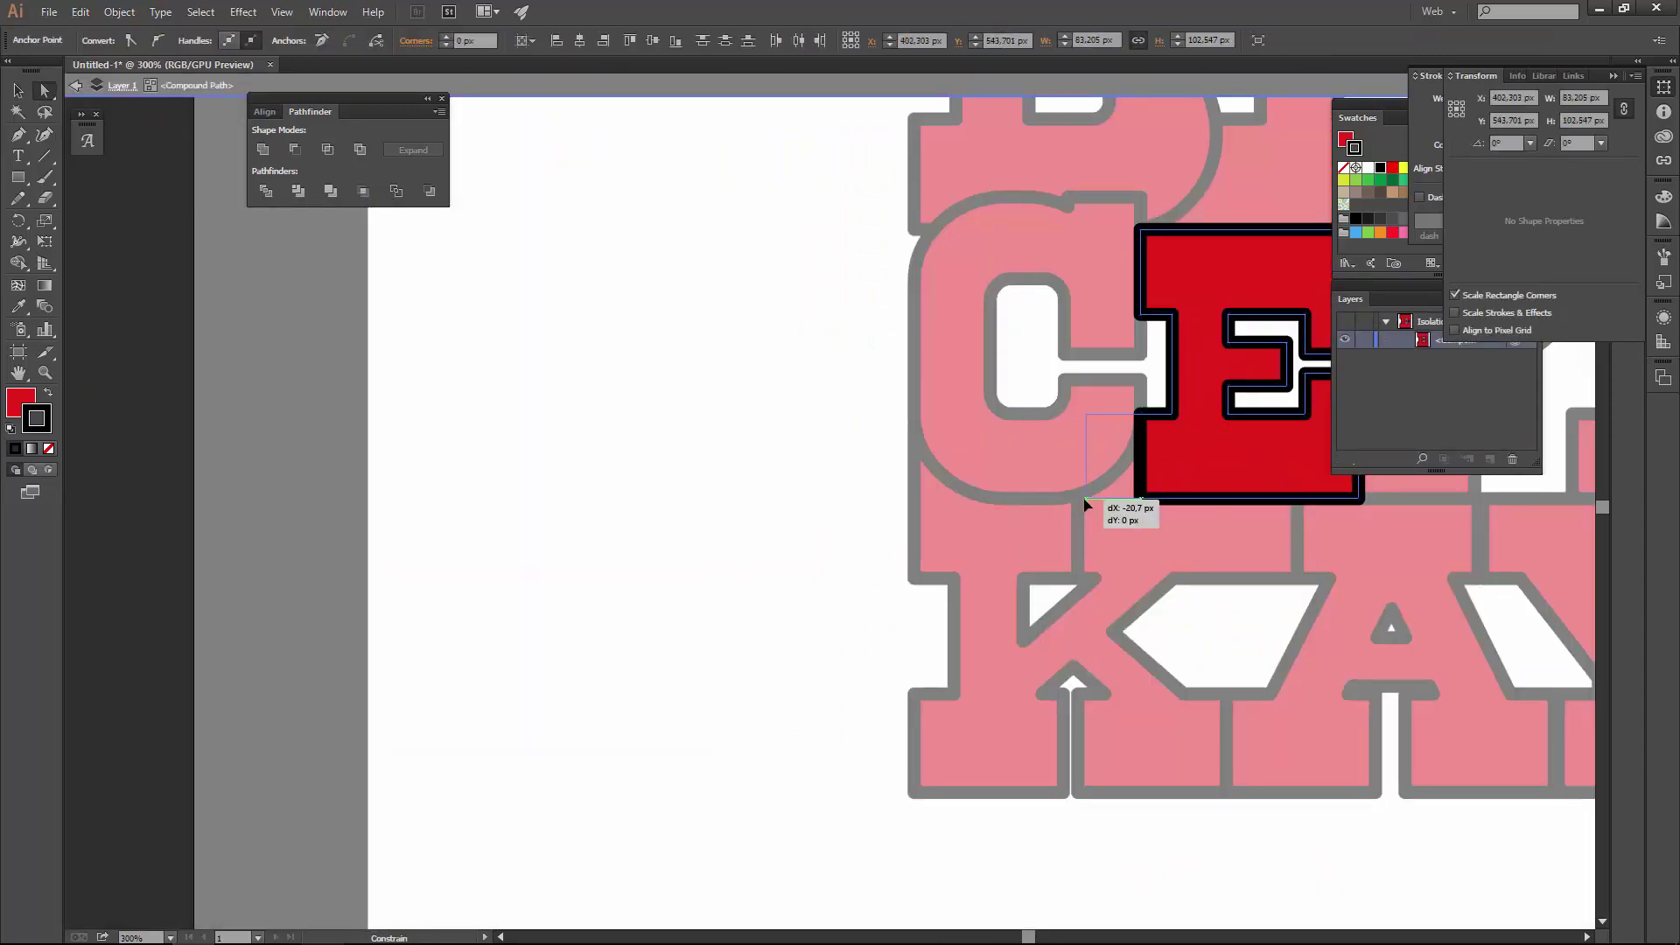
double_click(907, 576)
scroll(906, 577, down, 3)
scroll(1053, 454, down, 2)
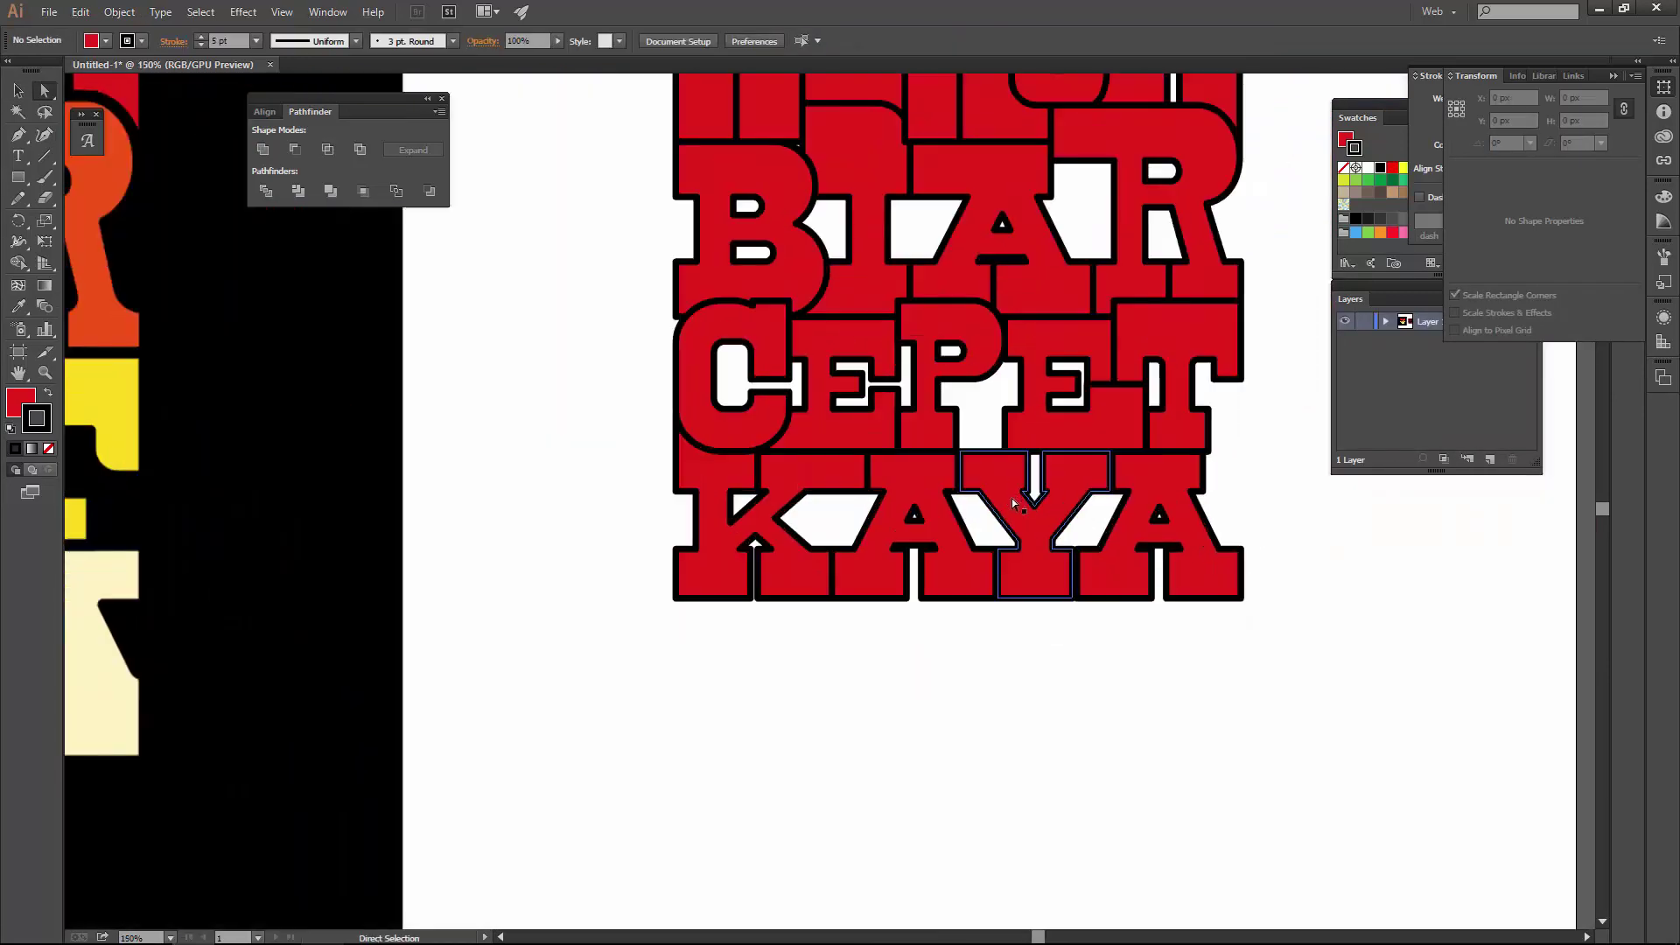
scroll(611, 543, up, 5)
scroll(611, 543, up, 2)
- Nudge the stretched stem's bottom anchor slightly left to align with neighbouring letters
drag(556, 697, 530, 697)
scroll(613, 679, down, 3)
scroll(638, 600, down, 1)
scroll(640, 605, down, 2)
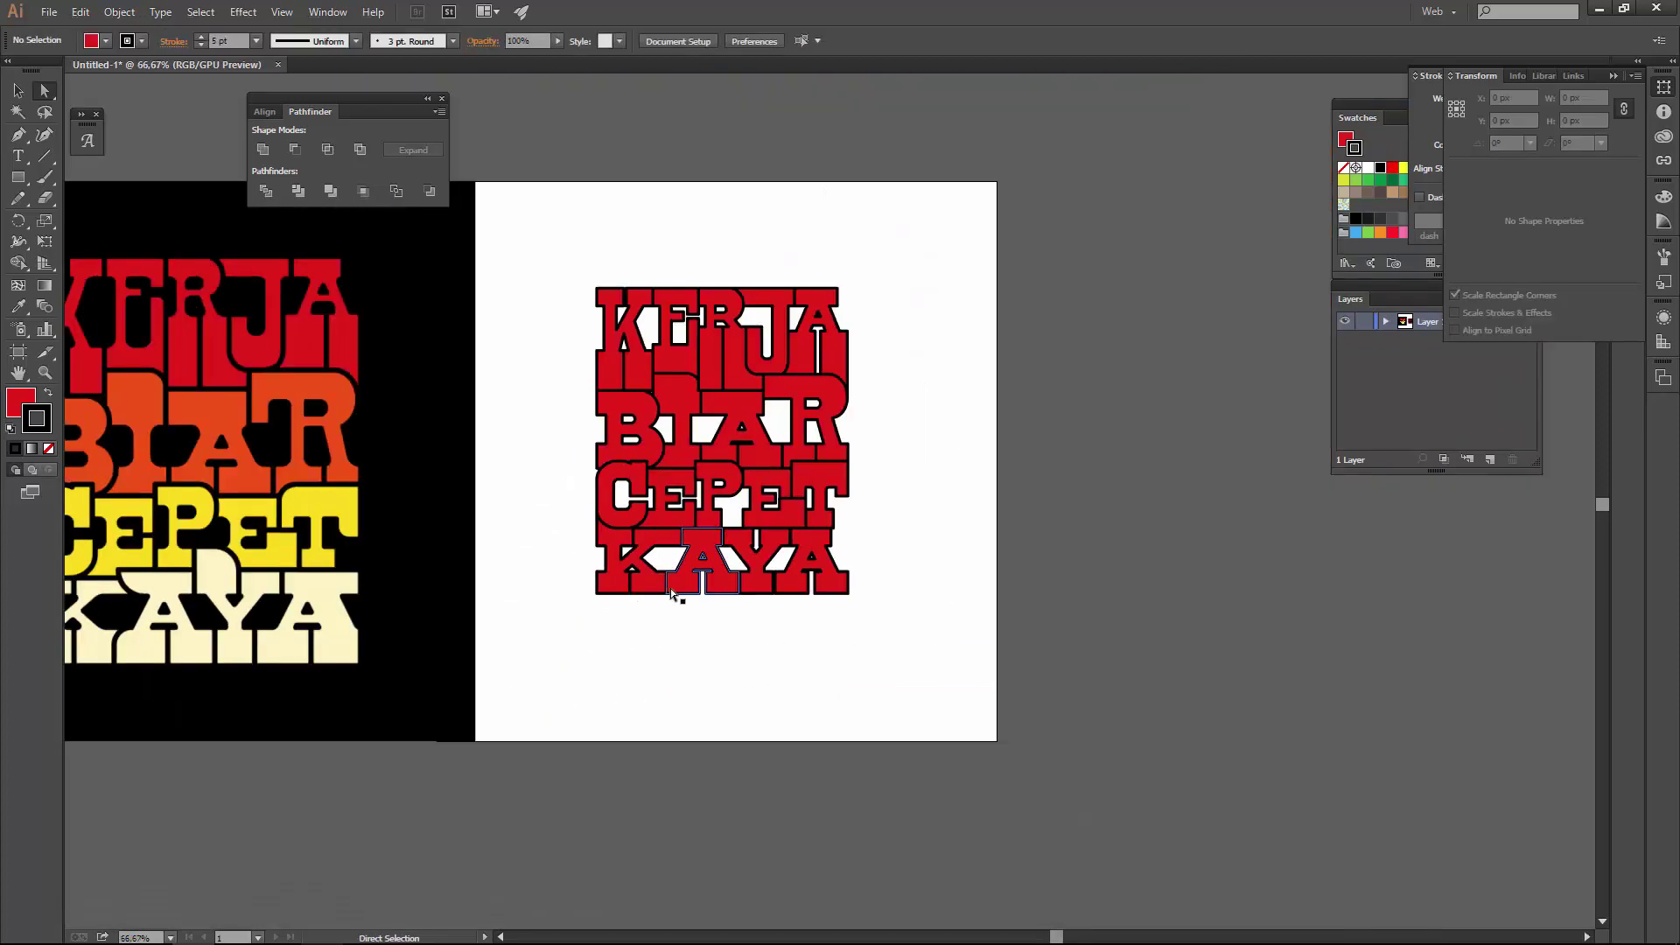
scroll(672, 595, up, 1)
scroll(672, 595, up, 2)
scroll(621, 647, up, 4)
- Undo the stem edge shifts and switch to Outline view
click(612, 662)
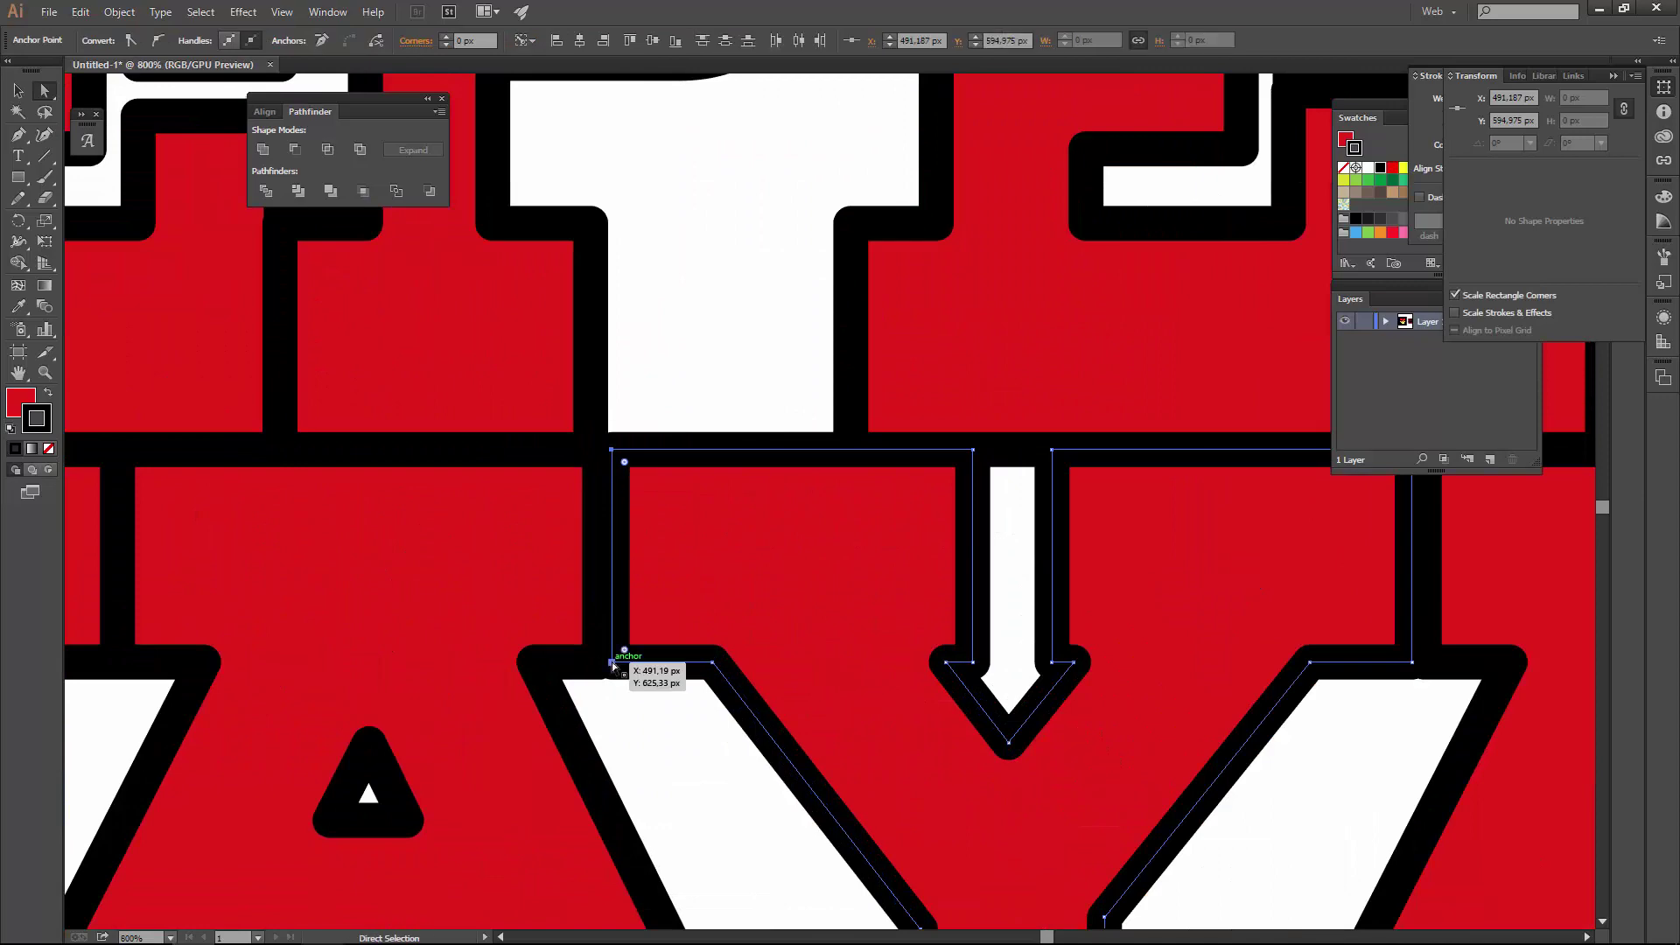
key(ctrl+z)
key(ctrl+t)
key(ctrl+y)
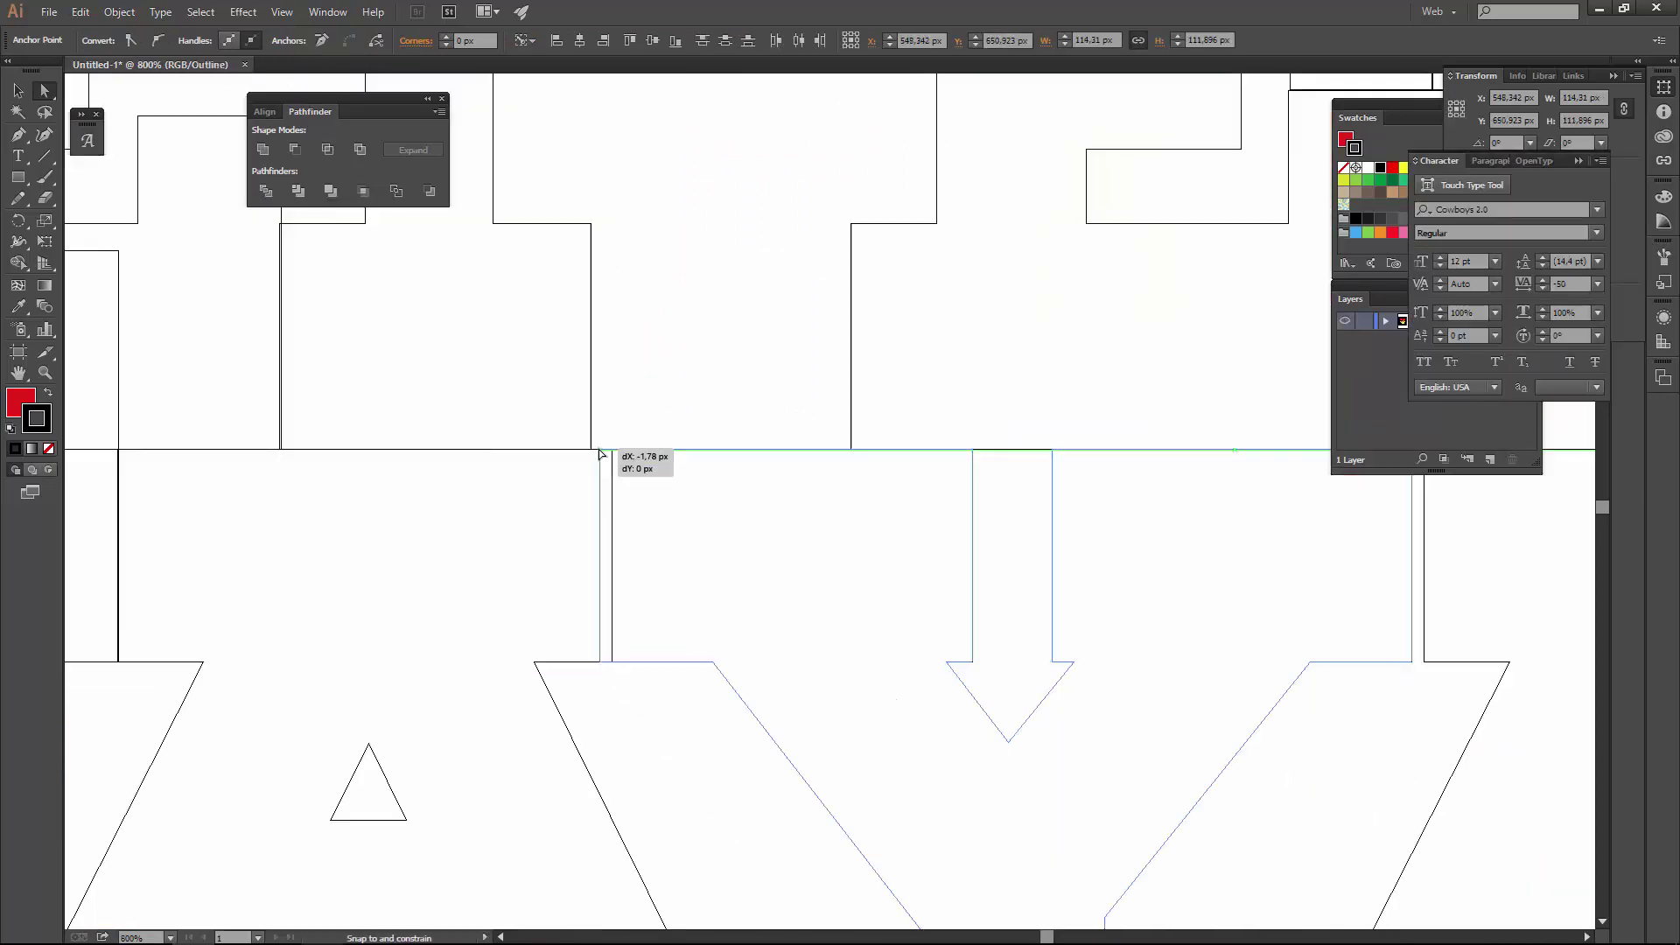
key(ctrl+y)
key(ctrl+y)
drag(591, 223, 600, 223)
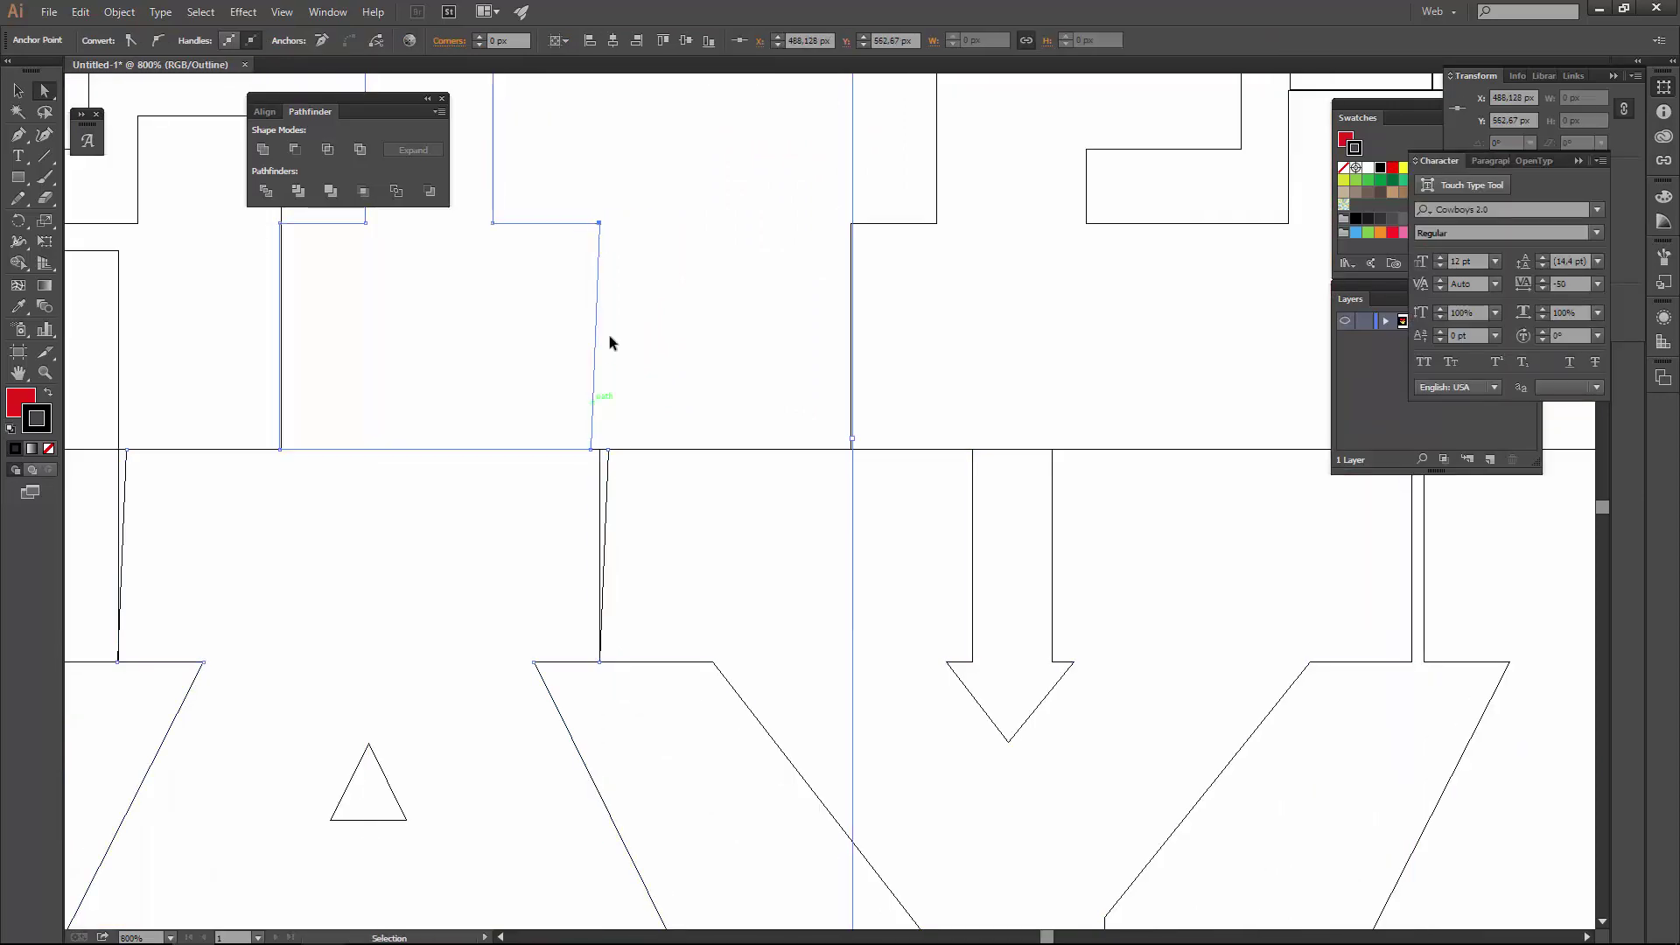
key(ctrl+z)
key(ctrl+y)
- Stretch the piece above KAYA's Y upward into the CEPET row
key(a)
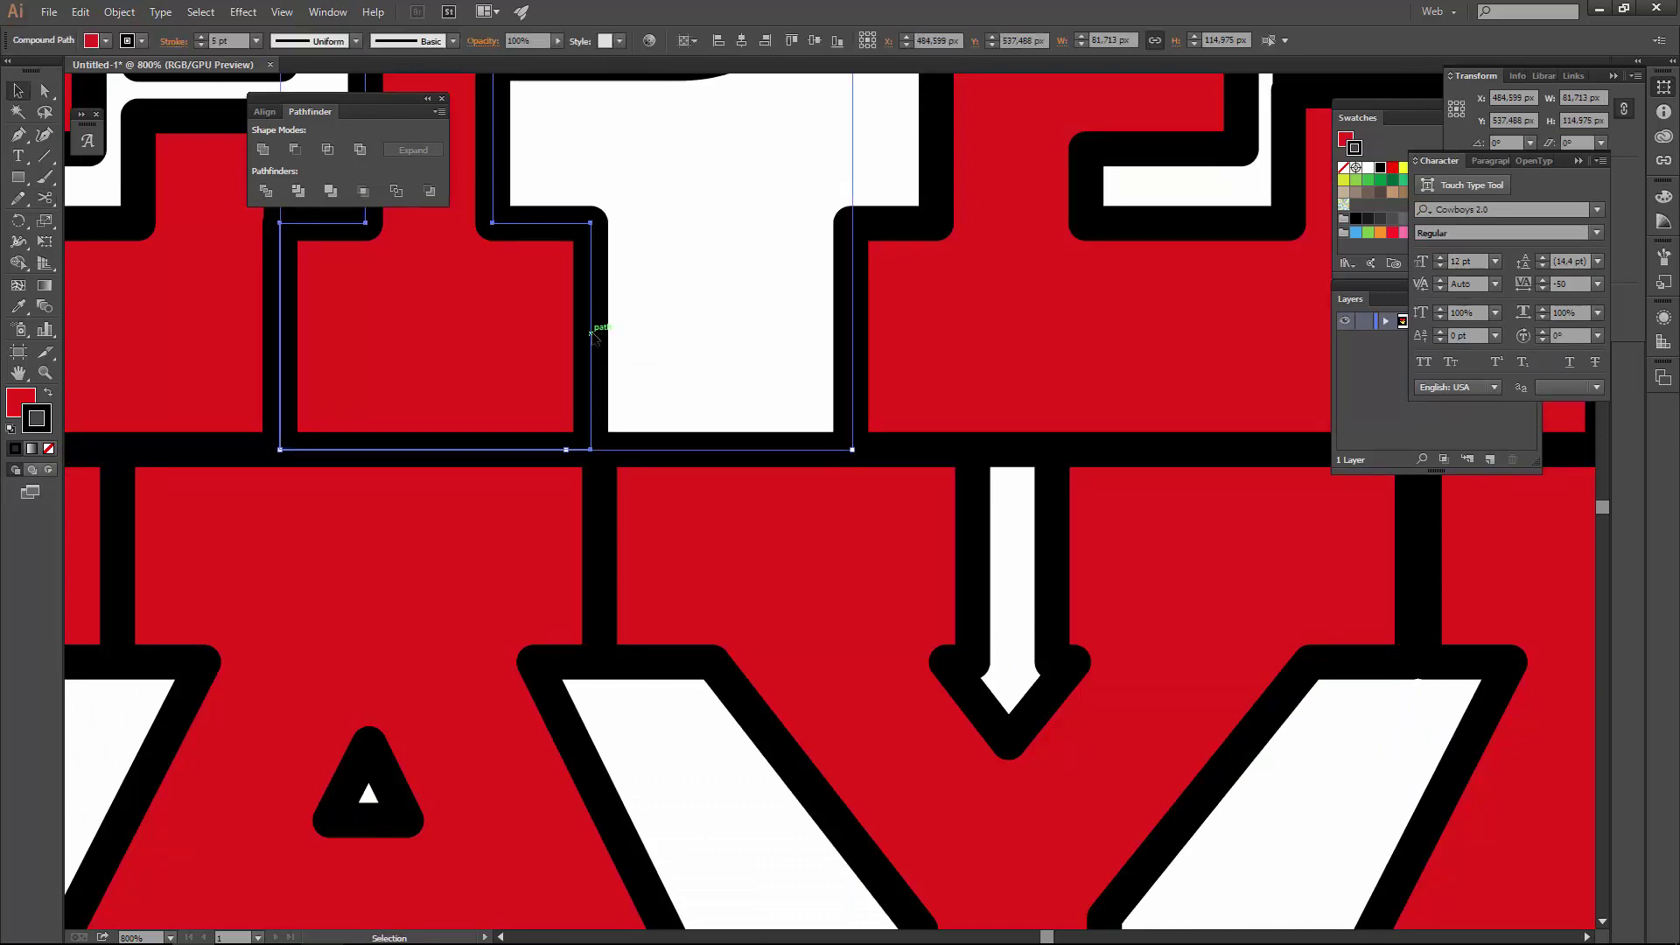
double_click(601, 468)
key(Escape)
scroll(696, 406, down, 5)
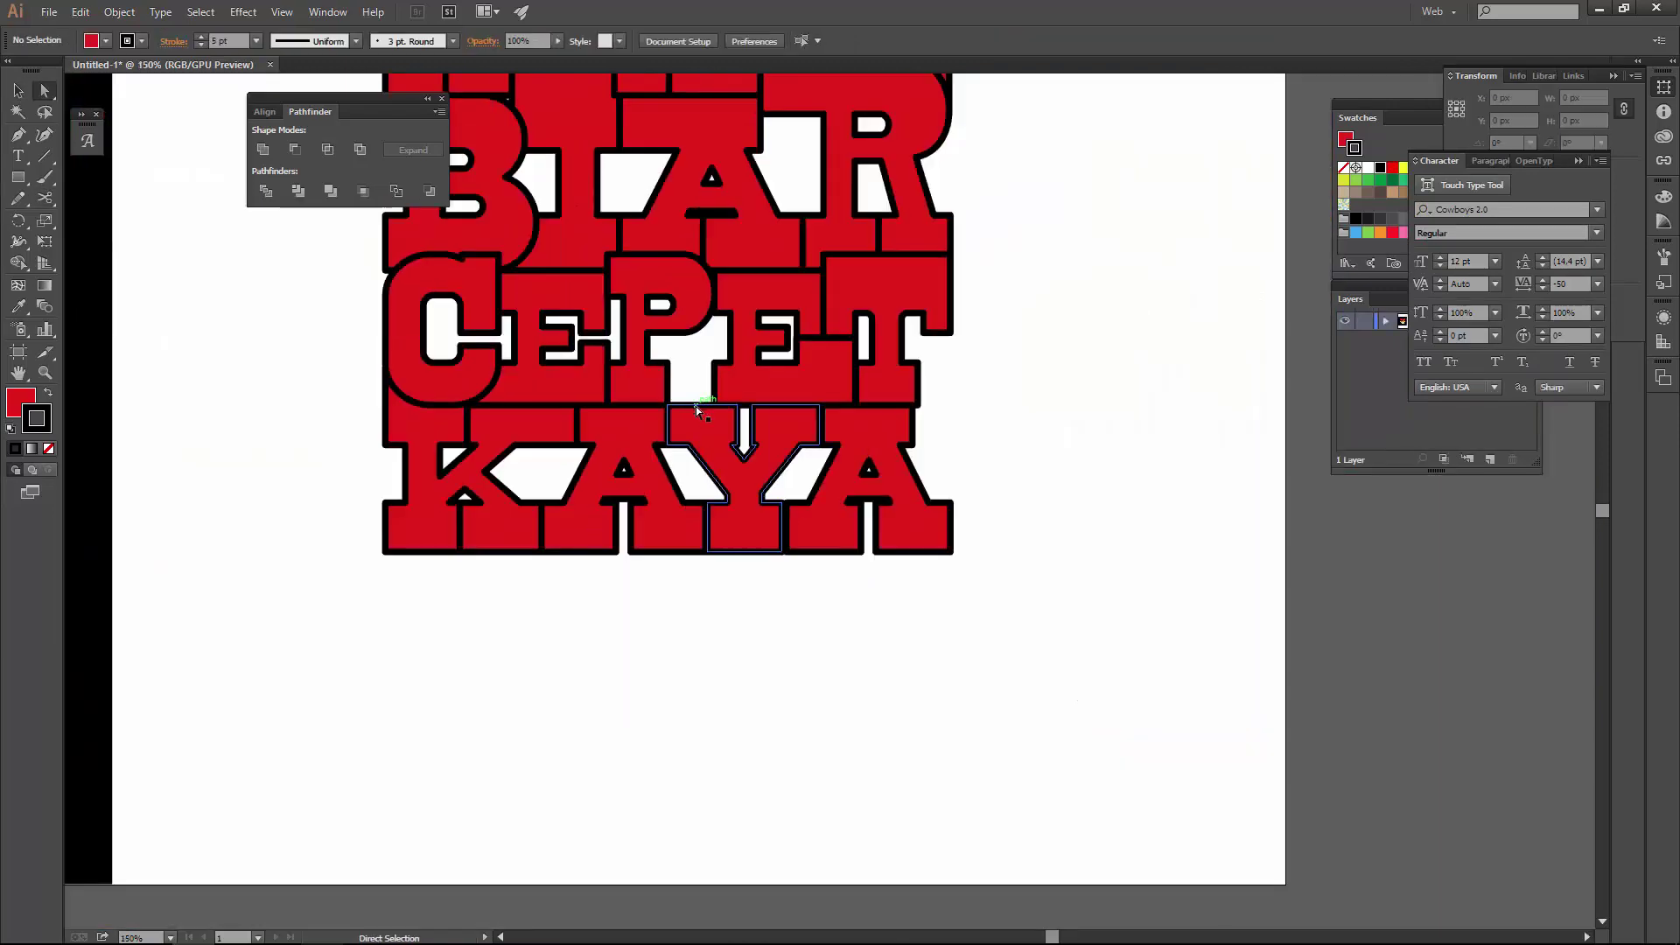
scroll(695, 406, down, 3)
scroll(695, 406, up, 3)
click(663, 407)
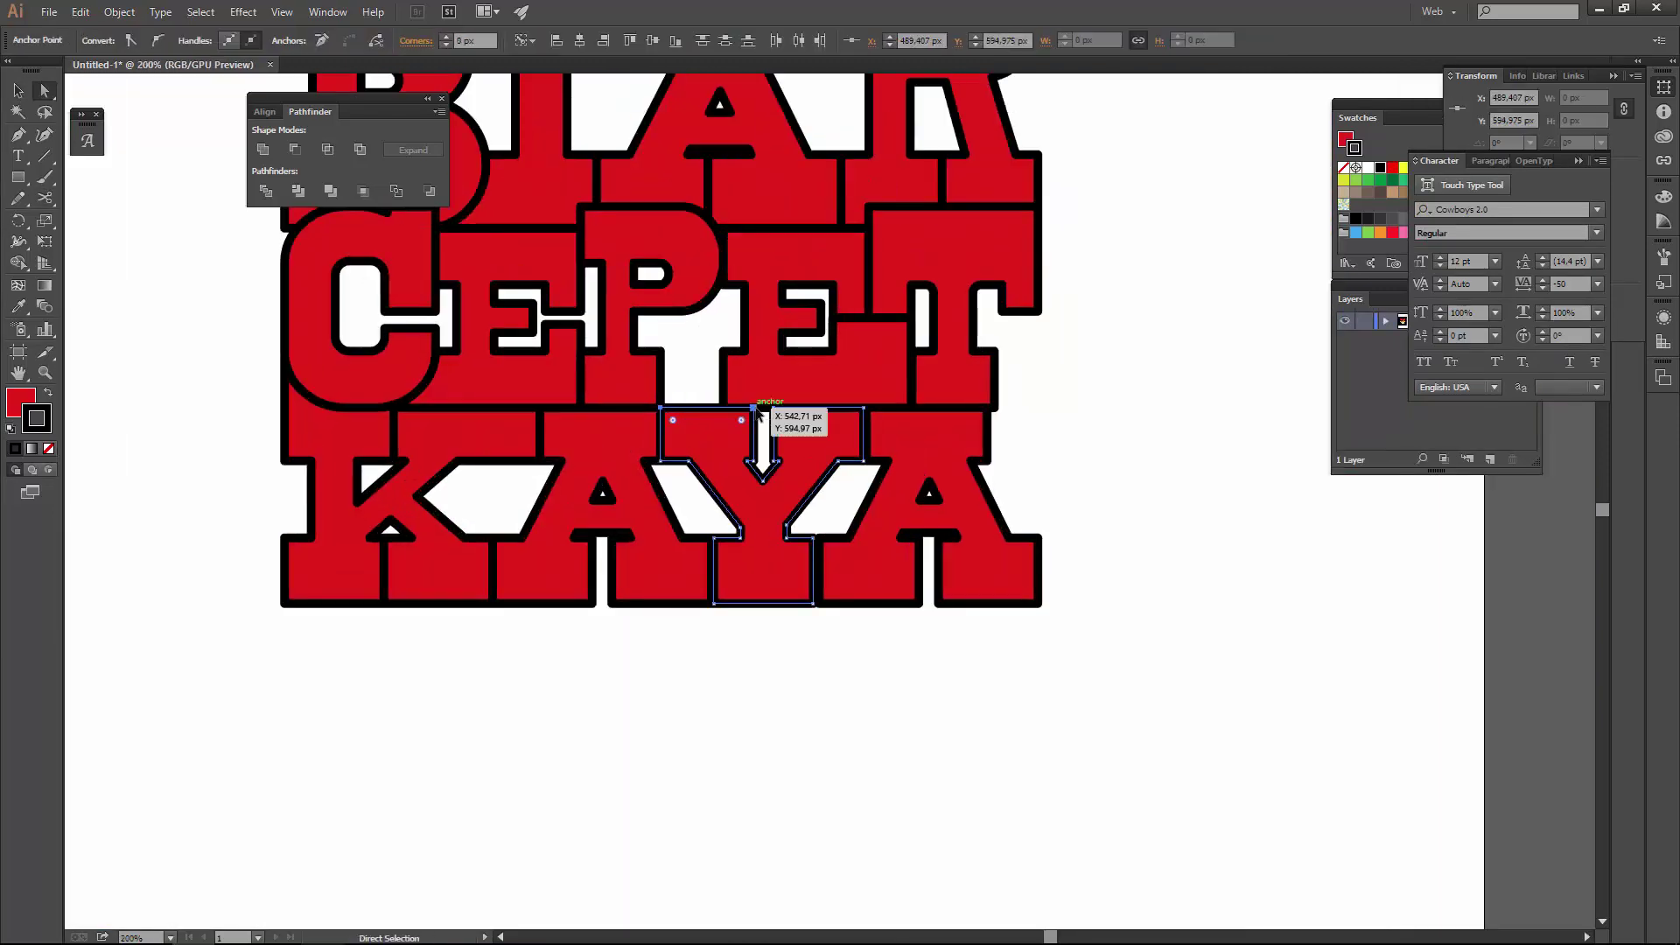
drag(751, 407, 752, 352)
scroll(752, 351, up, 5)
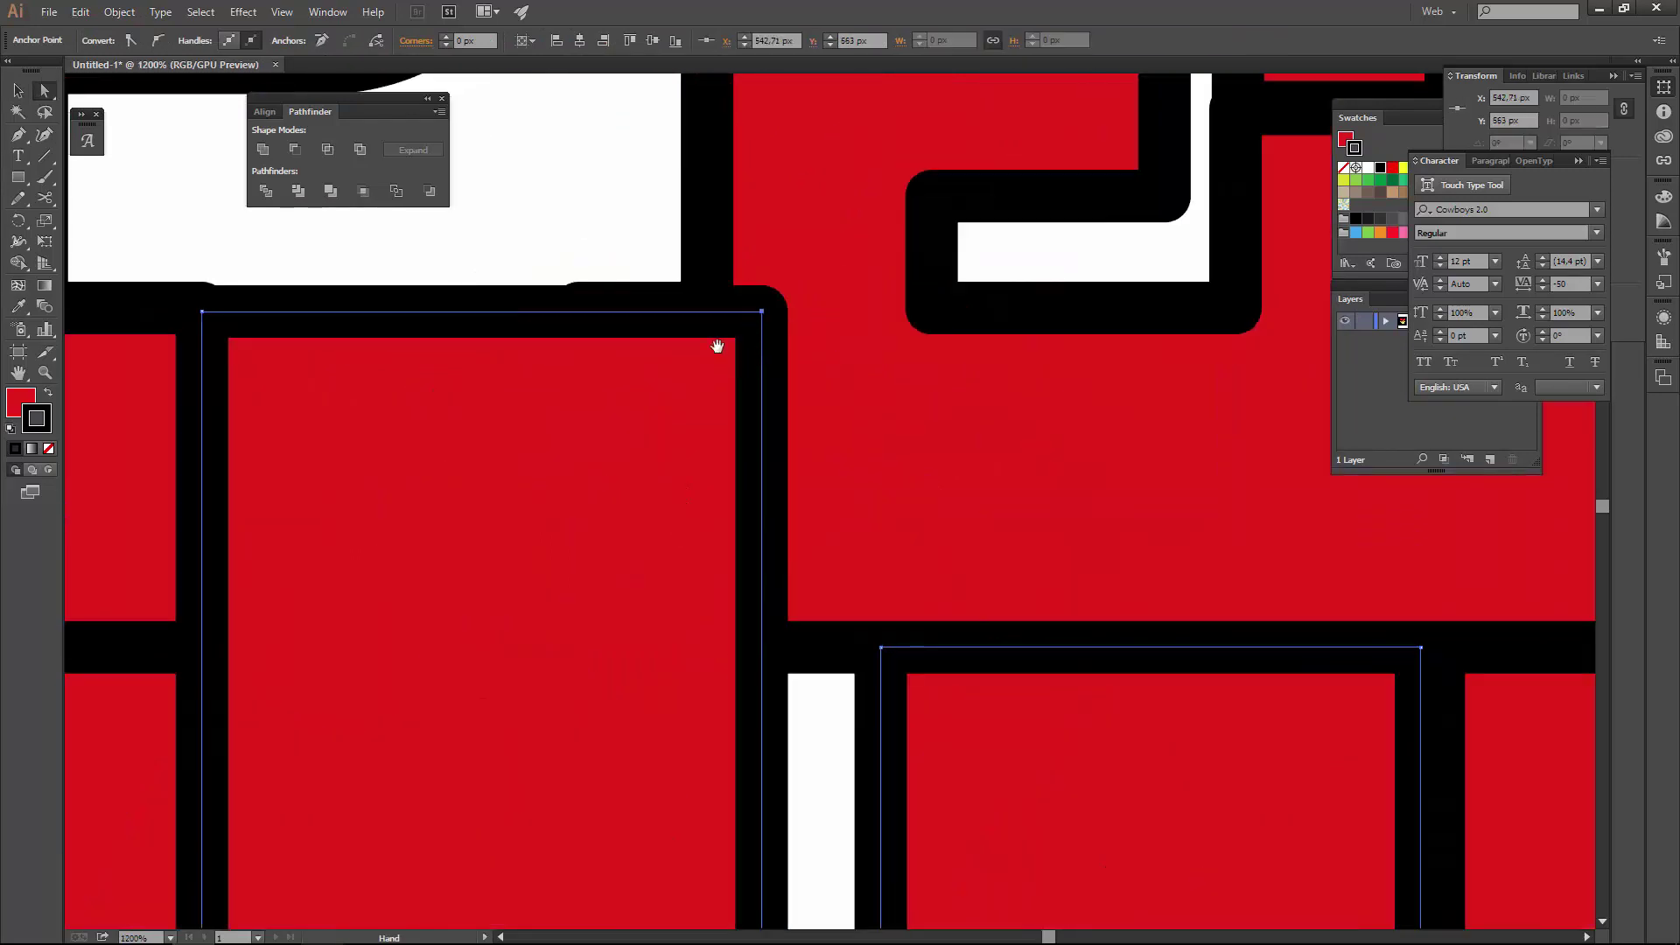
drag(373, 347, 372, 349)
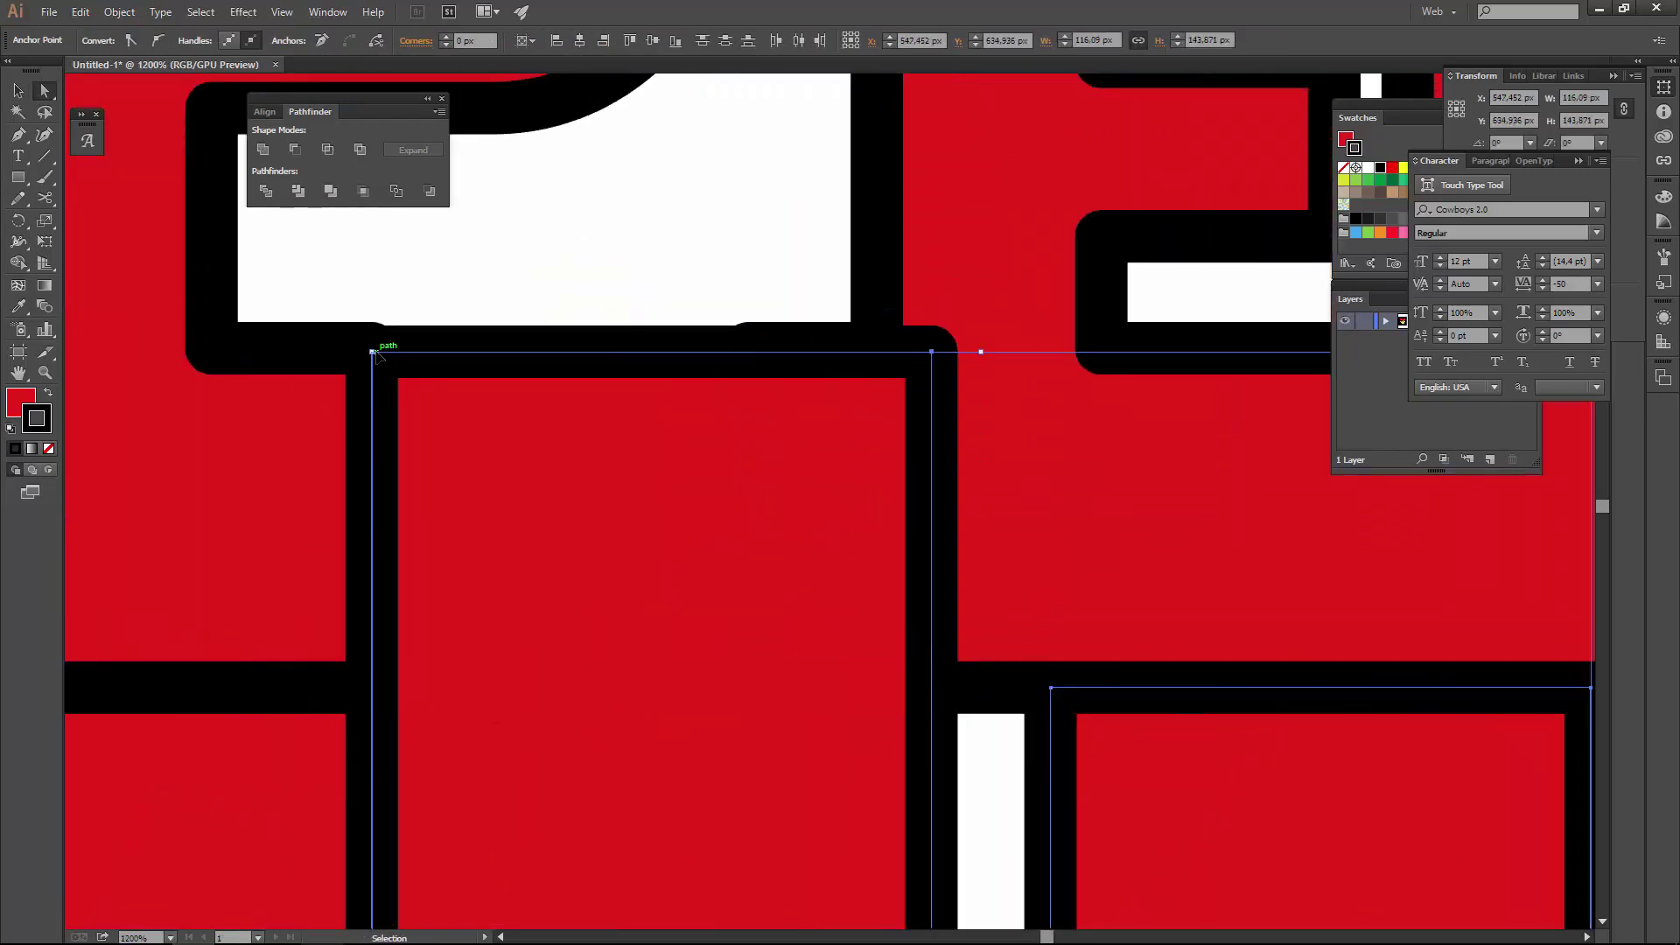
- Round the top corner of the stretched piece with the live corner widget
key(ctrl+y)
scroll(373, 355, up, 4)
scroll(366, 409, down, 4)
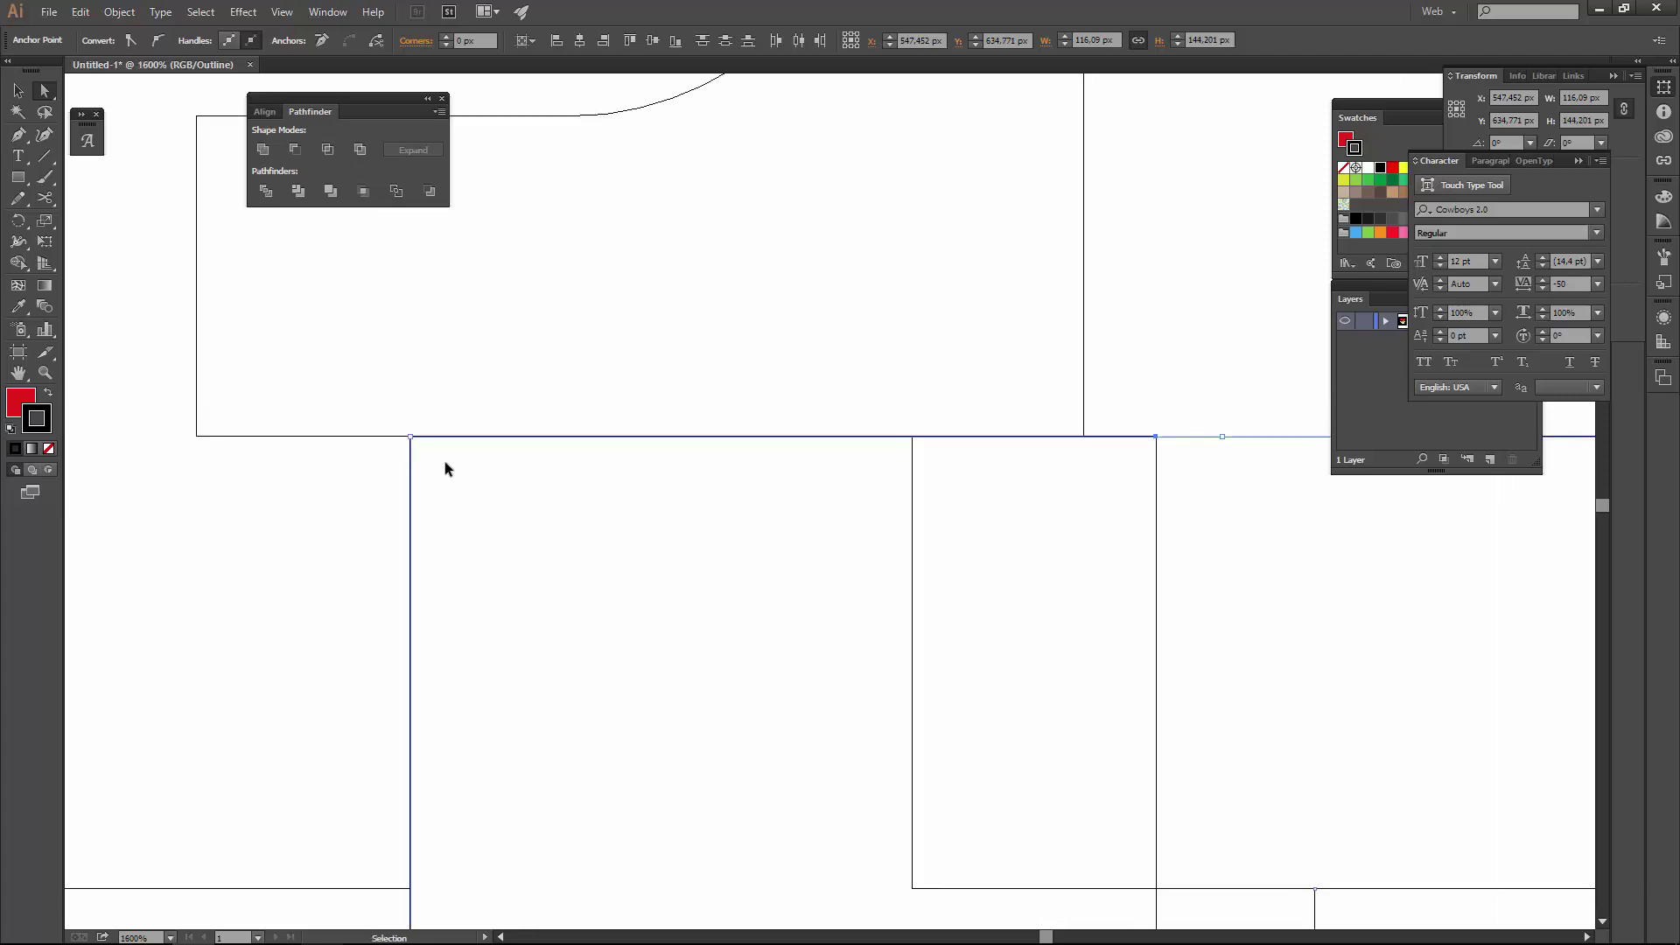
key(ctrl+y)
drag(1142, 455, 828, 791)
scroll(828, 791, down, 4)
scroll(878, 496, down, 1)
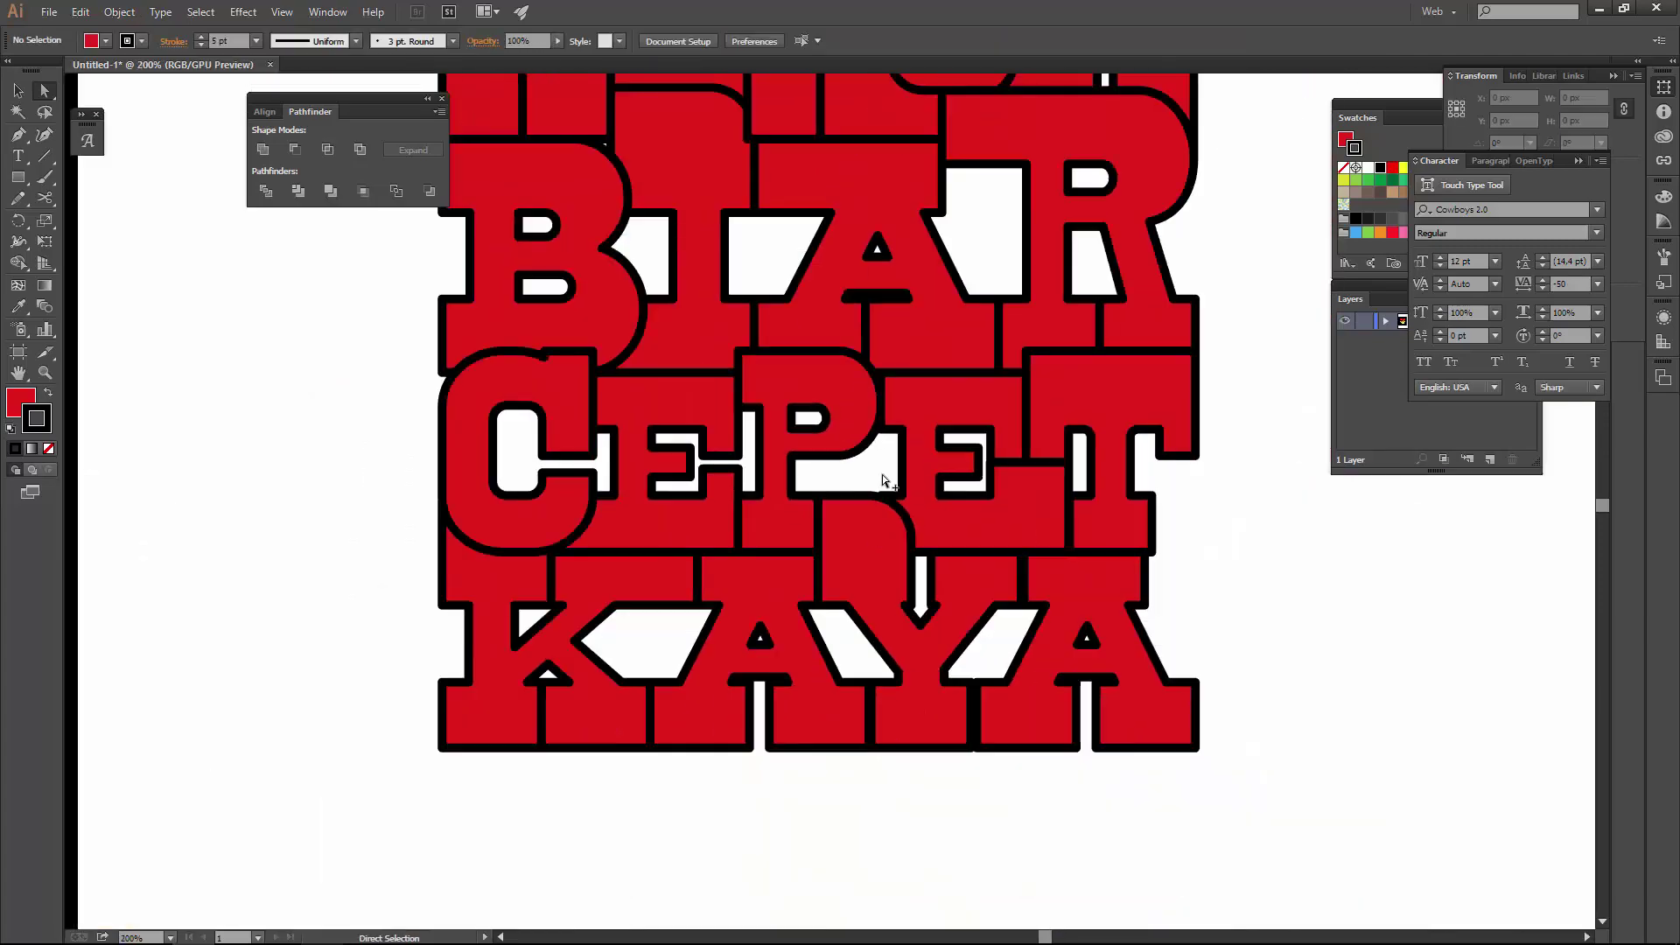
- Widen KAYA's A piece by dragging one of its anchors right
click(882, 475)
click(1293, 581)
scroll(1293, 581, down, 1)
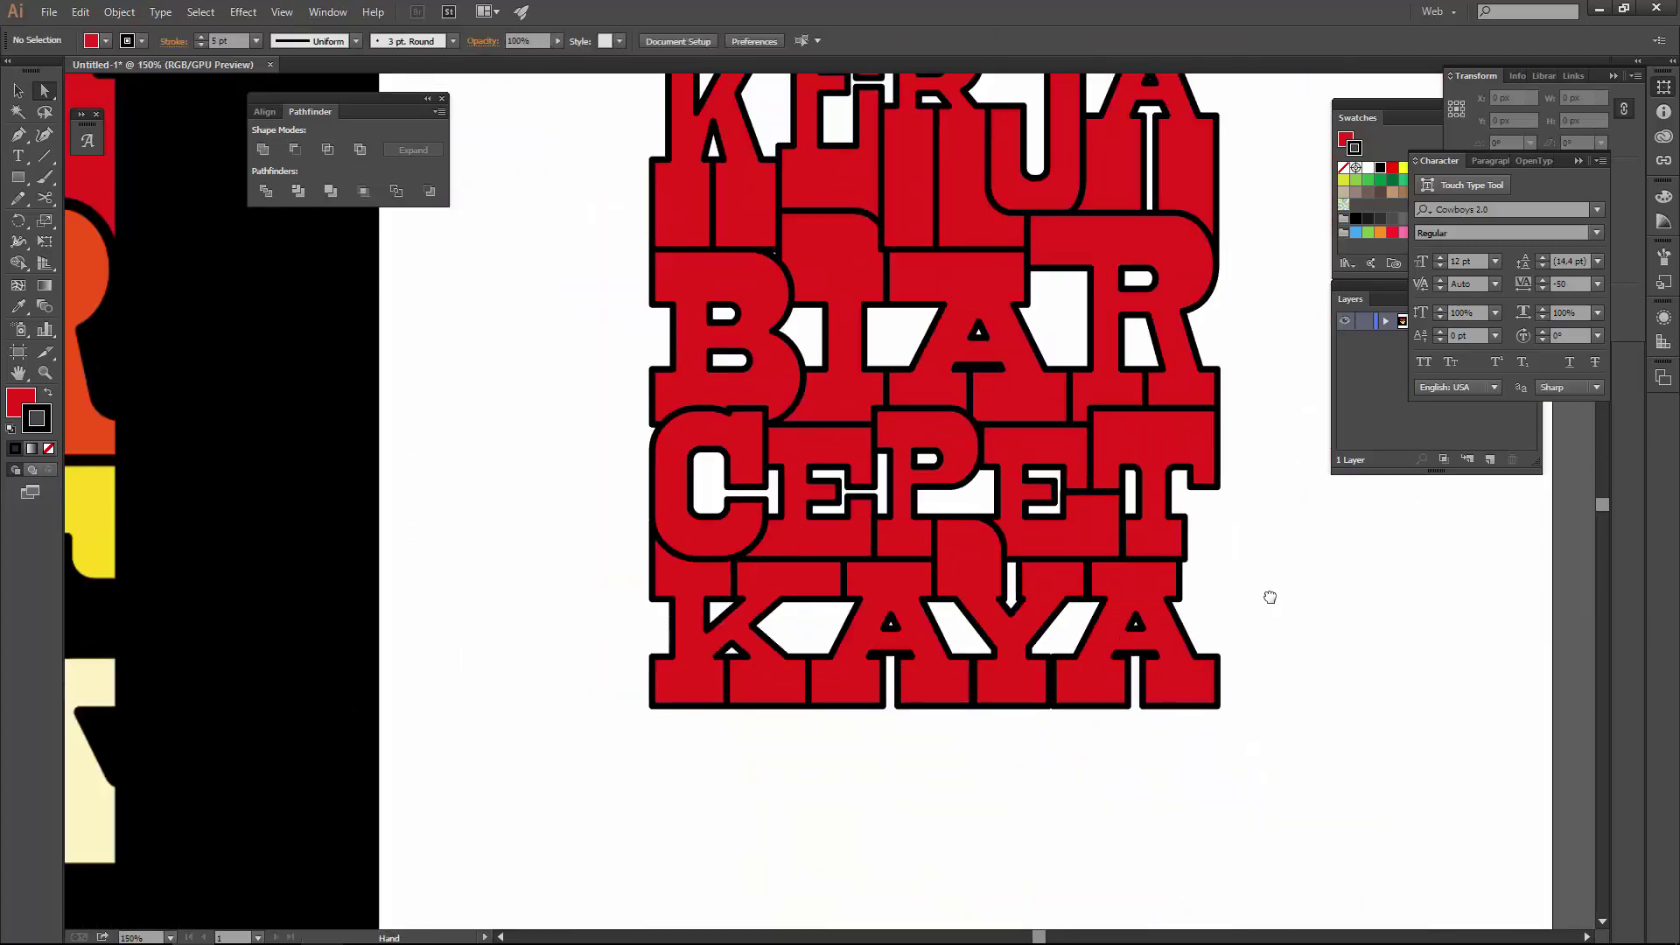
scroll(1281, 564, down, 1)
scroll(1274, 553, up, 1)
mouse_move(1188, 476)
mouse_down()
mouse_move(1207, 517)
mouse_move(1223, 480)
mouse_up()
click(1293, 546)
scroll(1293, 546, down, 1)
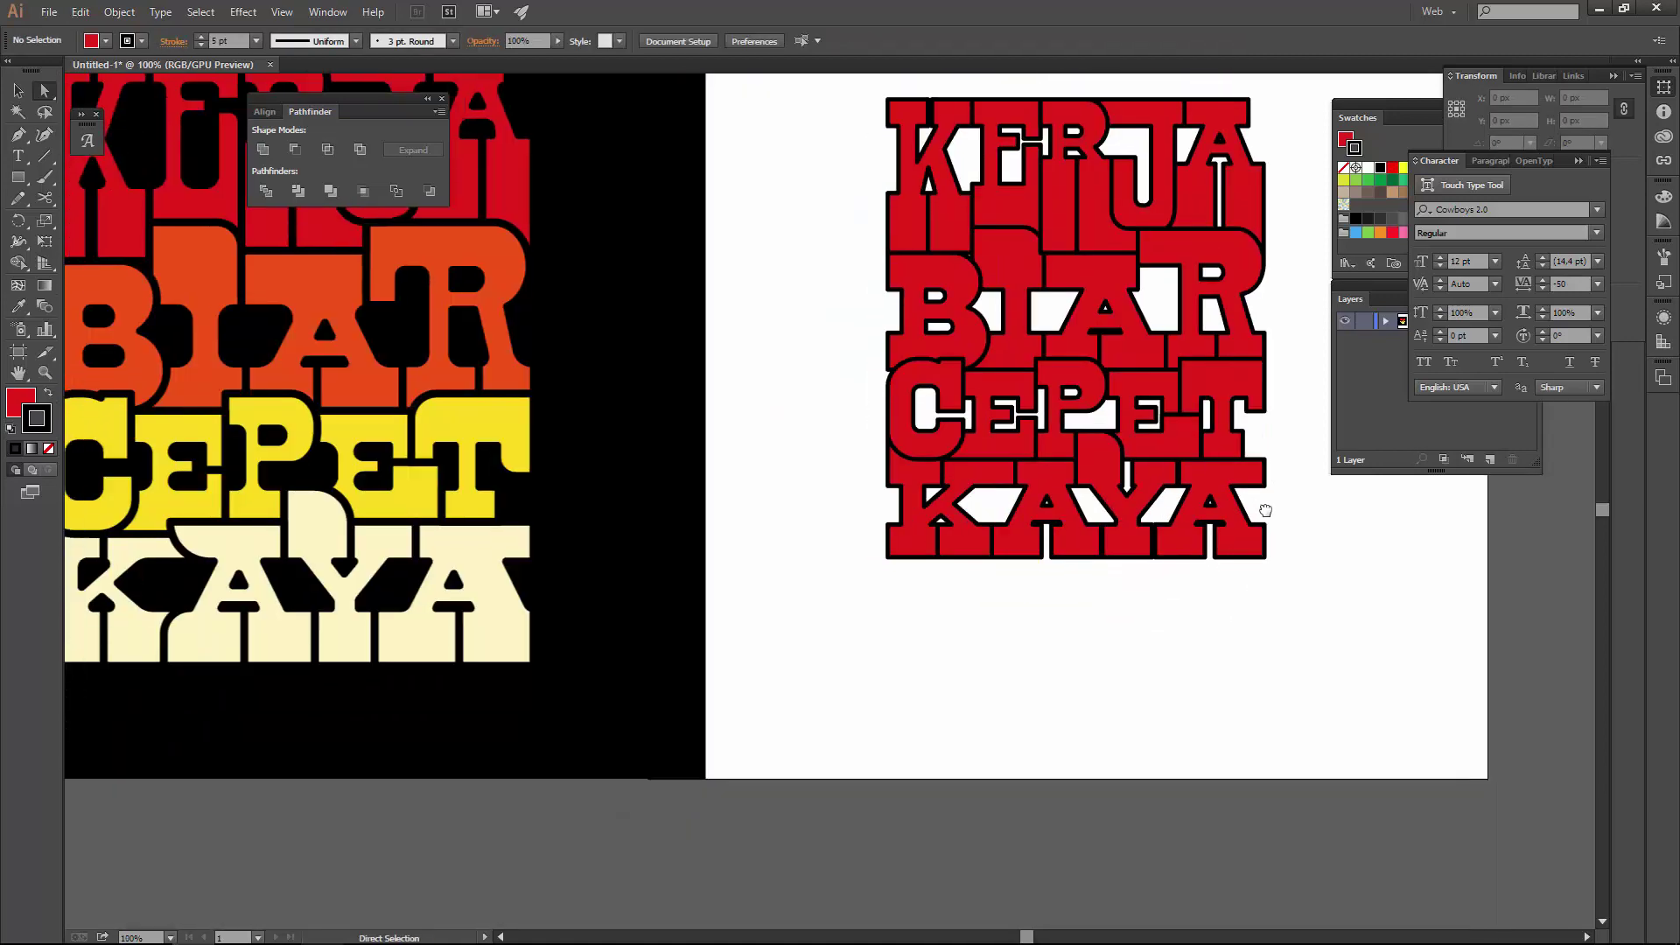
- Lower the bottom edge of KAYA's last letters to the row baseline
drag(1194, 588, 862, 545)
drag(1266, 559, 1268, 569)
click(1155, 524)
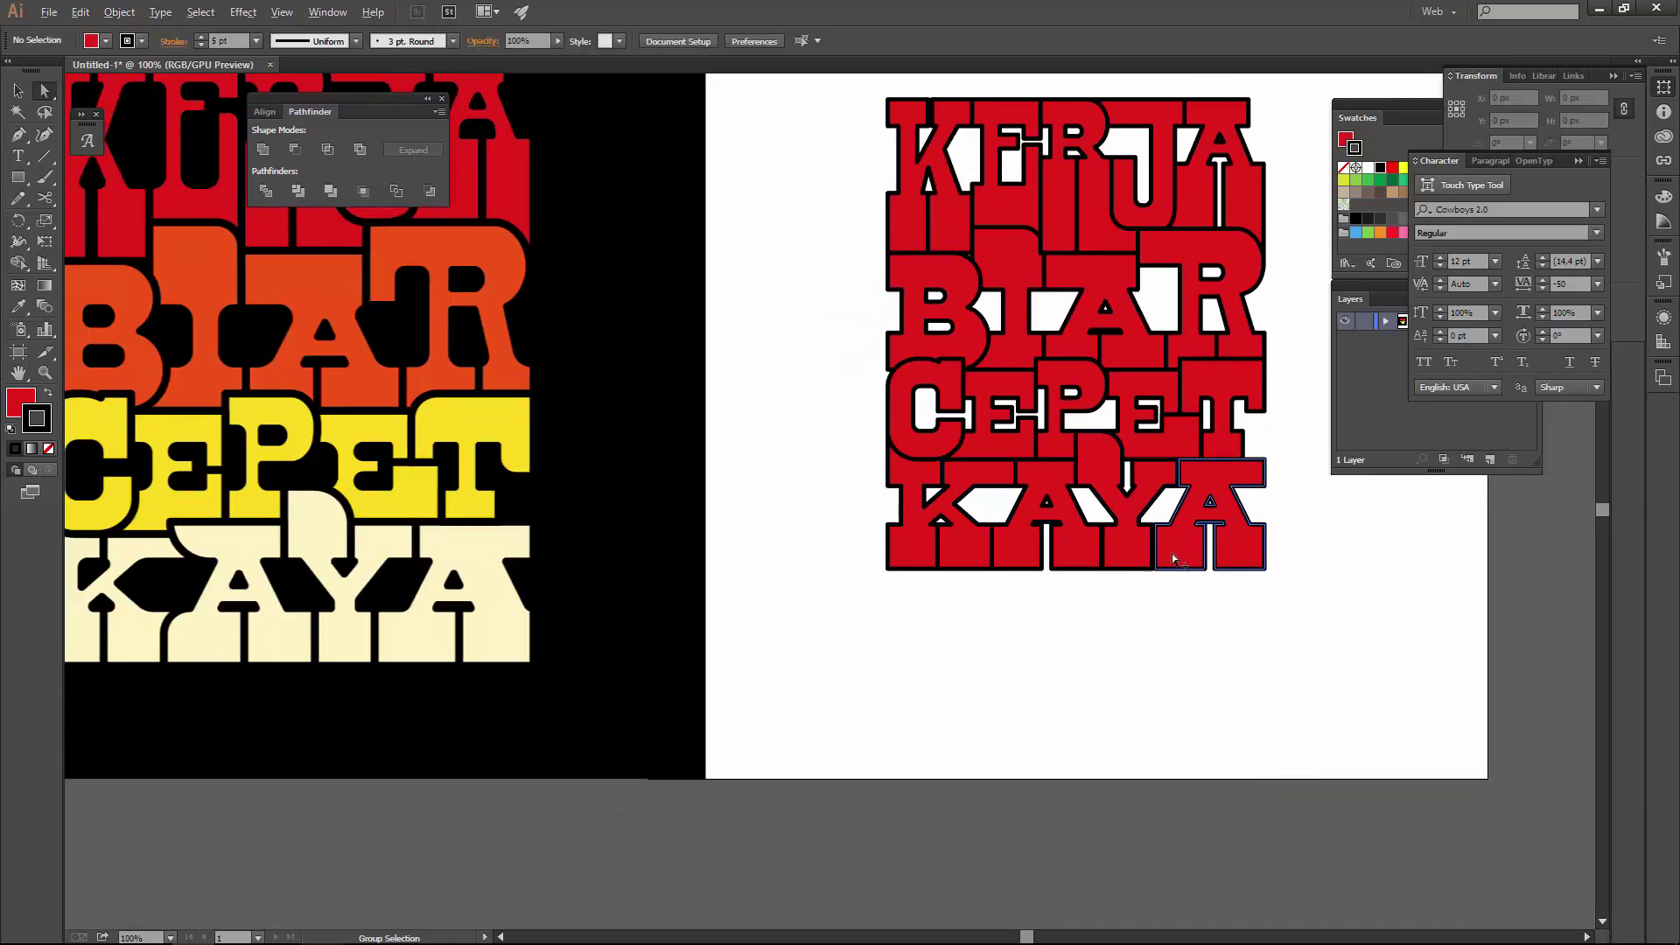
scroll(1161, 541, up, 4)
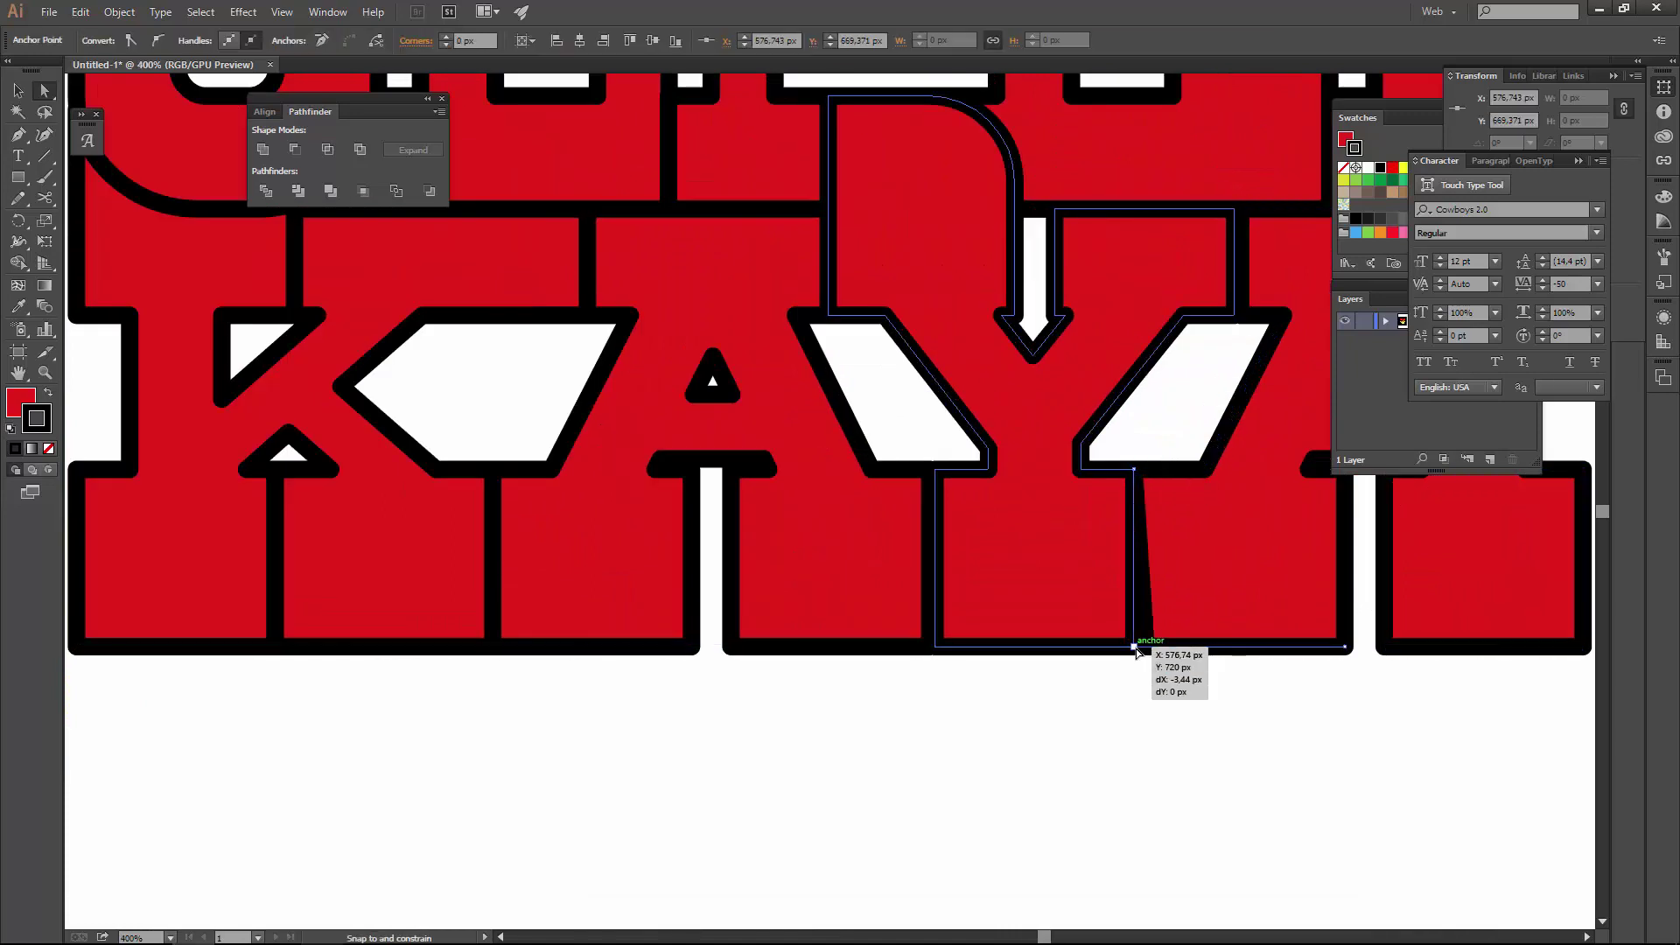
- In Outline view, move the edge anchors of the stem under KAYA's Y
drag(965, 628, 1037, 602)
click(1006, 619)
key(ctrl+y)
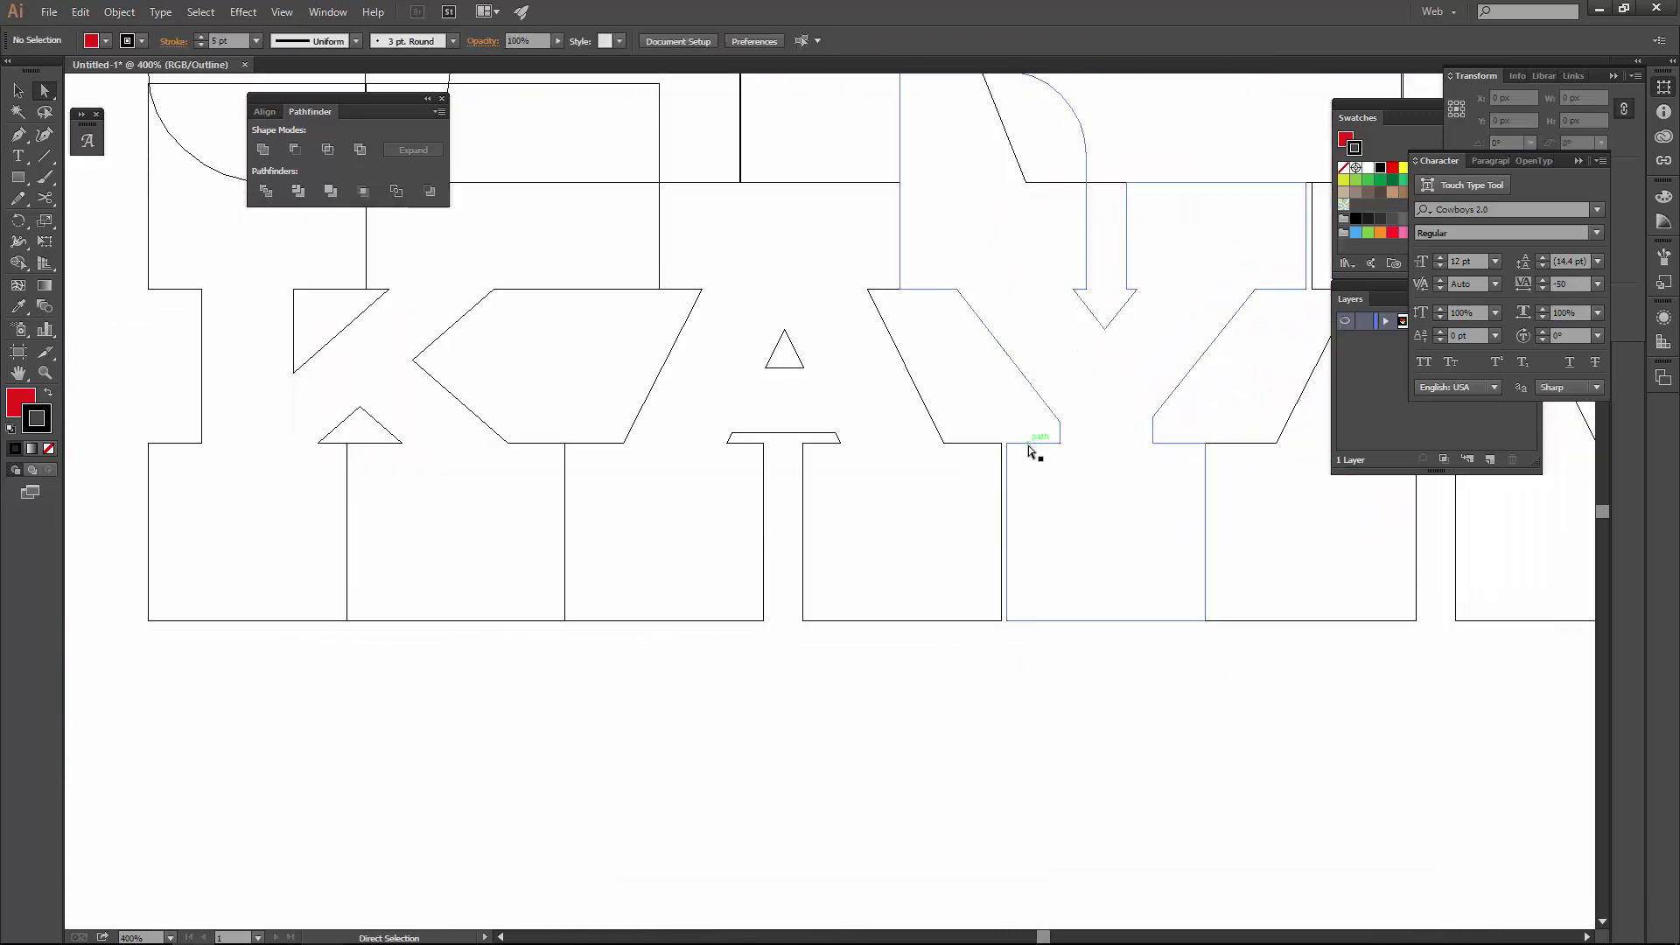
key(ctrl+plus)
shift+click(1016, 800)
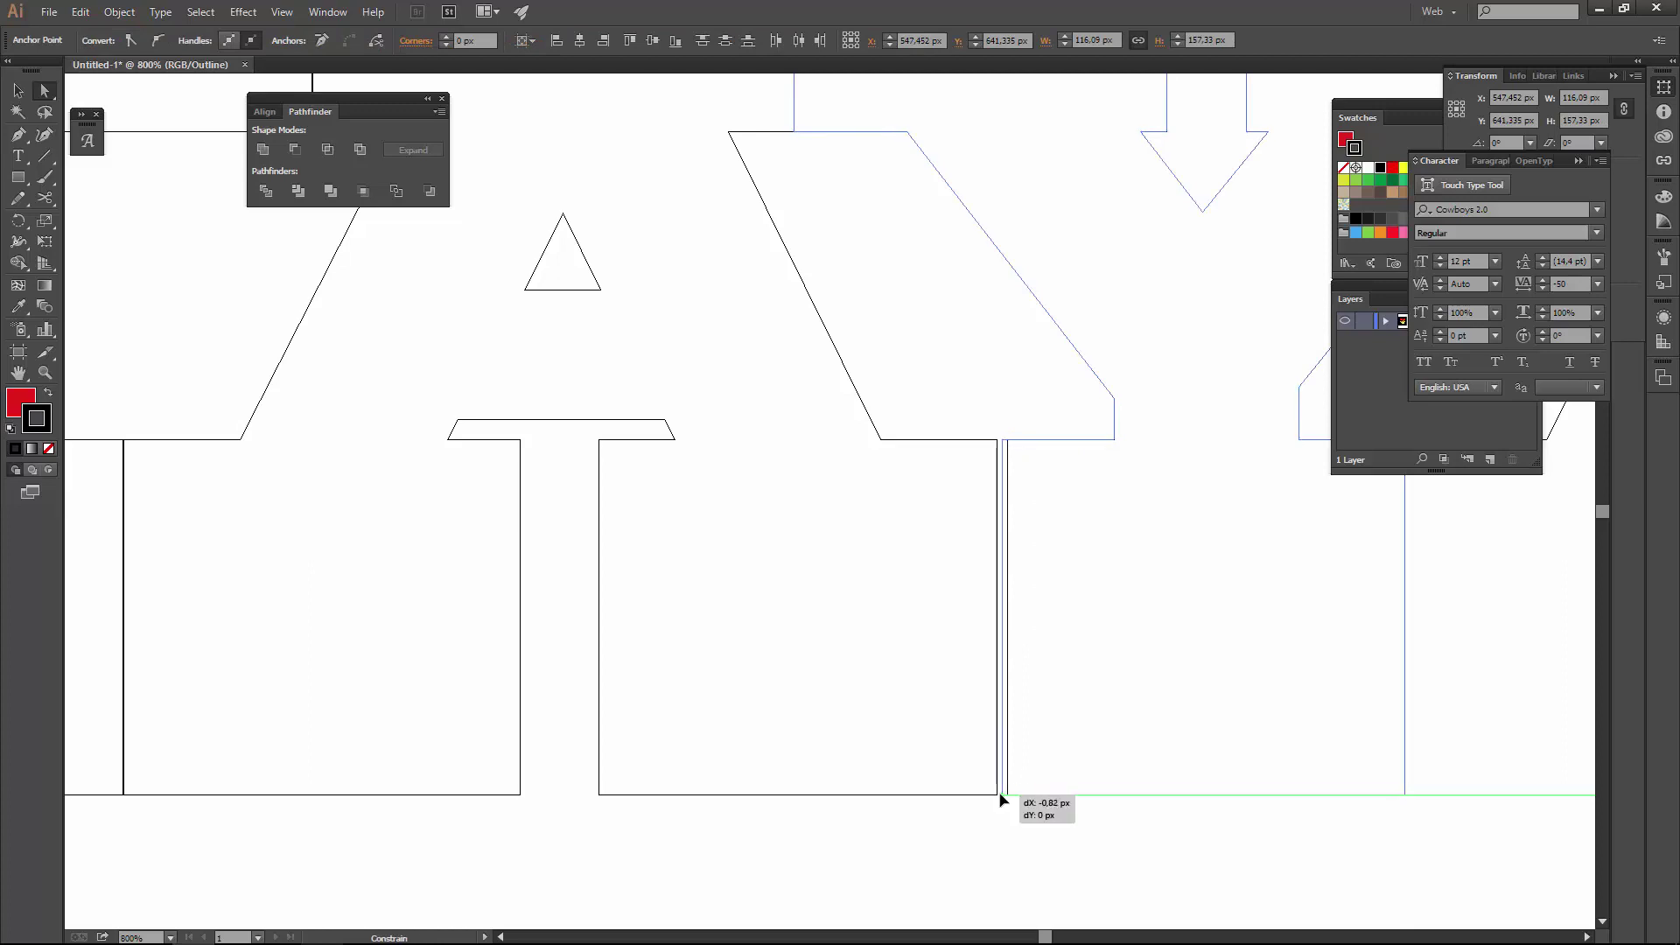
drag(967, 828, 1404, 746)
- Narrow the stem under the A into a thin line, then fit the artwork in view
click(956, 542)
drag(957, 714, 985, 714)
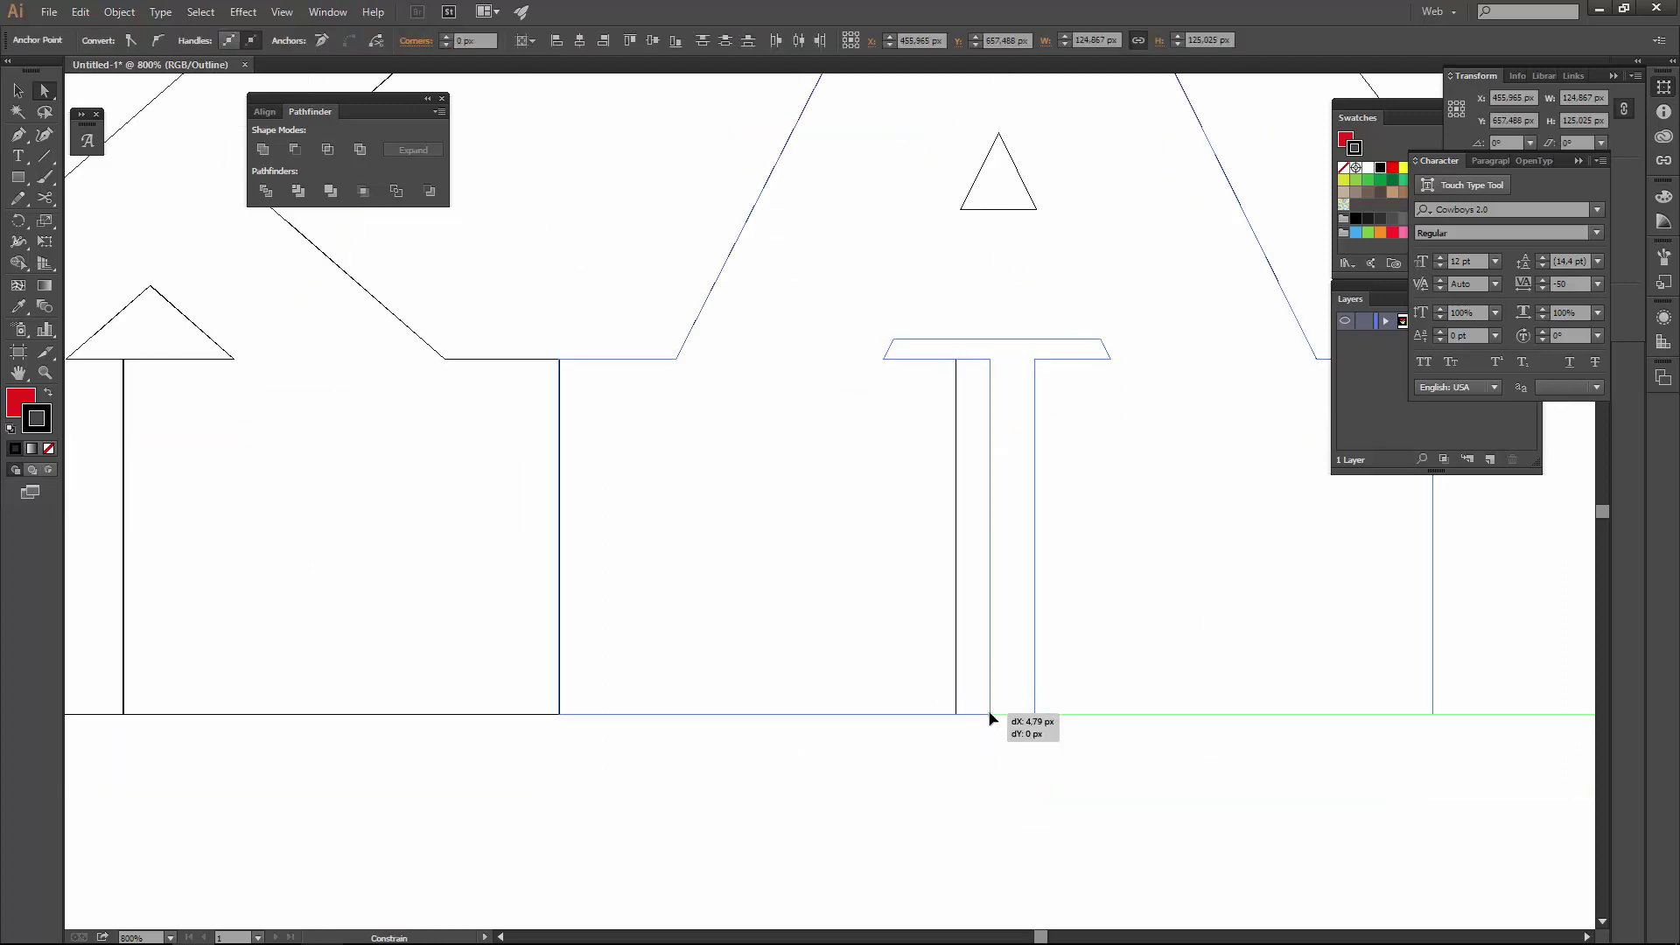
click(1038, 702)
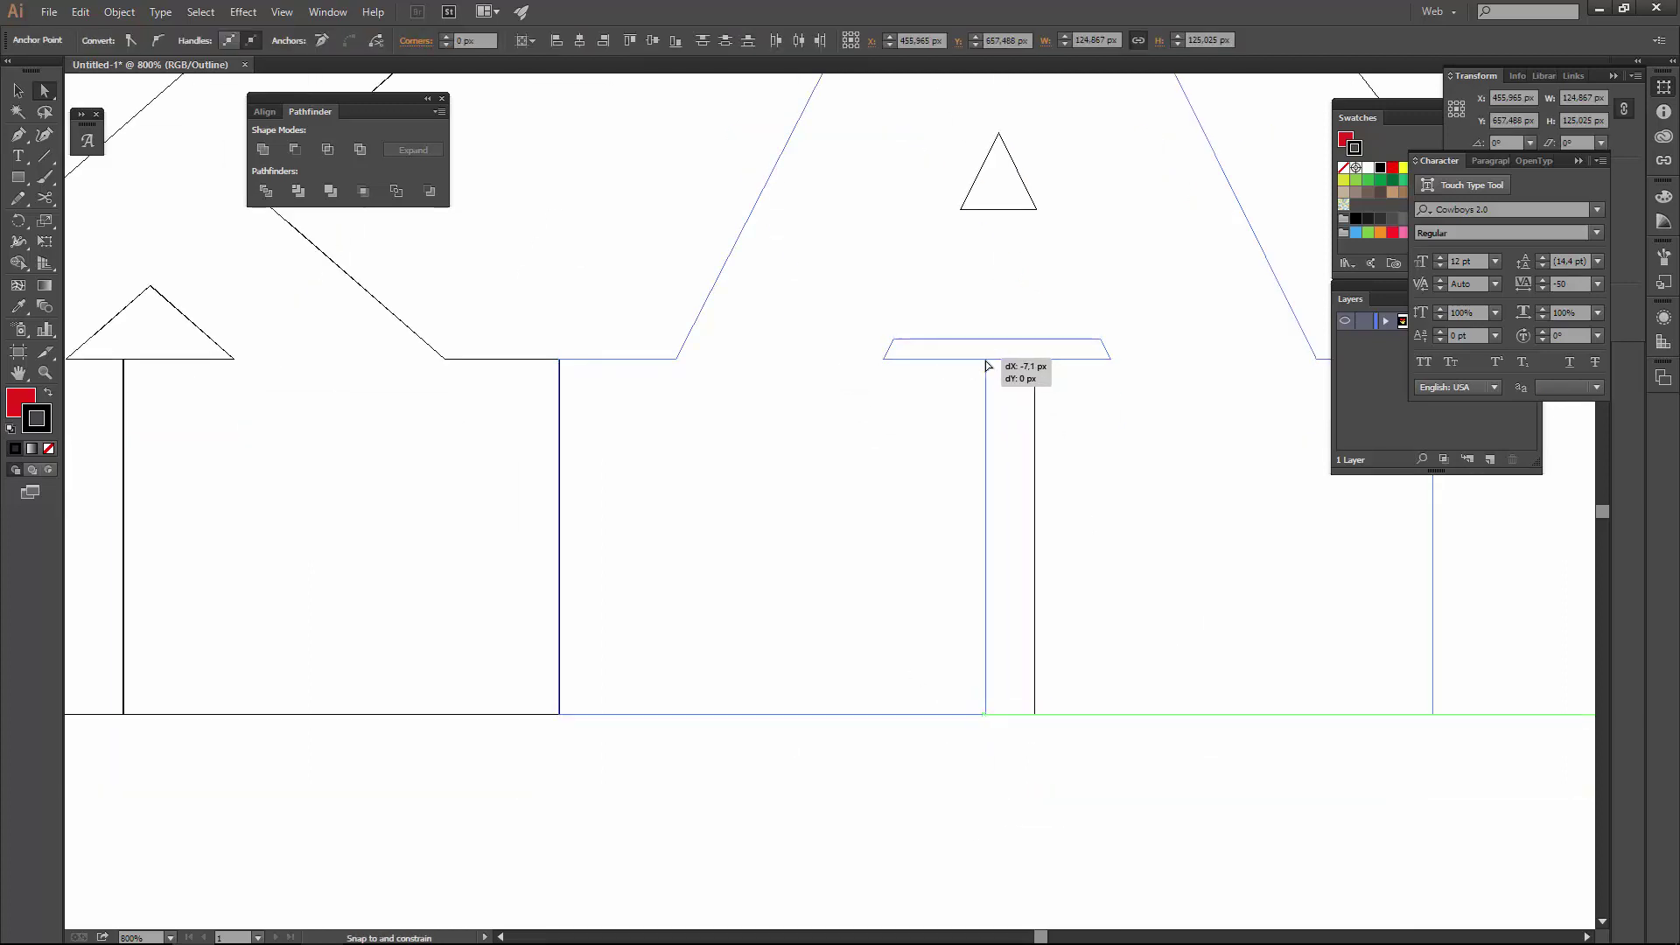
drag(987, 365, 989, 367)
key(ctrl+y)
key(ctrl+1)
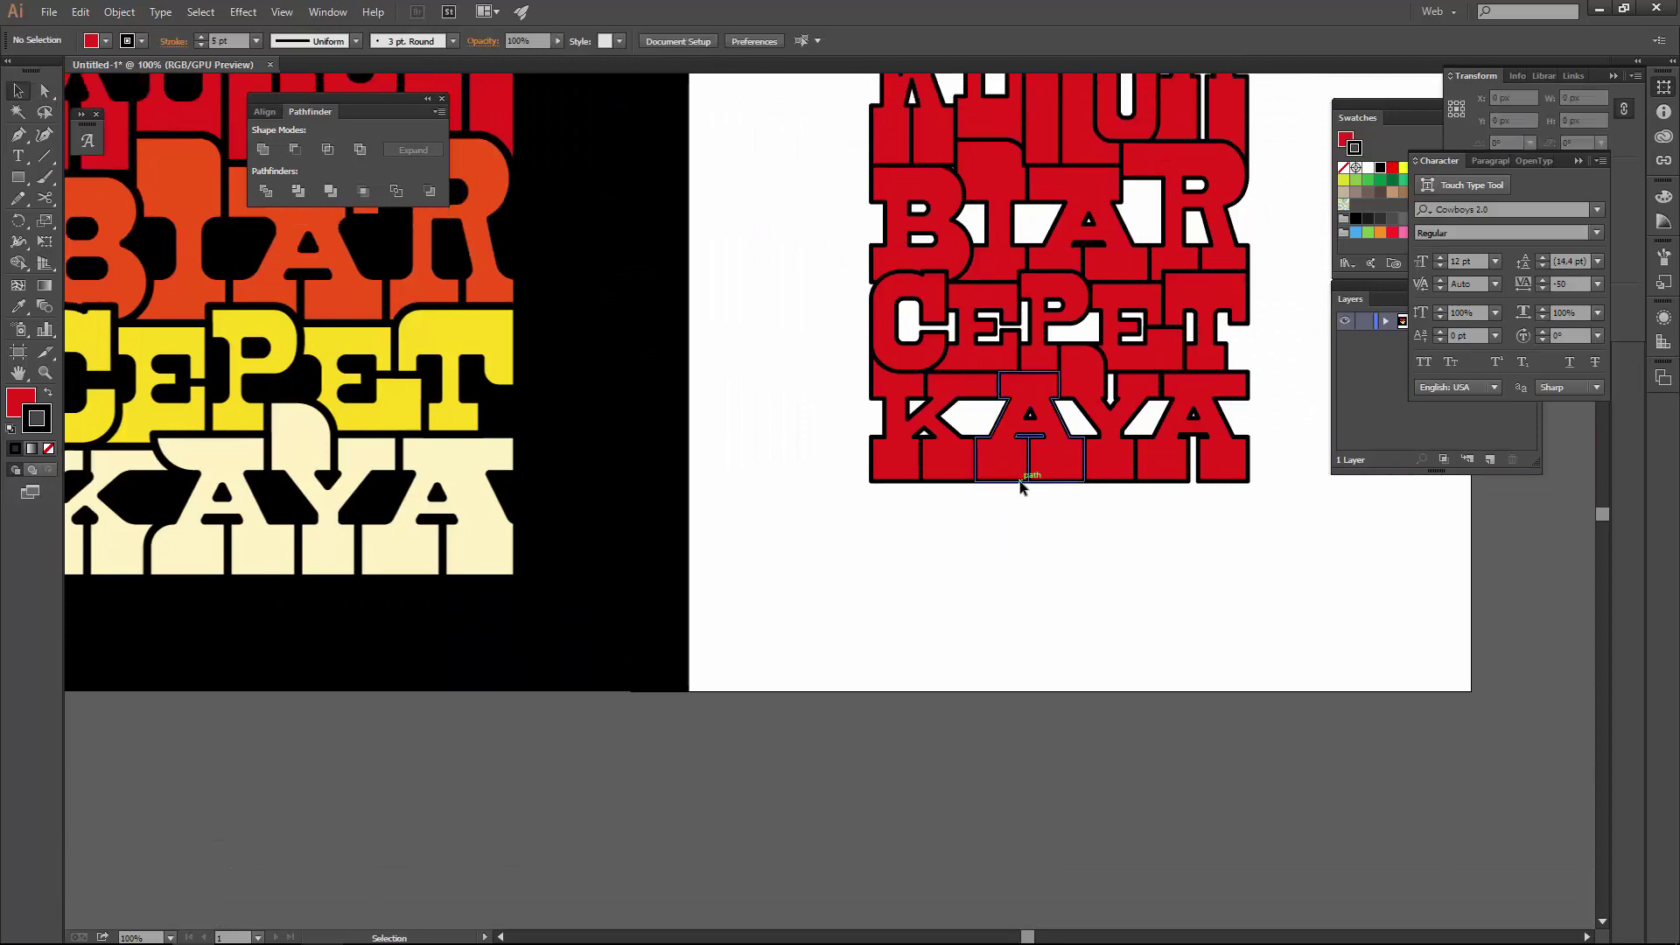
scroll(1021, 486, up, 3)
drag(769, 703, 1177, 96)
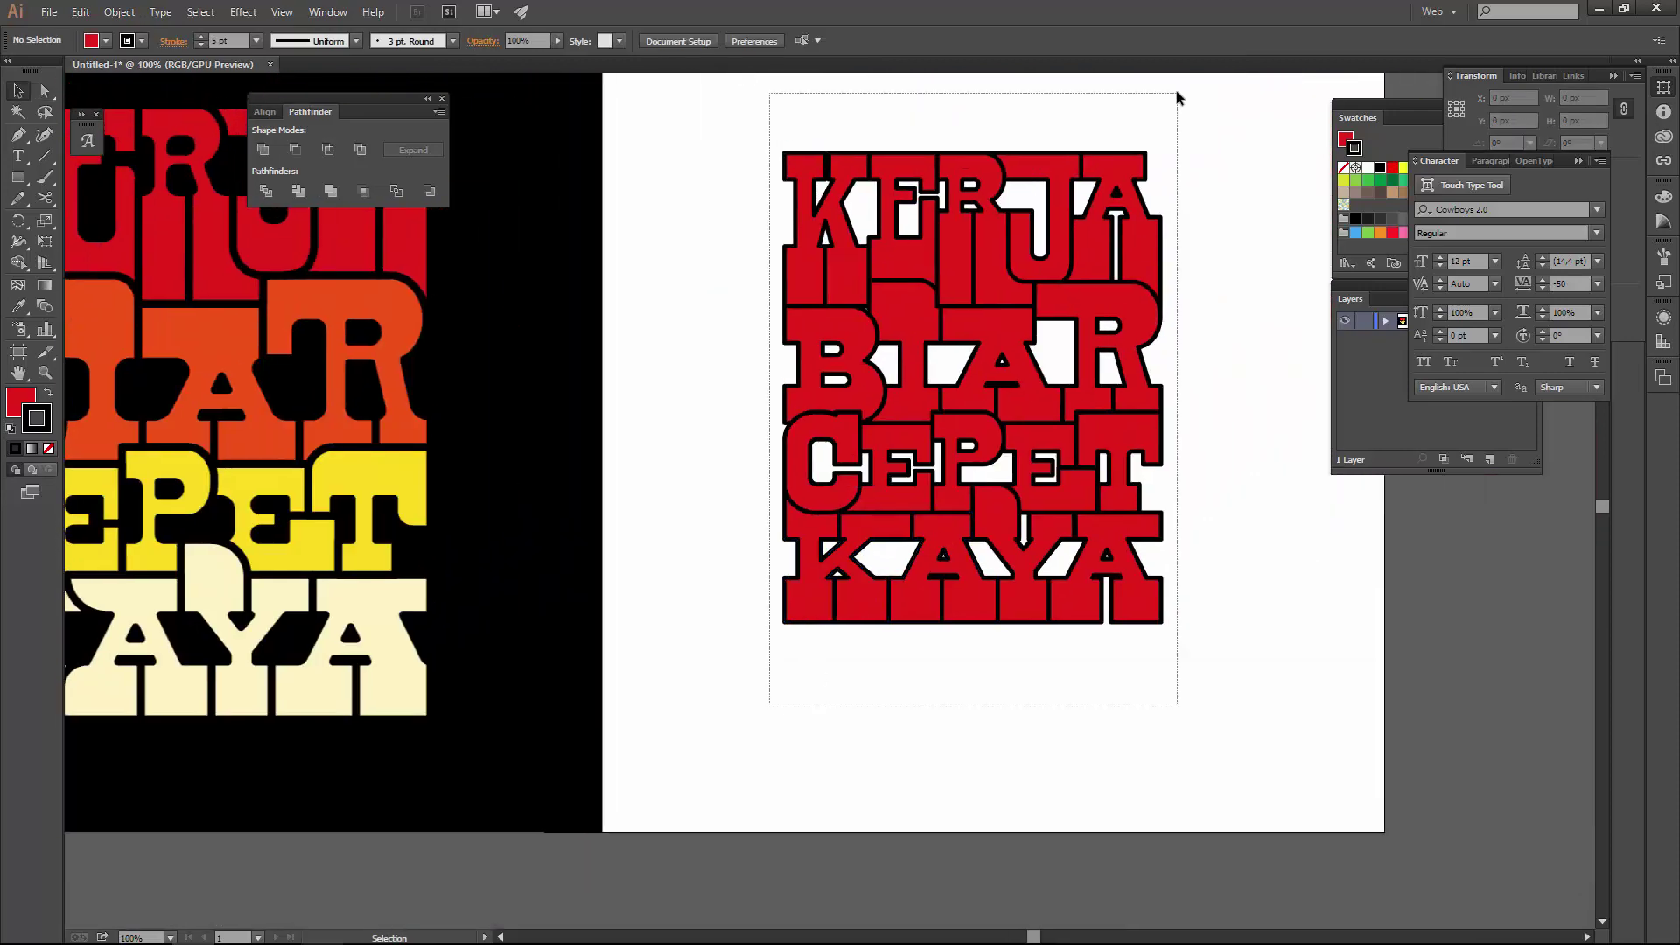
click(660, 225)
scroll(832, 155, up, 4)
key(a)
drag(784, 121, 799, 264)
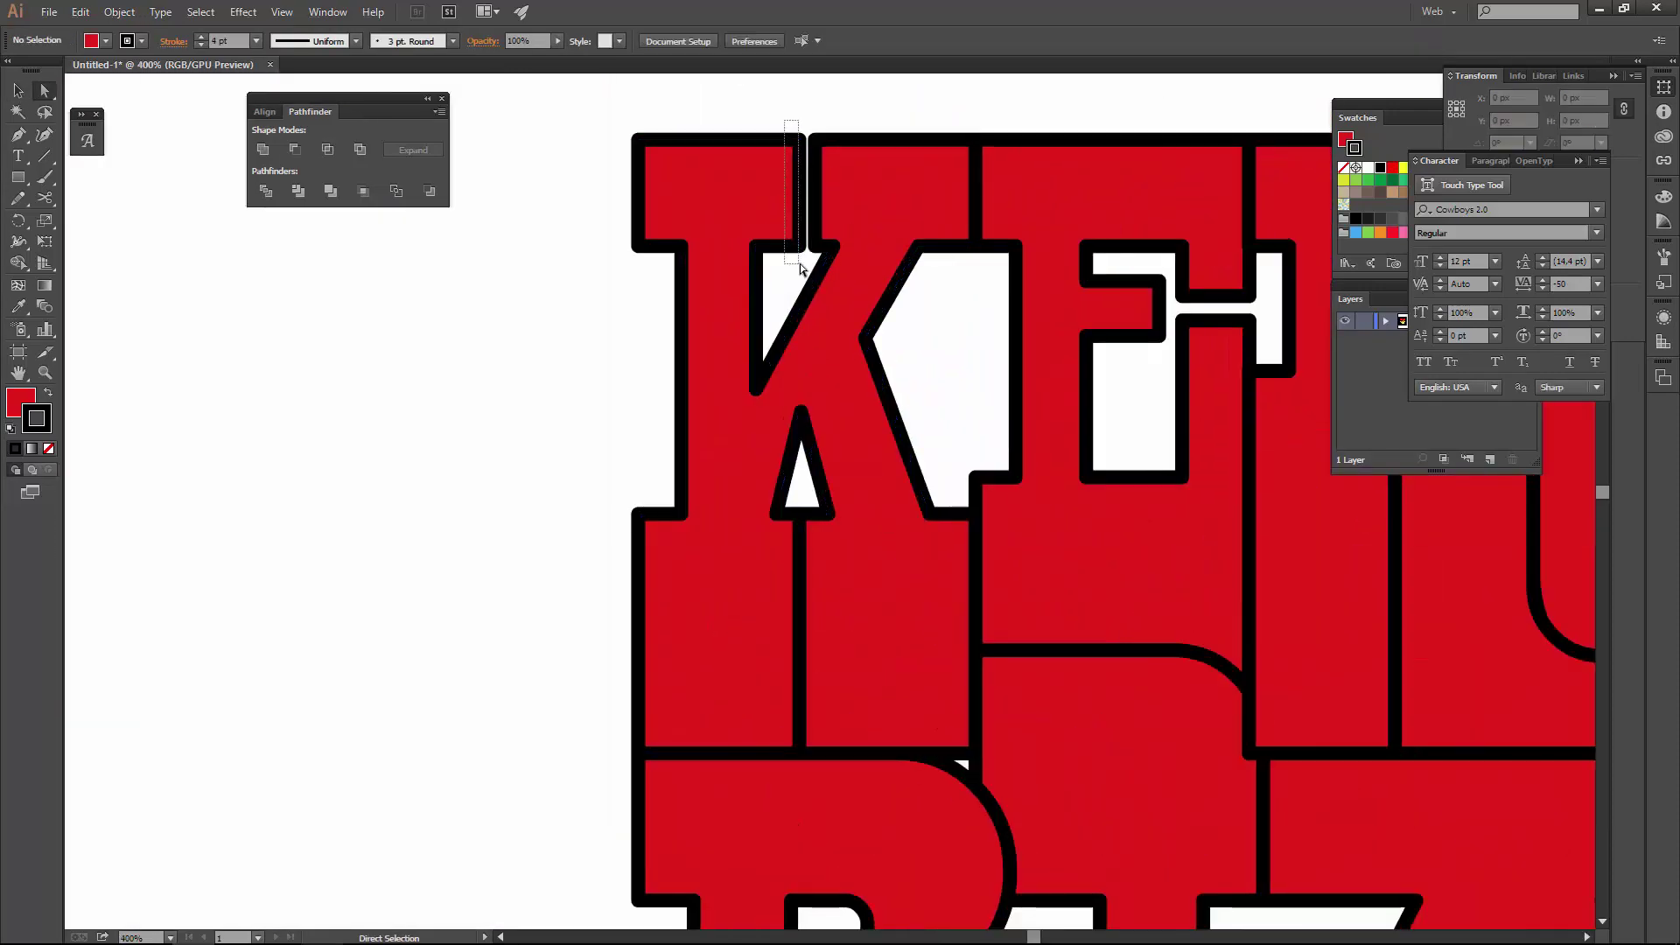
key(ctrl+1)
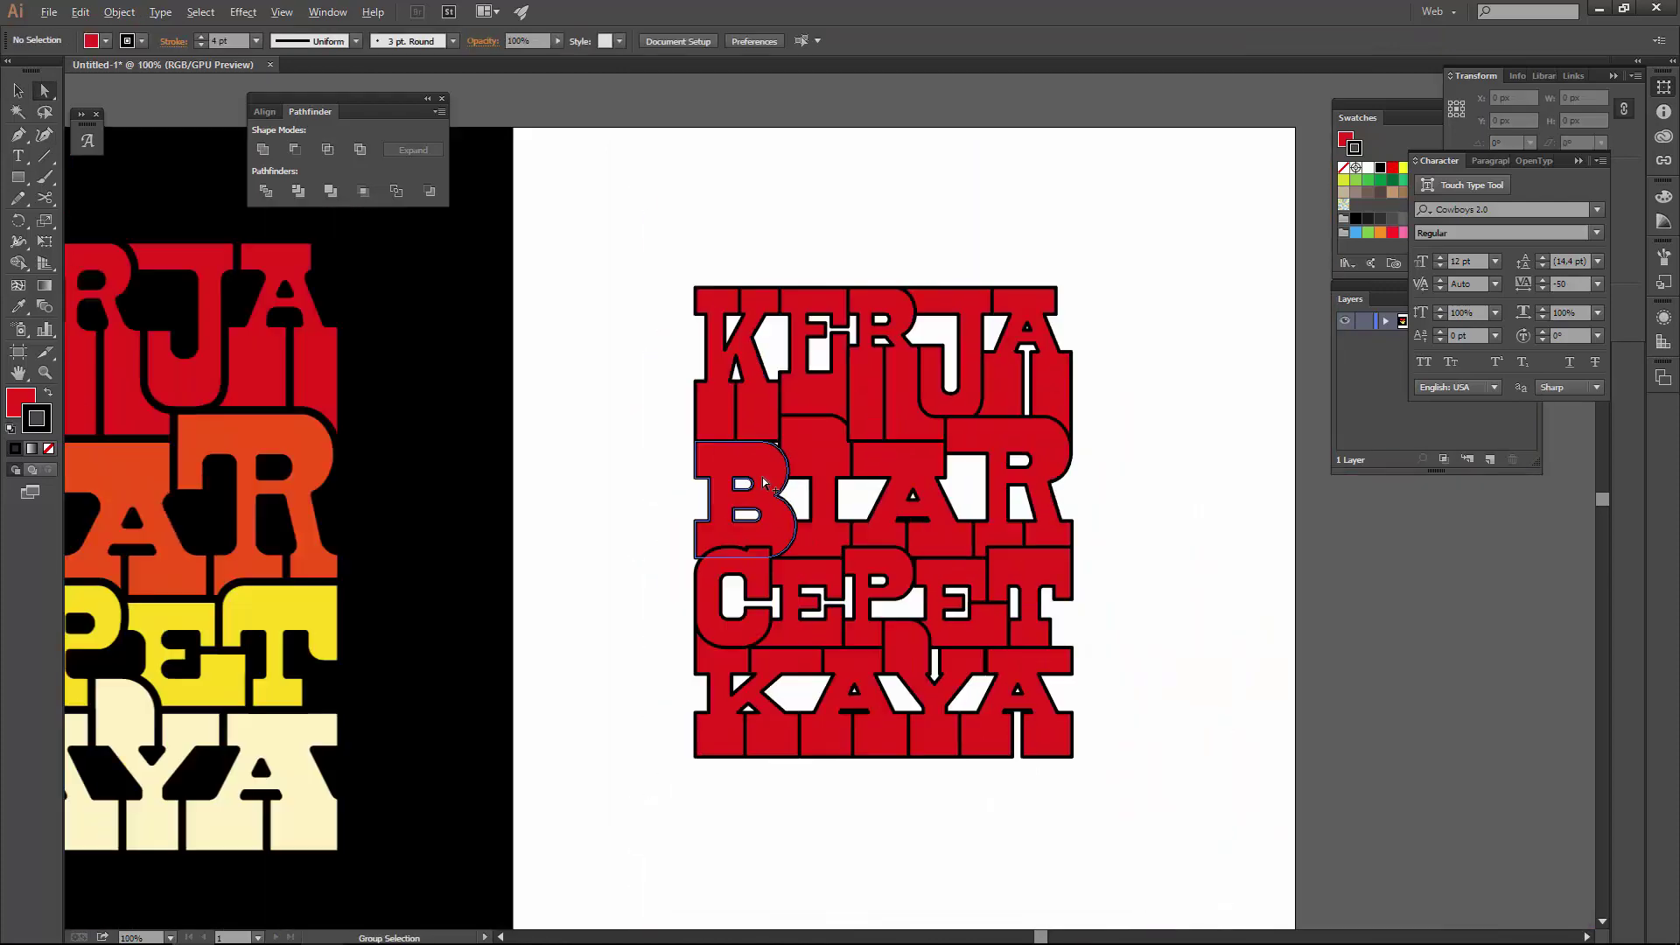
key(v)
scroll(857, 712, up, 1)
drag(857, 711, 922, 716)
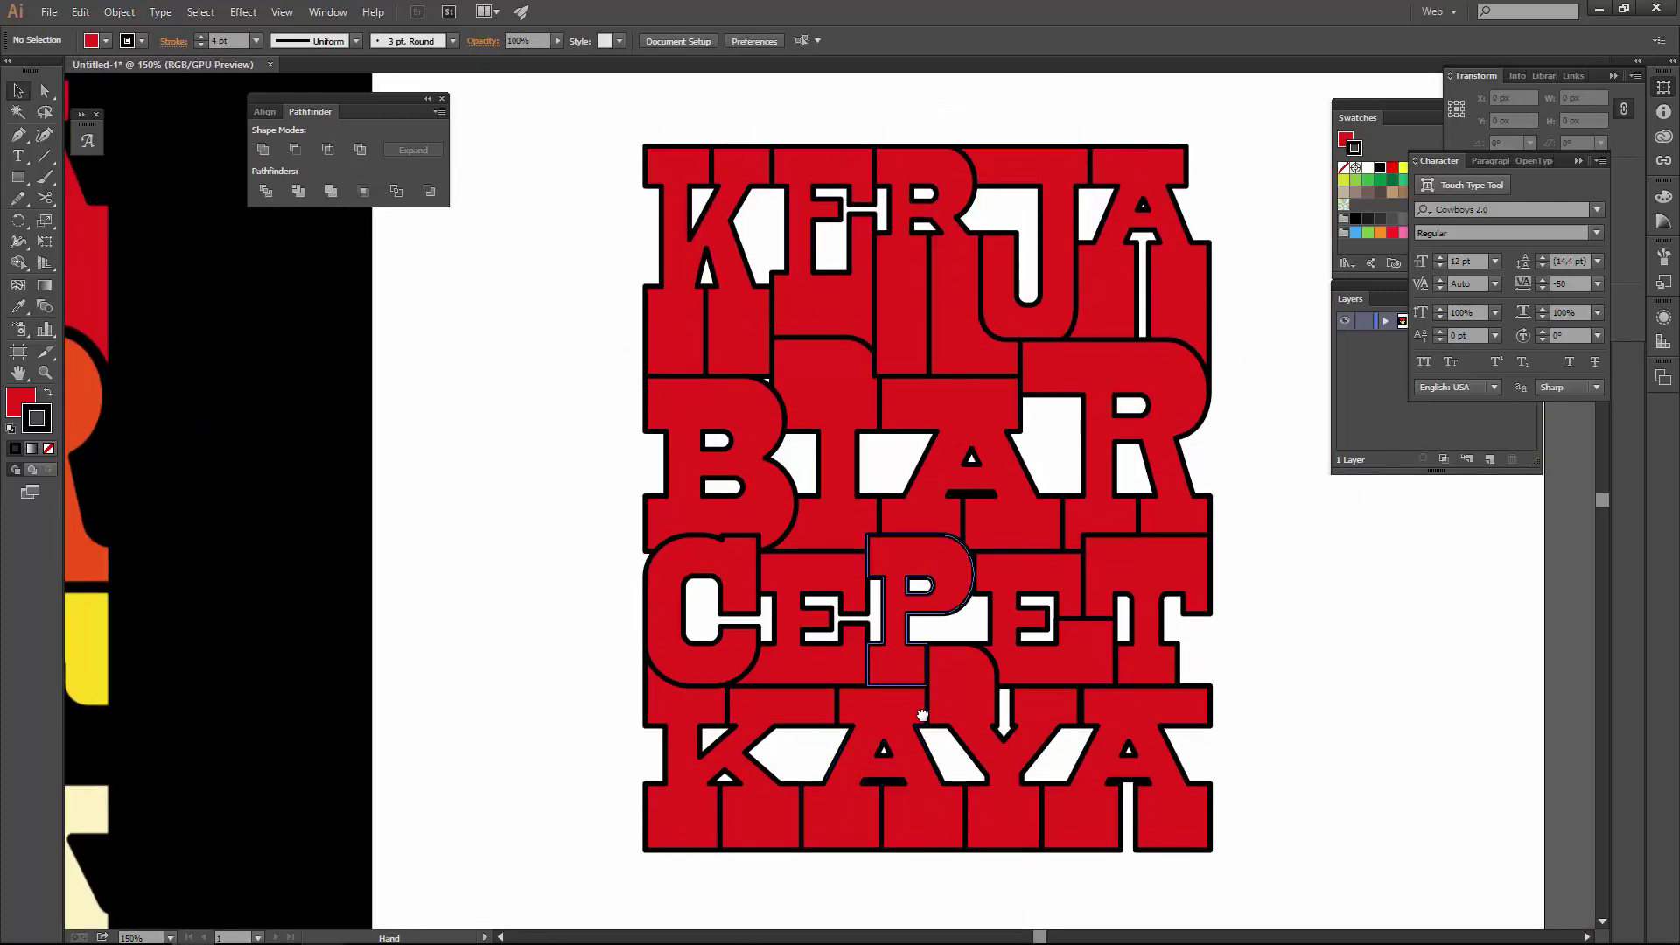
scroll(961, 523, up, 3)
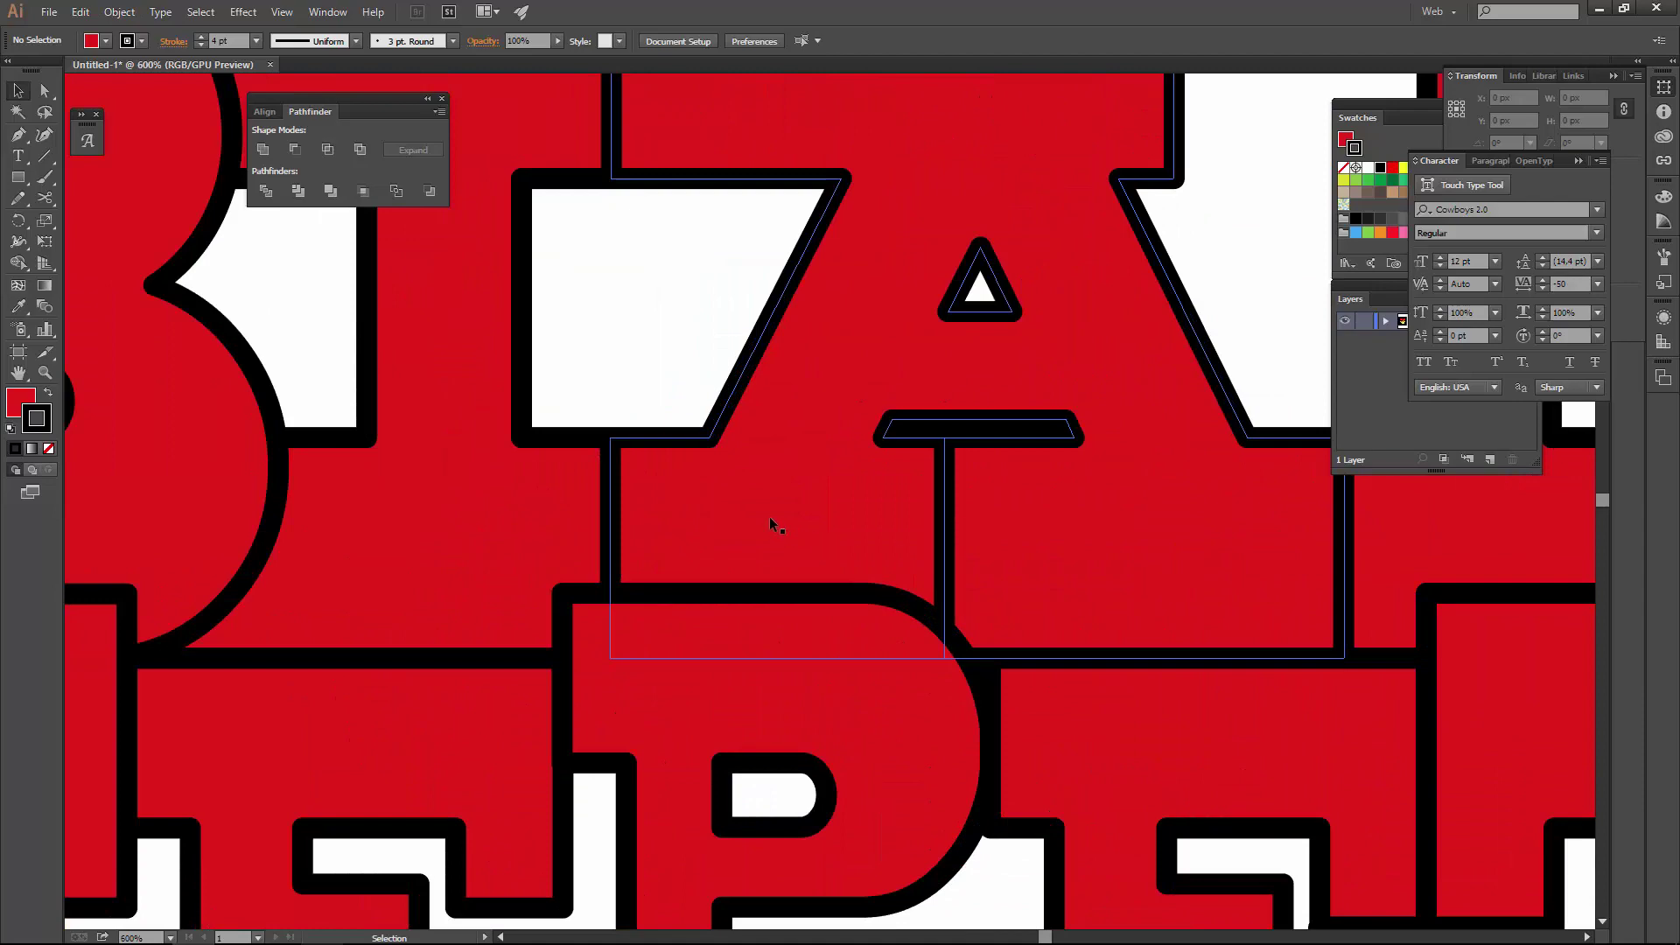
scroll(769, 517, down, 3)
scroll(1148, 555, down, 2)
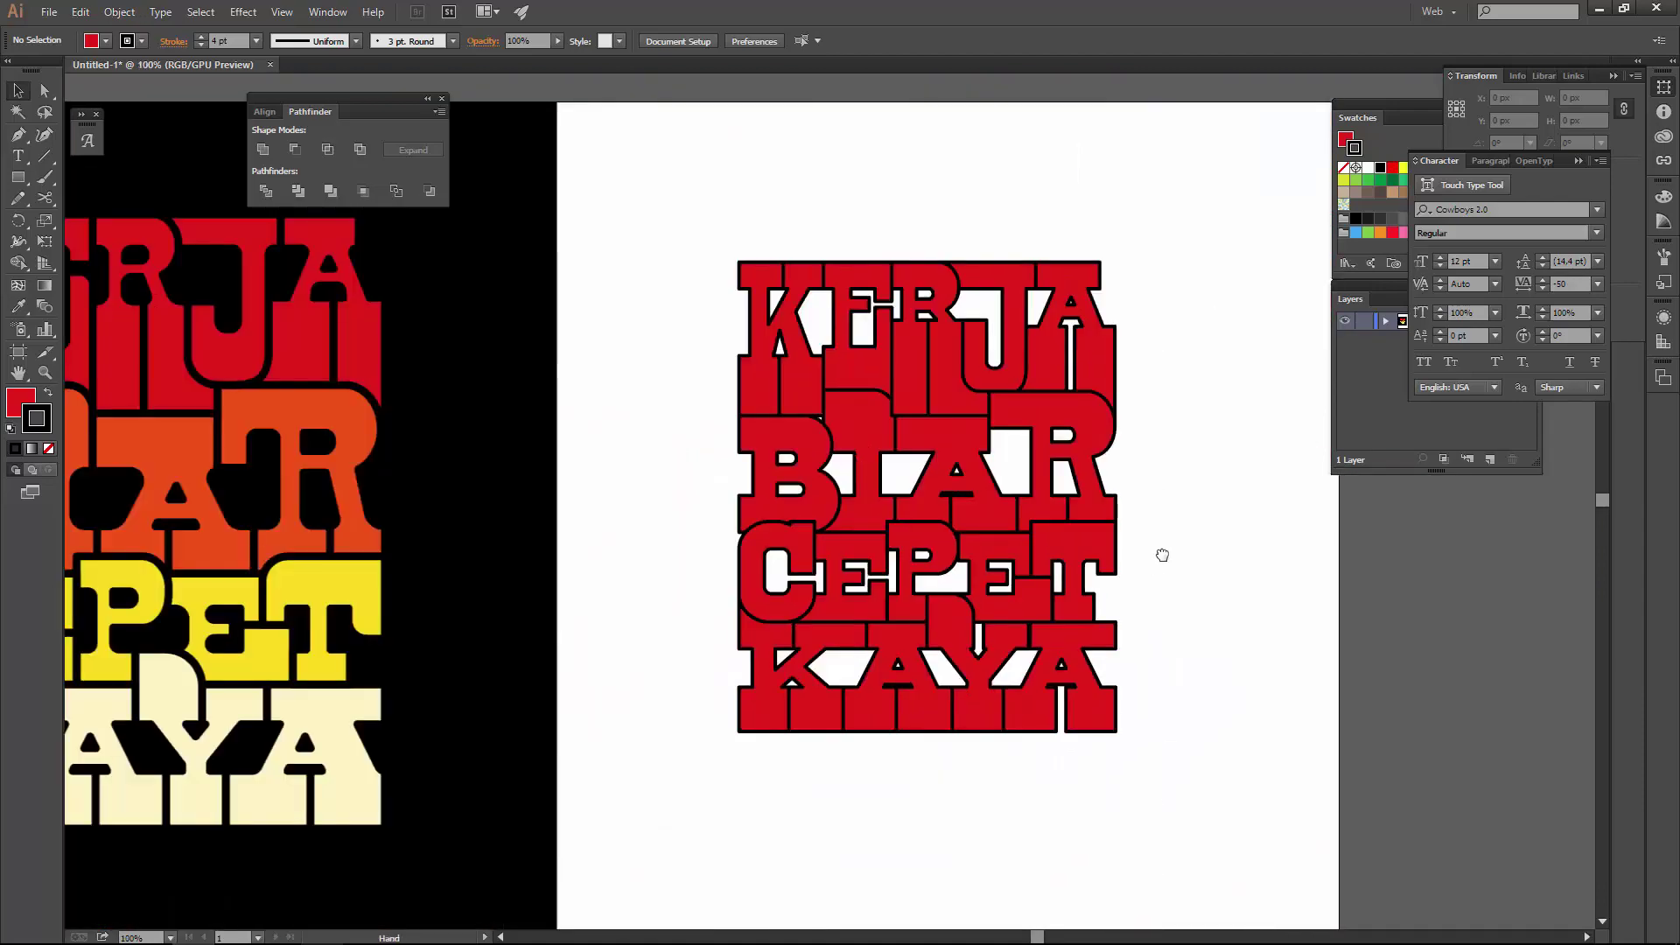
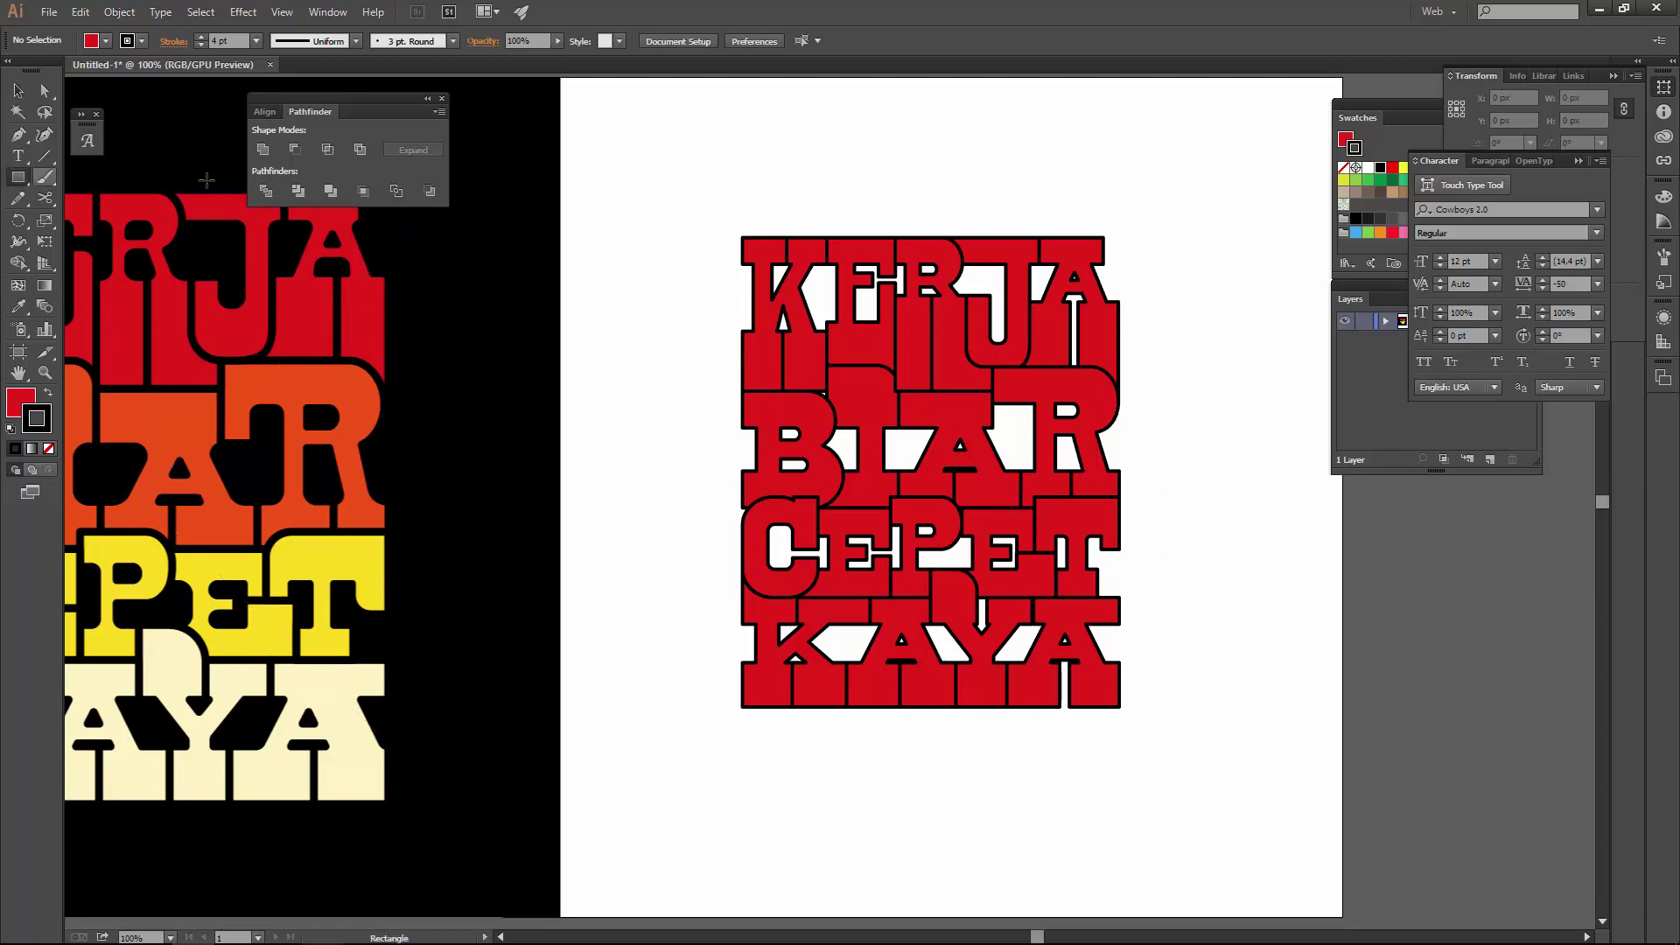
- Draw a 960×960 px rectangle spanning the artboard from top-left to bottom-right corner
key(v)
scroll(673, 243, down, 1)
drag(499, 323, 358, 350)
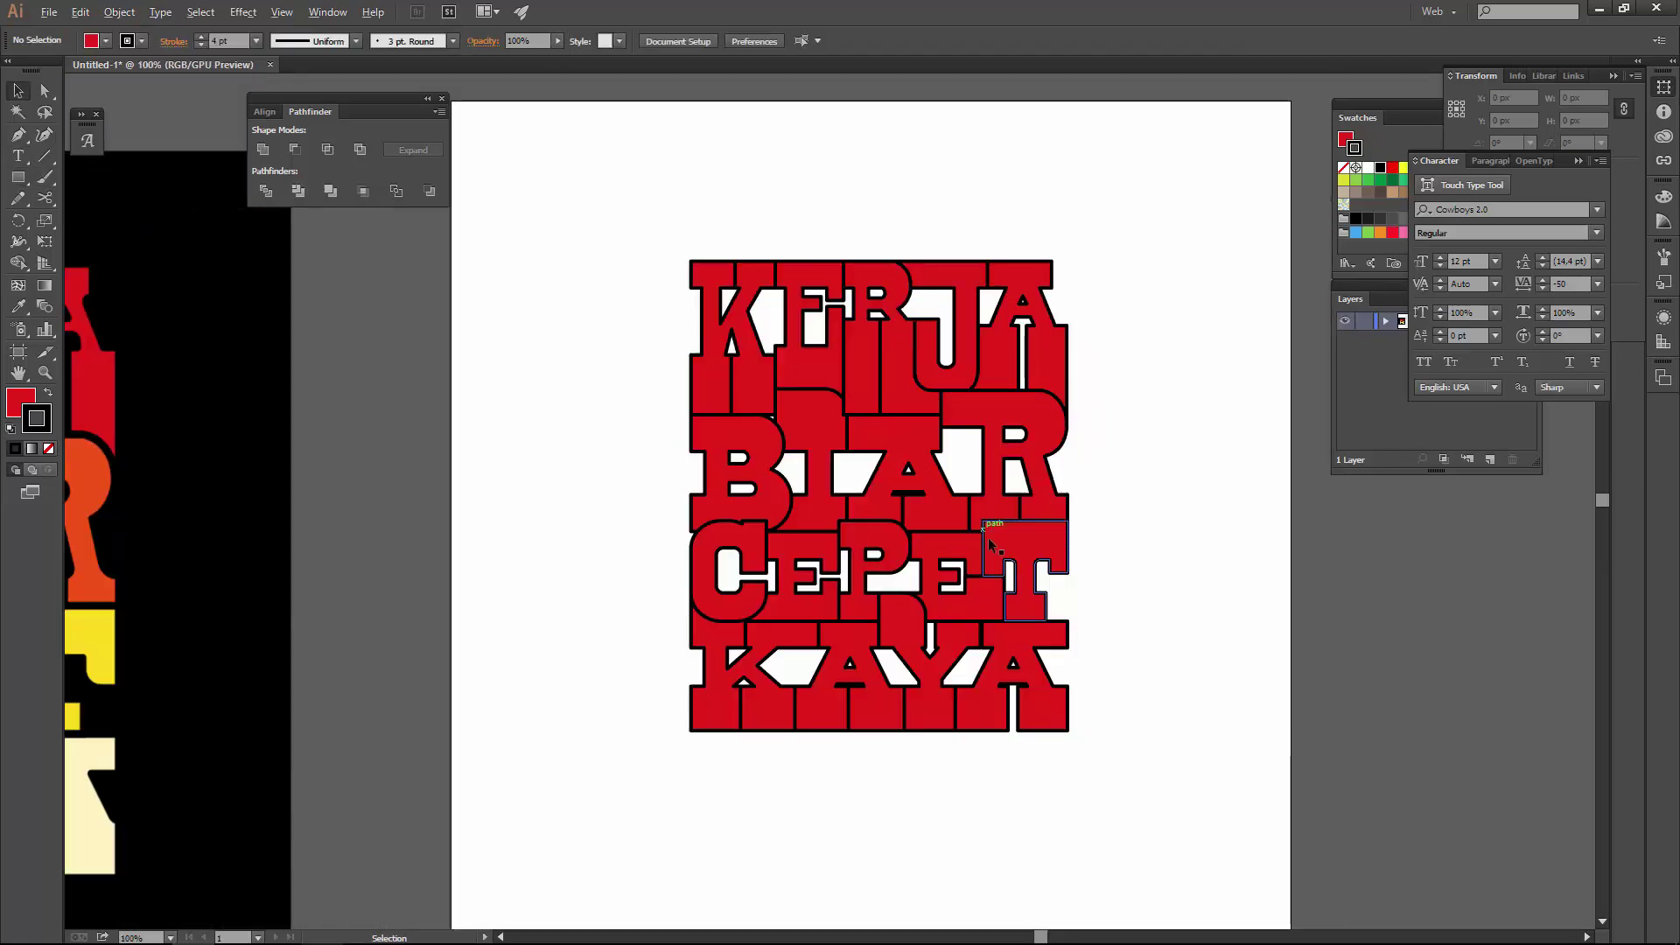
scroll(989, 543, up, 1)
scroll(1194, 539, down, 3)
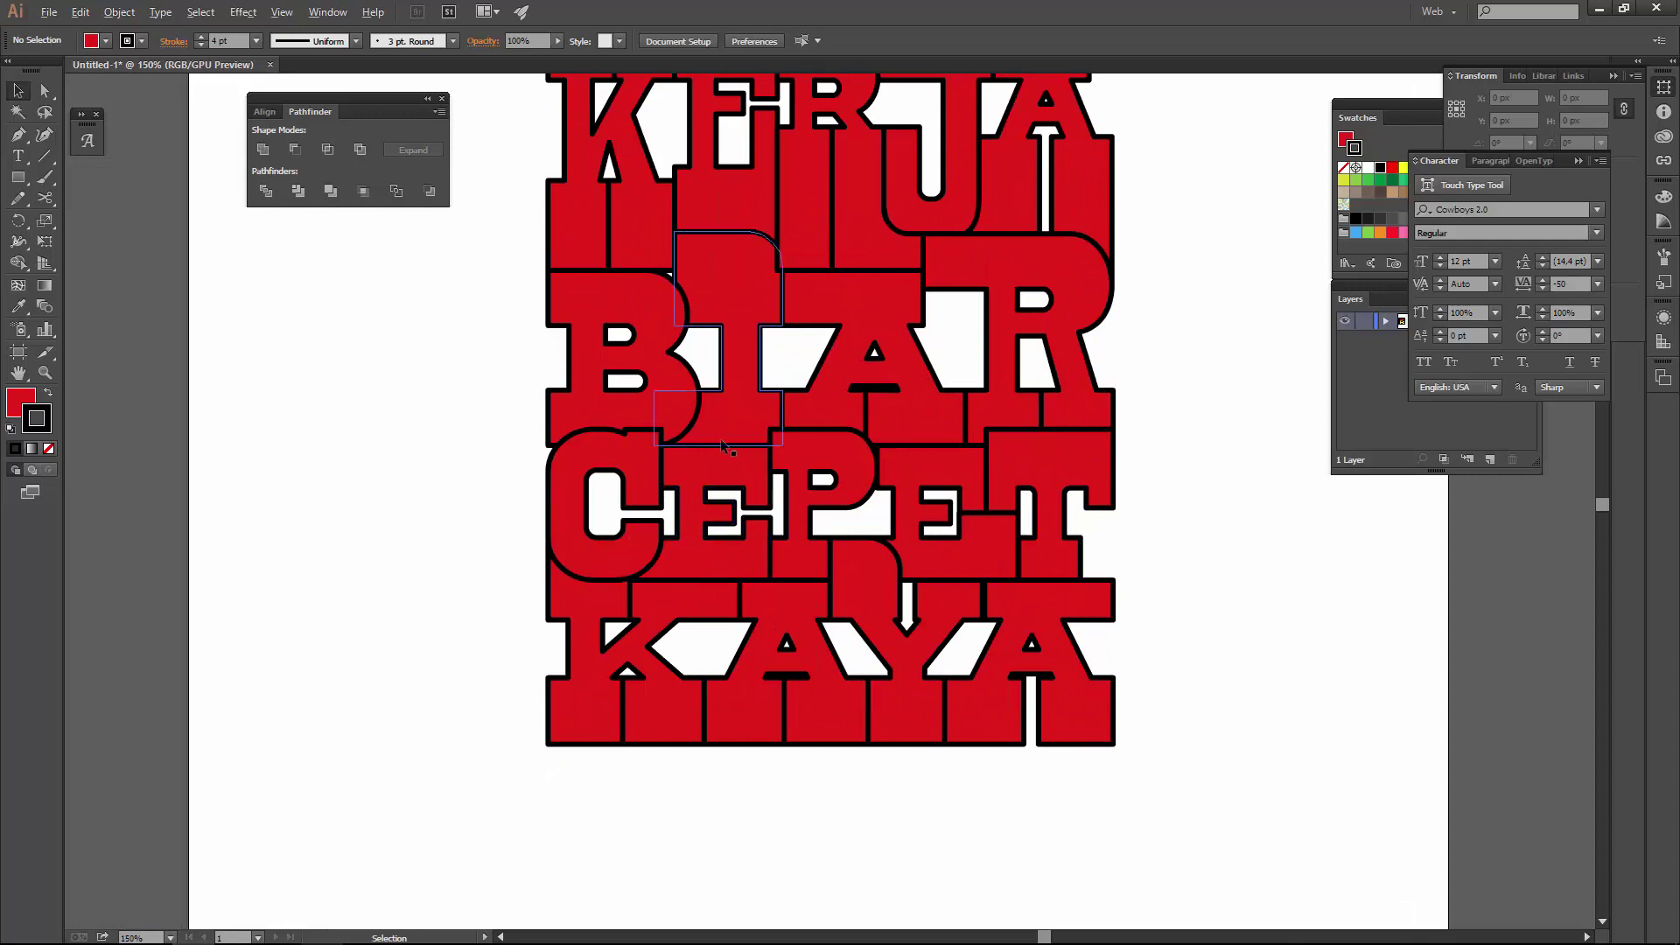
key(ctrl+minus)
key(m)
scroll(725, 328, down, 1)
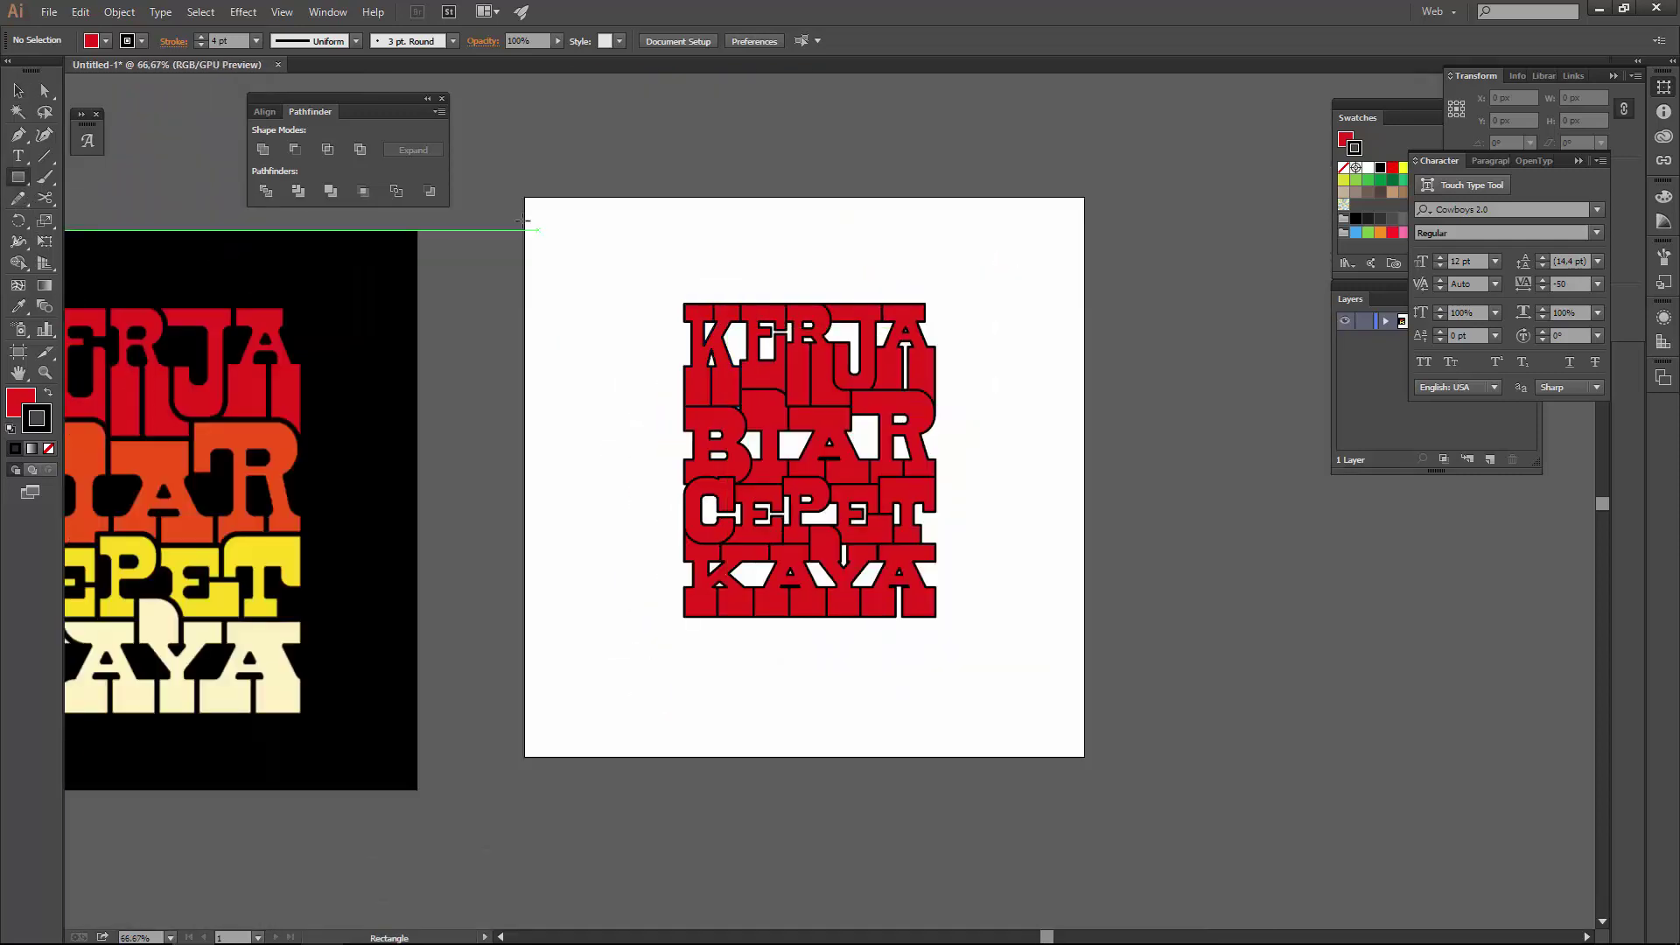
drag(525, 198, 1085, 756)
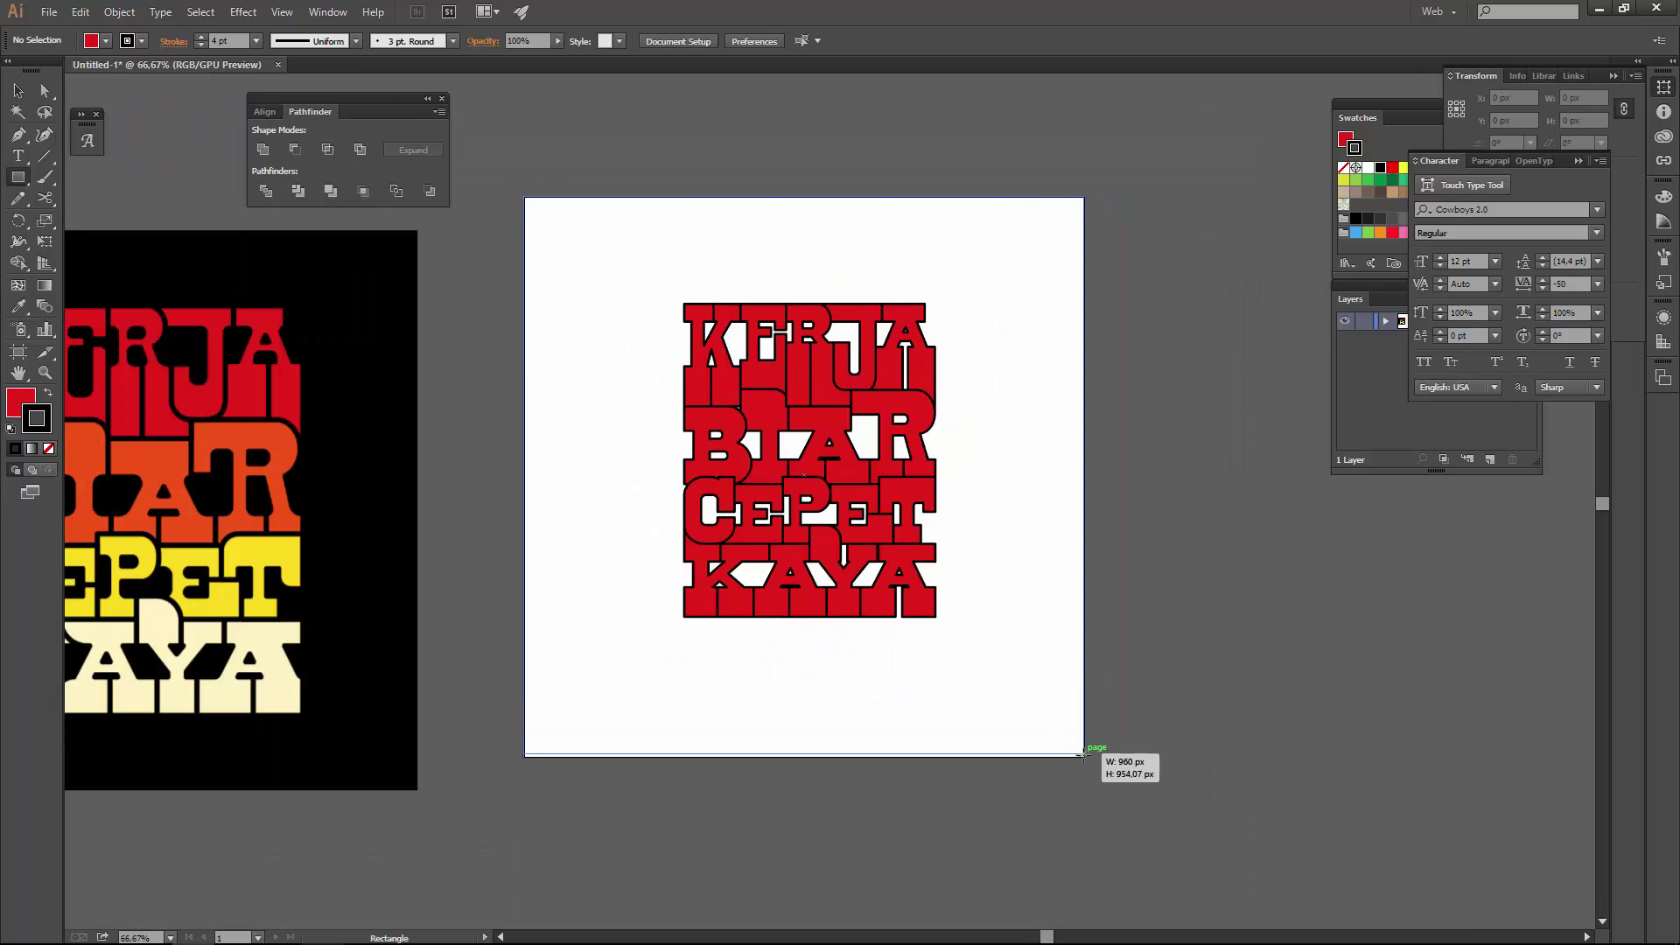
- Send the artboard-sized square behind the lettering, remove its stroke and fill it black
click(983, 536)
click(883, 488)
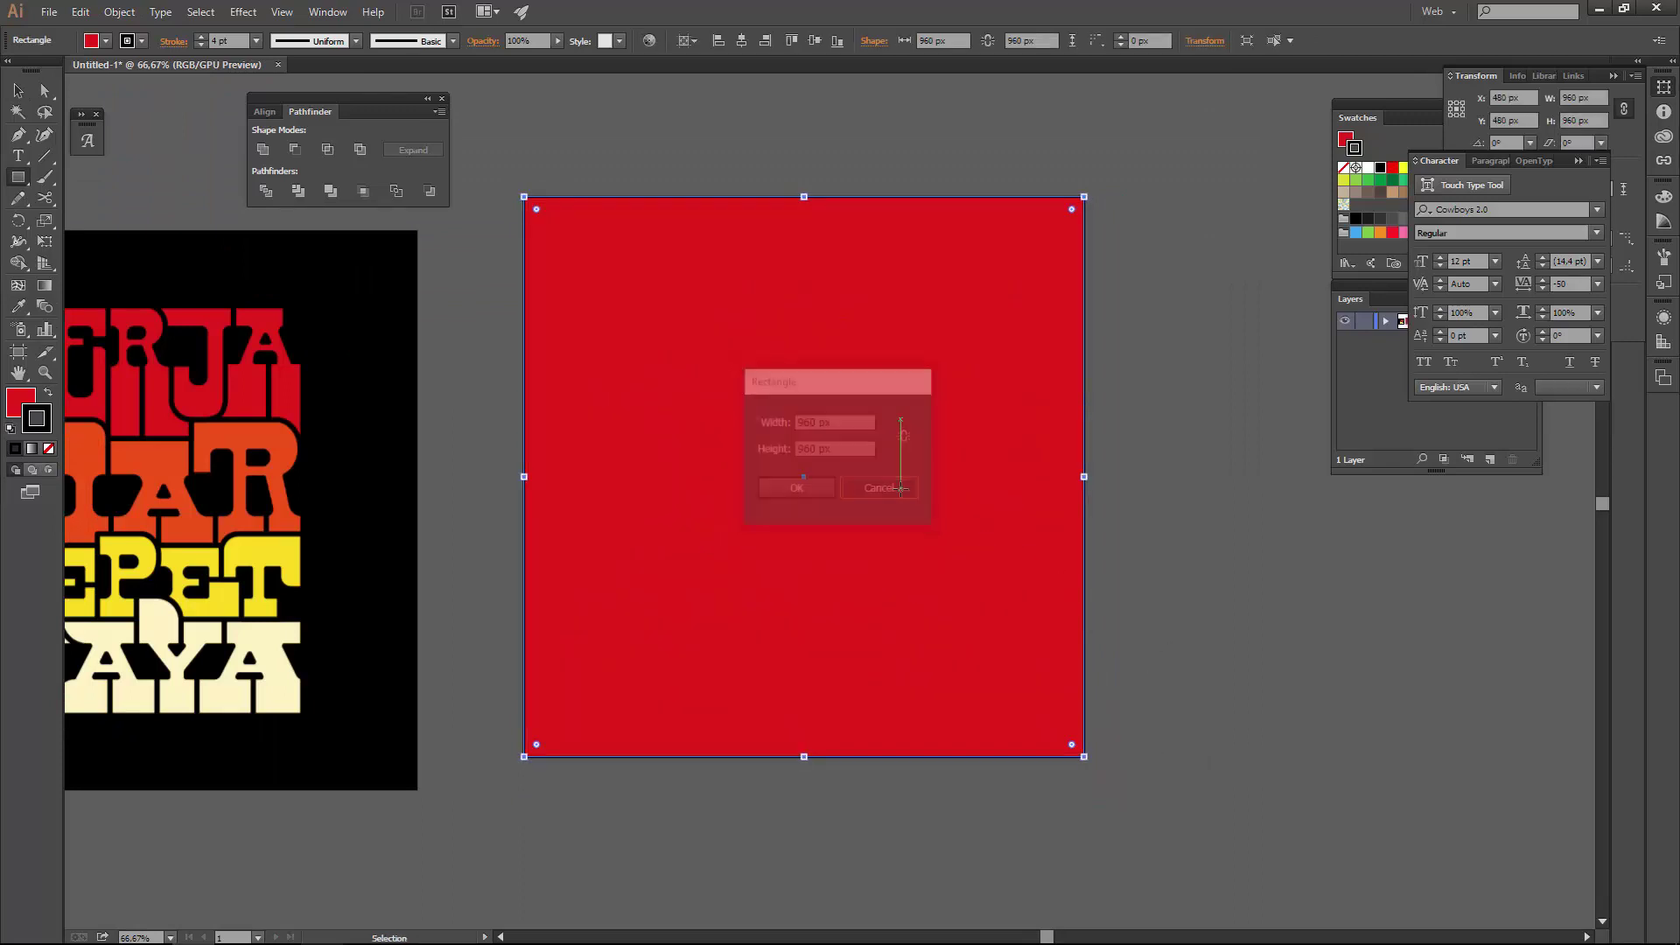
key(a)
key(ctrl+shift+bracketleft)
key(i)
click(68, 570)
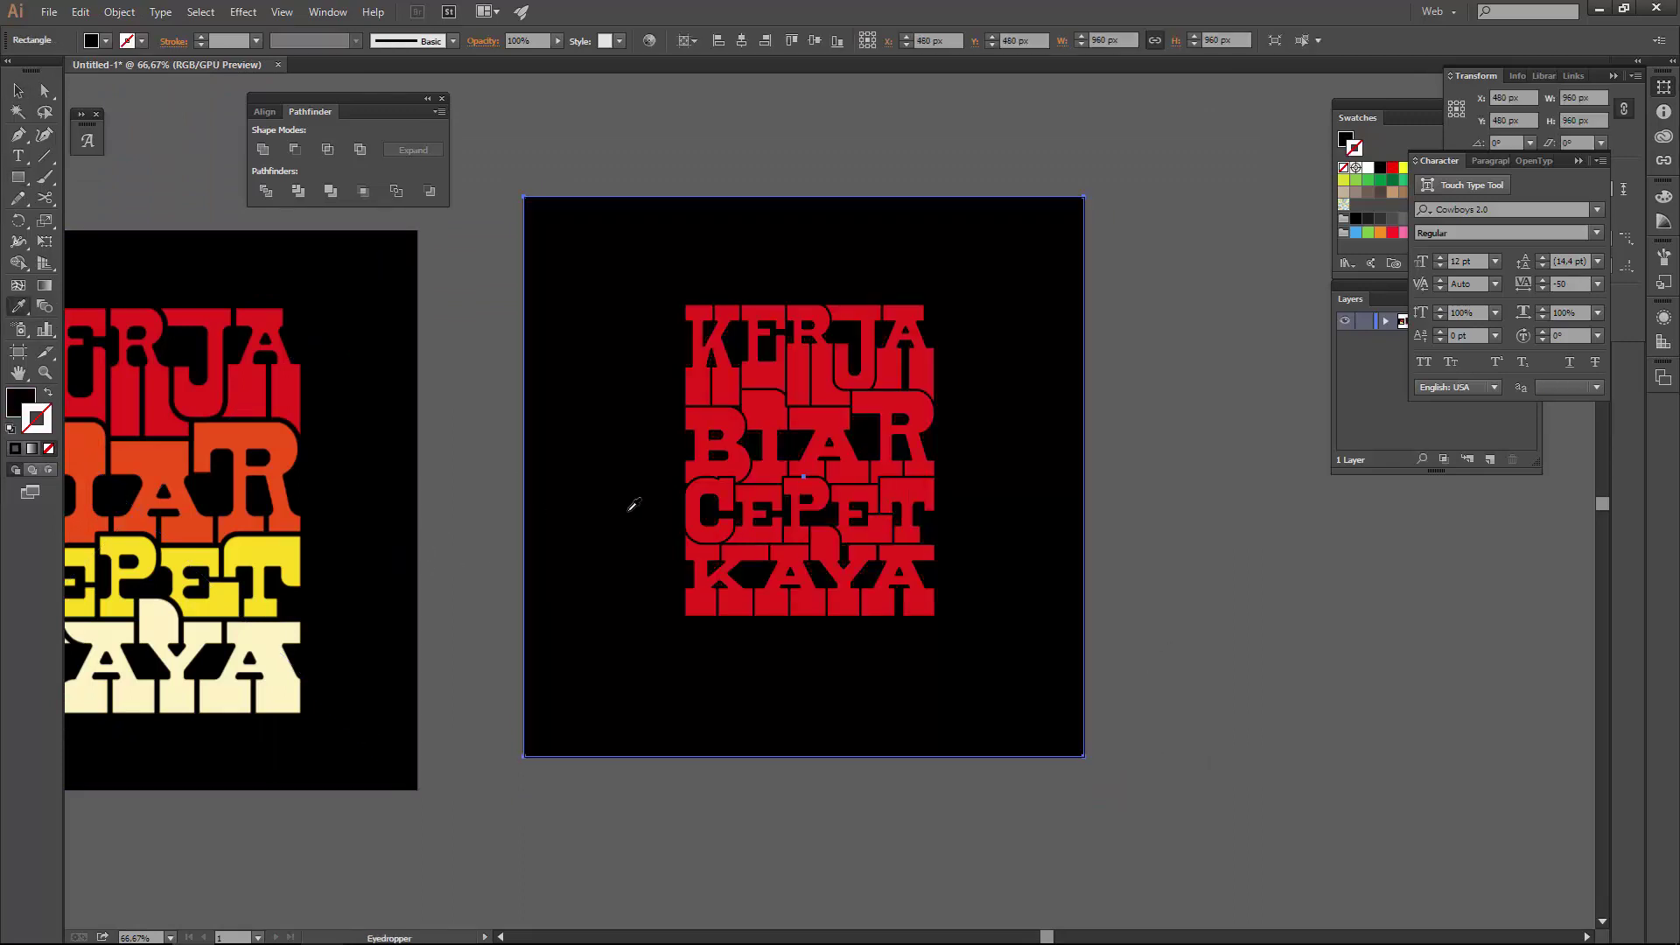
- Select and enlarge the KERJA BIAR CEPET KAYA lettering, thickening its black outlines to 7 pt
key(v)
drag(657, 306, 986, 681)
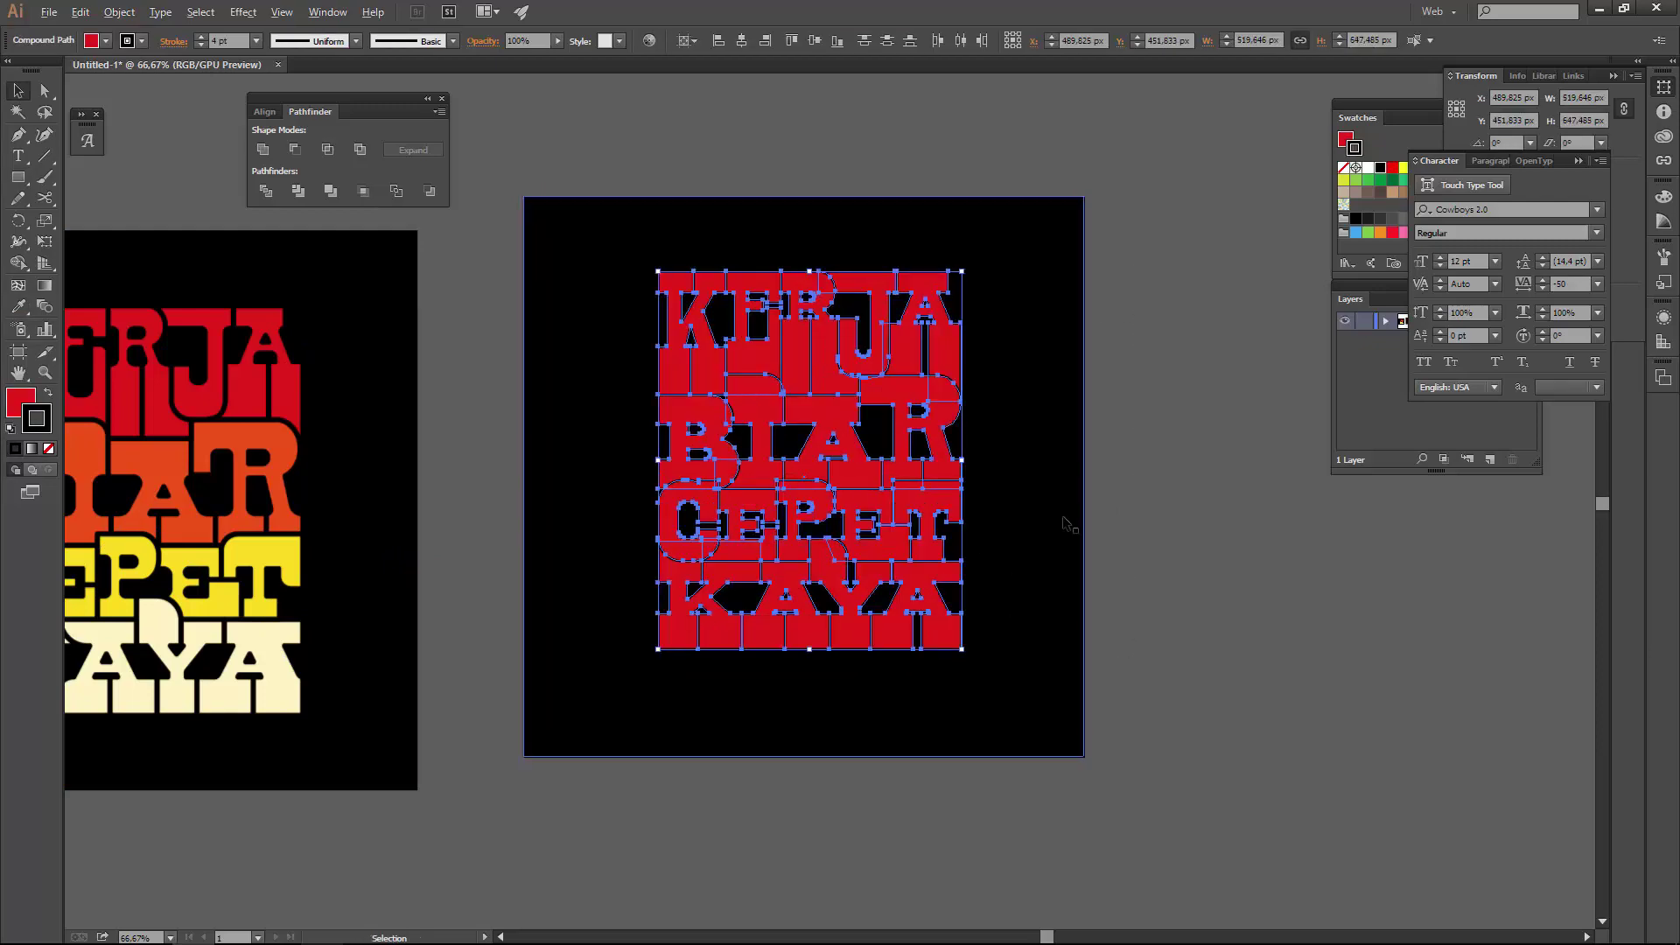
key(ctrl+1)
key(ctrl+plus)
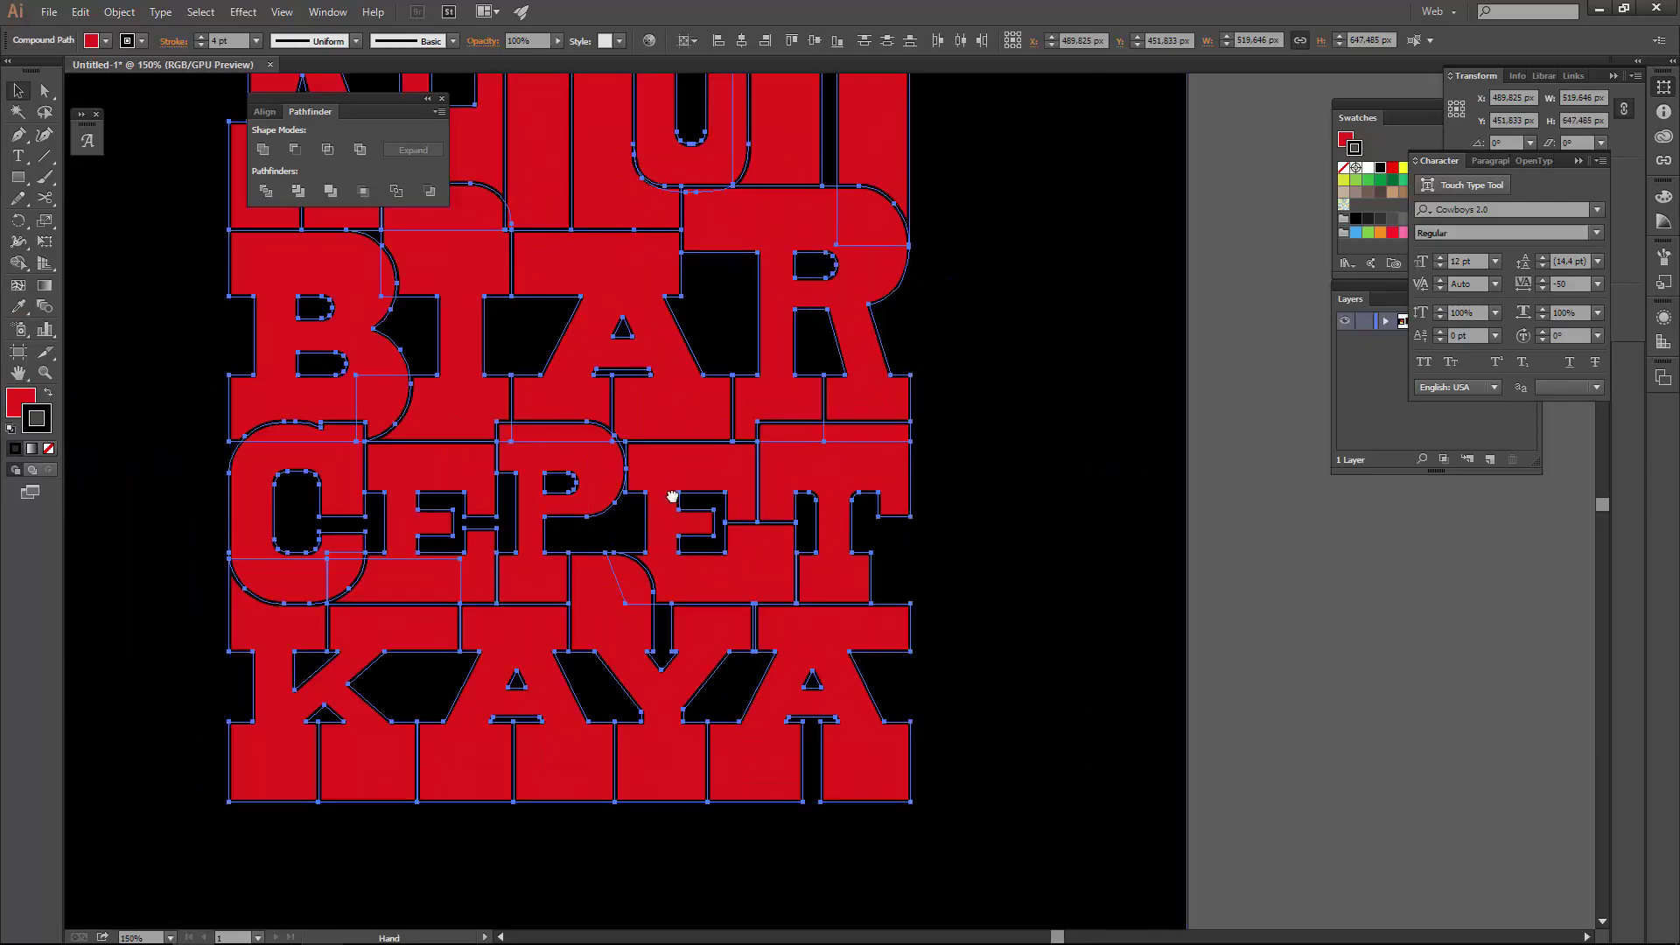
drag(667, 492, 823, 596)
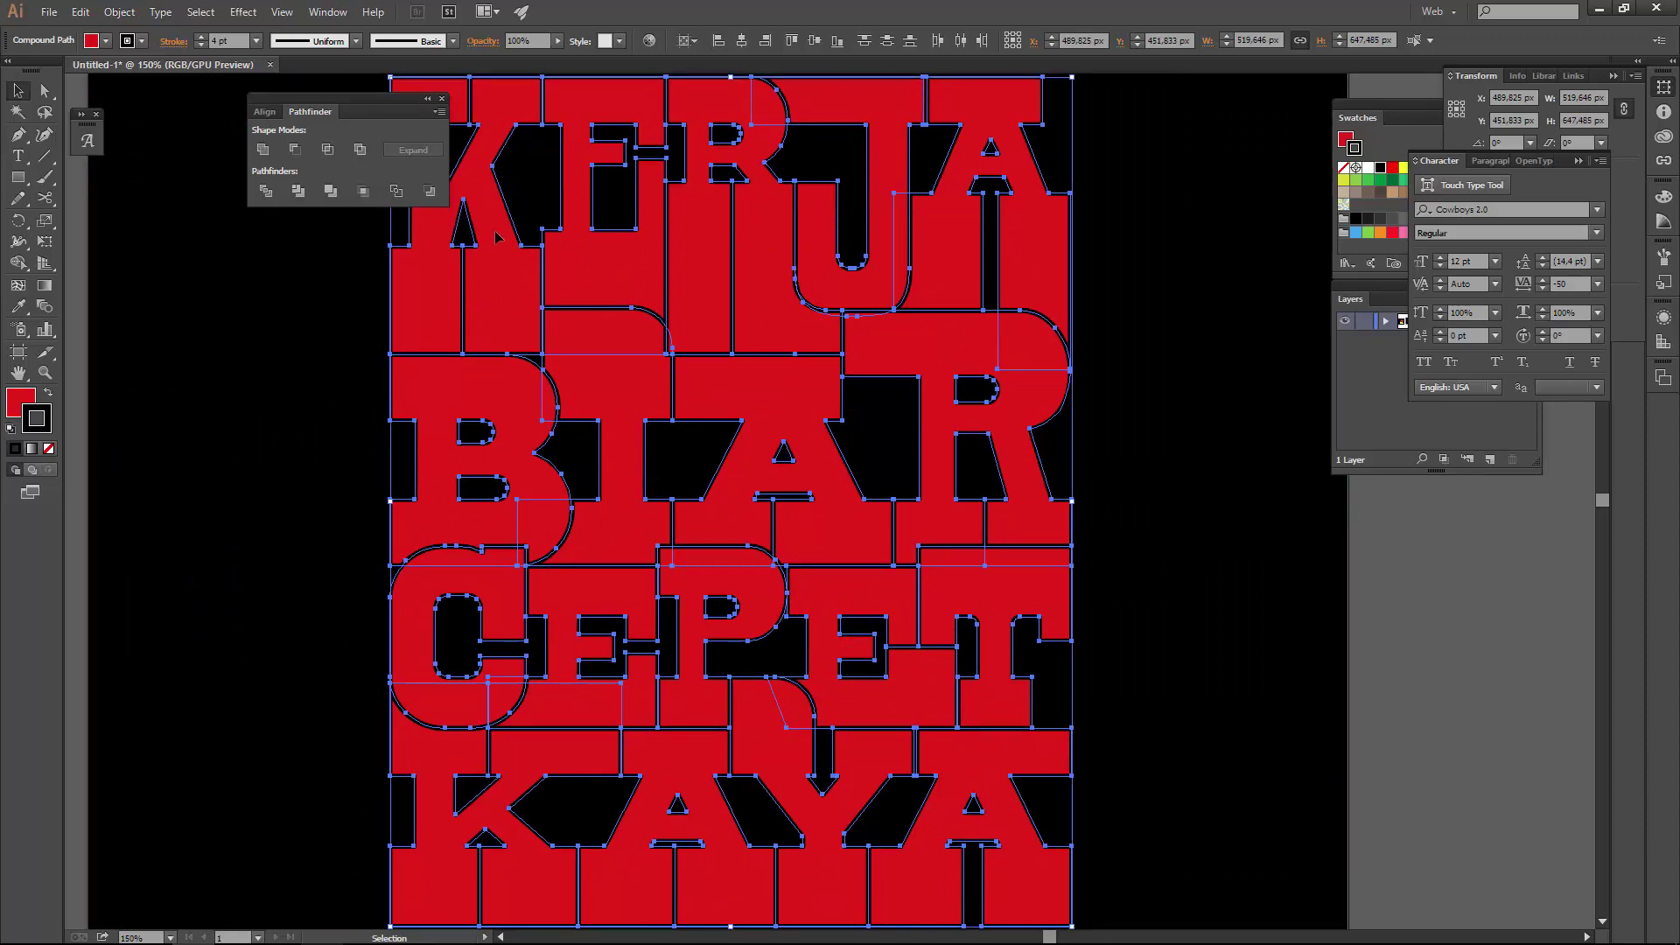
click(201, 36)
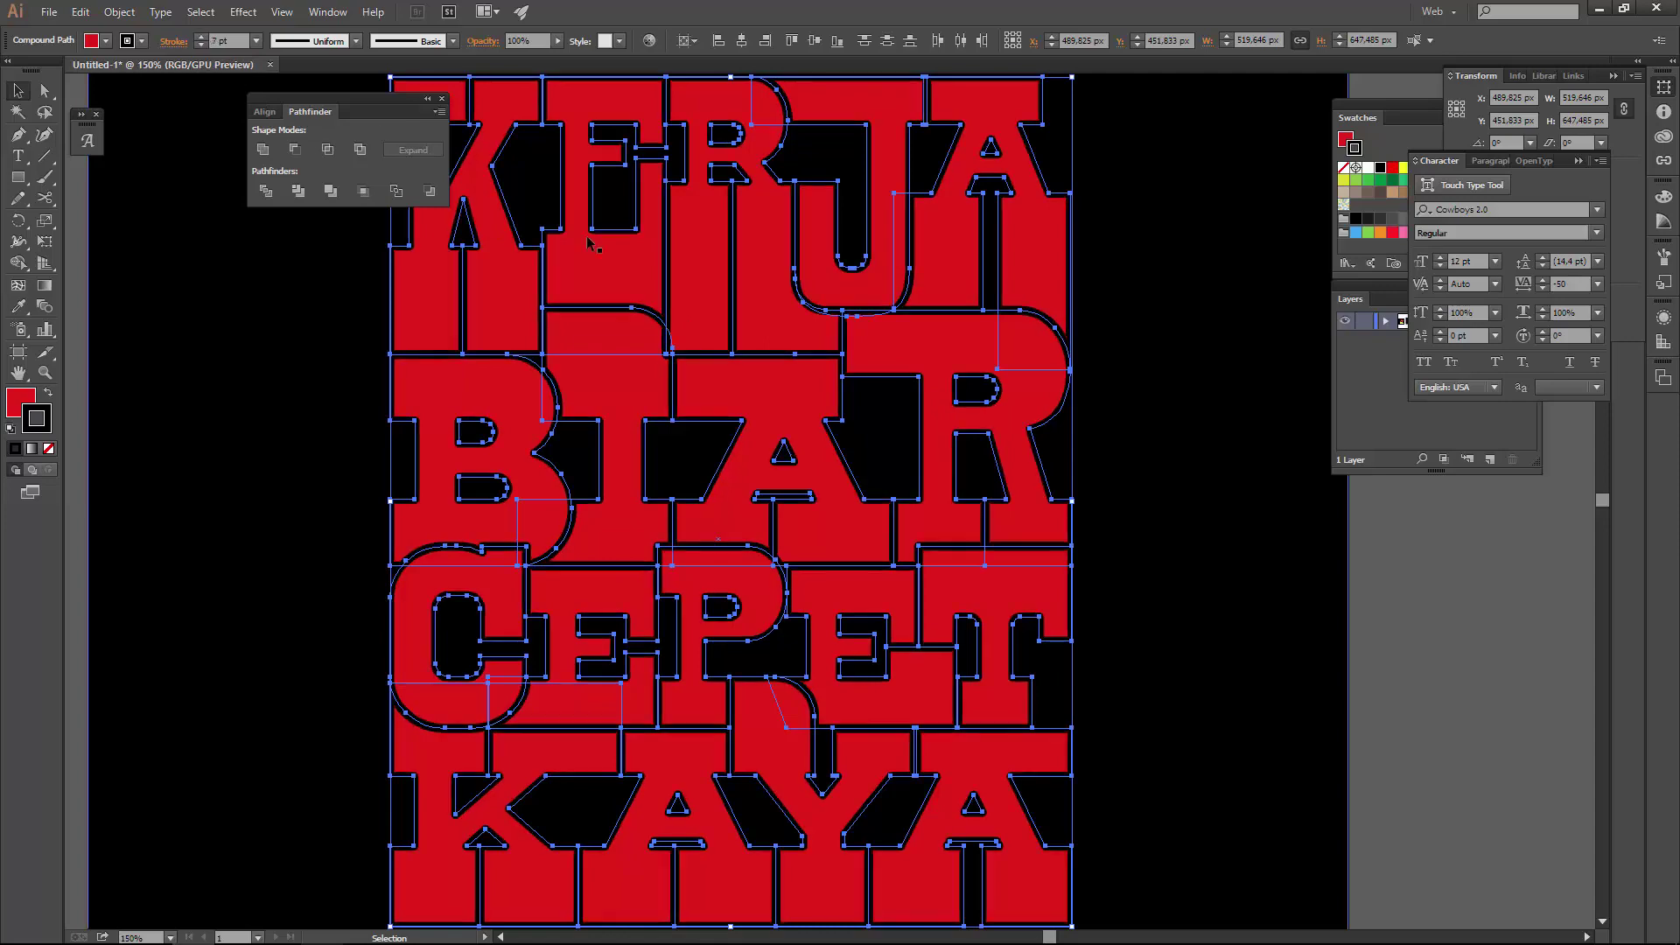
- Deselect, zoom out and pick the tall R shape for point editing
click(1102, 538)
key(ctrl+minus)
key(ctrl+minus)
scroll(855, 417, up, 2)
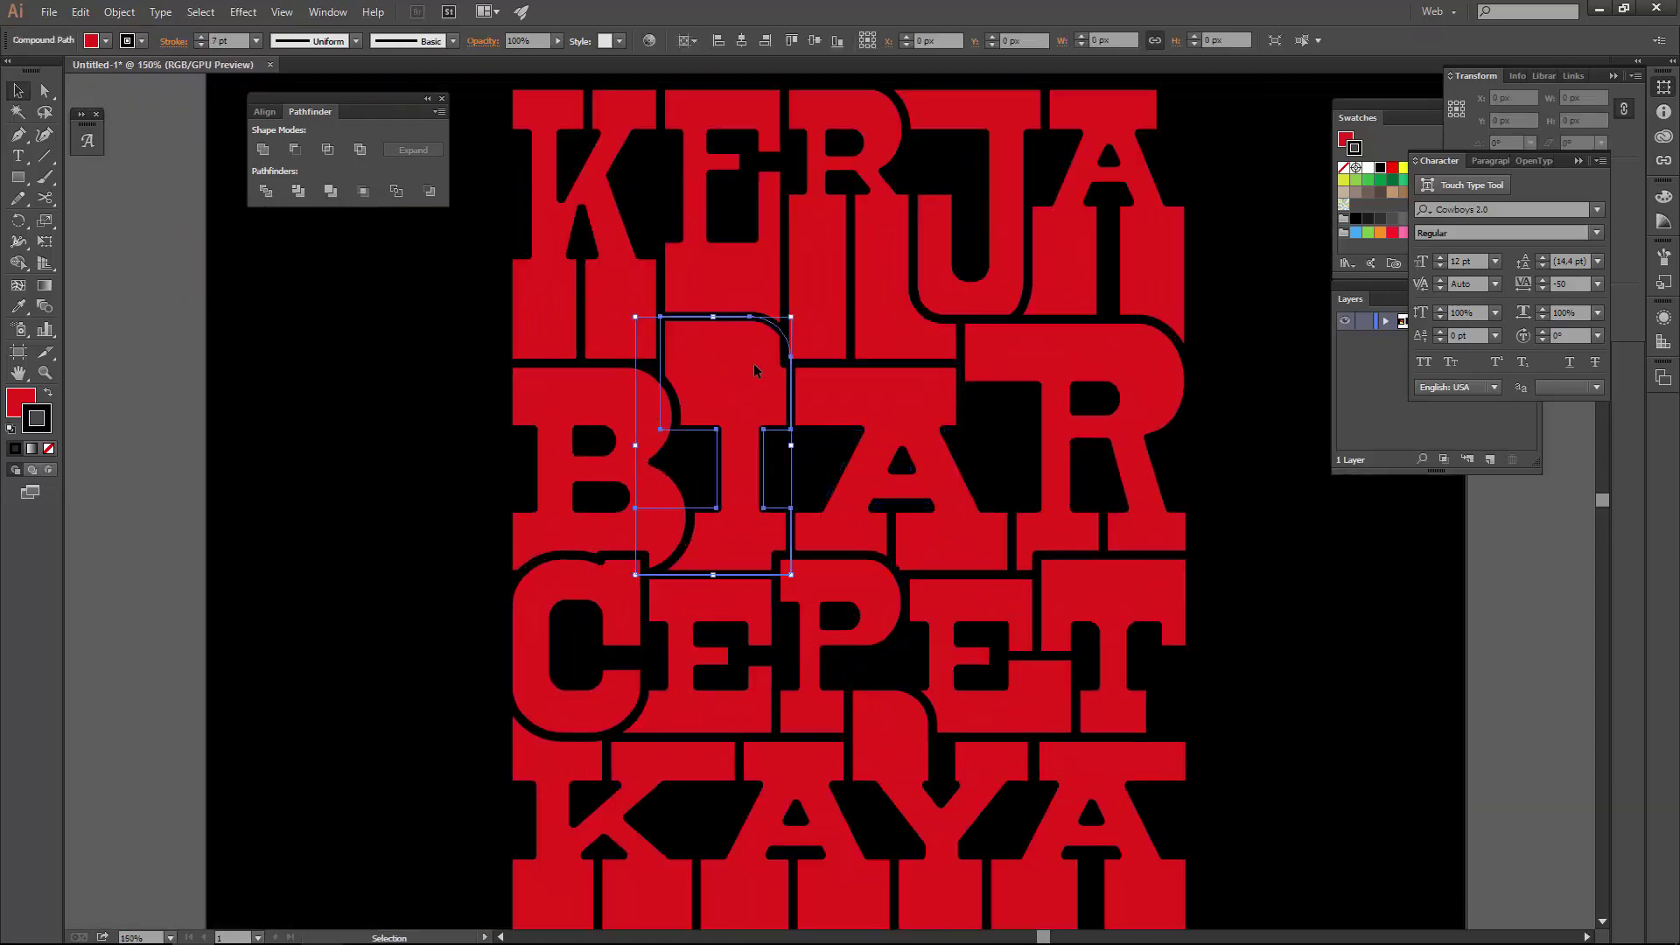
click(801, 328)
key(a)
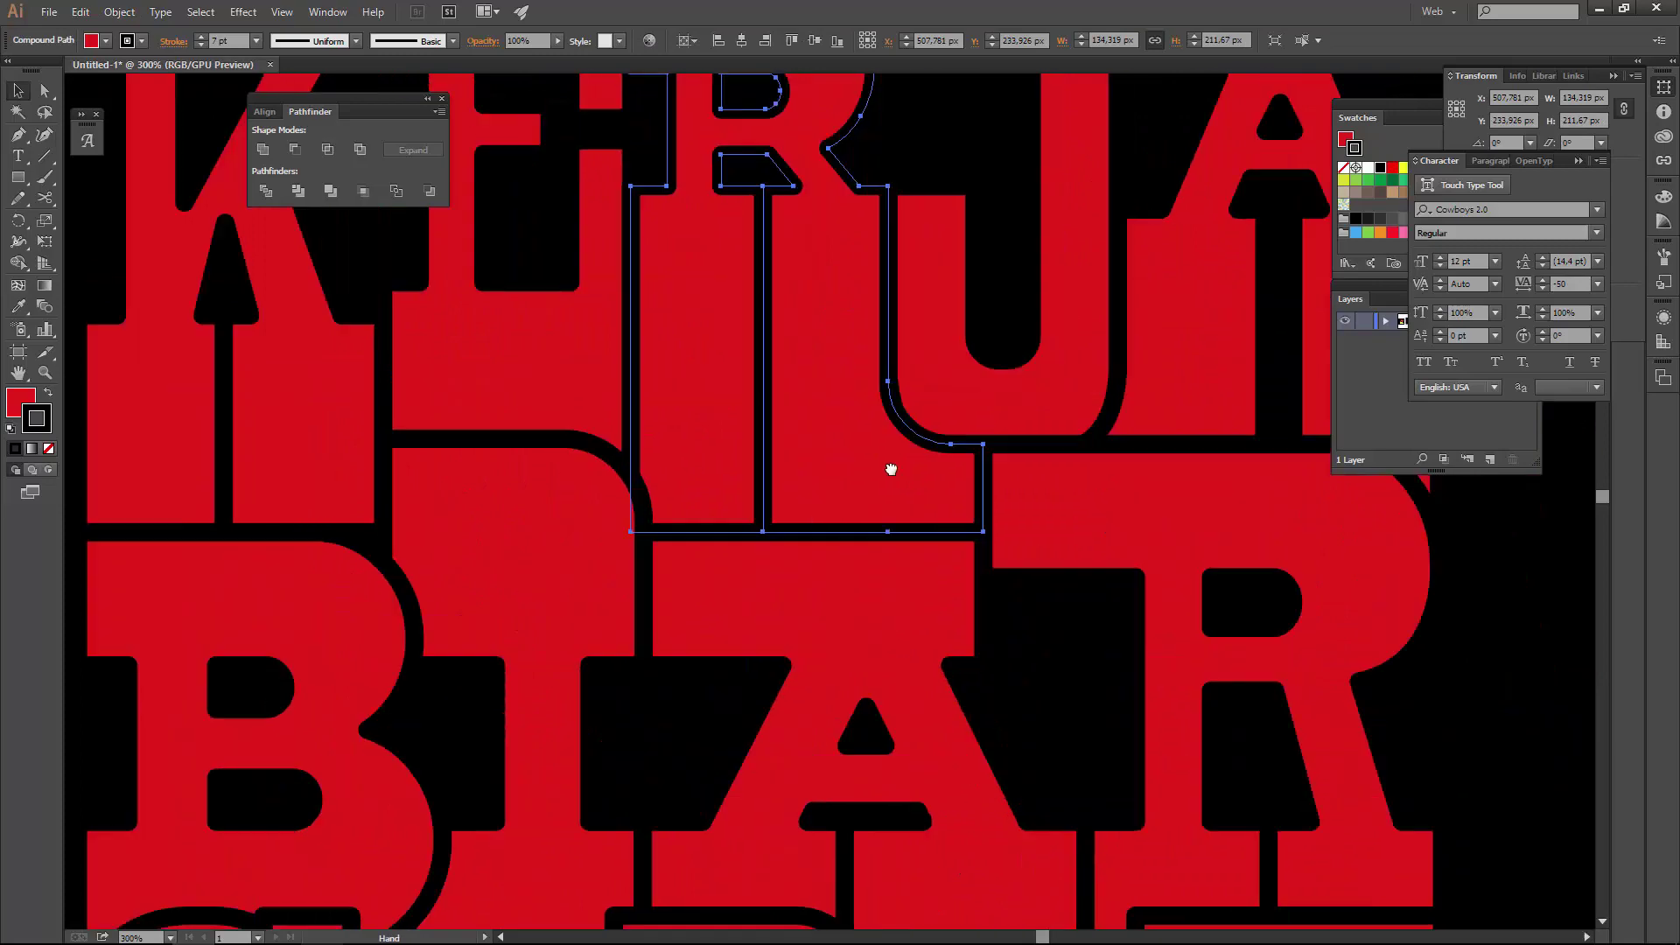
scroll(888, 464, up, 2)
- Round the K's upper-right notch corner and the tip of its inner triangle
click(1106, 600)
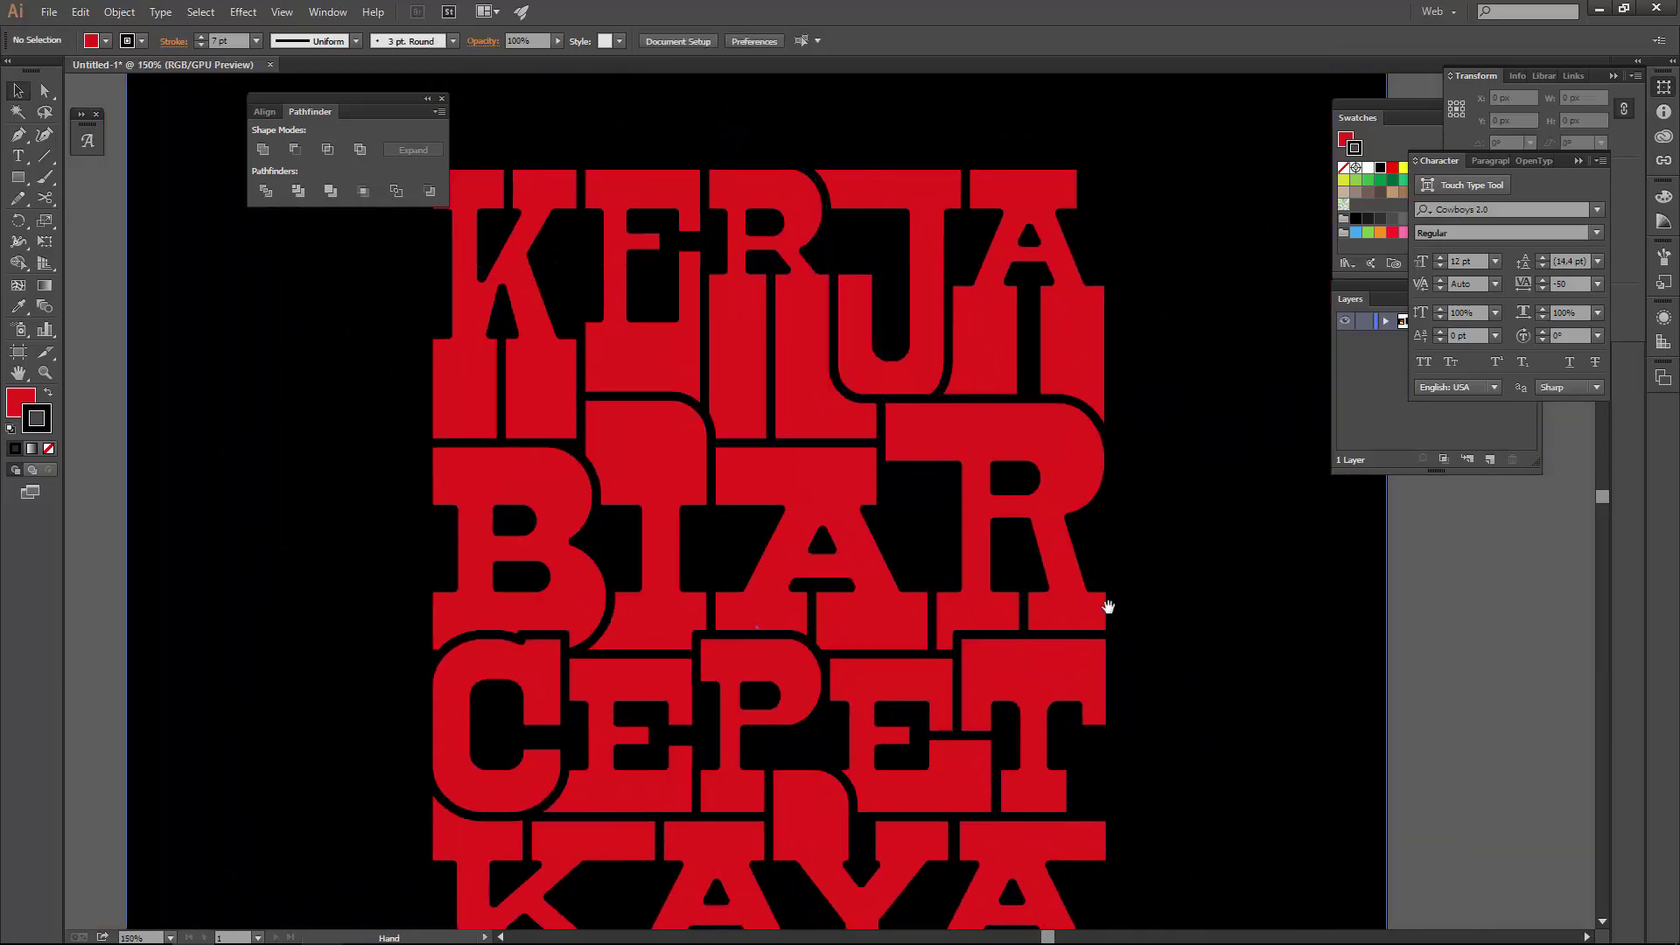
scroll(983, 638, down, 3)
scroll(893, 751, down, 3)
scroll(711, 376, up, 6)
key(a)
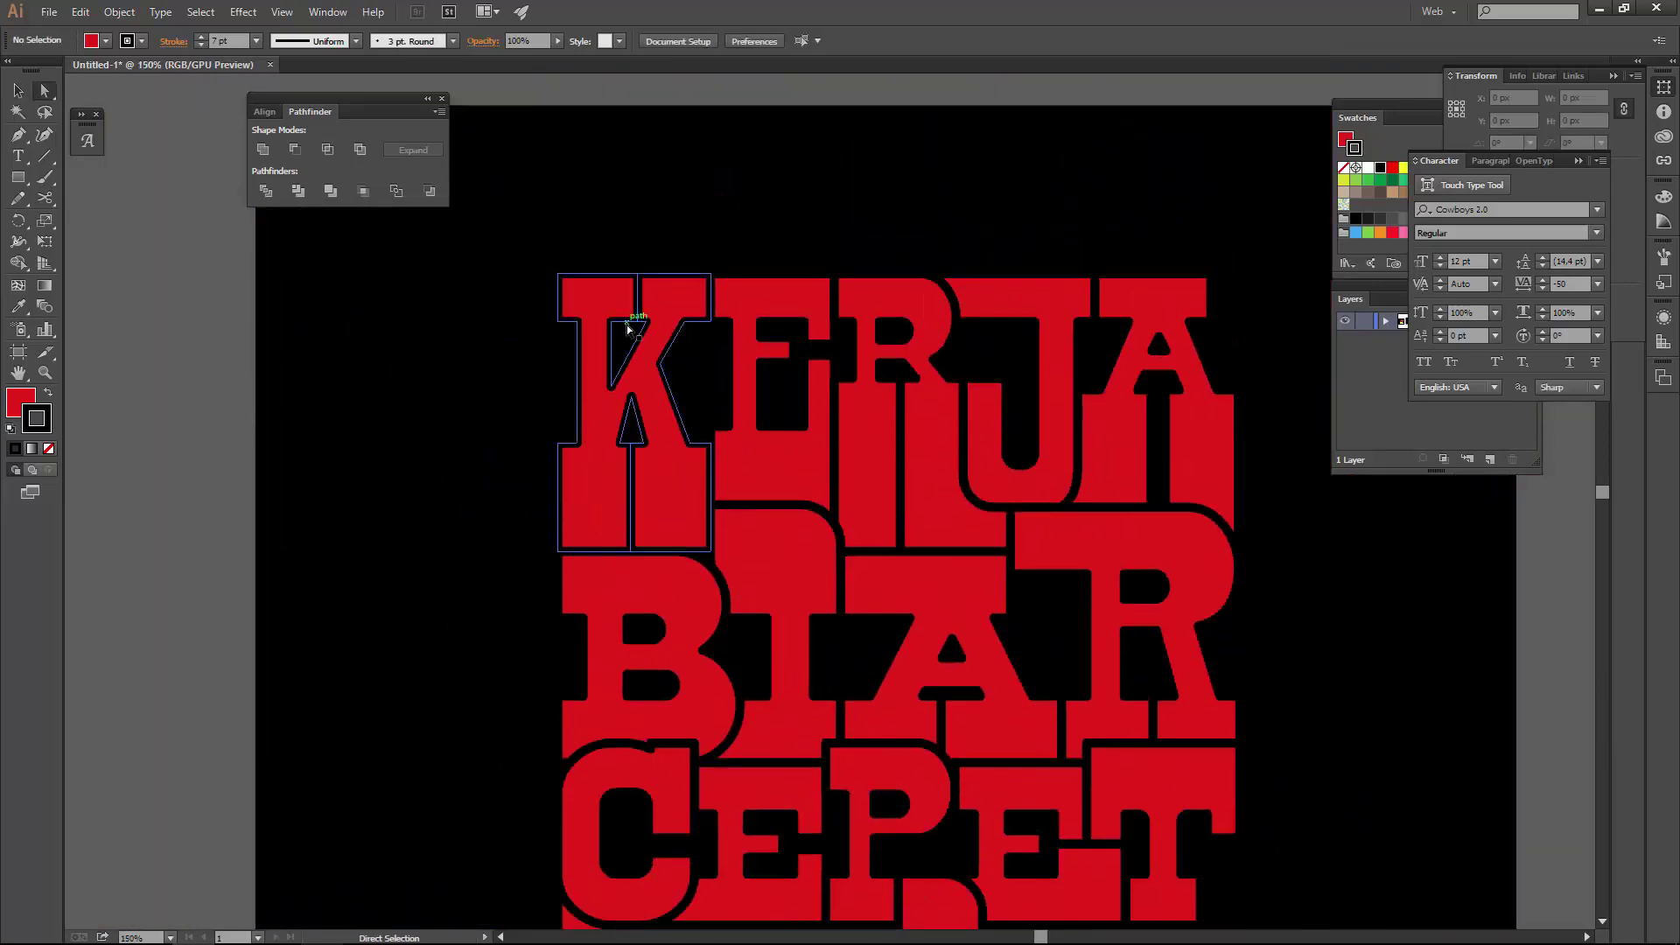
click(575, 324)
scroll(585, 398, up, 2)
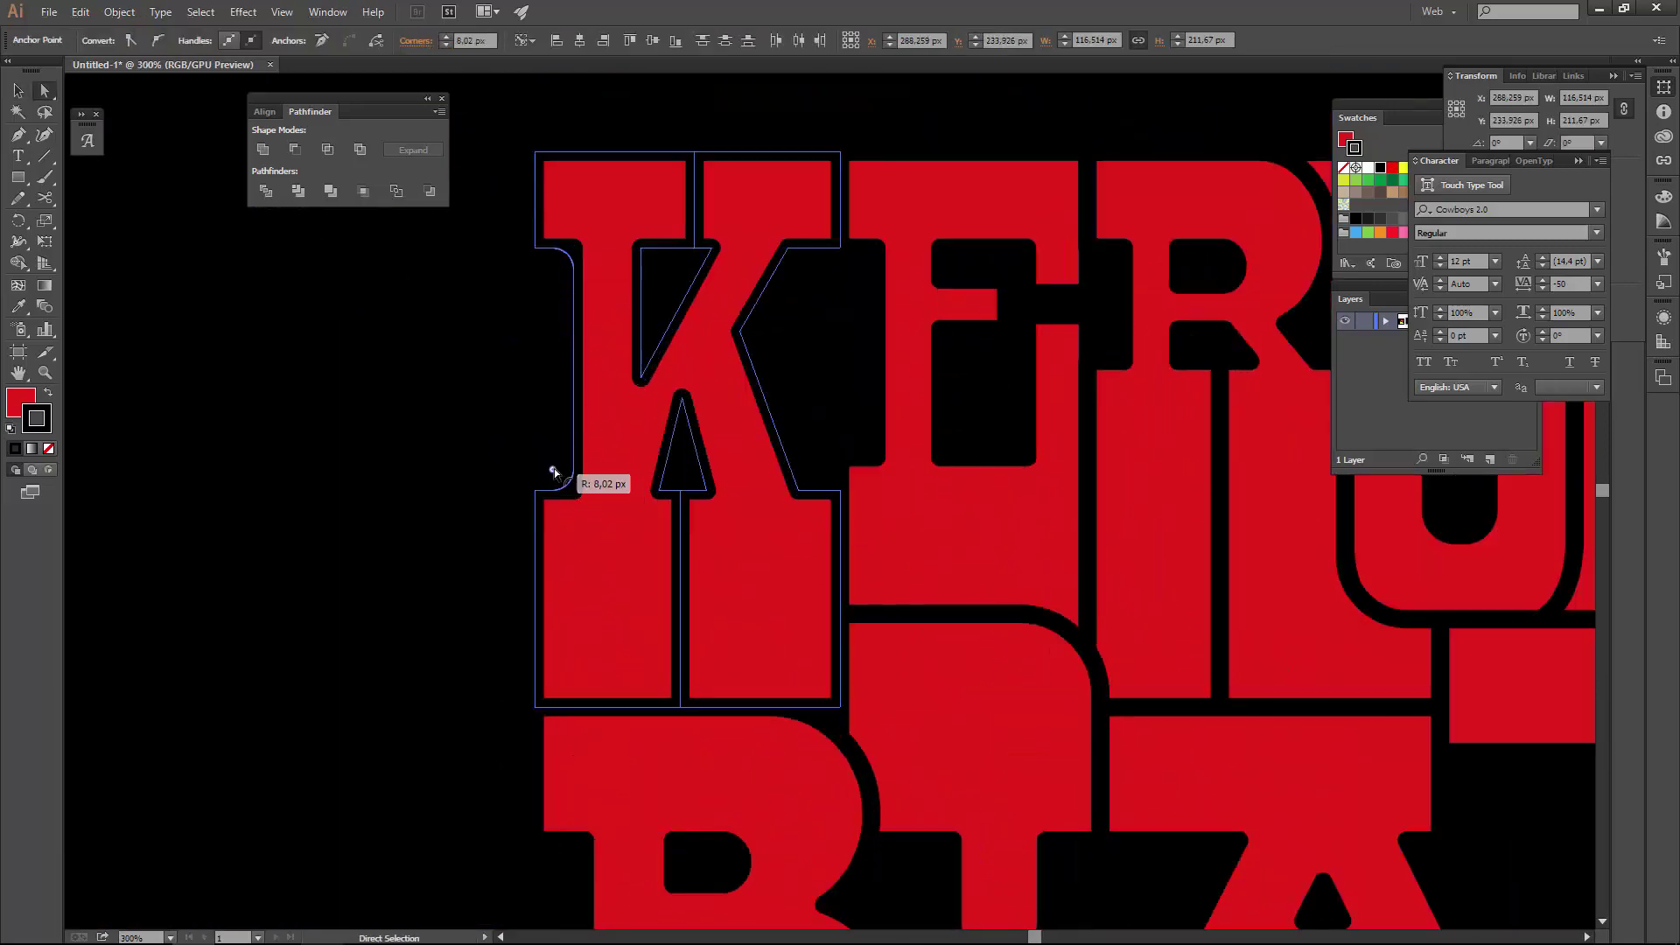
click(642, 249)
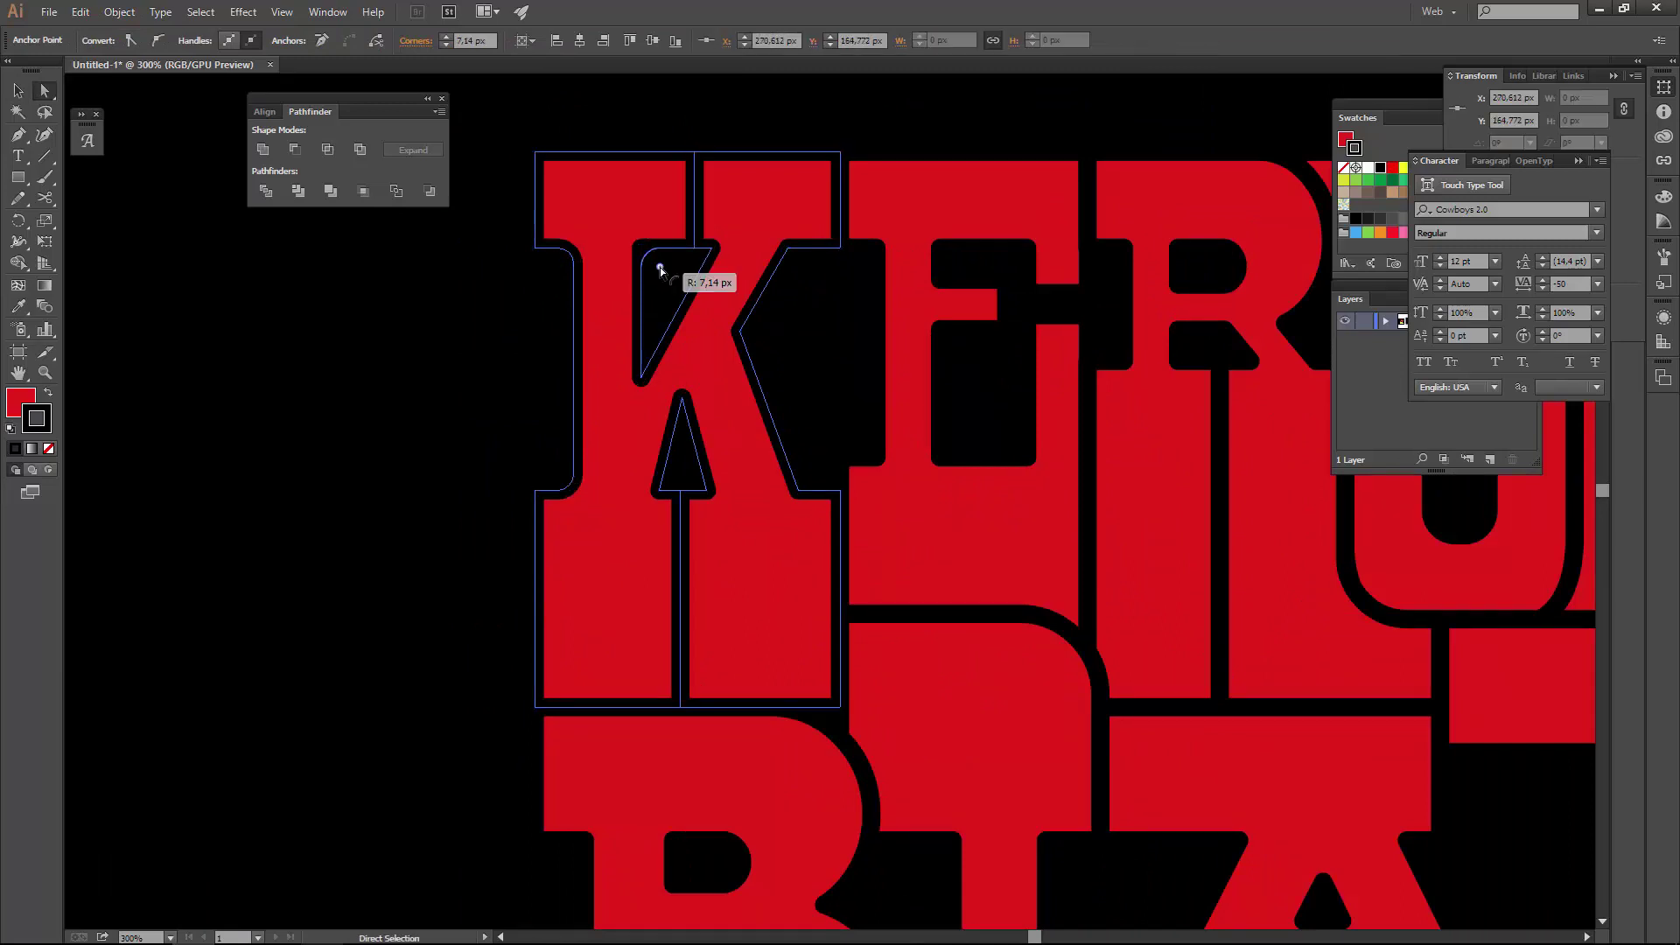
click(788, 248)
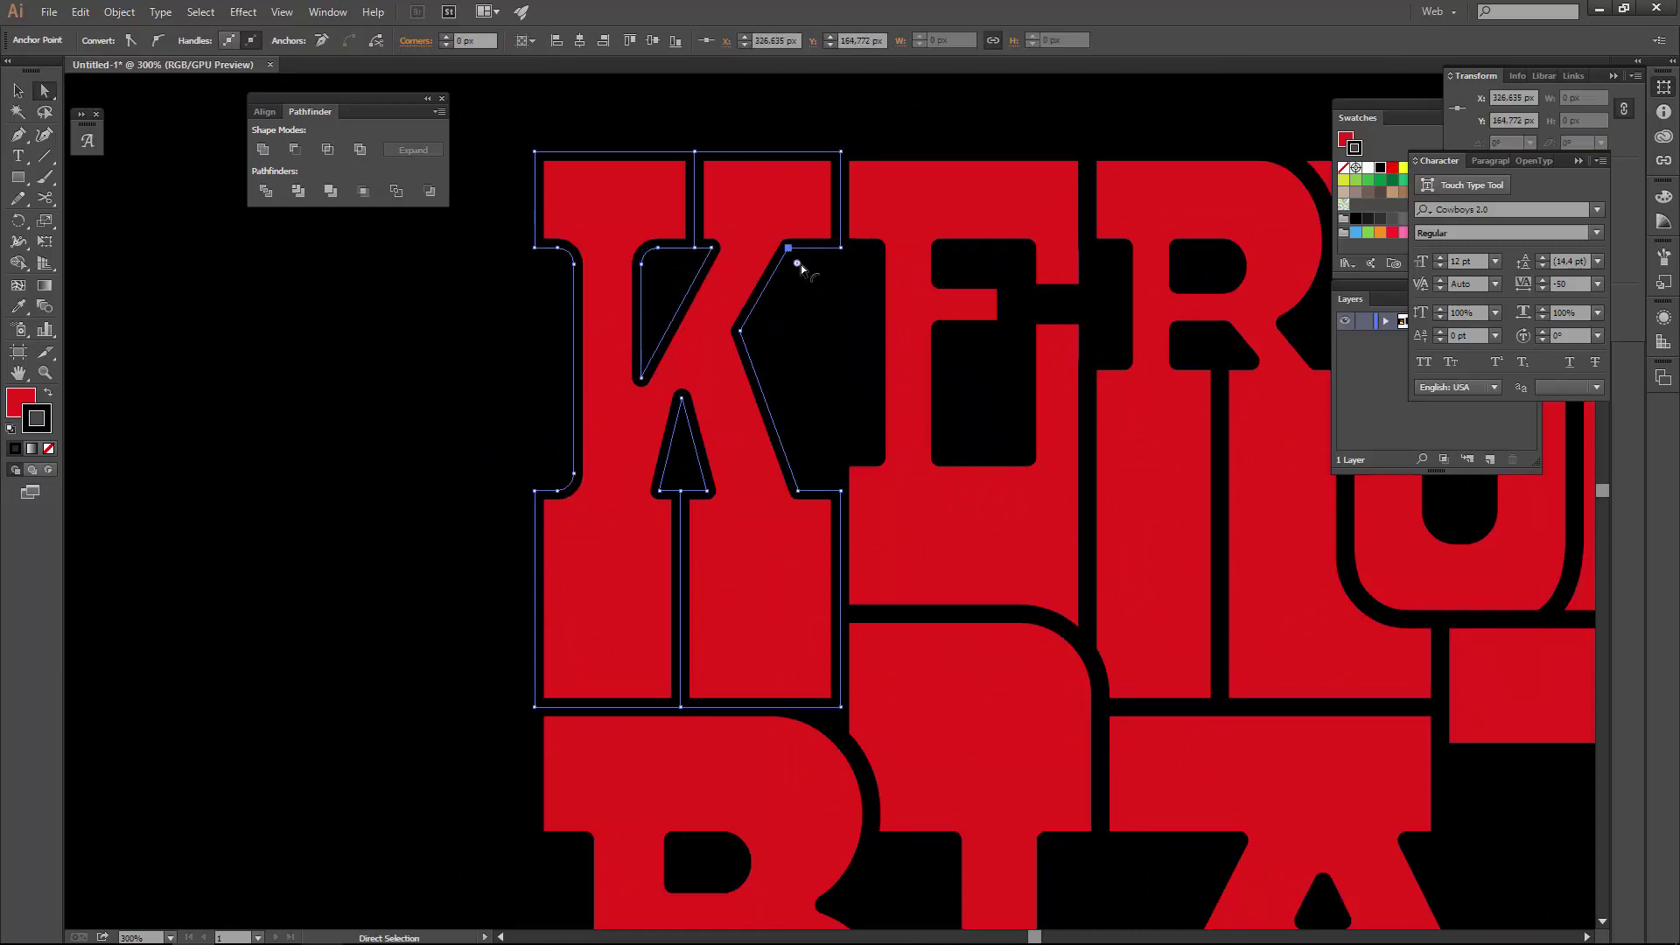
drag(807, 276, 803, 274)
click(682, 400)
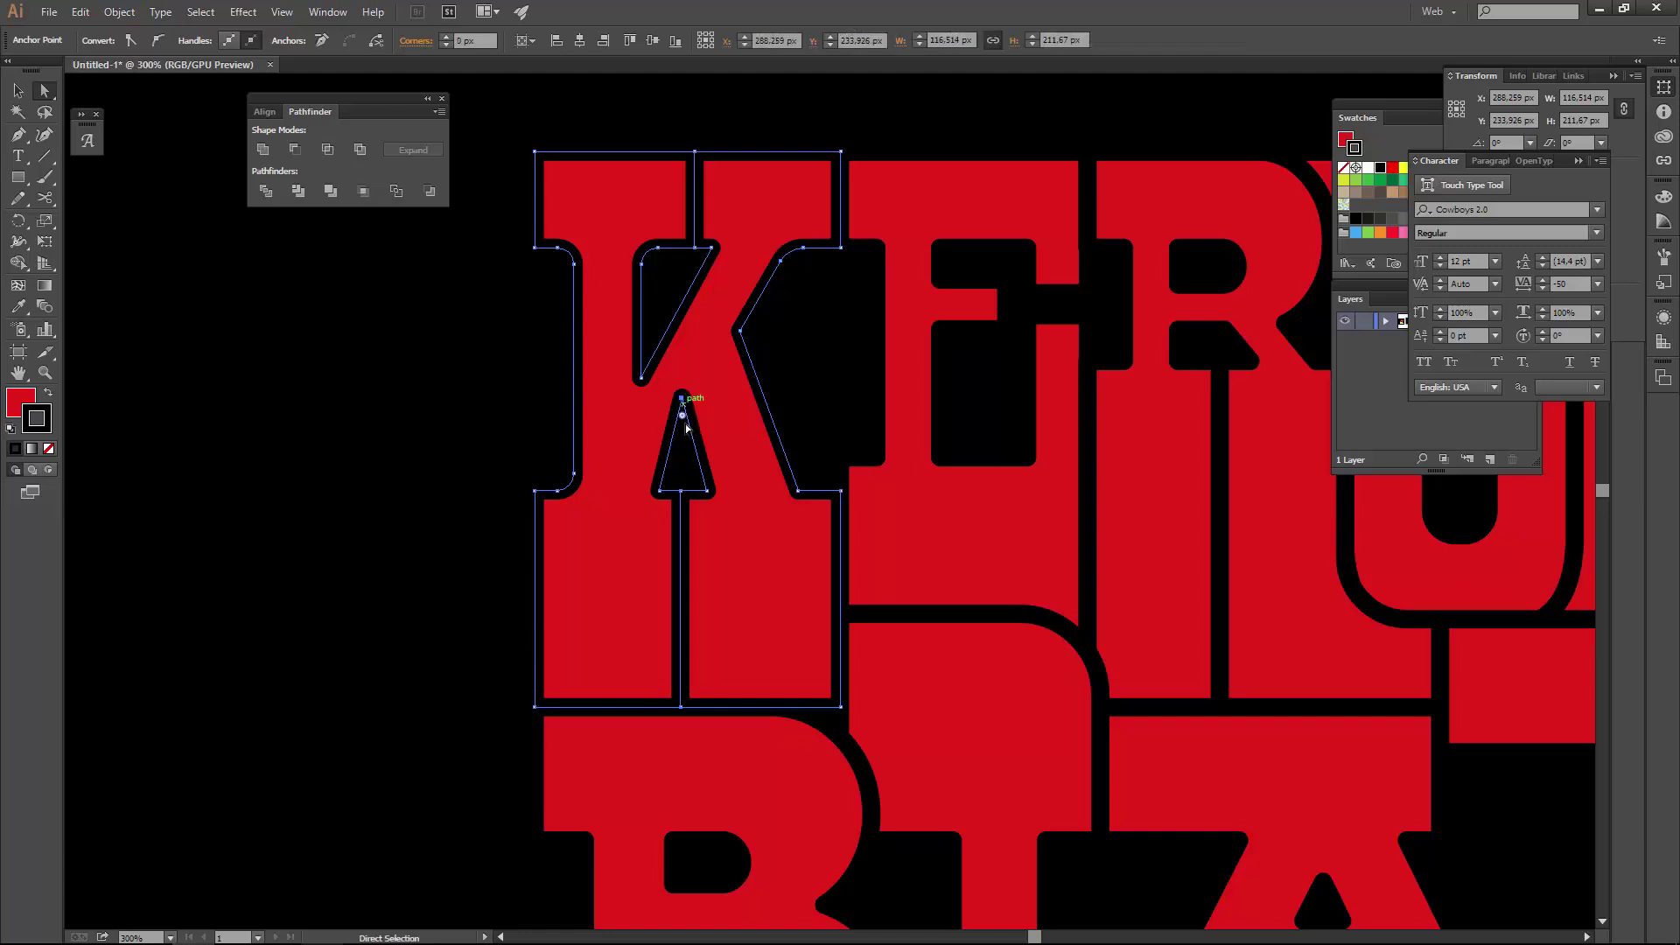
drag(685, 423, 685, 423)
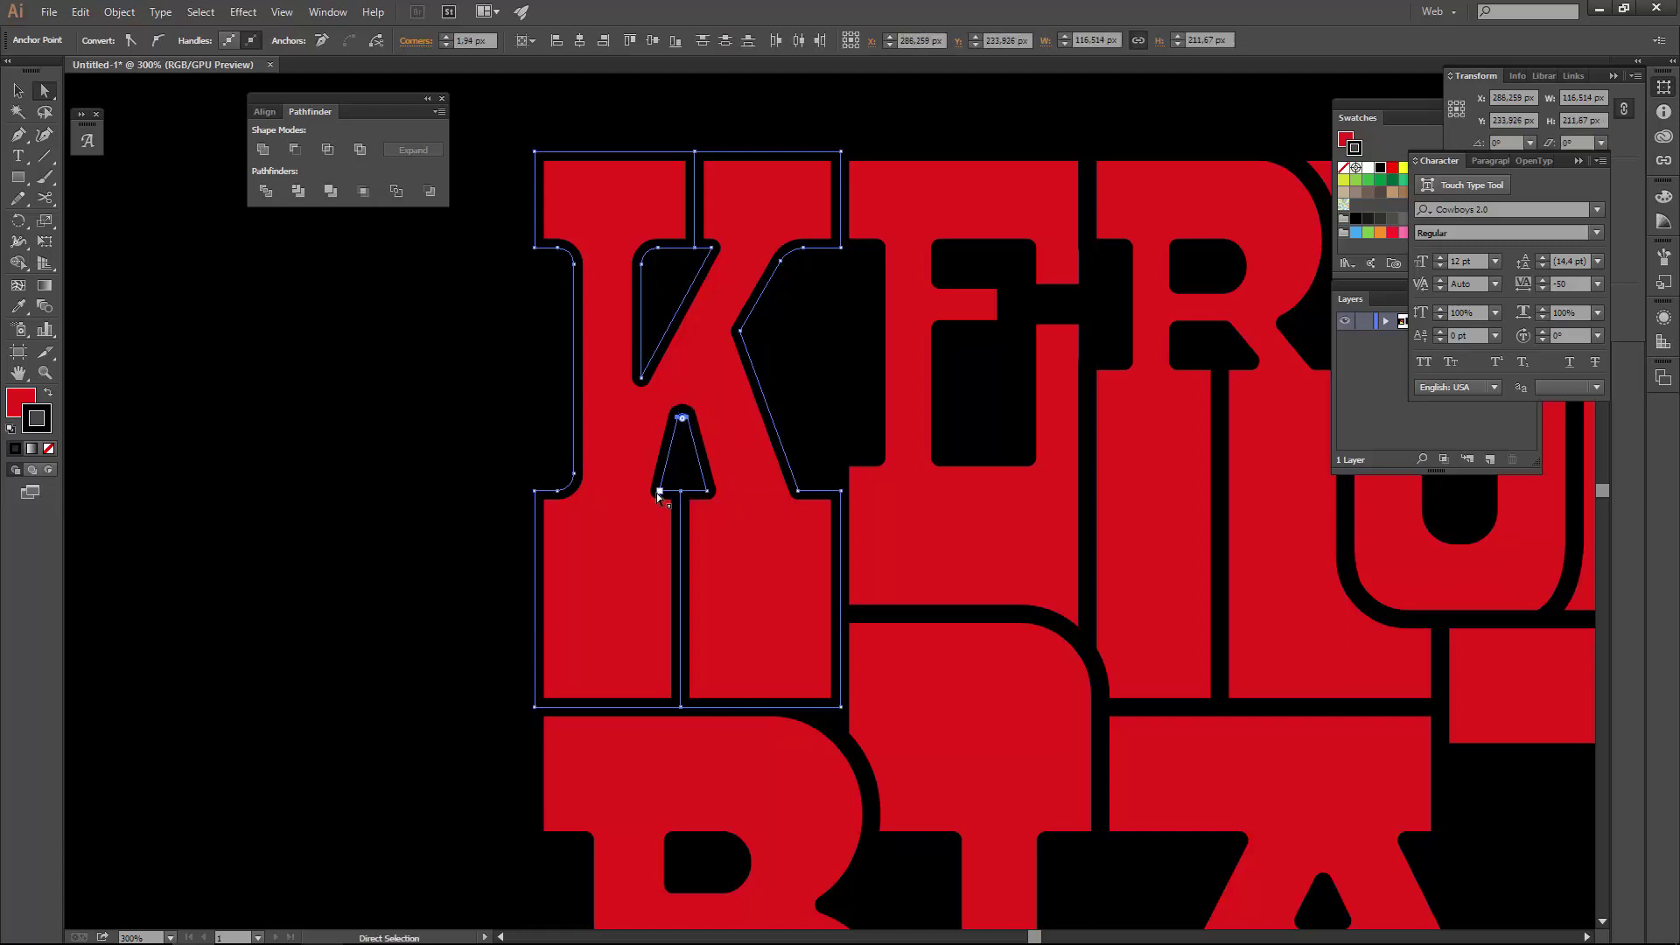
- Round the outer and inner corners of the E shape
scroll(661, 495, down, 3)
scroll(668, 475, up, 4)
click(833, 495)
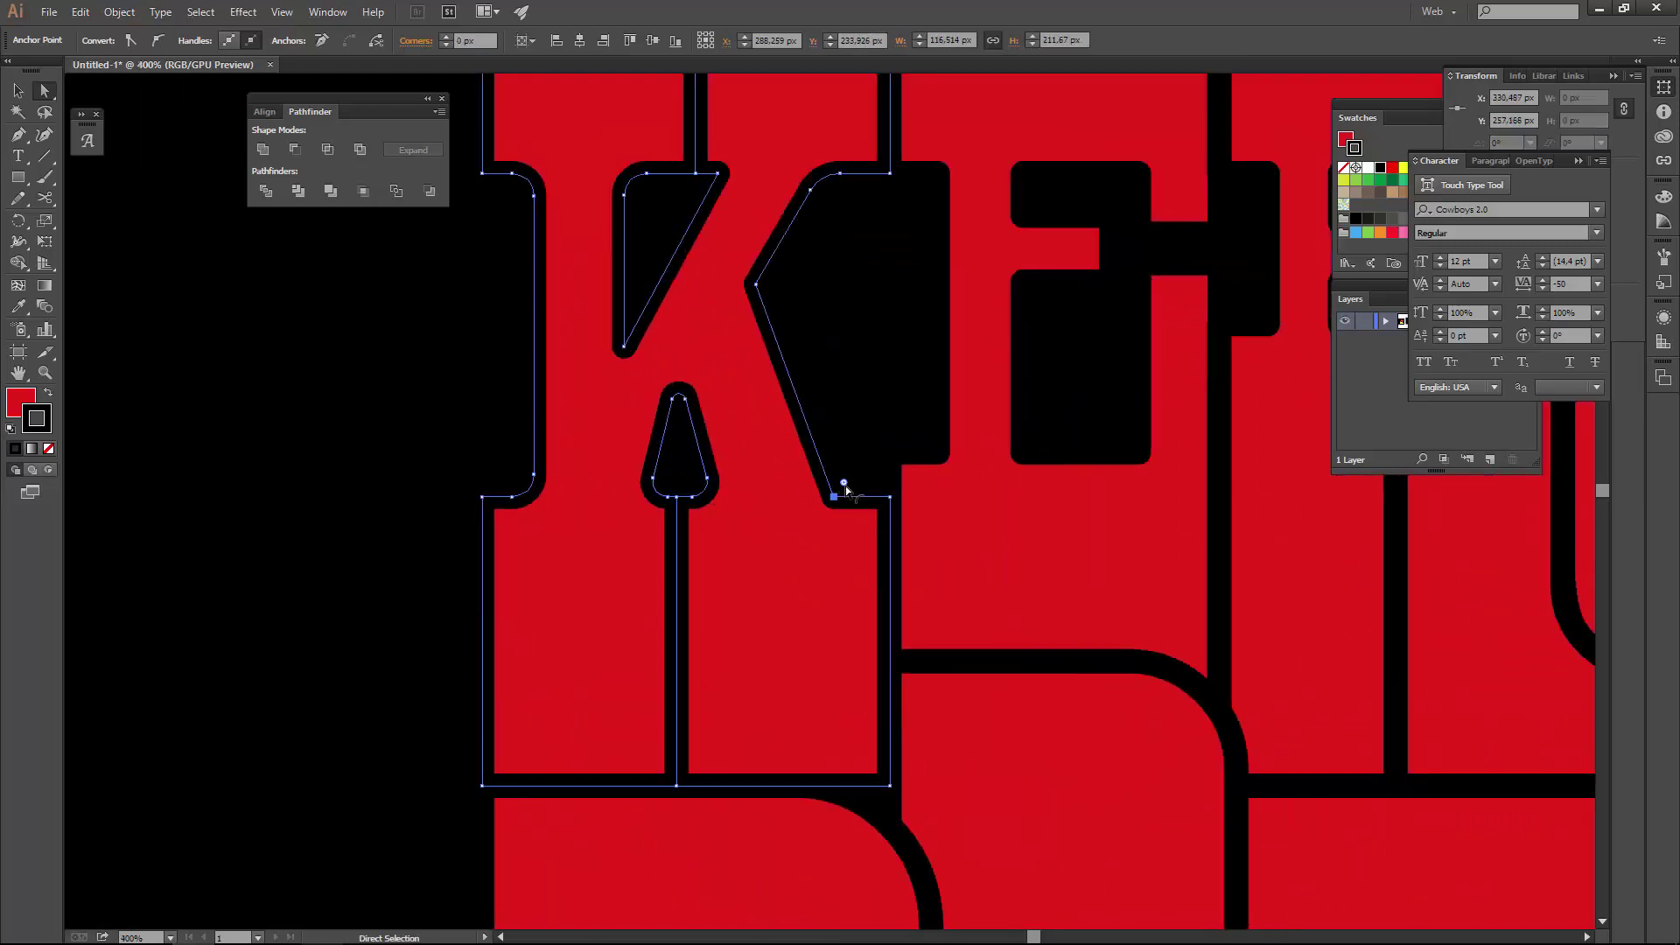
scroll(845, 486, up, 2)
click(900, 425)
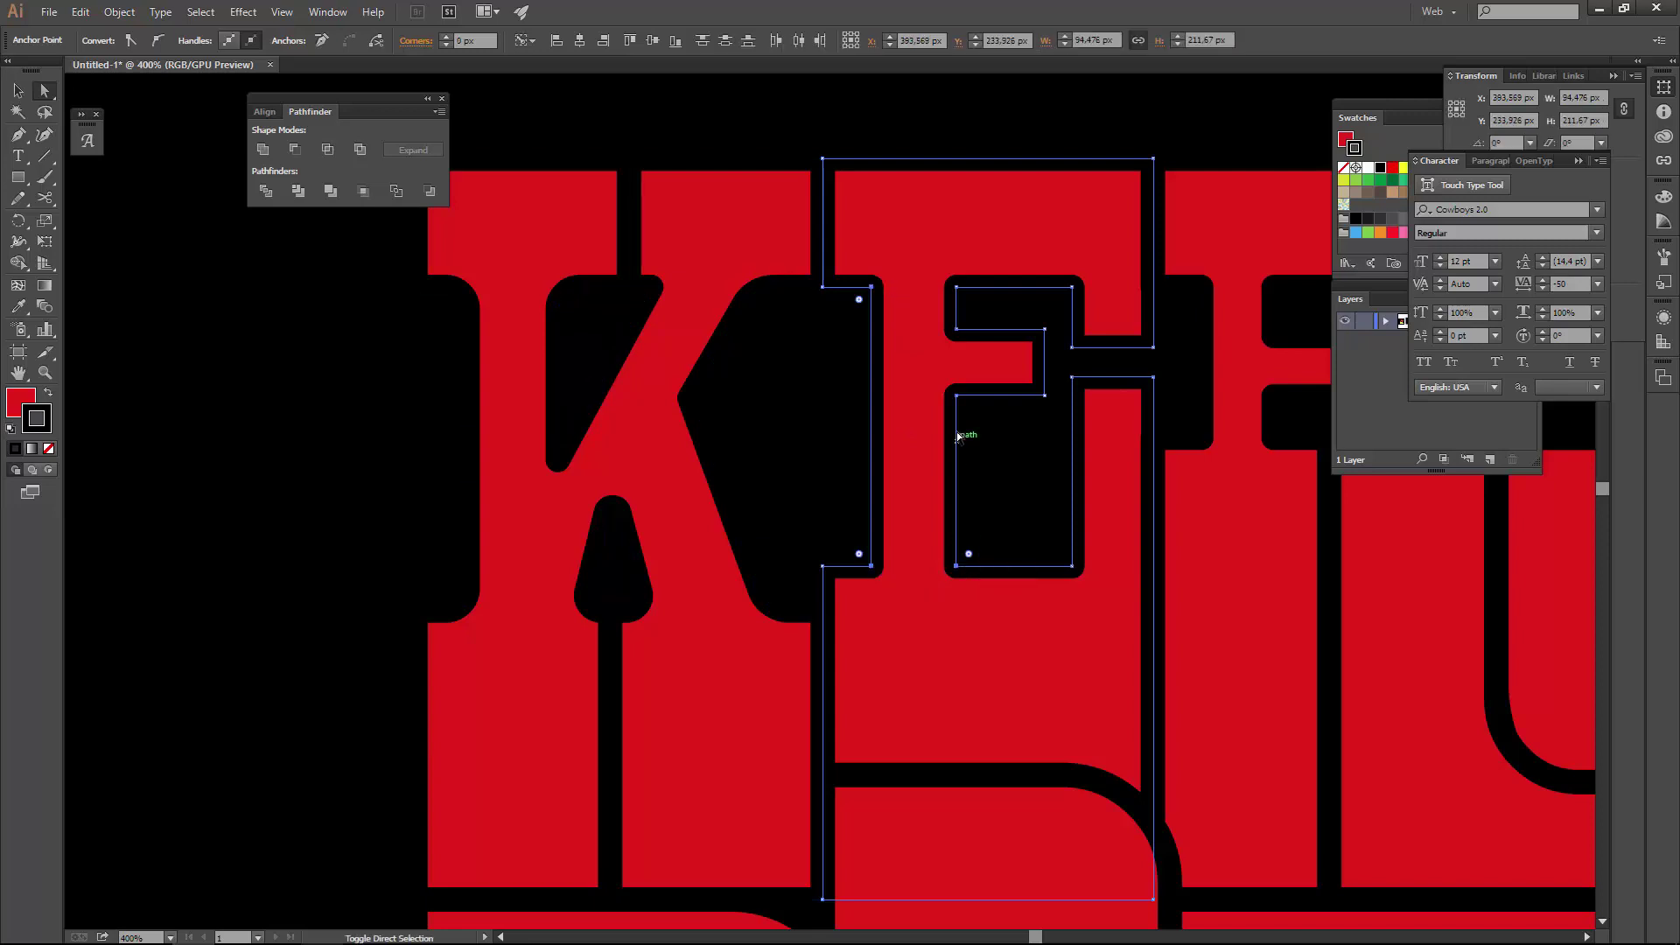
drag(969, 299, 528, 372)
shift+click(406, 594)
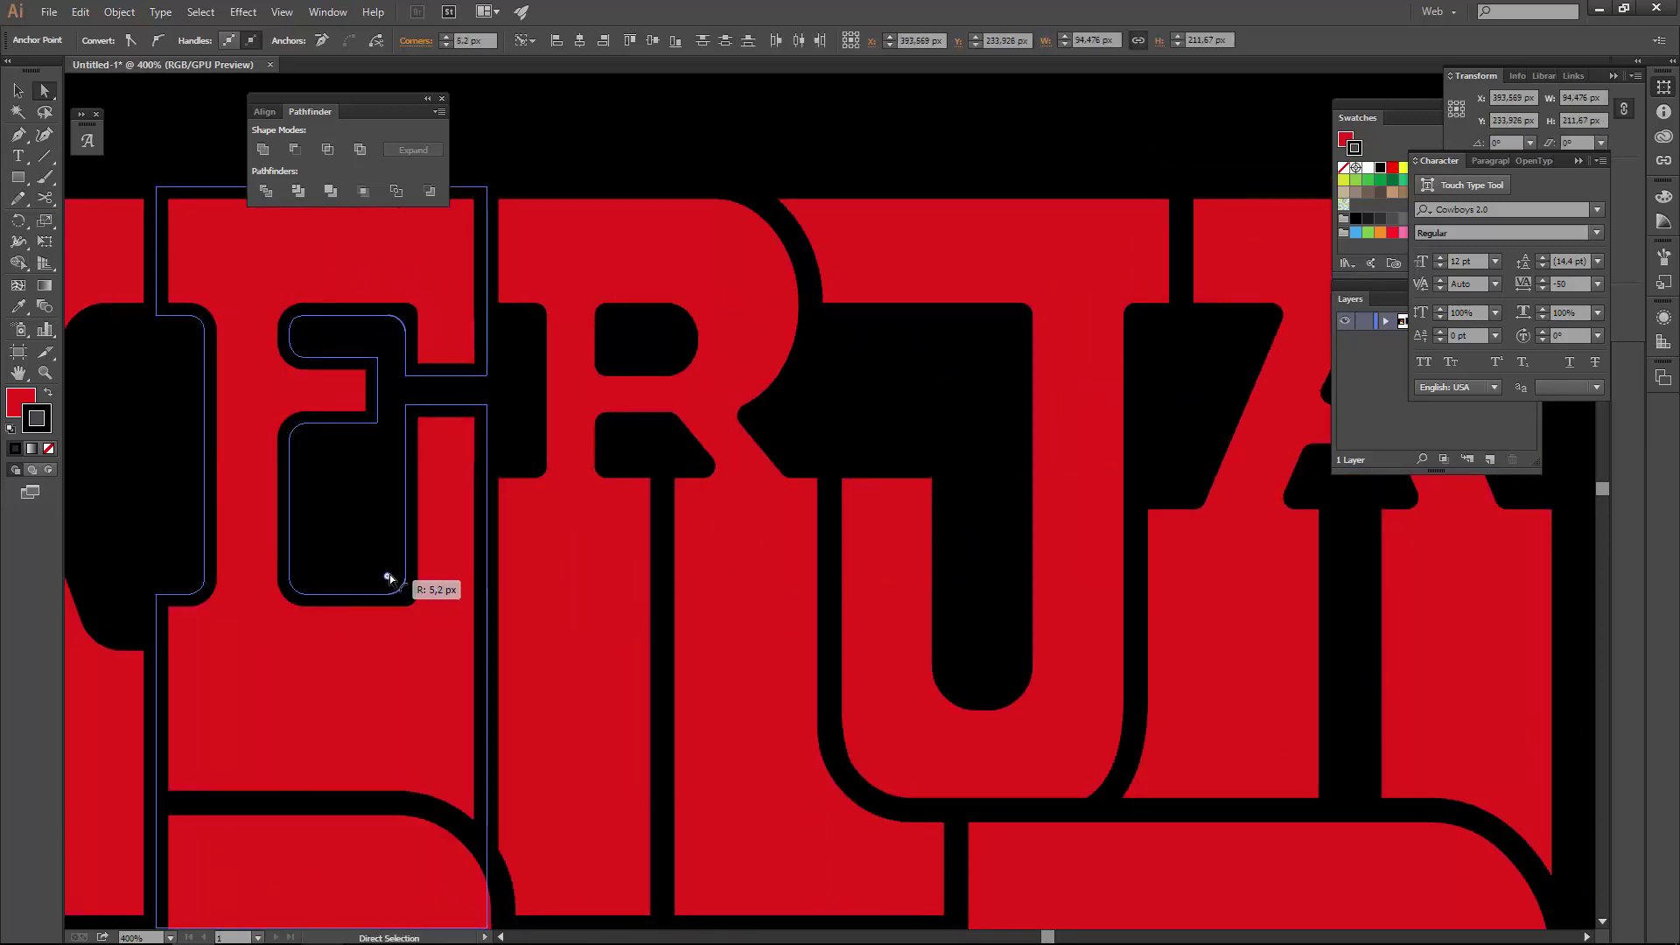
key(ctrl+minus)
key(ctrl+minus)
key(ctrl+minus)
scroll(833, 350, up, 2)
- Select the J's top-right inner corner and all of the J's points
click(820, 327)
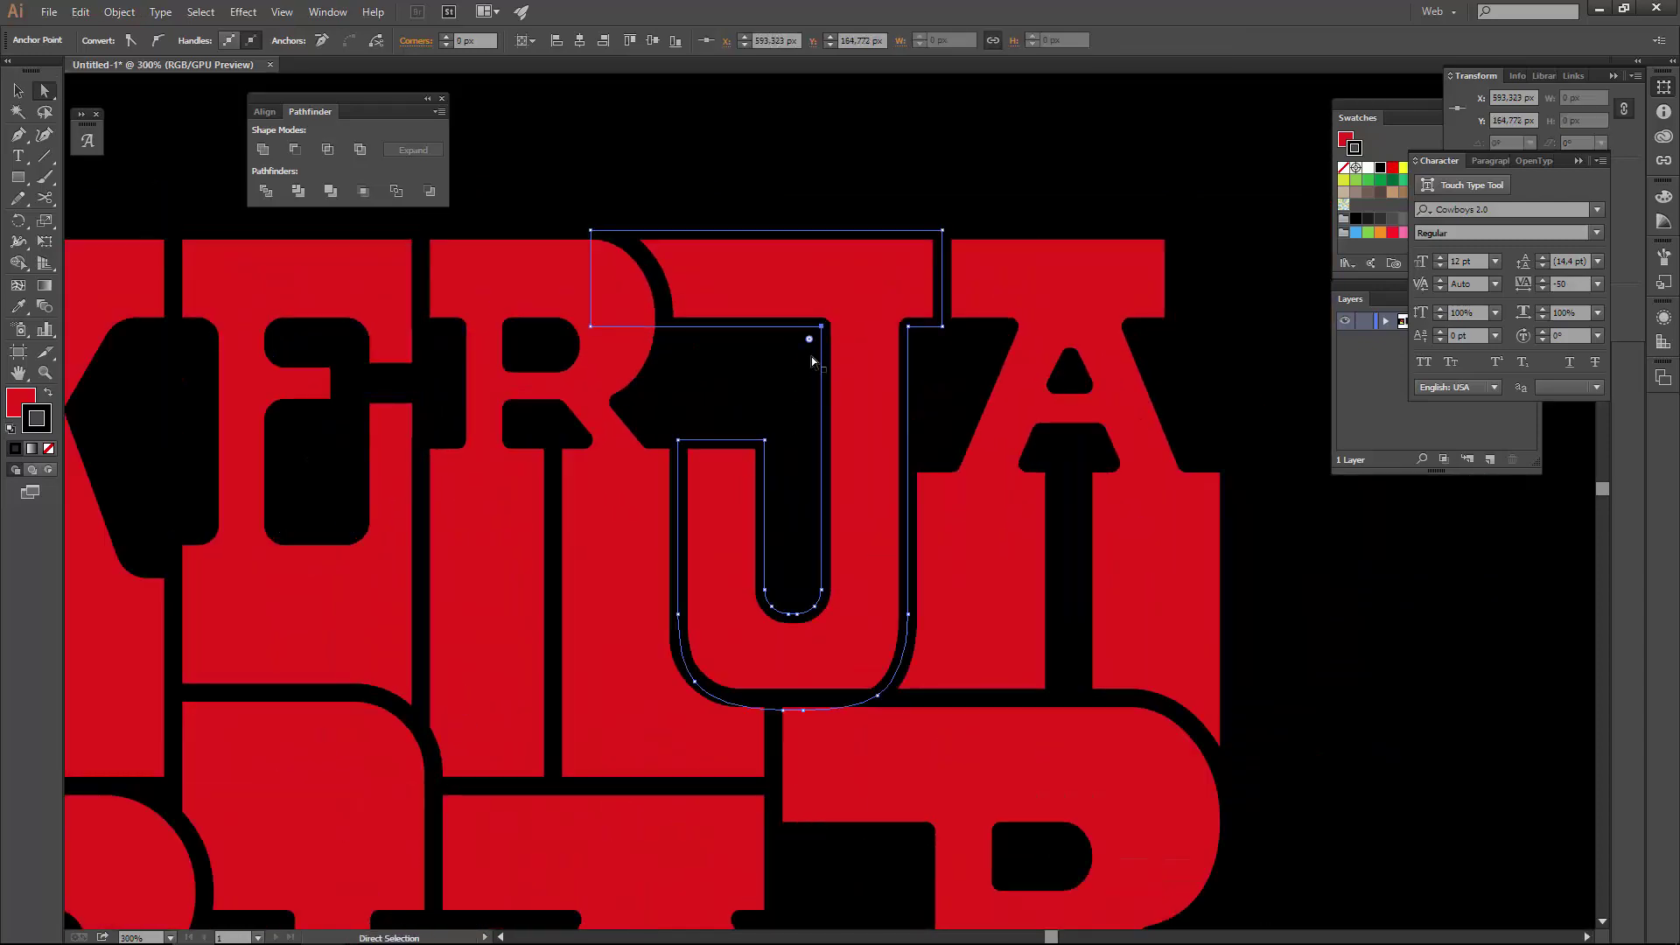
click(812, 353)
scroll(919, 349, down, 2)
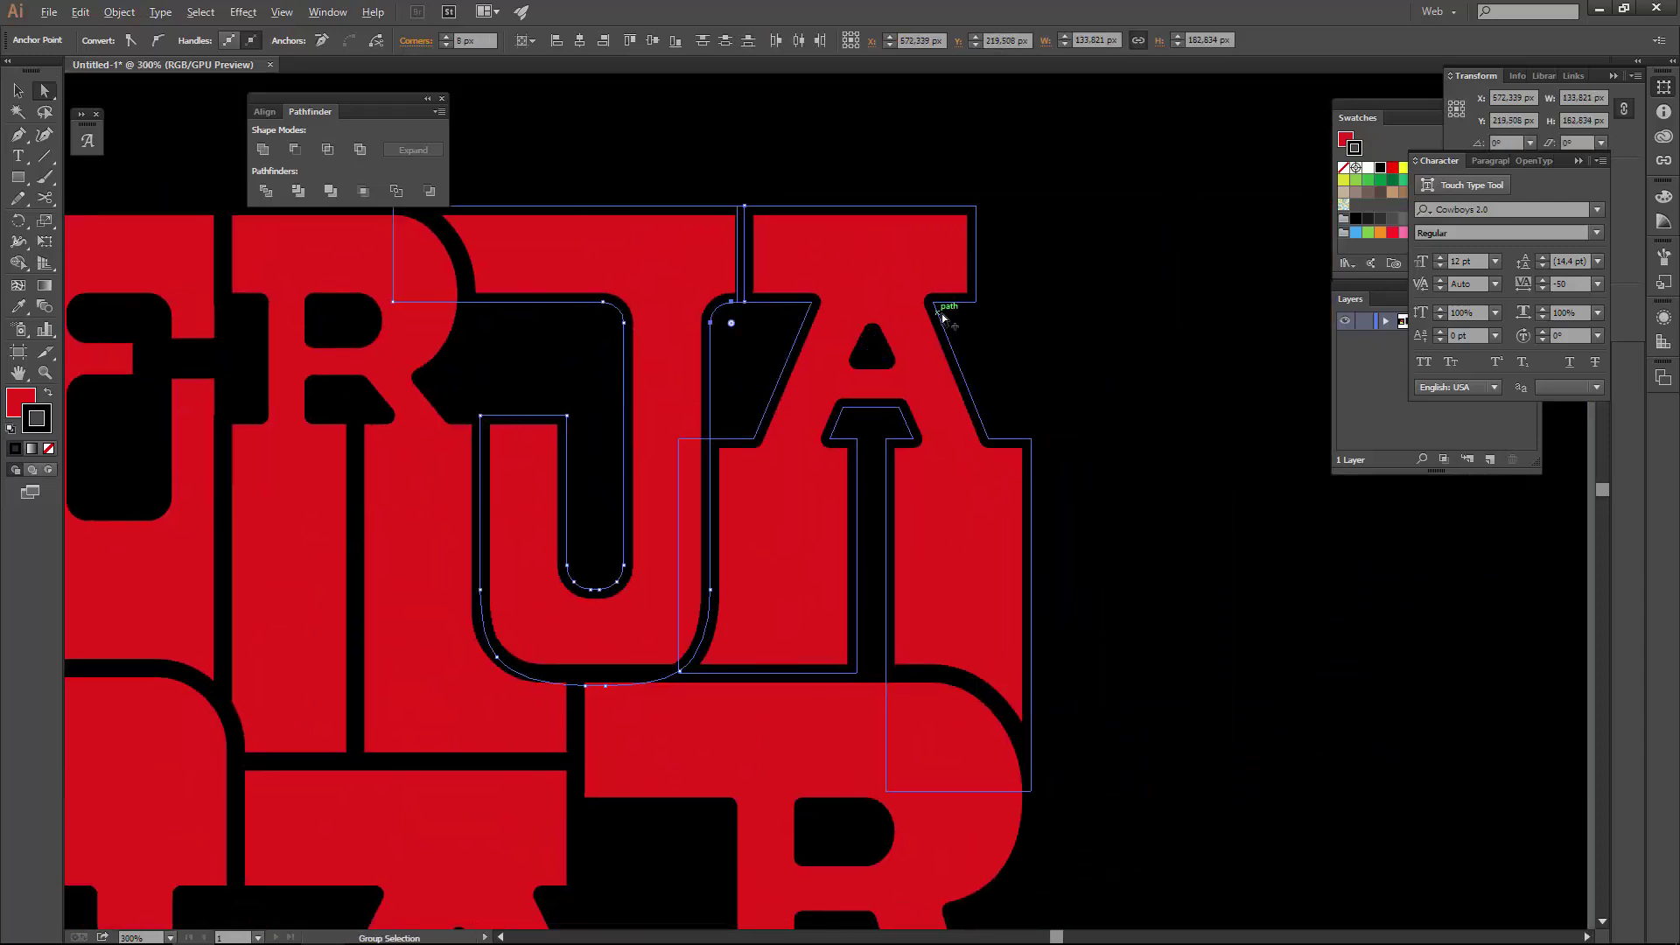
scroll(960, 375, down, 2)
scroll(961, 374, up, 6)
scroll(903, 238, down, 1)
- Select the A's corner points, including its inner crossbar corners
click(804, 335)
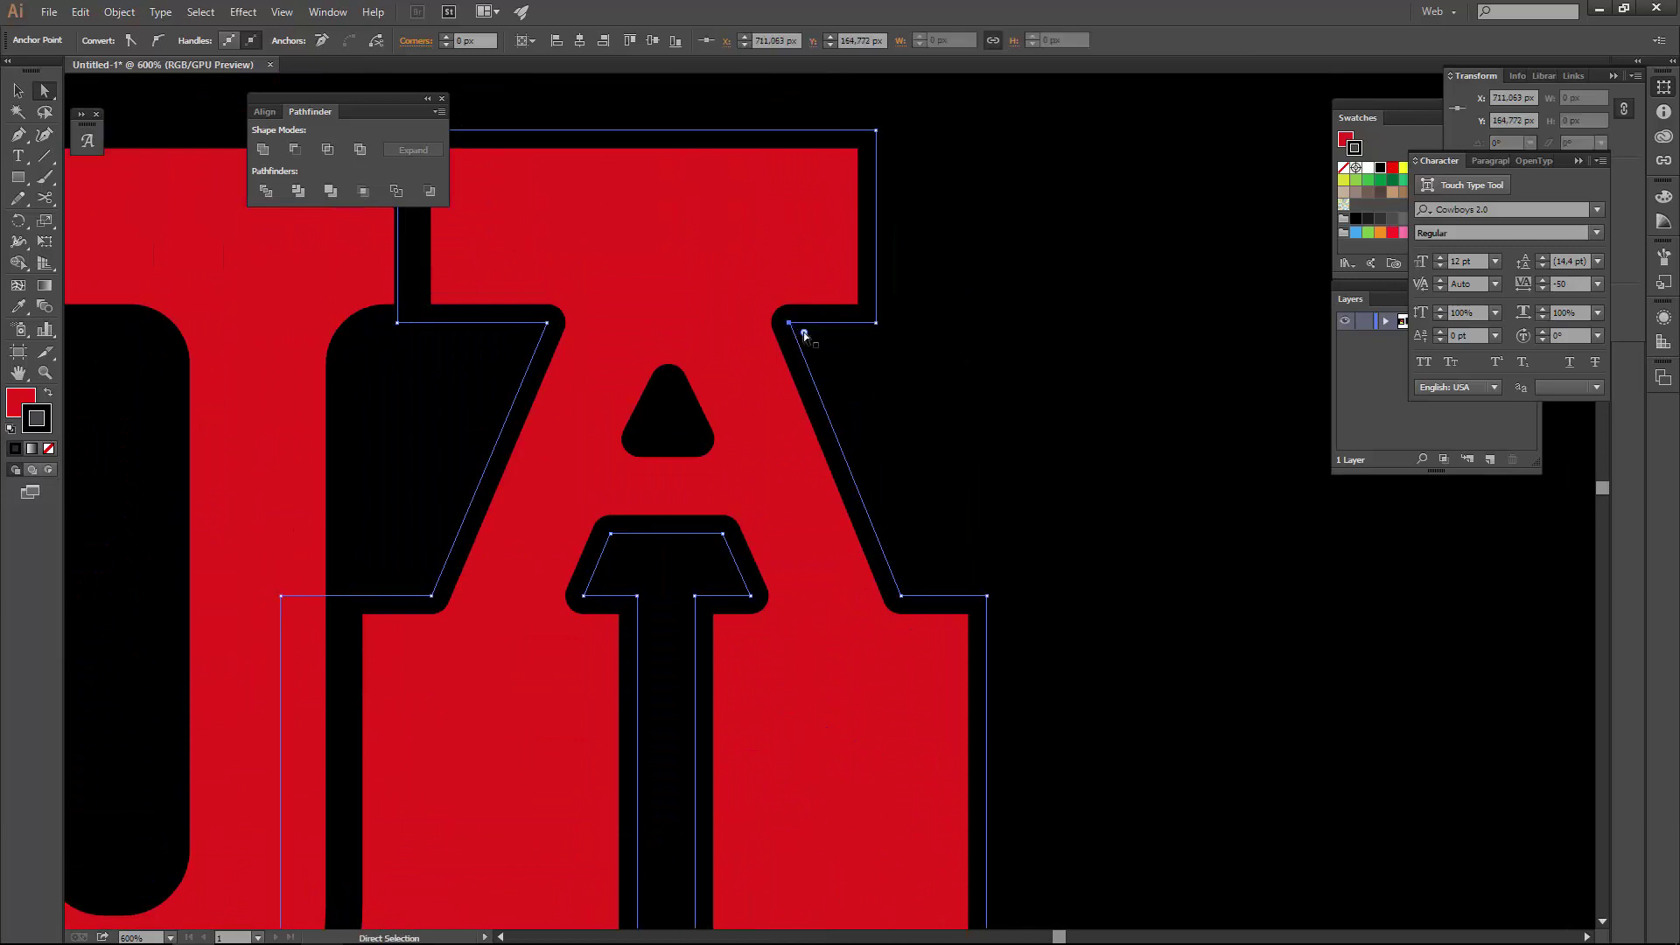
click(826, 353)
scroll(625, 445, down, 2)
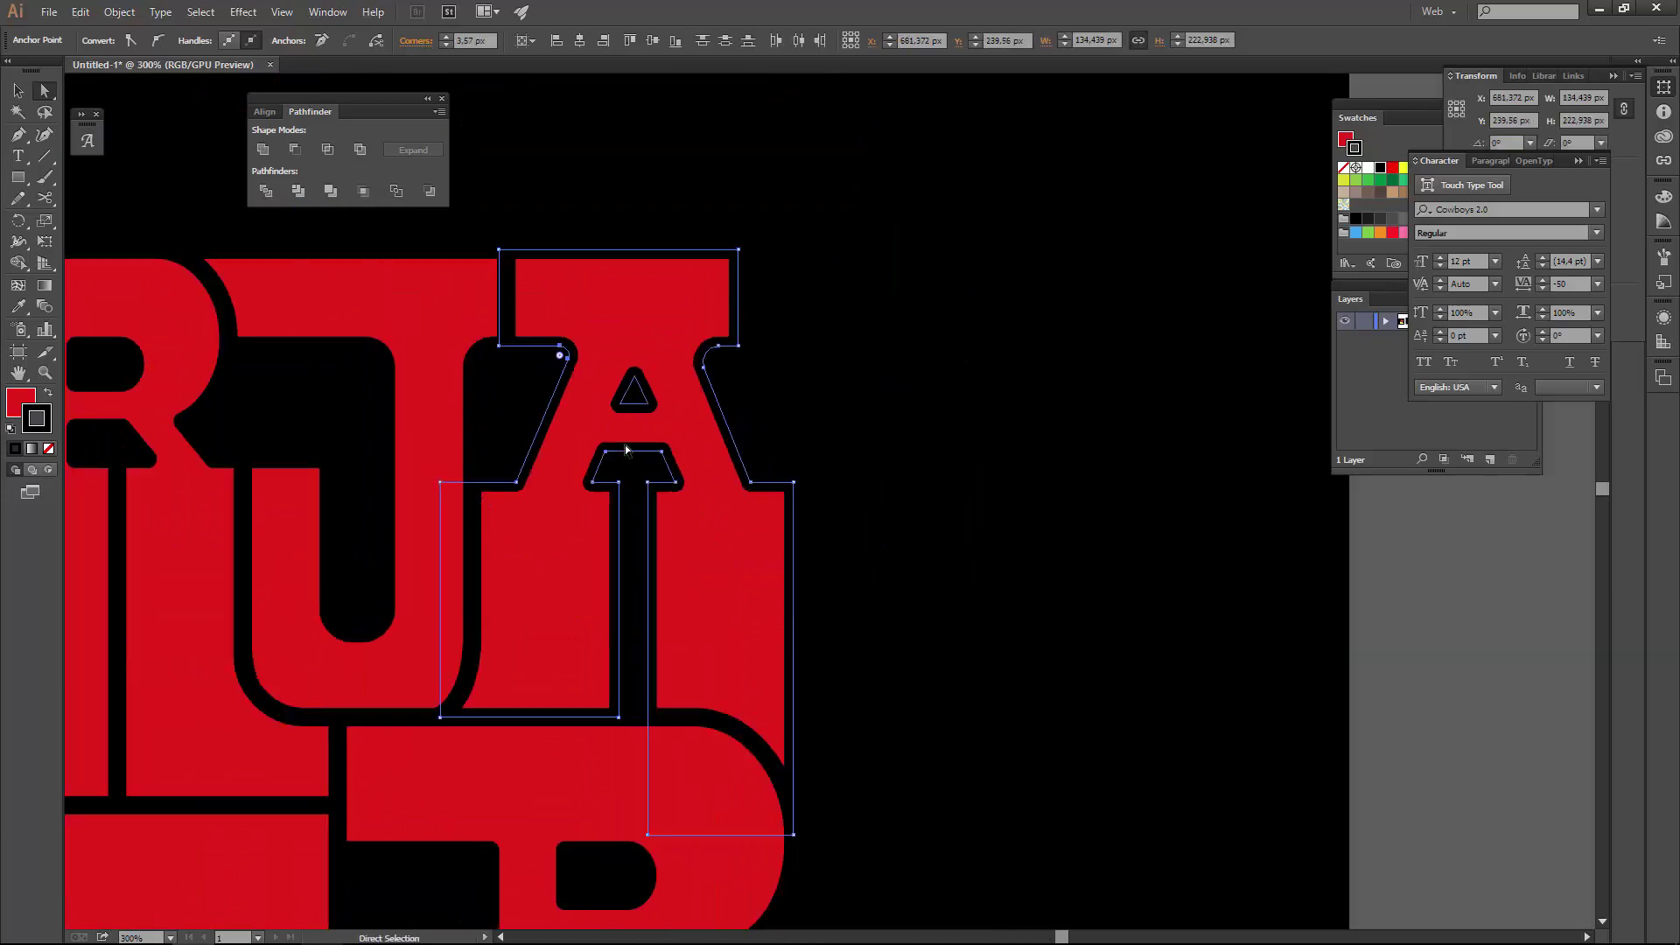
drag(618, 553, 705, 375)
click(851, 300)
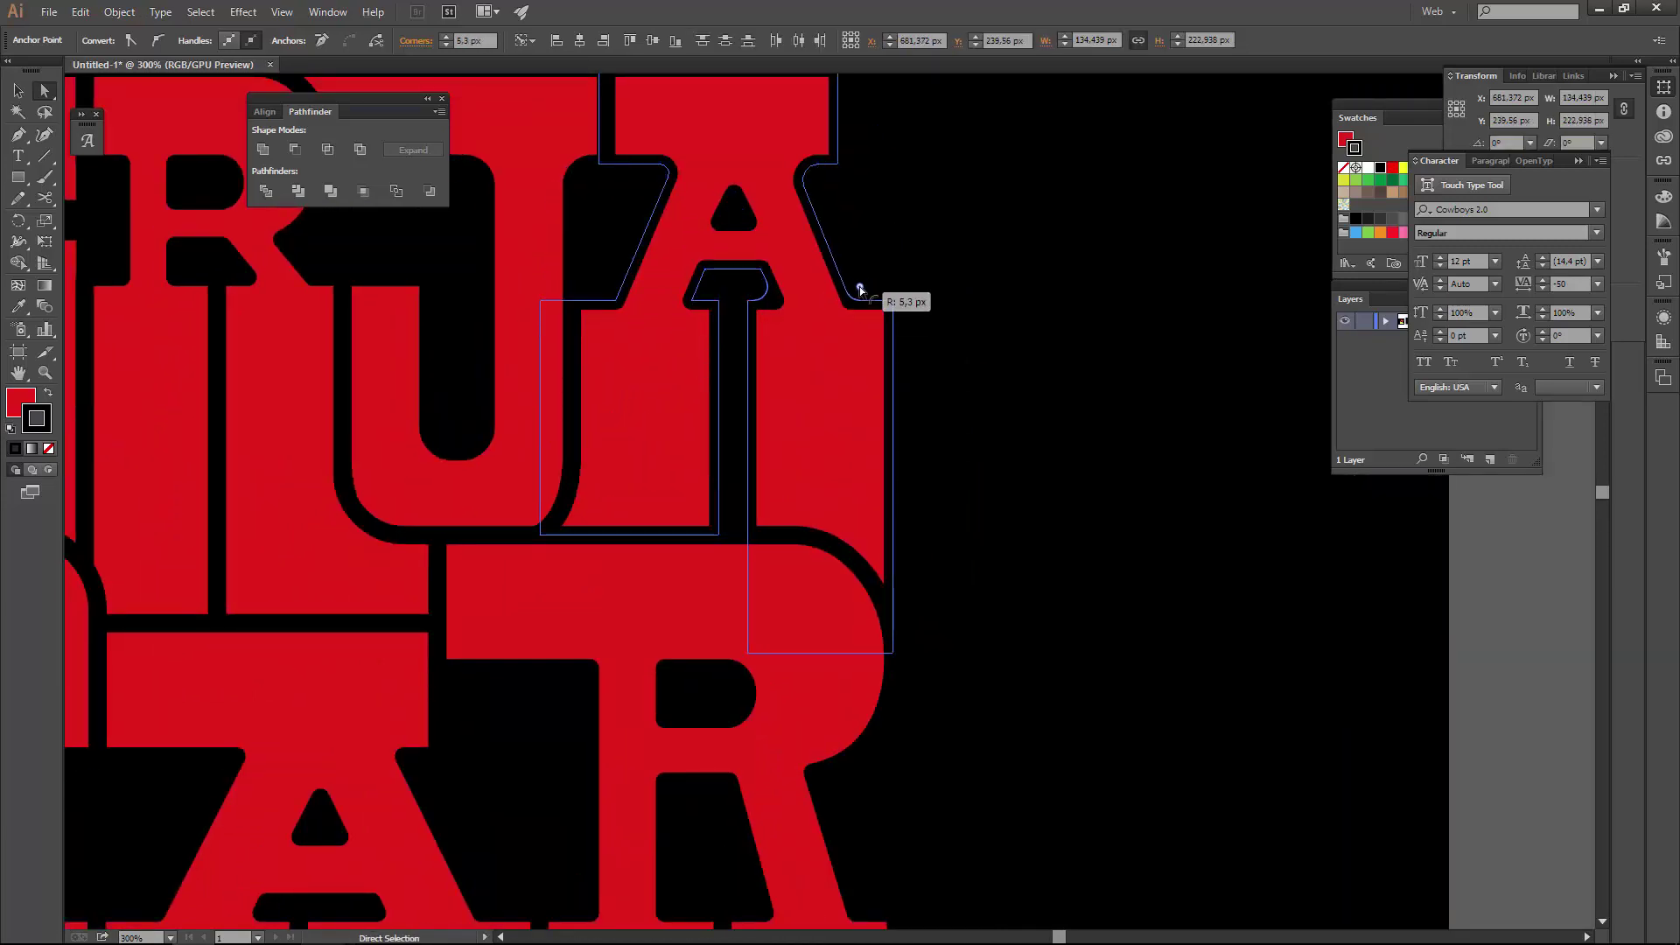
click(705, 302)
shift+click(616, 300)
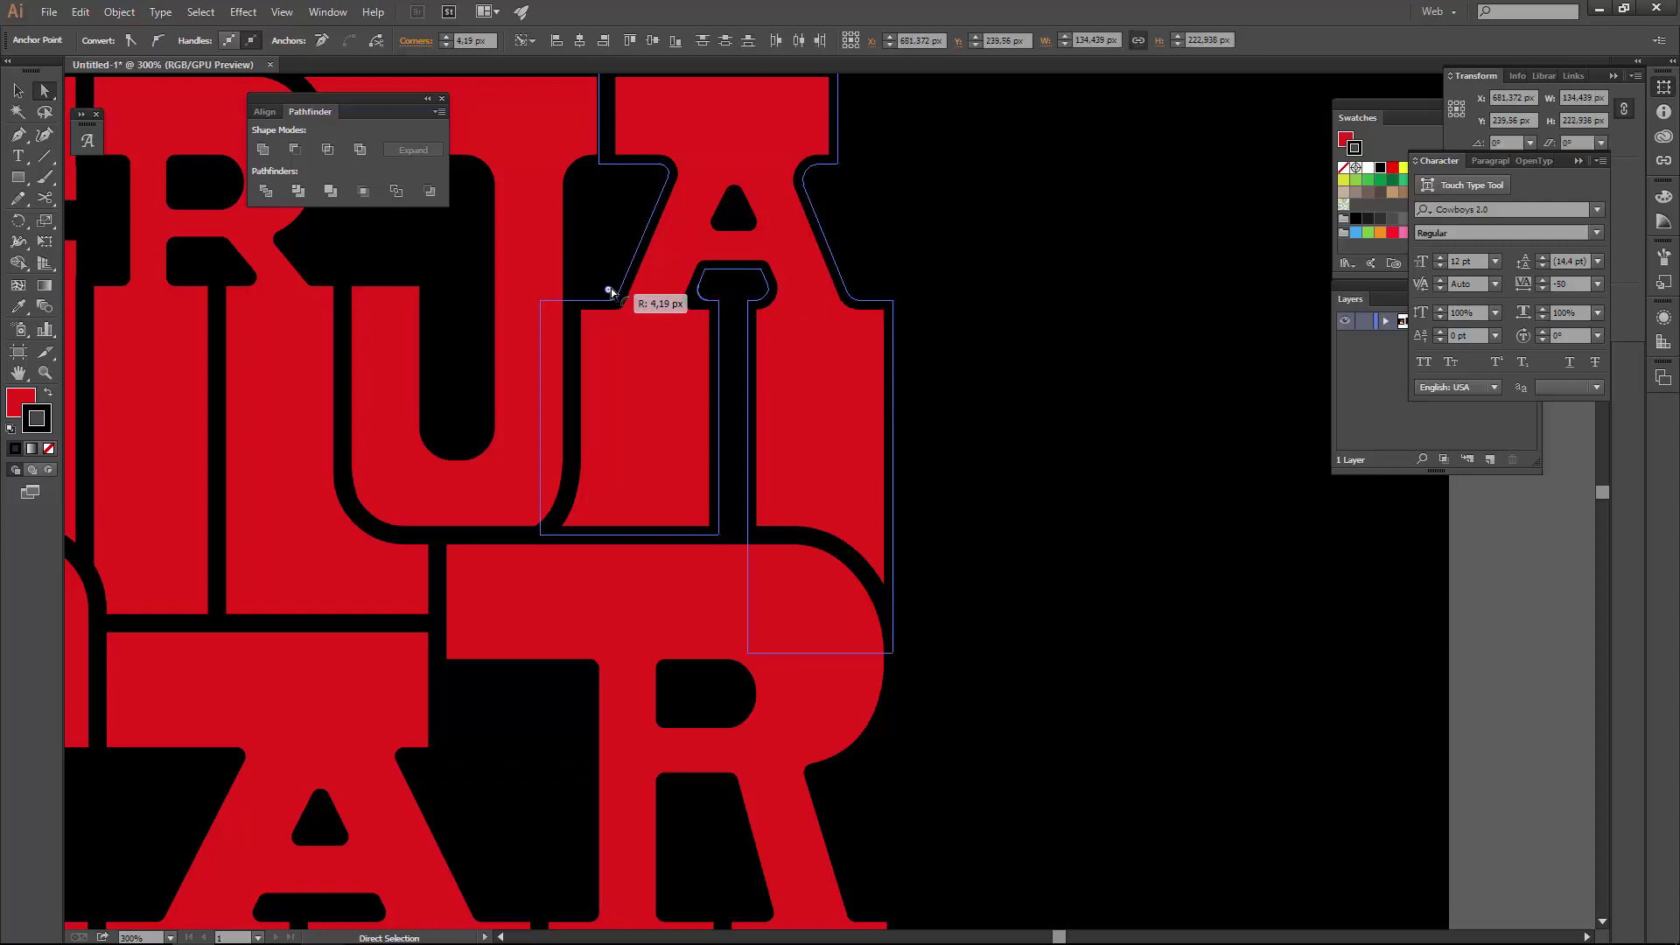
scroll(613, 292, down, 3)
- Round the corners of the R and A in BIAR
click(821, 483)
drag(811, 495, 815, 502)
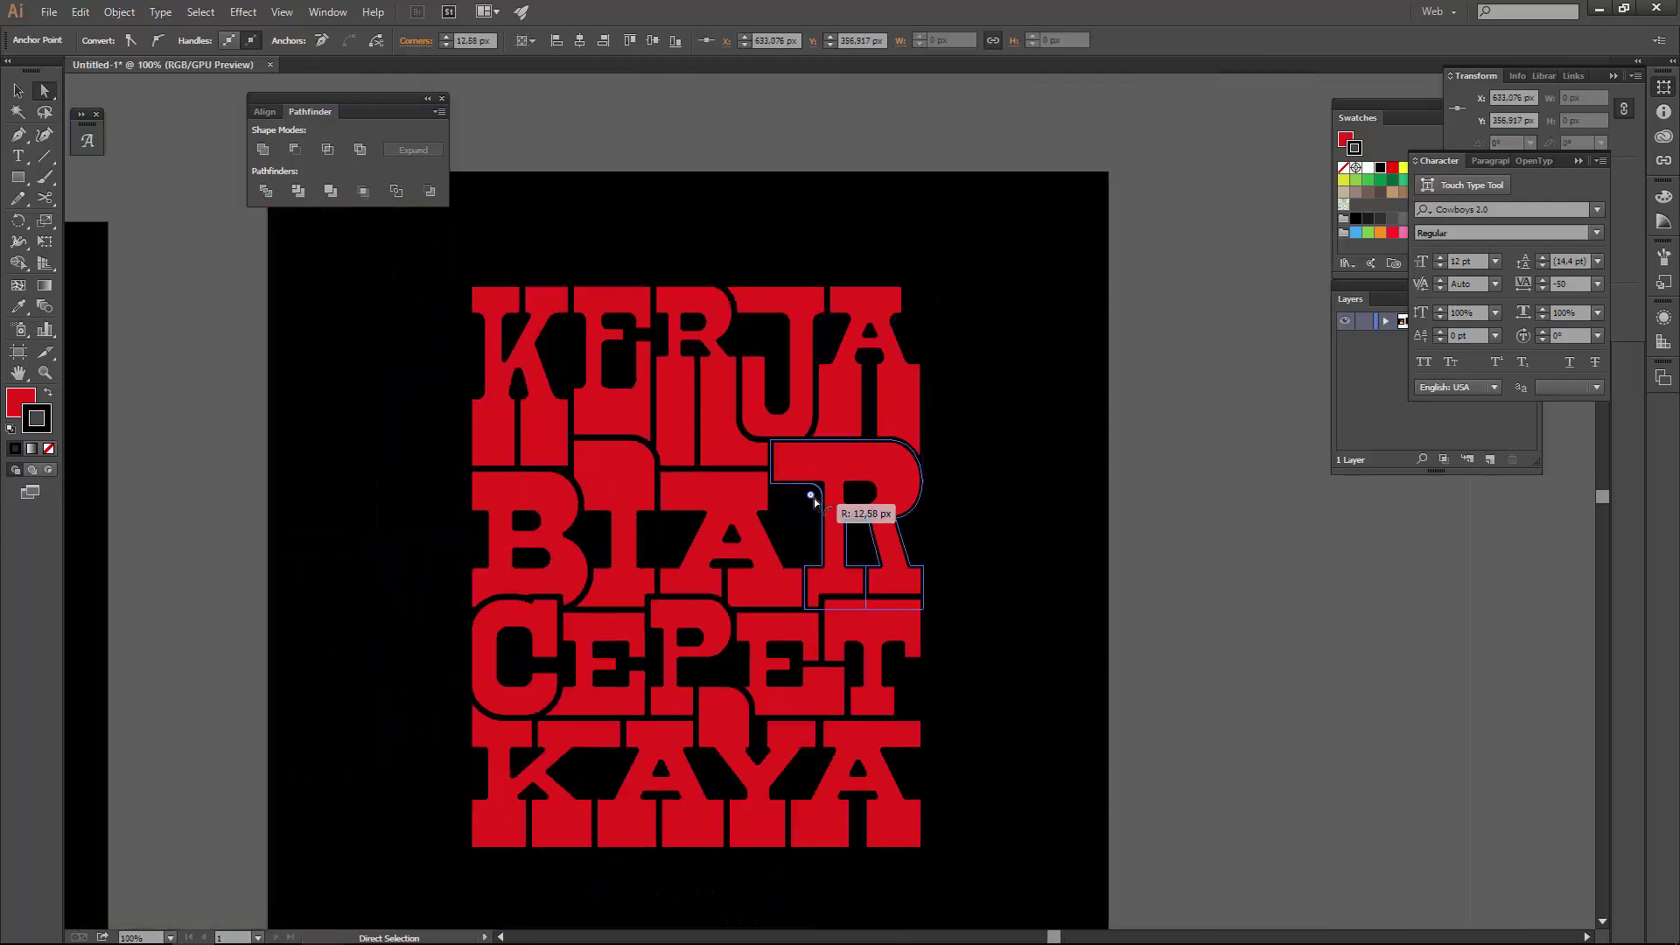
key(ctrl+plus)
click(722, 507)
drag(822, 573, 848, 567)
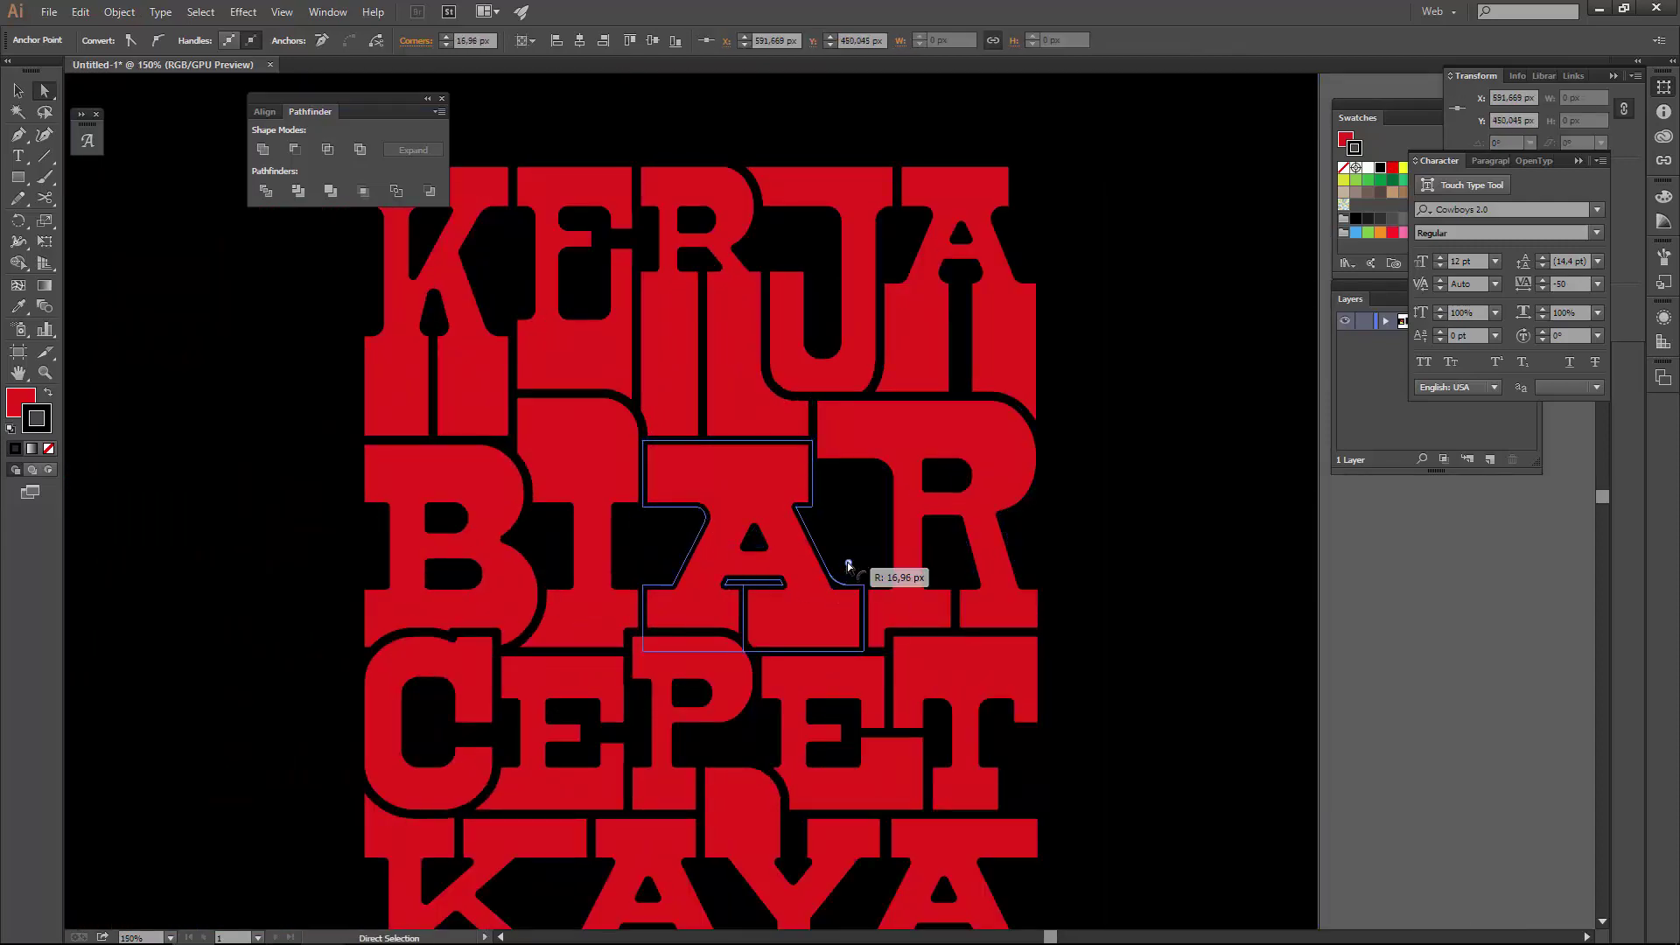
- Select corner points on the I and B outlines of BIAR, then deselect
click(582, 488)
scroll(582, 517, up, 3)
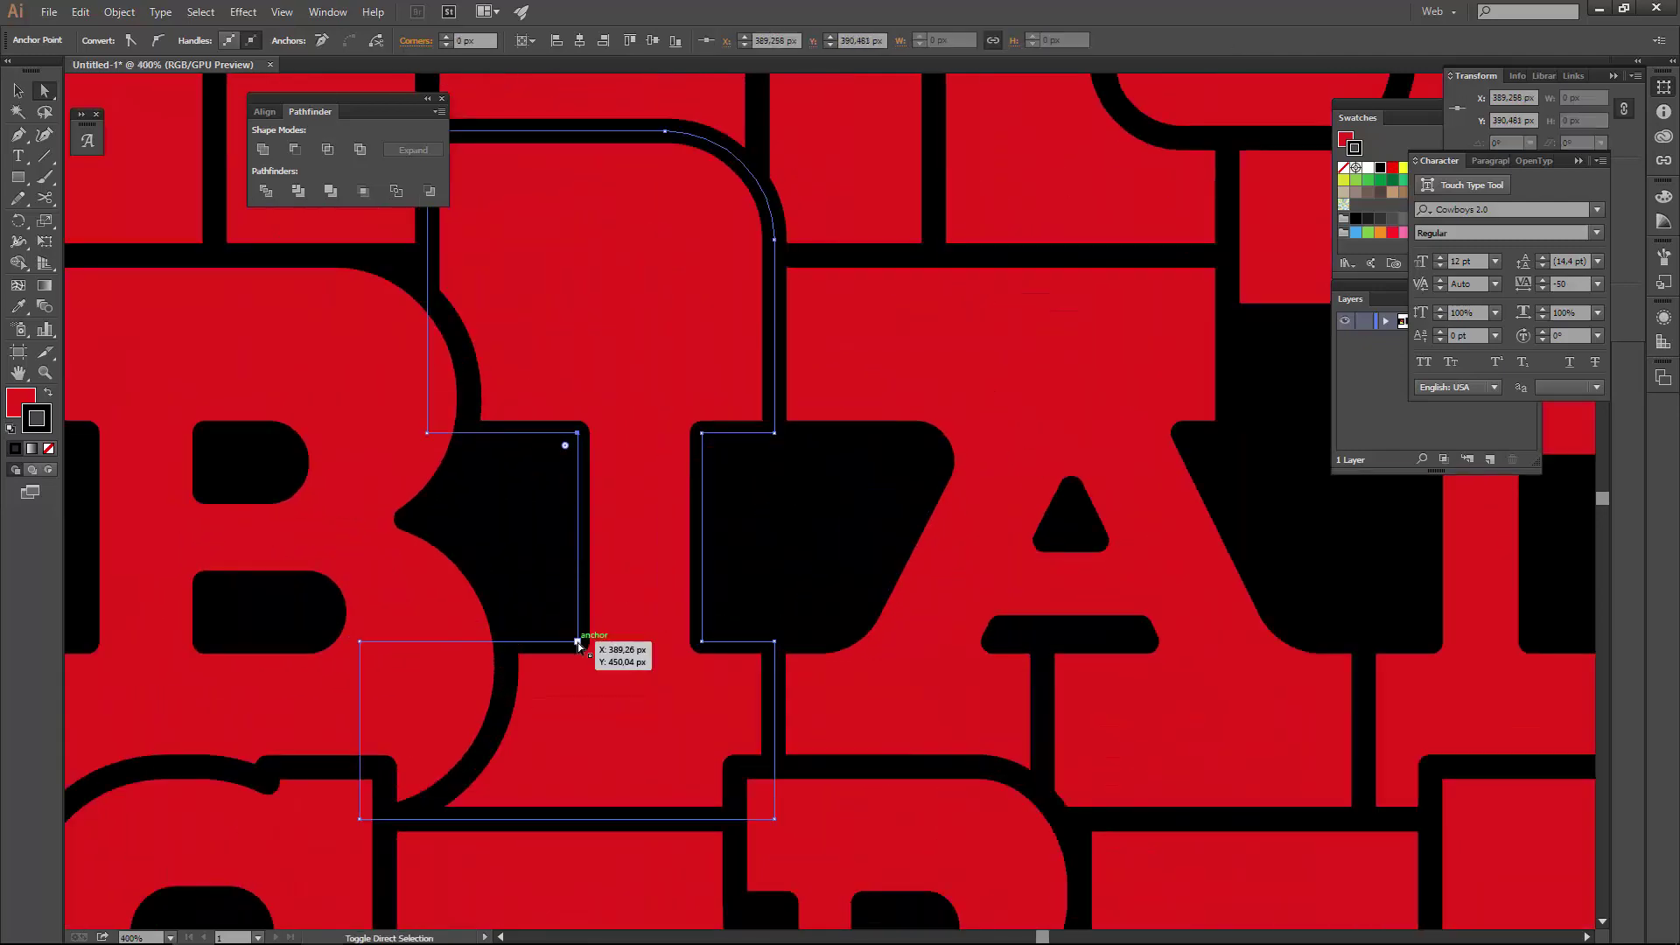
shift+click(577, 642)
scroll(726, 612, down, 4)
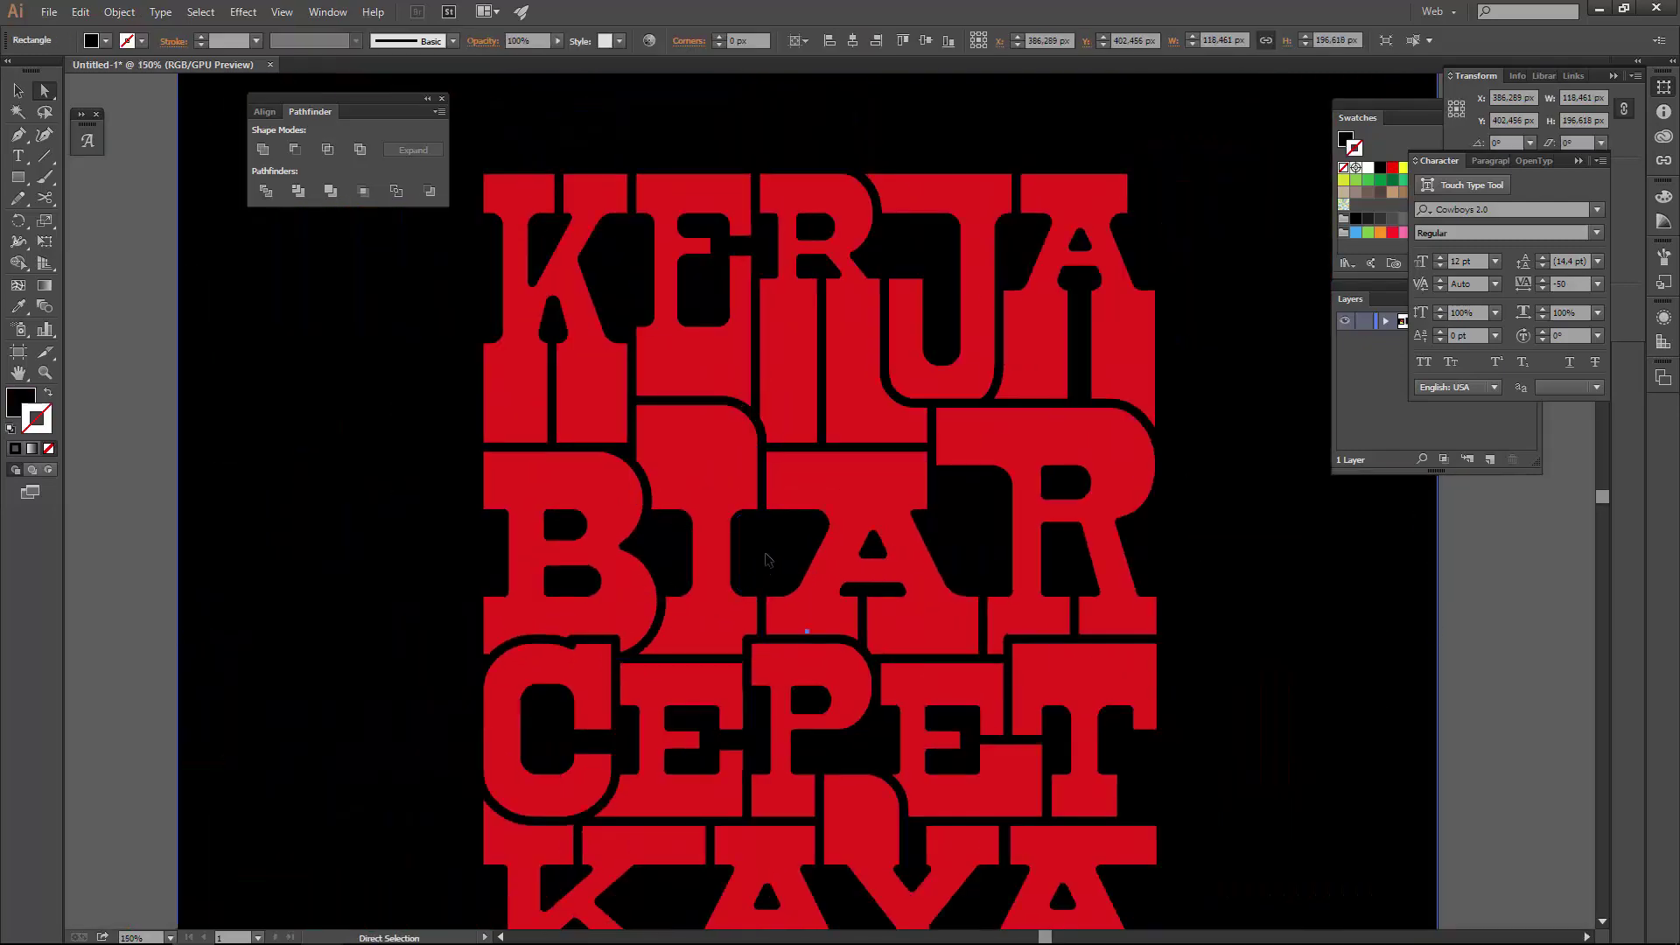
scroll(533, 551, up, 1)
scroll(472, 605, up, 2)
click(474, 631)
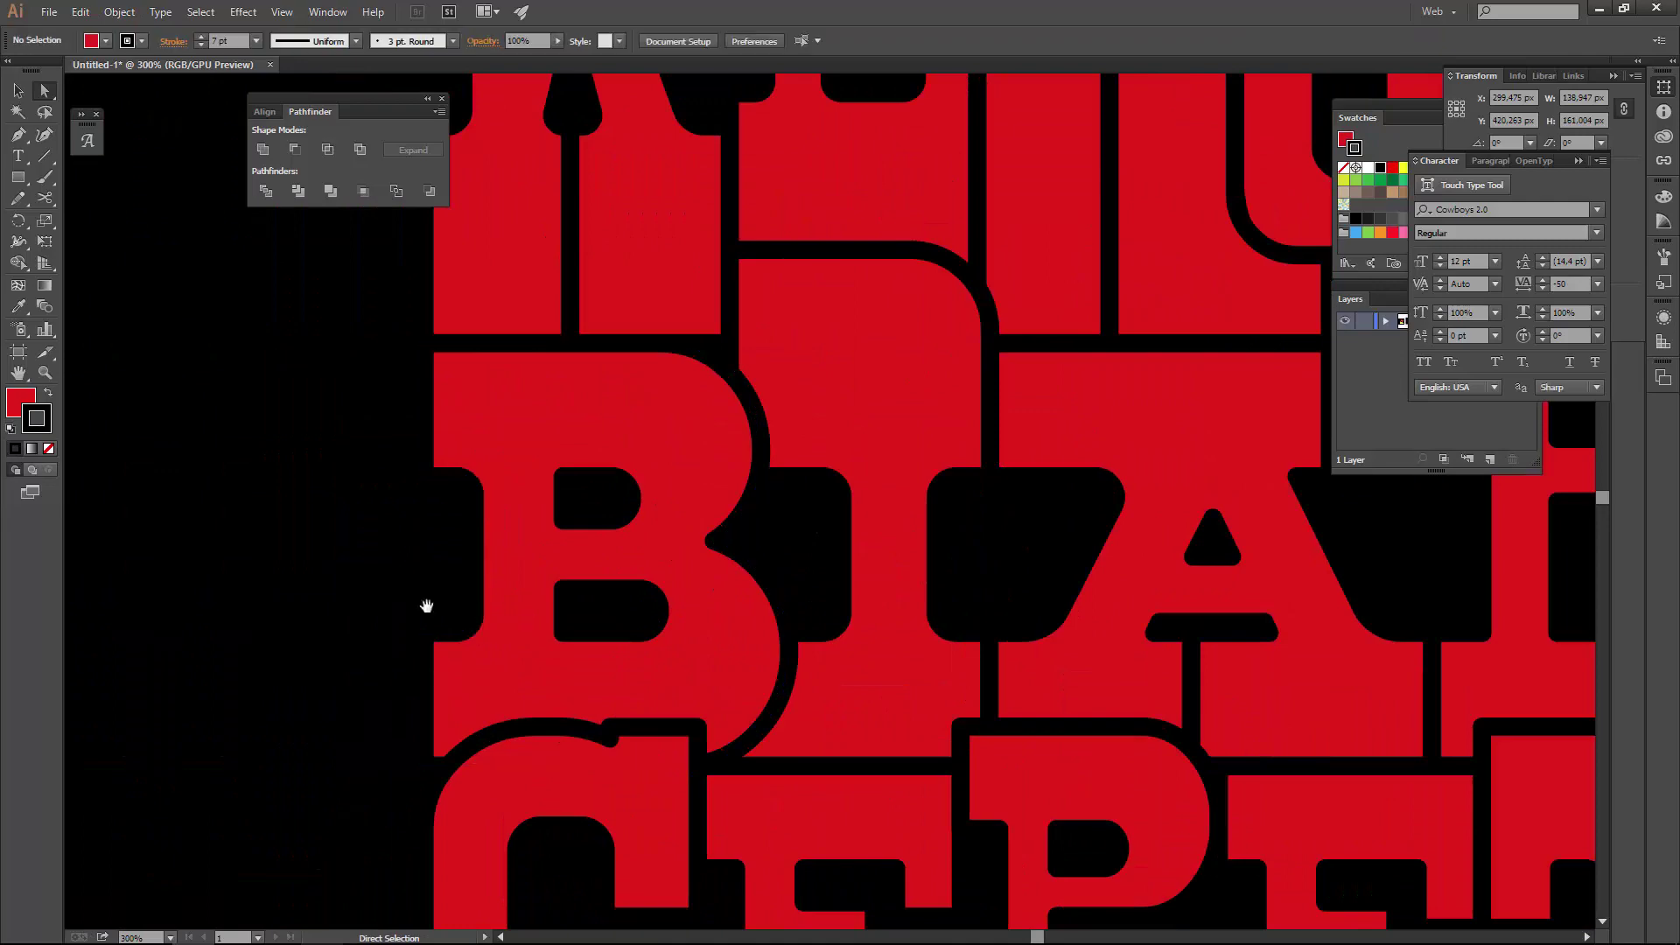
scroll(428, 603, down, 2)
scroll(420, 588, down, 3)
scroll(787, 600, up, 1)
scroll(869, 570, up, 2)
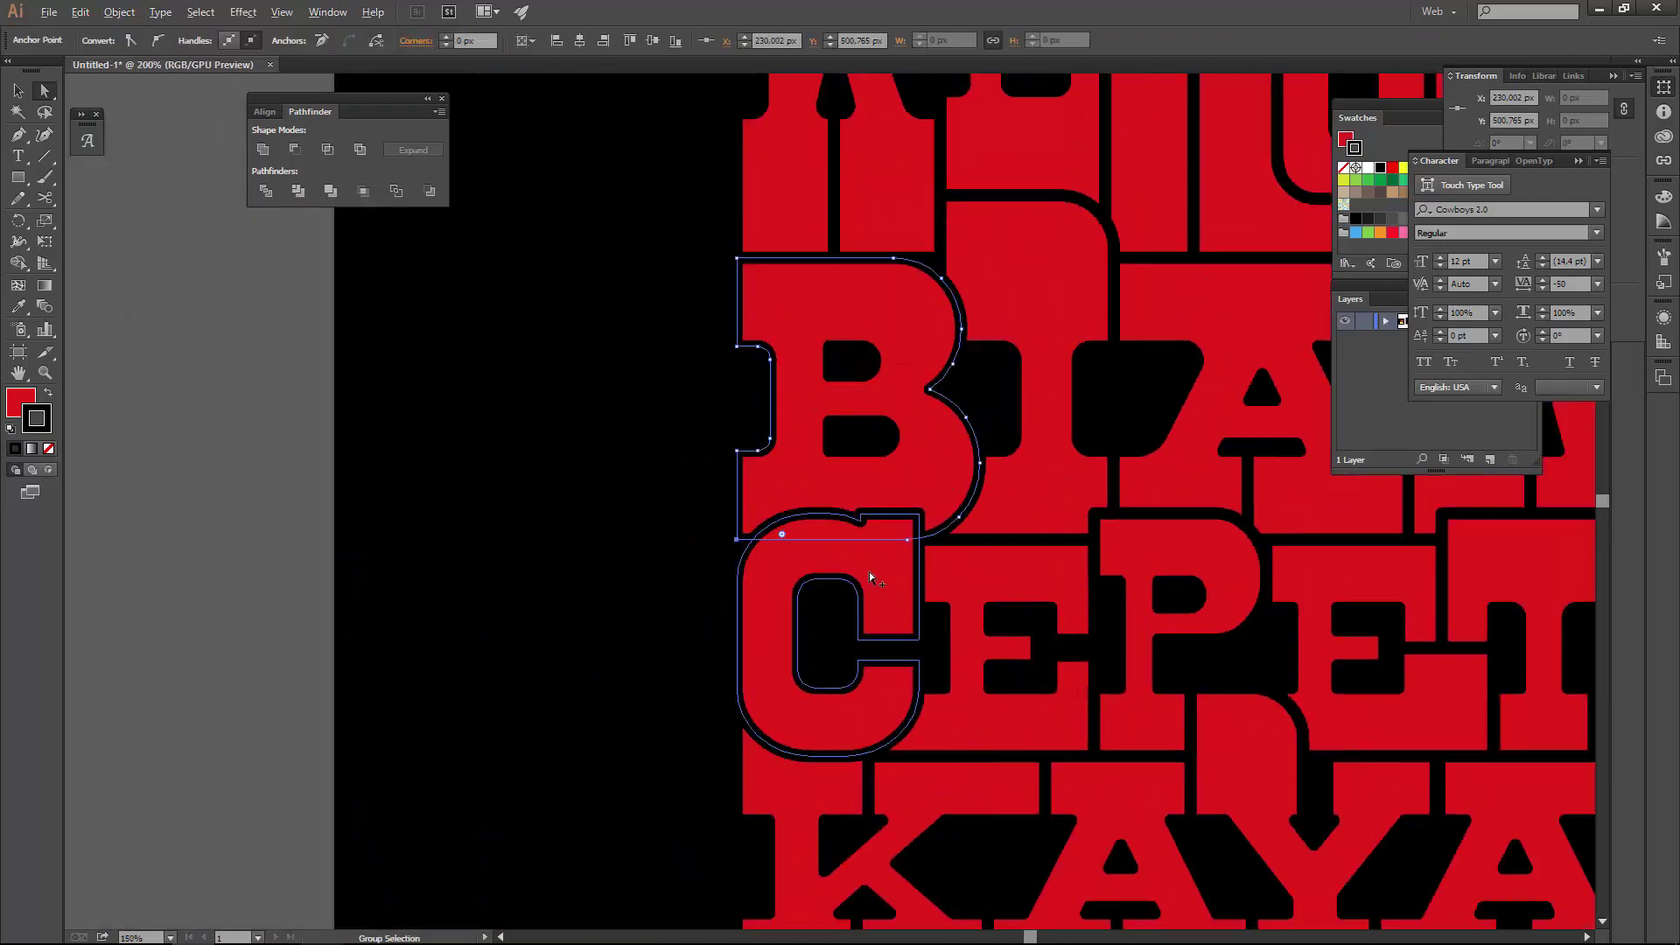
click(664, 579)
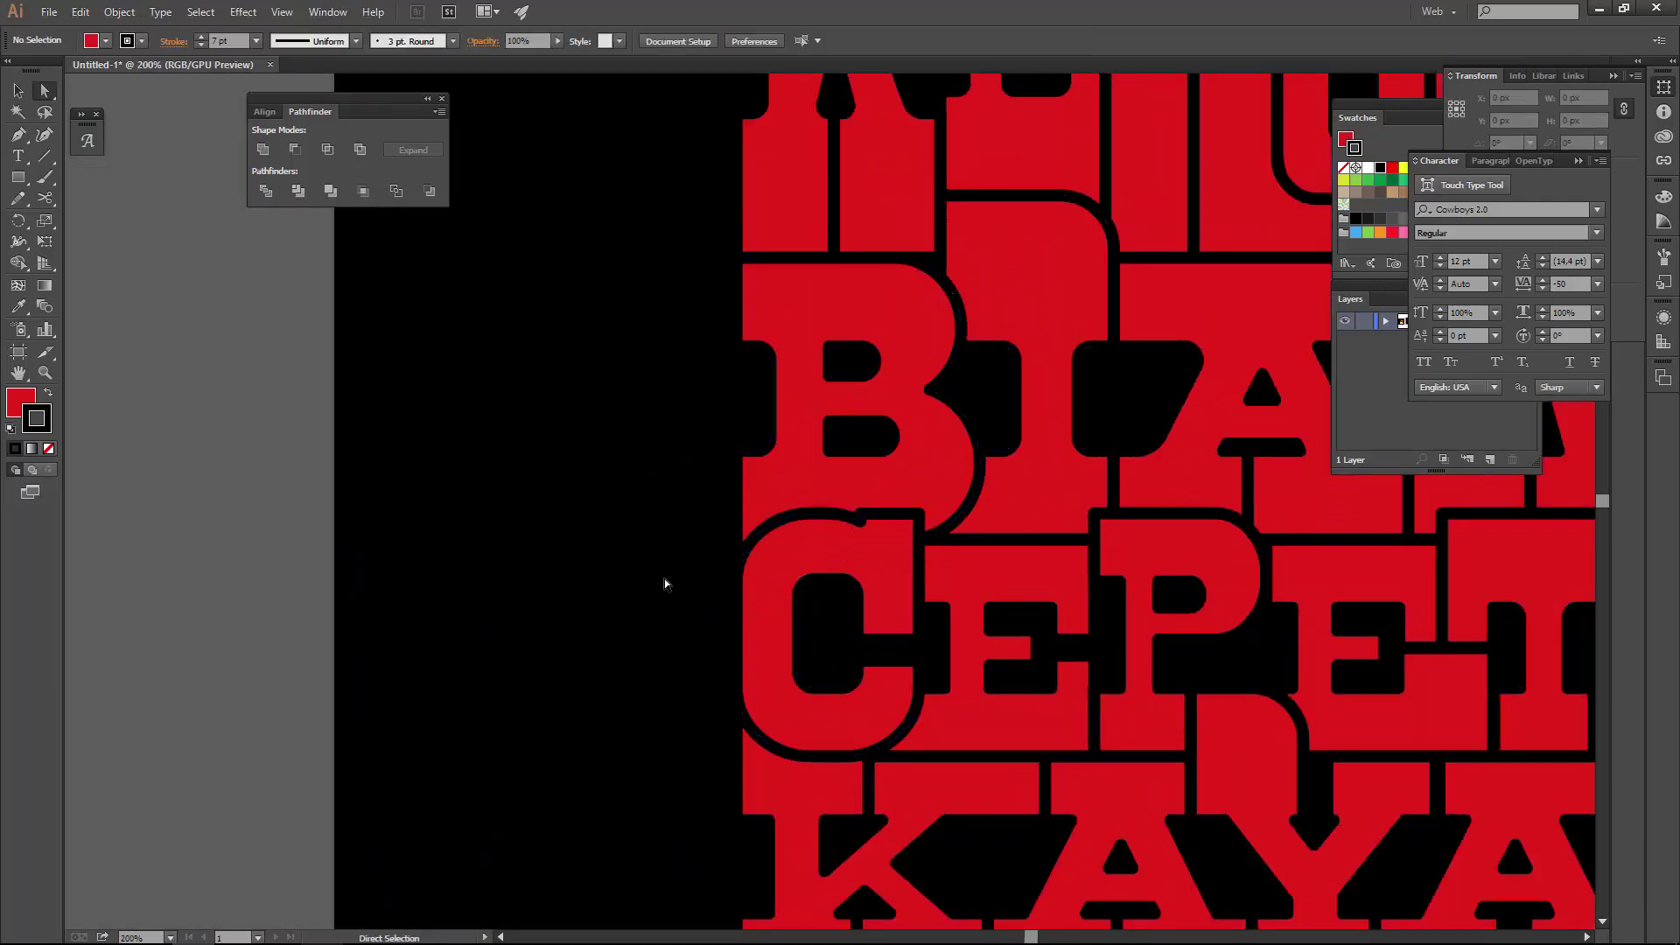
scroll(664, 580, down, 2)
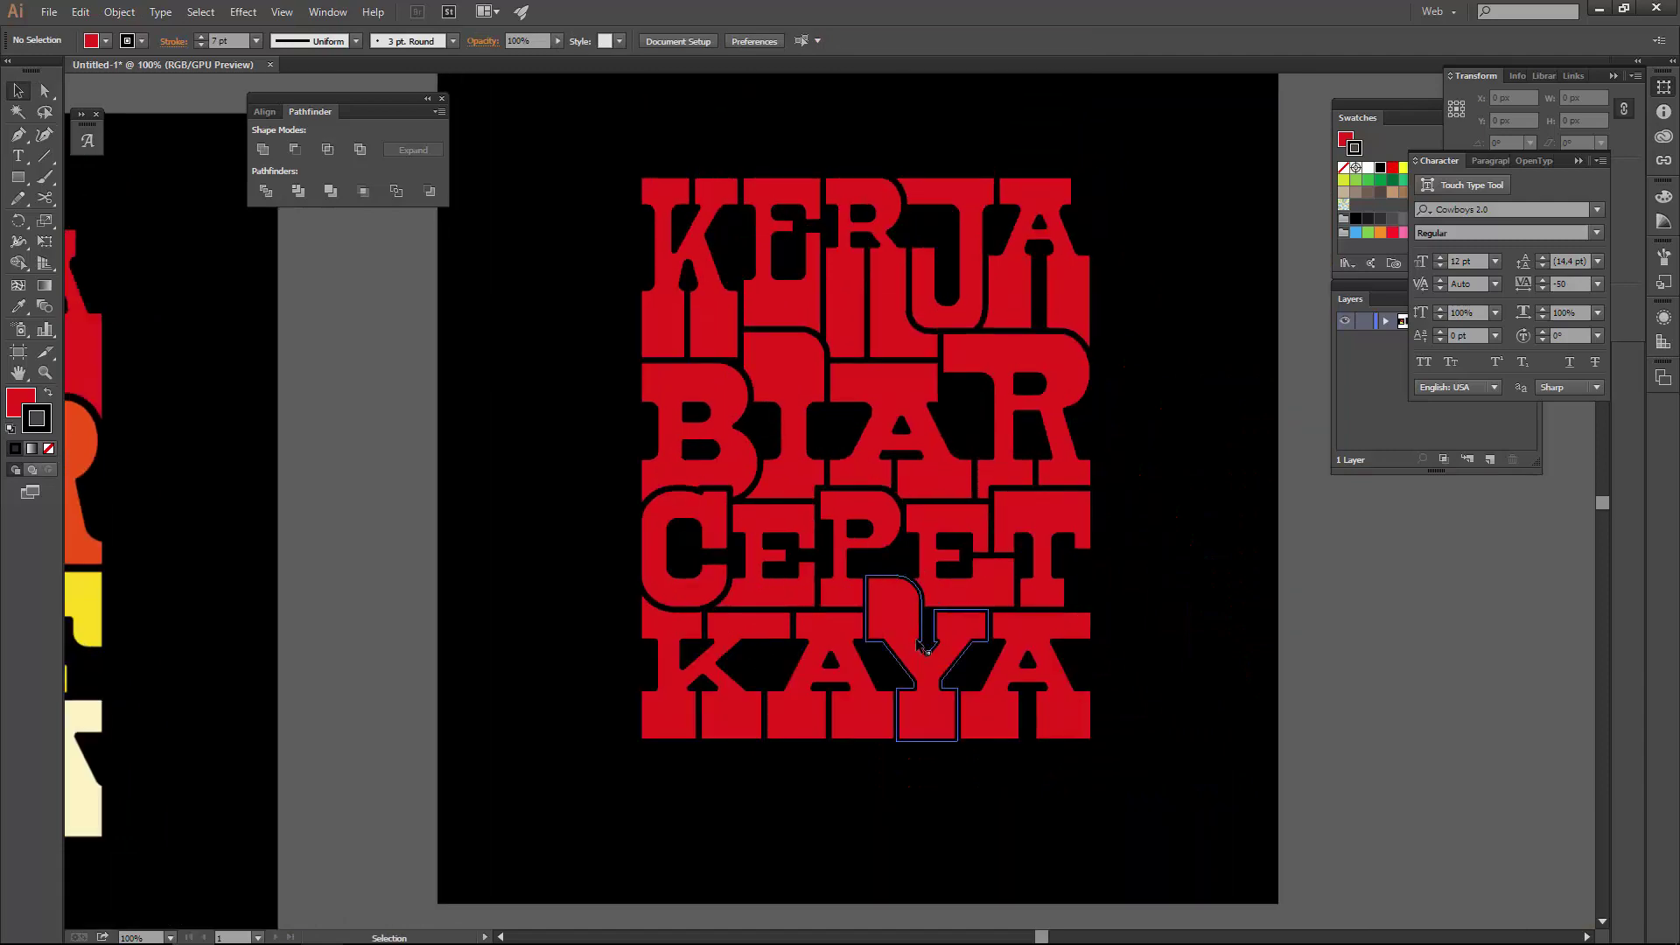
scroll(953, 630, down, 1)
scroll(1057, 600, up, 3)
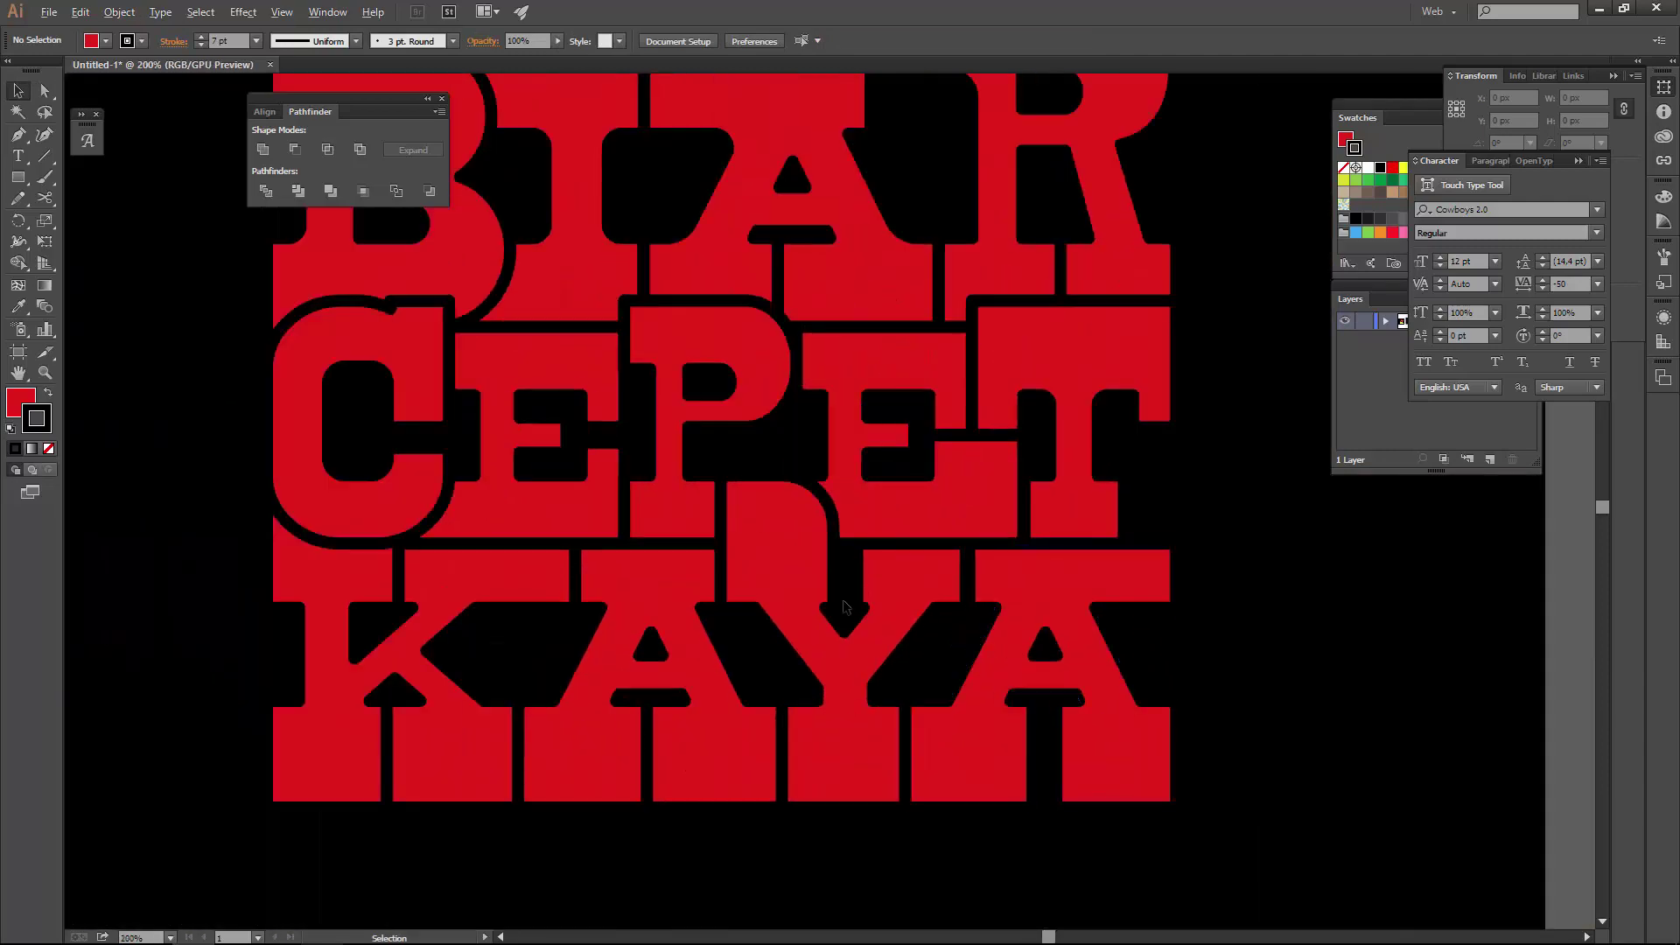
scroll(1057, 600, up, 1)
- Narrow the Y stem in KAYA and round its top-right corner
ctrl+click(864, 513)
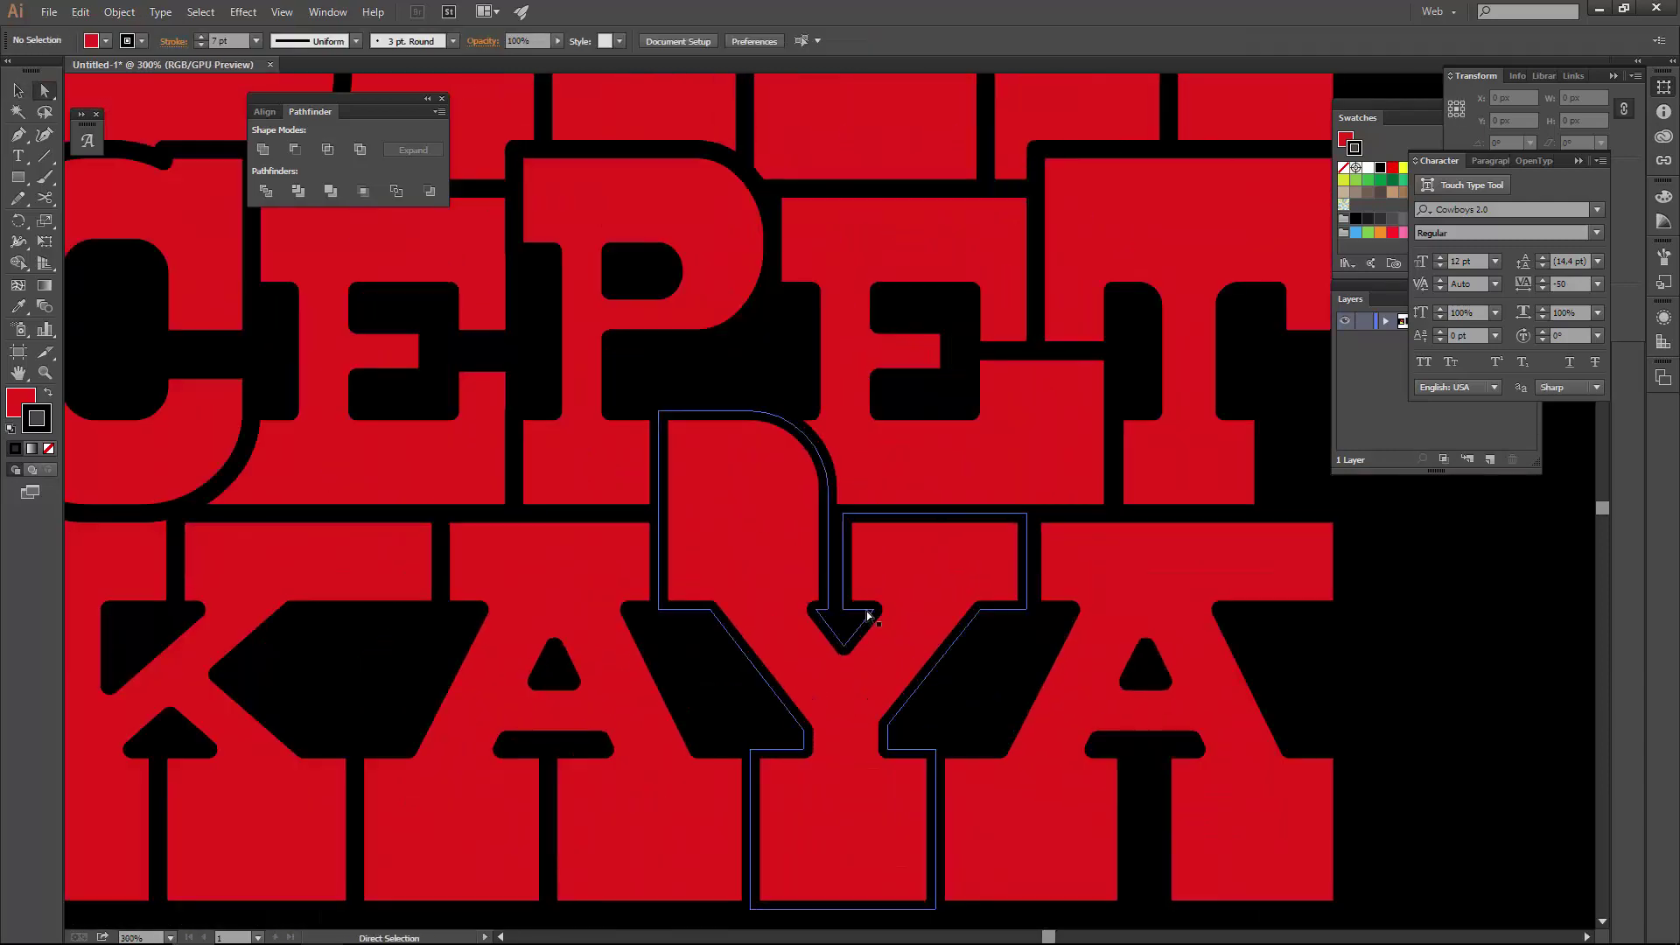
click(869, 604)
drag(862, 536, 851, 536)
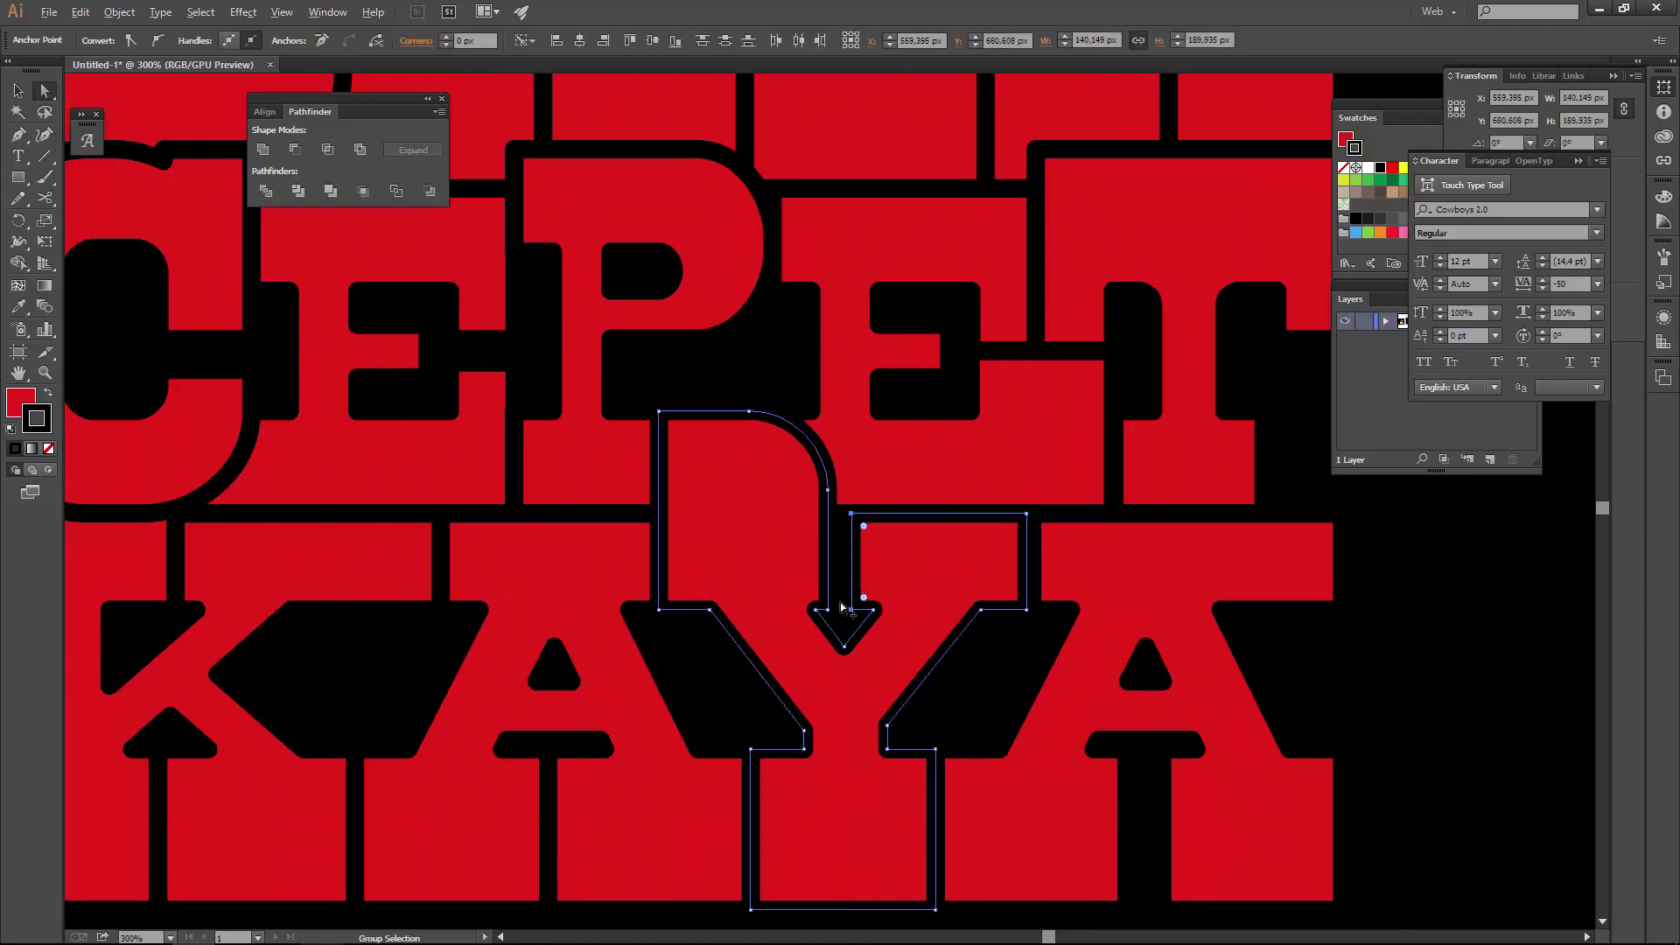
scroll(845, 595, up, 1)
drag(822, 455, 817, 356)
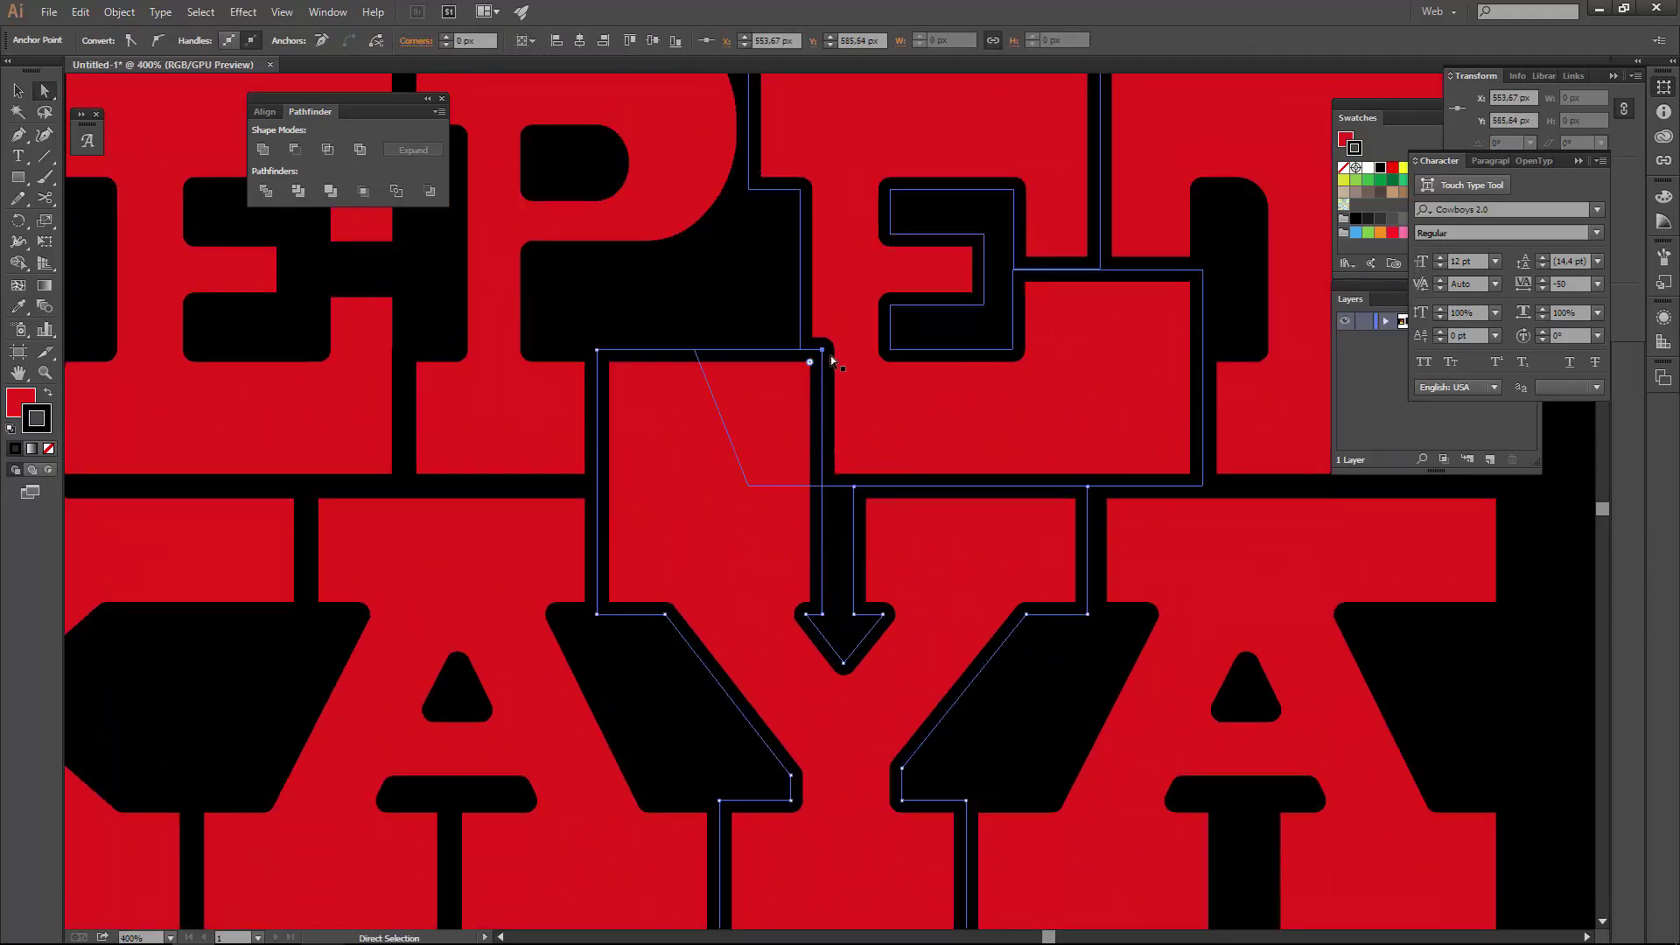
drag(834, 617, 841, 617)
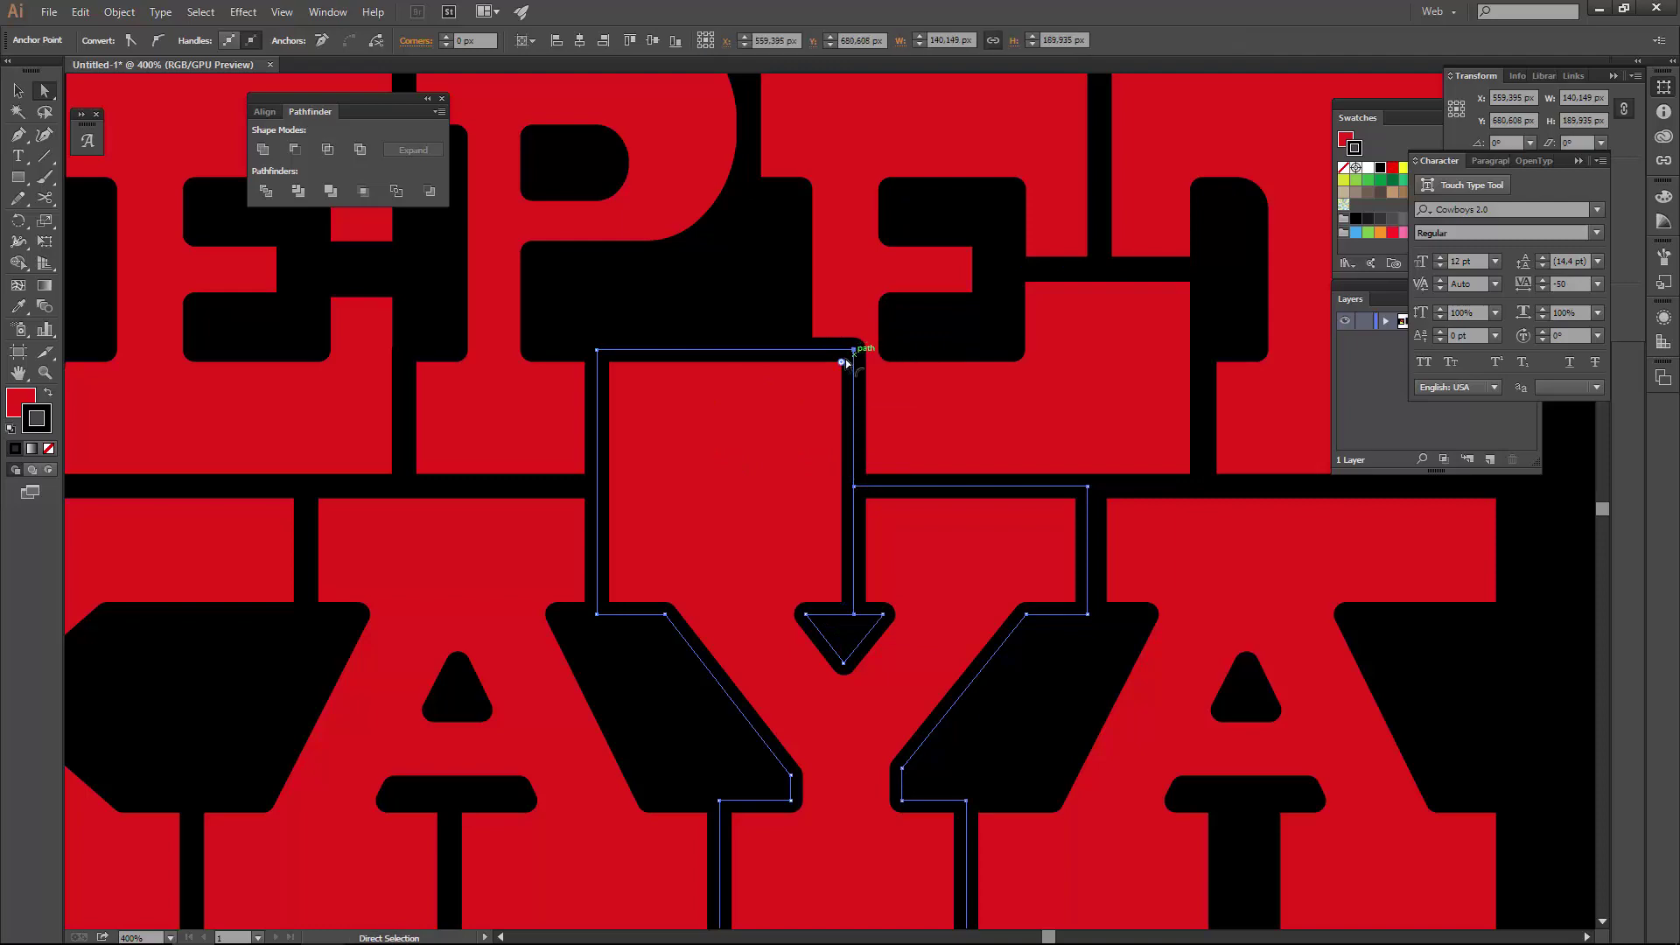
drag(822, 360, 762, 450)
key(ctrl+minus)
key(ctrl+minus)
key(ctrl+minus)
scroll(1050, 604, down, 2)
scroll(1084, 626, up, 1)
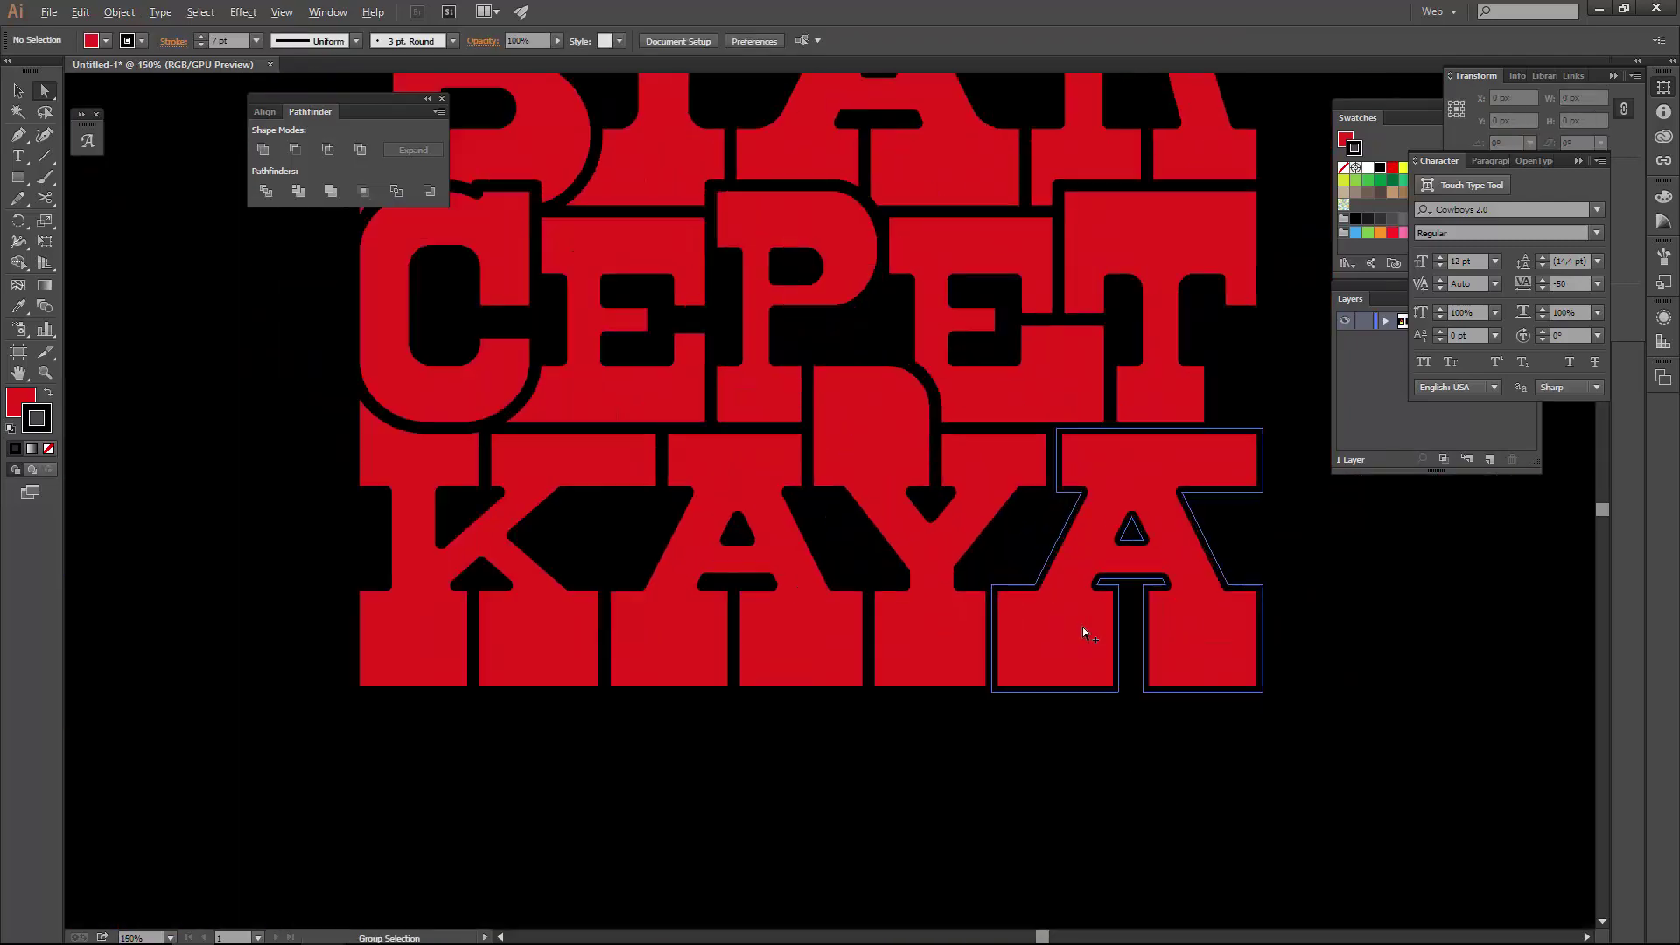
scroll(795, 556, up, 1)
- Select the final A of KAYA and its lower corner, checking shapes in Outline view
shift+click(1013, 567)
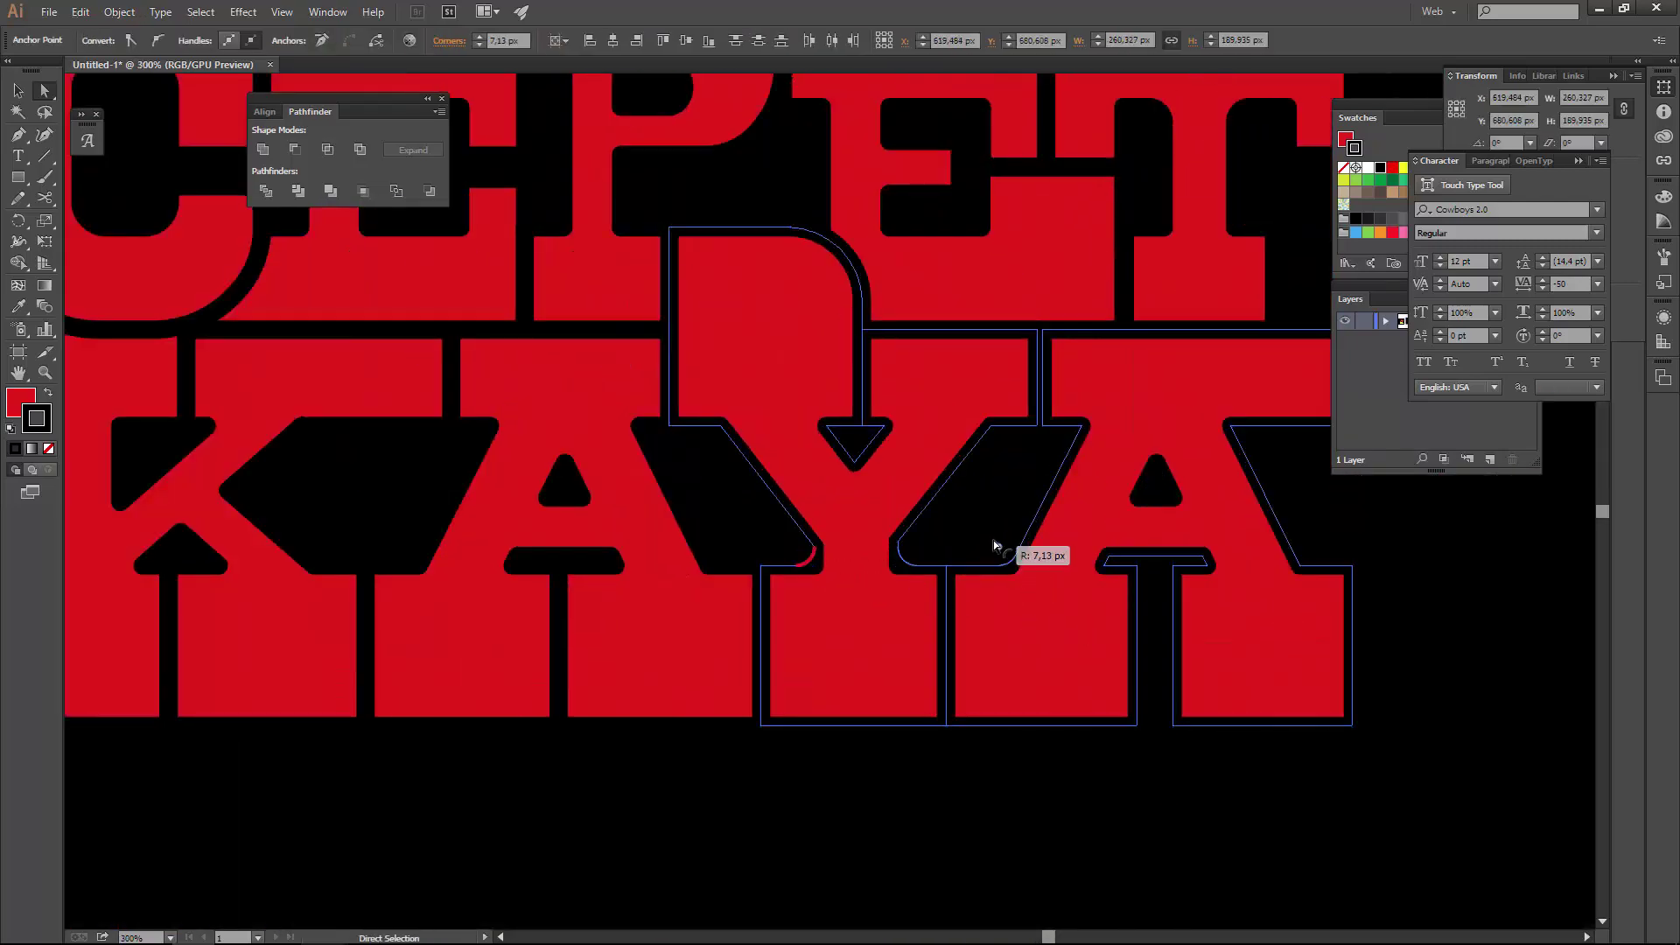
click(665, 500)
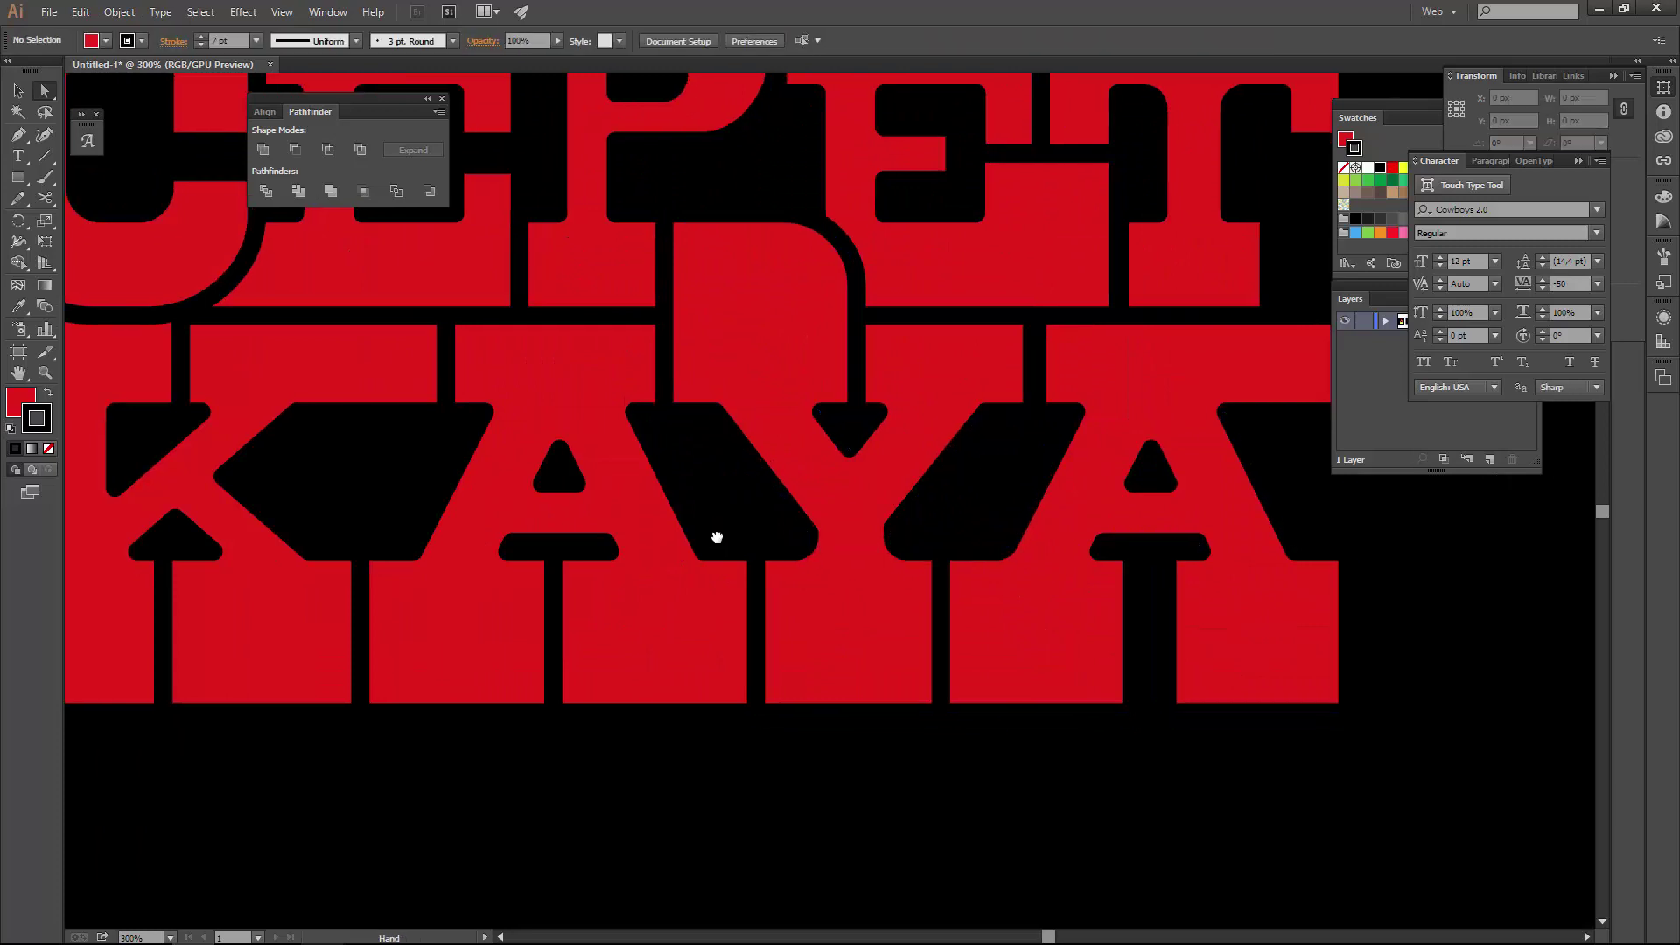
click(1214, 500)
scroll(1015, 553, left, 3)
click(1295, 560)
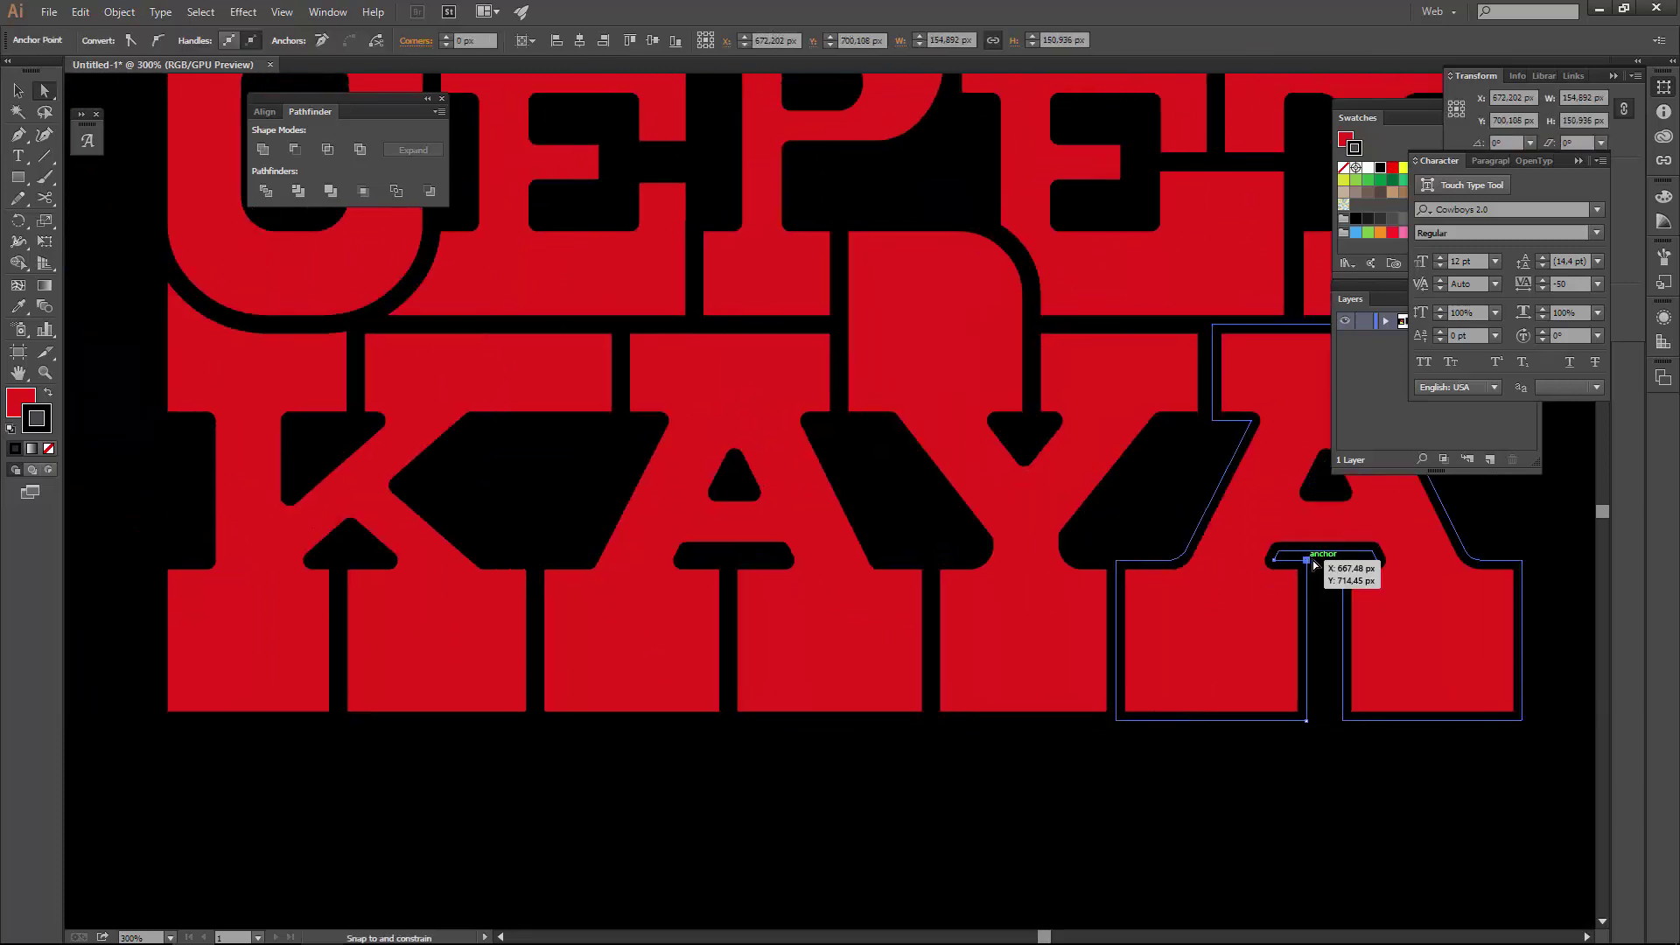
scroll(1341, 723, up, 3)
drag(1322, 708, 1137, 745)
scroll(1113, 716, down, 3)
scroll(959, 574, up, 1)
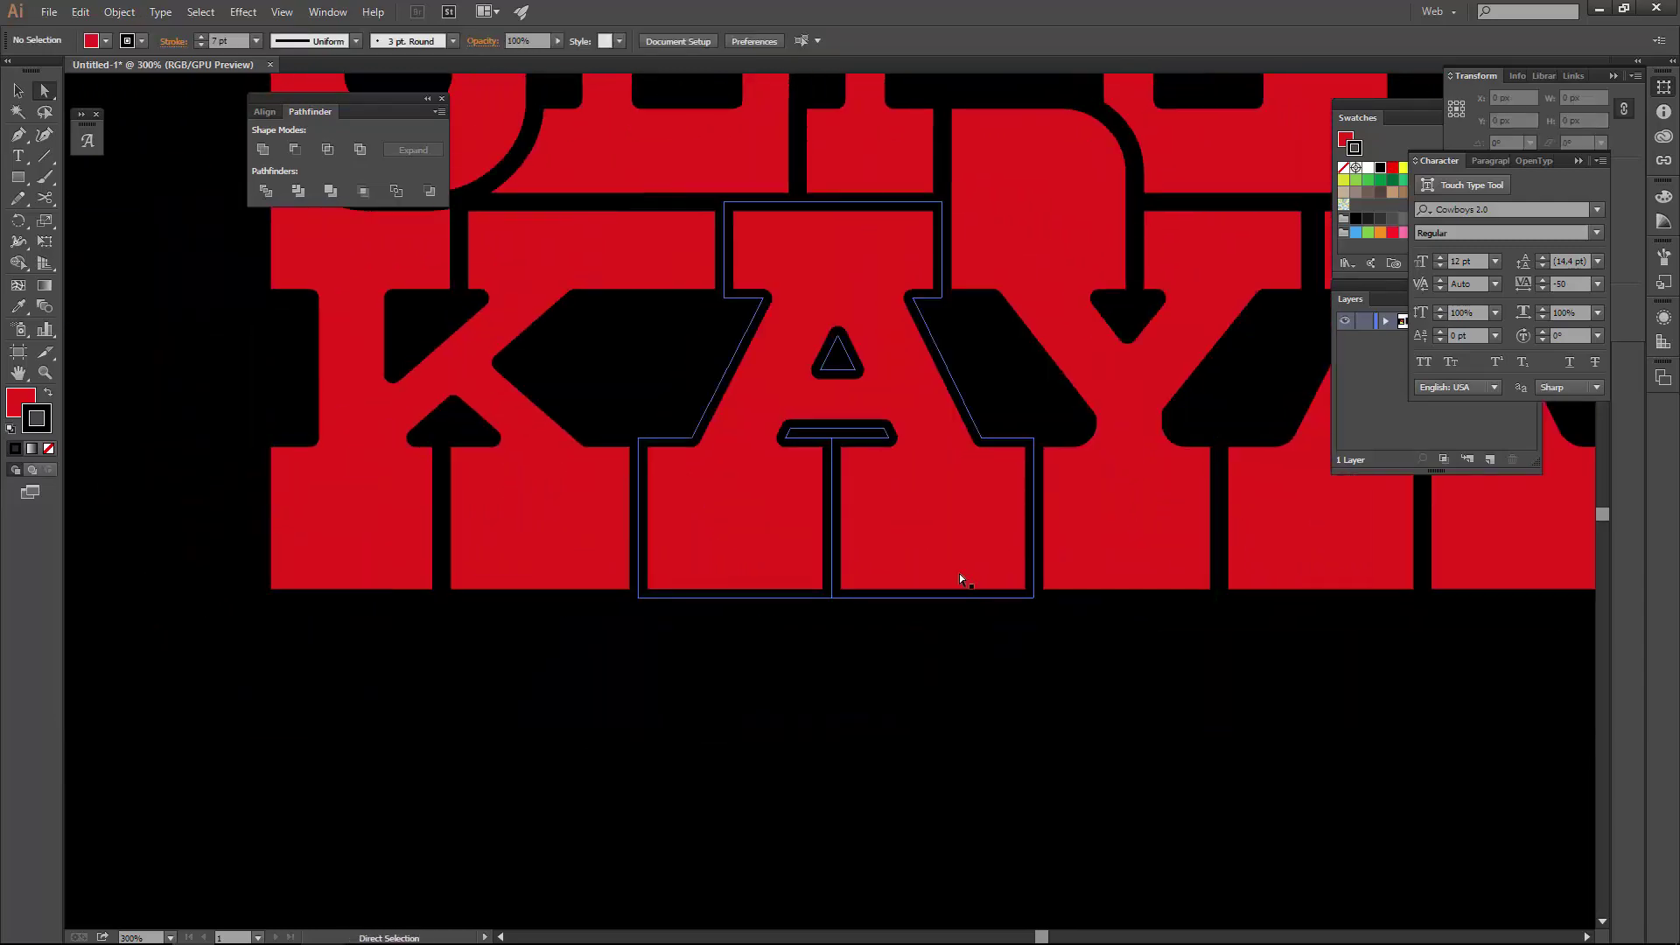
key(ctrl+y)
key(ctrl+y)
scroll(856, 609, down, 3)
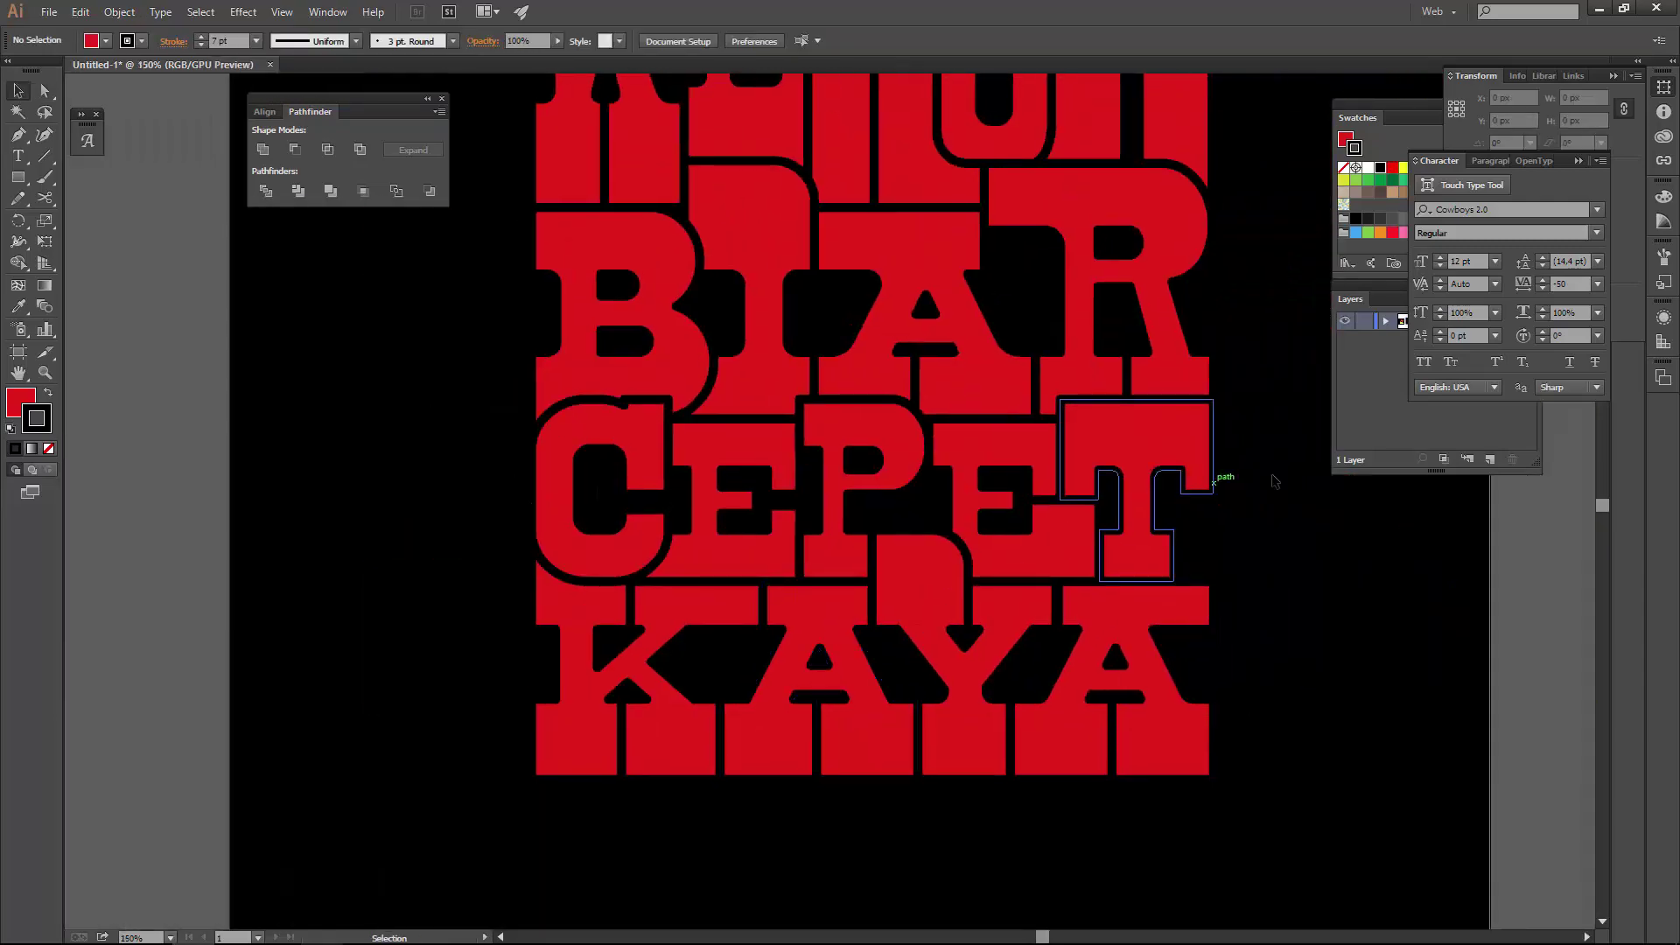
scroll(831, 460, up, 2)
scroll(798, 487, down, 1)
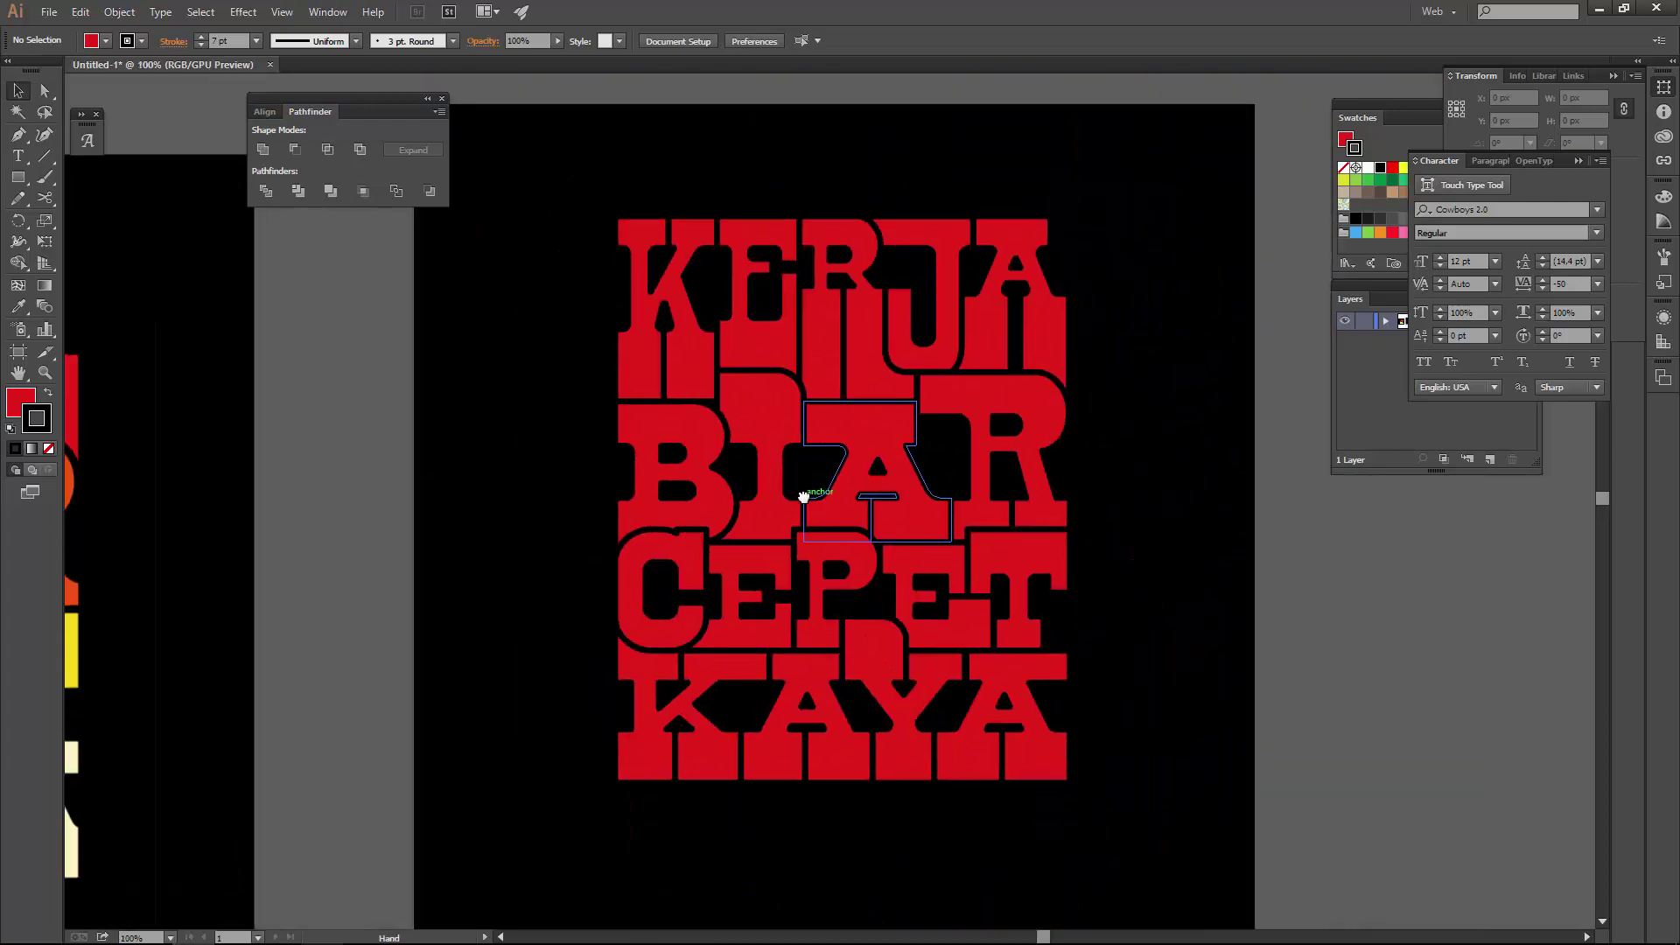
scroll(888, 439, down, 1)
scroll(791, 338, up, 2)
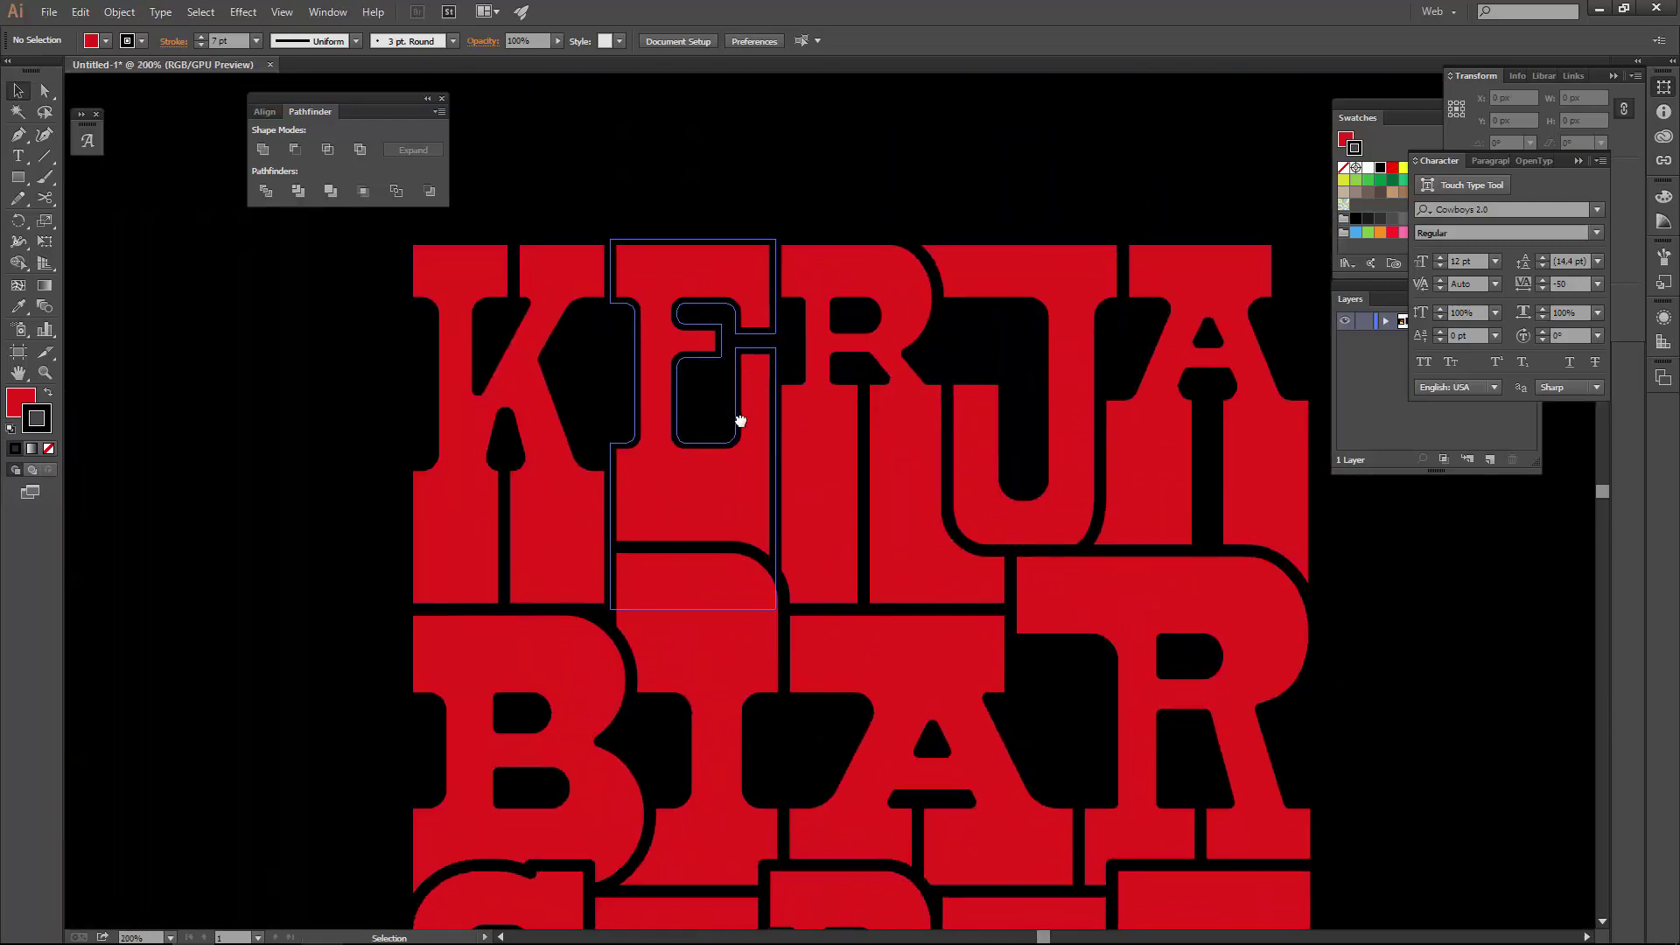
- Move a crossbar point of KERJA's E slightly down
key(a)
scroll(748, 343, up, 2)
click(796, 311)
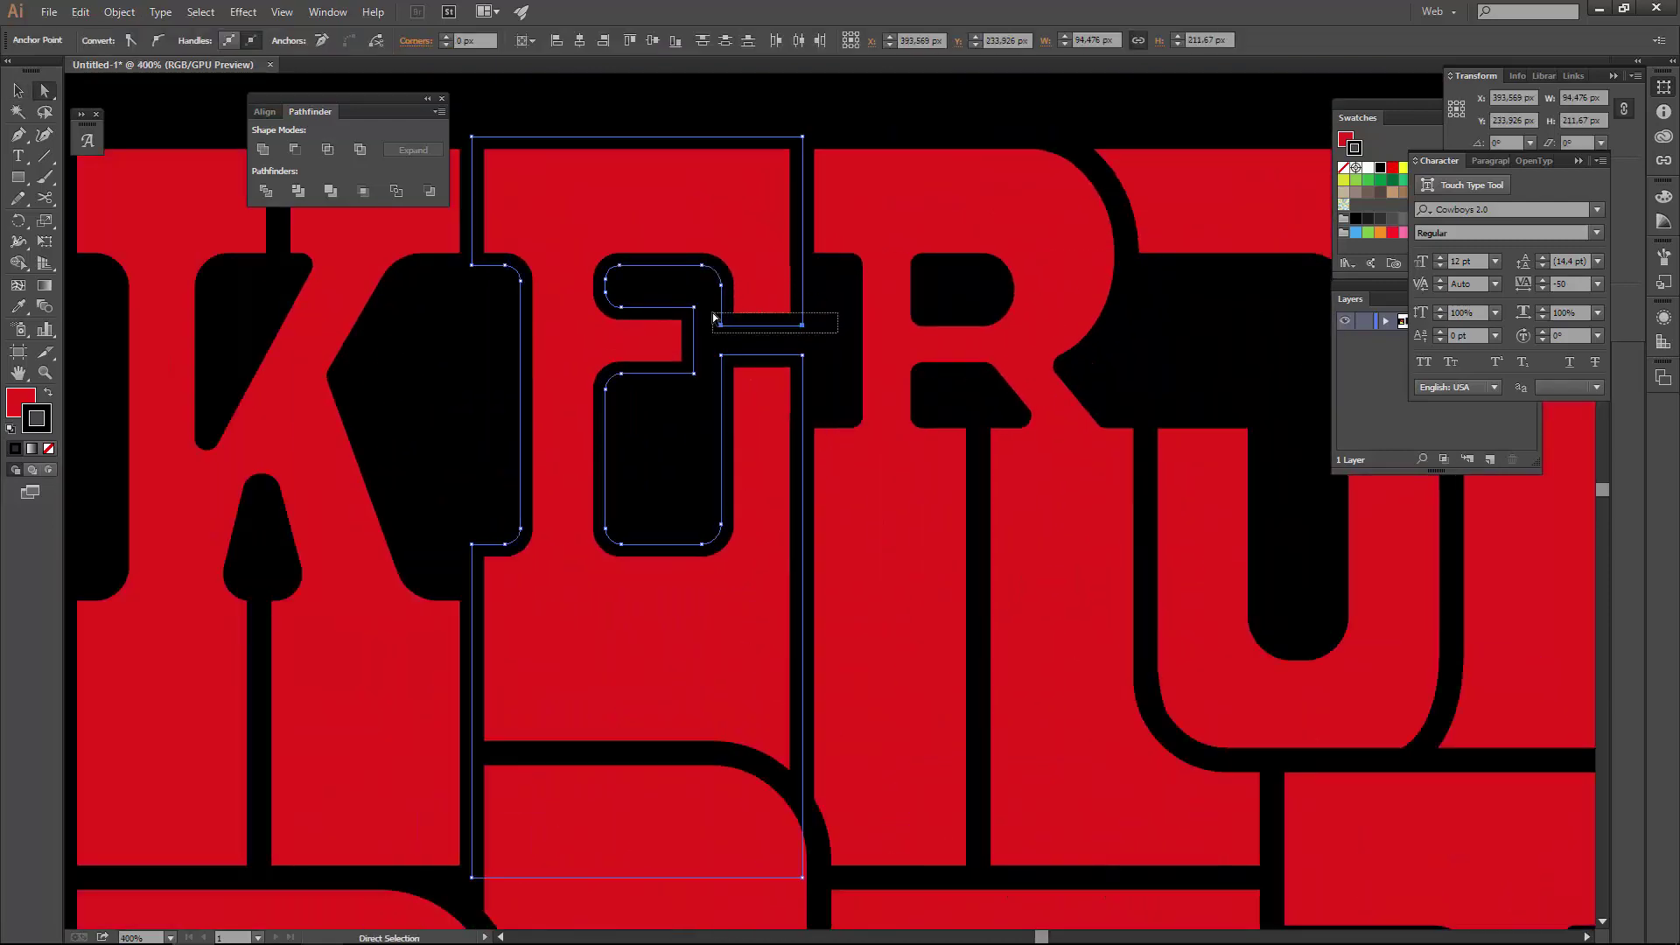
drag(724, 332, 724, 348)
scroll(838, 328, down, 3)
scroll(837, 329, up, 3)
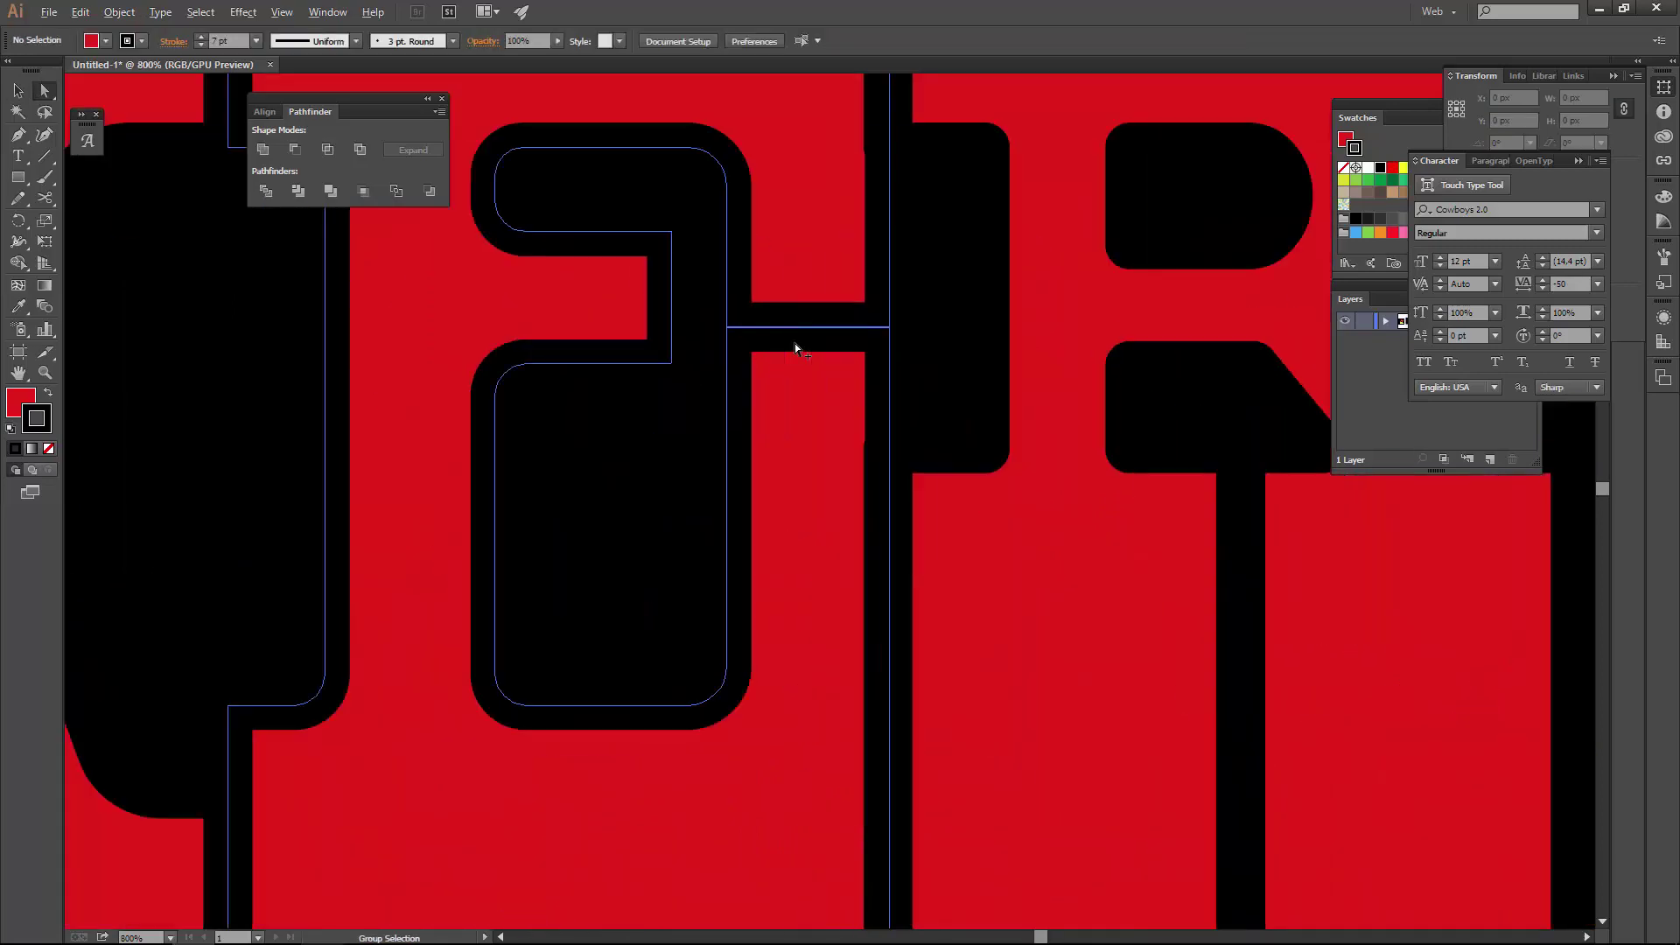
scroll(1028, 443, down, 1)
scroll(1029, 448, down, 1)
scroll(1032, 472, down, 2)
key(v)
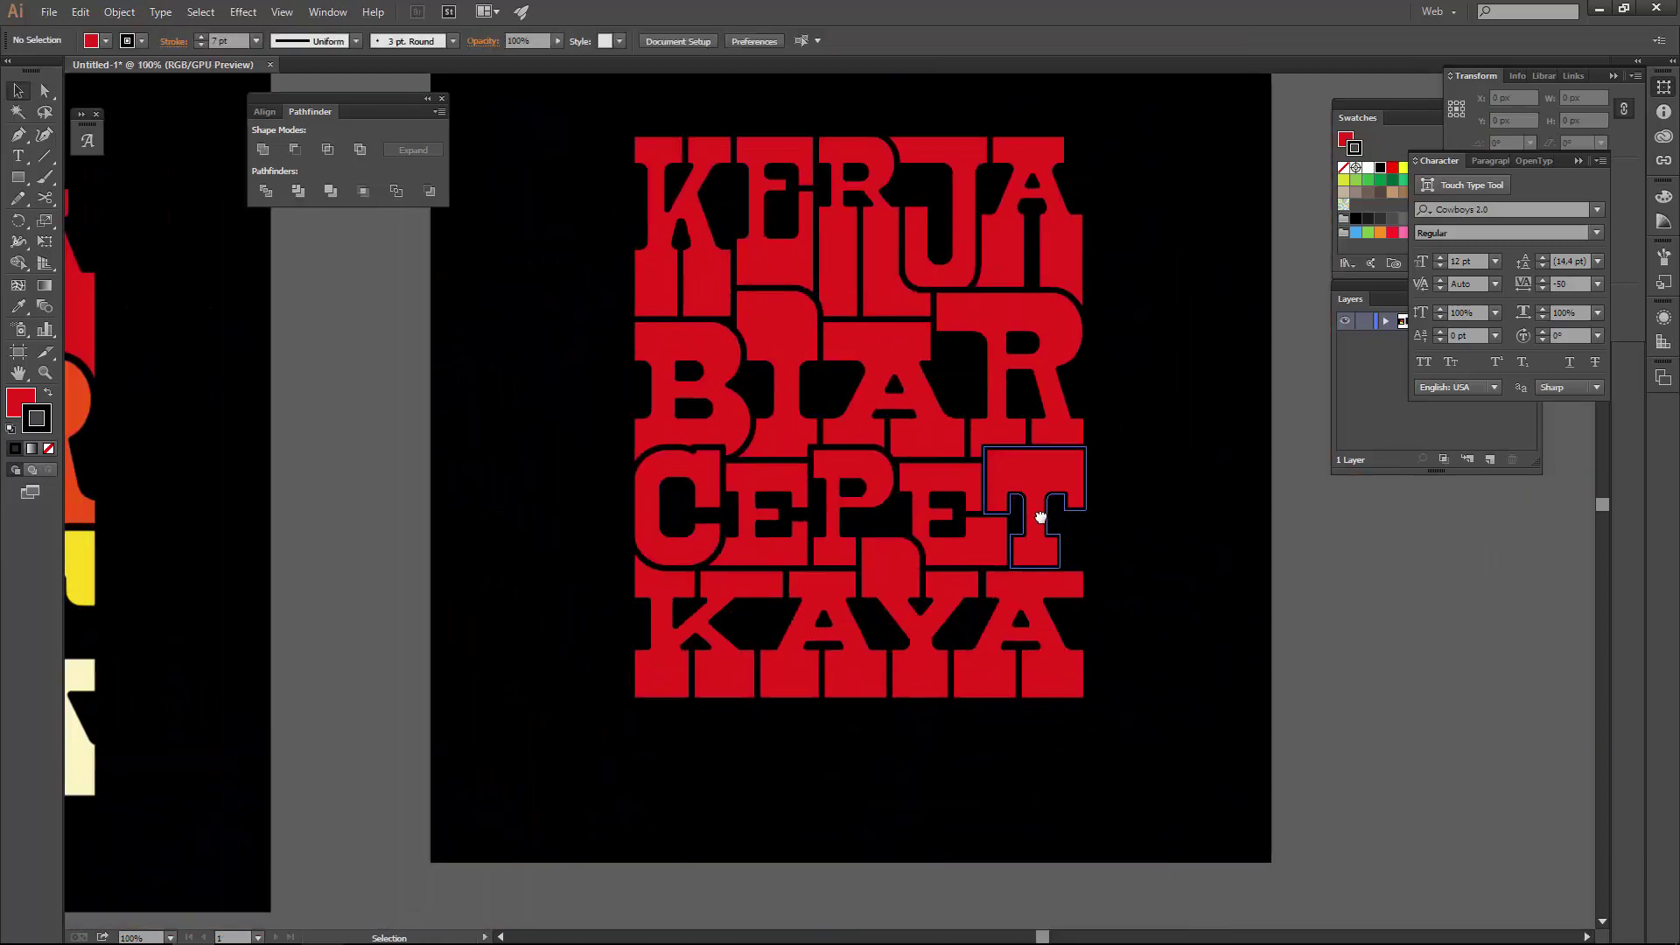
scroll(1038, 547, down, 1)
- Select the lettering group and apply Object > Expand with Fill and Stroke checked
drag(740, 255, 1097, 680)
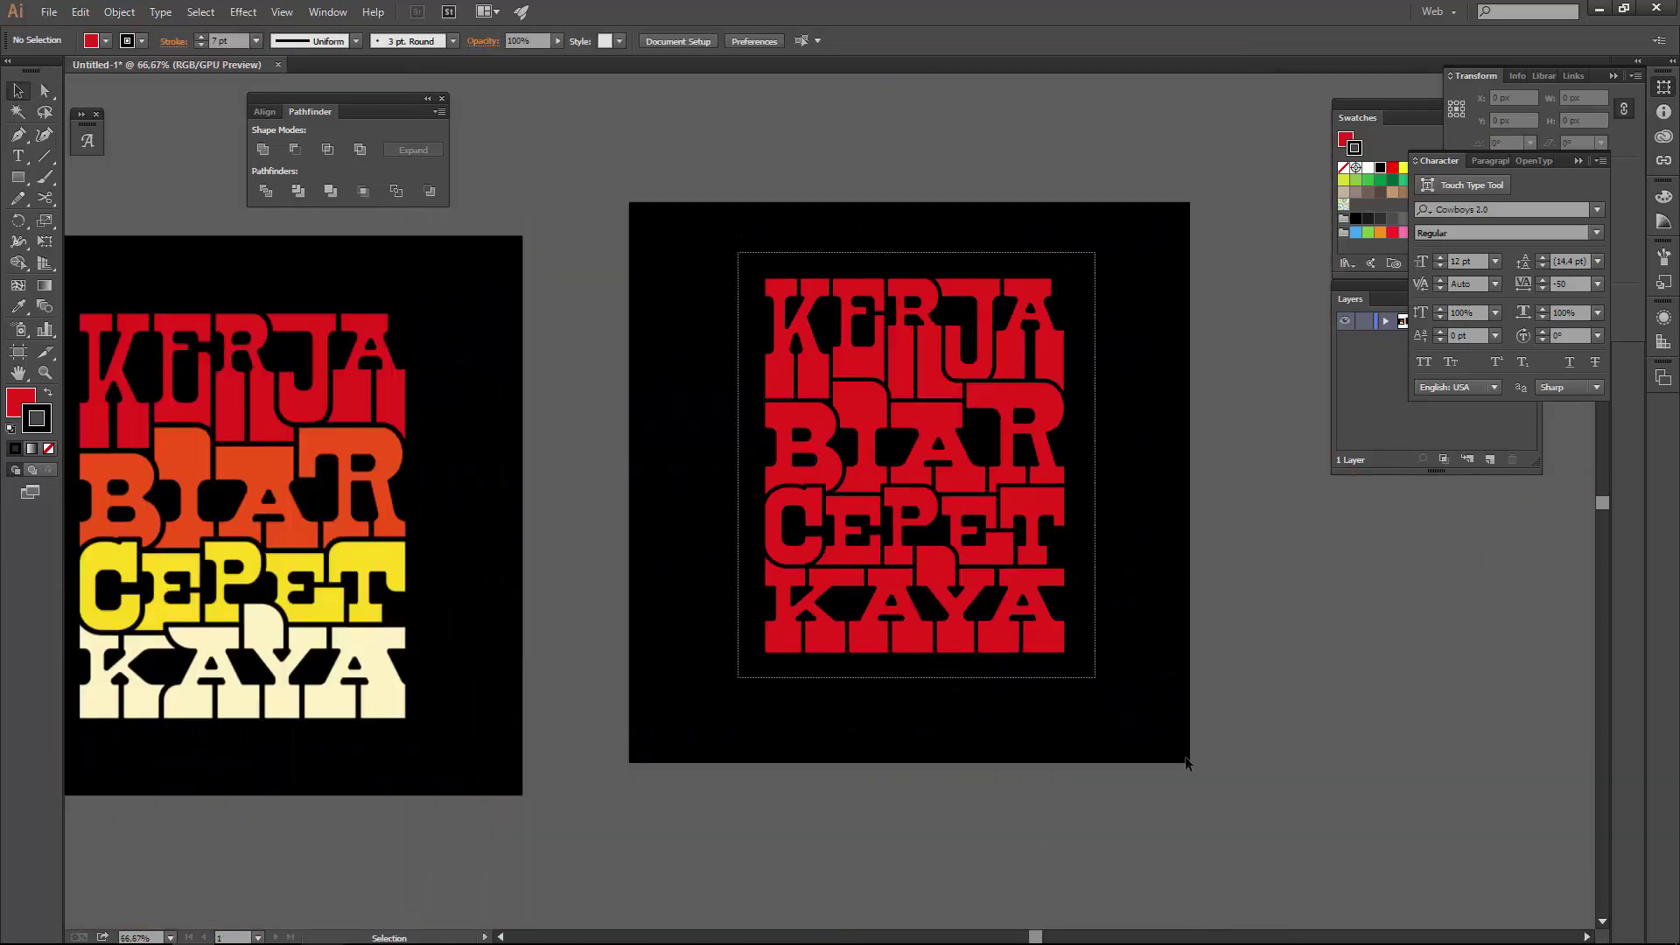
click(1163, 636)
scroll(1138, 525, up, 2)
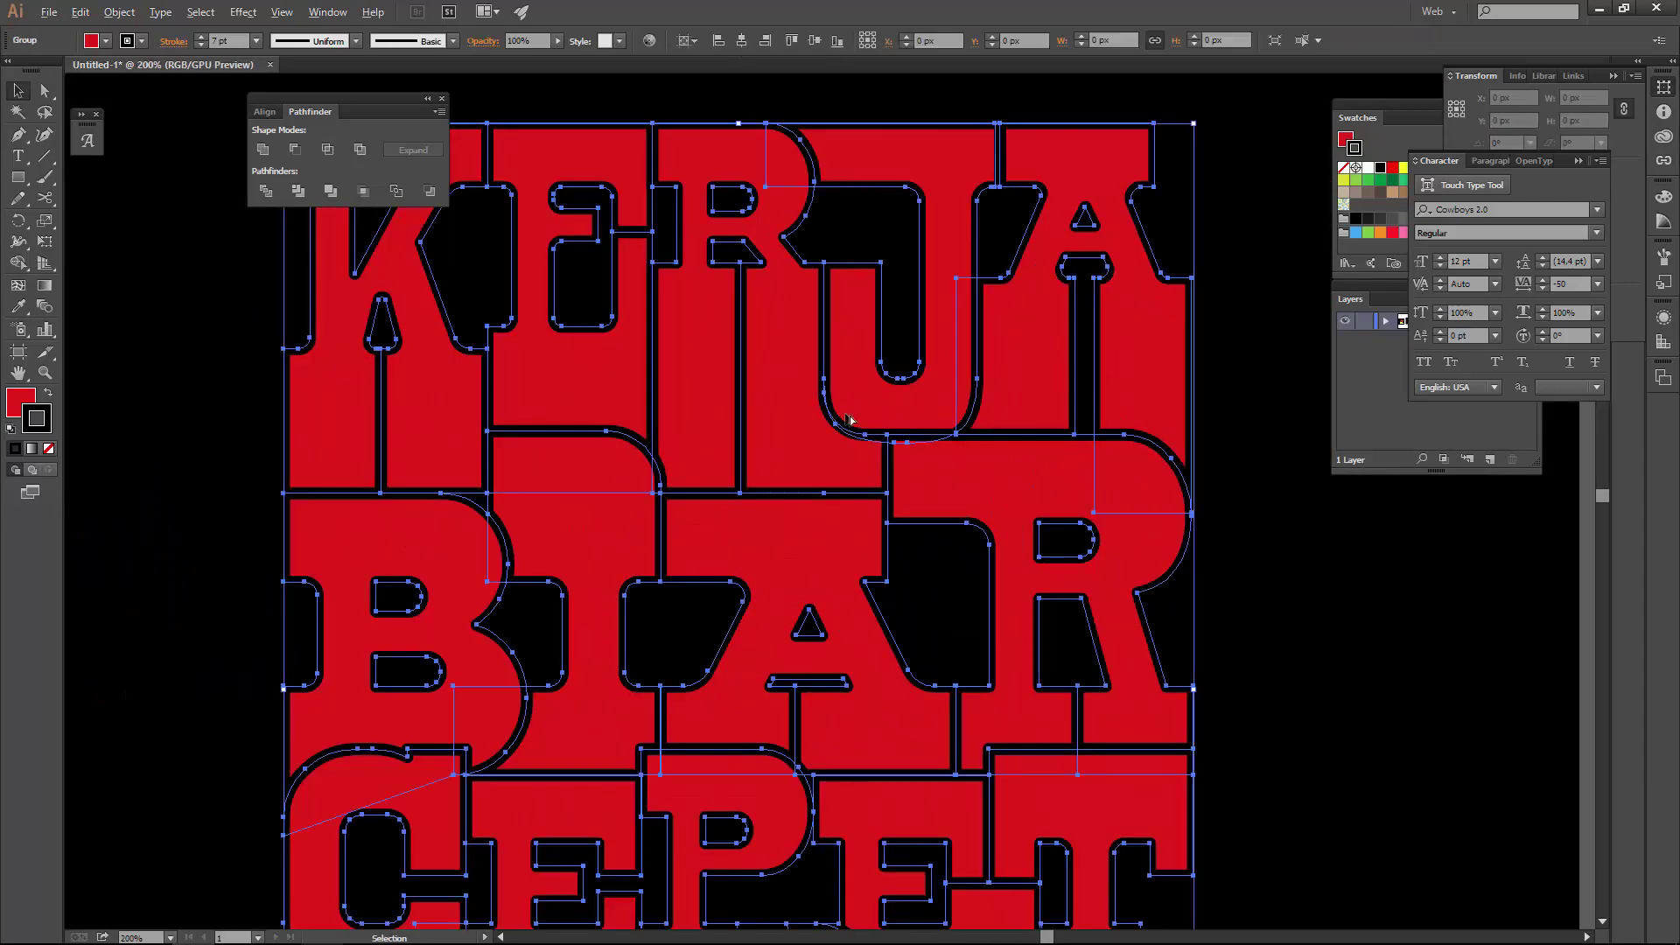
scroll(1132, 436, down, 1)
scroll(1083, 388, down, 1)
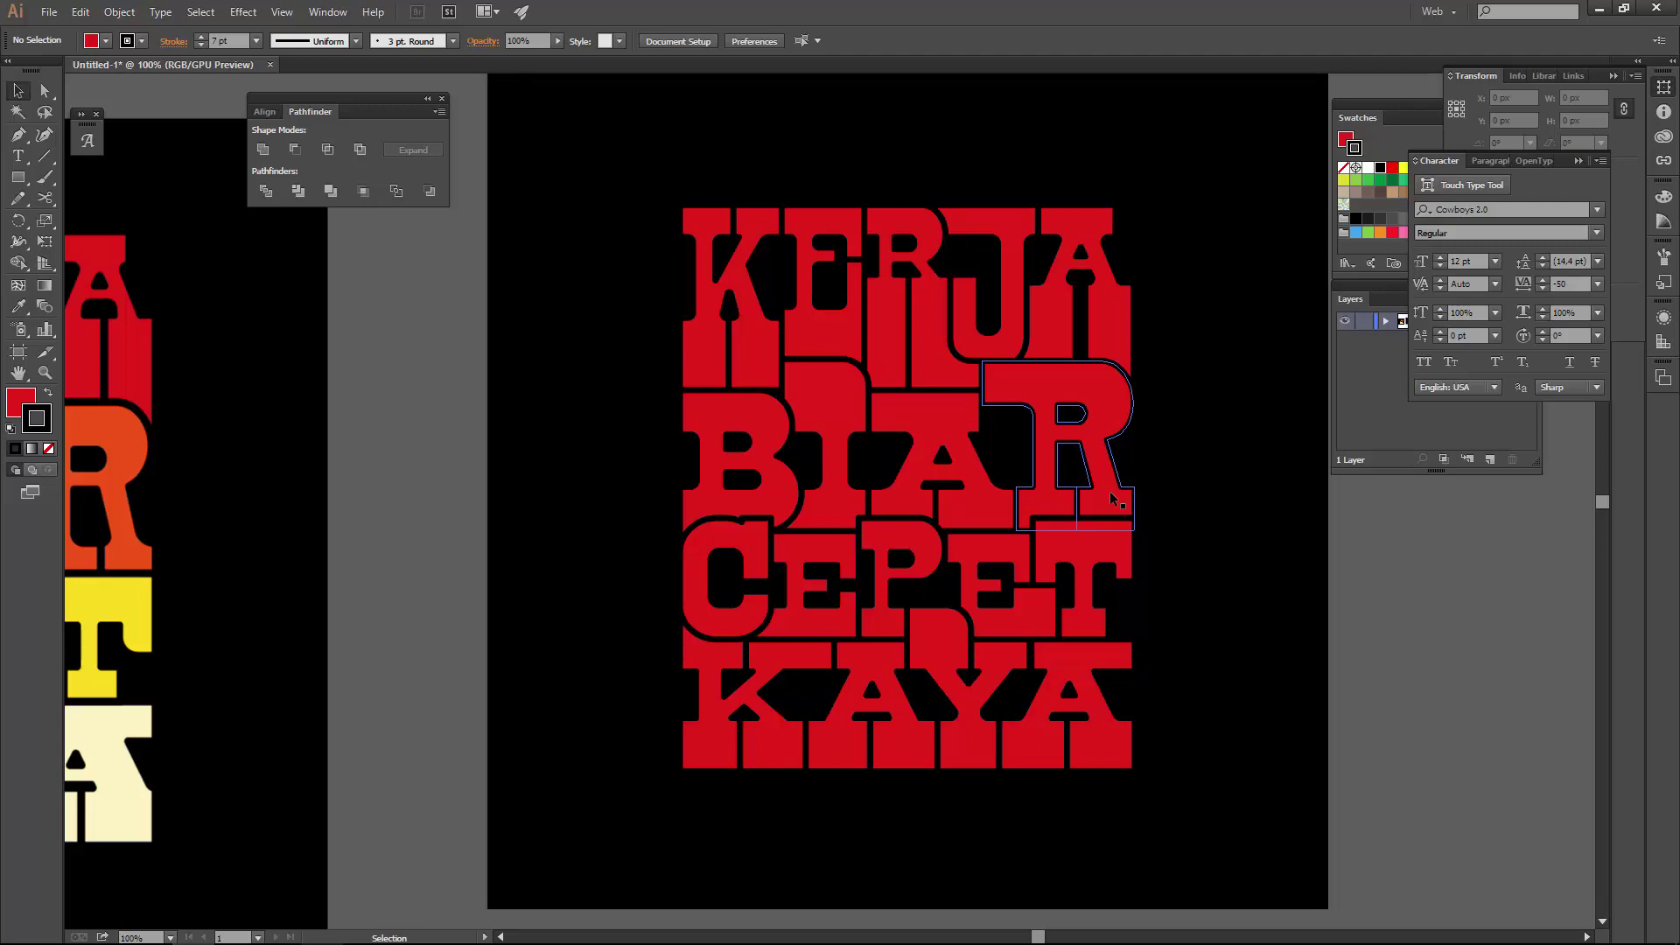
click(1095, 423)
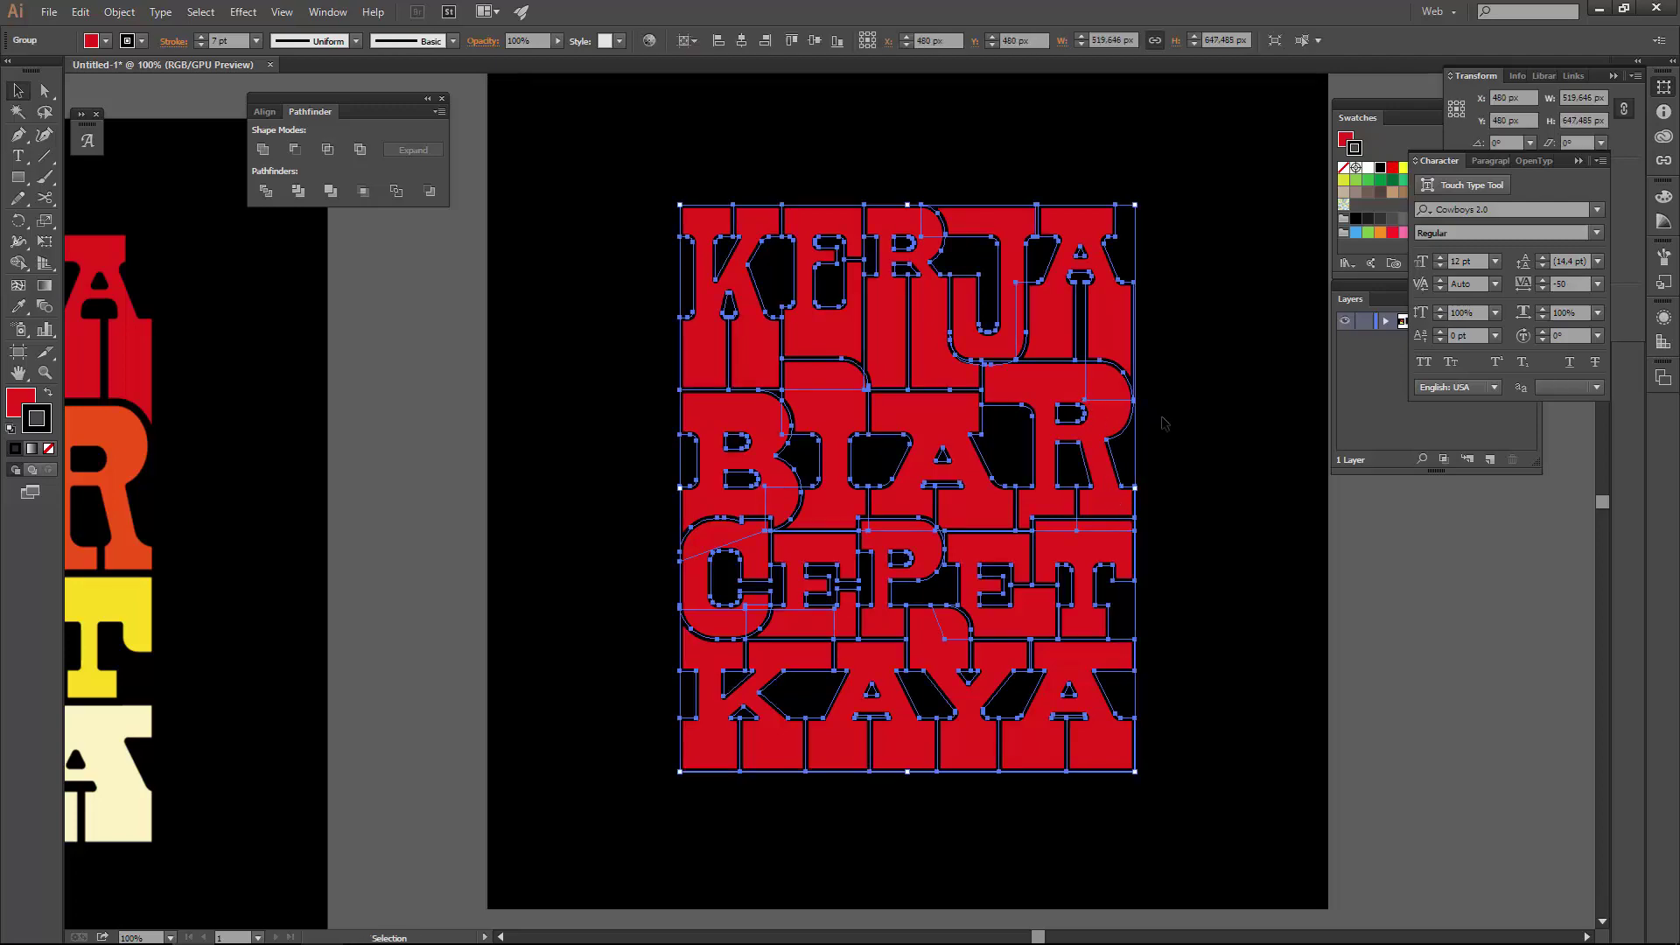
scroll(1069, 420, down, 1)
scroll(1053, 402, up, 2)
scroll(989, 400, down, 2)
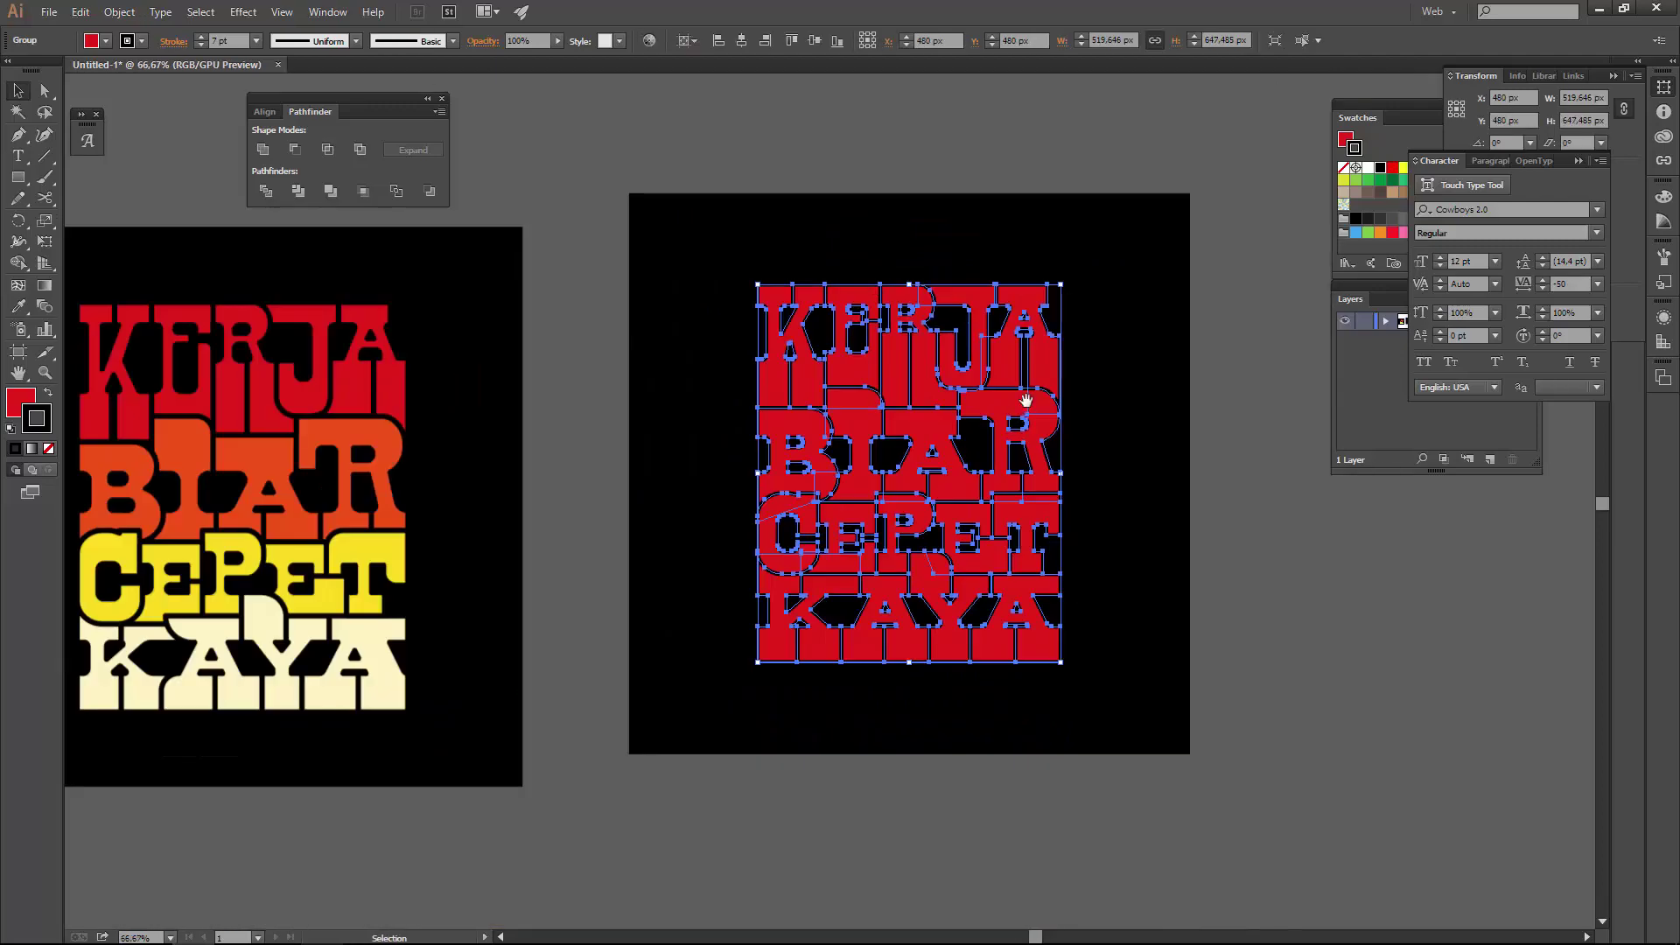
click(119, 12)
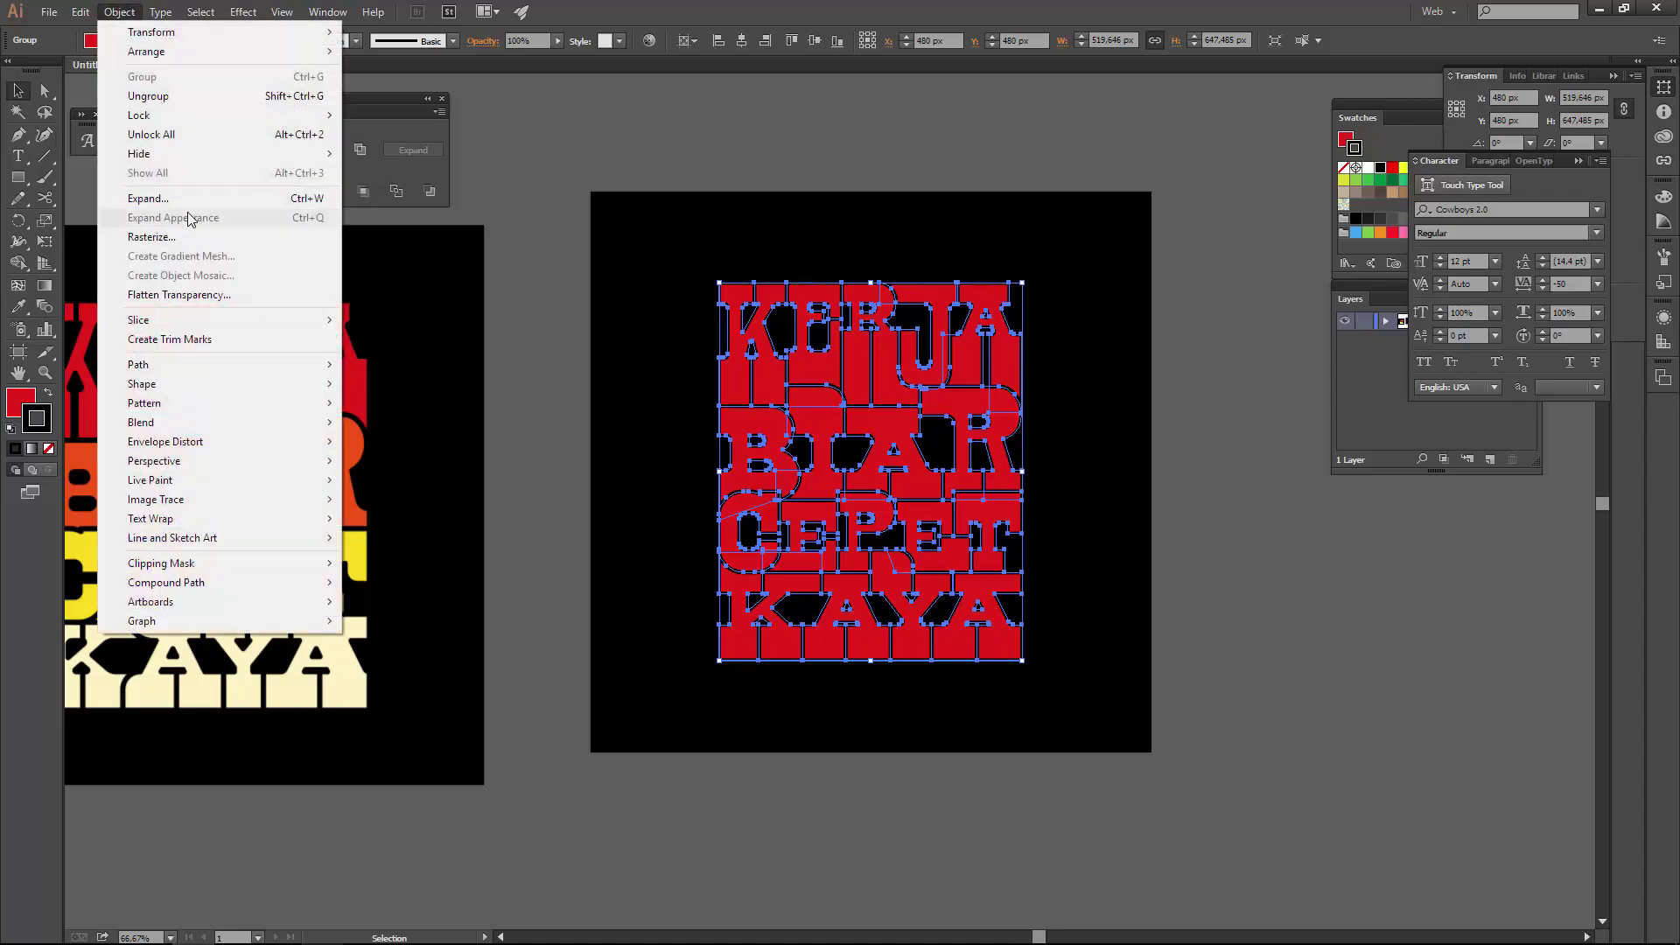
click(140, 205)
click(1038, 594)
- Select the B, I, A and R letters of BIAR and eyedrop the reference's red-orange onto them
click(1163, 525)
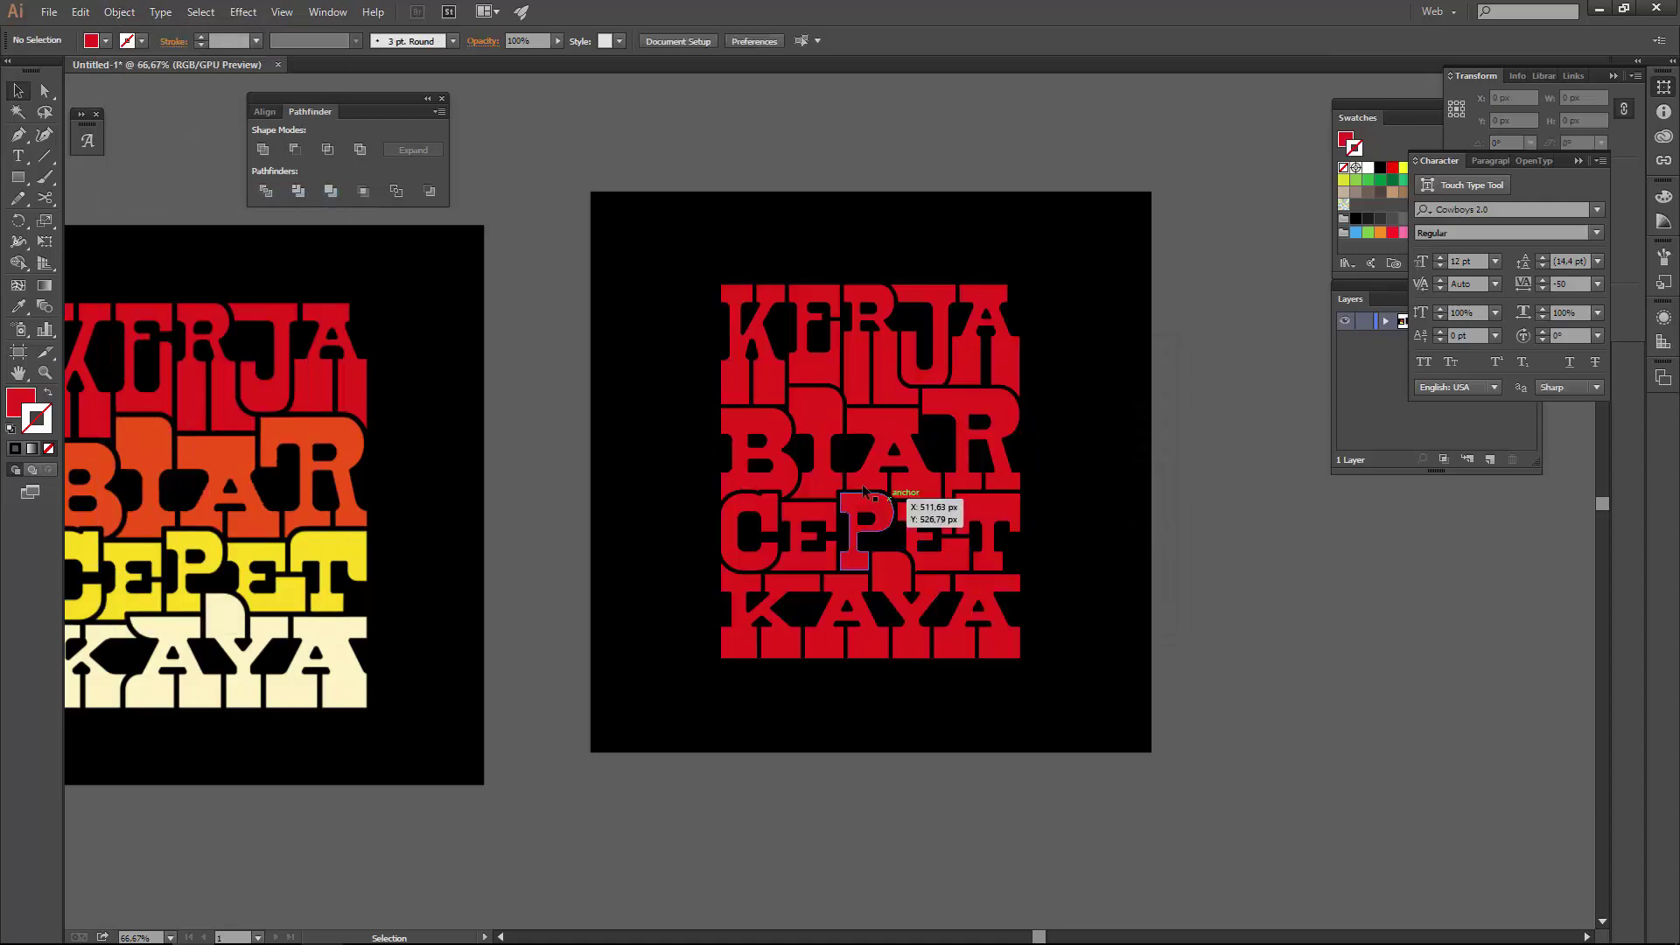
key(a)
click(790, 424)
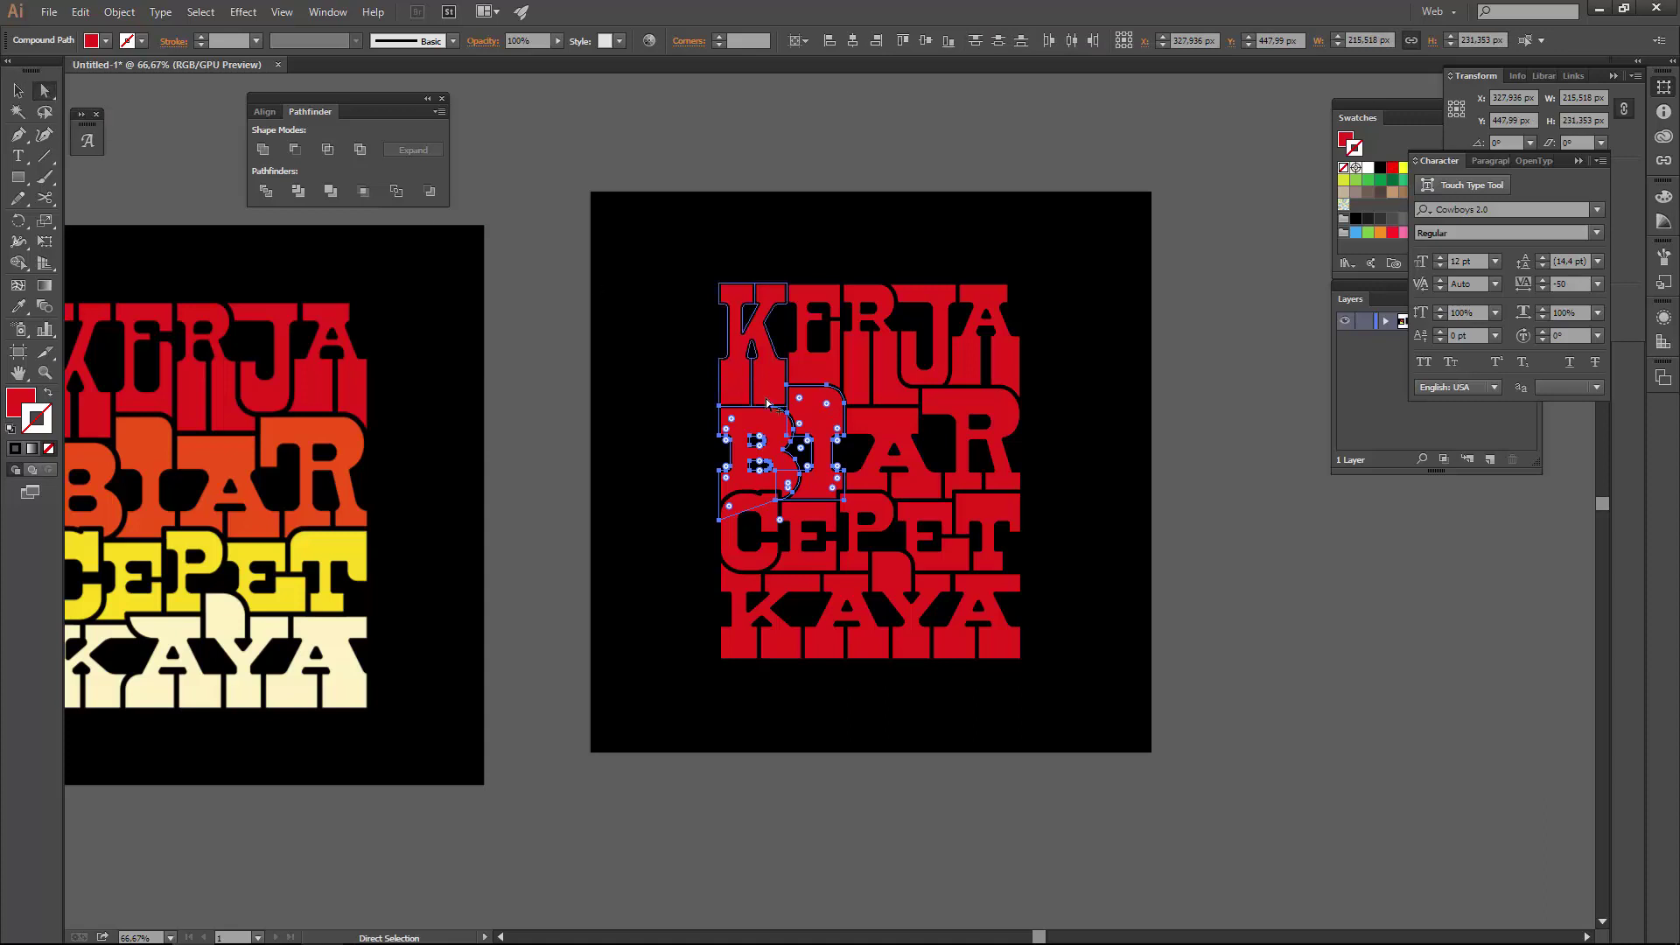
scroll(805, 417, up, 1)
drag(924, 429, 898, 401)
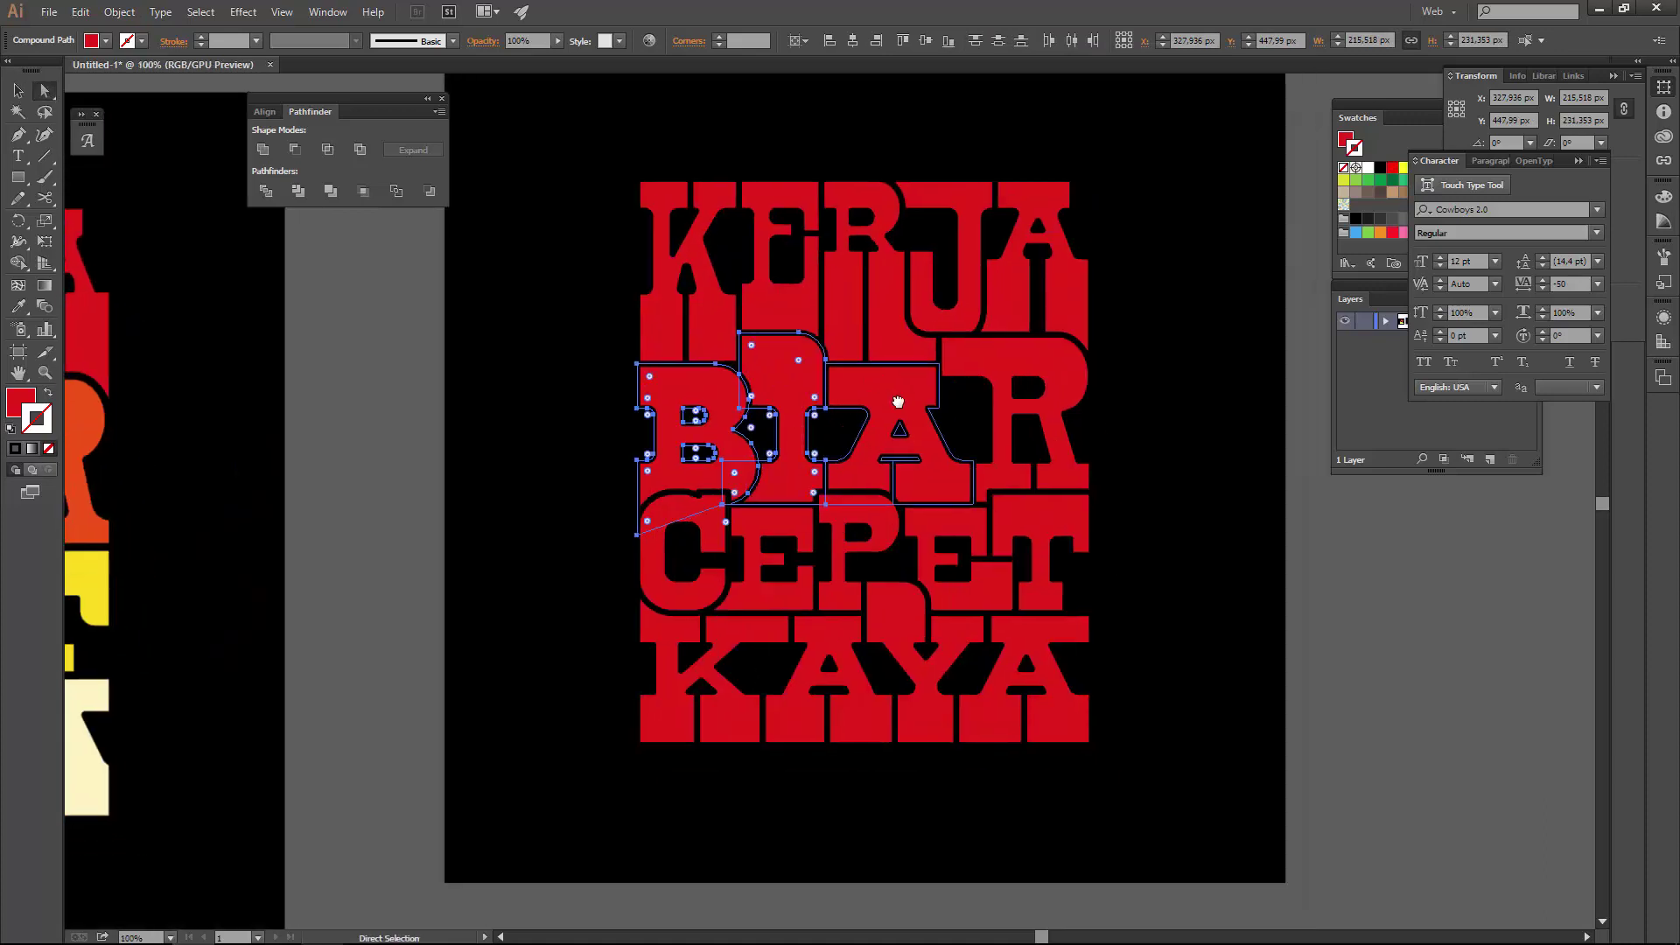
shift+click(891, 404)
shift+click(1031, 365)
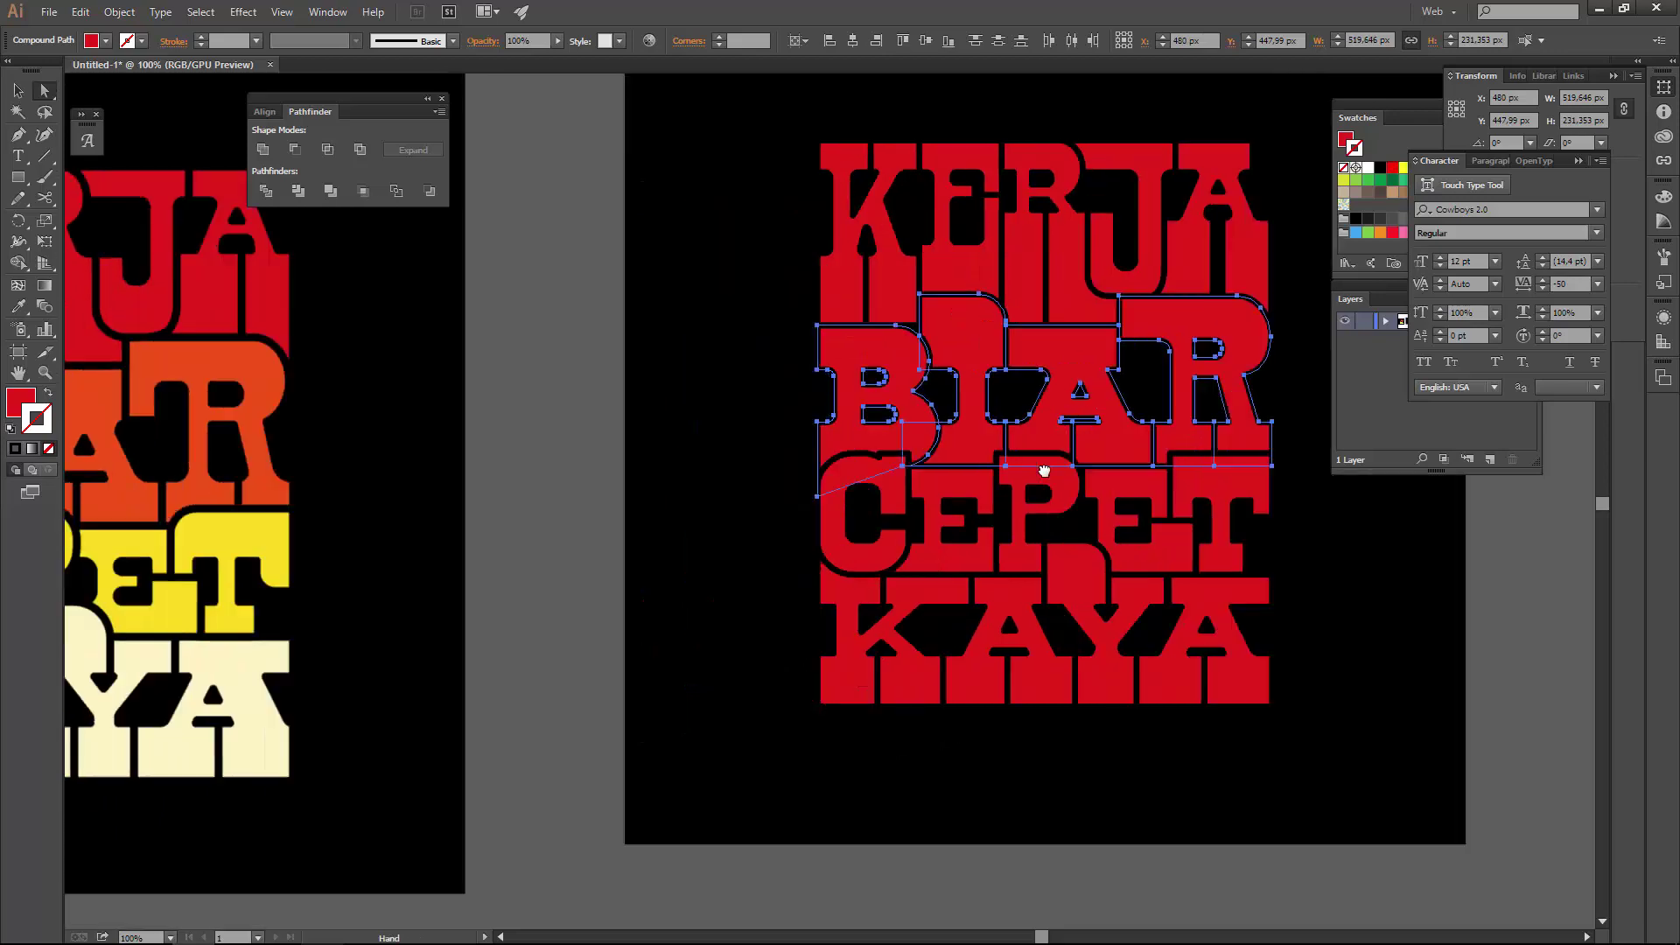
key(i)
click(298, 412)
key(a)
drag(968, 344, 820, 373)
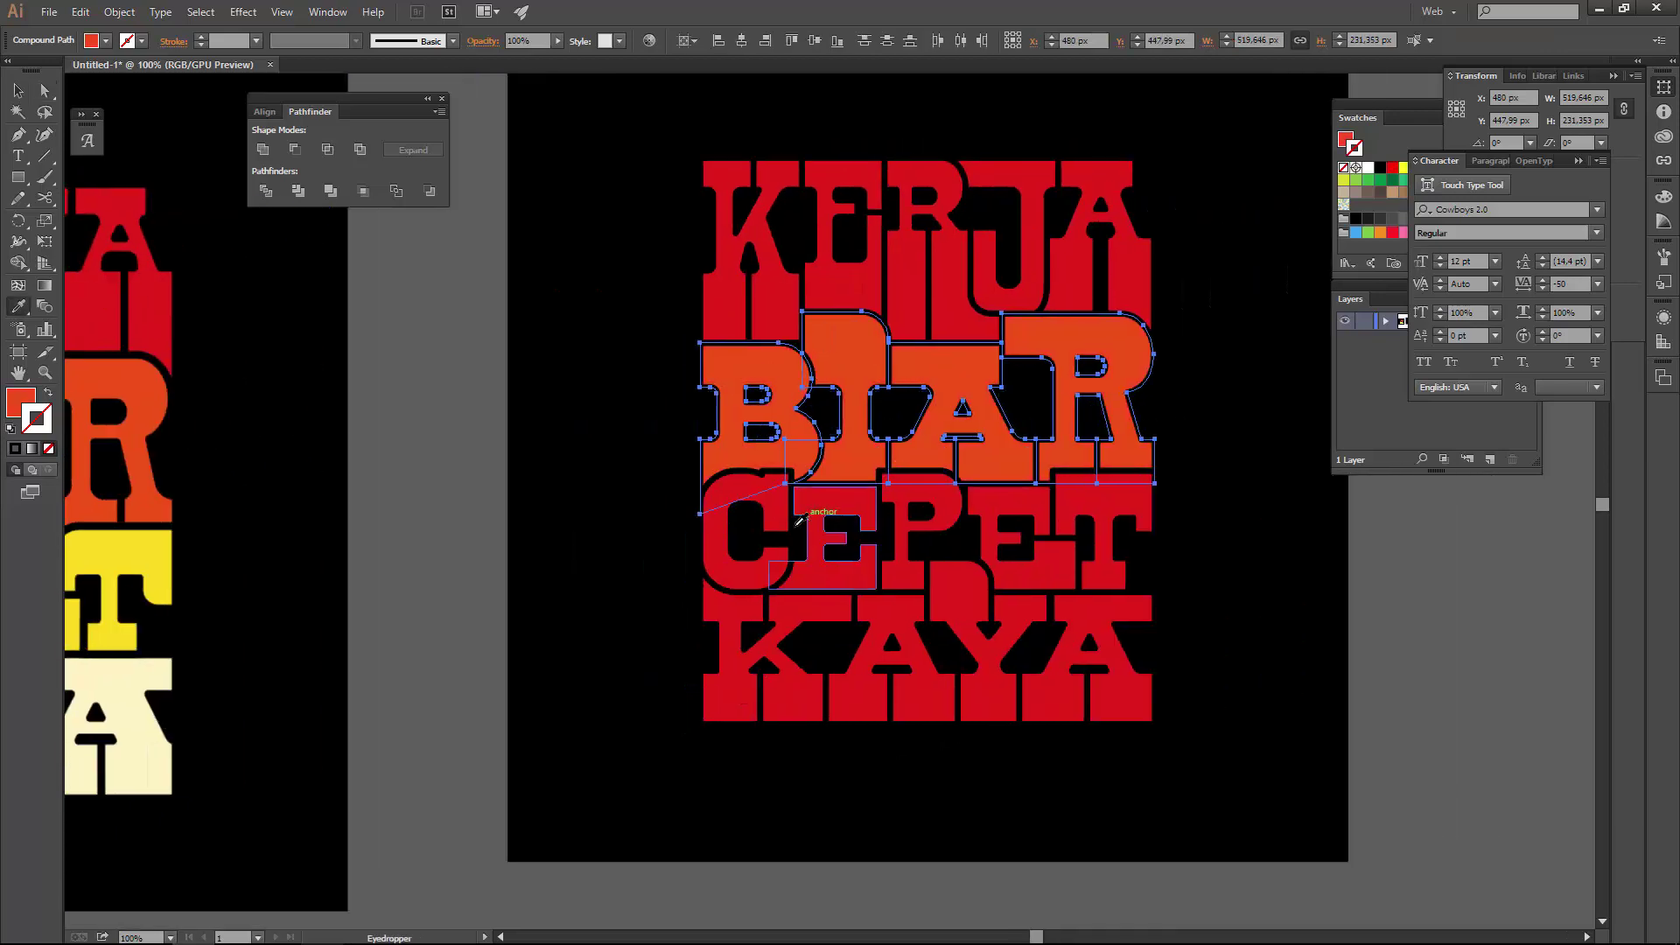
shift+click(770, 508)
- Fill the CEPET letters with the orange F7931E swatch, undoing a mistaken blue fill
shift+click(838, 529)
shift+click(927, 525)
shift+click(1010, 529)
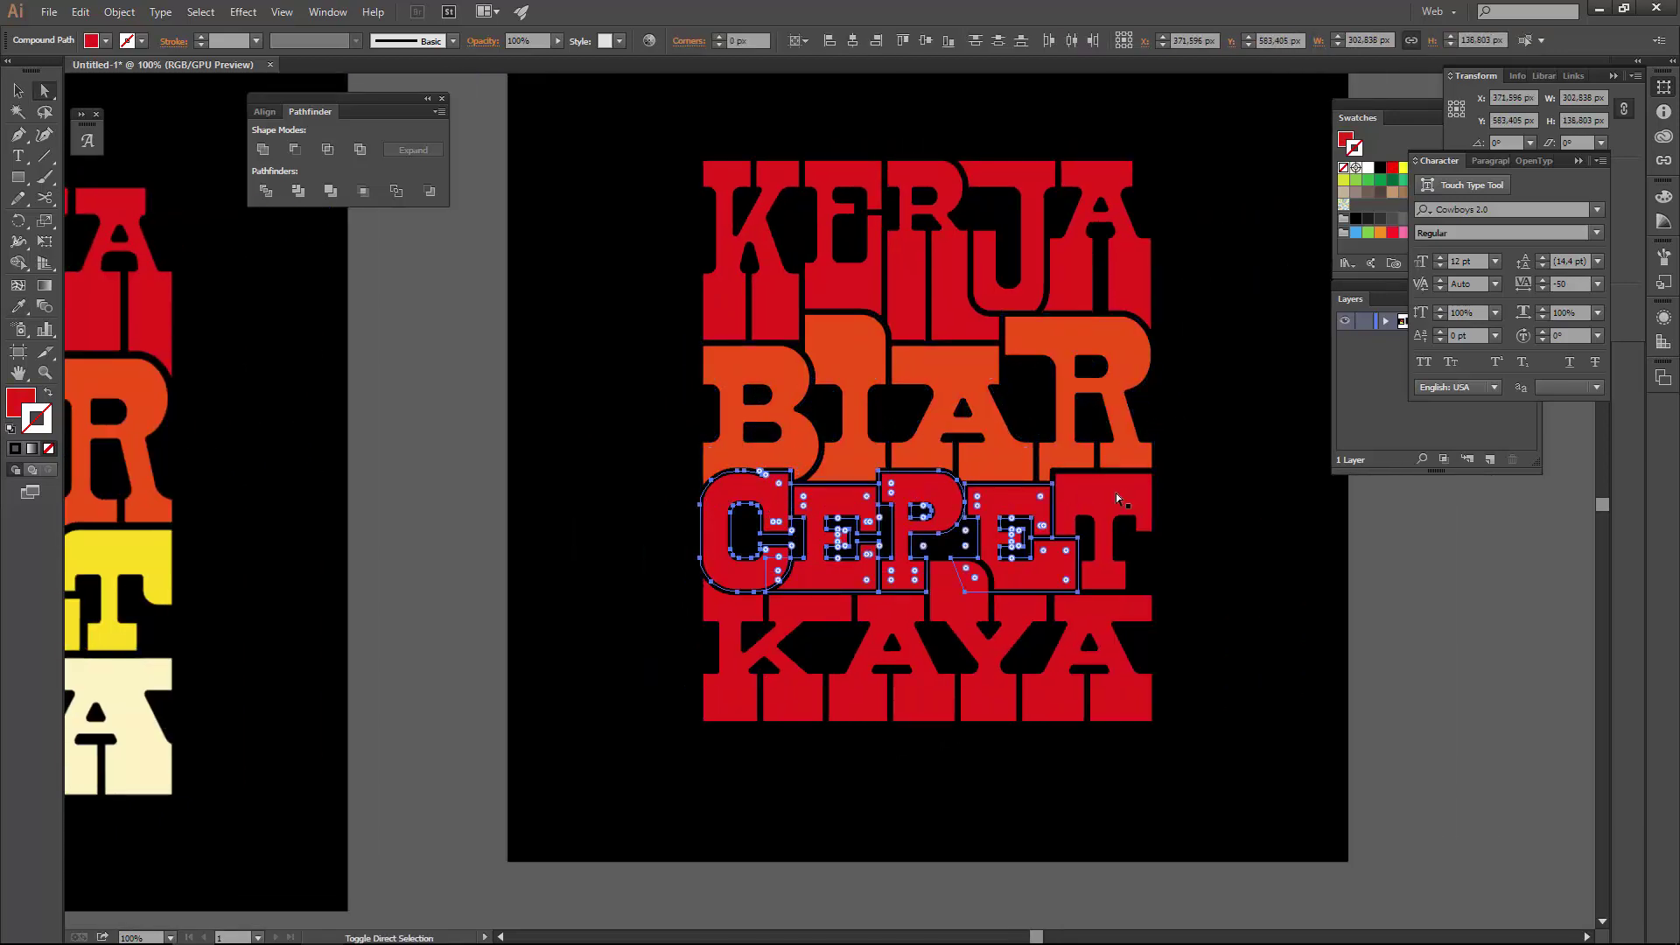
shift+click(1098, 524)
click(1381, 117)
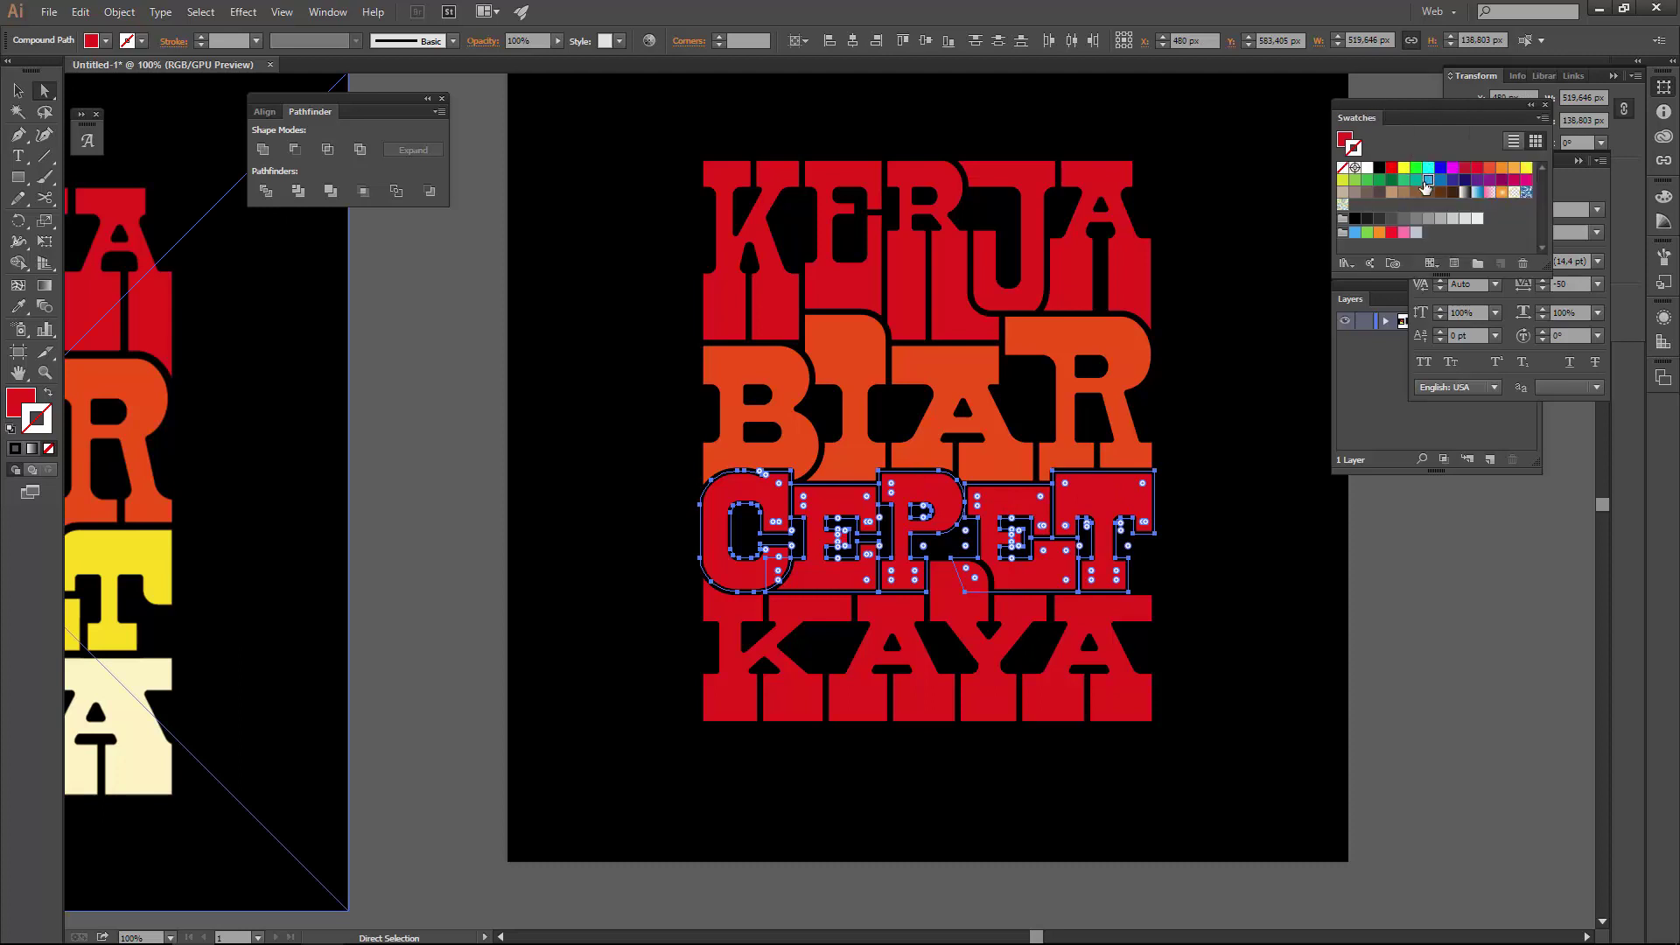
click(1426, 187)
key(ctrl+z)
key(F6)
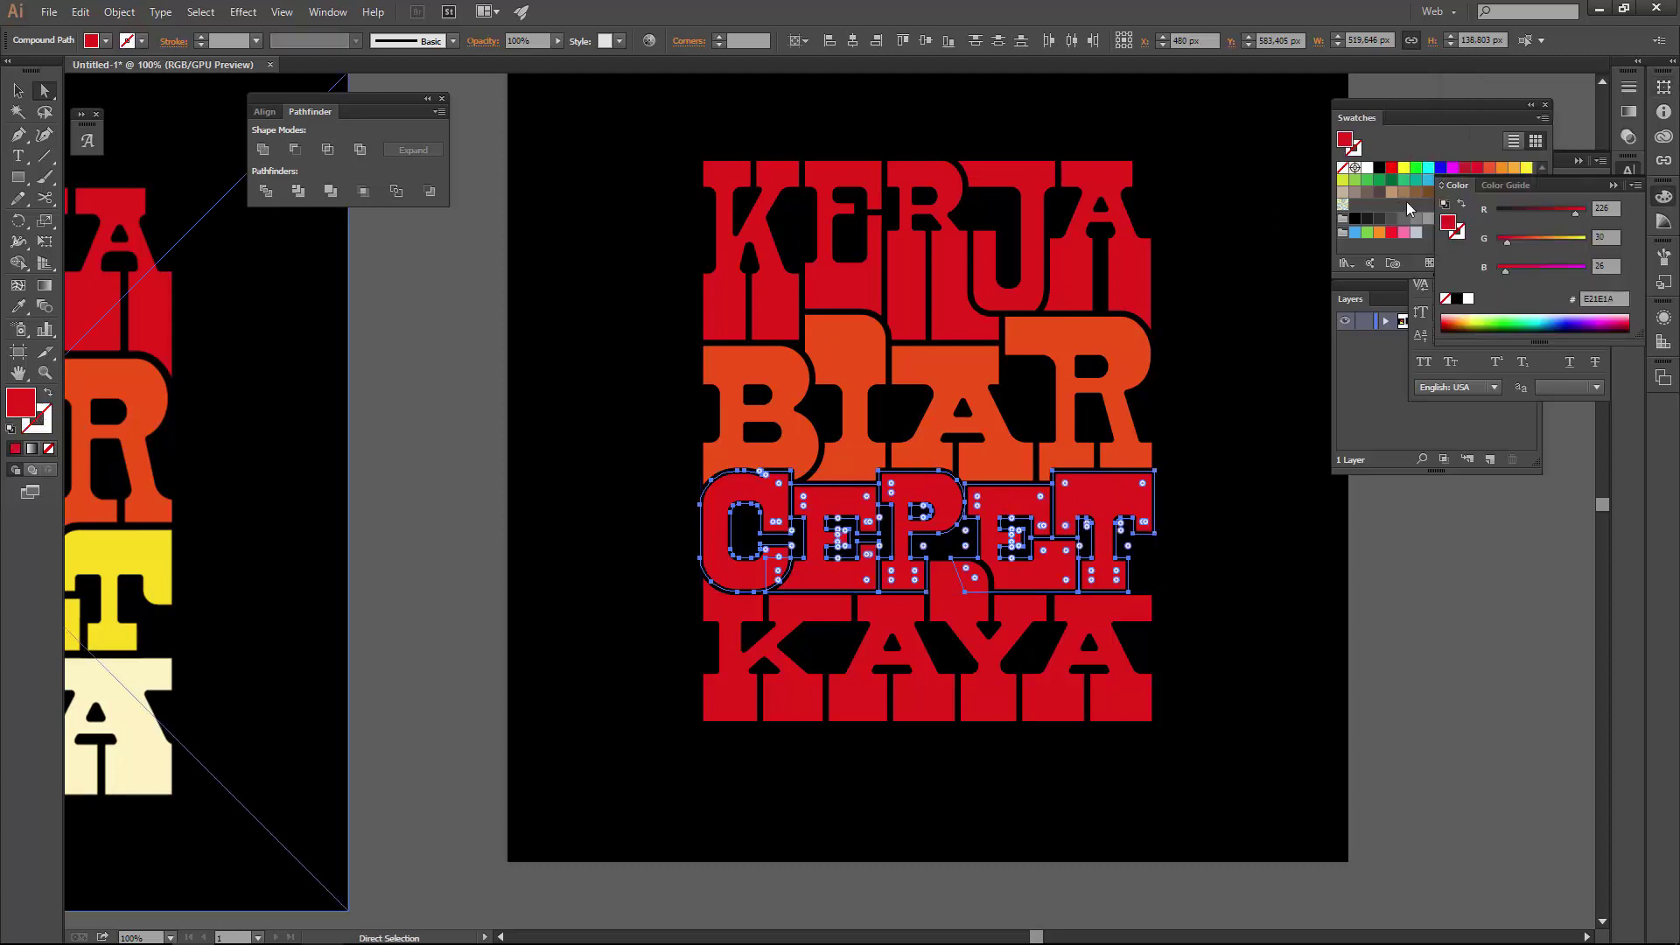
click(1408, 208)
click(1503, 168)
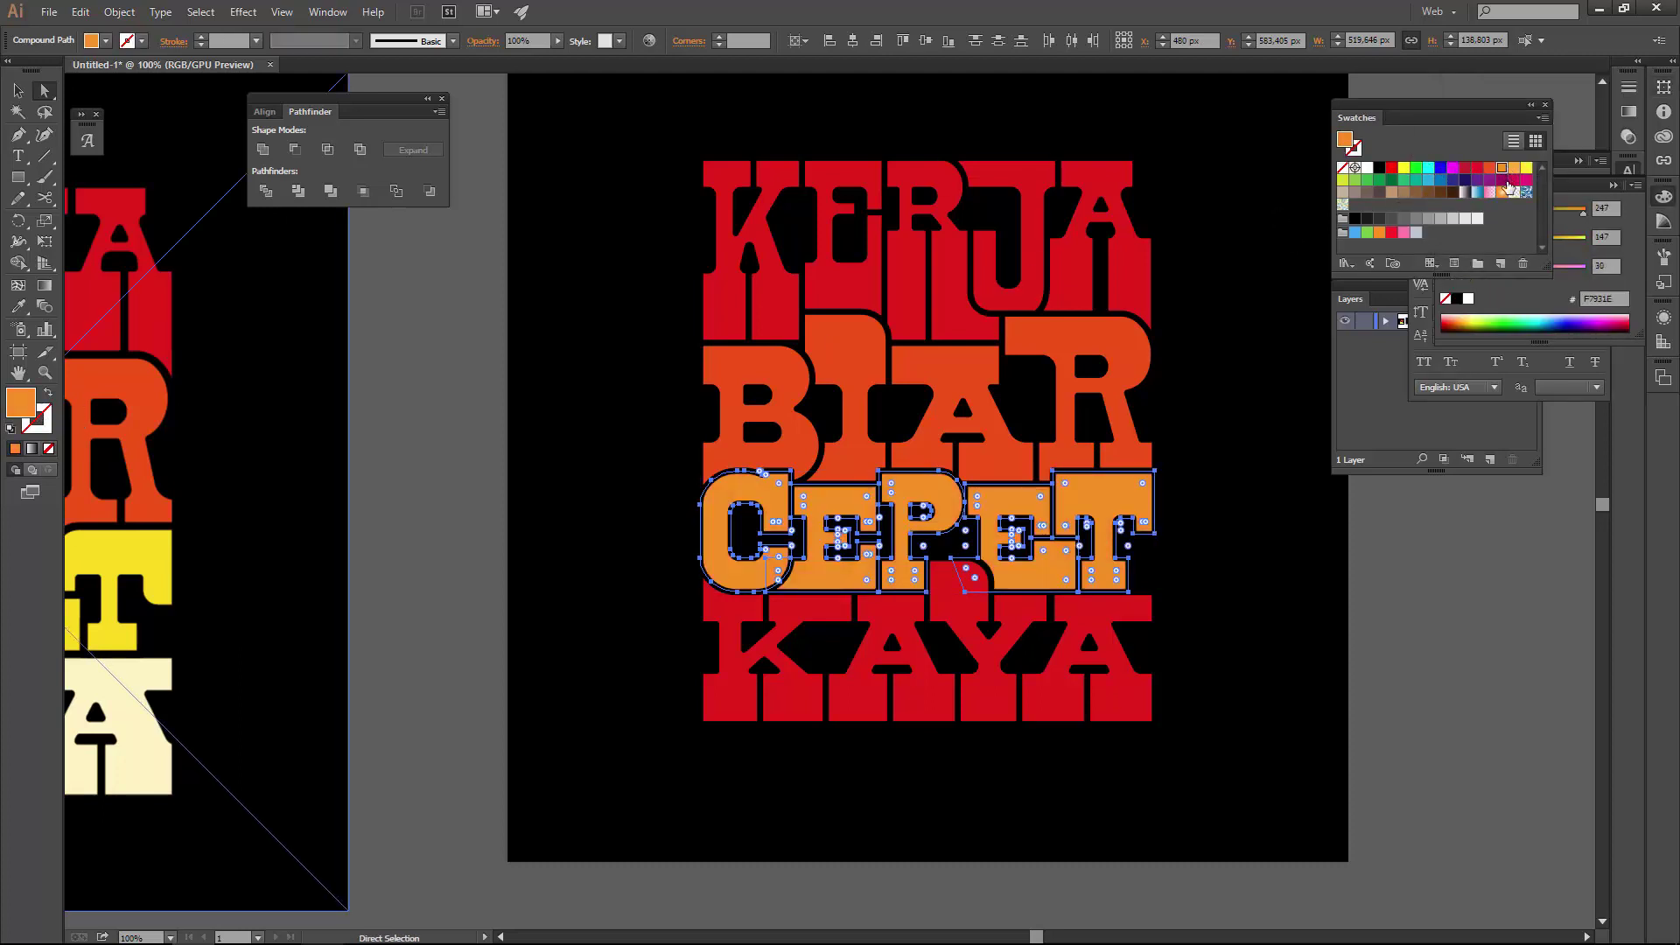
click(1394, 561)
click(1117, 698)
- Select all KAYA letters and try the reference's cream fill, then undo it
shift+click(989, 695)
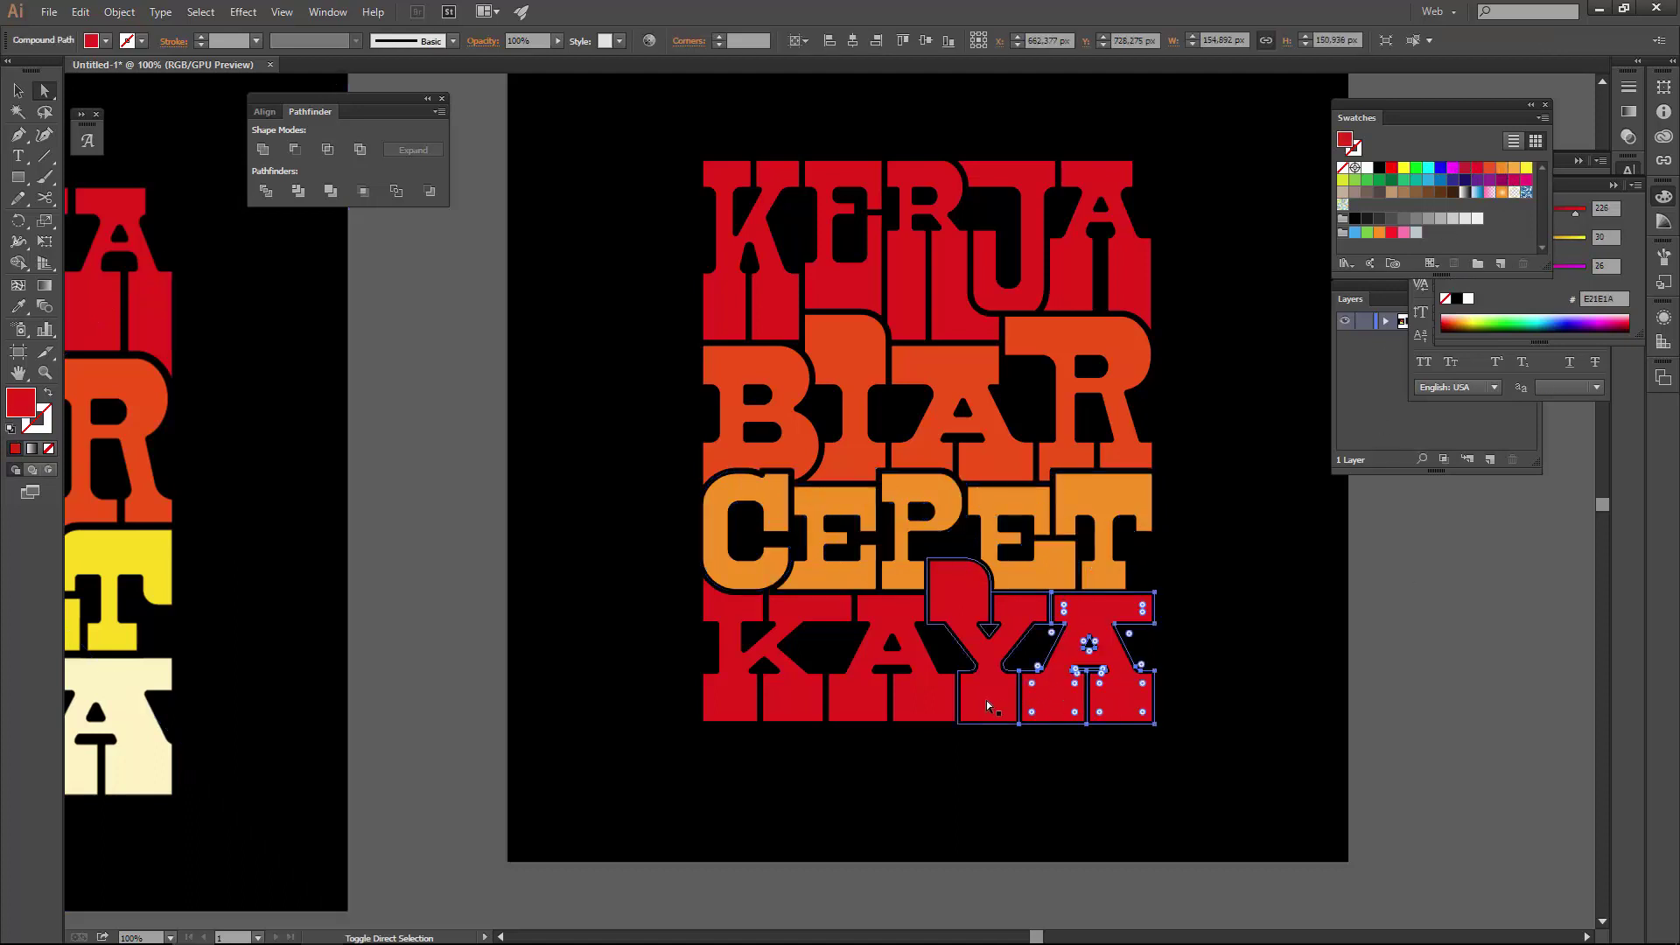
shift+click(908, 700)
shift+click(803, 704)
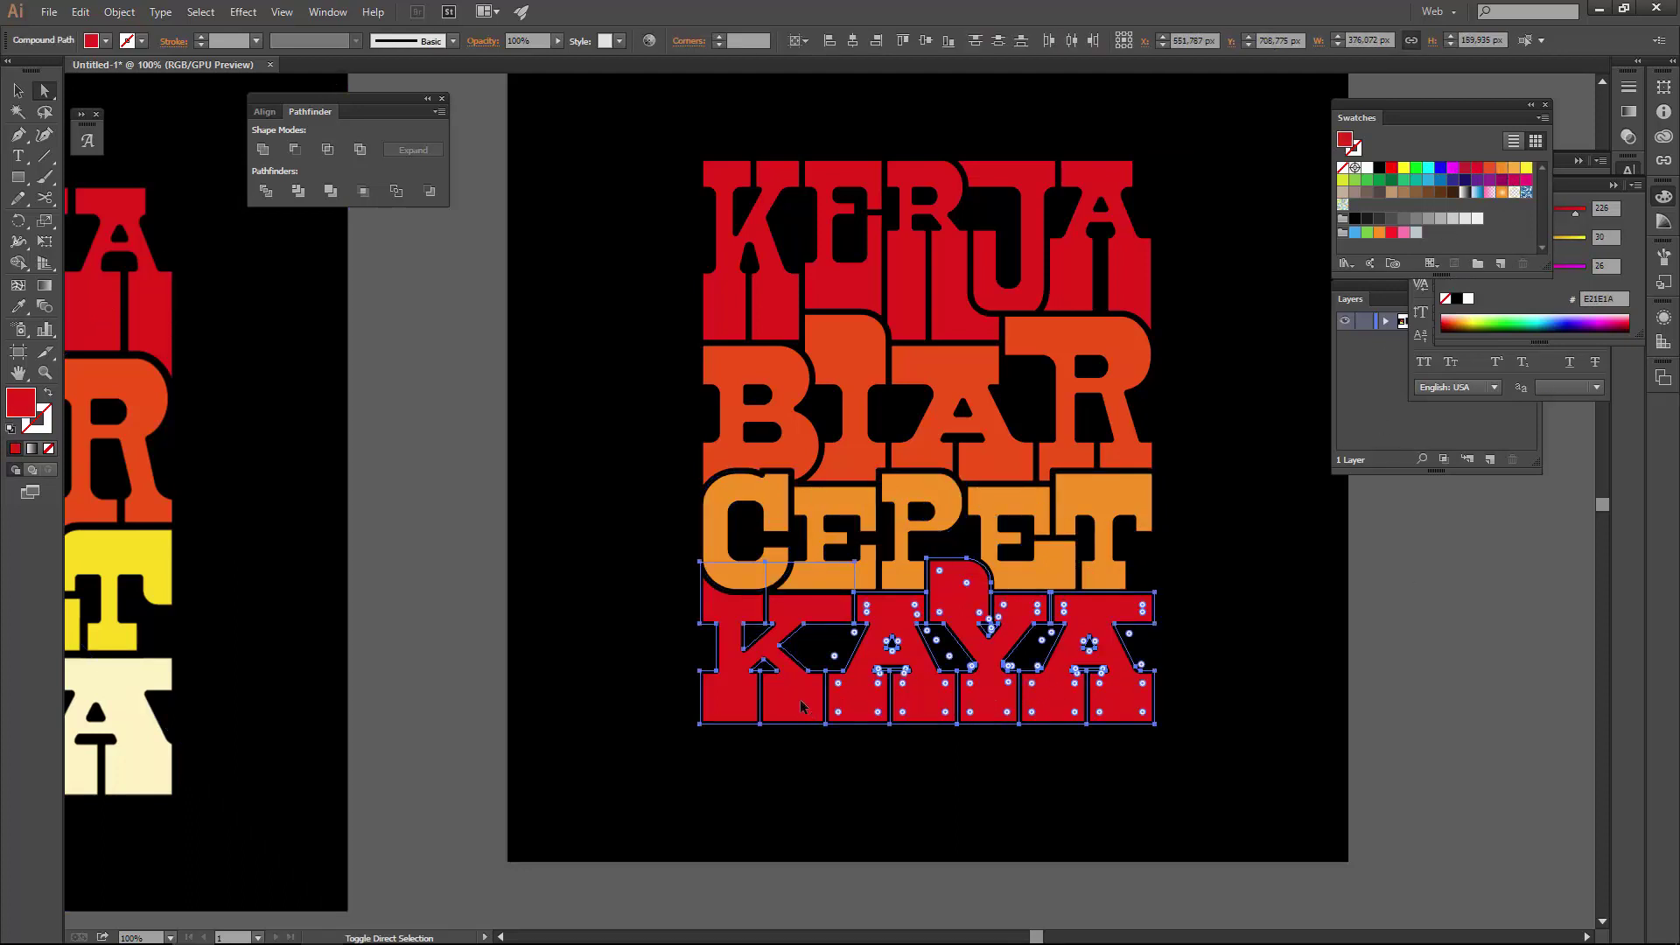
key(i)
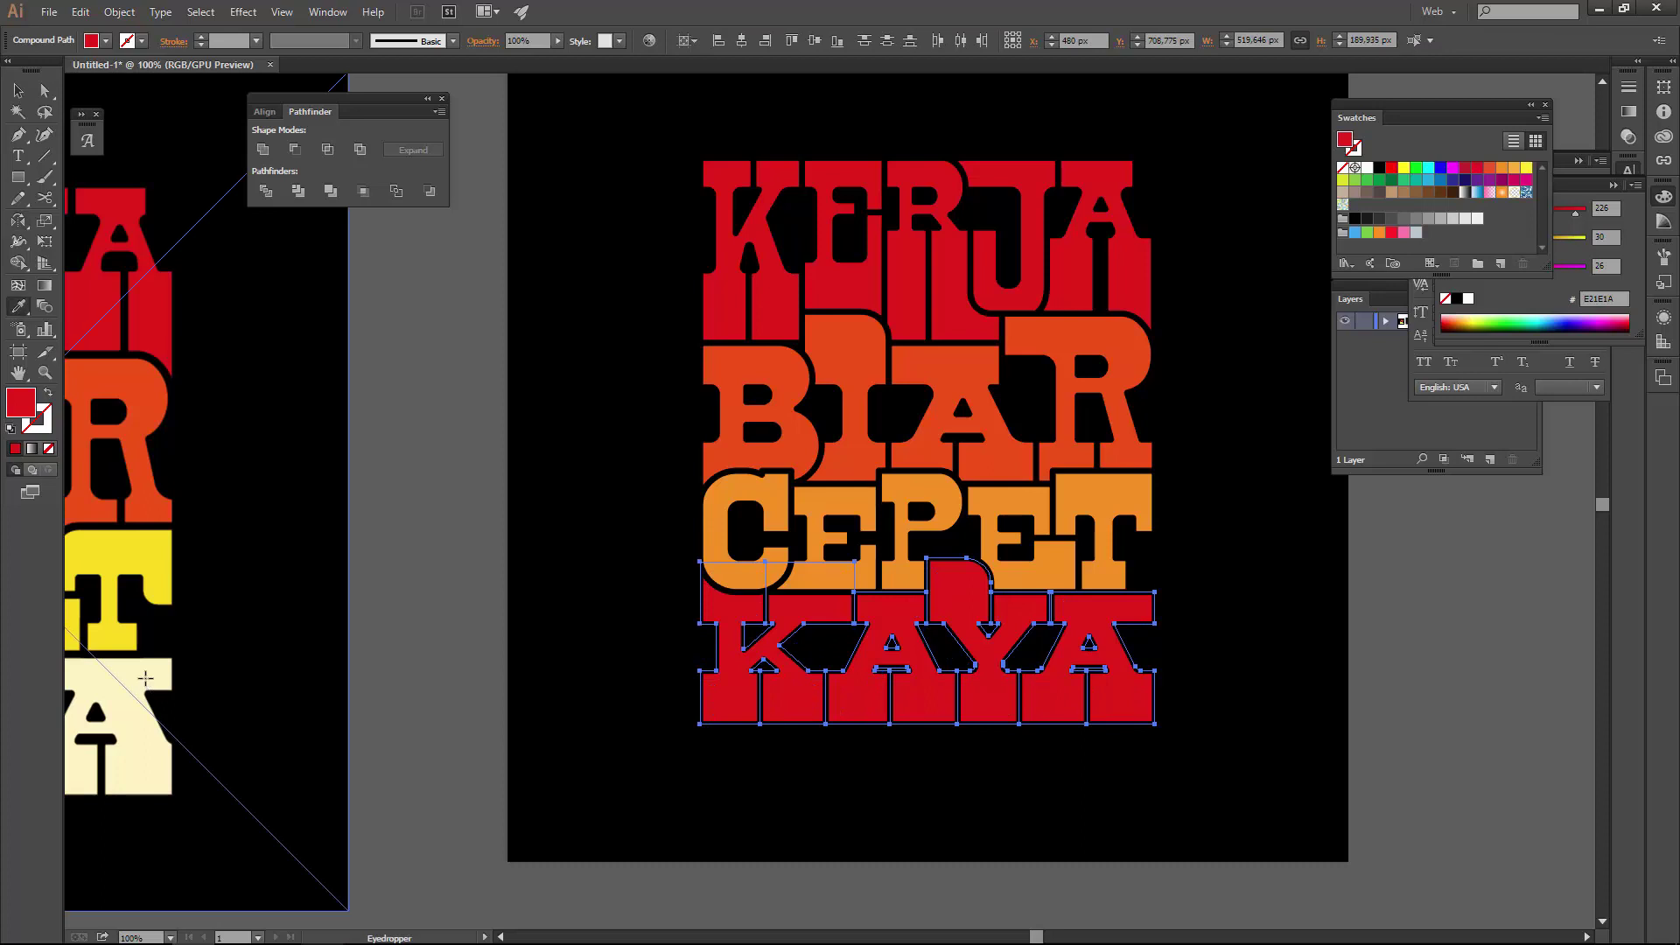
click(147, 686)
key(ctrl+minus)
key(v)
click(1261, 602)
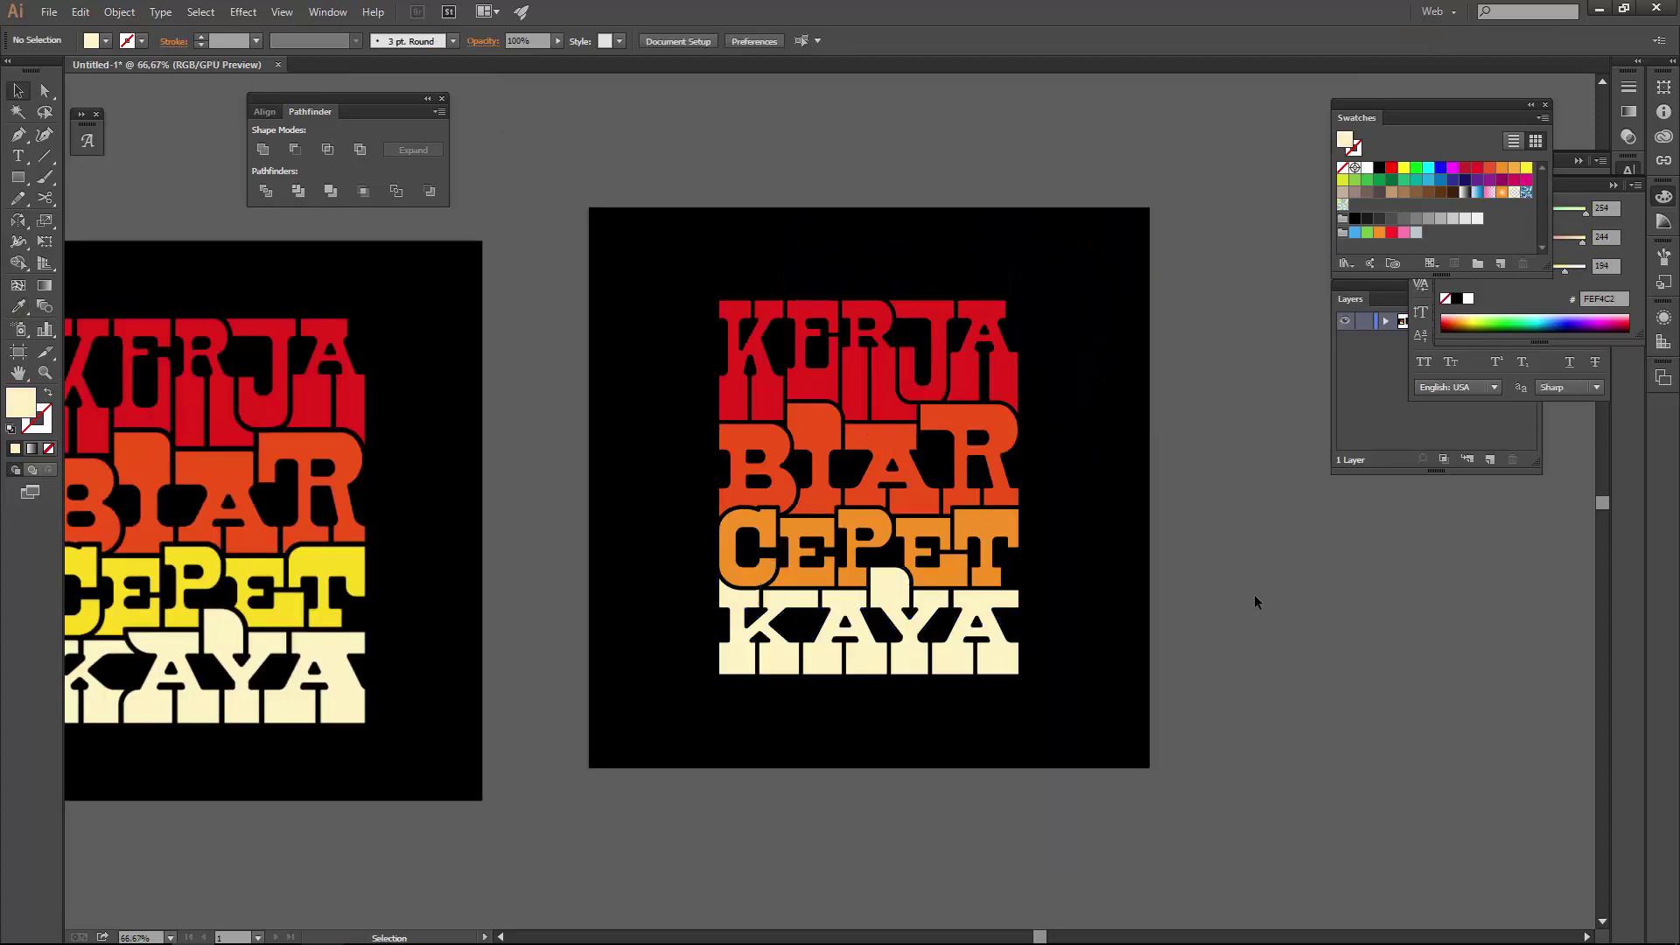
scroll(990, 642, up, 1)
key(ctrl+z)
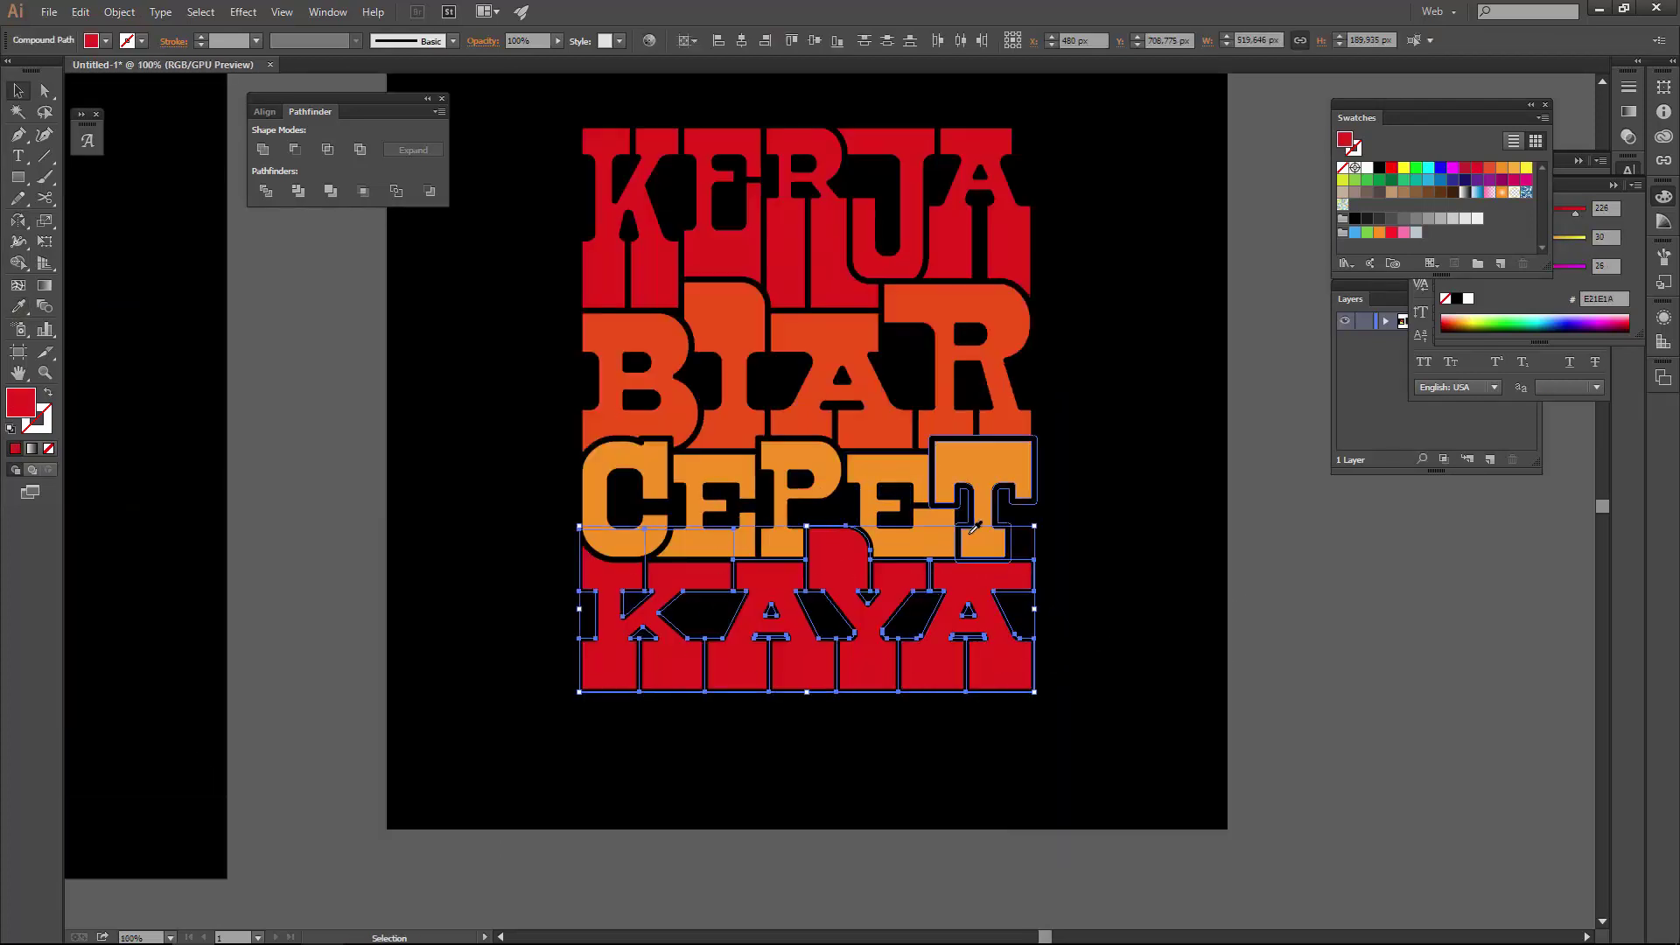
- Give KAYA CEPET's orange, then lighten it to peach FFD5AB in the Color Picker
key(i)
click(974, 526)
double_click(20, 403)
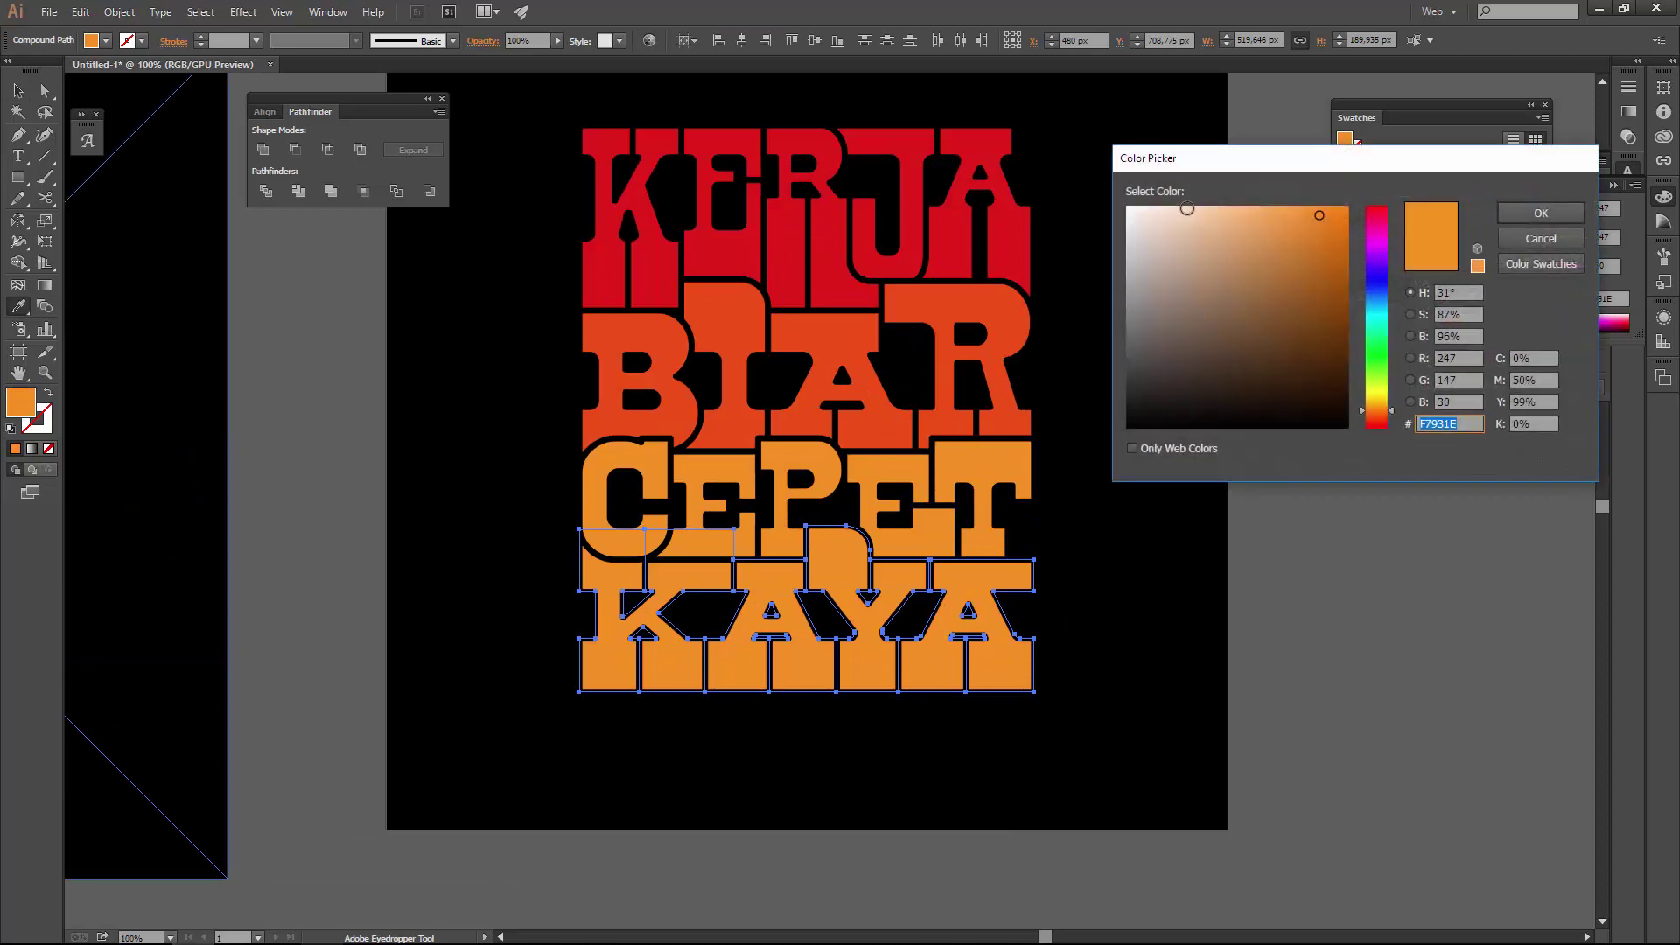
drag(1187, 208, 1201, 205)
click(1568, 208)
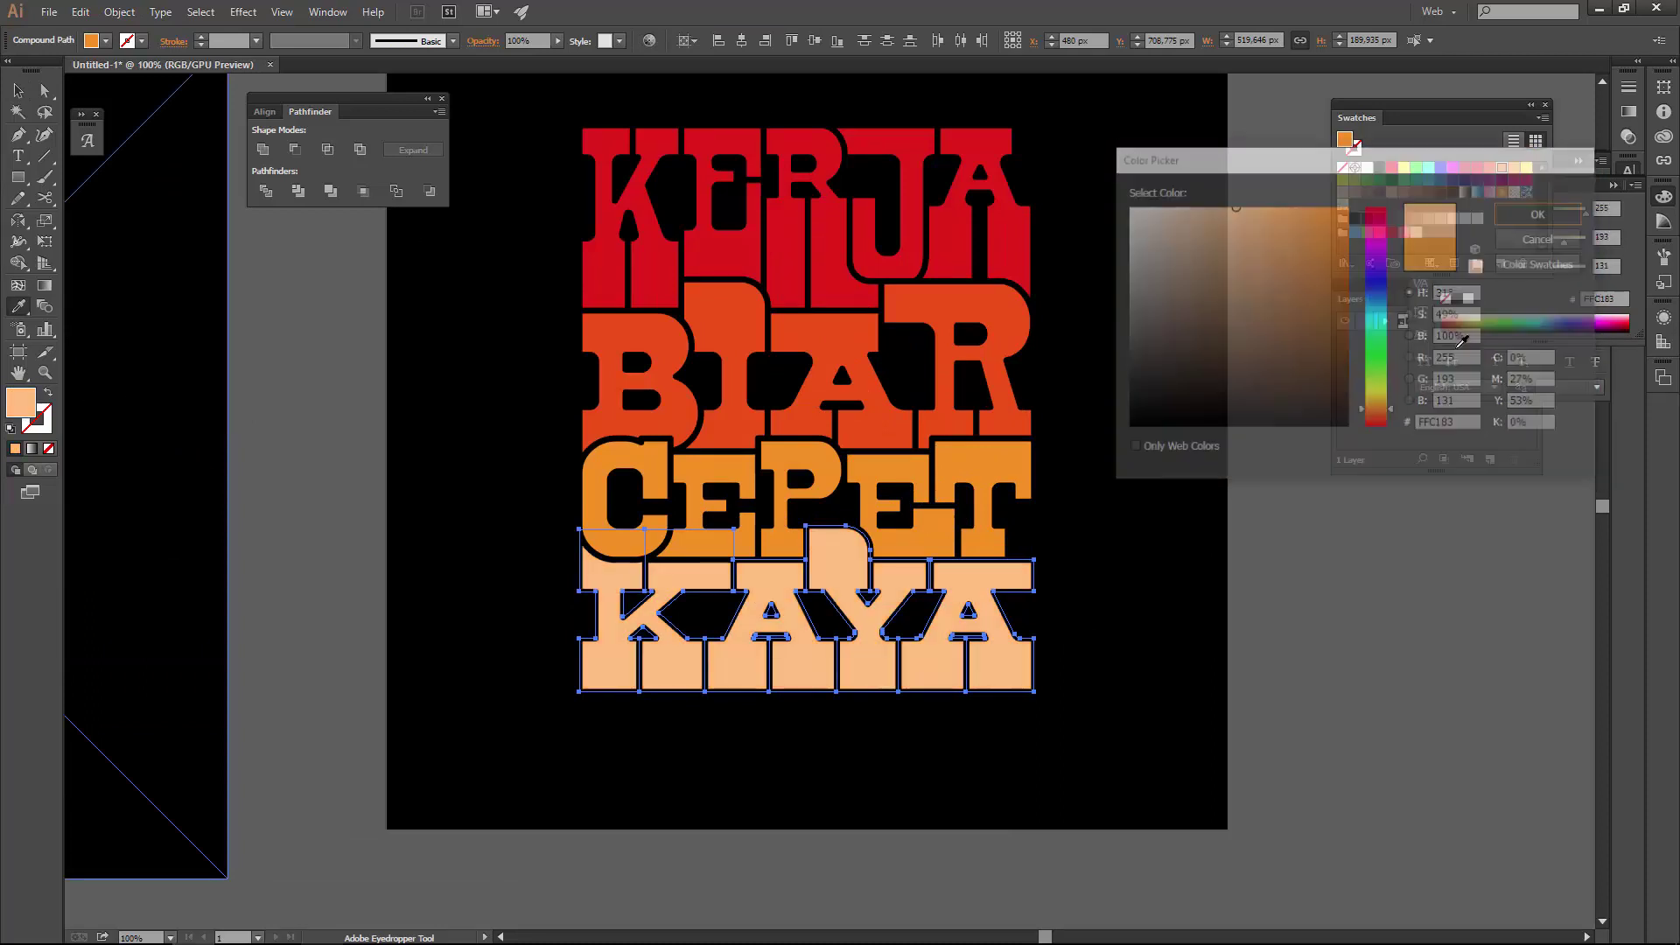
key(v)
click(1208, 568)
- Scale the whole recoloured lettering slightly larger from a corner handle
key(ctrl+minus)
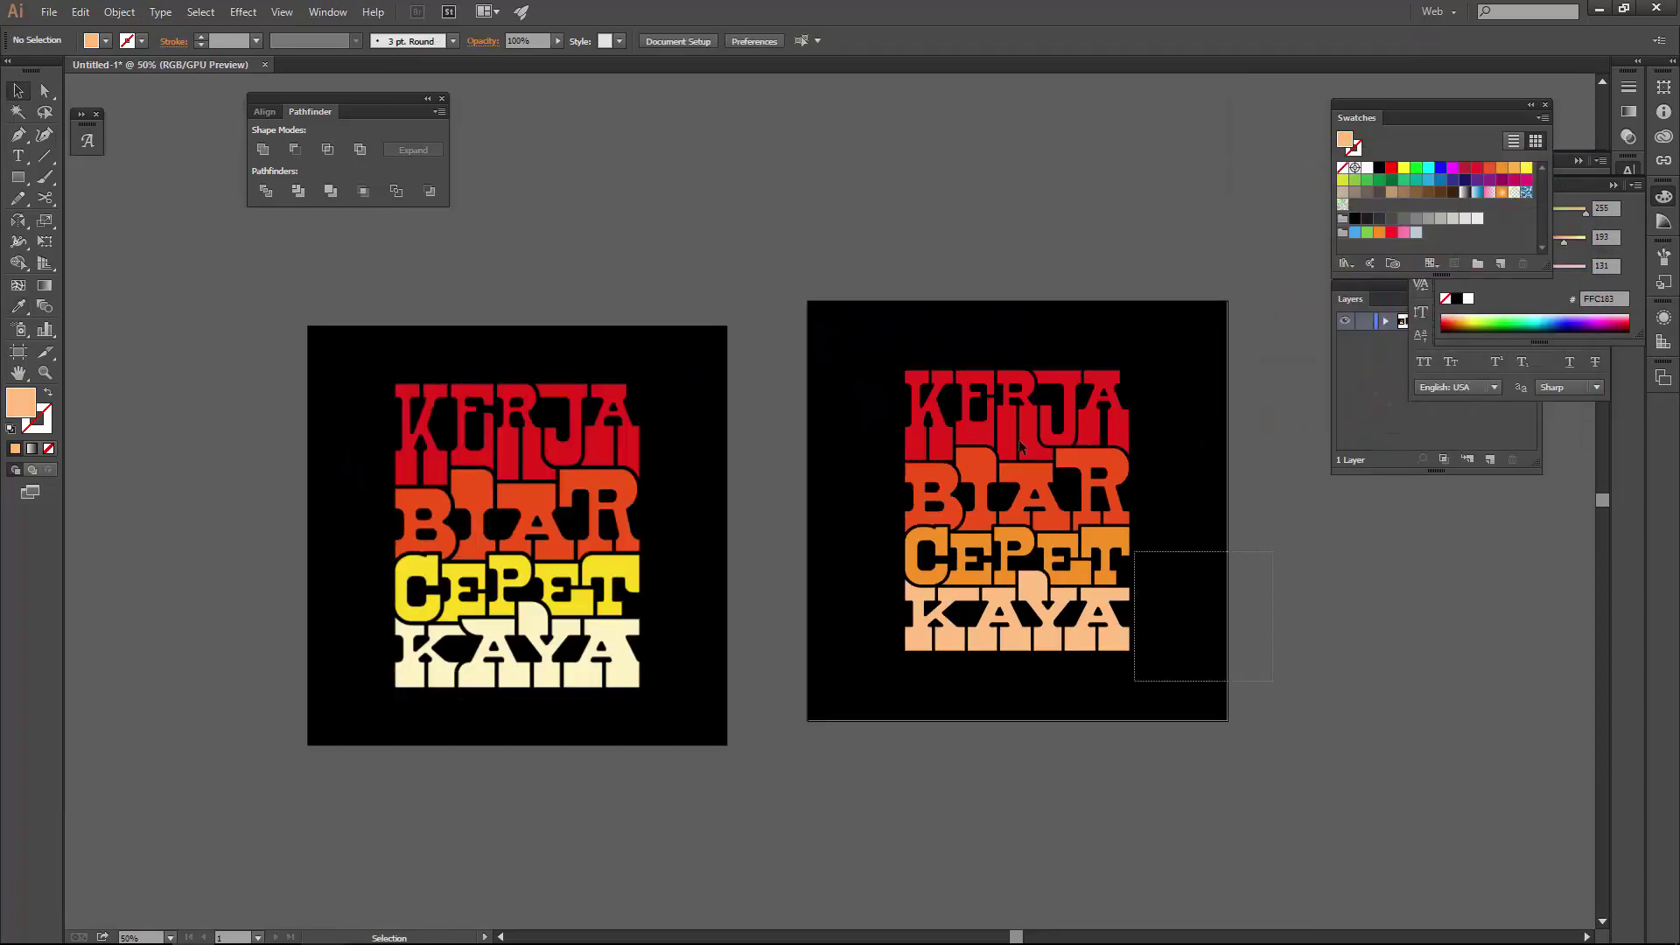
drag(1229, 683, 901, 363)
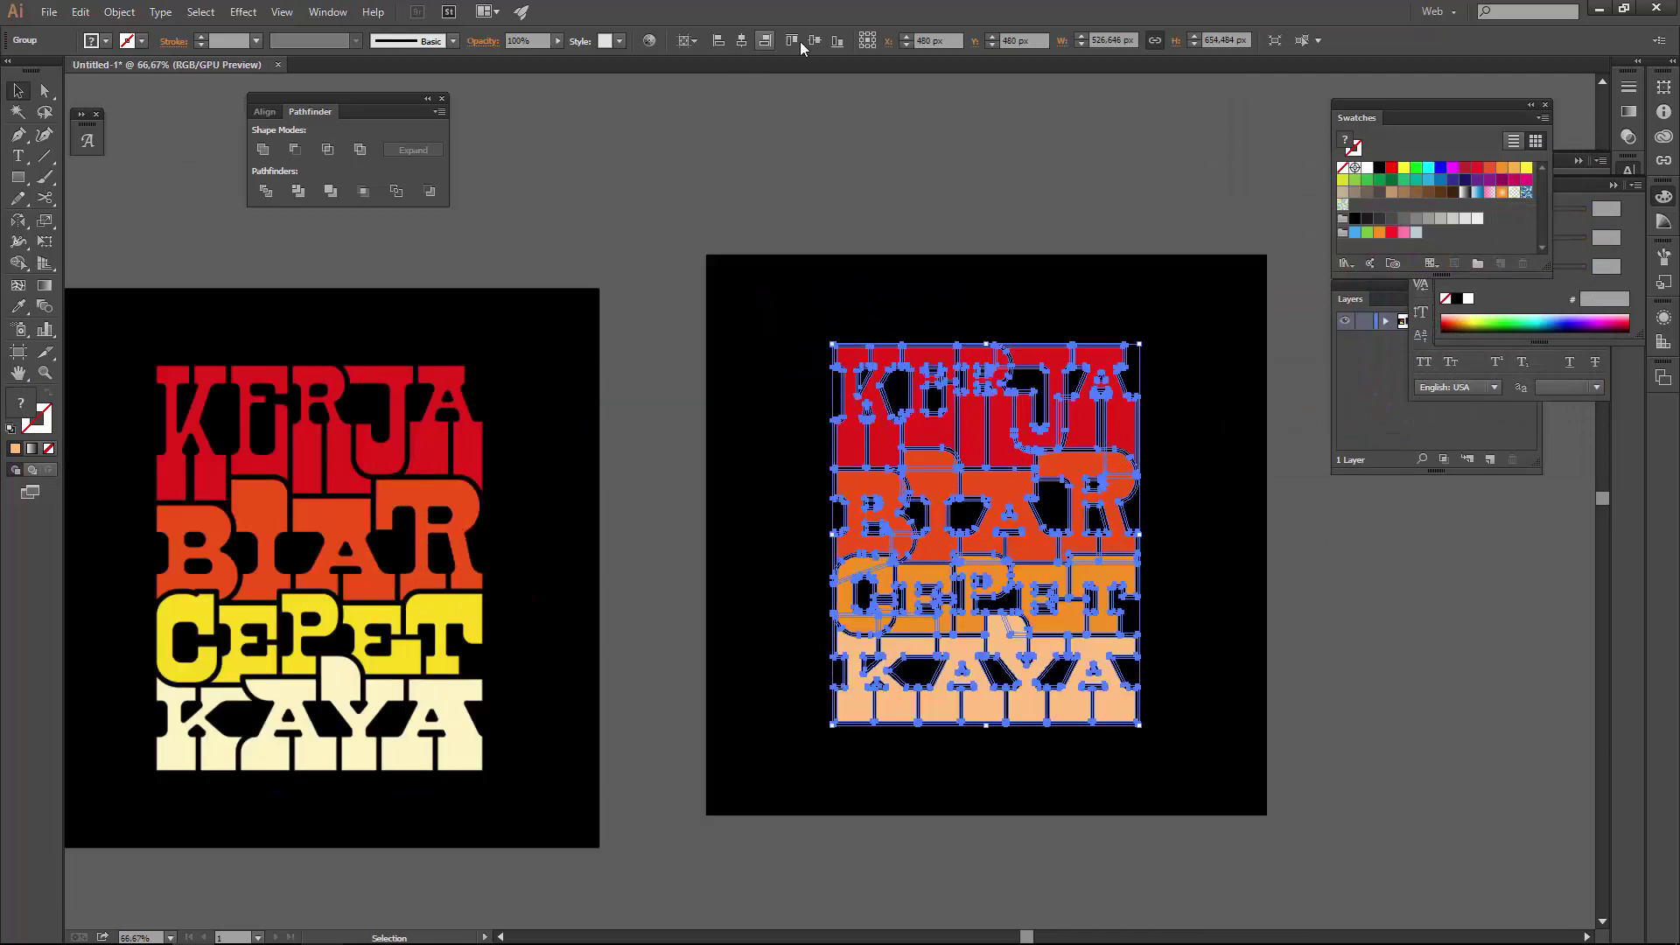
drag(1140, 344, 1146, 333)
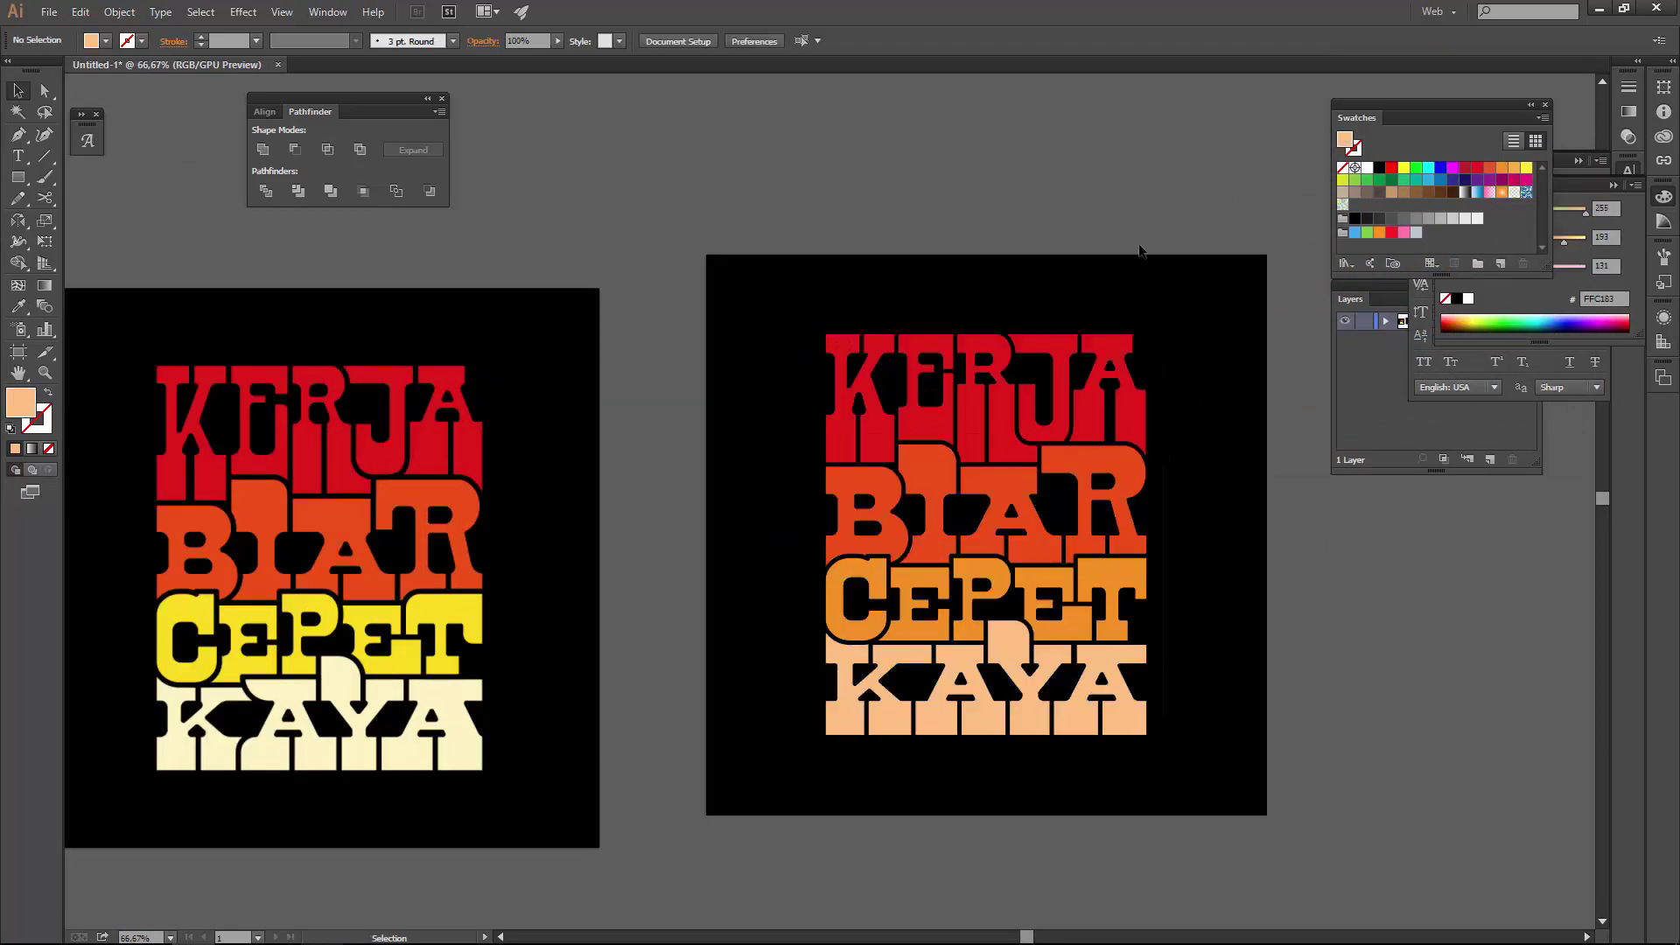
- Delete the reference image from the left artboard and centre the finished lettering
click(446, 505)
key(Delete)
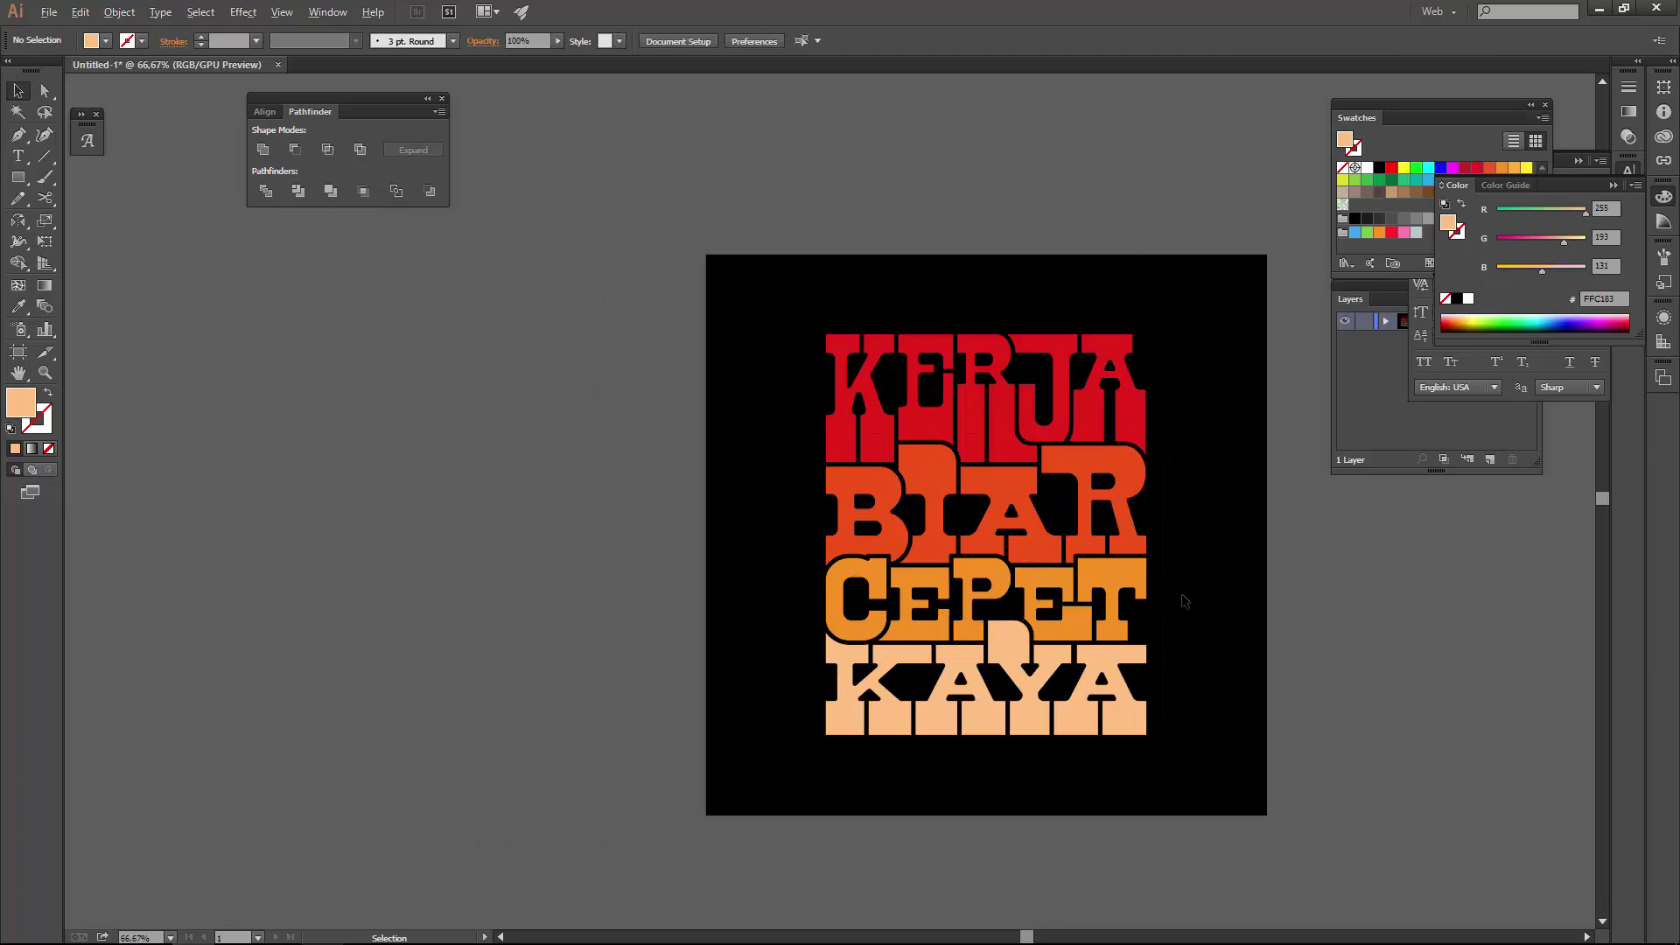
key(ctrl+plus)
drag(1147, 612, 1129, 567)
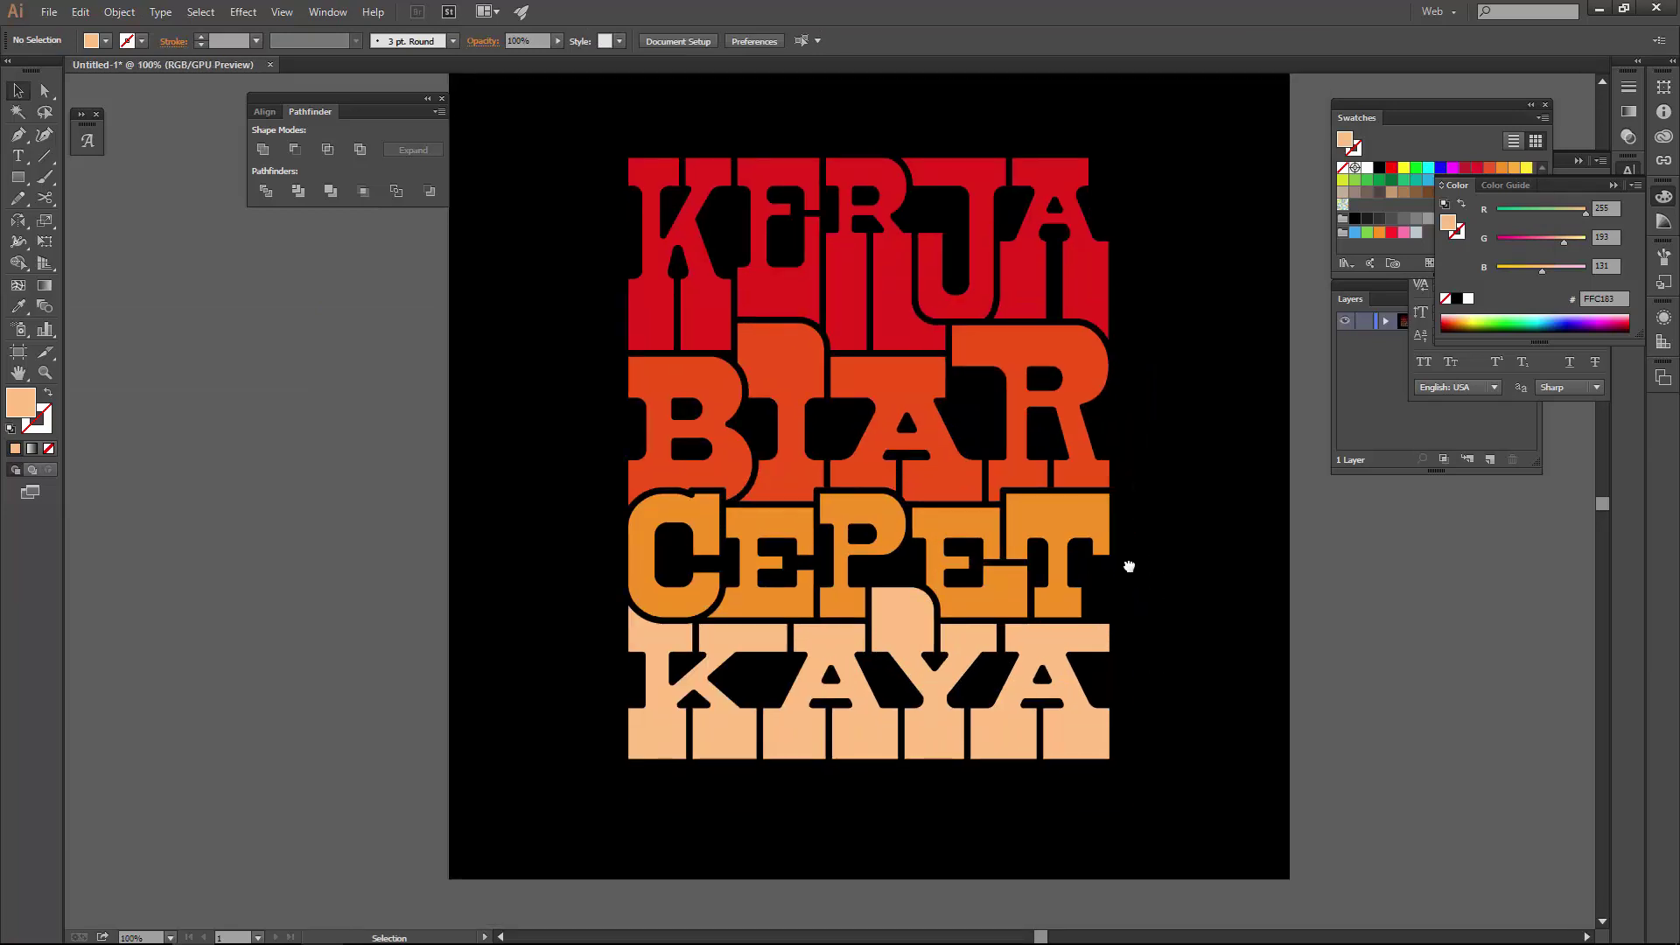